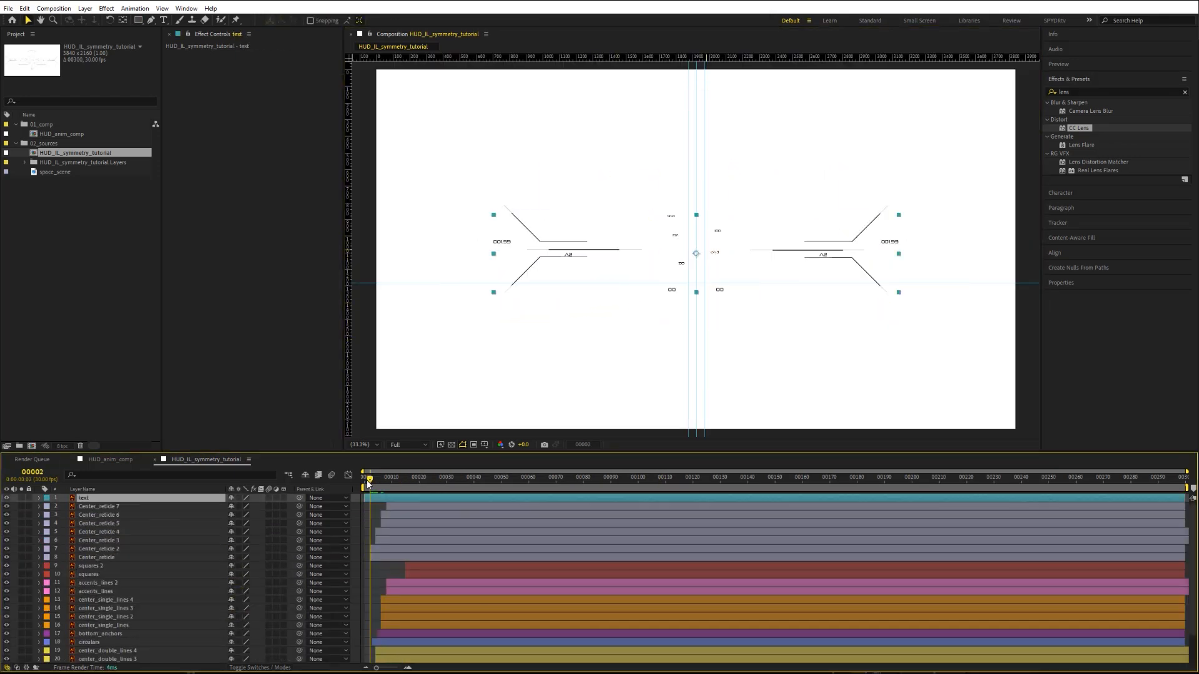
left_click_drag(368, 481, 390, 482)
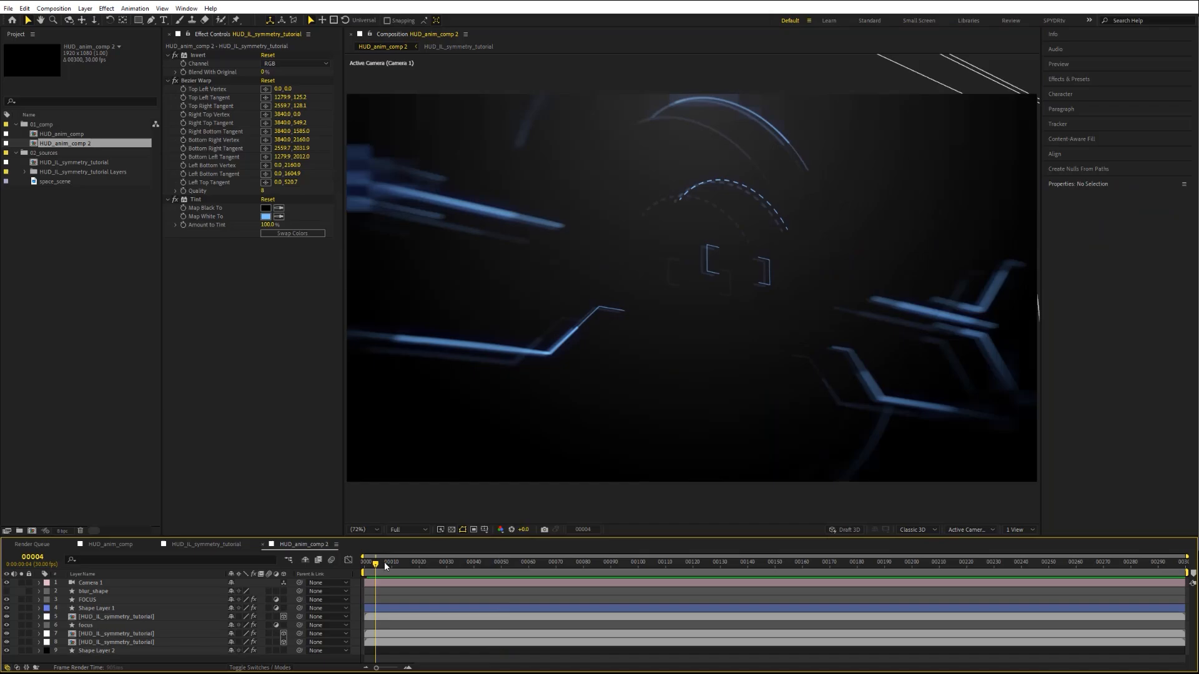
left_click_drag(386, 565, 410, 566)
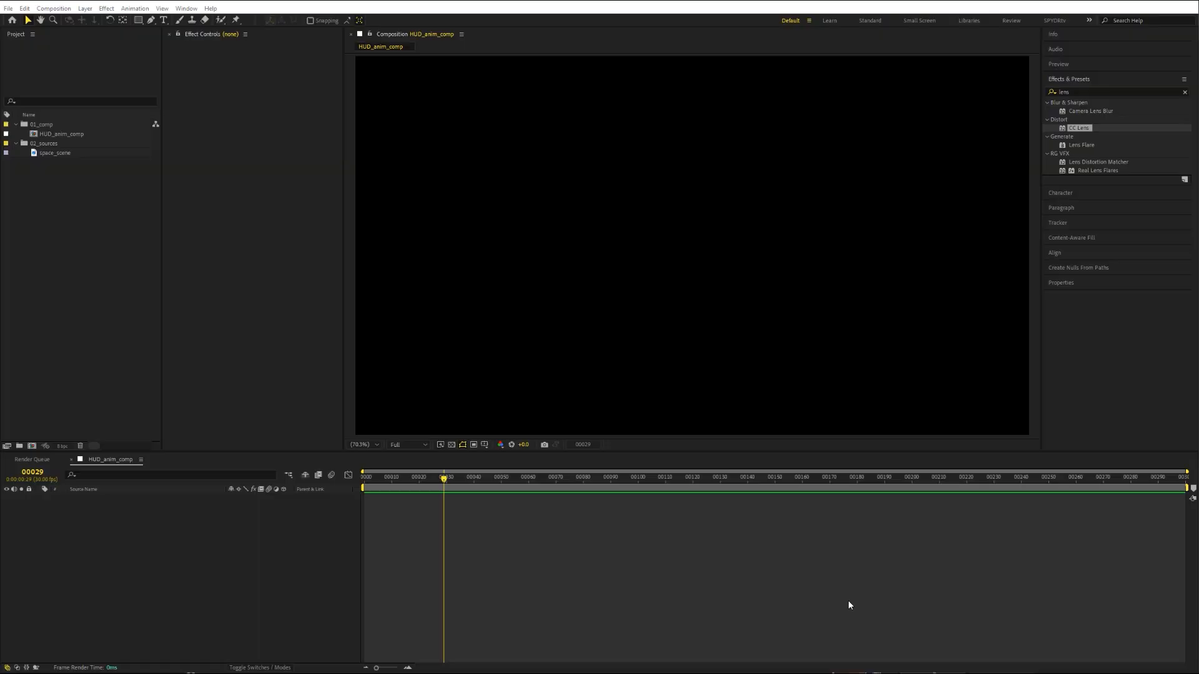
Step: Import the Illustrator file HUD_IL_symmetry_tutorial into the 02_sources folder as Composition - Retain Layer Sizes
left_click(51, 143)
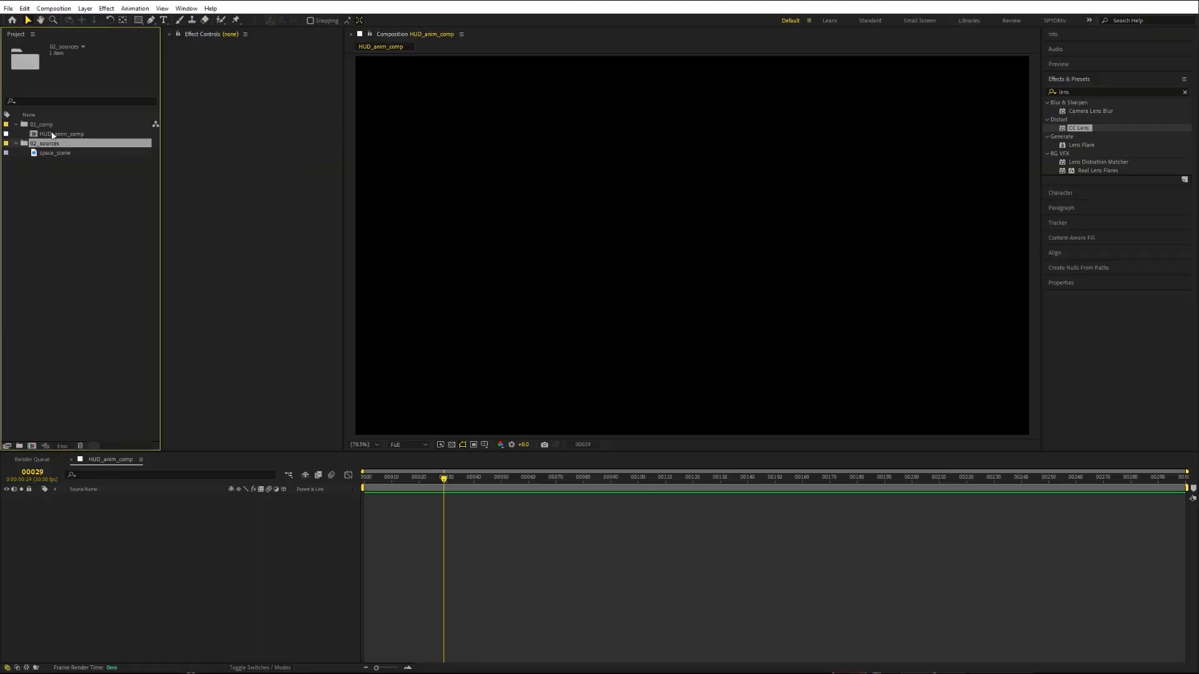
left_click(9, 9)
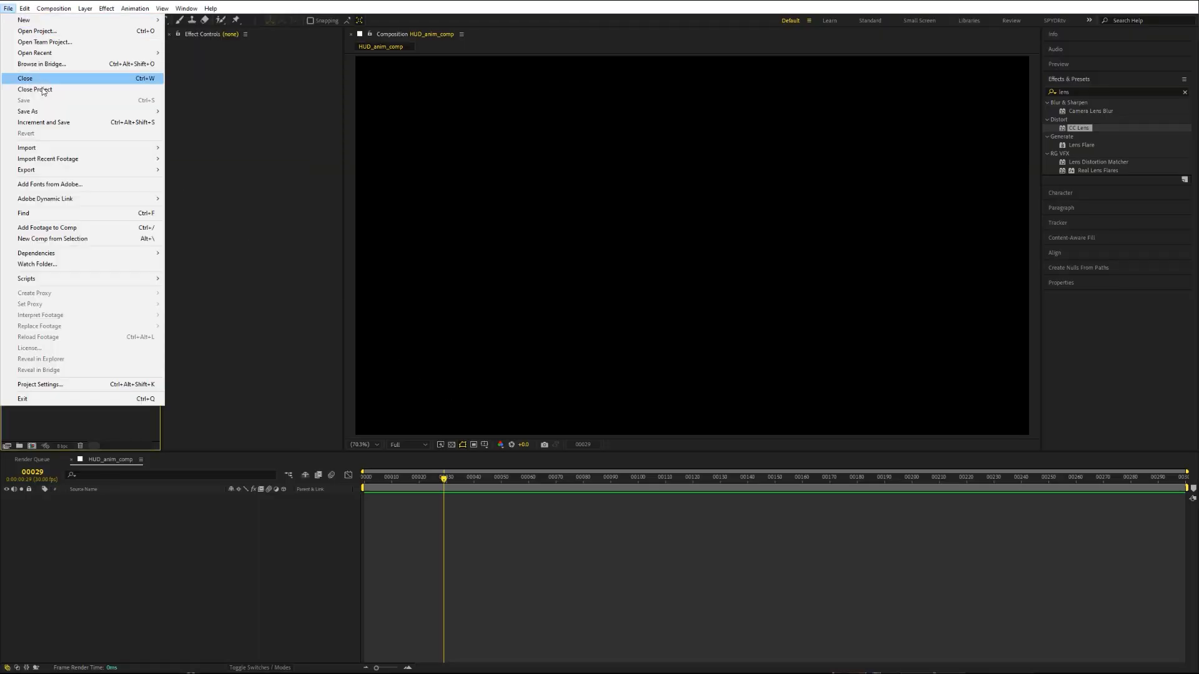
mouse_move(41, 148)
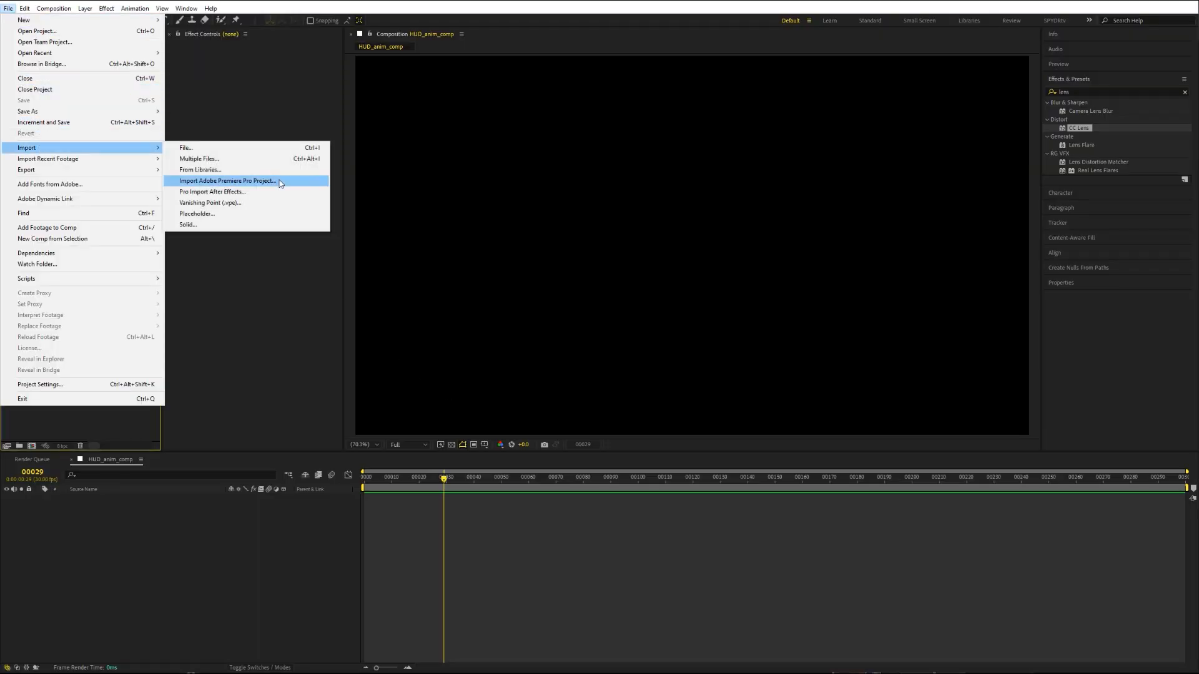
left_click(237, 149)
left_click(225, 93)
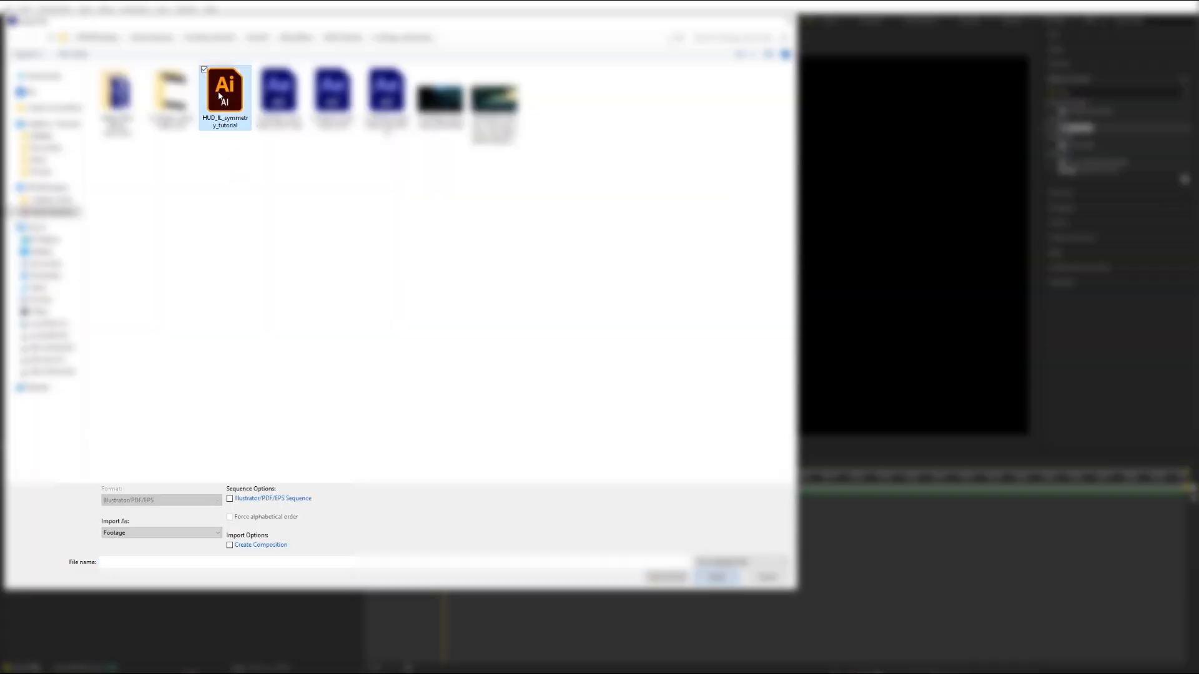
left_click(145, 533)
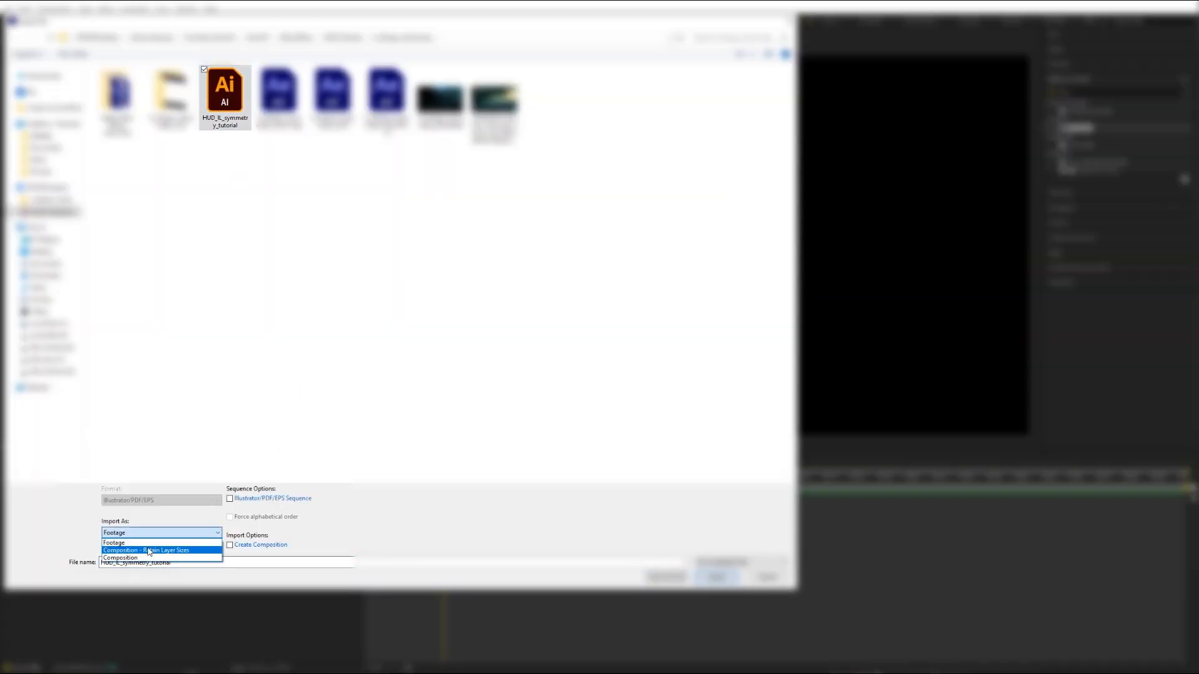
left_click(146, 550)
key("Return")
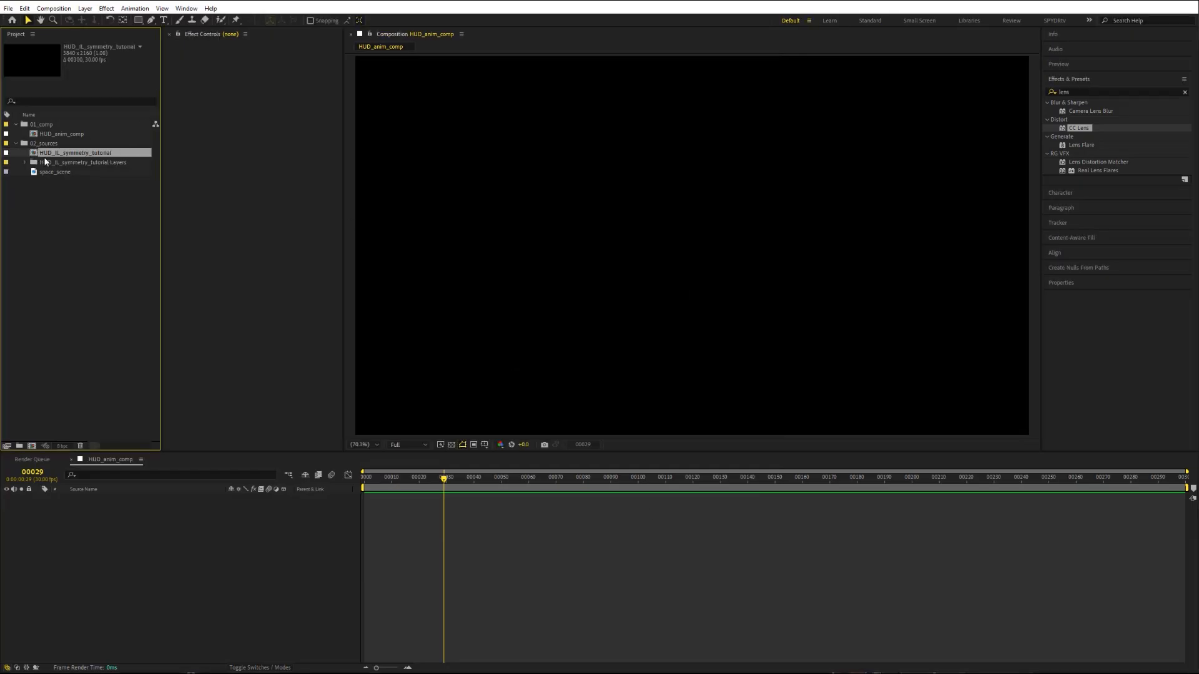
Step: Open the HUD_IL_symmetry_tutorial composition, set its background color to white (FFFFFF) and turn off the transparency grid
double_click(45, 155)
left_click_drag(403, 480, 657, 481)
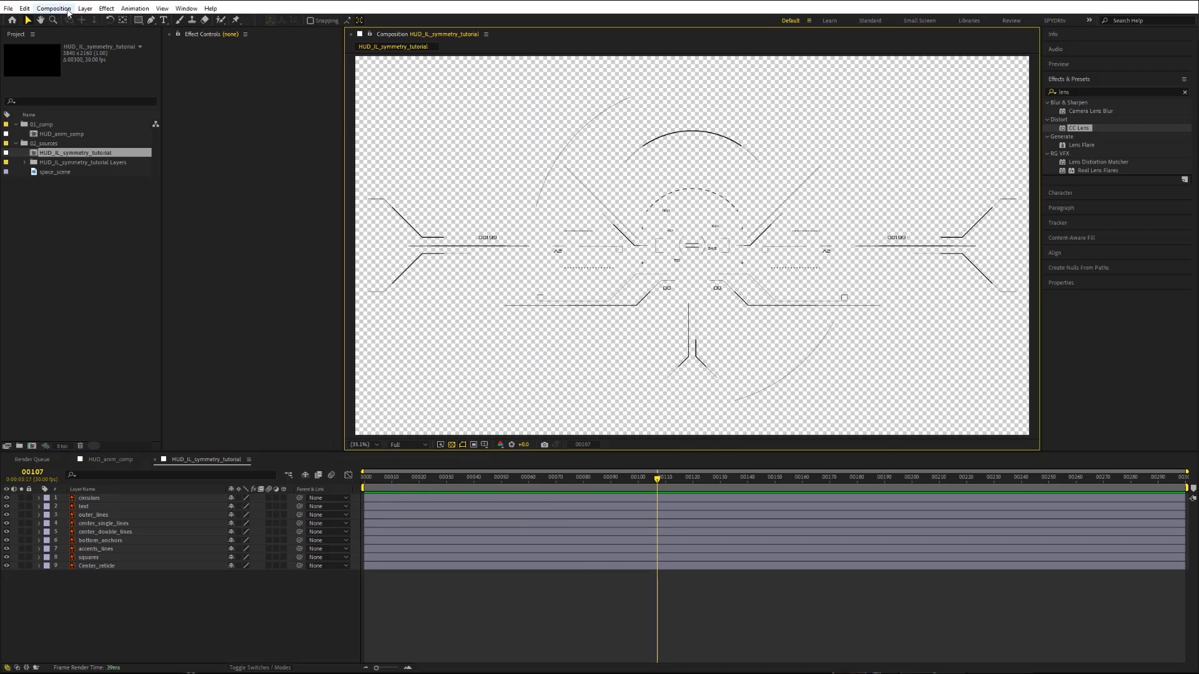
left_click(53, 8)
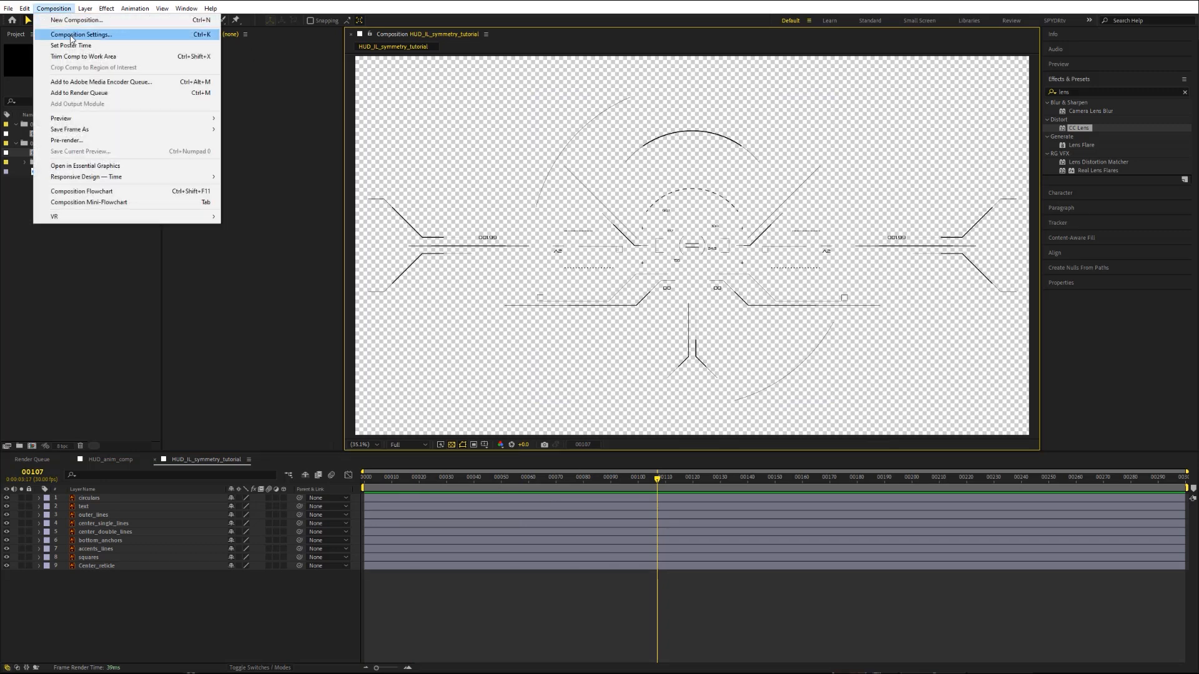
left_click(71, 35)
left_click(287, 420)
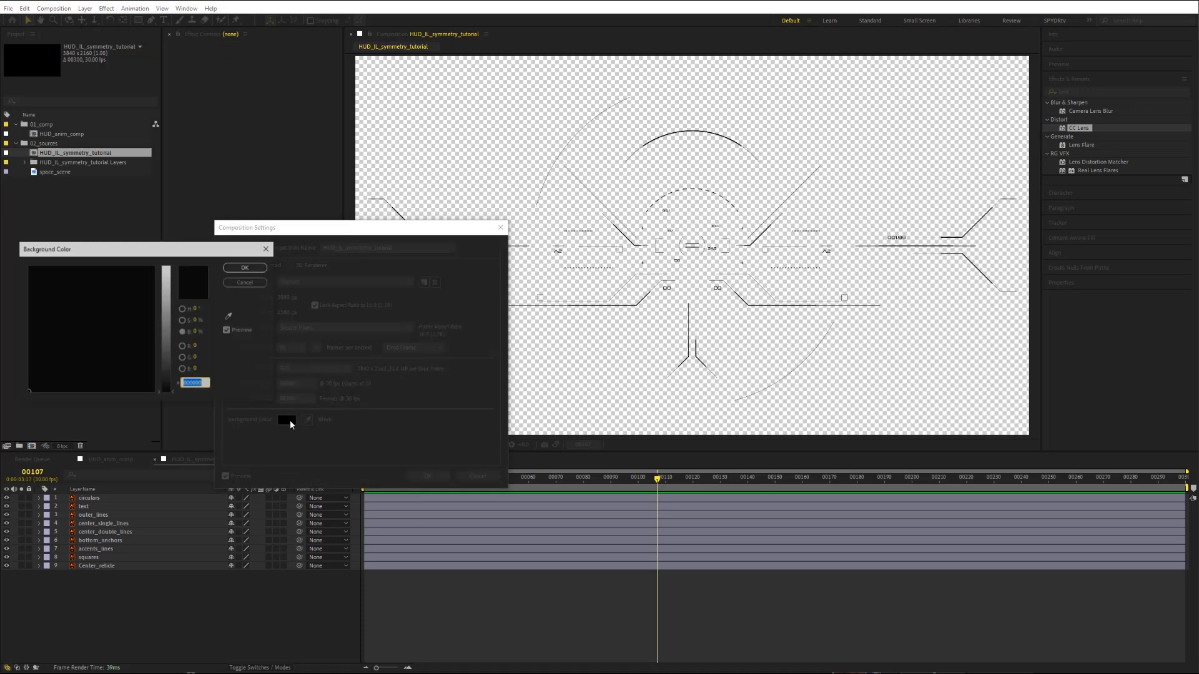
left_click_drag(173, 353, 170, 226)
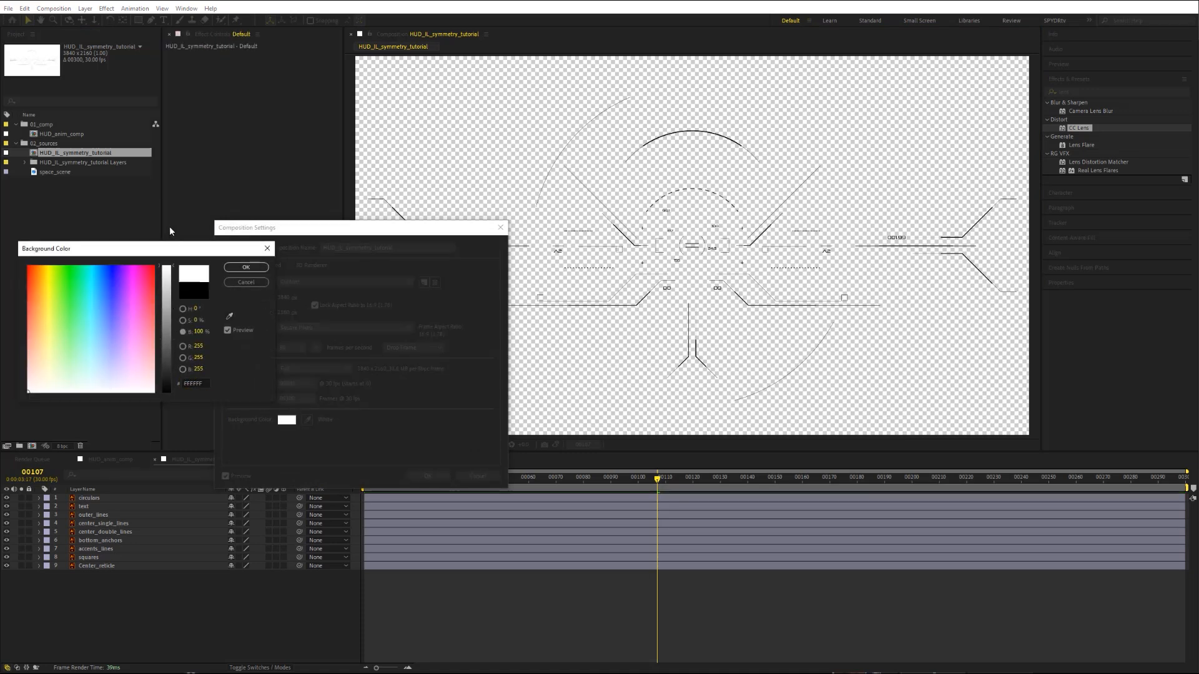
left_click(248, 268)
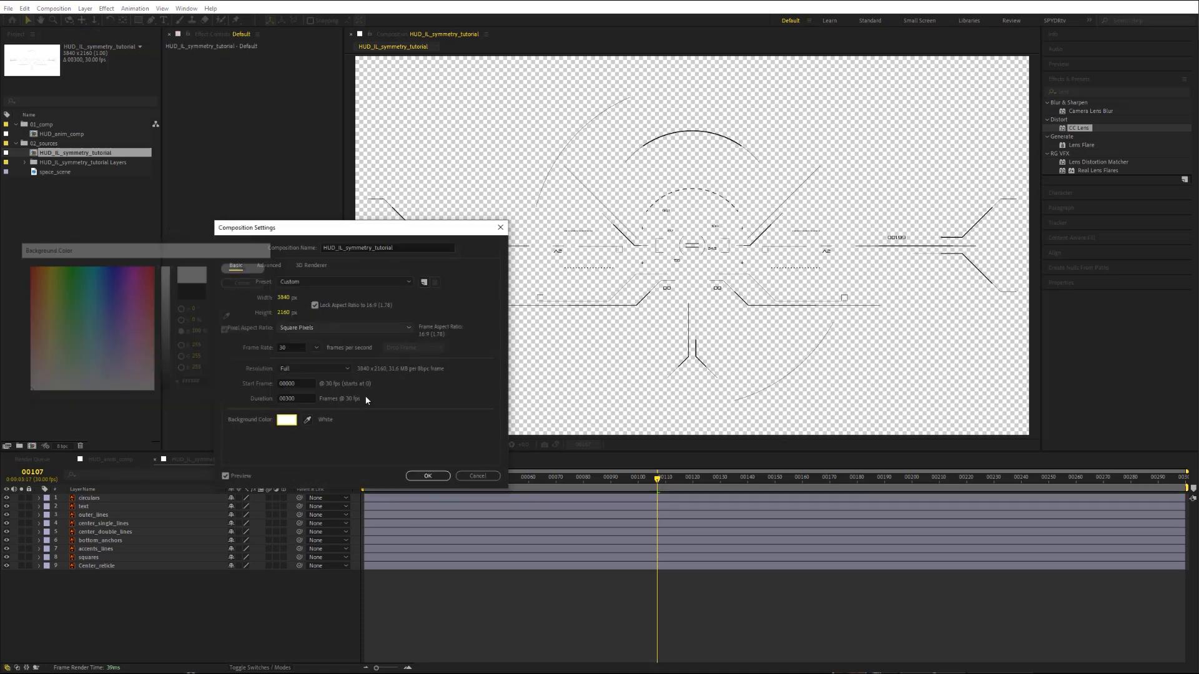
left_click(415, 479)
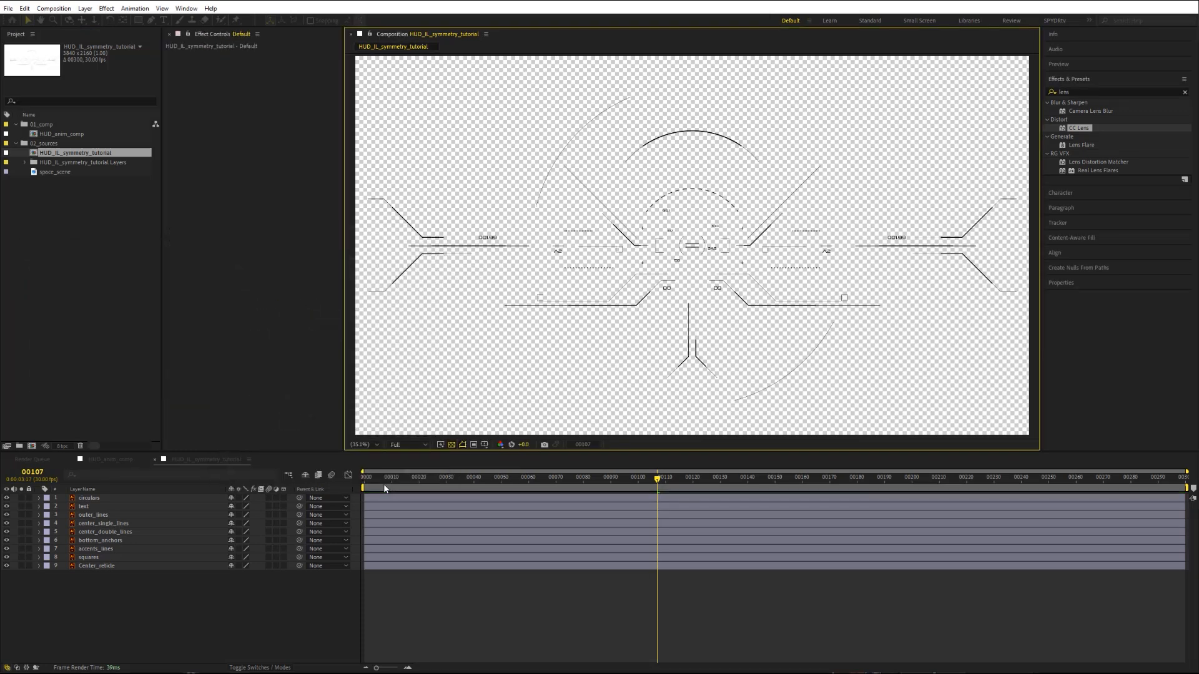
left_click(451, 444)
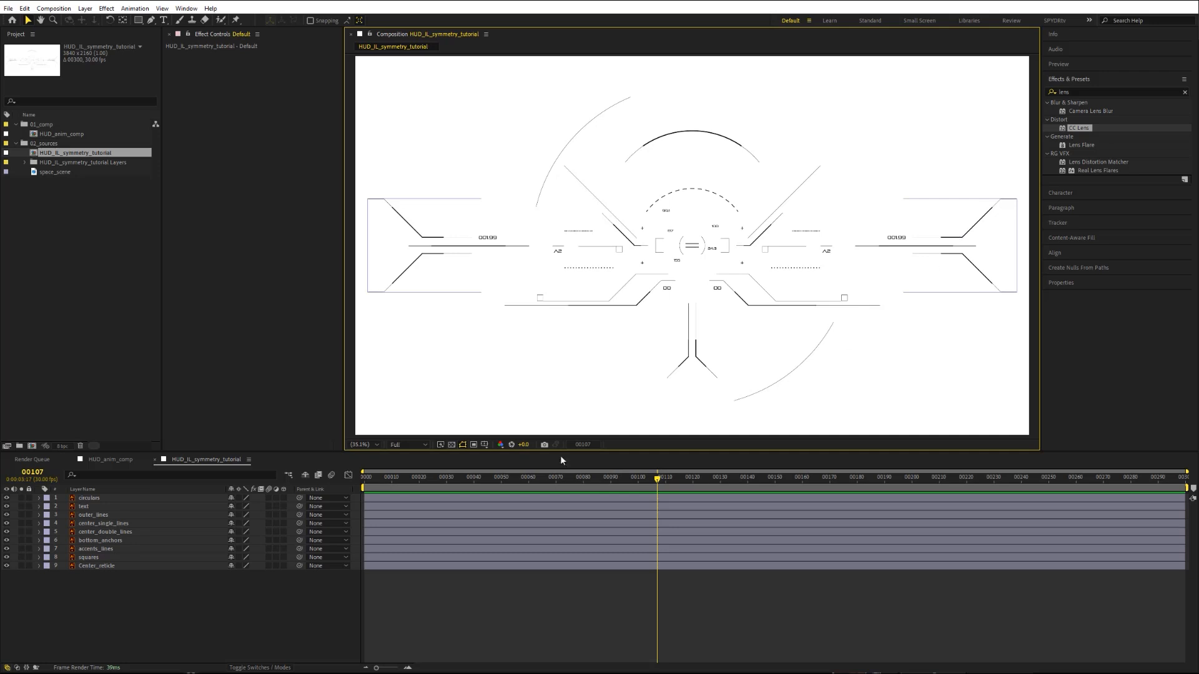
Step: Check the outer_lines layer in isolation, then move it to the end of the layer stack with a Green label
left_click(85, 513)
left_click(21, 515)
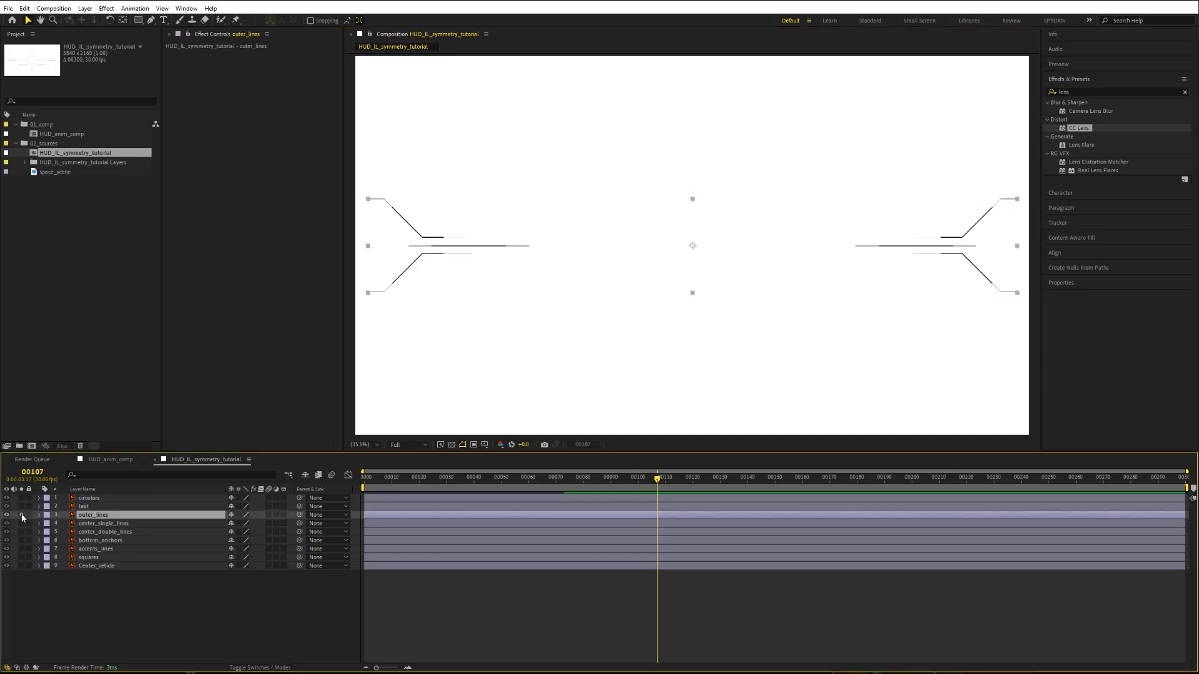
left_click(21, 514)
left_click_drag(82, 513, 85, 572)
left_click(47, 566)
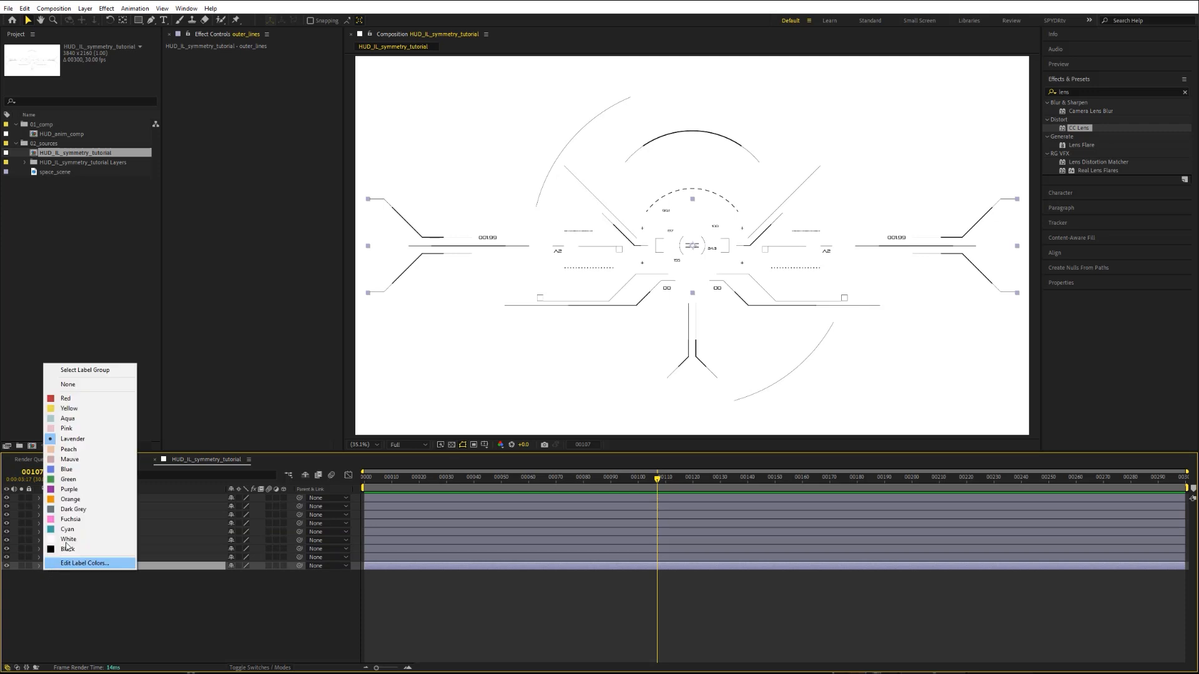
left_click(68, 479)
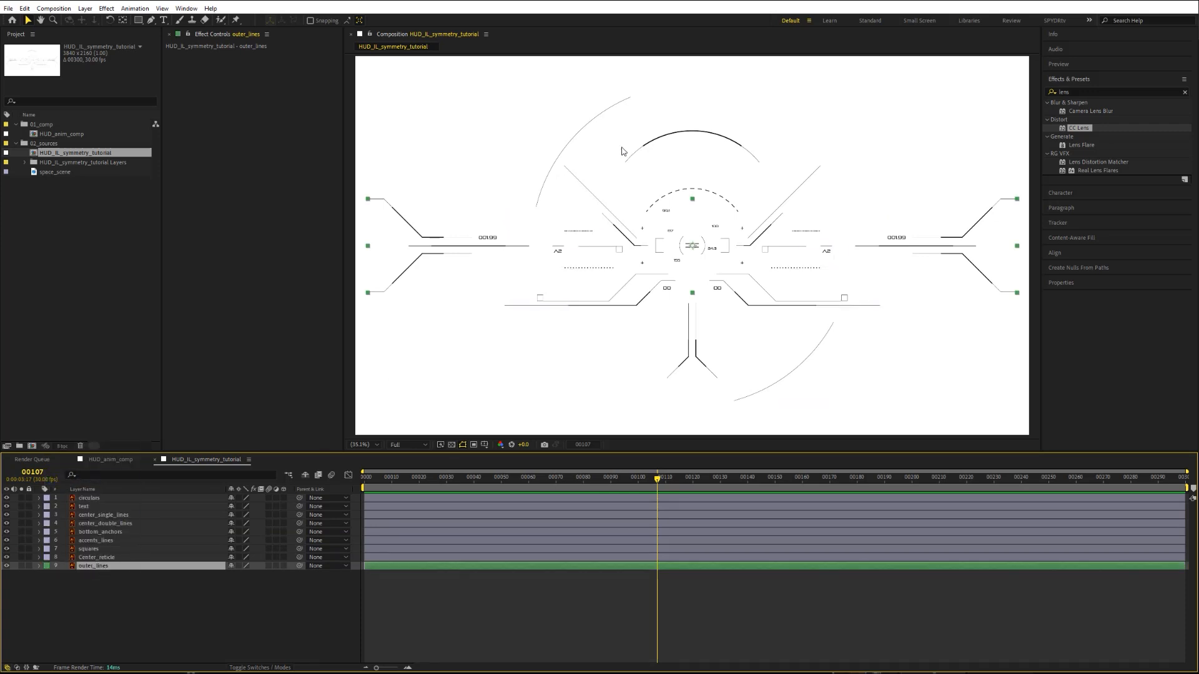
Step: Move the circulars layer directly above outer_lines and give it a Blue label
left_click(7, 498)
left_click(6, 497)
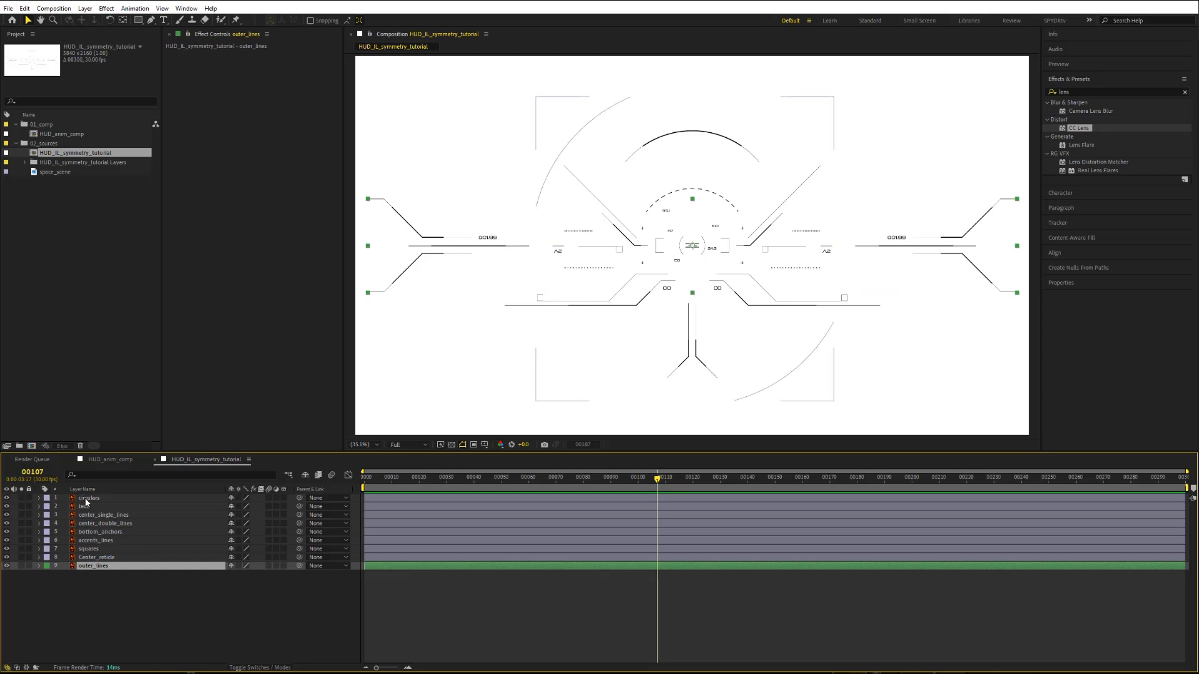
left_click_drag(85, 497, 85, 561)
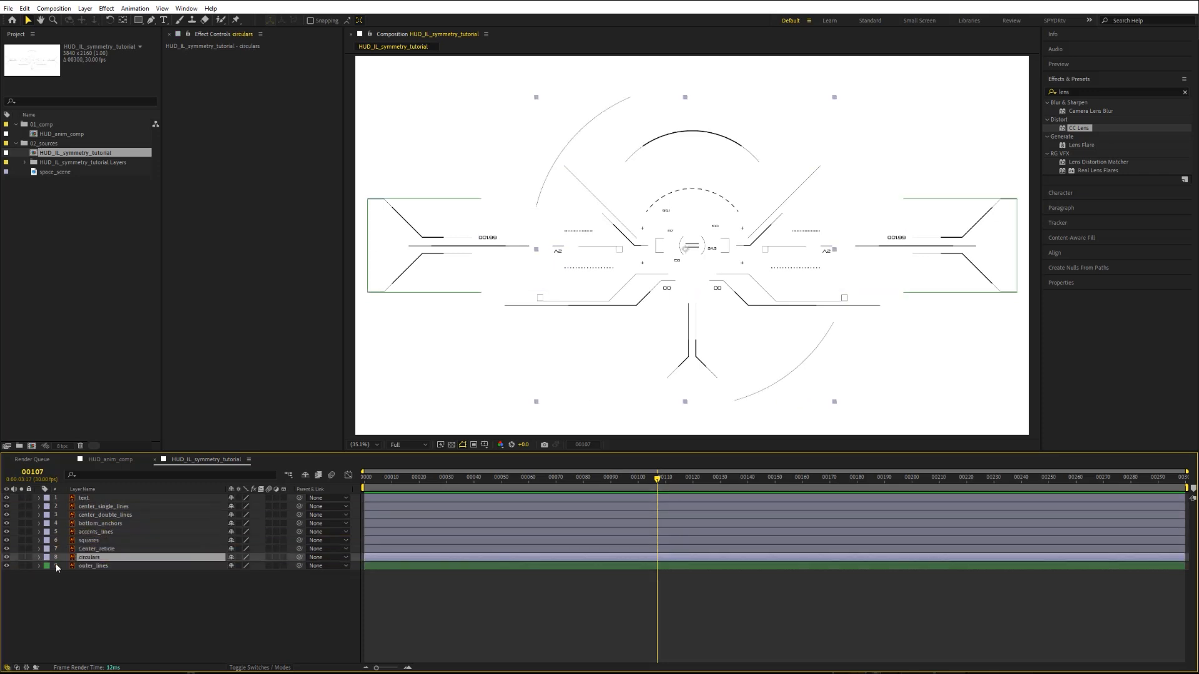
left_click(46, 557)
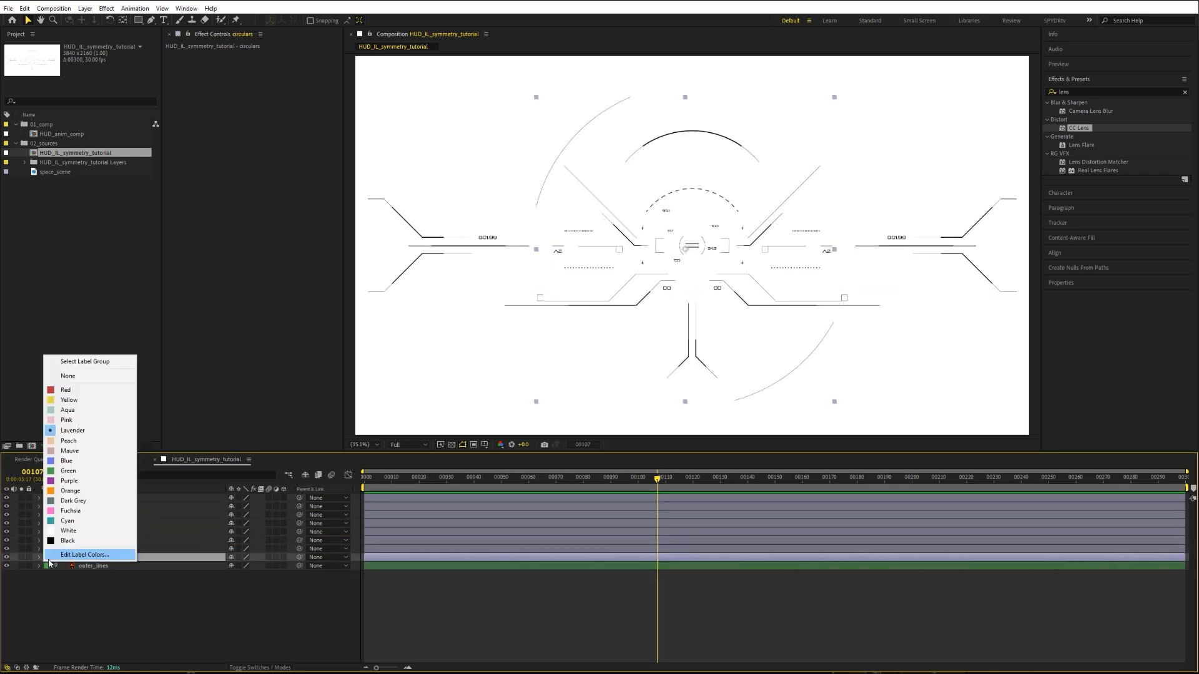
left_click(66, 461)
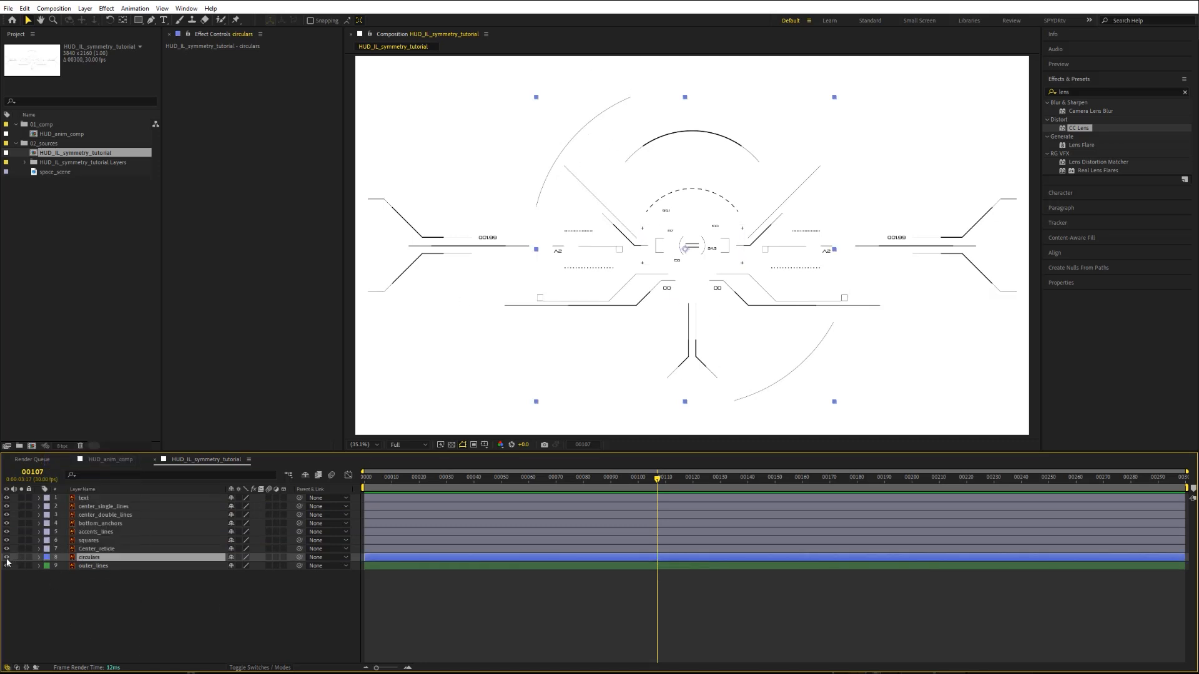
Step: Hide the circulars and outer_lines layers, and move center_single_lines and center_double_lines together directly above circulars
left_click_drag(6, 557, 7, 566)
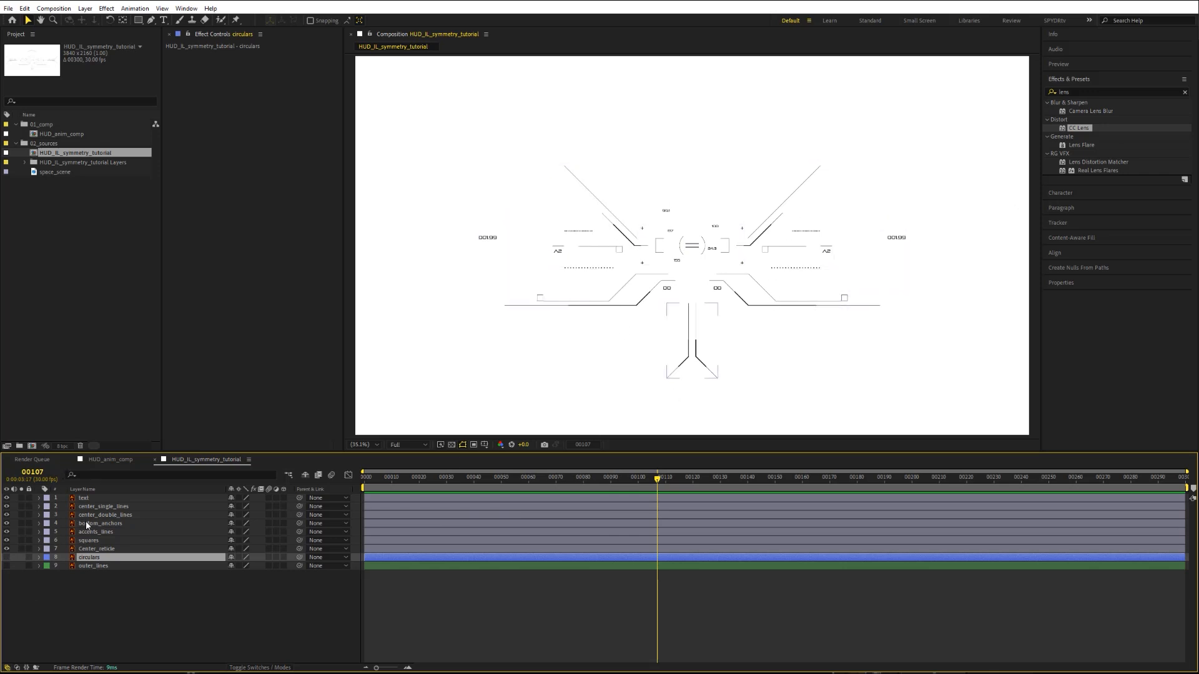
left_click(104, 506)
left_click(100, 514, "shift")
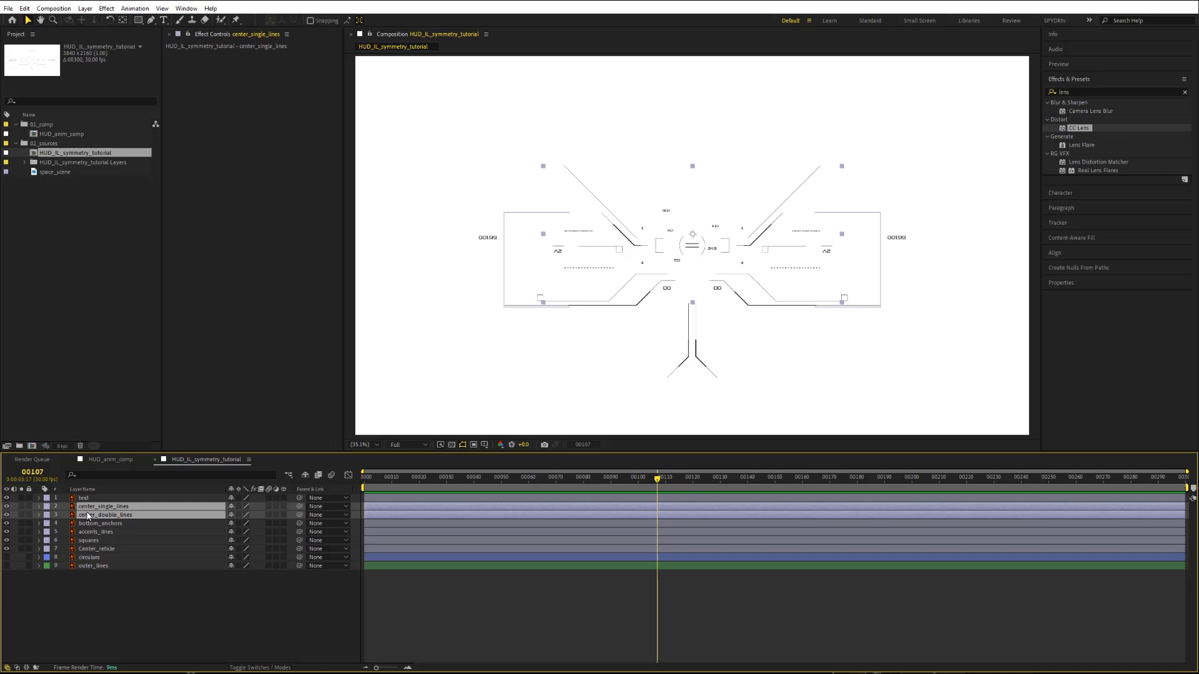
left_click(22, 506)
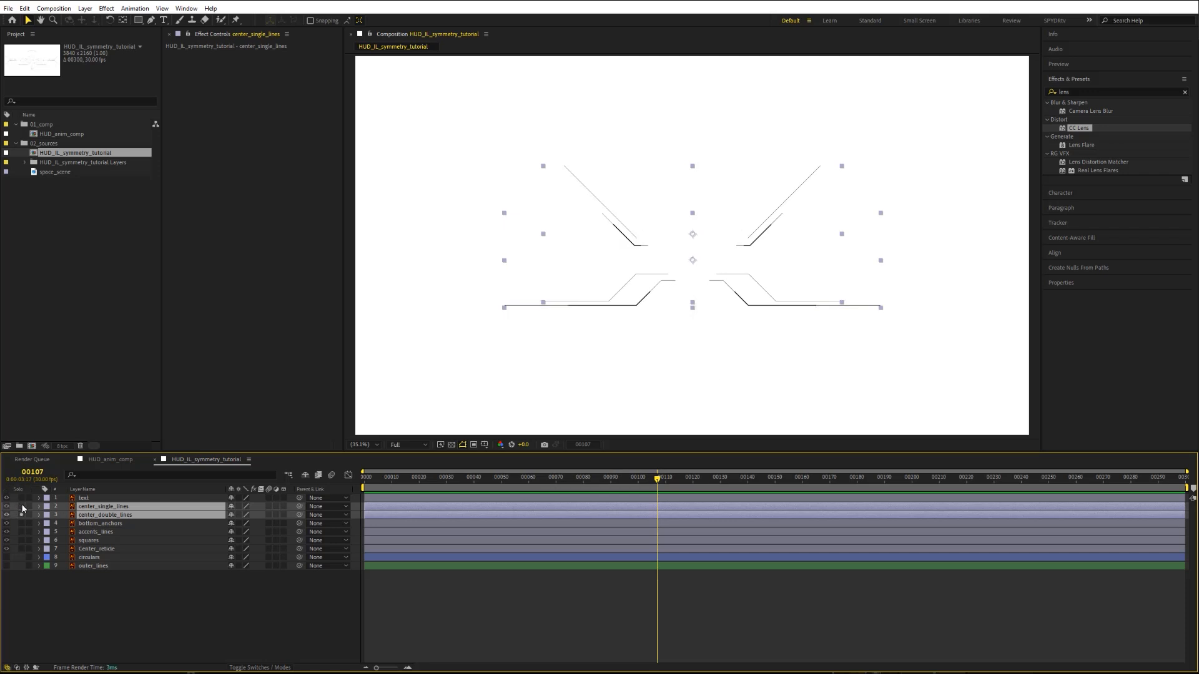
left_click(21, 507)
left_click_drag(92, 515, 89, 553)
left_click(51, 594)
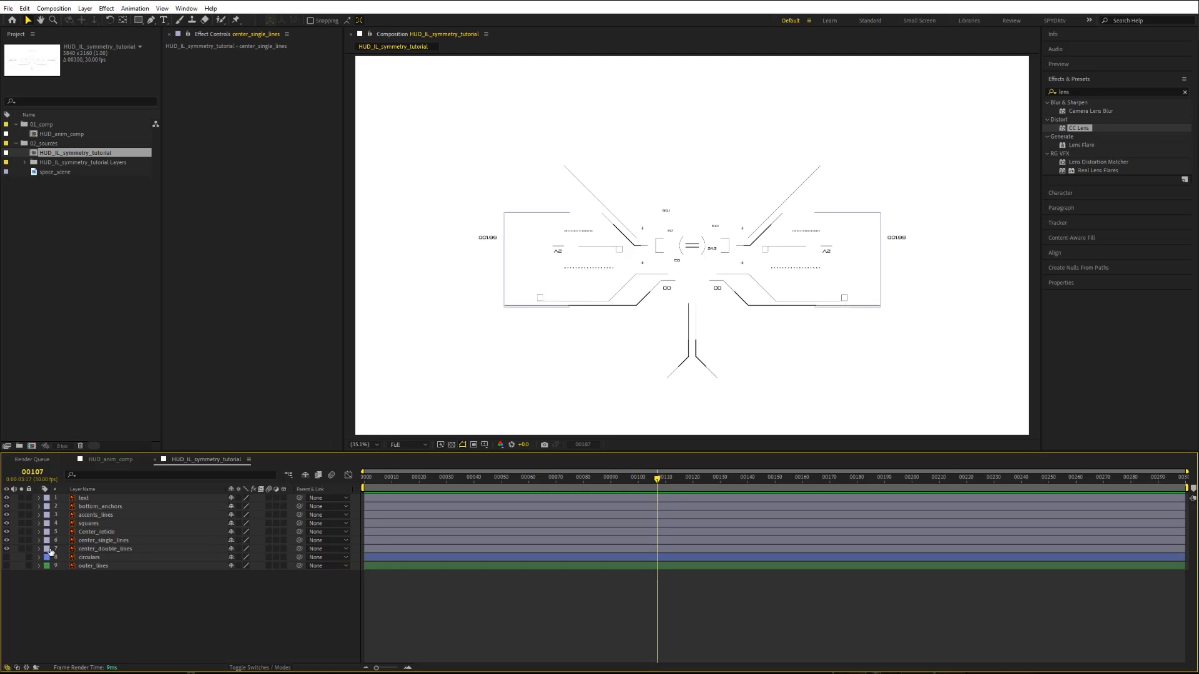
Step: Label center_double_lines Yellow and center_single_lines Orange, and hide both layers
left_click(48, 549)
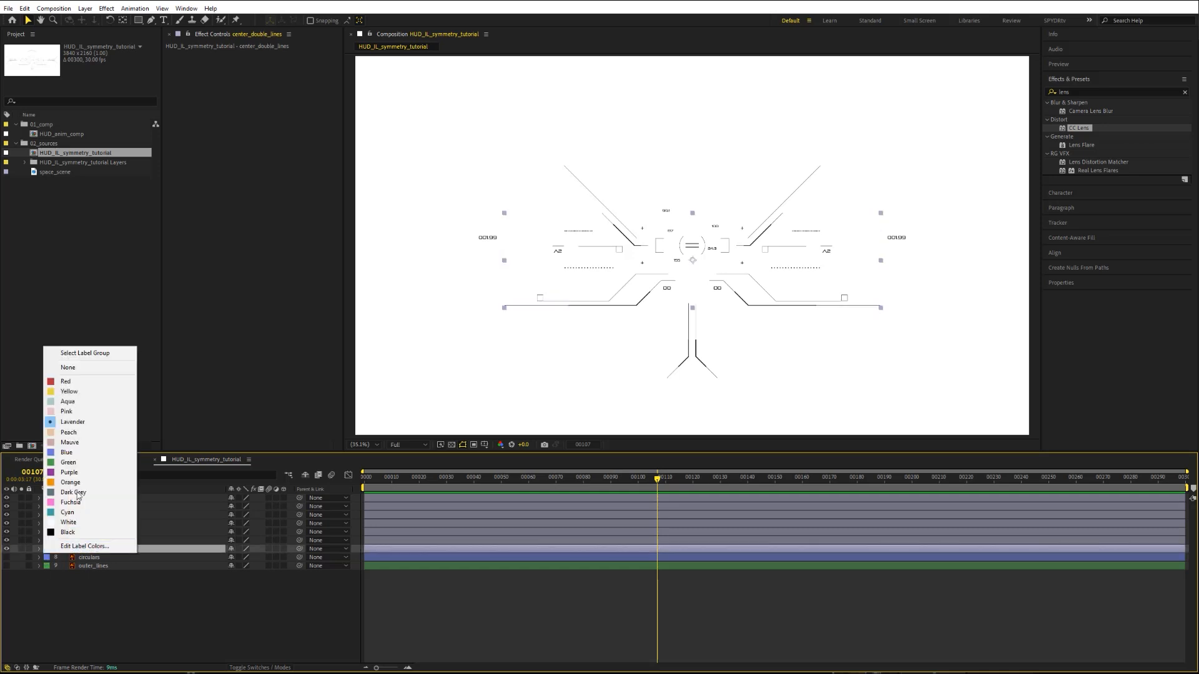
left_click(75, 392)
left_click(89, 541)
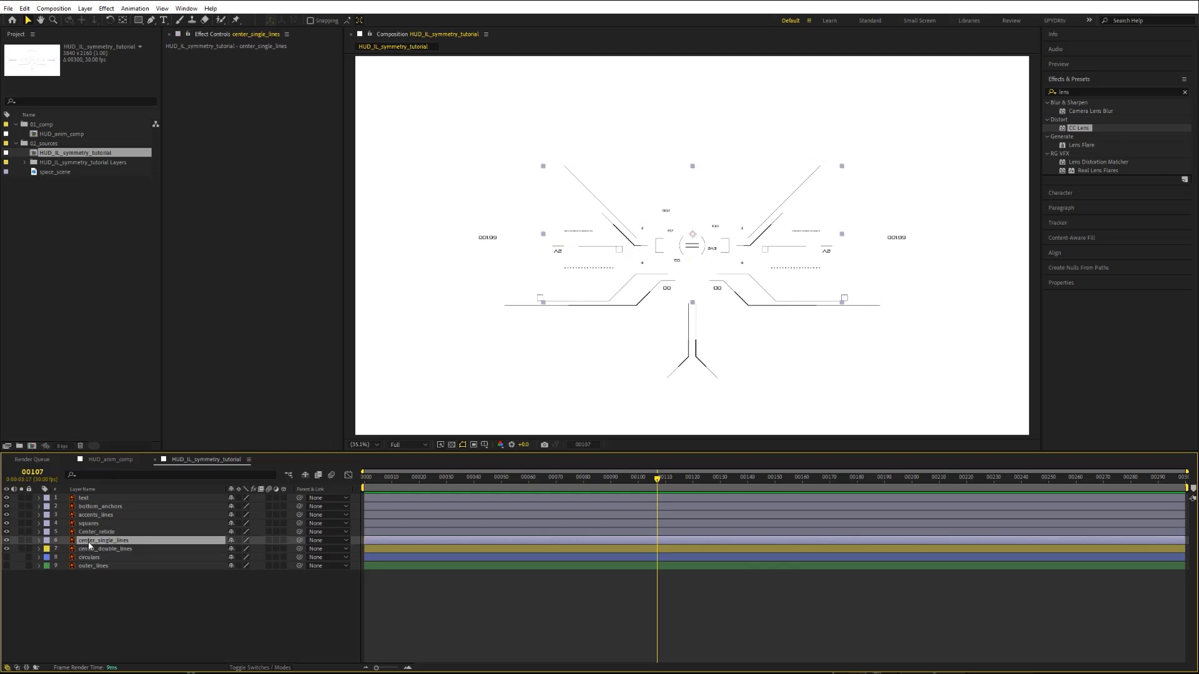
left_click(47, 540)
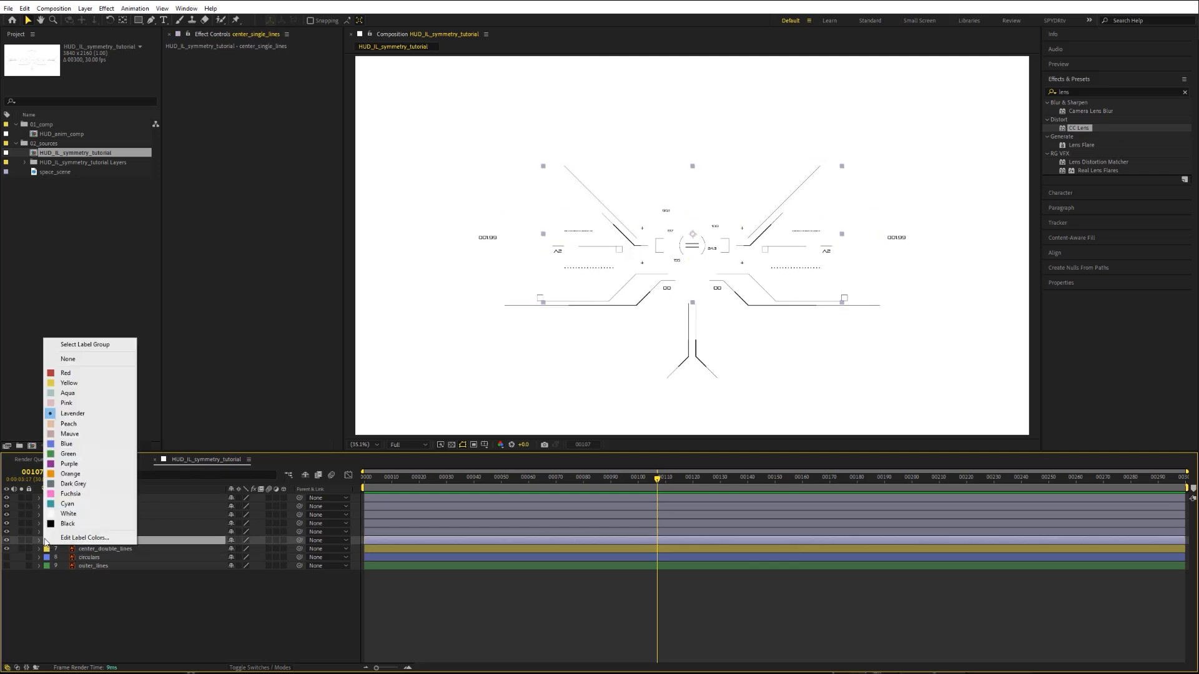
left_click(66, 474)
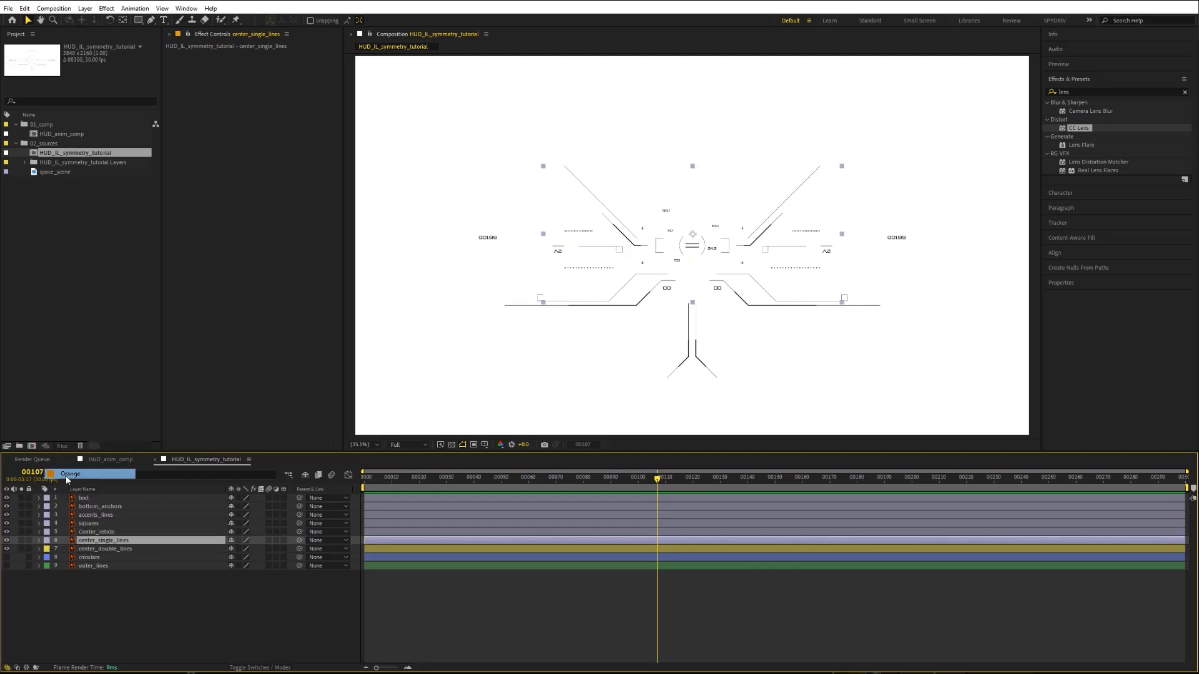
left_click(92, 597)
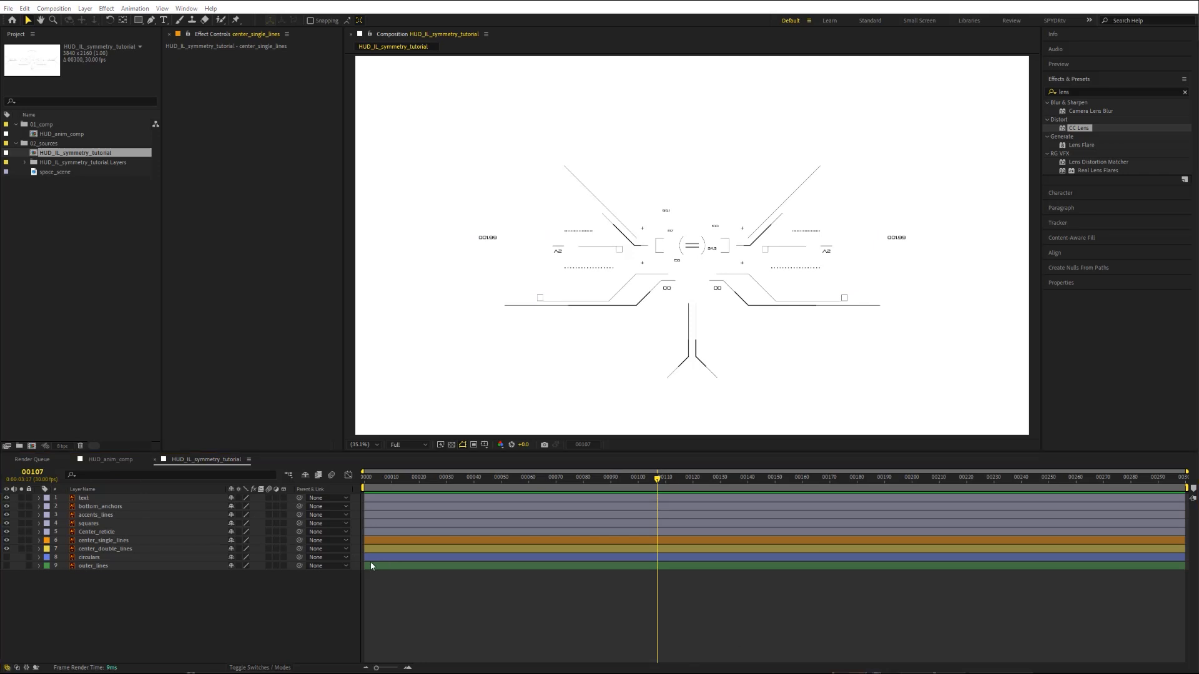
left_click_drag(7, 541, 8, 549)
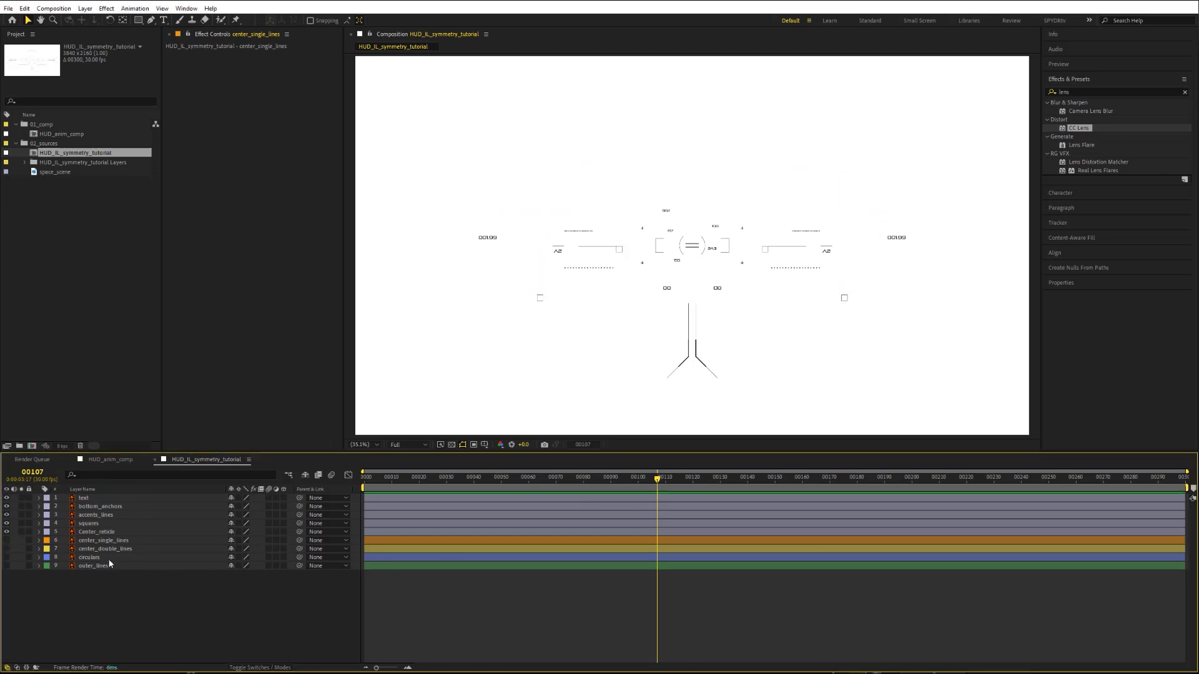
Step: Move the bottom_anchors layer directly above center_single_lines, give it a Purple label, and hide it
left_click(95, 507)
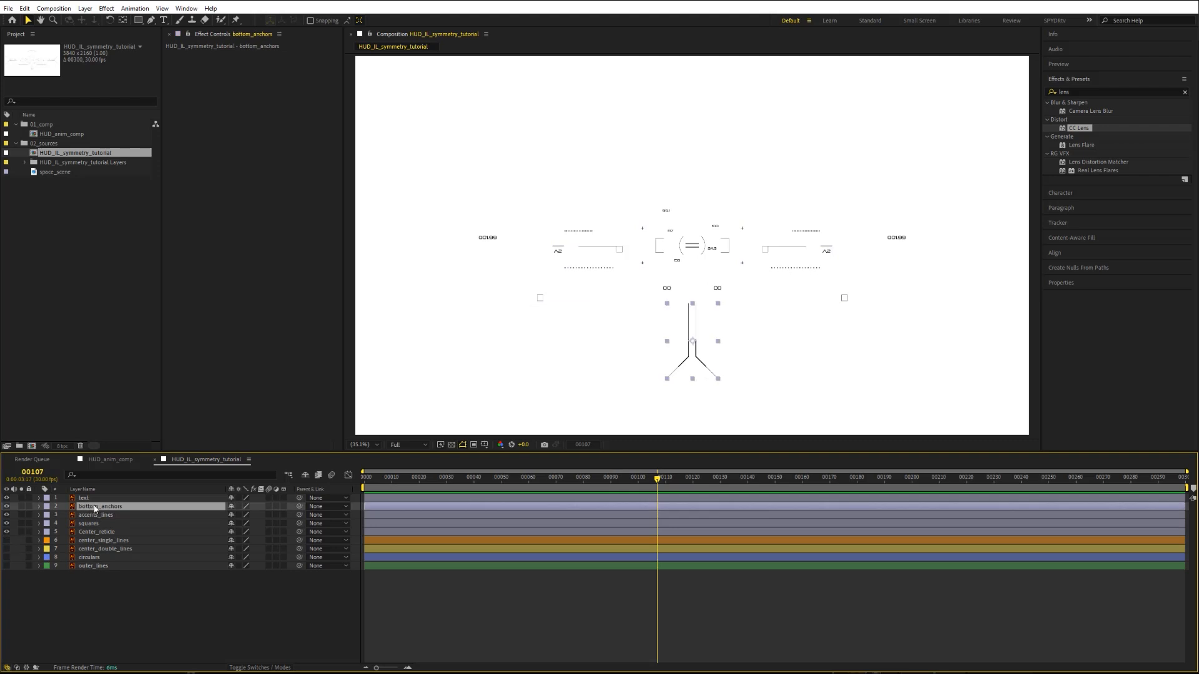
left_click_drag(105, 506, 49, 536)
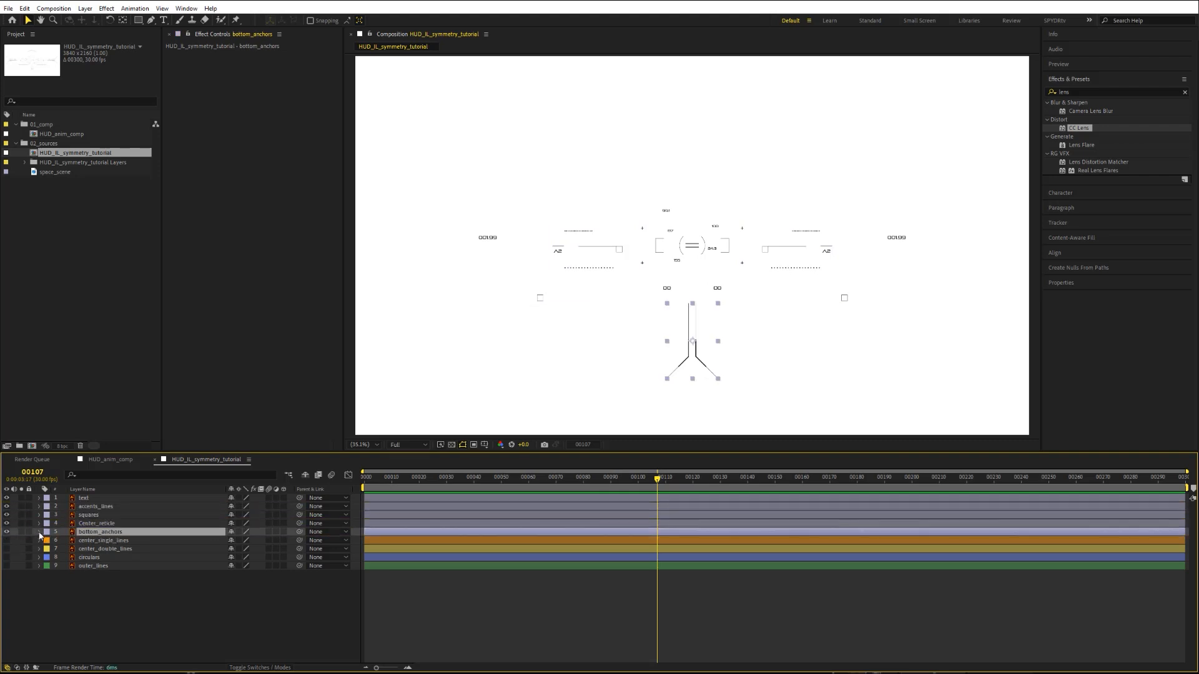
left_click(47, 535)
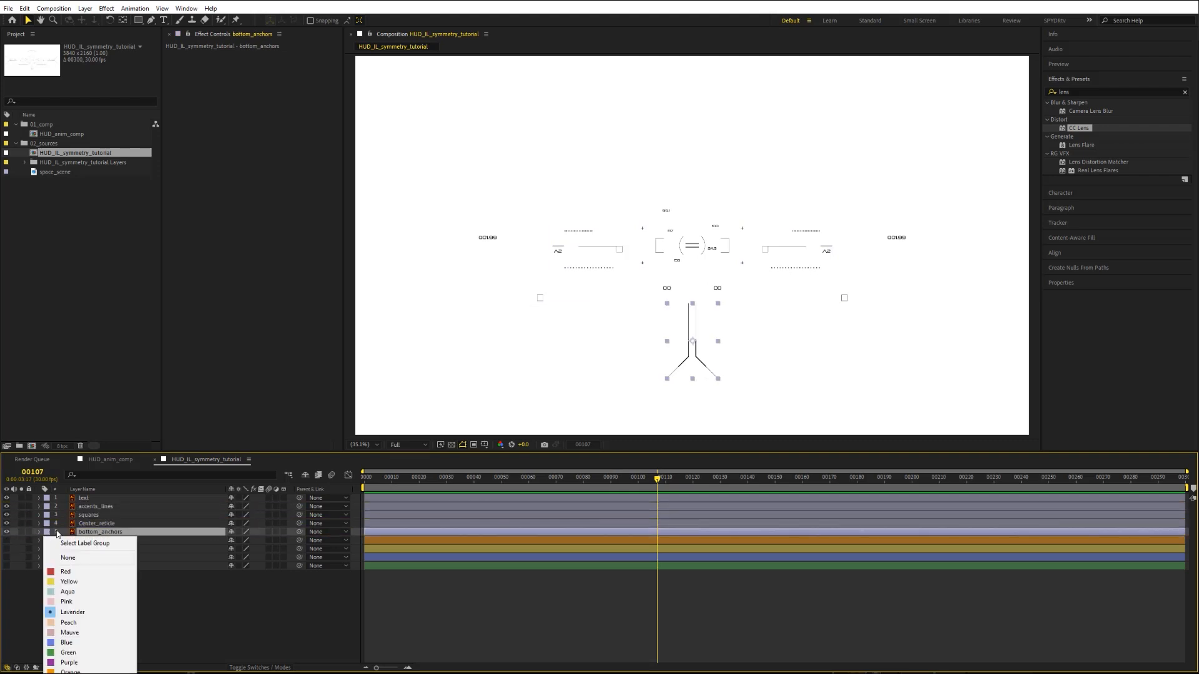
left_click(80, 660)
left_click(6, 532)
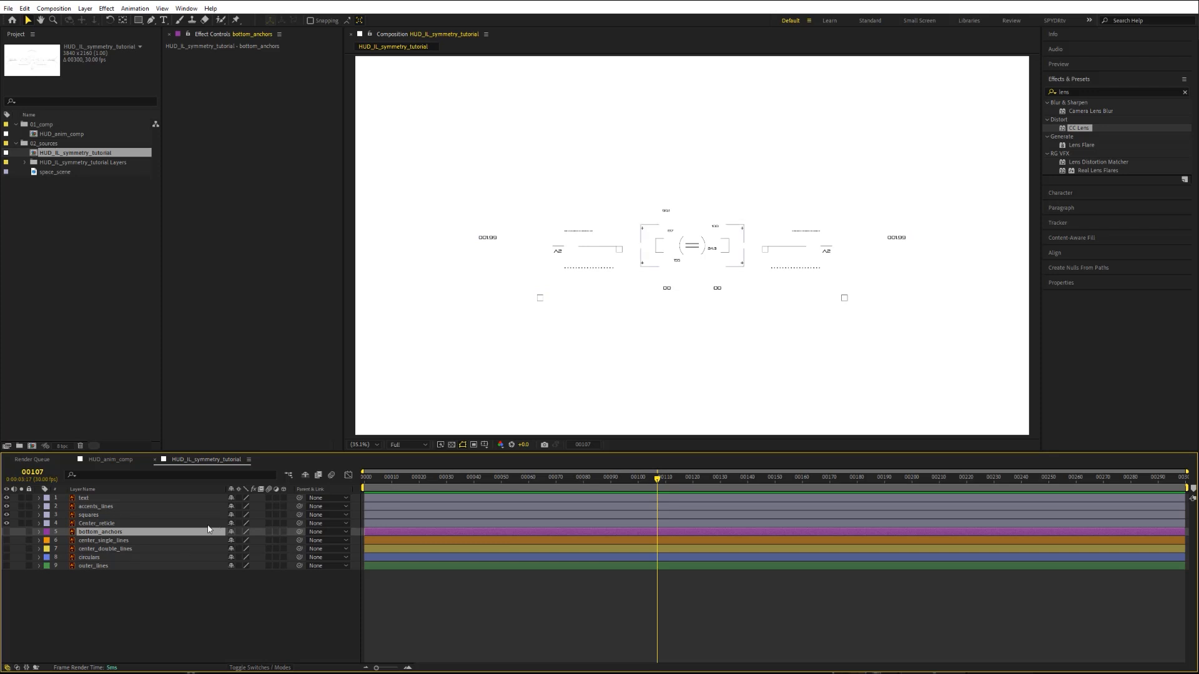
Step: Move the accents_lines layer directly above bottom_anchors and give it a Fuchsia label
left_click(92, 507)
left_click(7, 506)
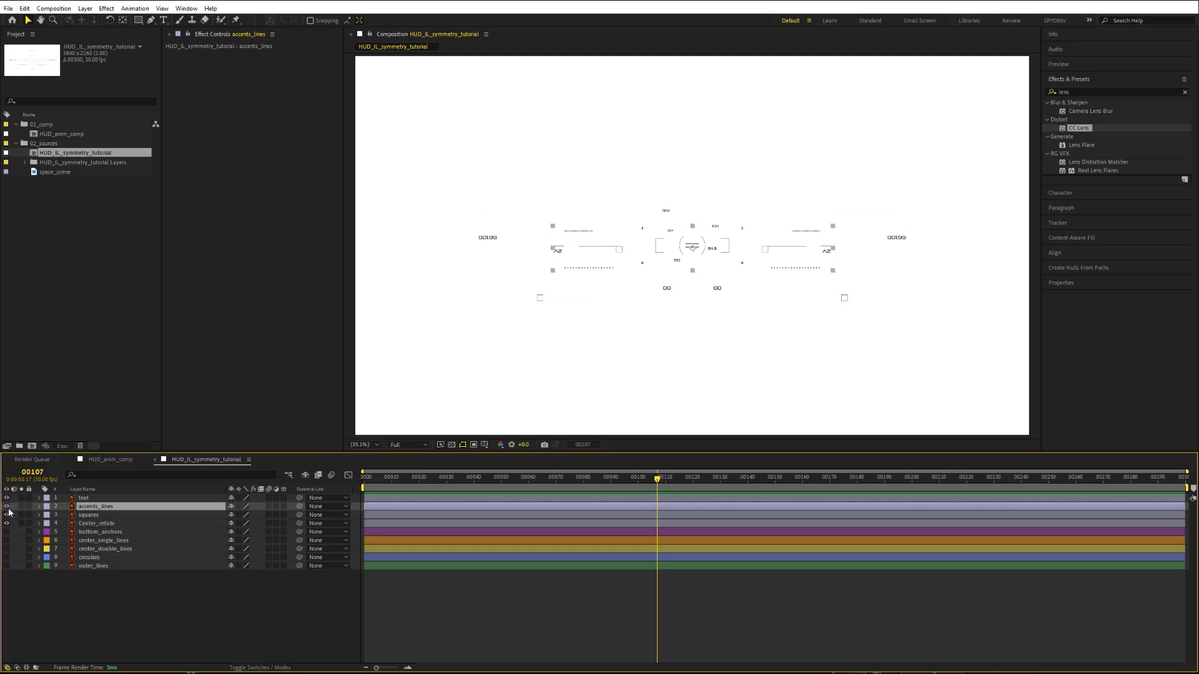
left_click(6, 507)
left_click_drag(90, 510, 85, 528)
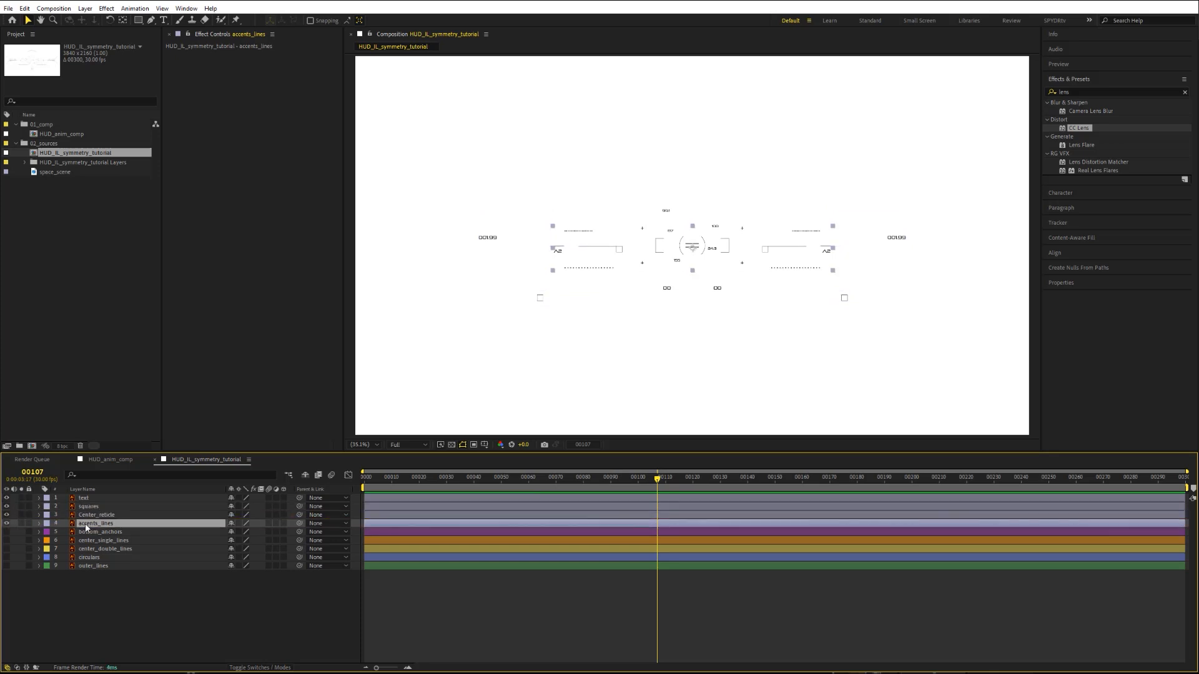
left_click(49, 526)
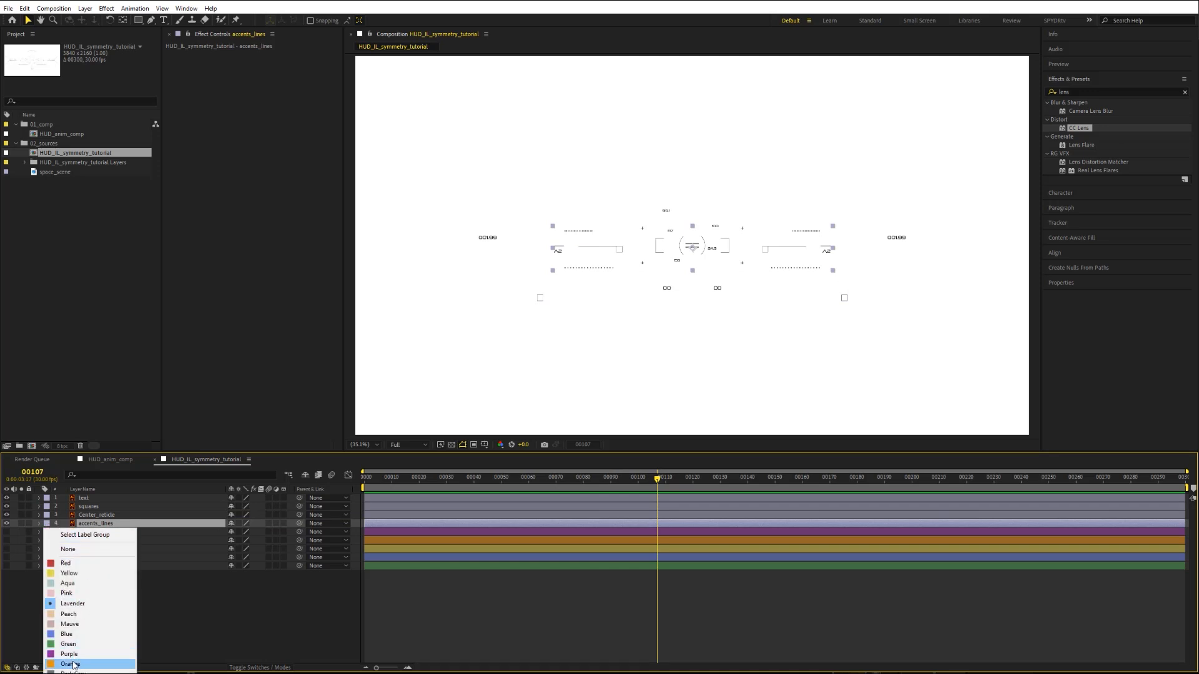
left_click(81, 641)
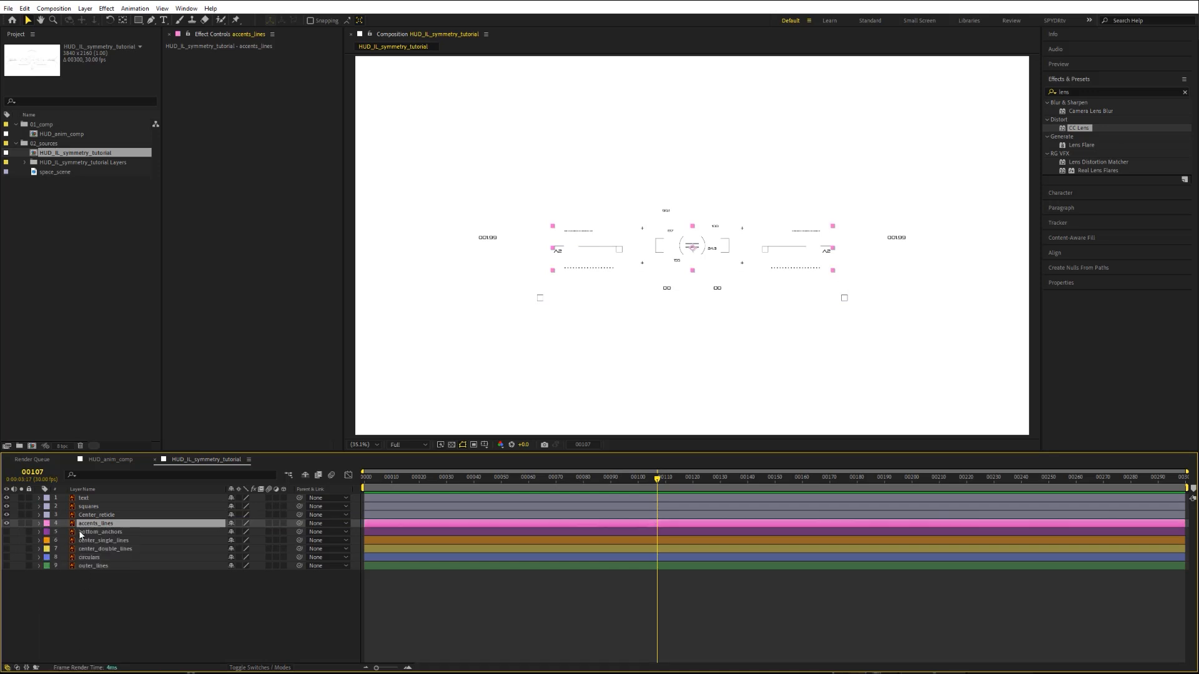
Step: Check the Center_reticle layer in isolation and move it to the beginning of the layer stack
left_click(91, 516)
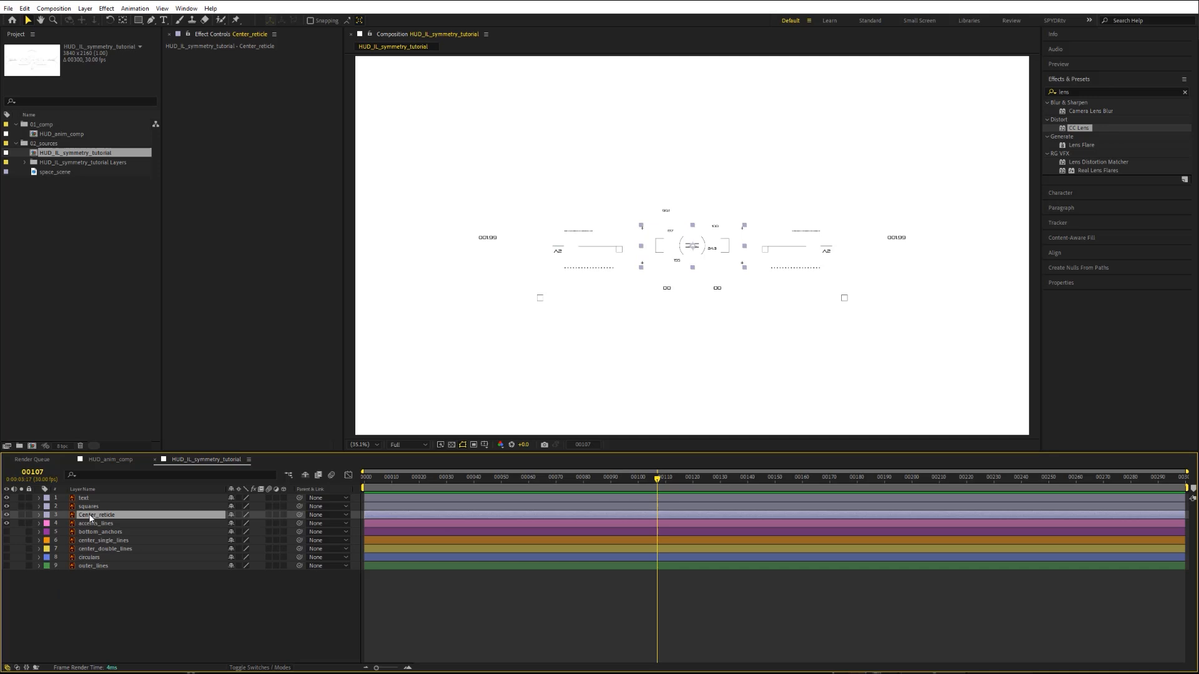
left_click(21, 516)
left_click(21, 515)
left_click_drag(87, 517, 91, 496)
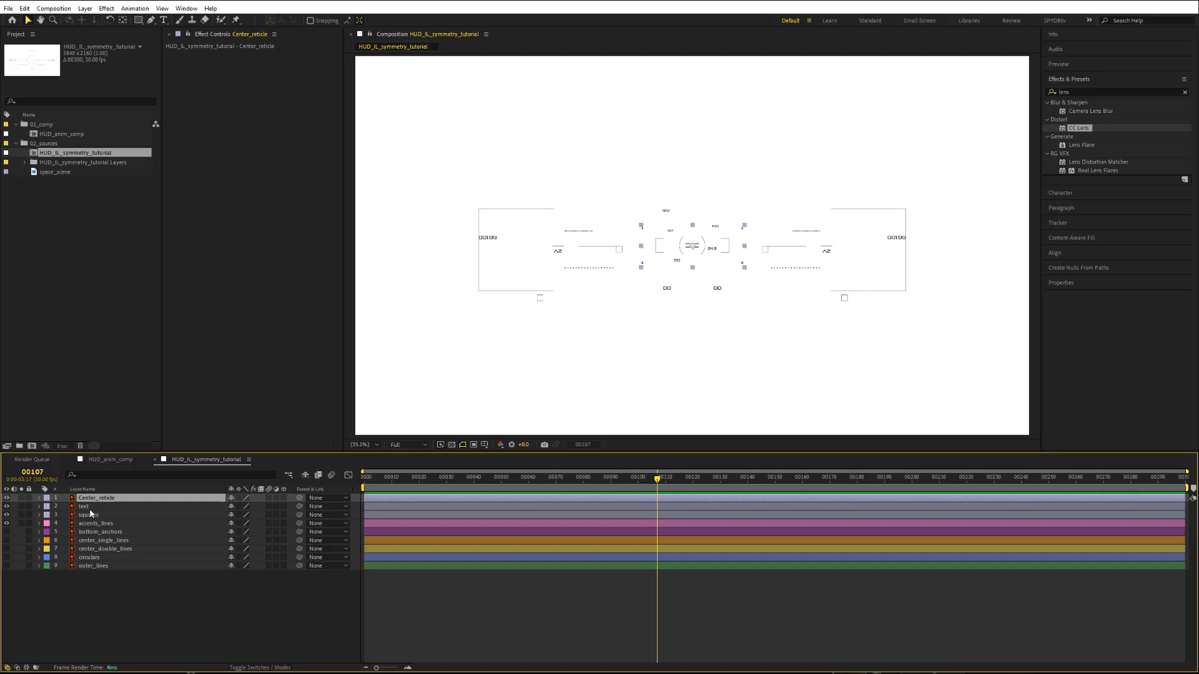
Step: Give the text and squares layers a cyan label color, and turn the visibility of all hidden layers back on
left_click(90, 505)
left_click(90, 515, "shift")
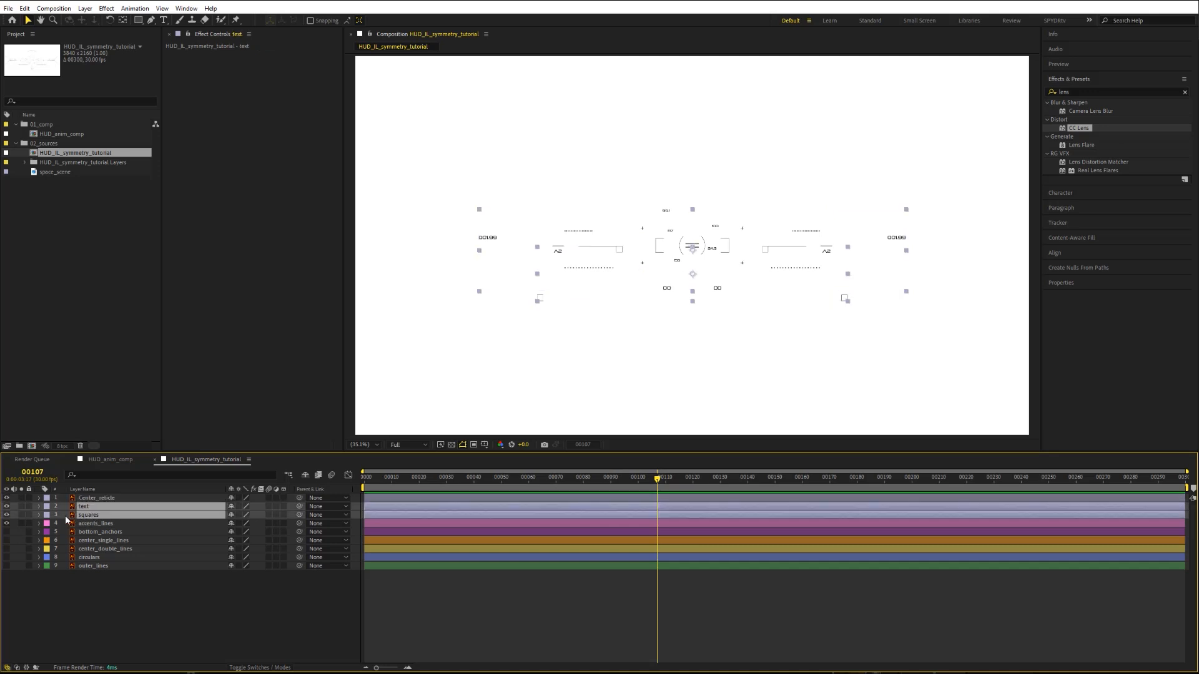
left_click(49, 512)
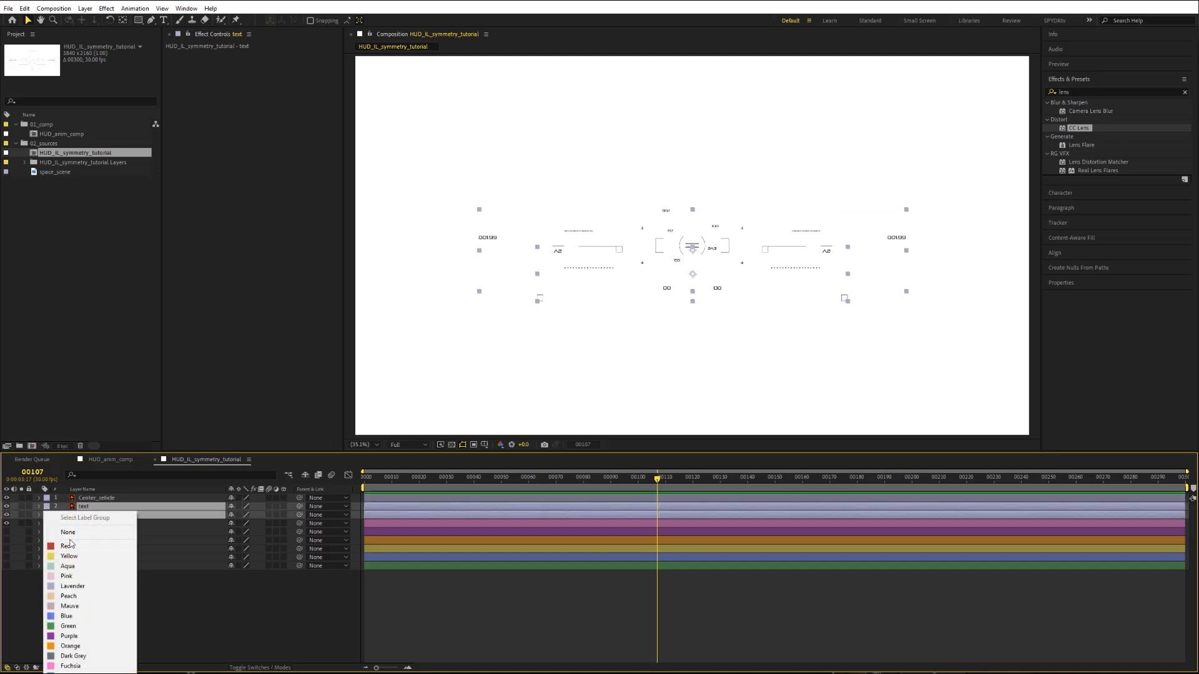
left_click(69, 598)
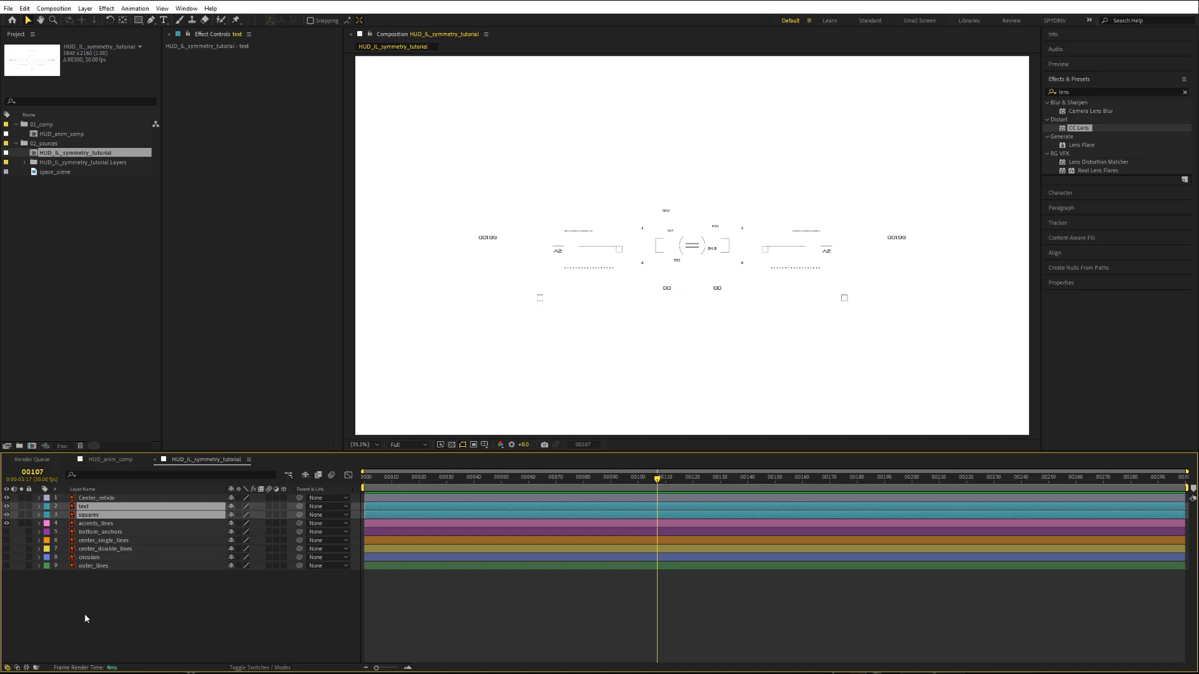
left_click(84, 613)
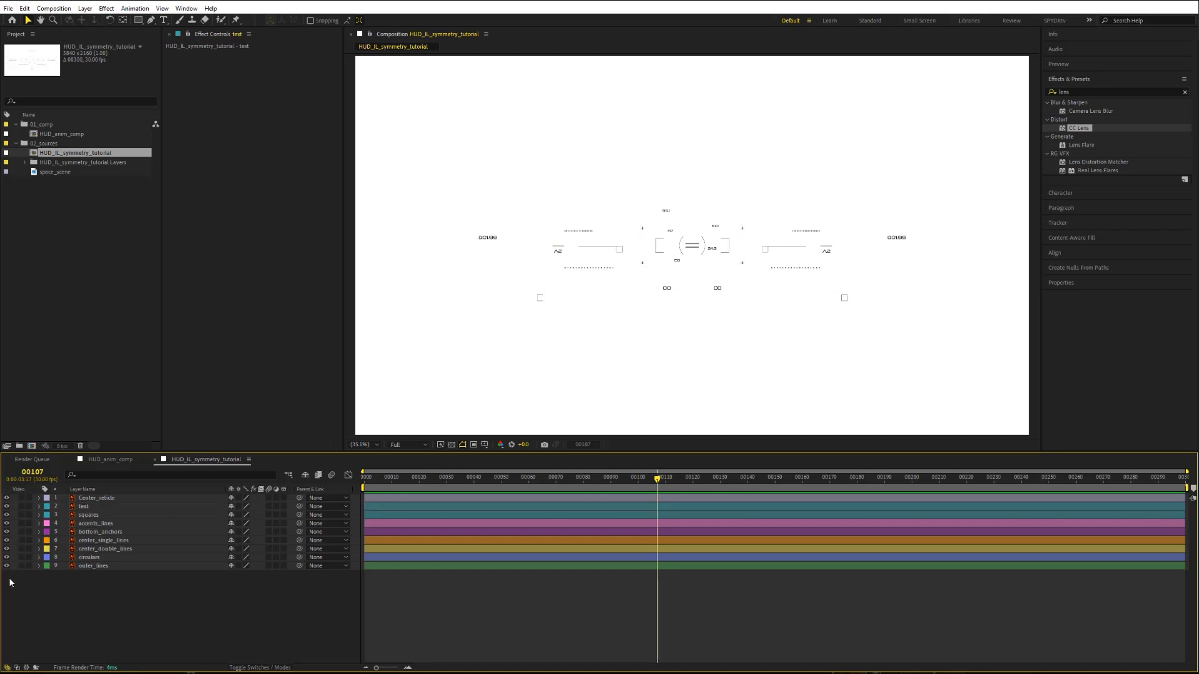
Step: Solo the outer_lines layer and duplicate it
left_click(94, 565)
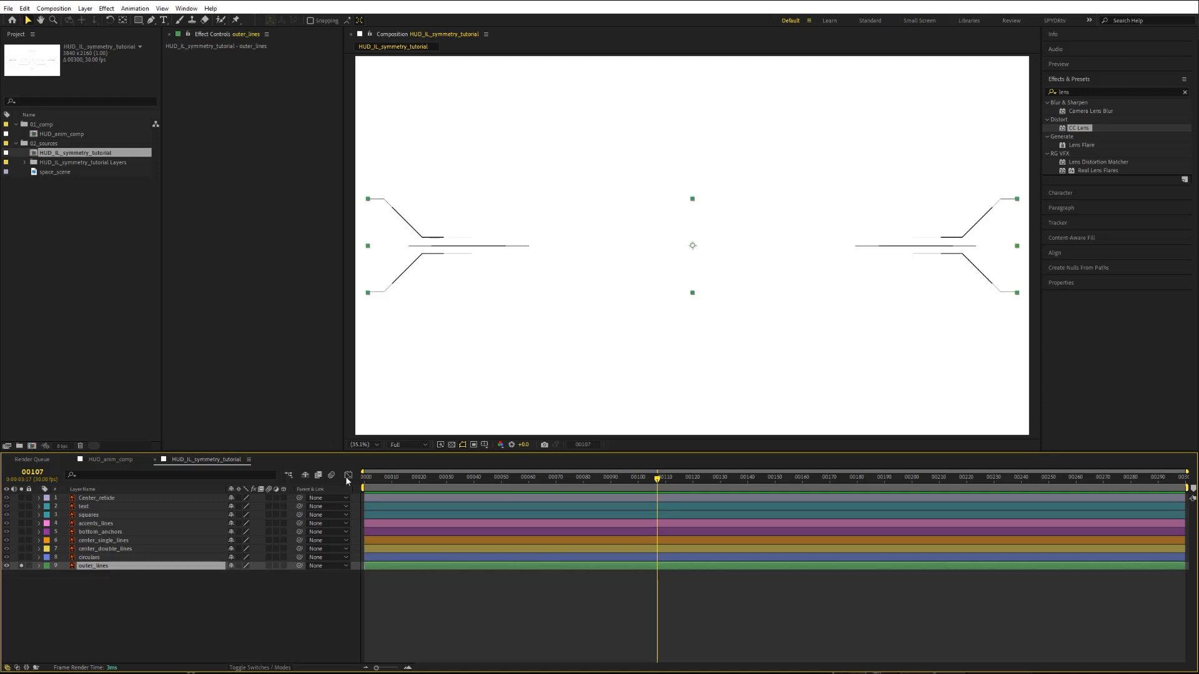
key("ctrl+d")
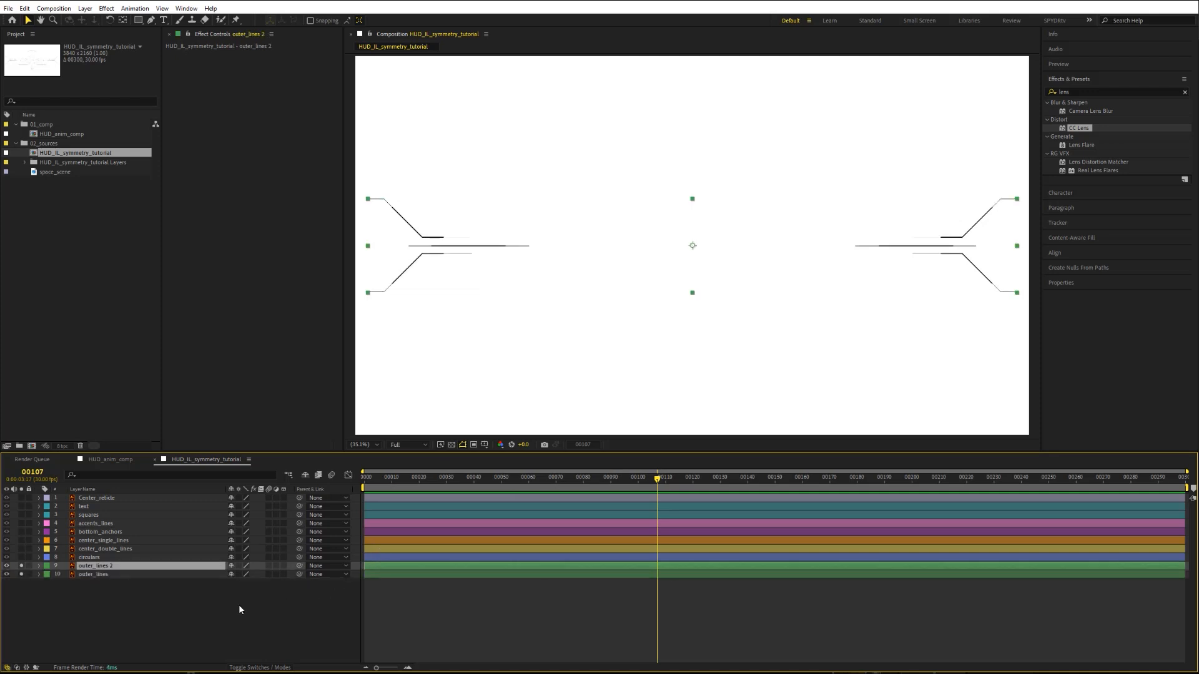
left_click(142, 575)
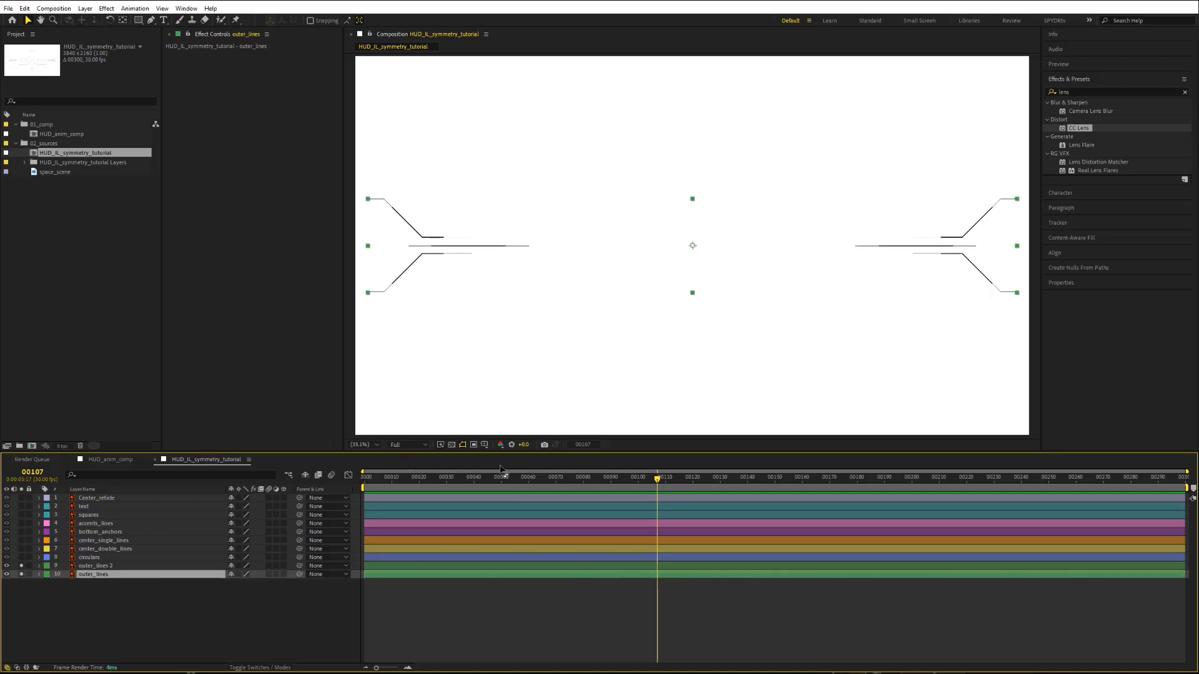
Step: Show the Title/Action Safe overlay and the rulers in the composition view
left_click(485, 444)
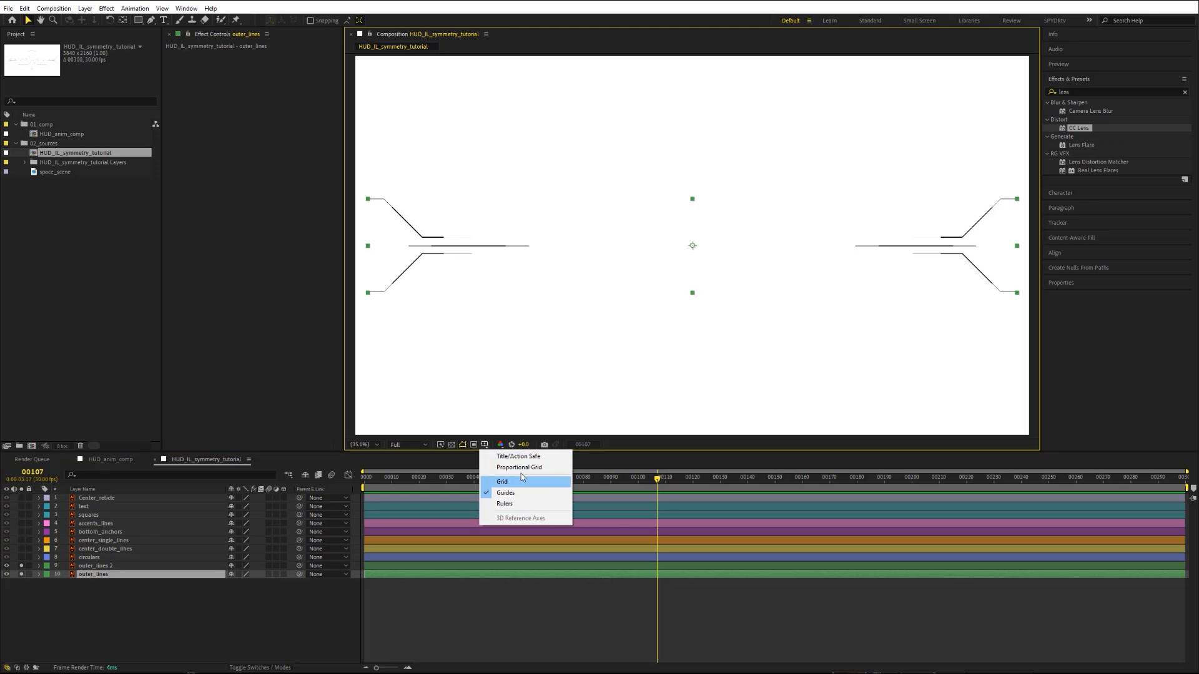
left_click(528, 456)
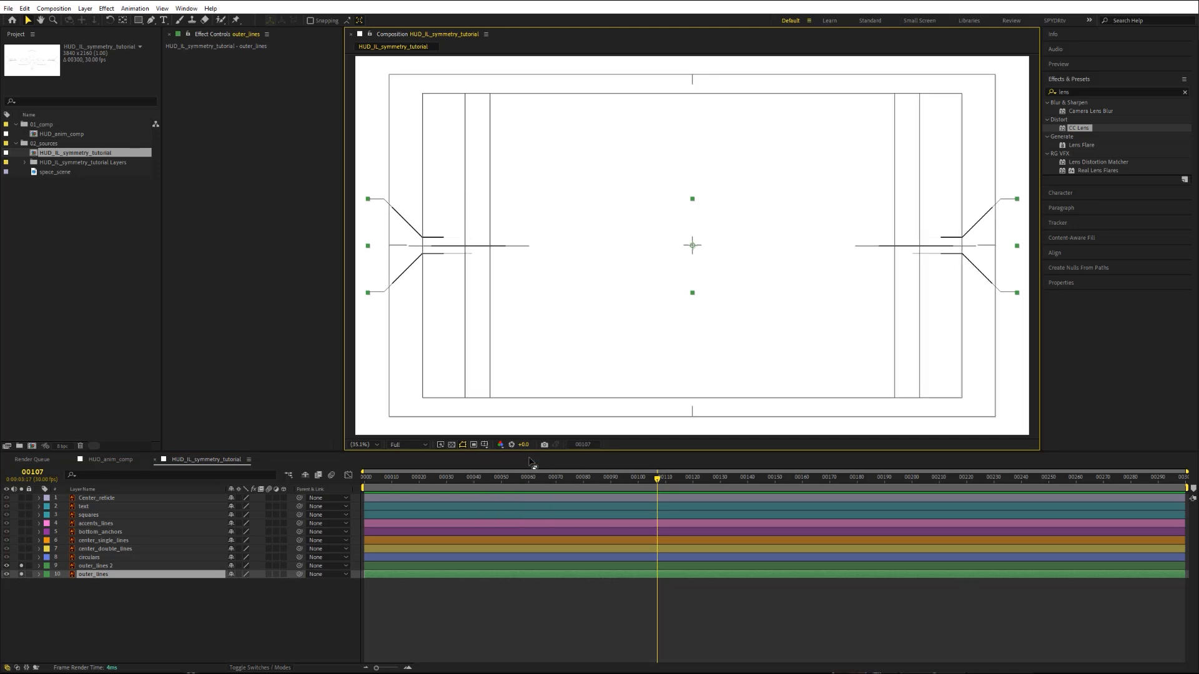
left_click(161, 8)
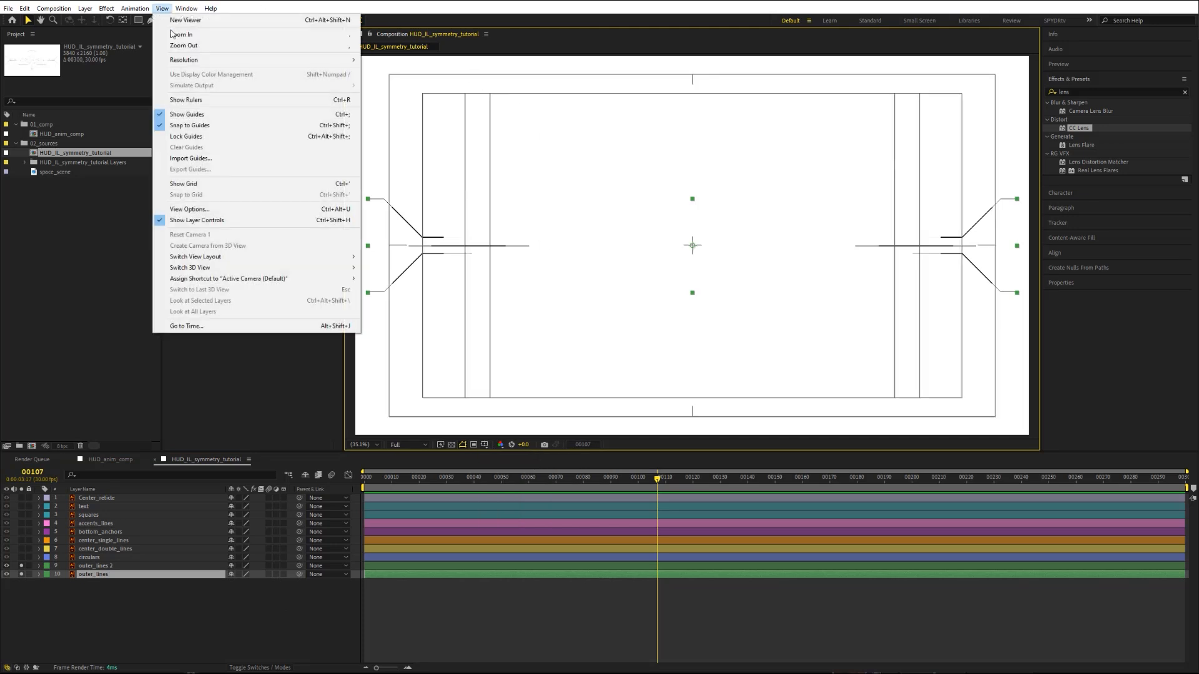
left_click(186, 102)
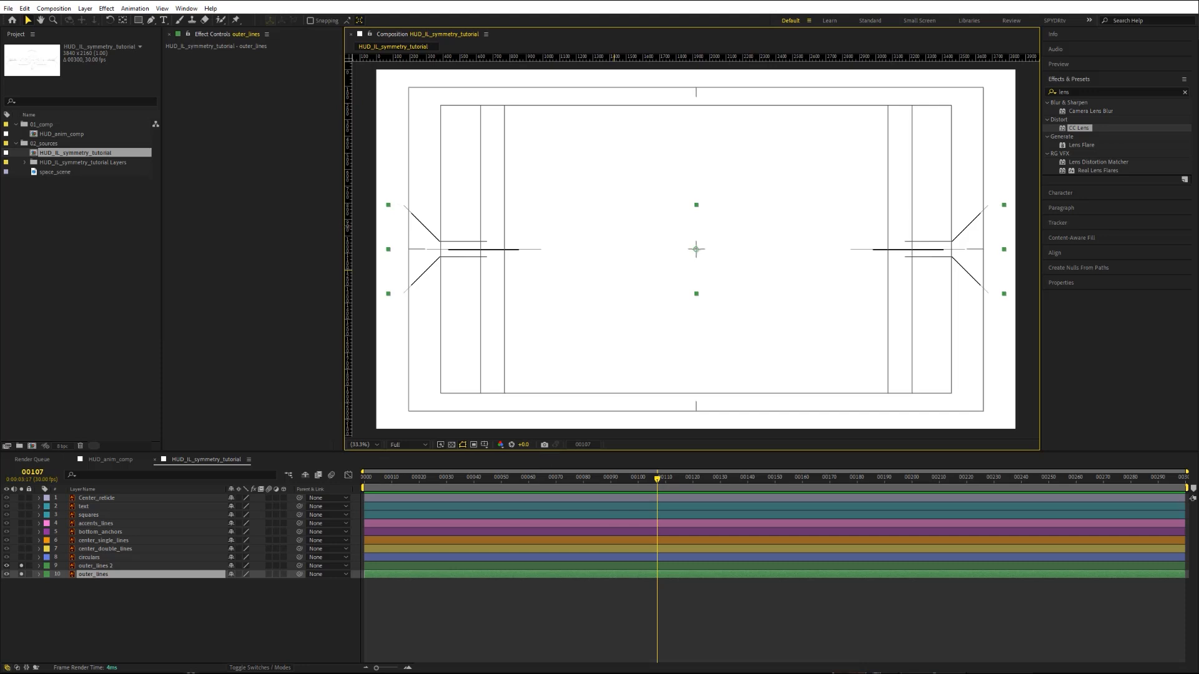
Step: Place three vertical guides: one at the composition's center and one slightly to each side of it
left_click_drag(347, 253, 695, 256)
left_click_drag(348, 269, 703, 272)
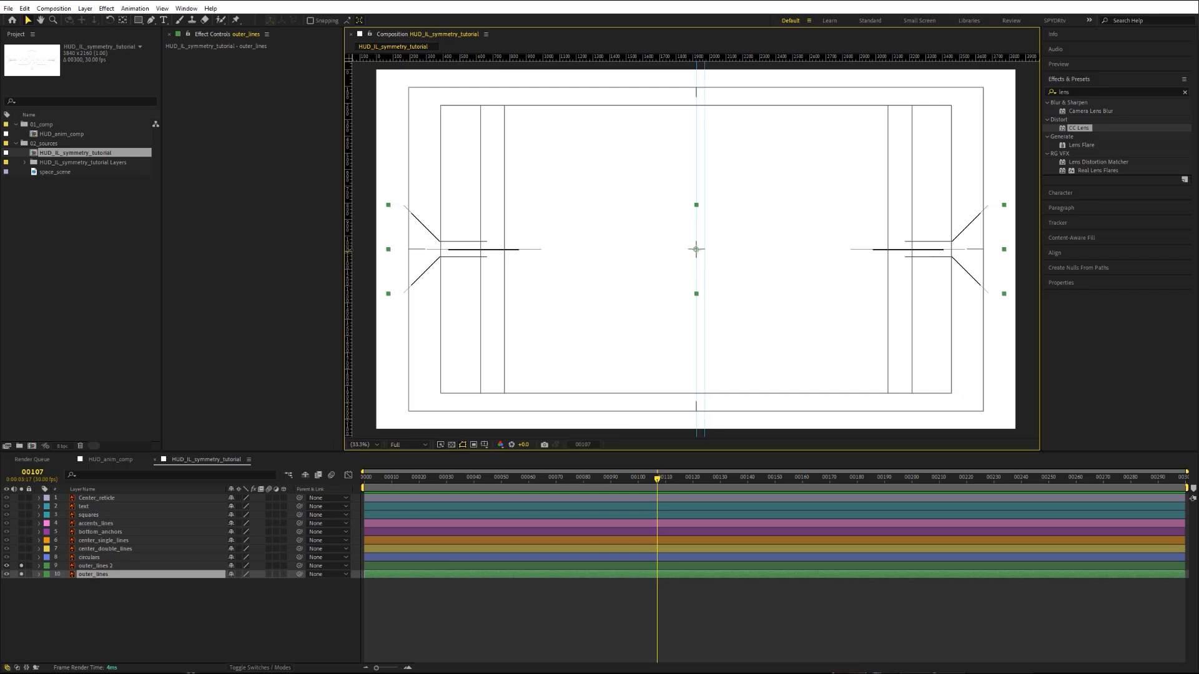
left_click_drag(594, 259, 688, 261)
Step: Draw a rectangular mask around the left-hand artwork on outer_lines and another around the right-hand artwork on outer_lines 2
left_click(138, 20)
left_click_drag(373, 187, 556, 319)
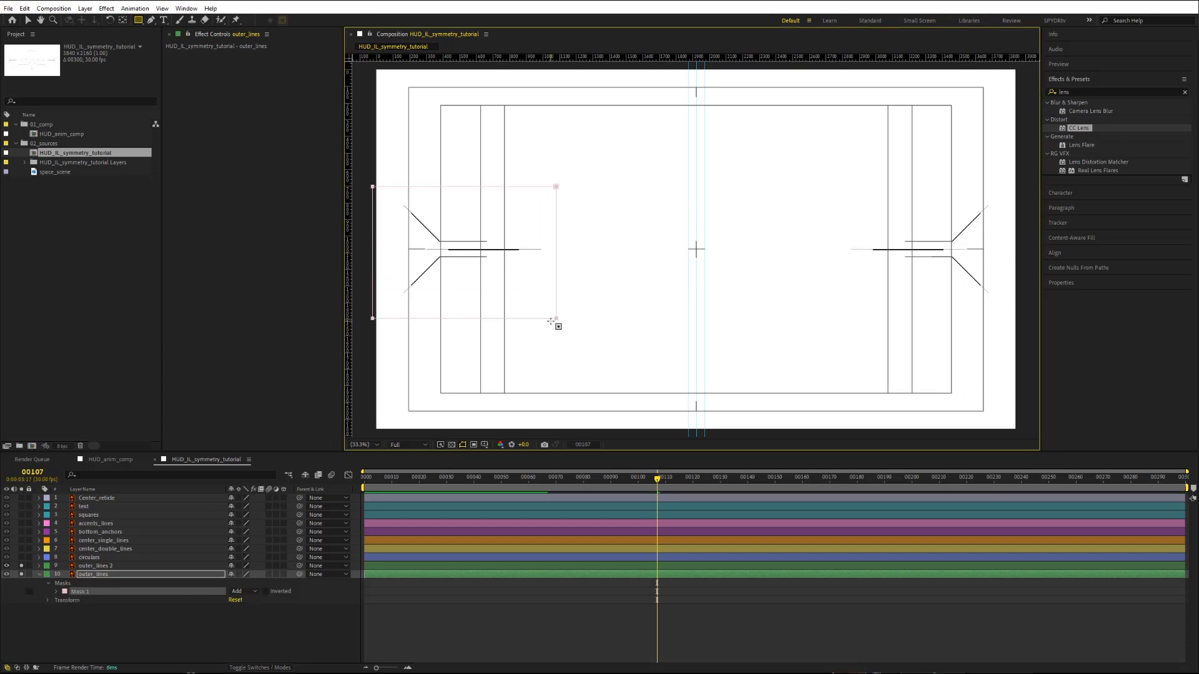
left_click(88, 566)
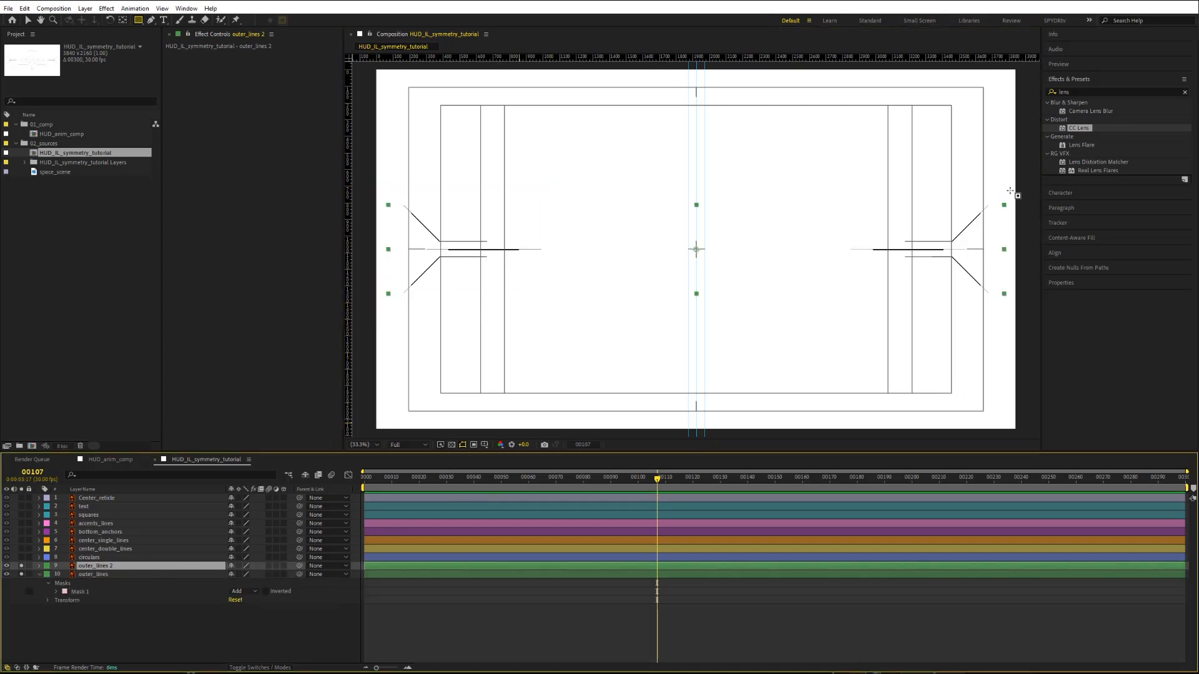
left_click_drag(1011, 189, 835, 307)
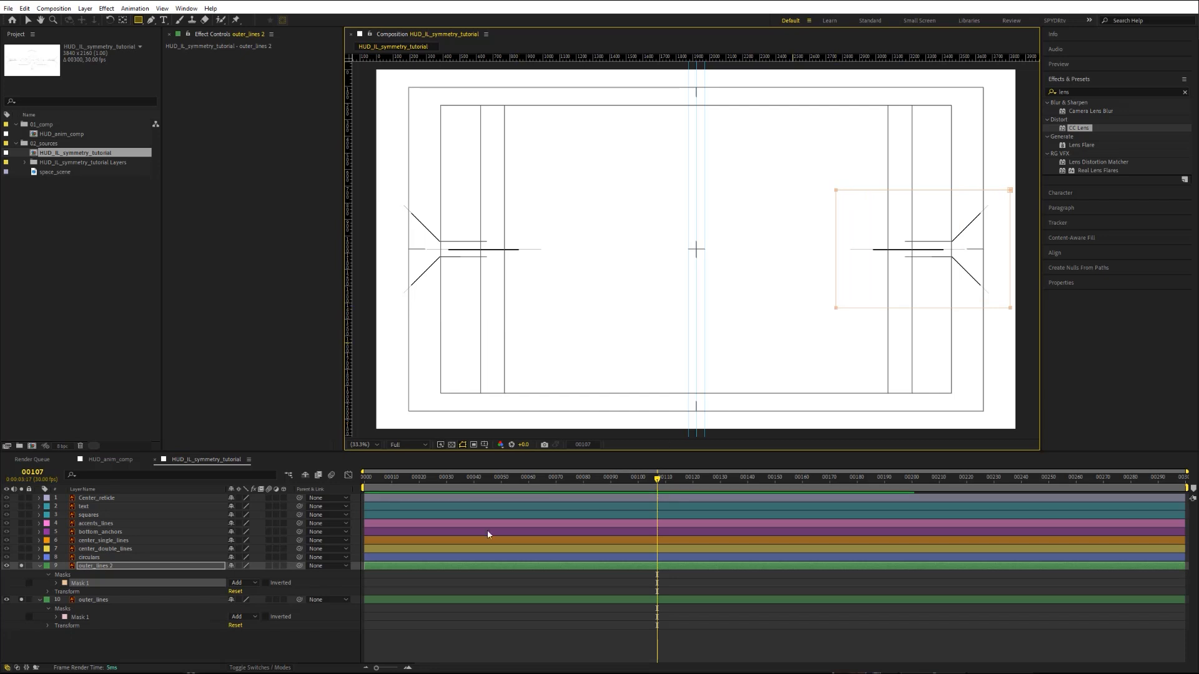
Step: At frame 8, set X Position keyframes on both outer_lines and outer_lines 2
left_click(21, 473)
type("8")
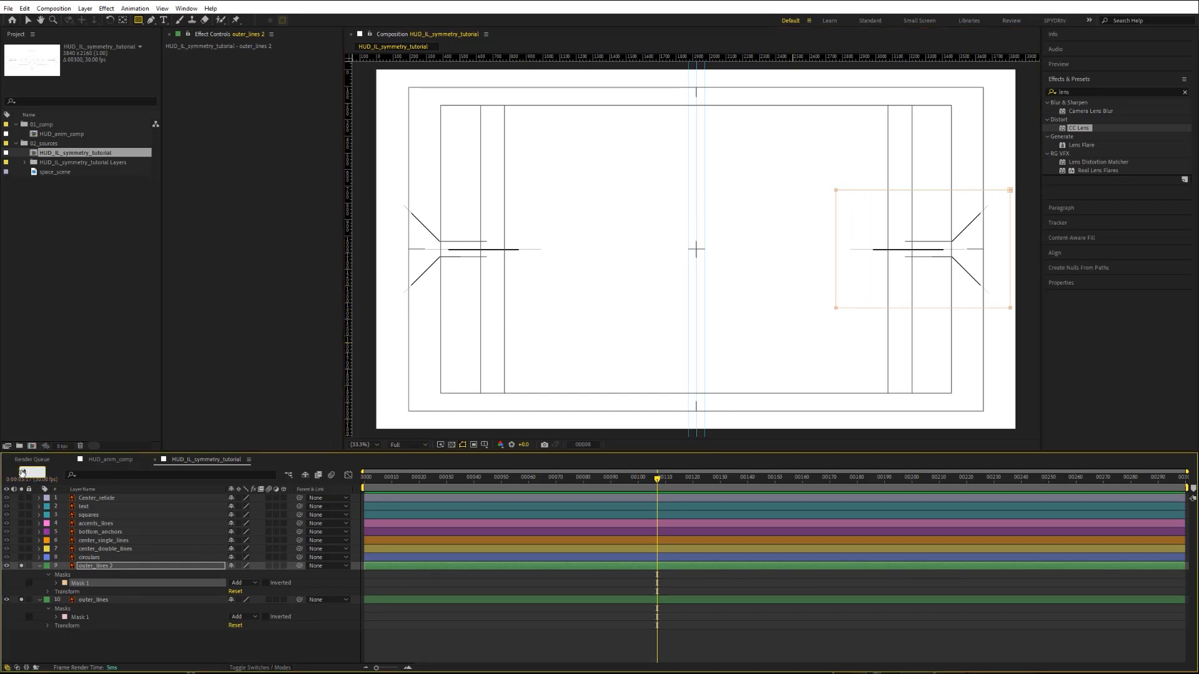
key("Return")
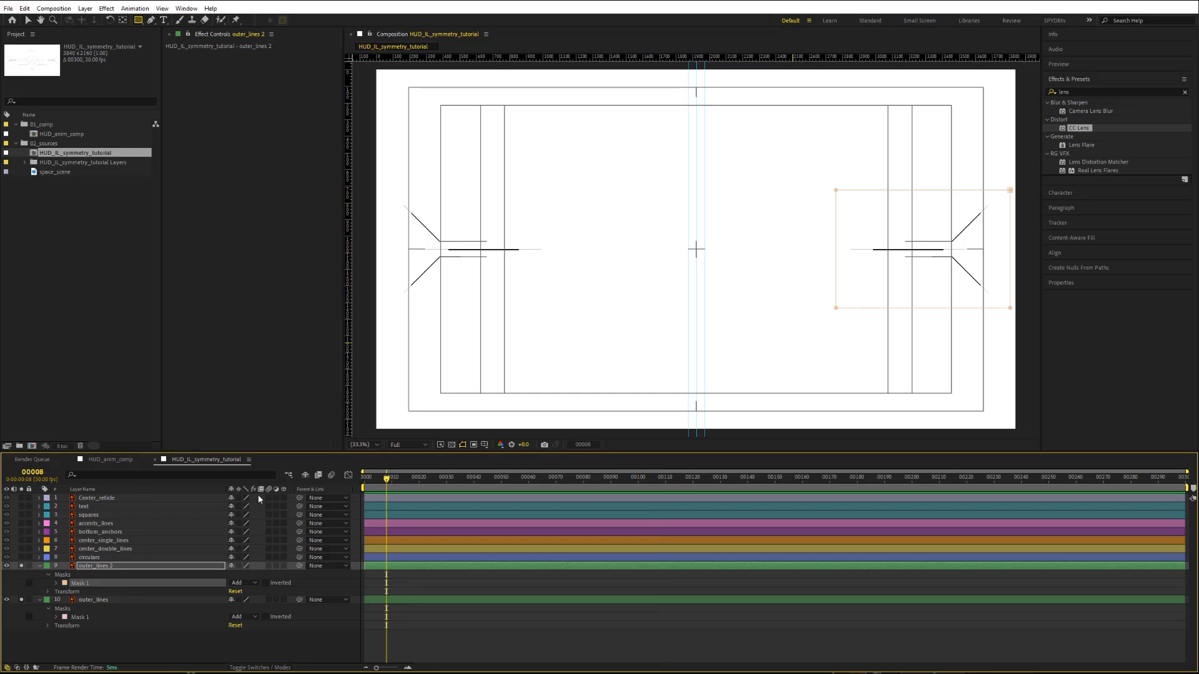
left_click(28, 24)
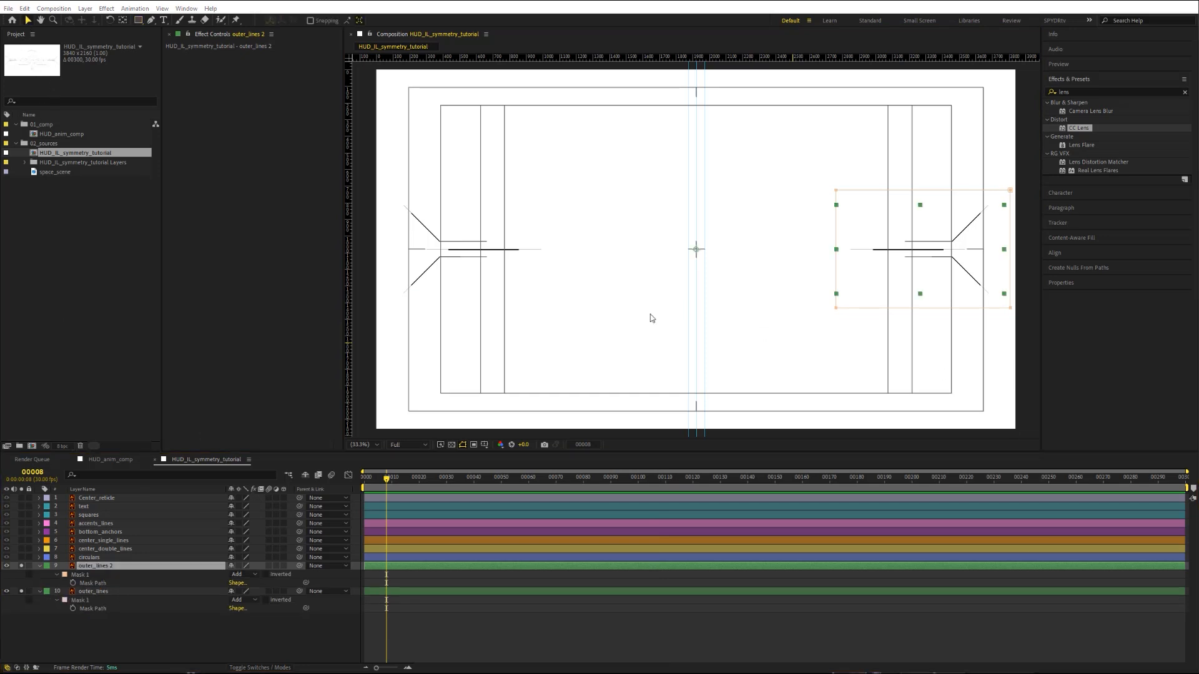
left_click(87, 592, "shift")
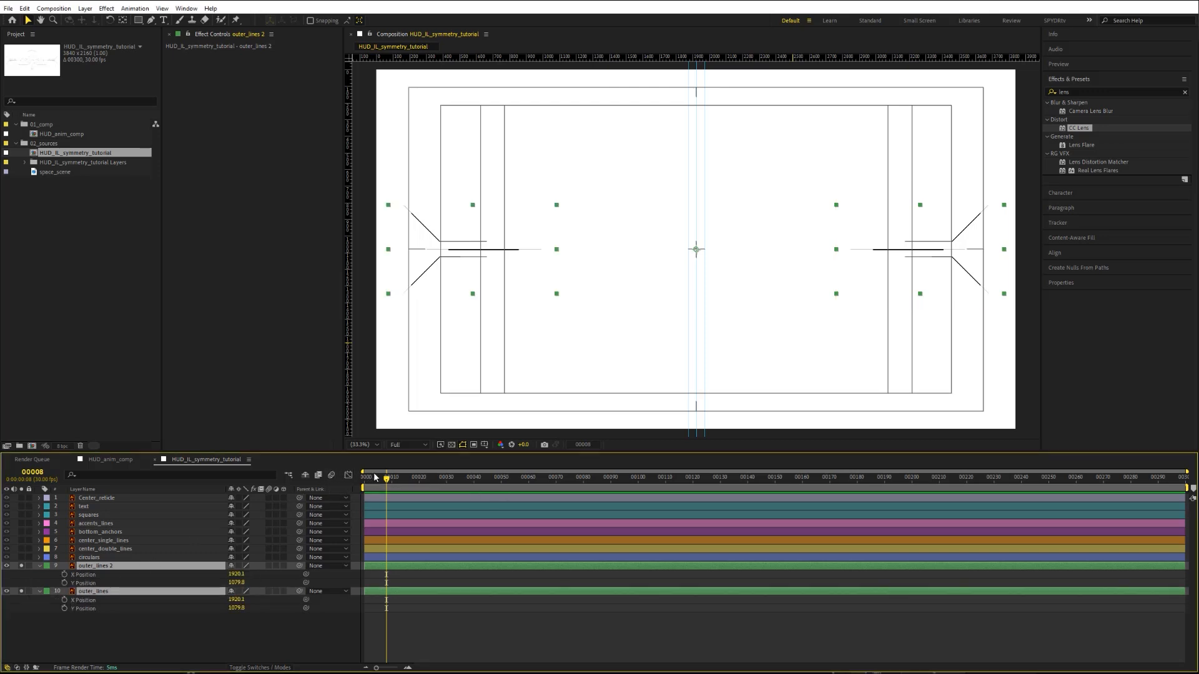
left_click(64, 575)
left_click(65, 600)
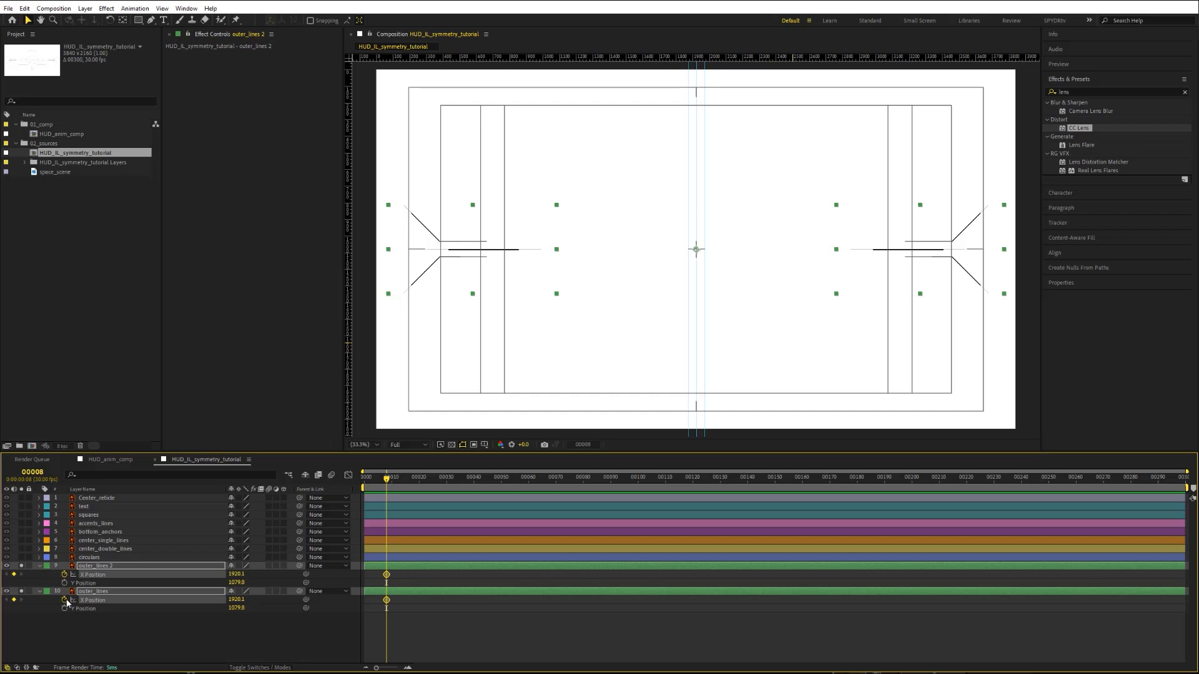
Step: At frame 0, move outer_lines 2 to an X Position of about 1032 and outer_lines to about 2808, aligning their inner ends with the guides
left_click_drag(387, 485, 324, 488)
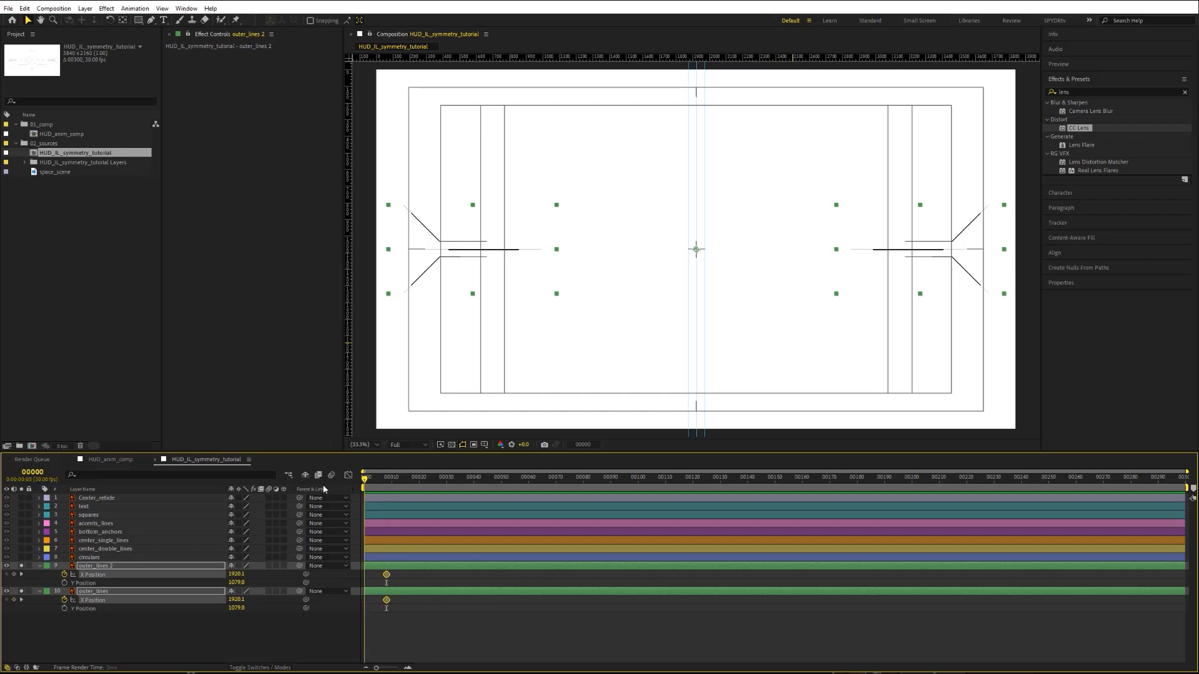
left_click(69, 631)
left_click(155, 567)
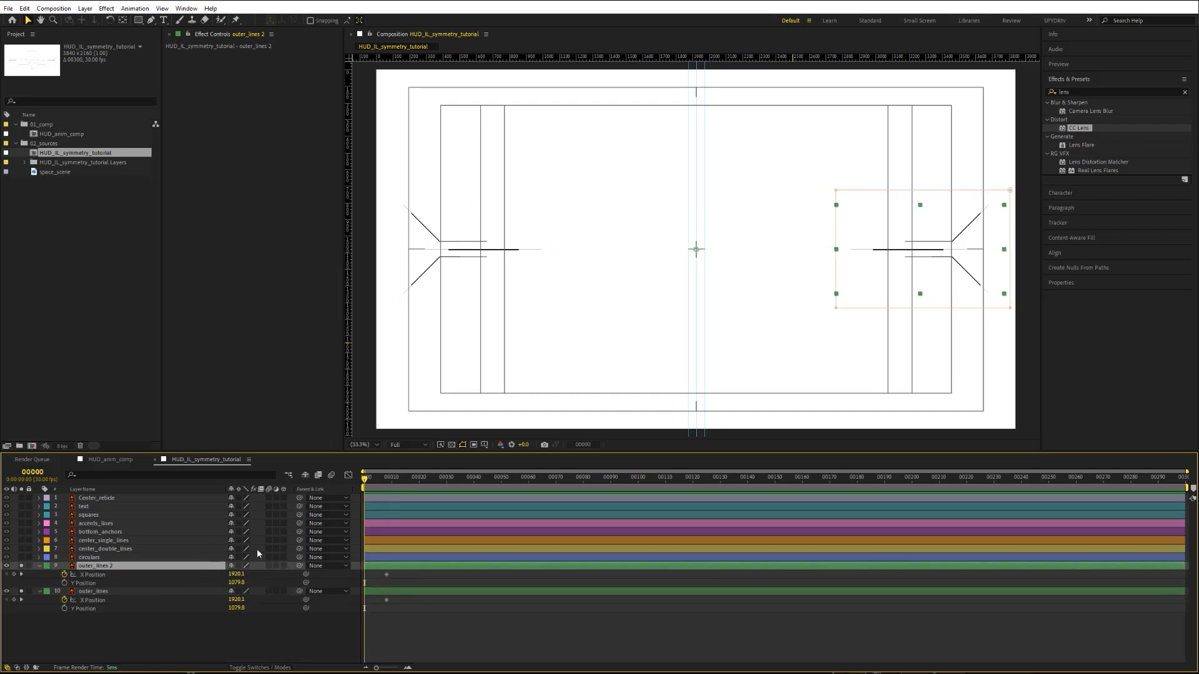
left_click_drag(929, 253, 780, 253)
left_click(130, 591)
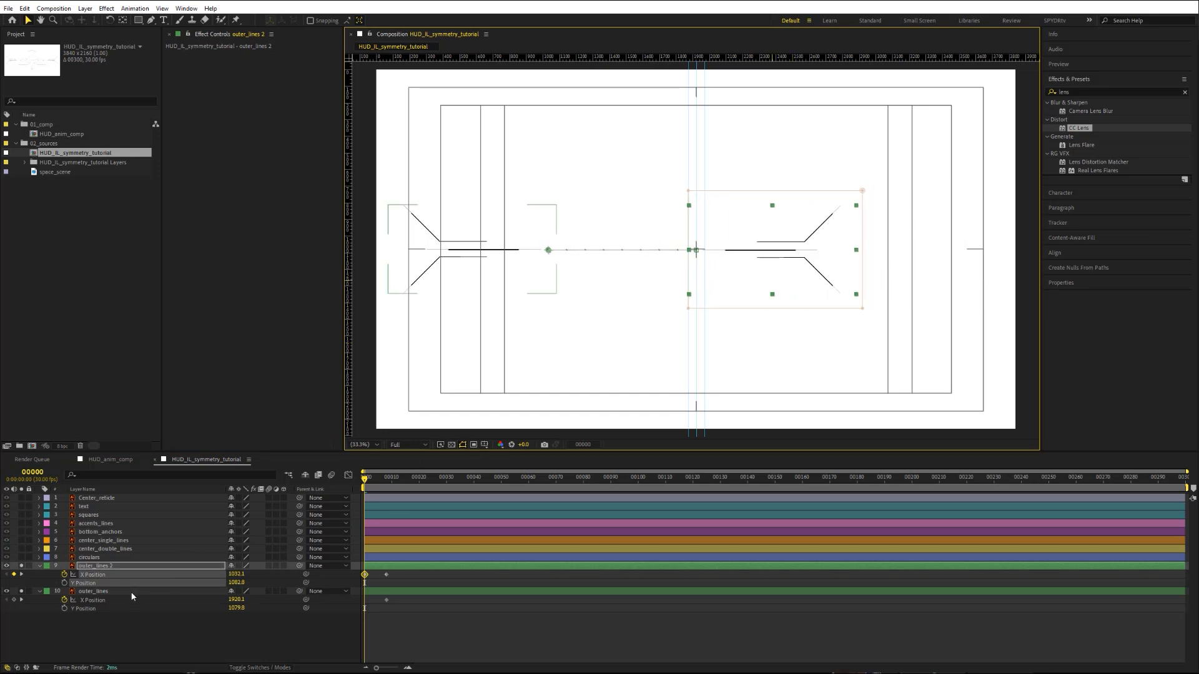
left_click_drag(500, 251, 645, 260)
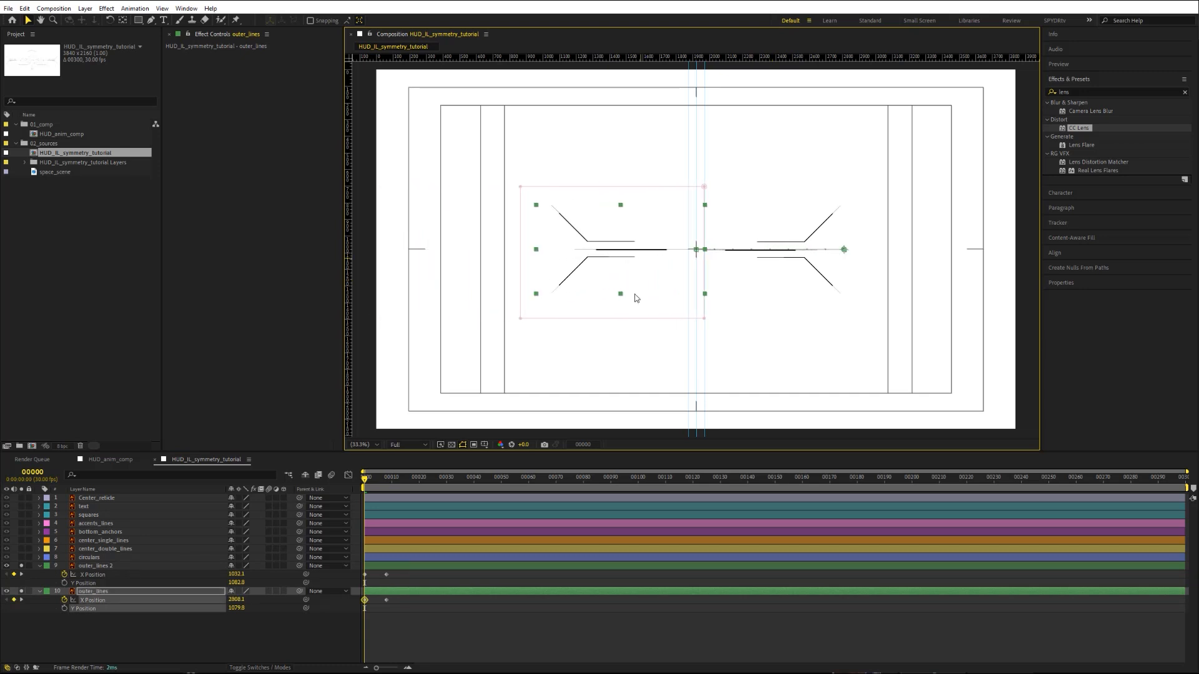
Step: Apply Easy Ease In to the frame 8 X Position keyframes of outer_lines and outer_lines 2, and scrub through the motion
left_click_drag(399, 572, 385, 600)
right_click(385, 599)
mouse_move(462, 593)
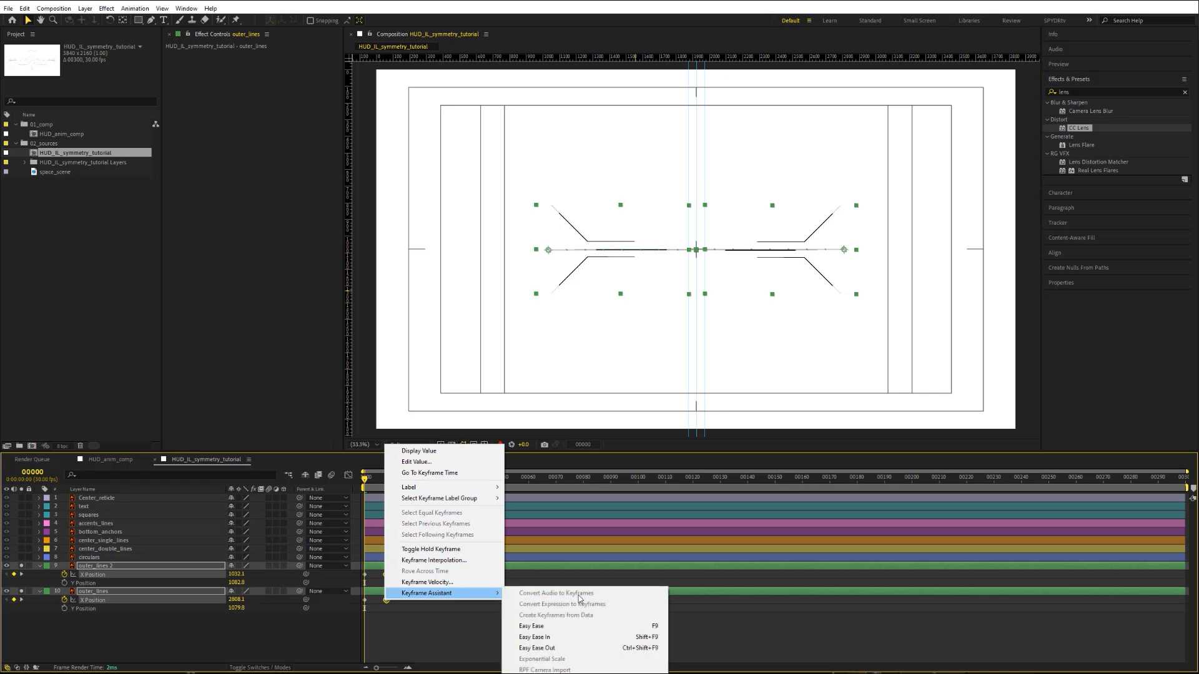
left_click(567, 642)
left_click(313, 647)
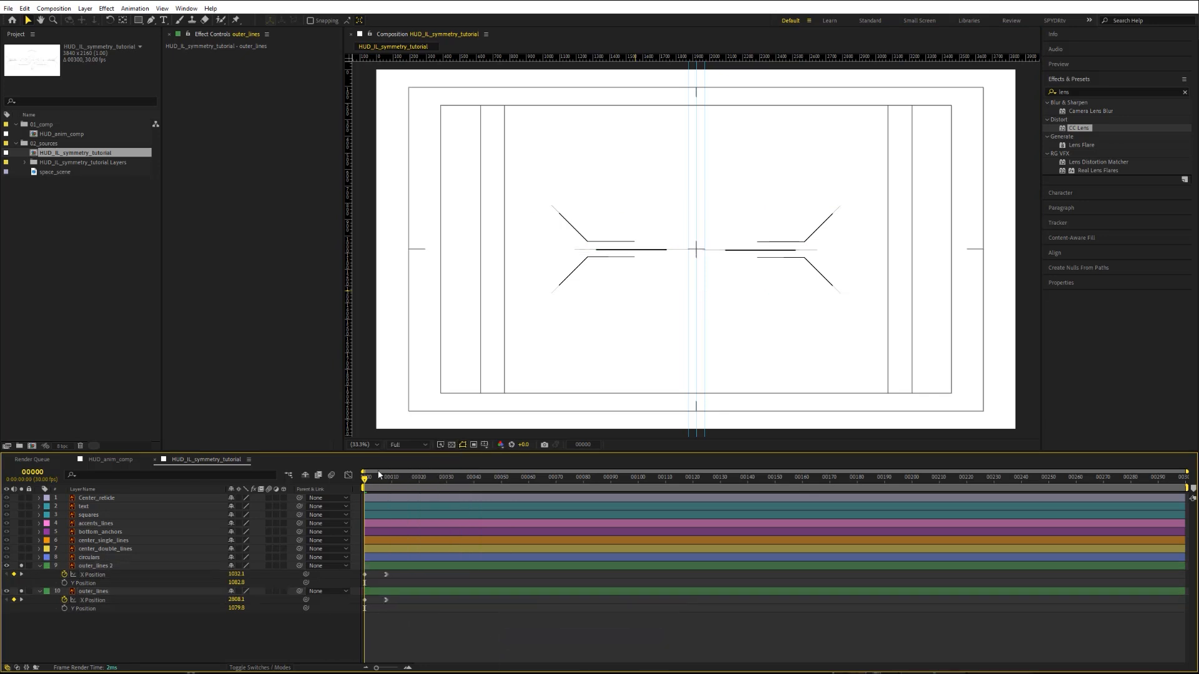
mouse_move(373, 481)
left_mouse_down()
mouse_move(389, 481)
mouse_move(363, 481)
left_mouse_up()
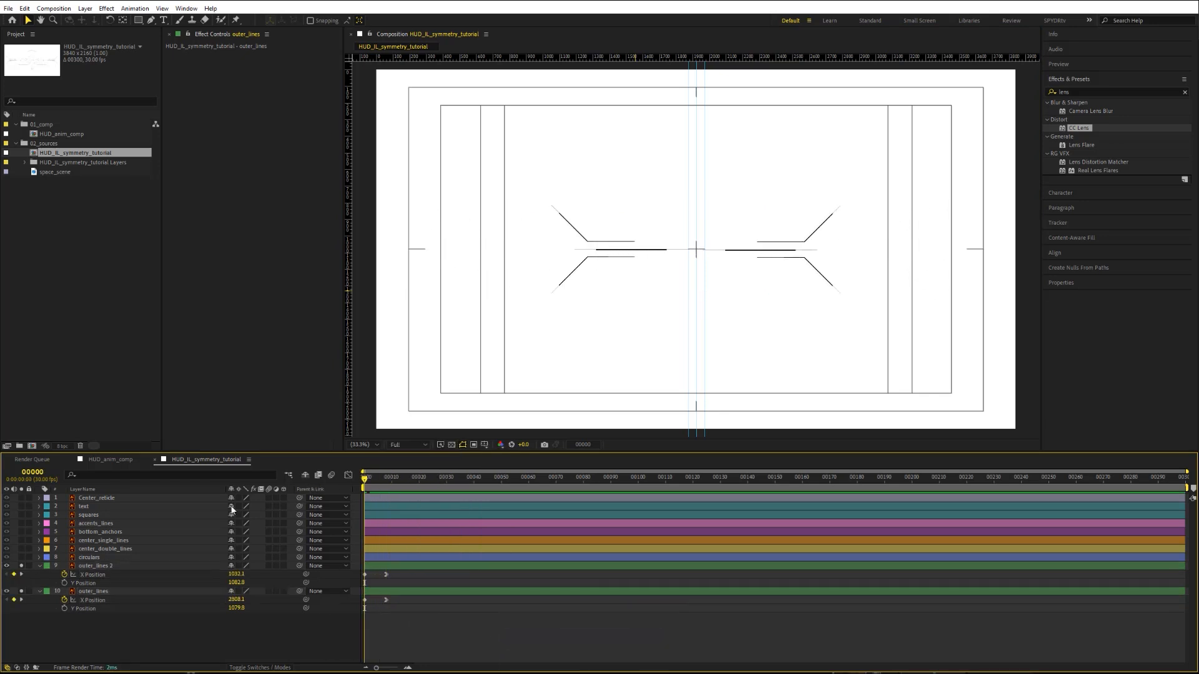
Step: At frame 0, set 0% Opacity keyframes on both outer_lines and outer_lines 2
left_click(116, 565)
left_click(121, 592, "shift")
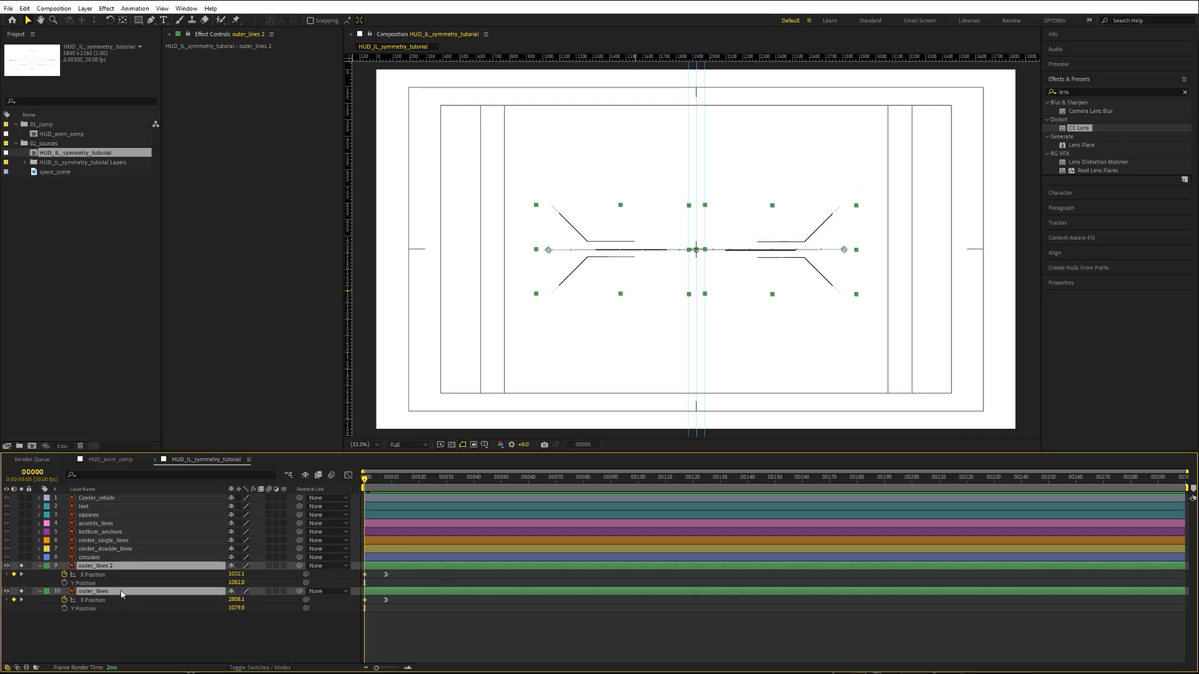
key("t")
left_click_drag(231, 575, 59, 577)
left_click(65, 574)
Step: At frame 3, raise the Opacity of outer_lines and outer_lines 2 together so both halves fade in
key("Page_Down")
key("Page_Down")
key("Page_Down")
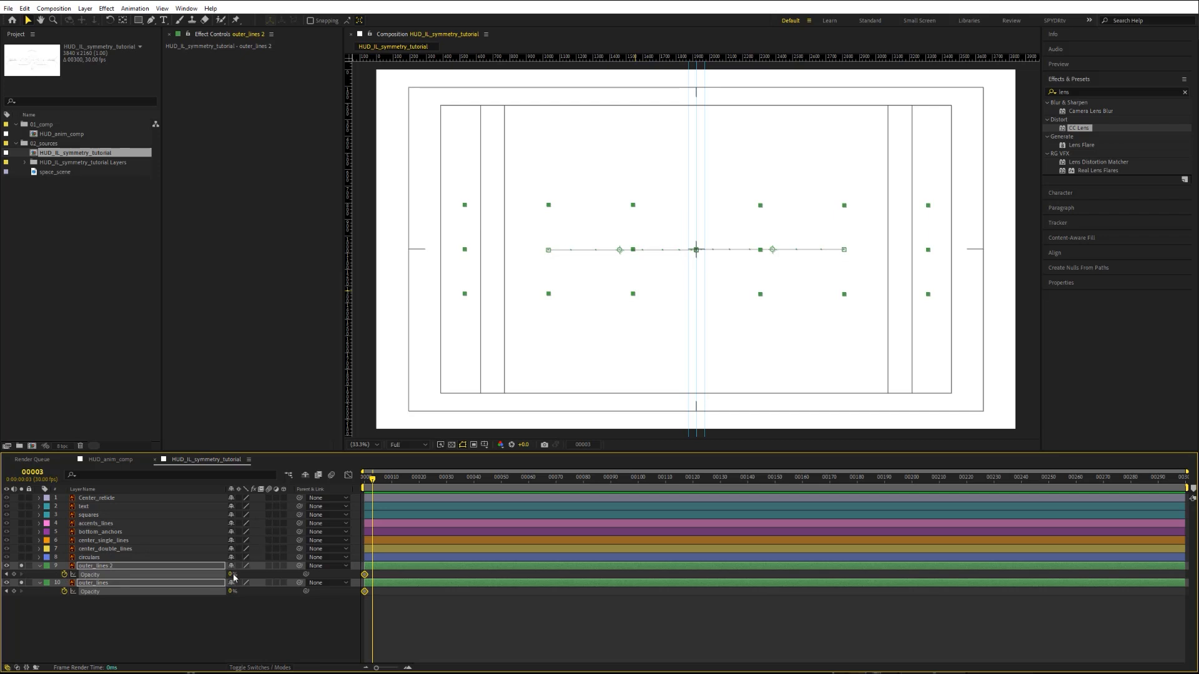
left_click_drag(232, 575, 337, 575)
key("ctrl+z")
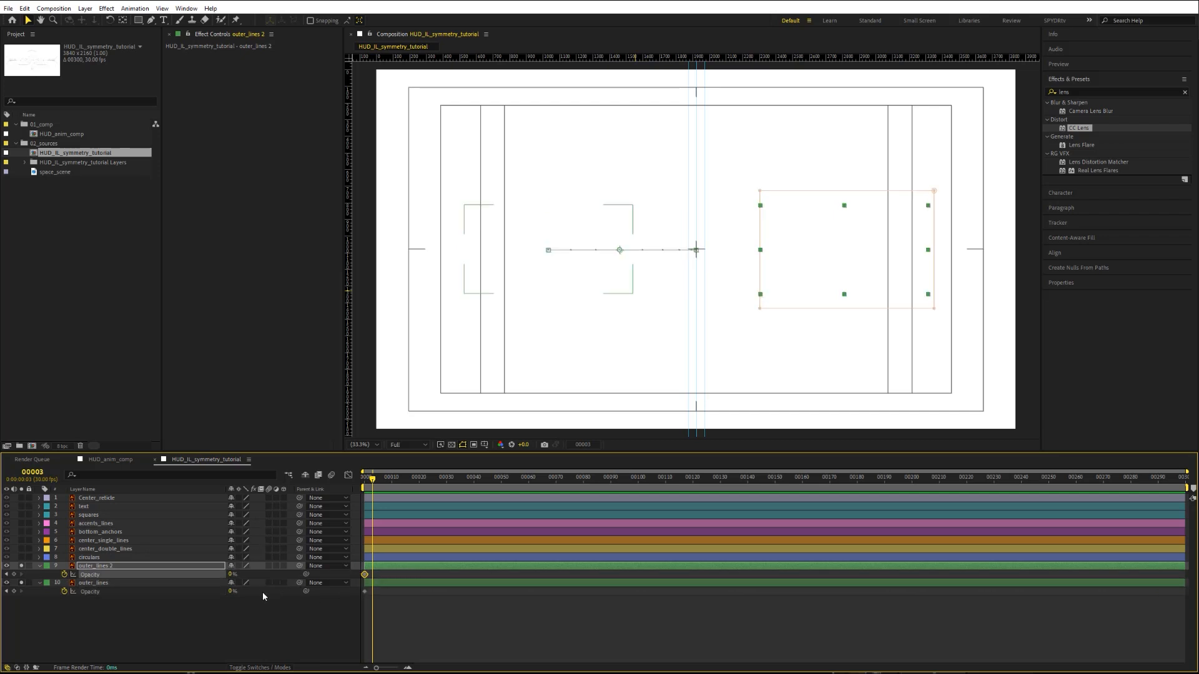
left_click(190, 584, "shift")
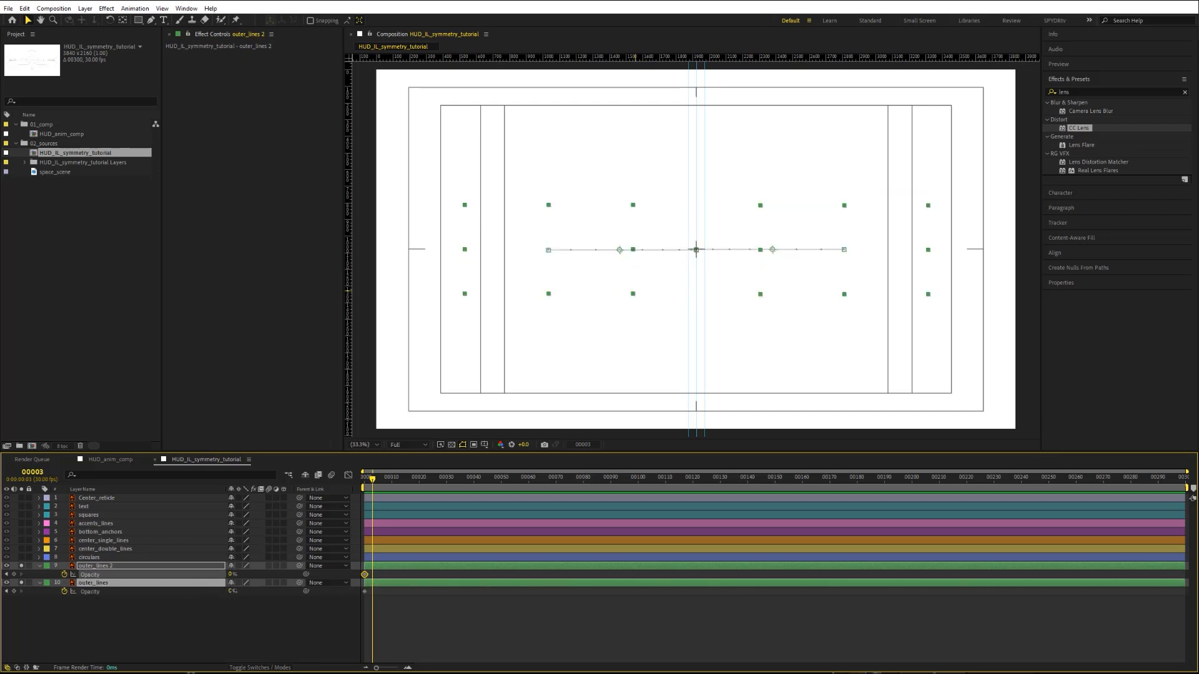
left_click_drag(232, 592, 294, 592)
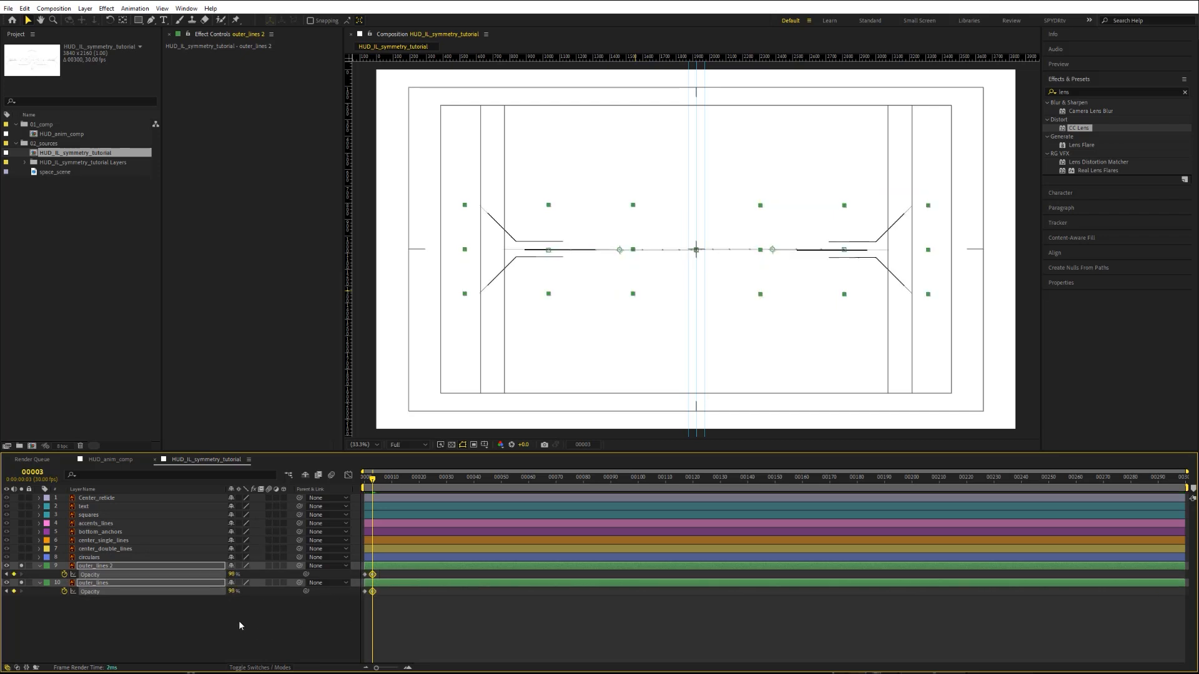
Step: Ease the frame 3 Opacity keyframes of both outer_lines layers and collapse the layers' properties
right_click(373, 592)
mouse_move(431, 673)
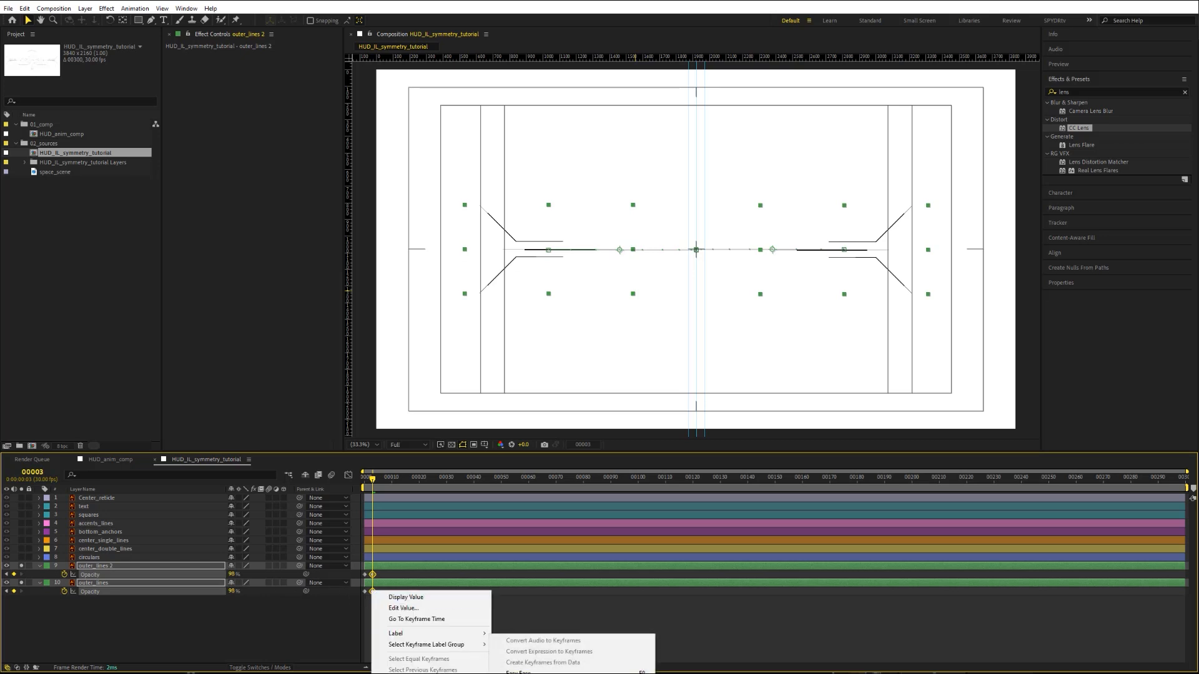
left_click(518, 672)
left_click(121, 598)
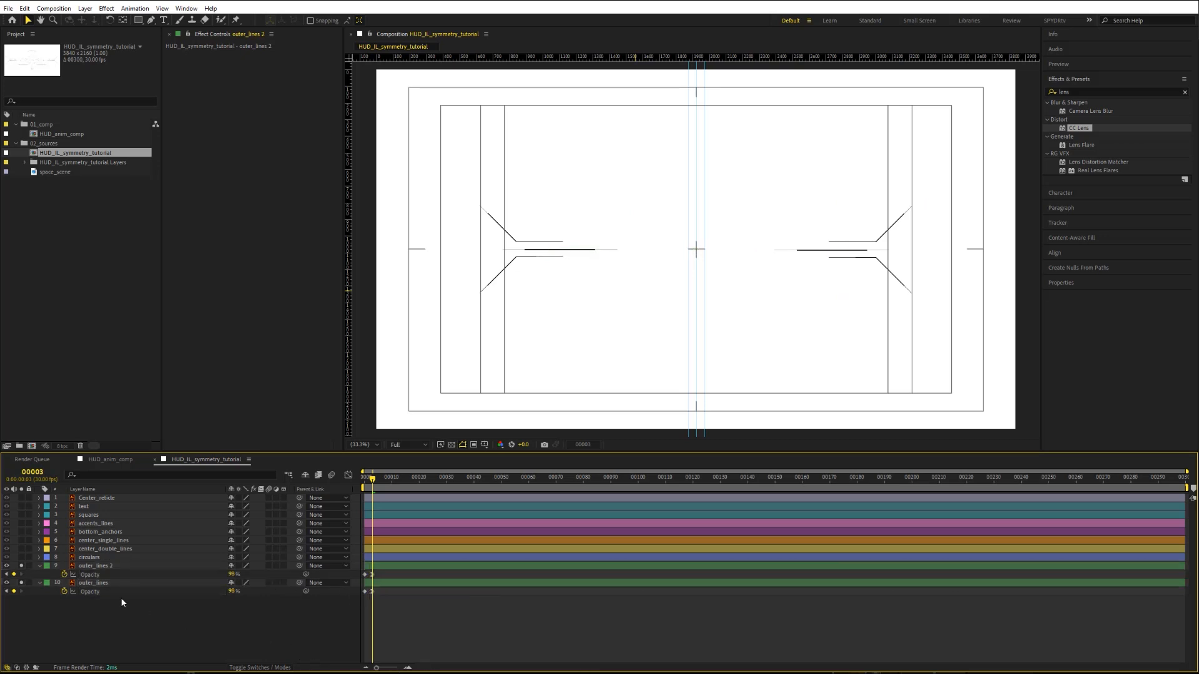
left_click(39, 566)
left_click(40, 574)
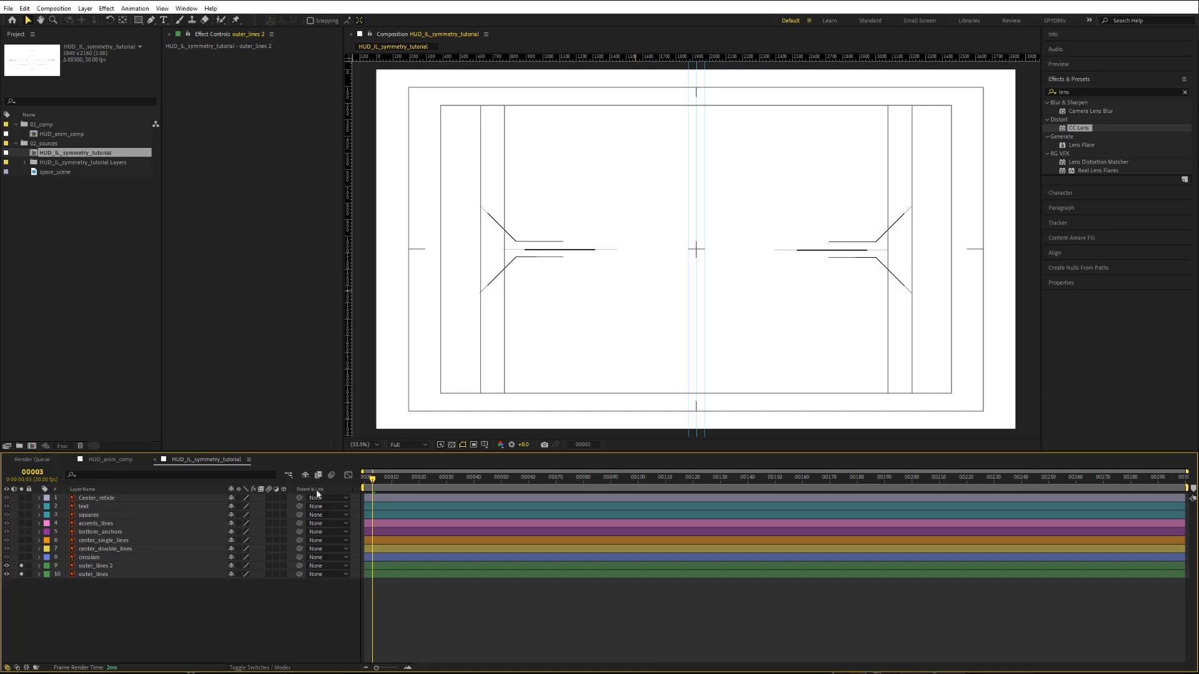
Step: Solo the circulars layer, trim its start to frame 3, and set a Scale keyframe there
left_click_drag(371, 480, 371, 480)
left_click(93, 557)
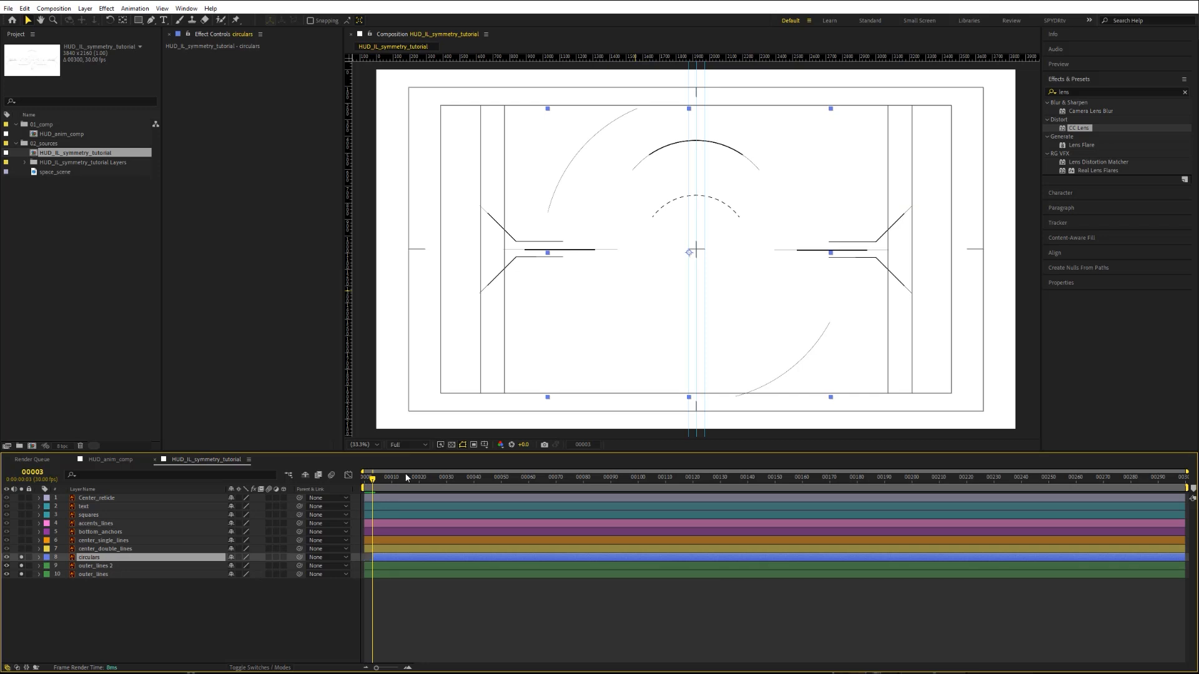
key("s")
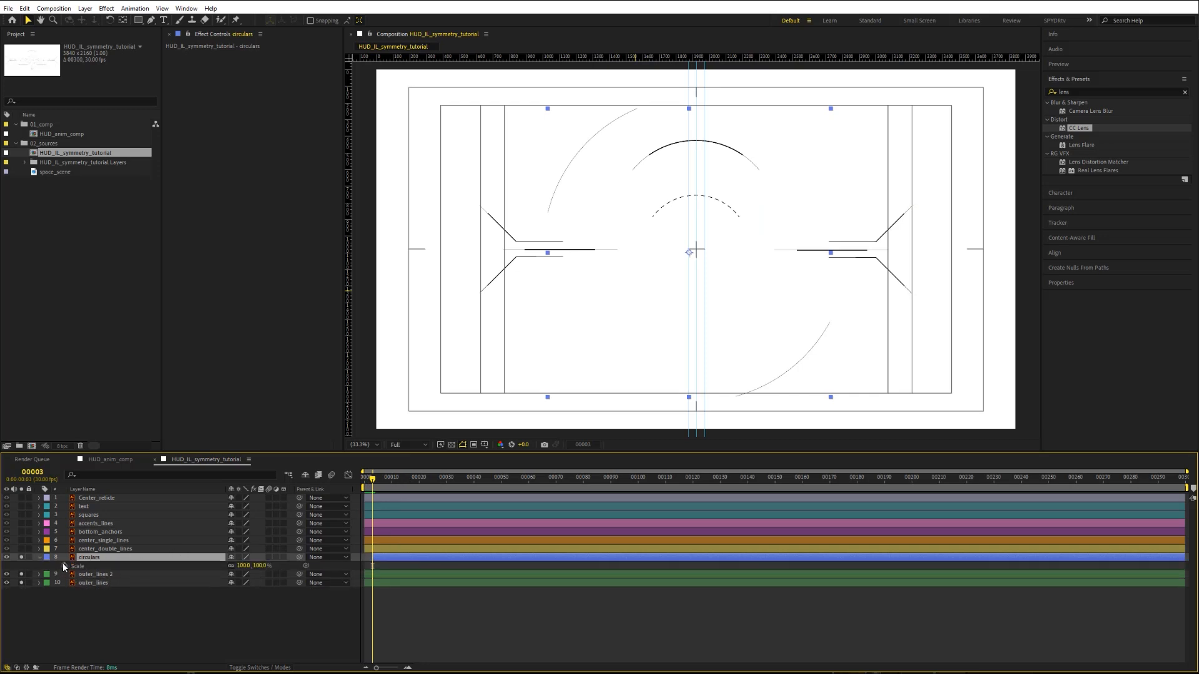
key("alt+shift+s")
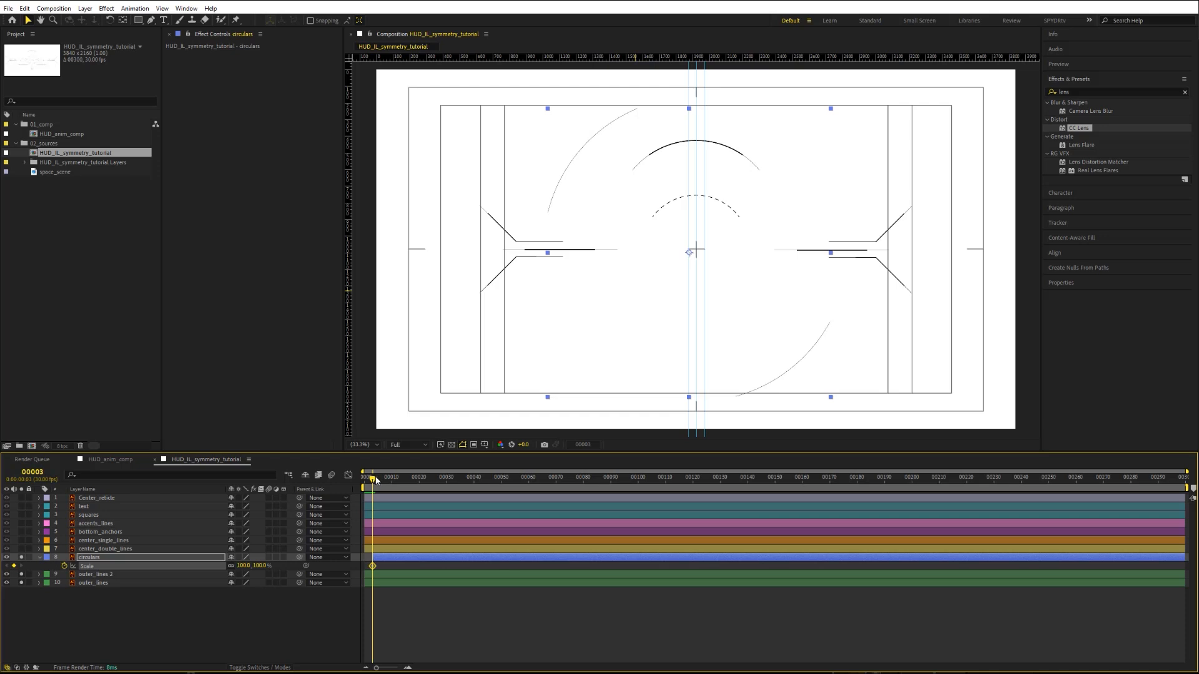
Step: Add a 100% Scale keyframe to circulars at frame 13 and set its frame 3 Scale to 80%
left_click_drag(376, 480, 398, 481)
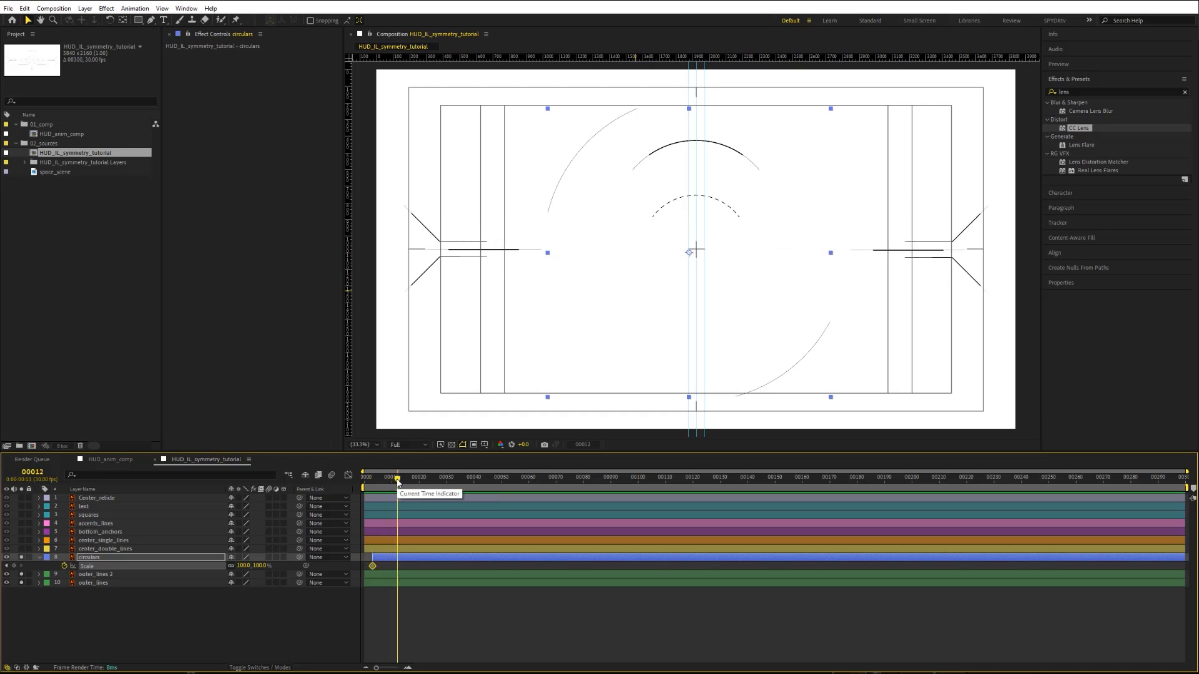
left_click_drag(398, 482, 401, 481)
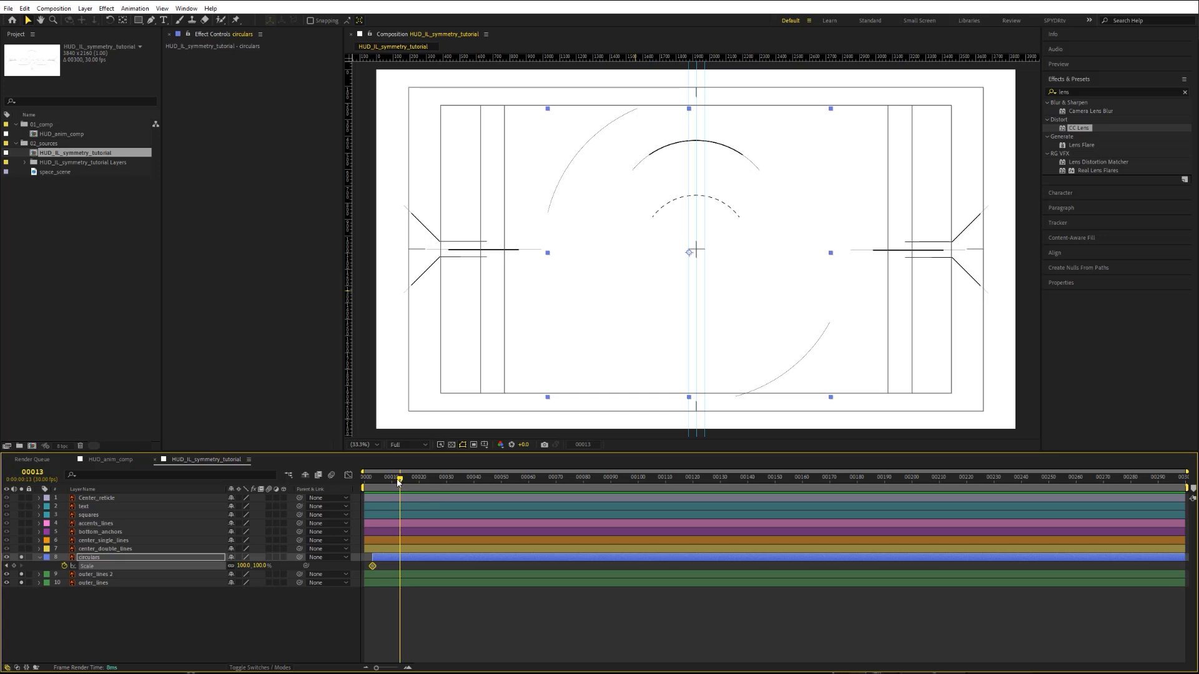
left_click(14, 566)
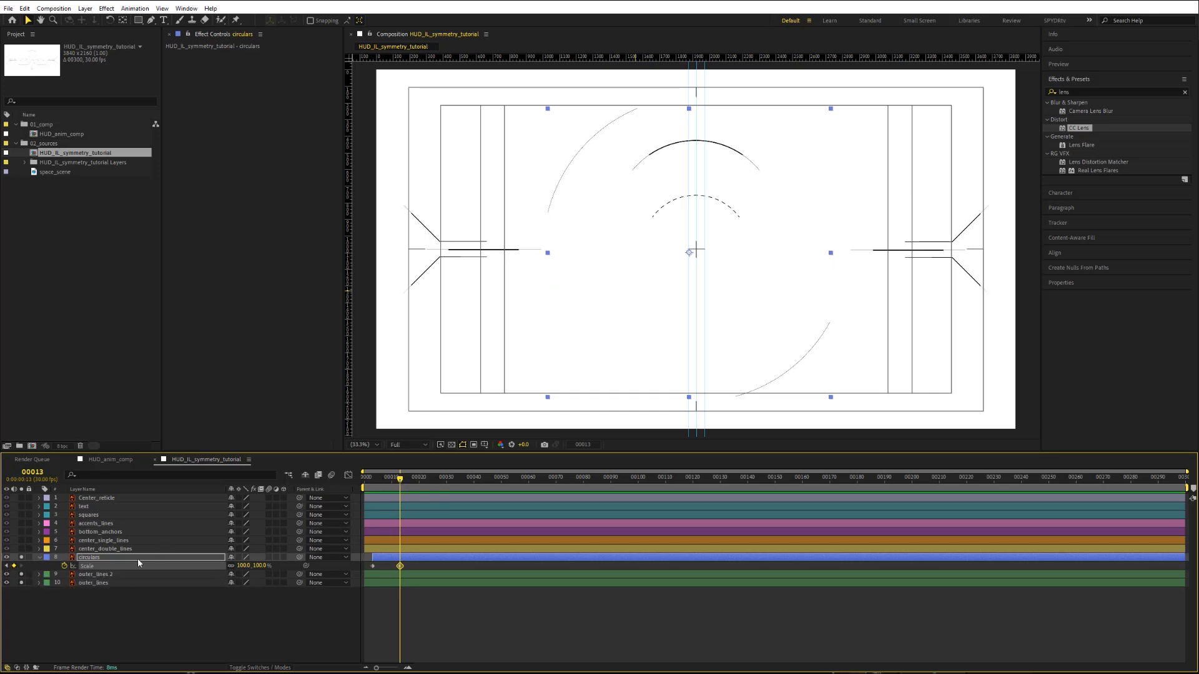
left_click(7, 566)
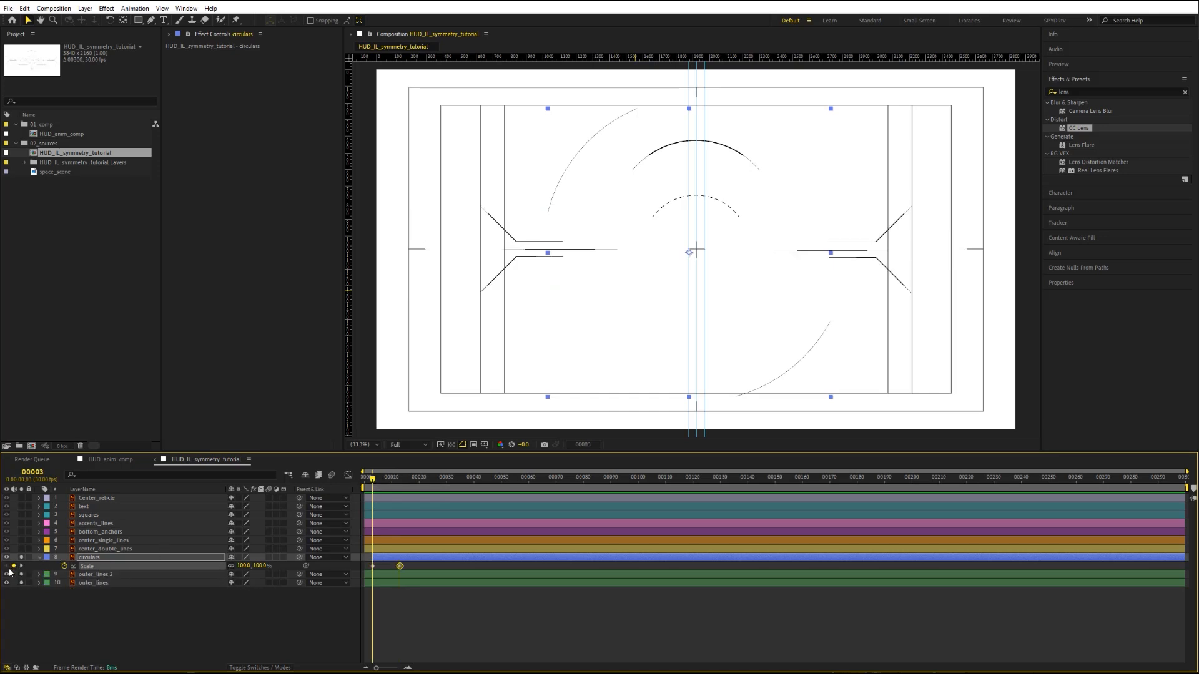
left_click(243, 566)
type("80")
key("Return")
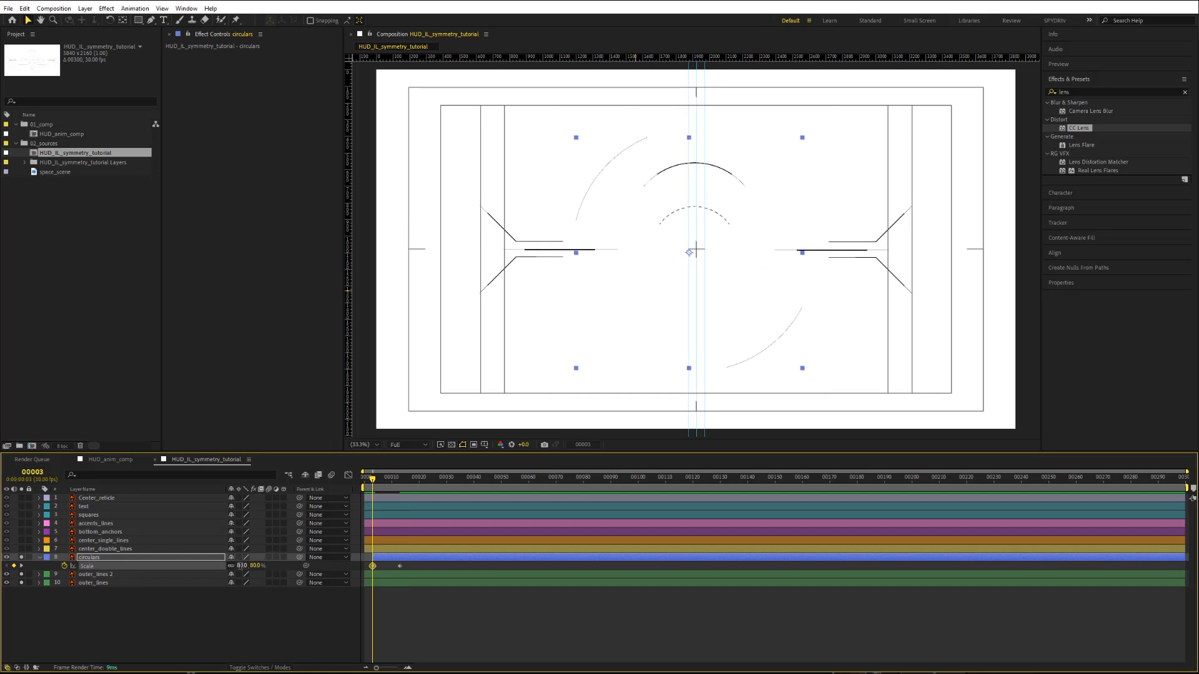
Step: Ease the frame 13 Scale keyframe of the circulars layer
right_click(400, 566)
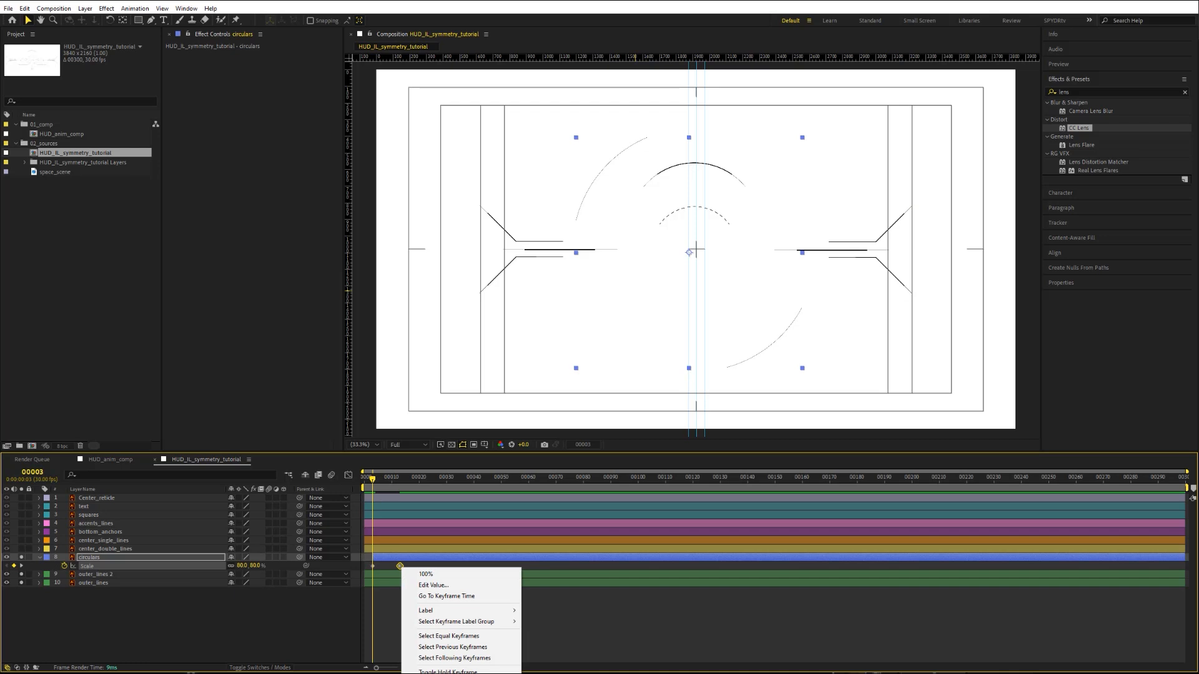
left_click(551, 661)
left_click(290, 607)
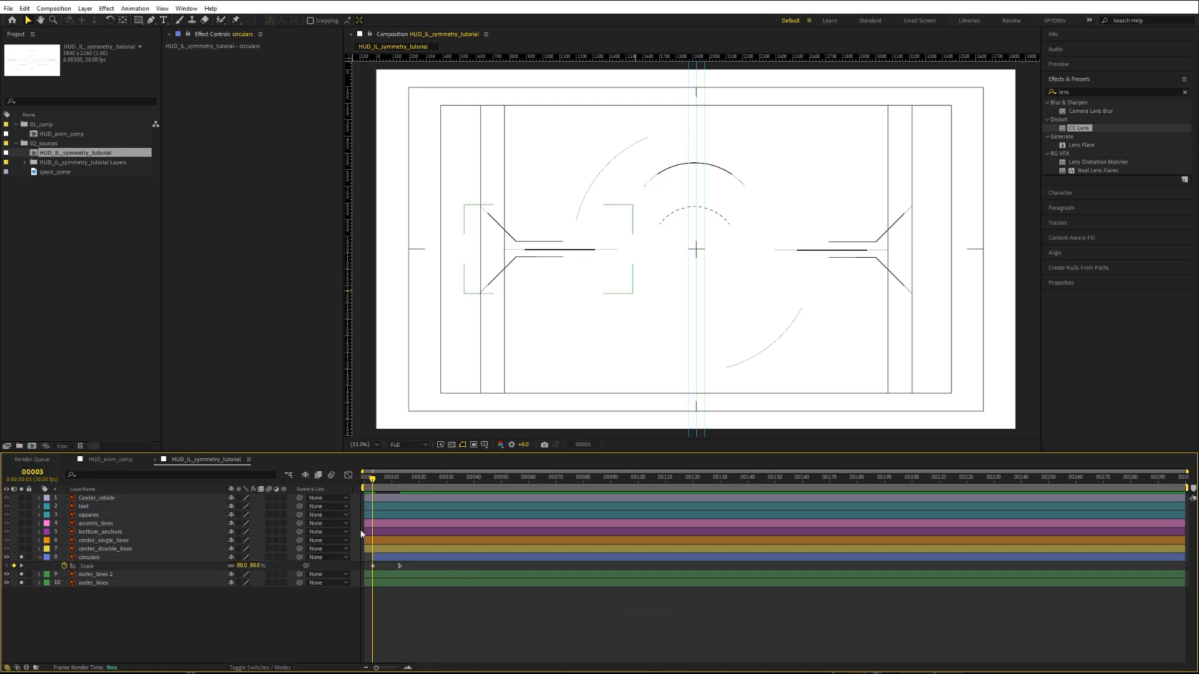
Step: At frame 2, set a 0% Opacity keyframe on the circulars layer
mouse_move(371, 483)
left_mouse_down()
mouse_move(394, 481)
mouse_move(359, 484)
mouse_move(397, 481)
mouse_move(370, 482)
left_mouse_up()
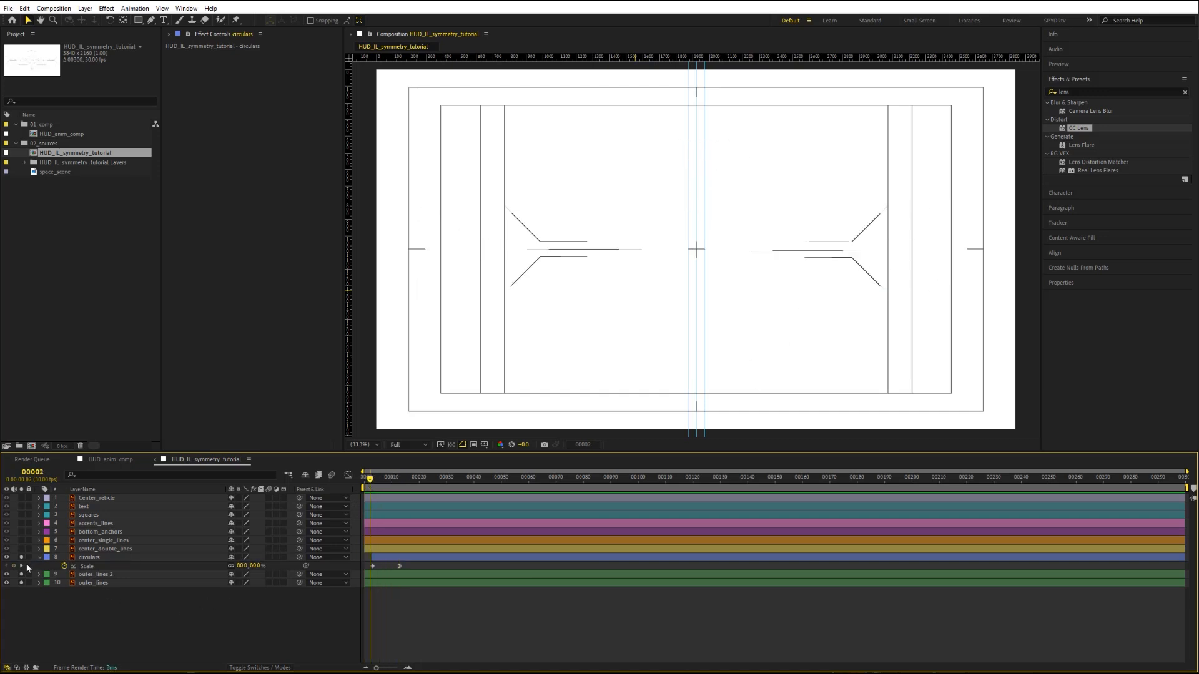
left_click(86, 557)
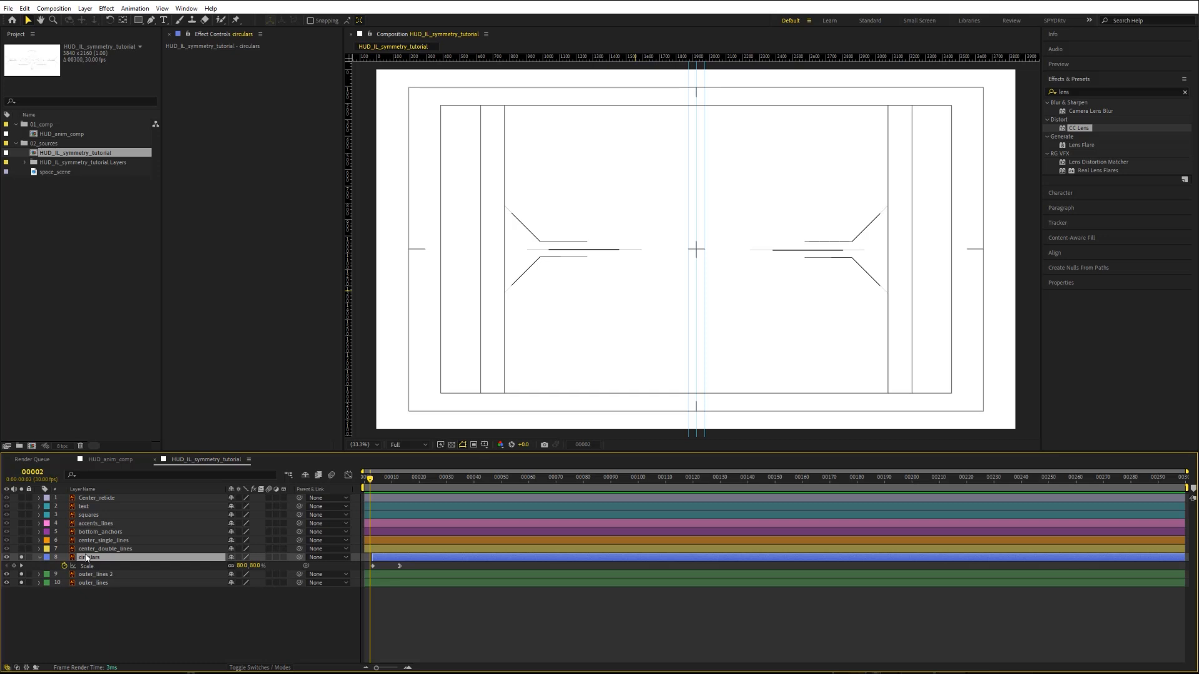
key("t")
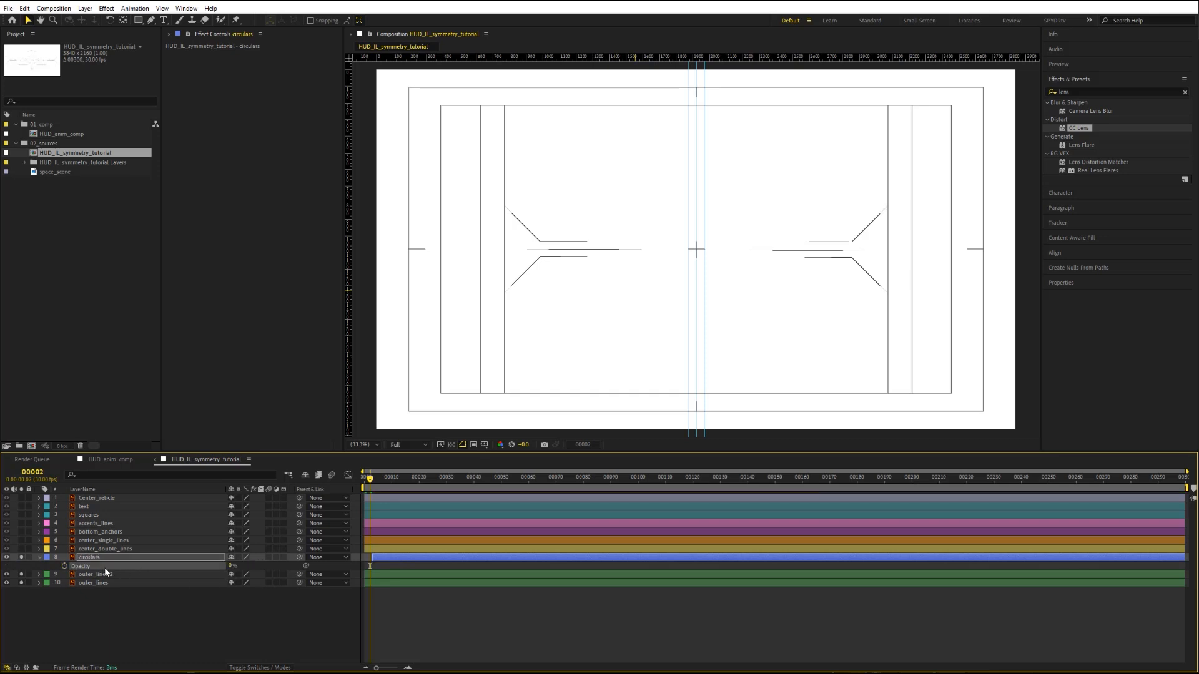
left_click(64, 565)
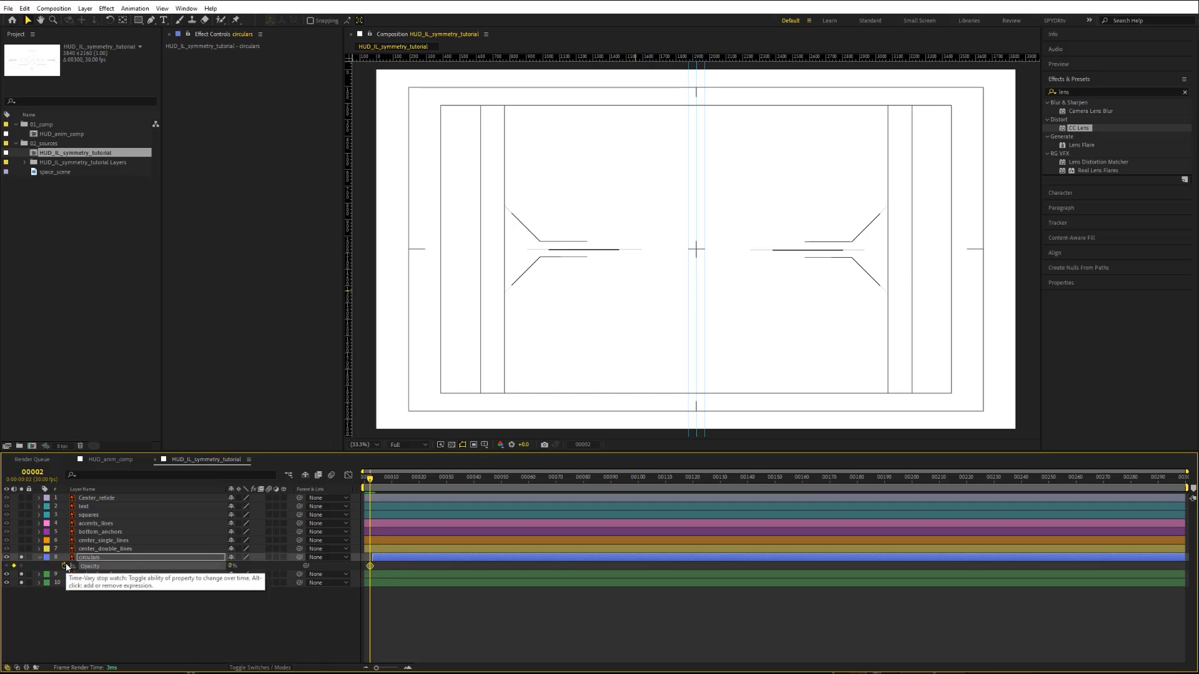
Step: At frame 5, set the Opacity of circulars to 100% and collapse the layer's properties
key("Page_Down")
key("Page_Down")
key("Page_Down")
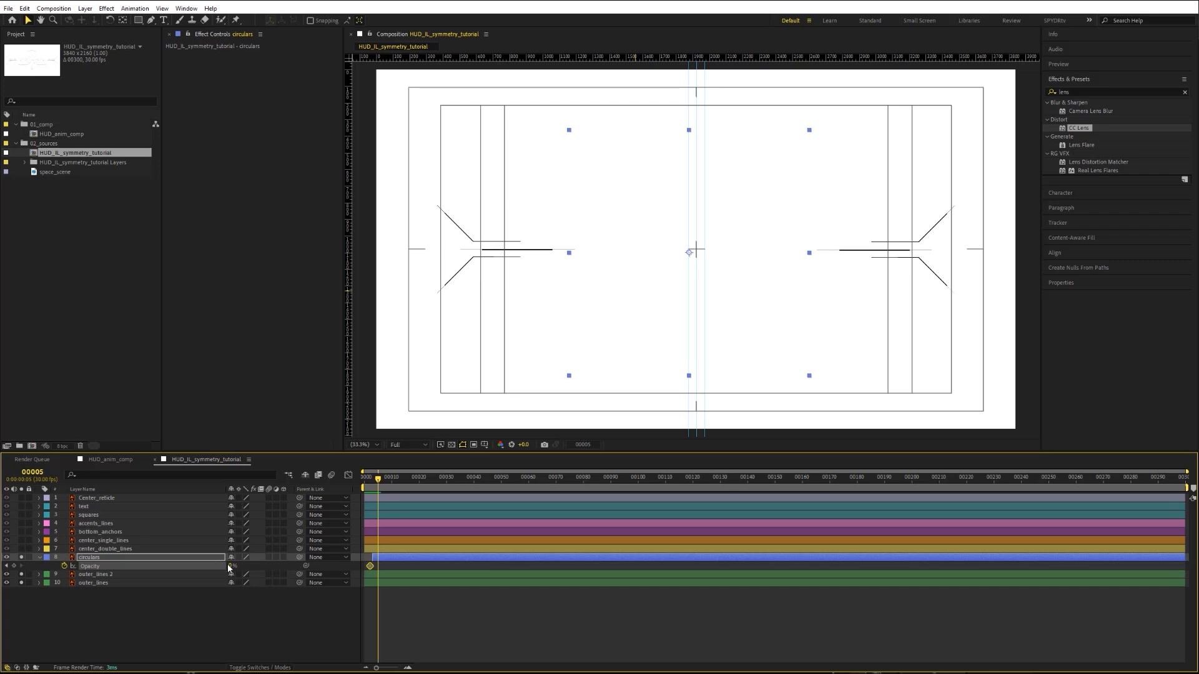
left_click_drag(279, 570, 299, 571)
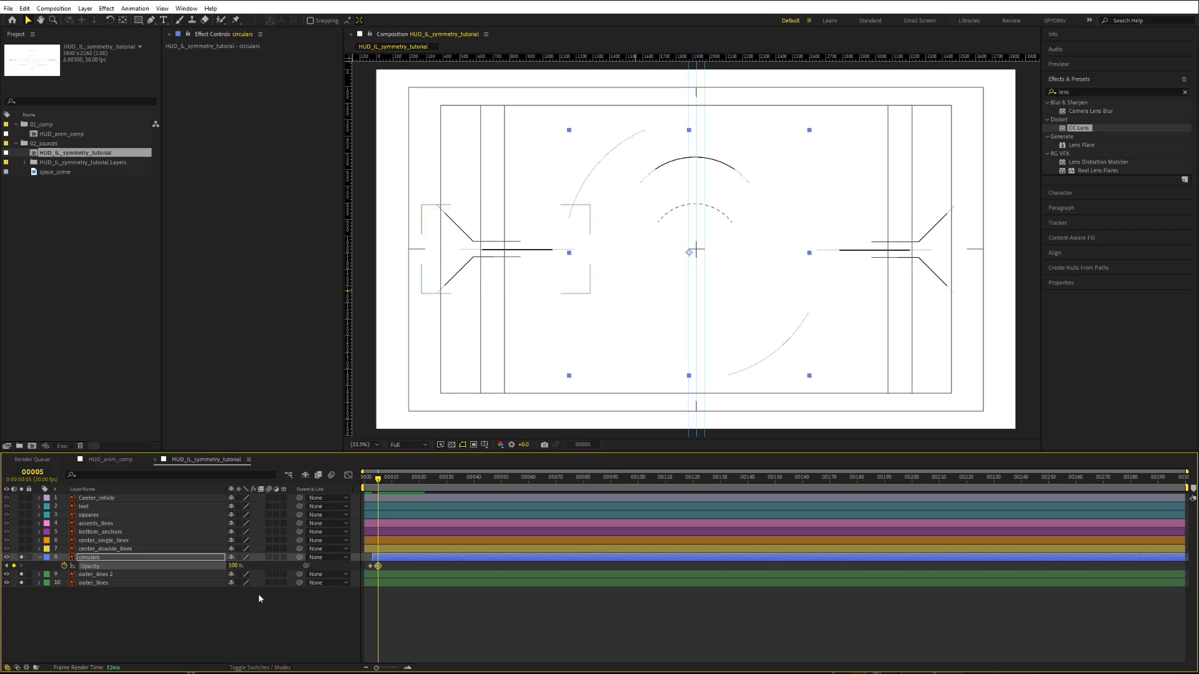
left_click(39, 557)
left_click(122, 581)
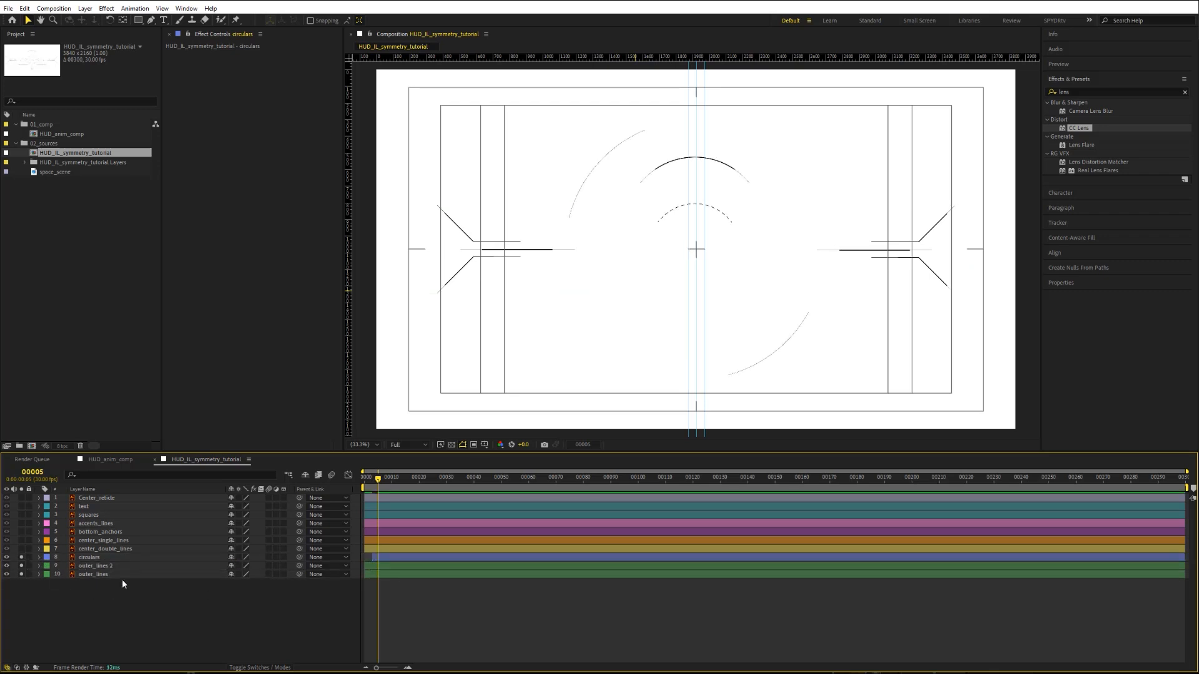
Step: Solo center_double_lines and center_single_lines, and trim both layers to start at frame 2
left_click(88, 549)
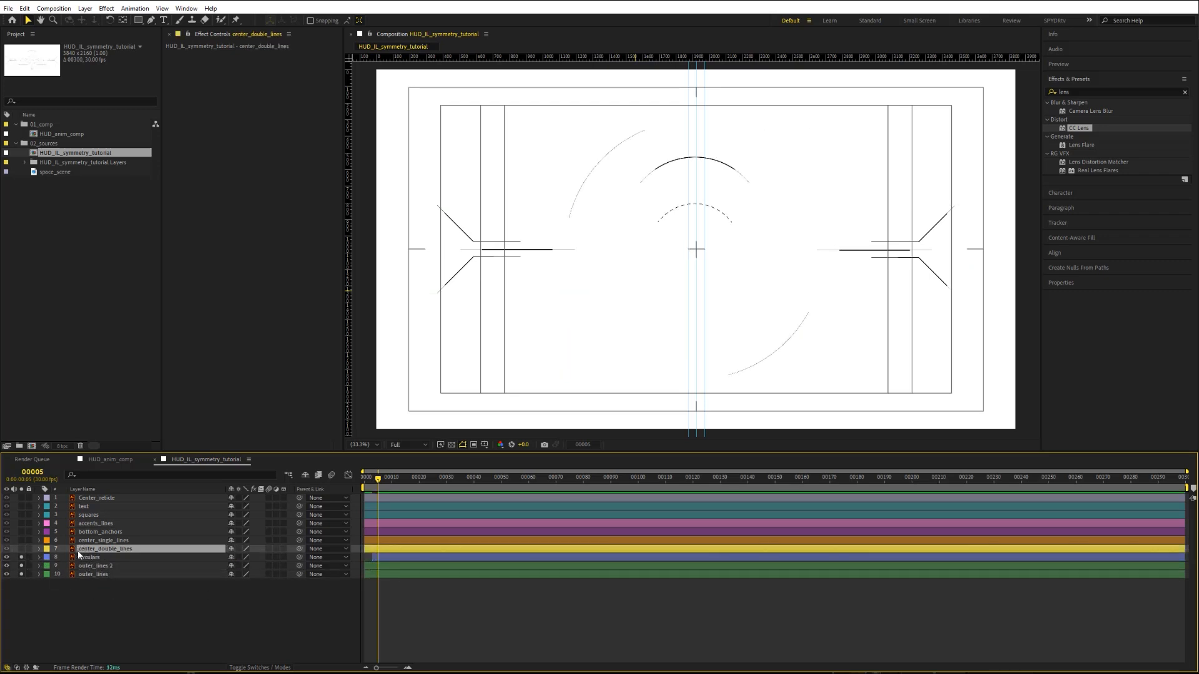
left_click(21, 549)
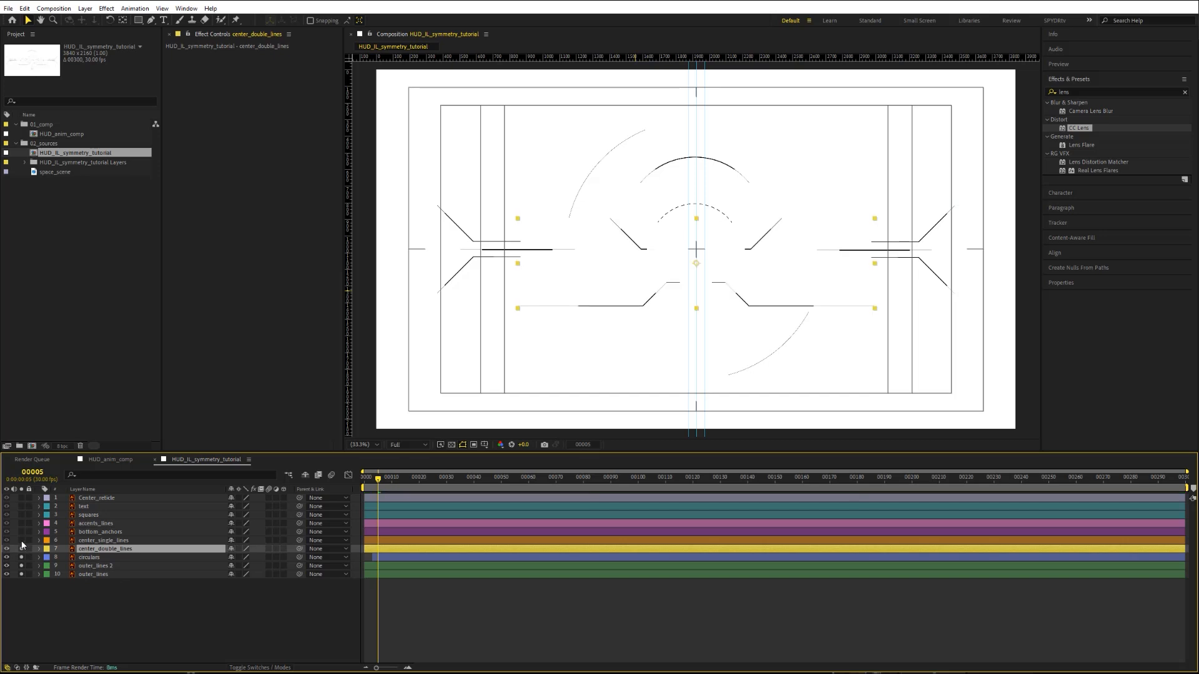
left_click(22, 540)
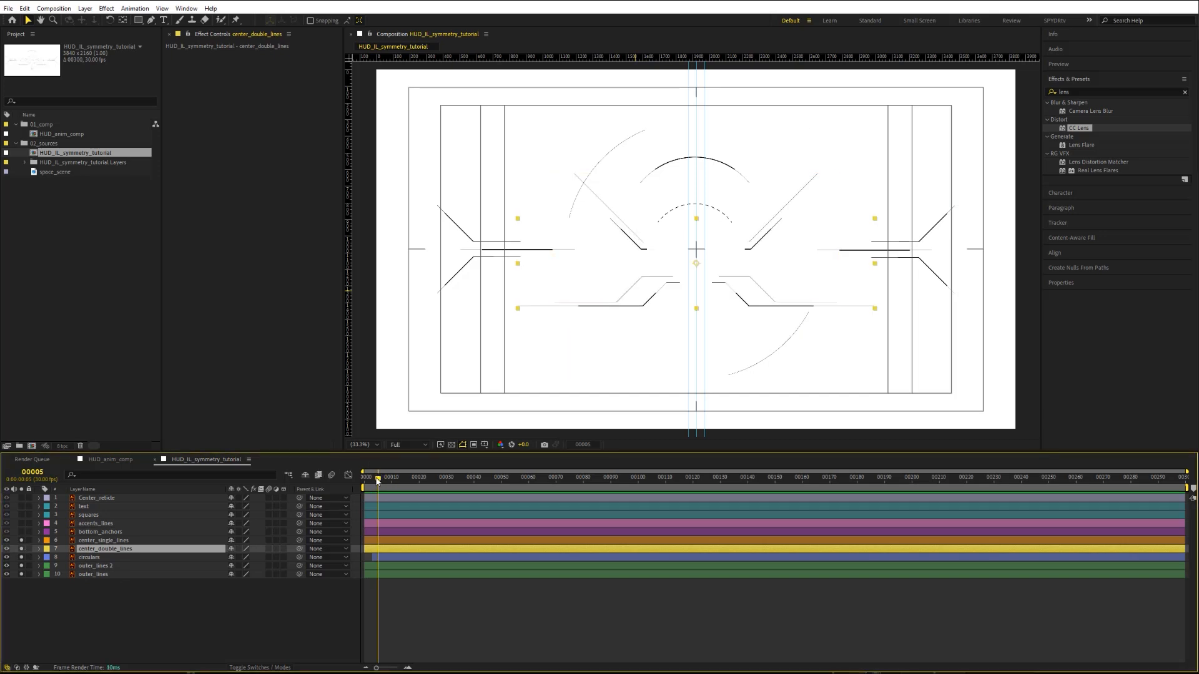
left_click_drag(378, 481, 370, 481)
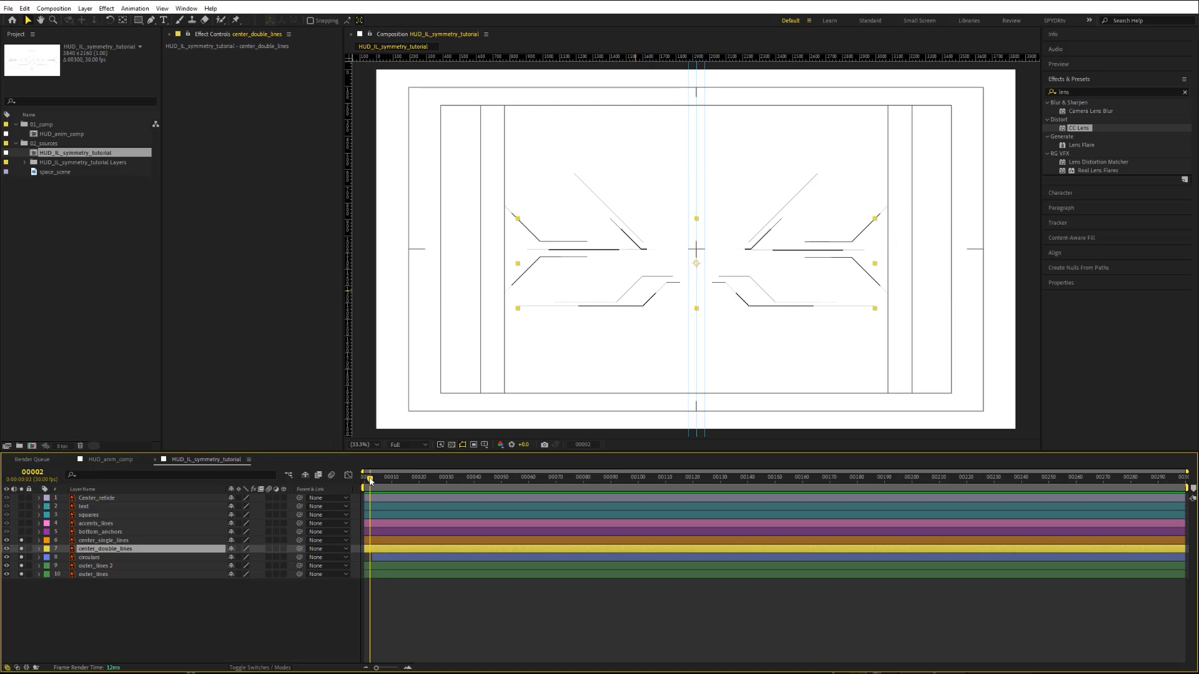
left_click(95, 541)
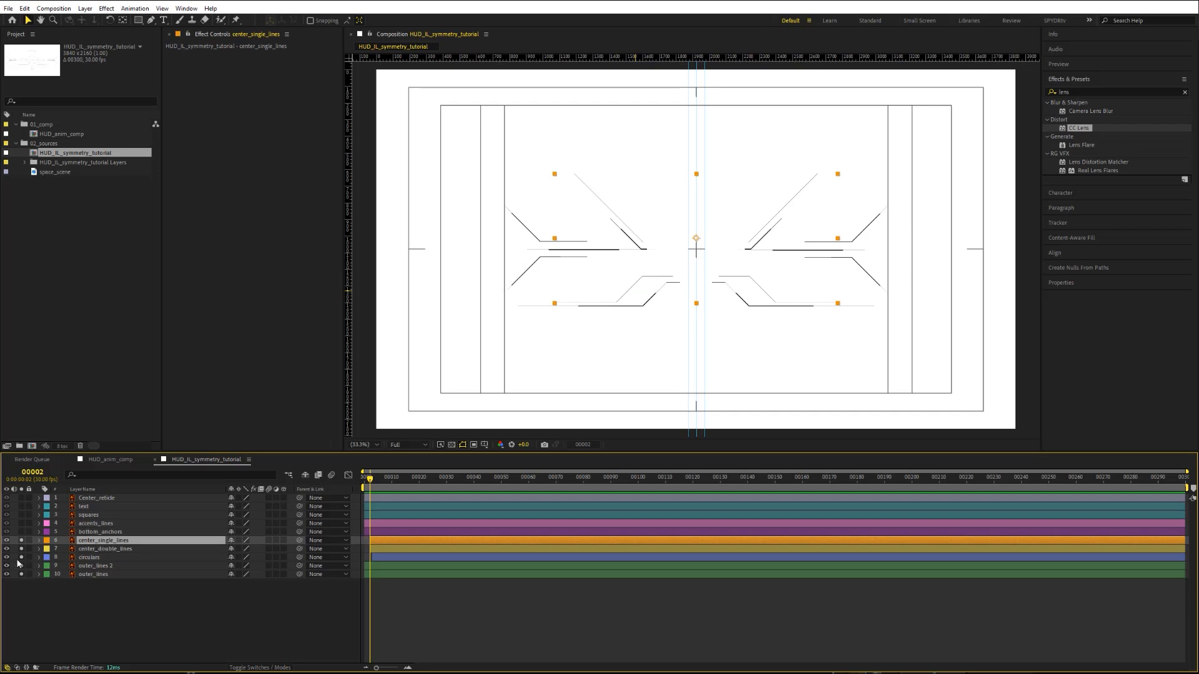
Step: Turn off solo on center_single_lines, circulars and both outer_lines layers, leaving center_double_lines isolated and selected
left_click_drag(21, 558, 24, 583)
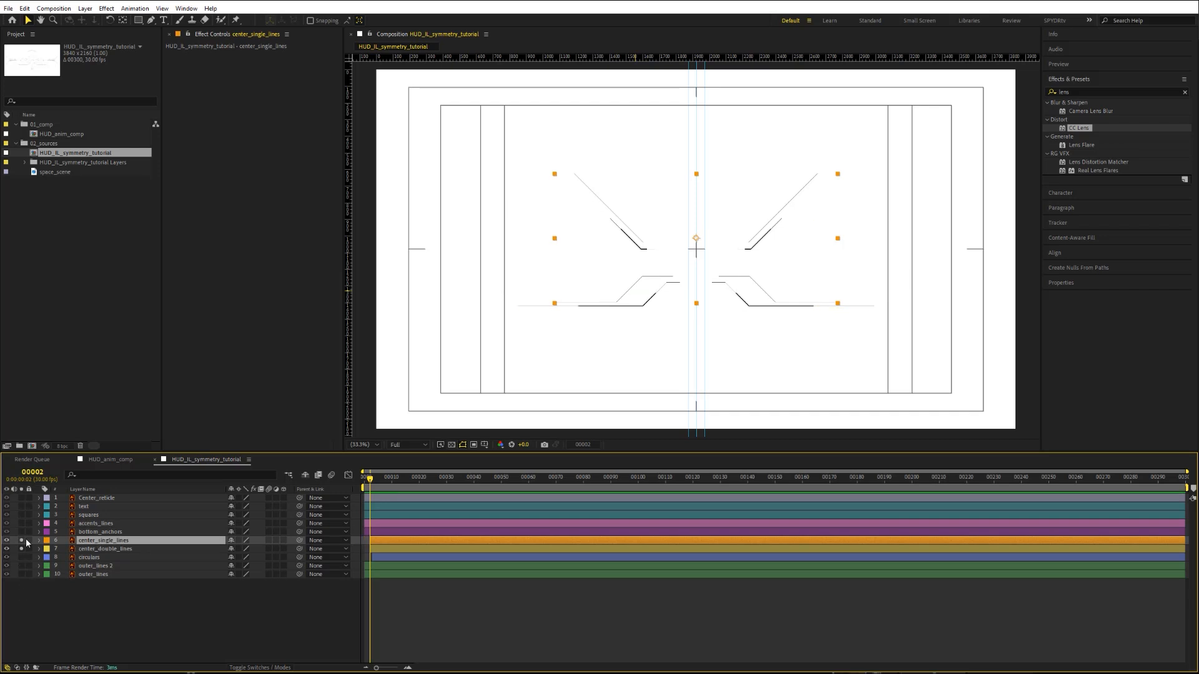
left_click(21, 541)
left_click(83, 549)
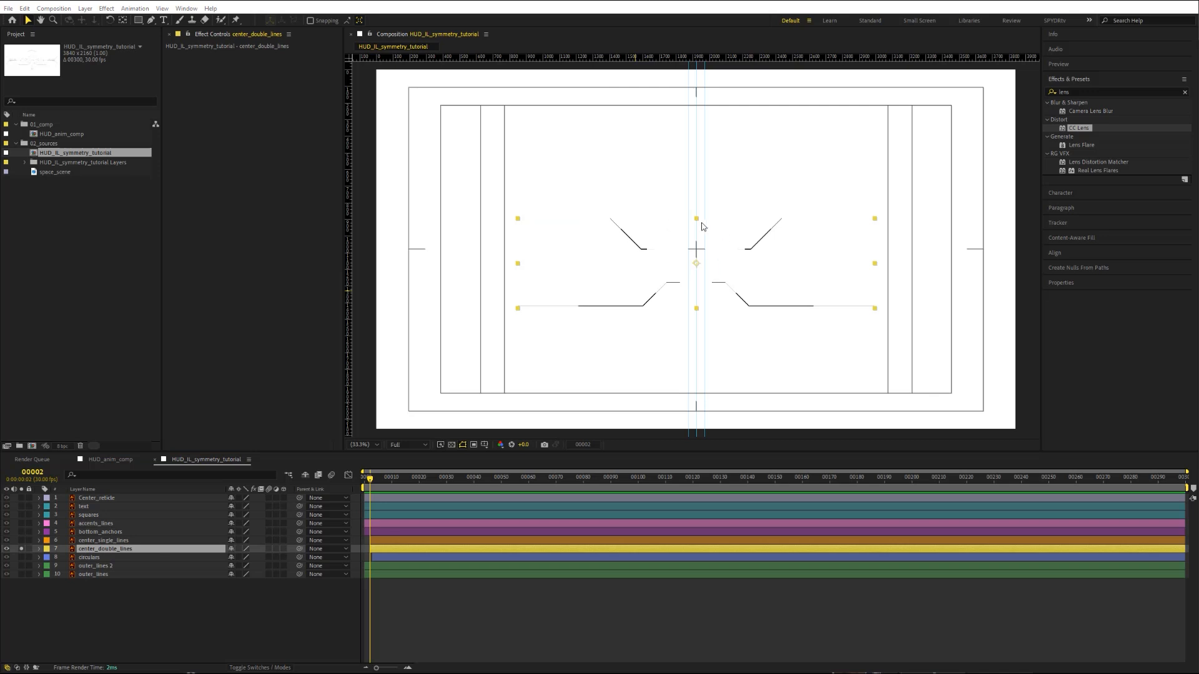
Step: Duplicate the center_double_lines layer three times so each of its four line segments has its own layer
left_click(88, 551)
key("ctrl+d")
key("ctrl+d")
key("ctrl+d")
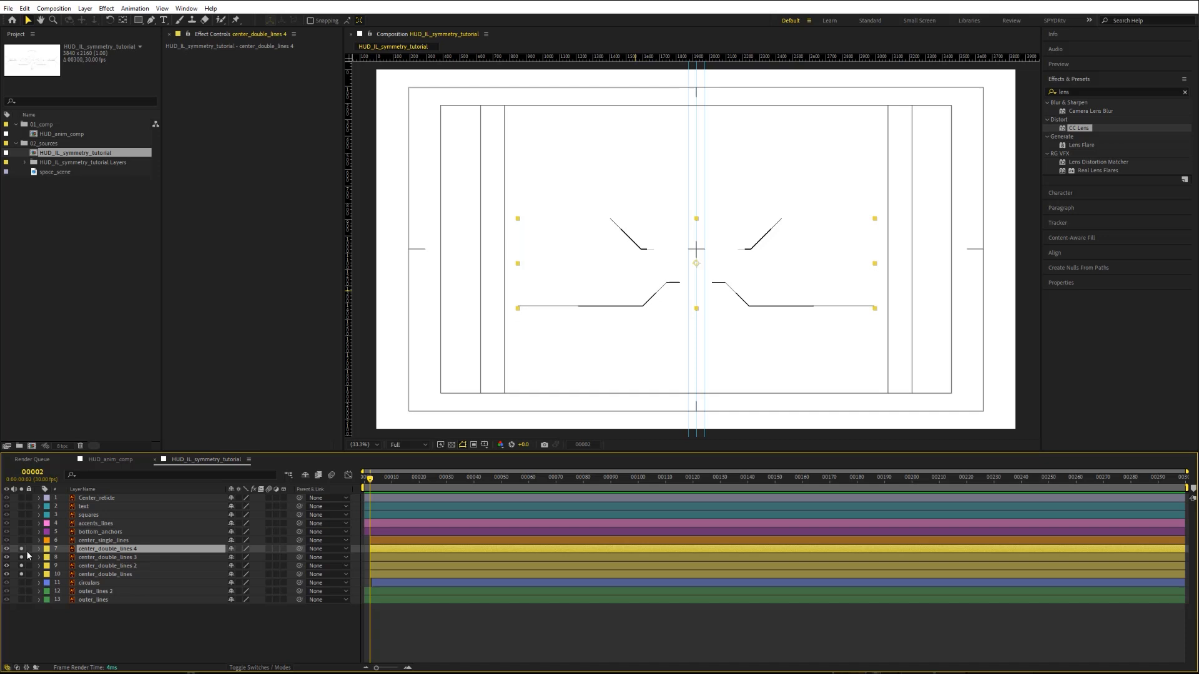
Step: Draw rectangular masks isolating the lower-left line on center_double_lines and the lower-right line on center_double_lines 2
left_click(79, 574)
left_click(138, 19)
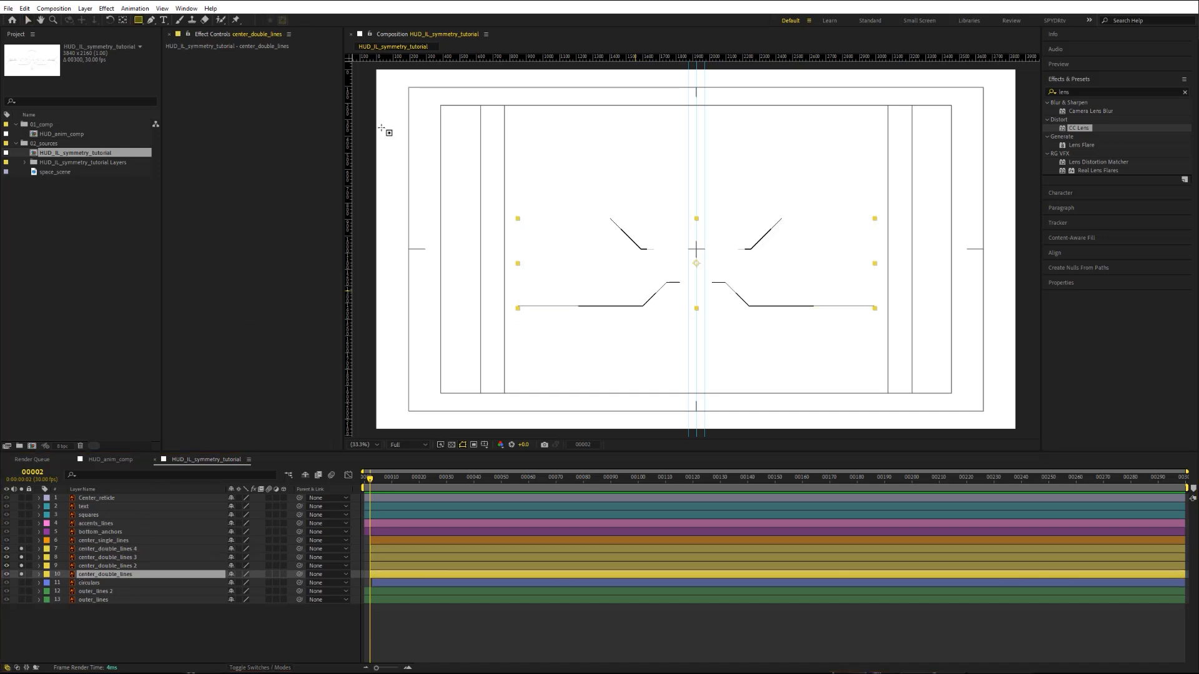
left_click_drag(688, 272, 505, 325)
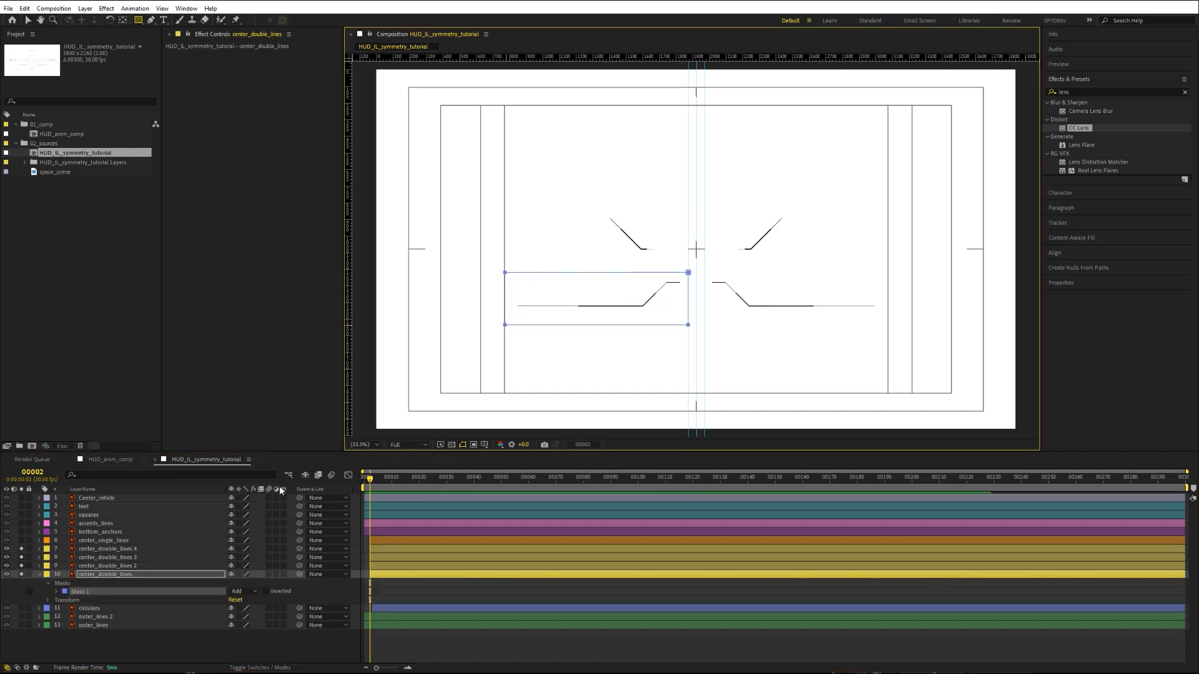
left_click(103, 567)
left_click_drag(704, 279, 885, 317)
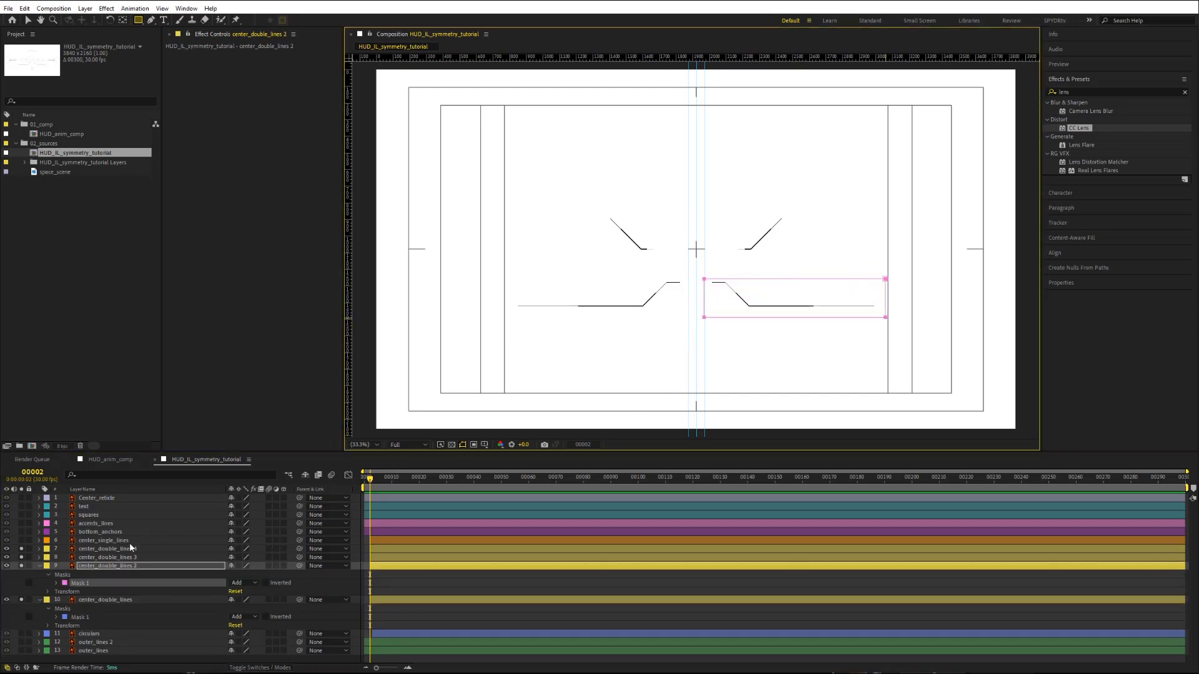
Step: Mask the upper-left line on center_double_lines 3 using a blue mask color, and the upper-right line on center_double_lines 4
left_click(127, 559)
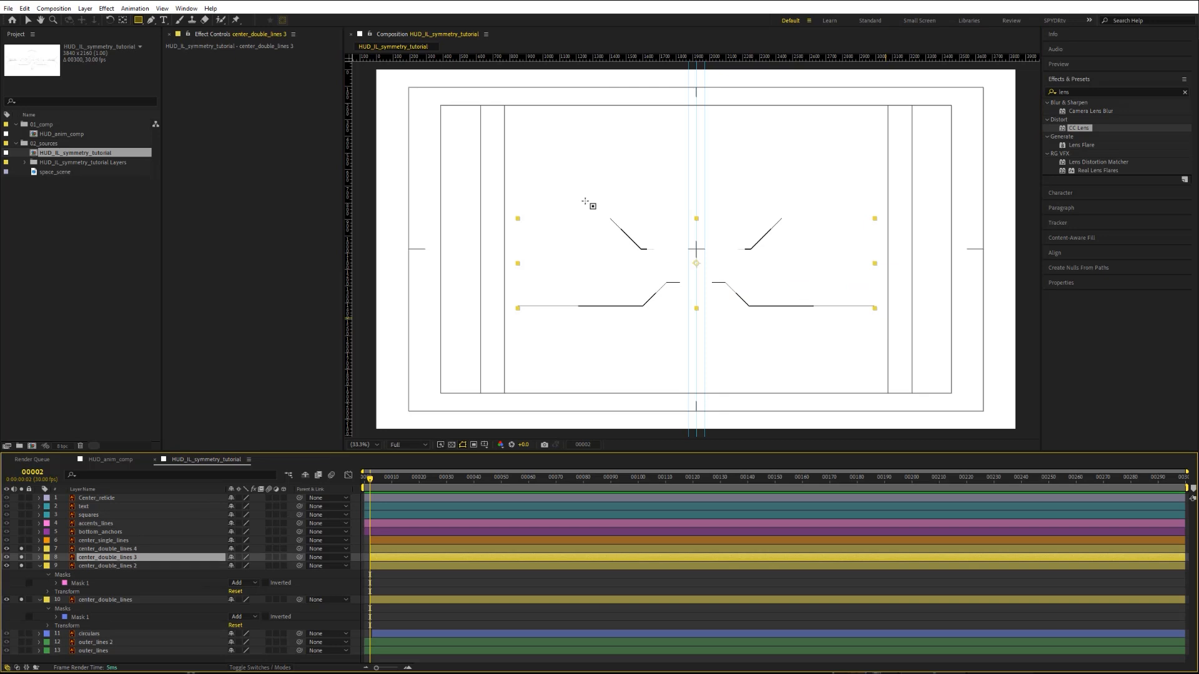
left_click_drag(660, 259, 664, 262)
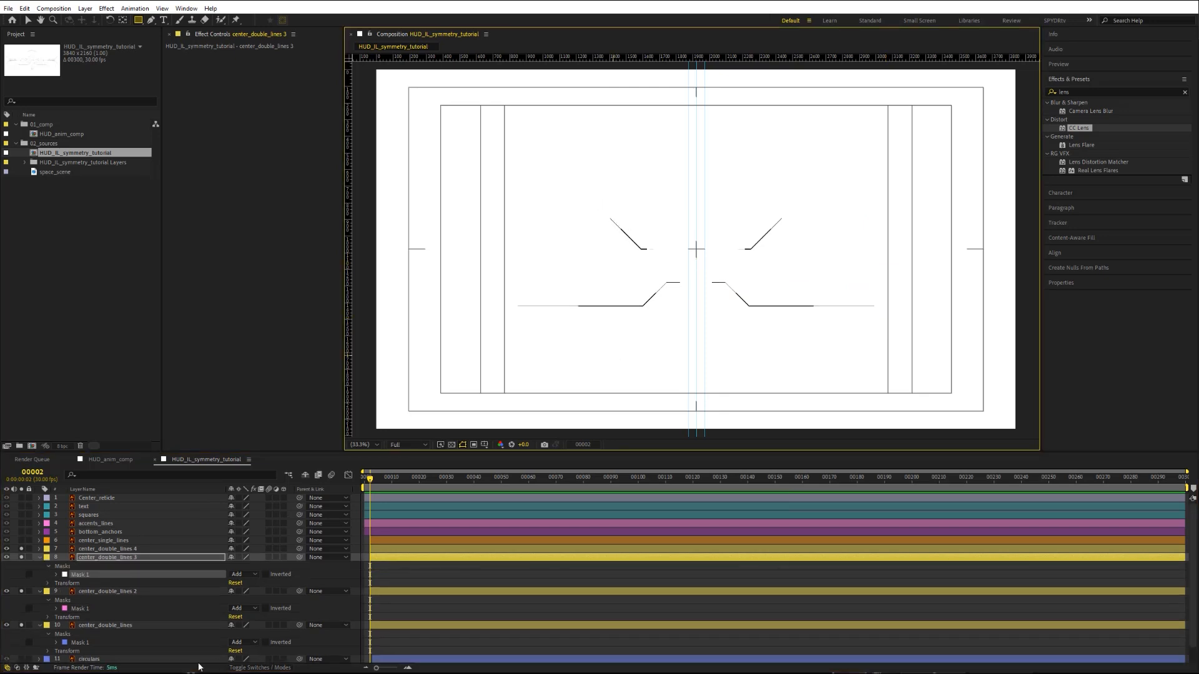
left_click(64, 574)
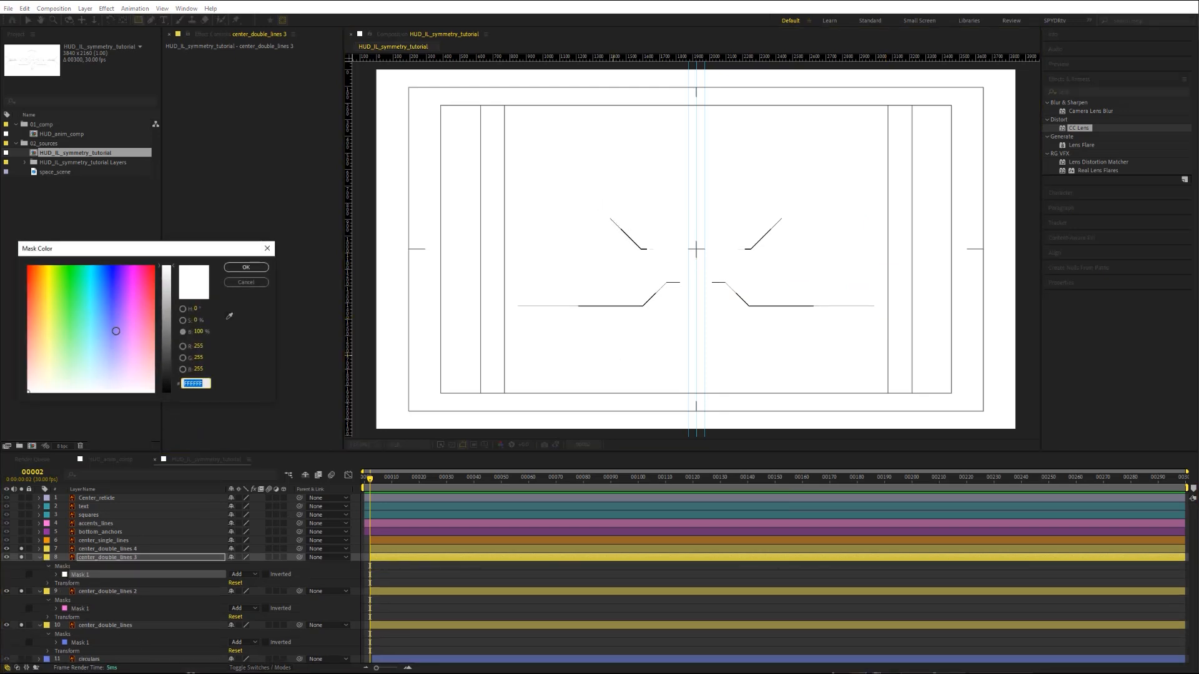
left_click_drag(114, 330, 110, 247)
left_click(247, 267)
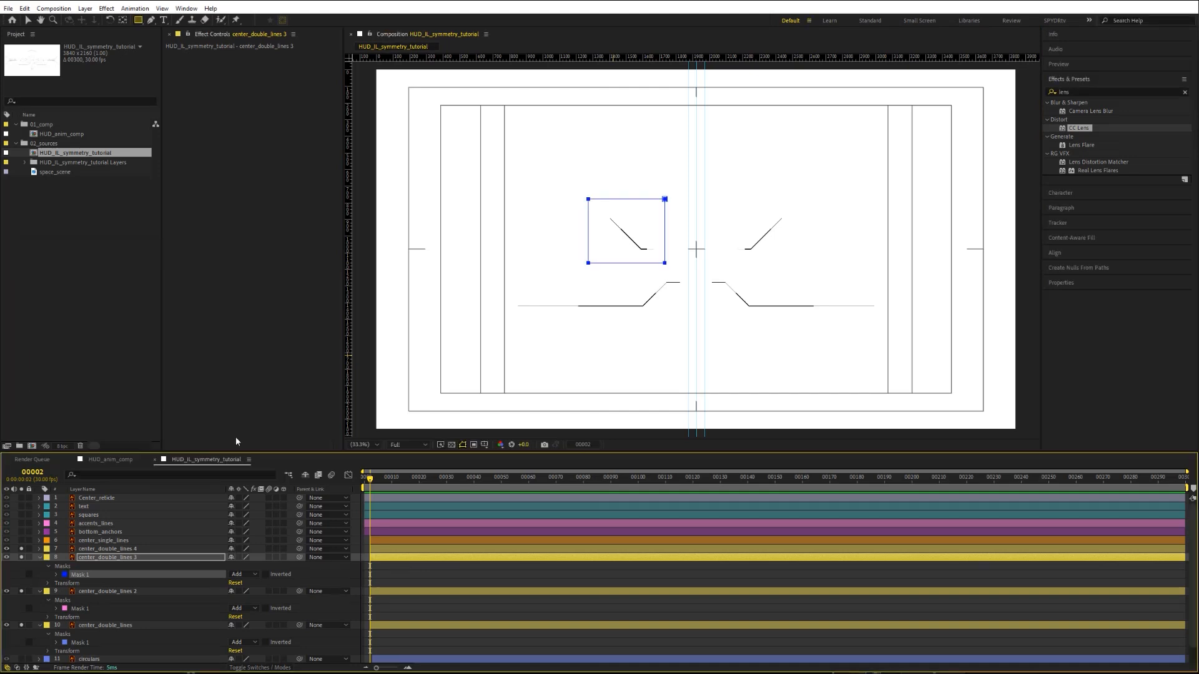
left_click(82, 549)
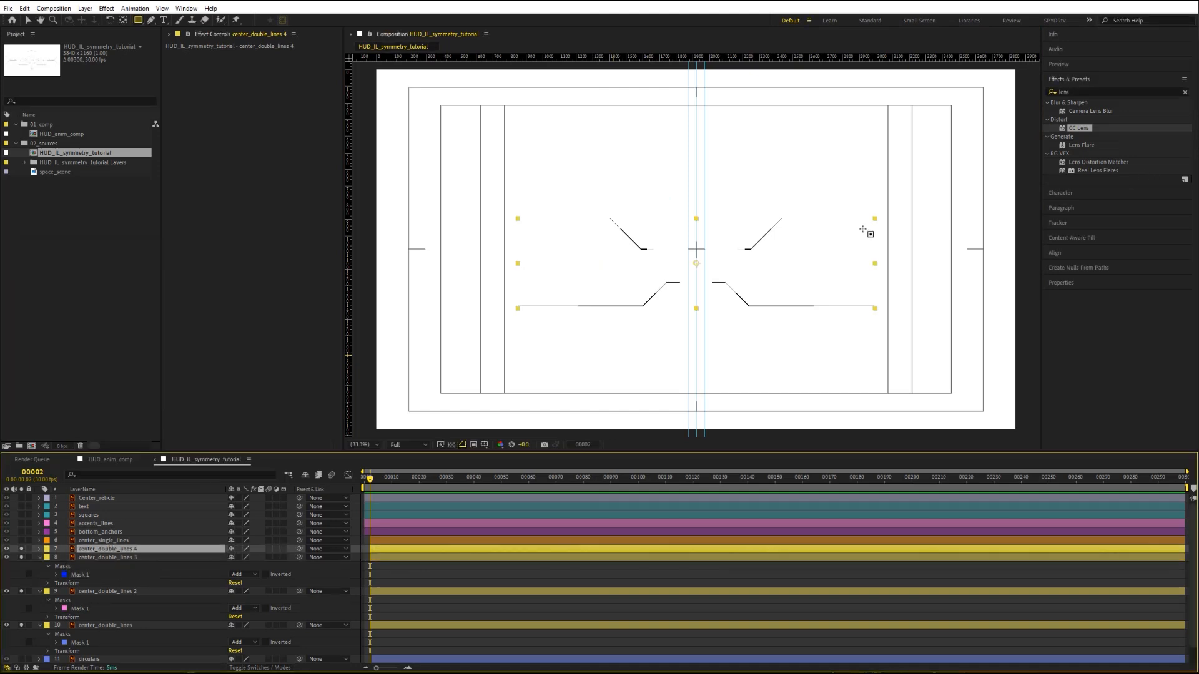
left_click_drag(799, 204, 731, 259)
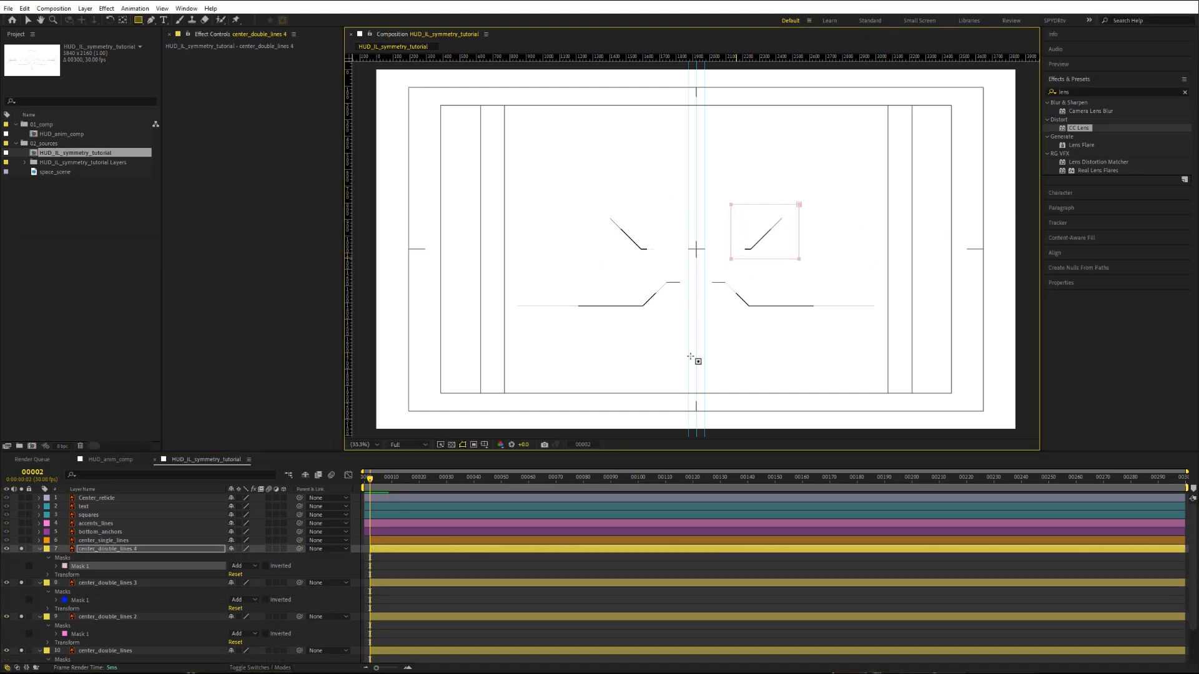
Step: Set X Position keyframes at frame 10 on all four center_double_lines layers
left_click(82, 651, "shift")
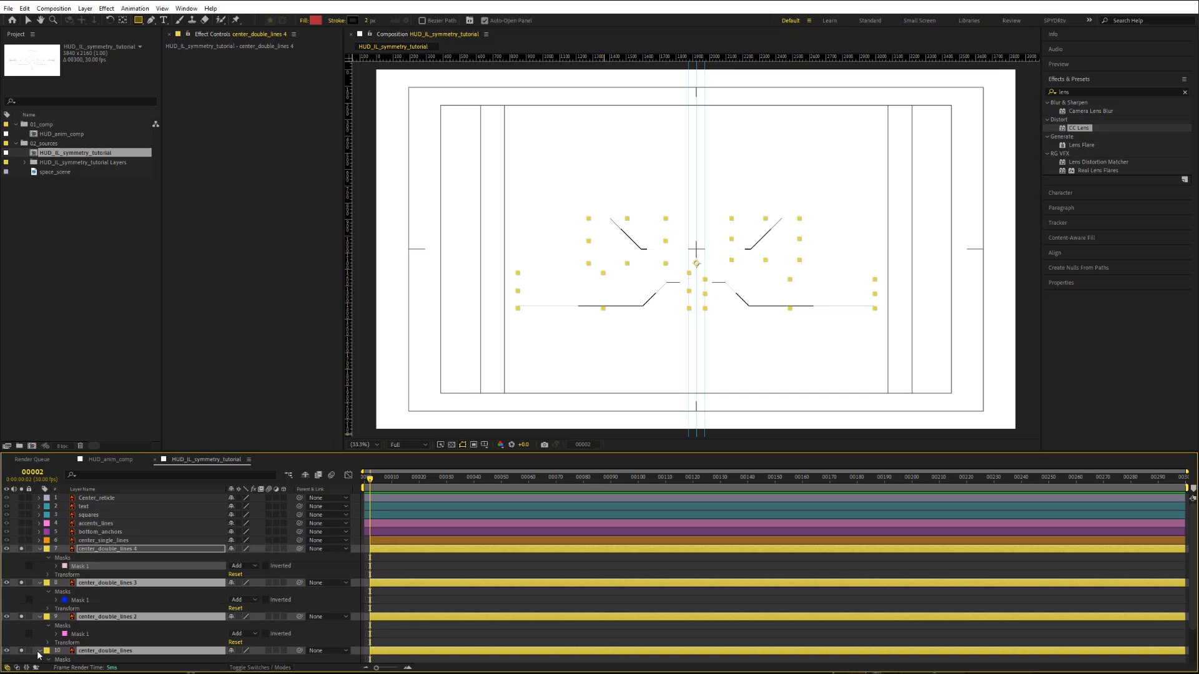
key("u")
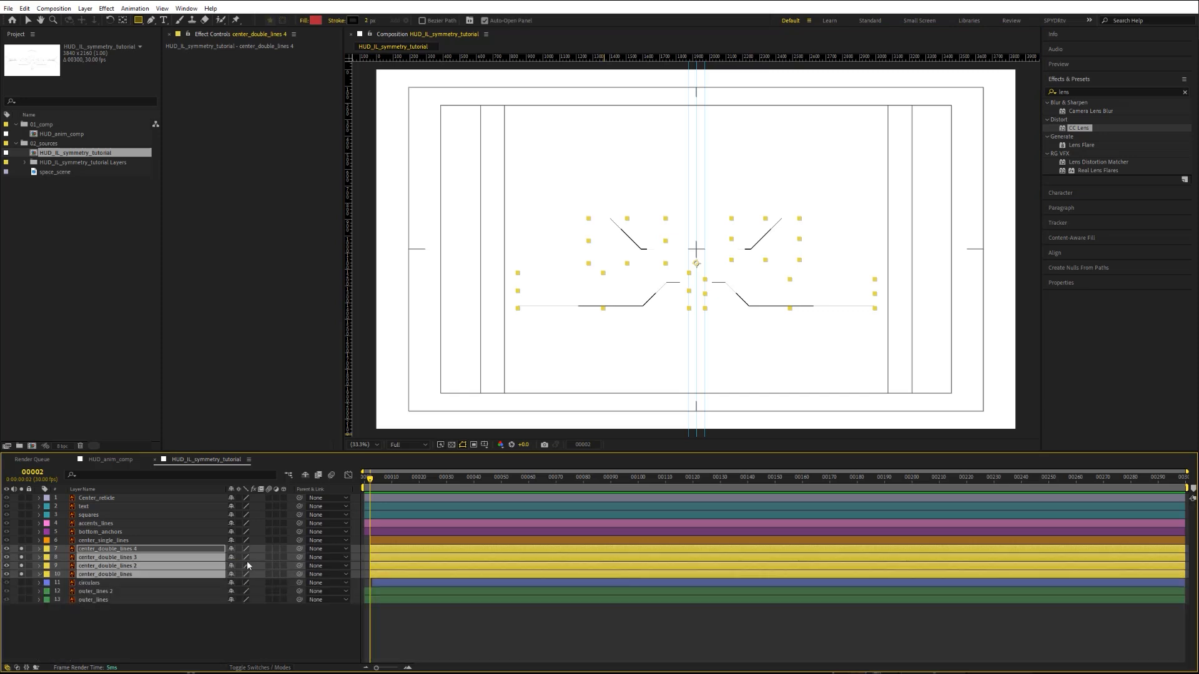
key("p")
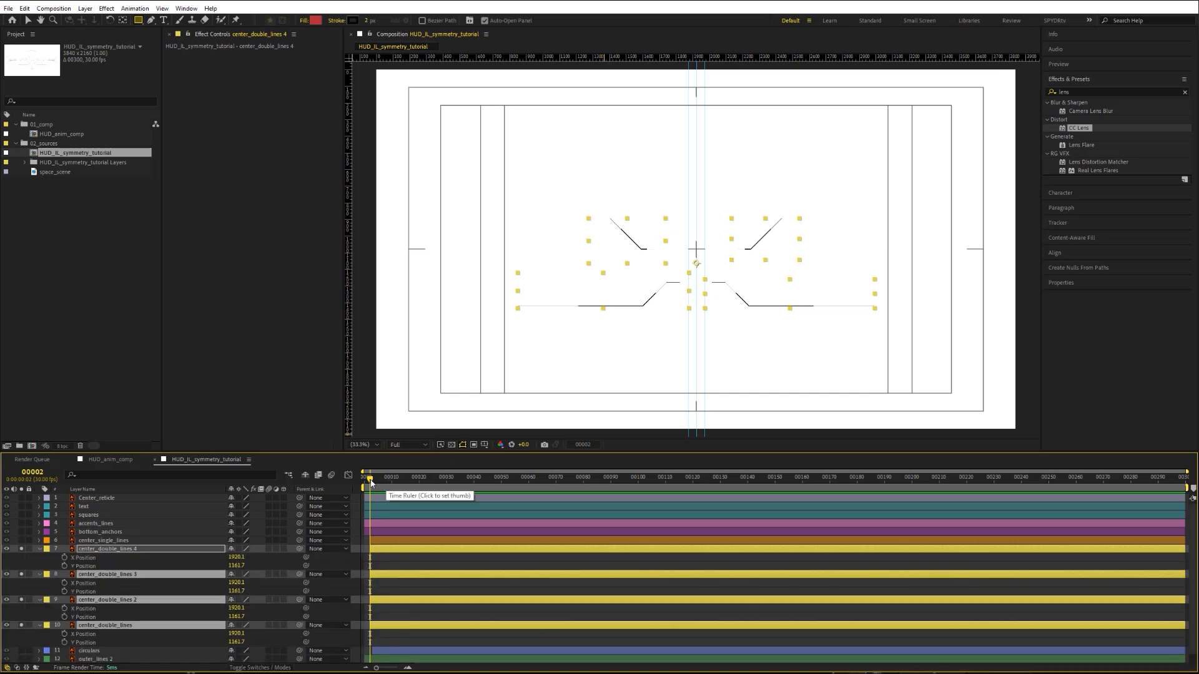
left_click_drag(370, 479, 392, 480)
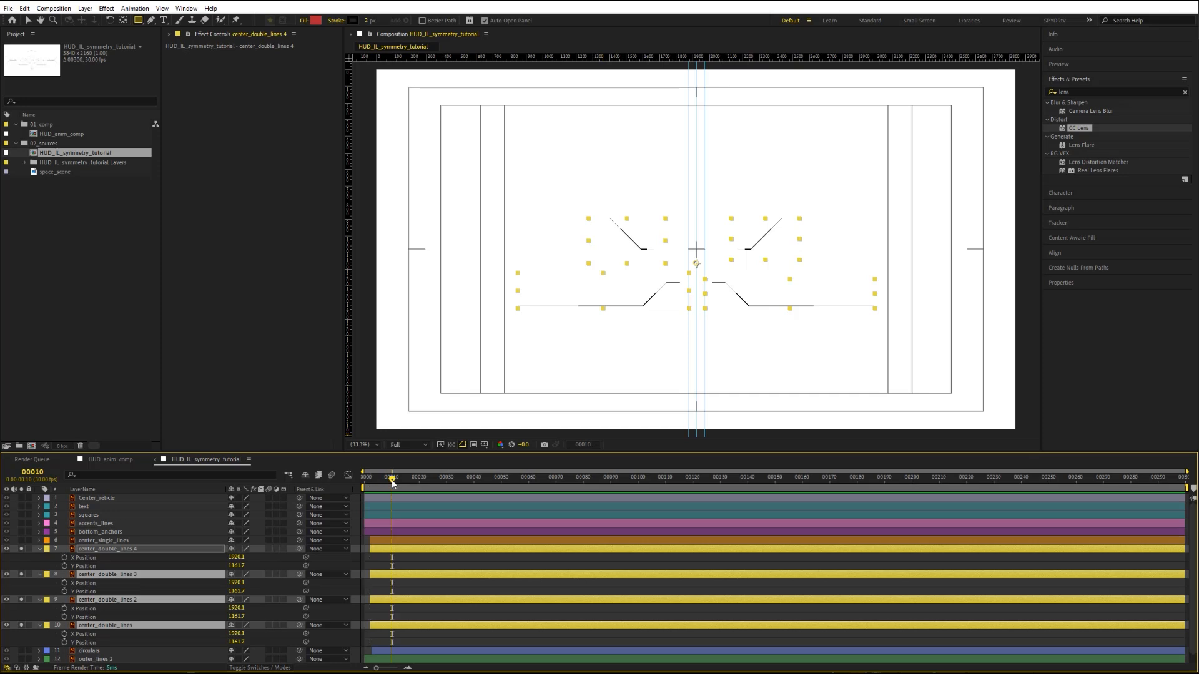
left_click(64, 557)
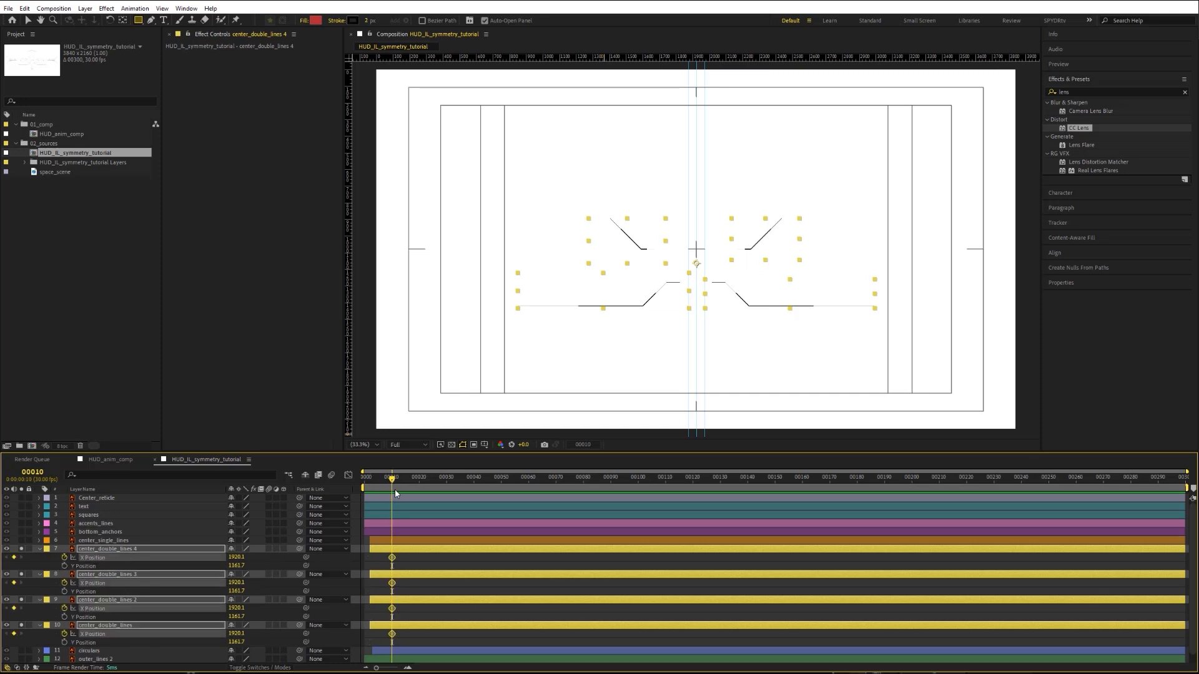
Step: At frame 2, move the lower-left line outward to X Position 1464.1 and the lower-right line outward to 2358.1
key("i")
left_click(119, 618)
left_click(114, 625)
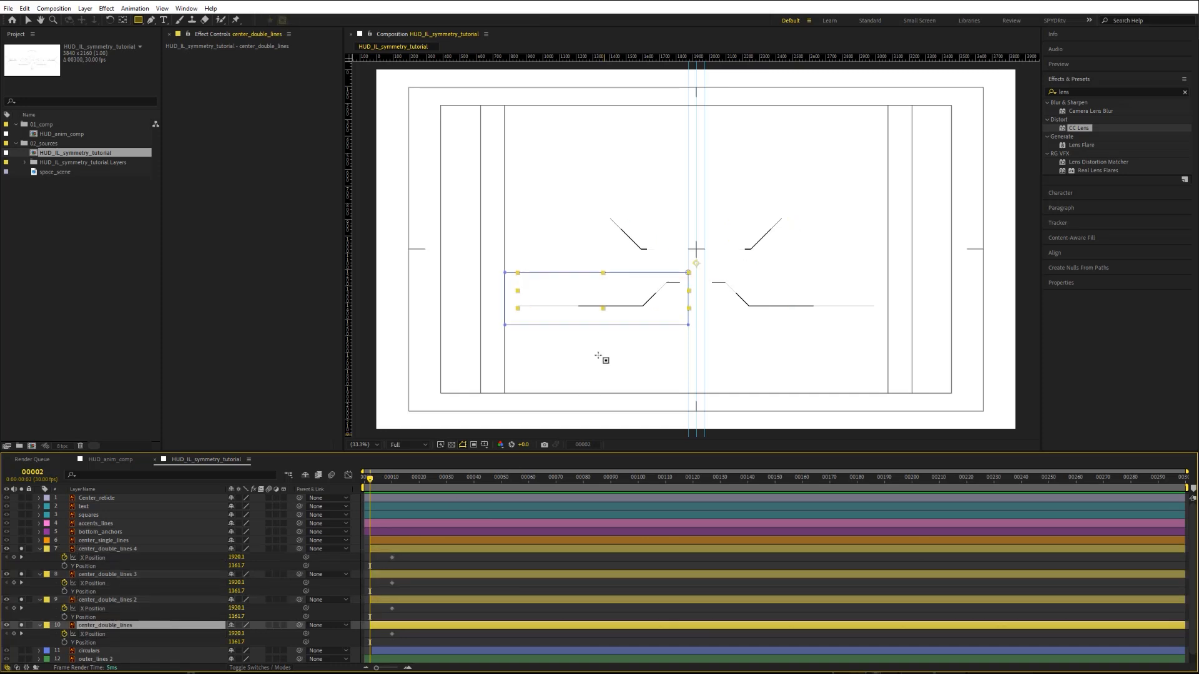
left_click(27, 20)
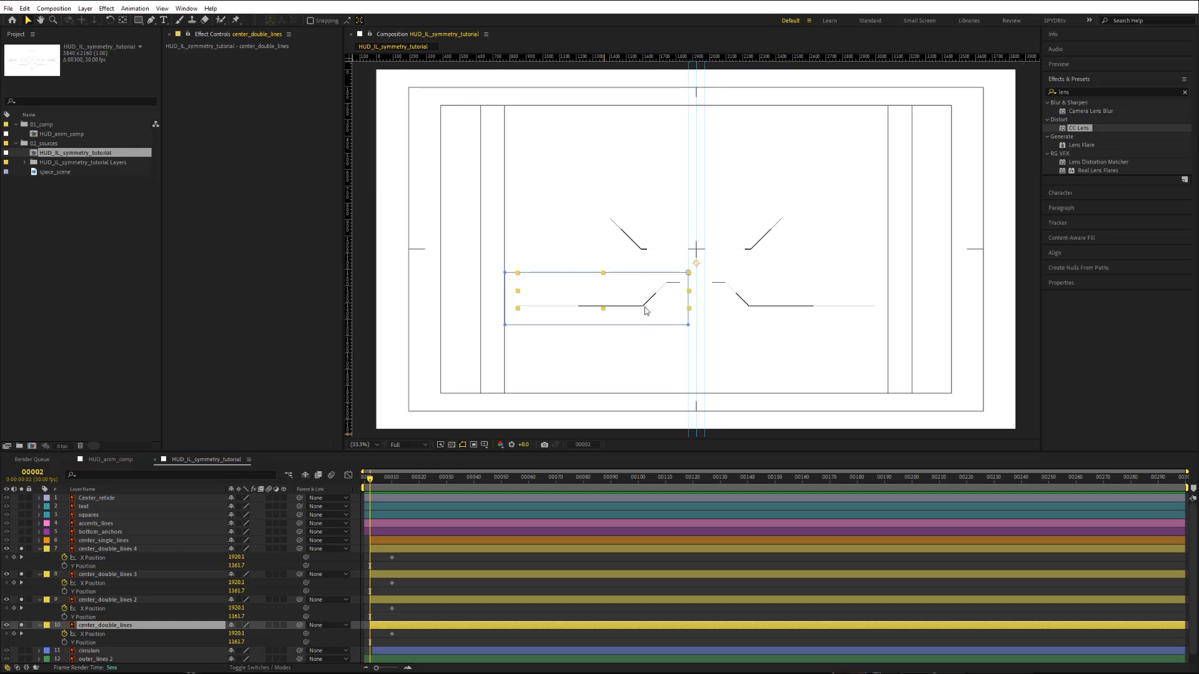
left_click_drag(645, 310, 565, 310)
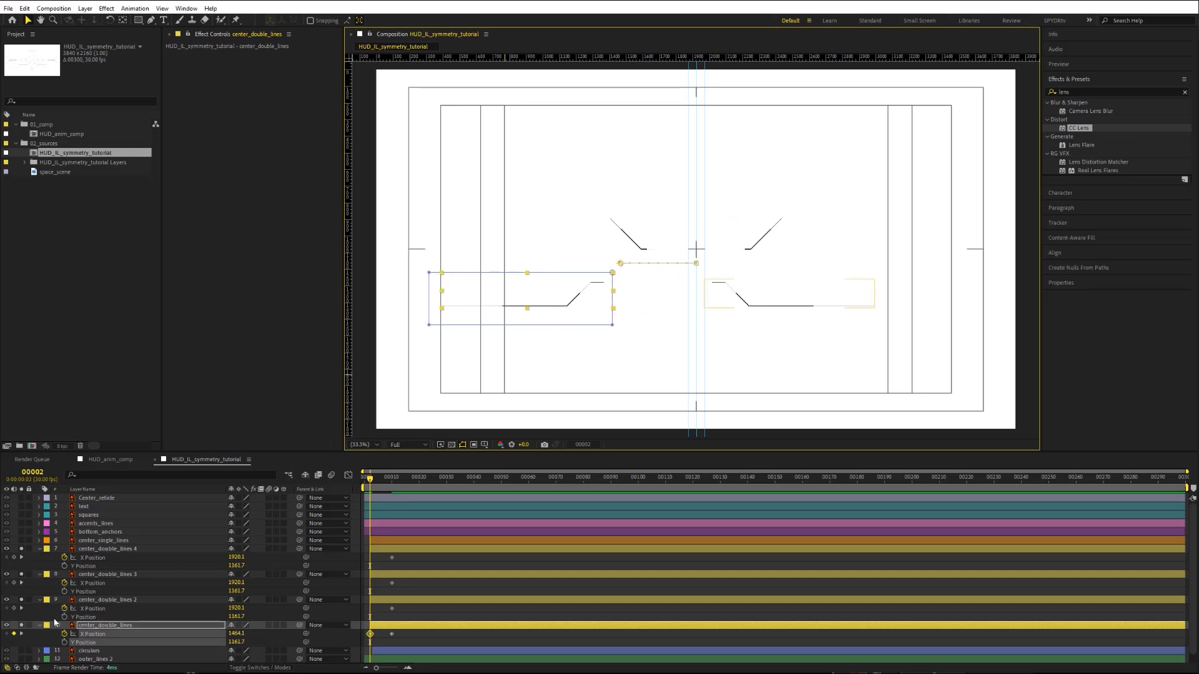
left_click(106, 600)
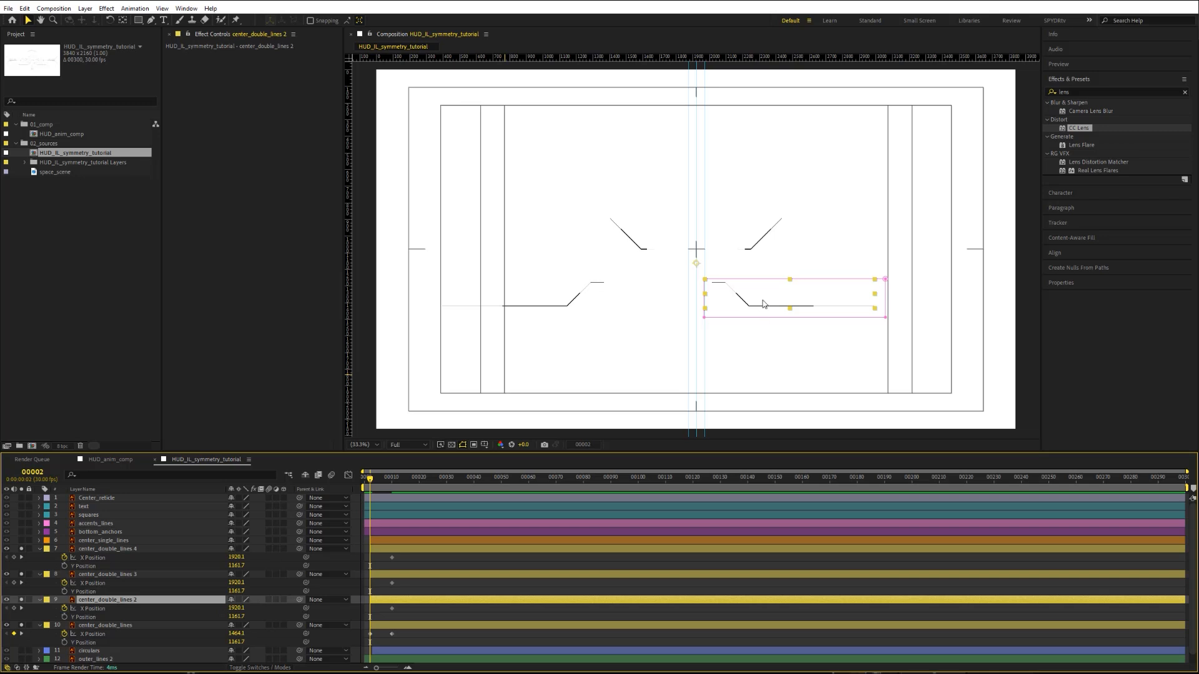
left_click_drag(763, 304, 839, 315)
Step: At frame 2, move the upper-left line inward to X Position 2157.1 and the upper-right line inward to 1662.1
left_click(108, 575)
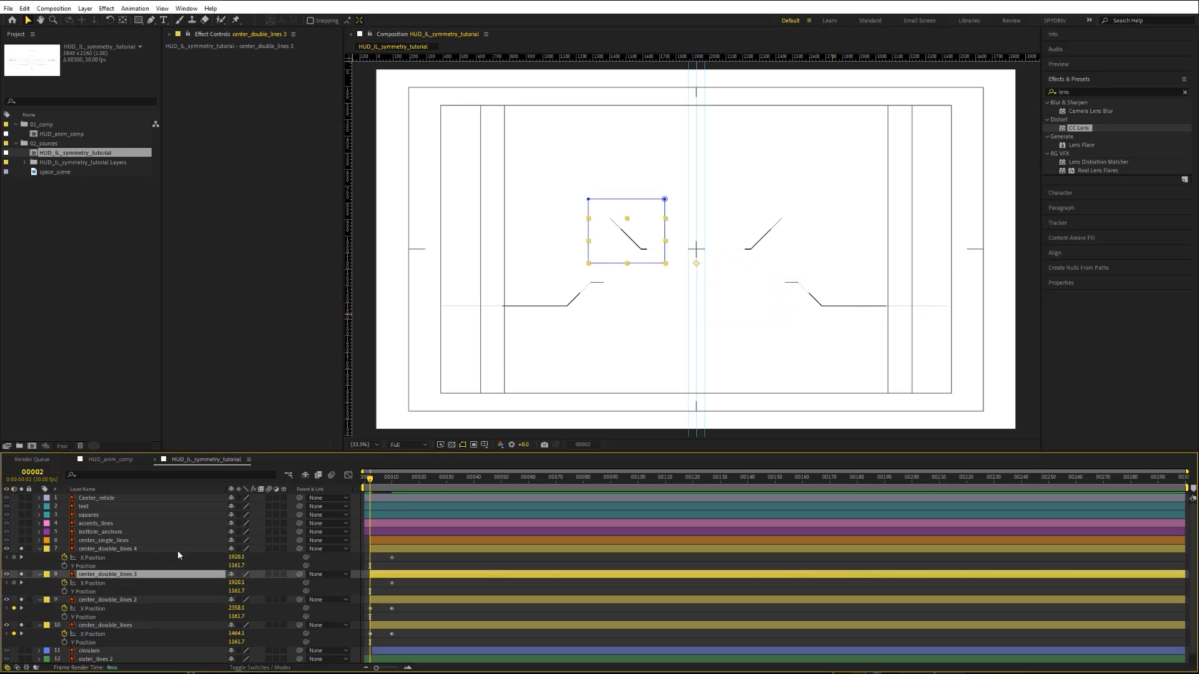
left_click_drag(645, 252, 682, 253)
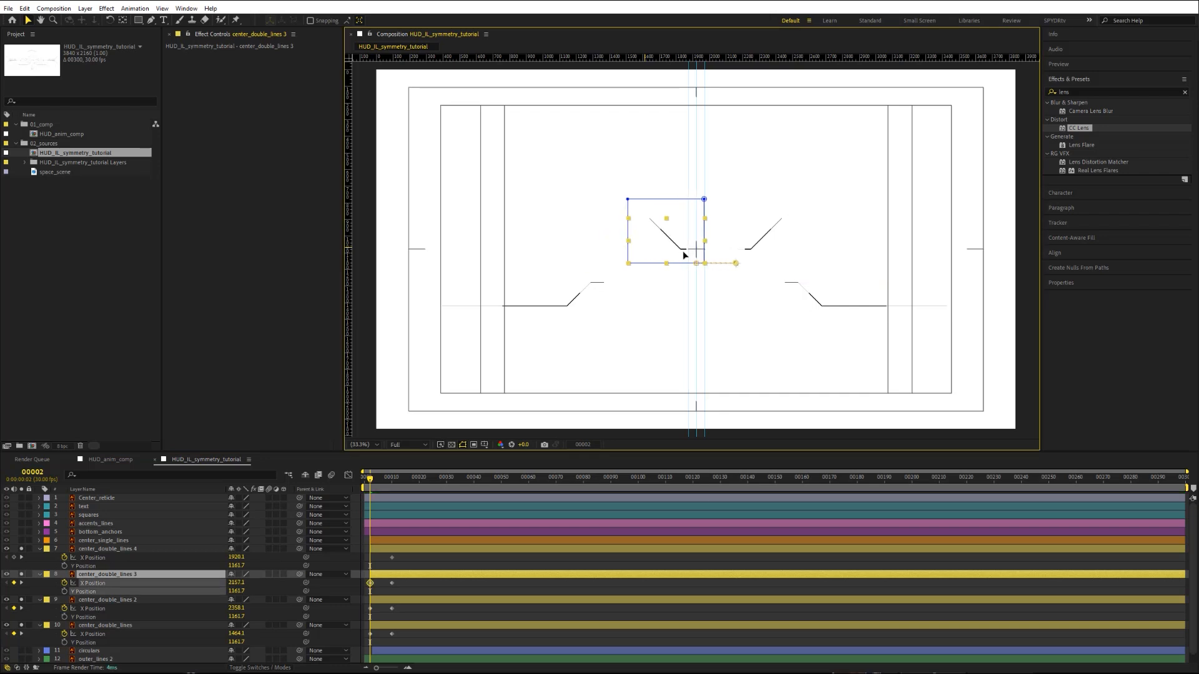
left_click(86, 558)
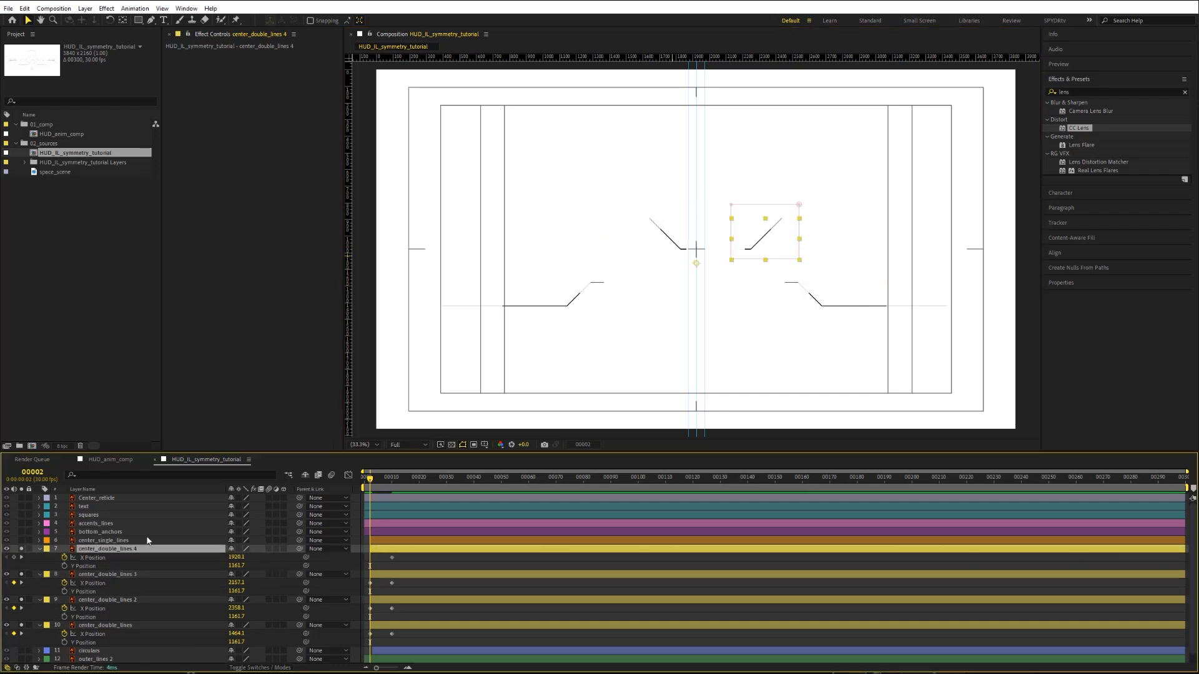
left_click_drag(753, 252, 715, 251)
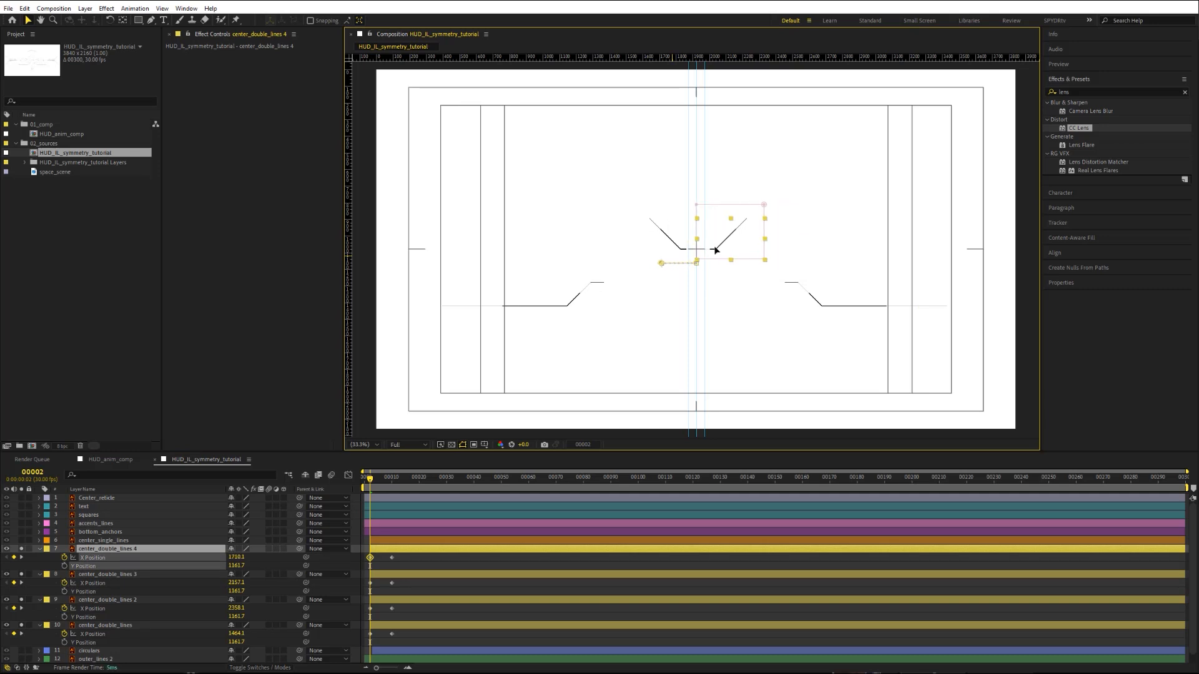
key("ctrl+z")
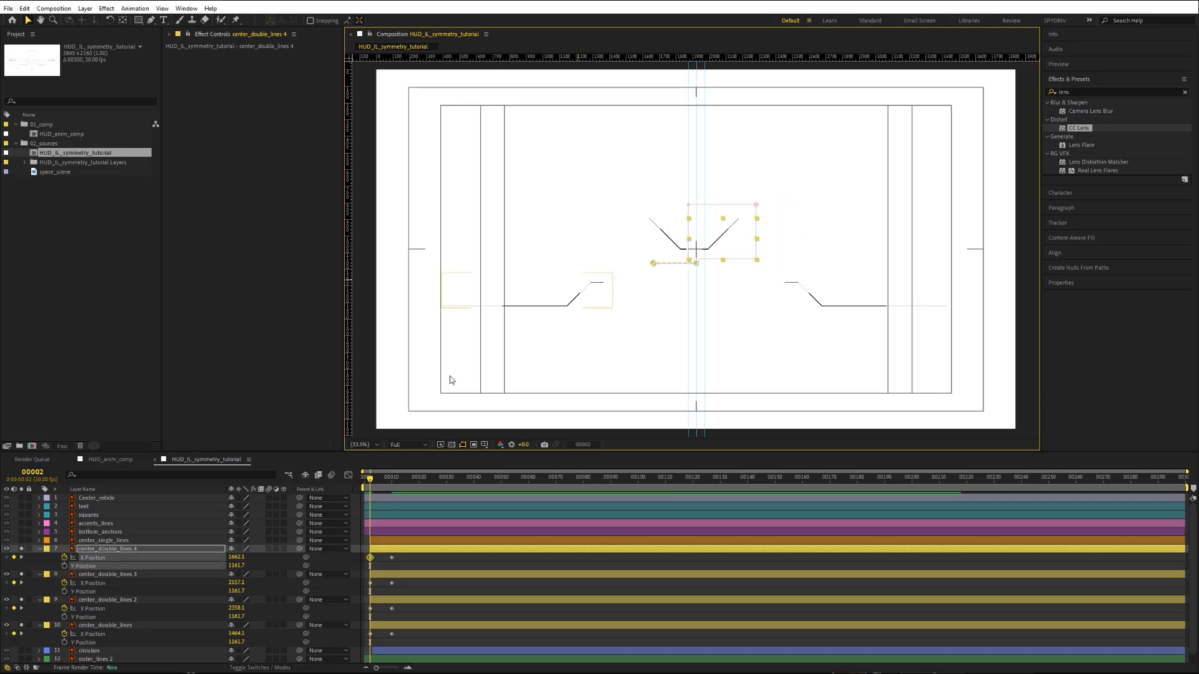
Step: Nudge the upper-left line on center_double_lines 3 farther inward to X Position 2172.1
left_click(126, 575)
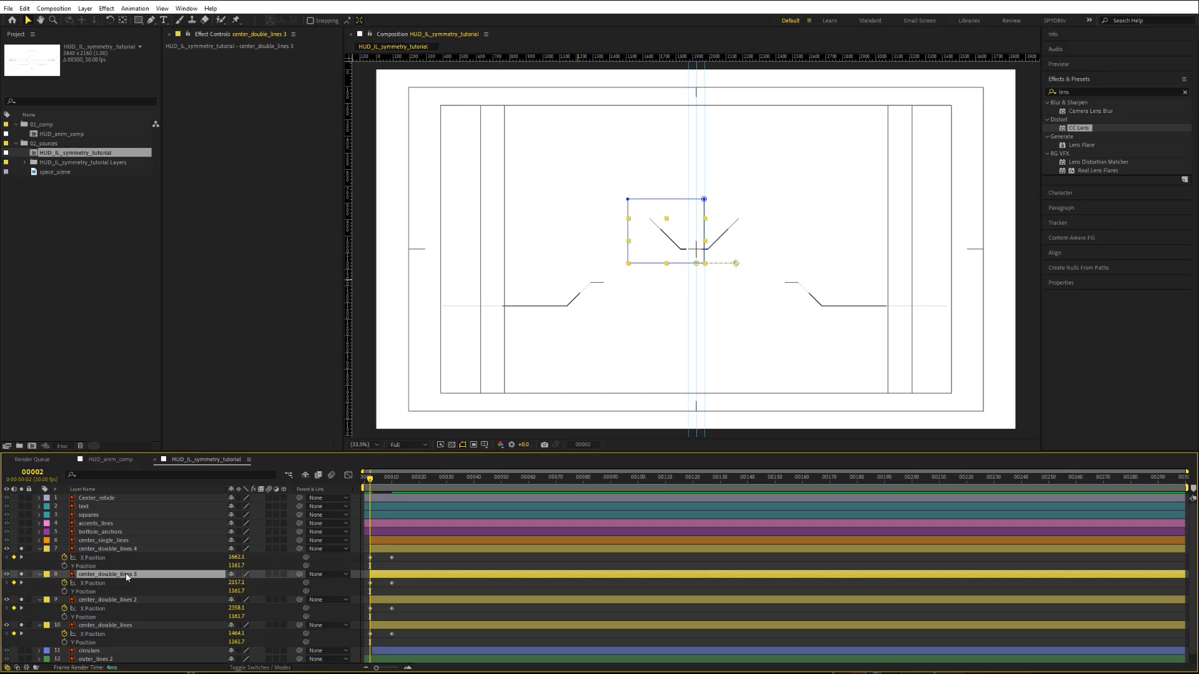
key("Right")
key("Right")
key("Right")
key("Right")
key("Right")
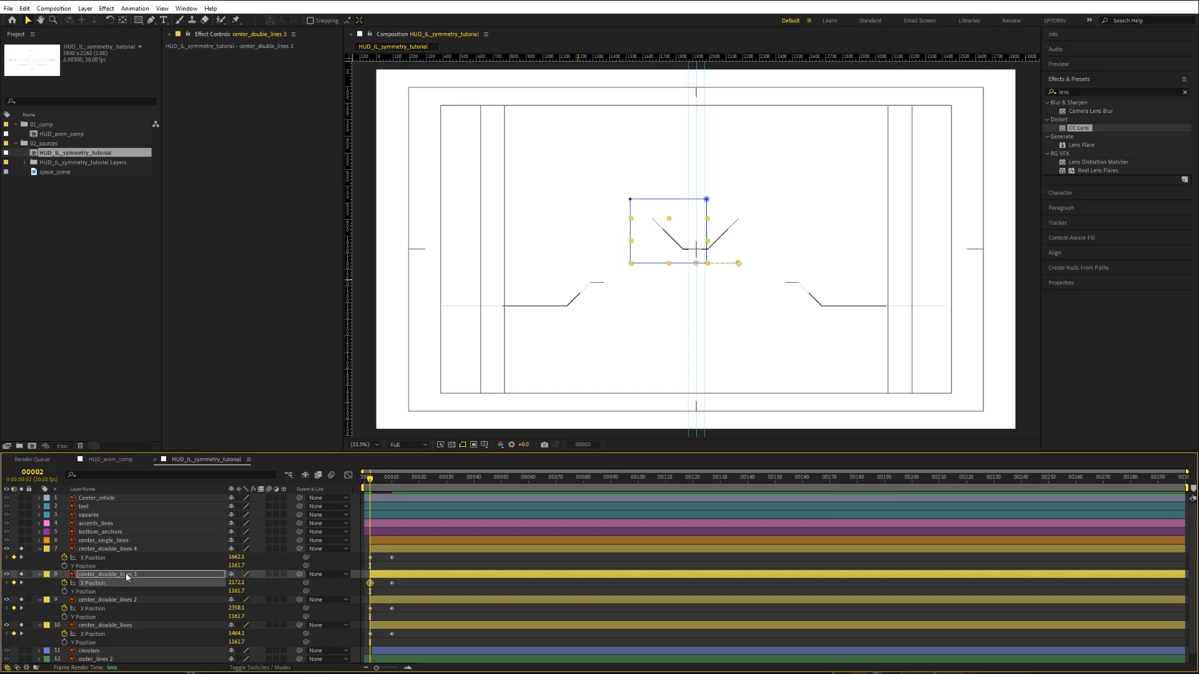
Step: Apply easing to the X Position keyframes at frame 10 on all four center_double_lines layers
left_click_drag(380, 558, 400, 639)
right_click(392, 635)
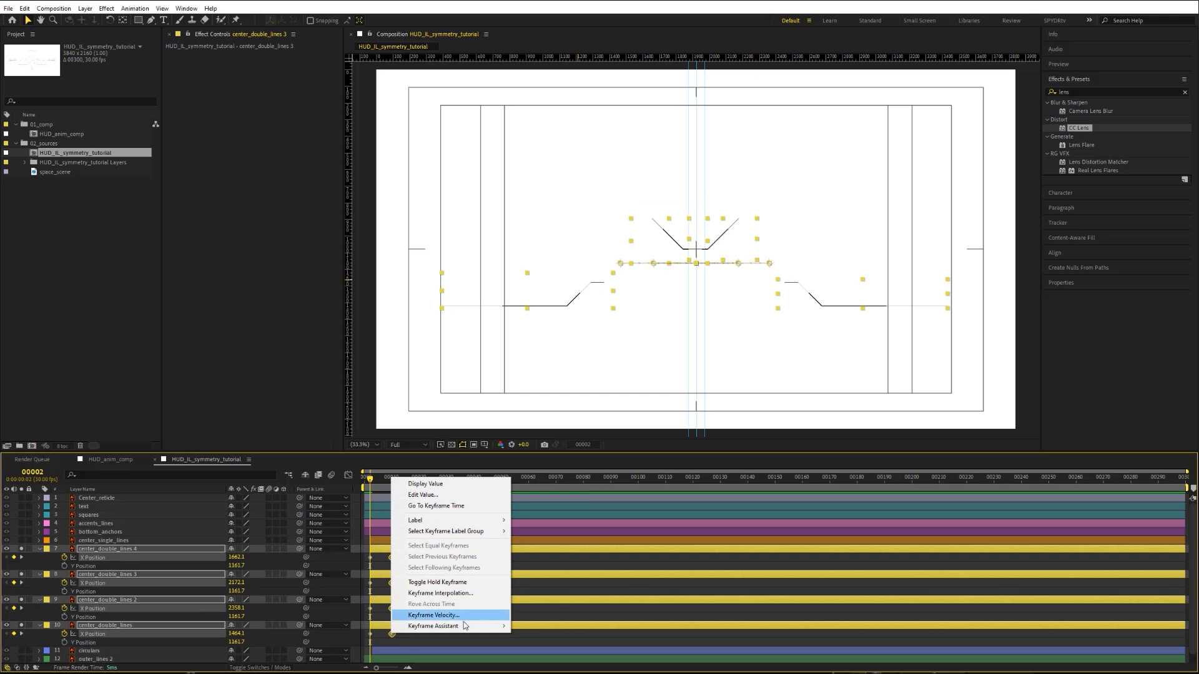
mouse_move(438, 626)
left_click(540, 669)
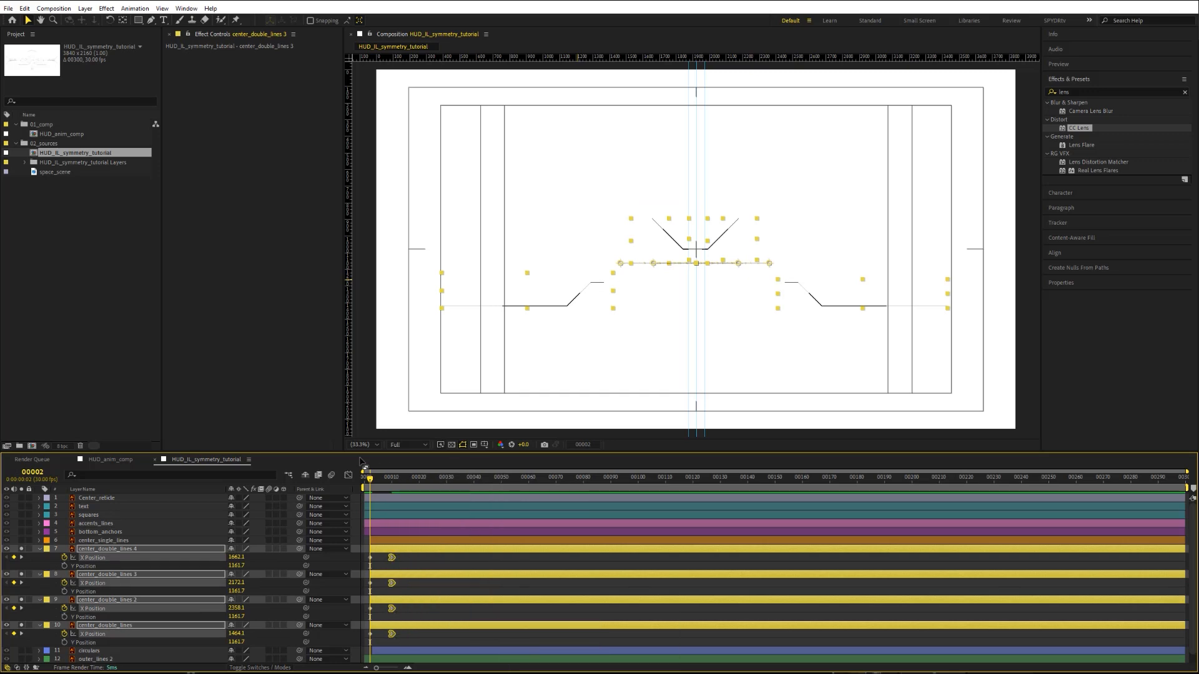
Step: At frame 2, set a 0% Opacity keyframe on all four center_double_lines layers
mouse_move(371, 479)
left_mouse_down()
mouse_move(388, 480)
mouse_move(373, 479)
left_mouse_up()
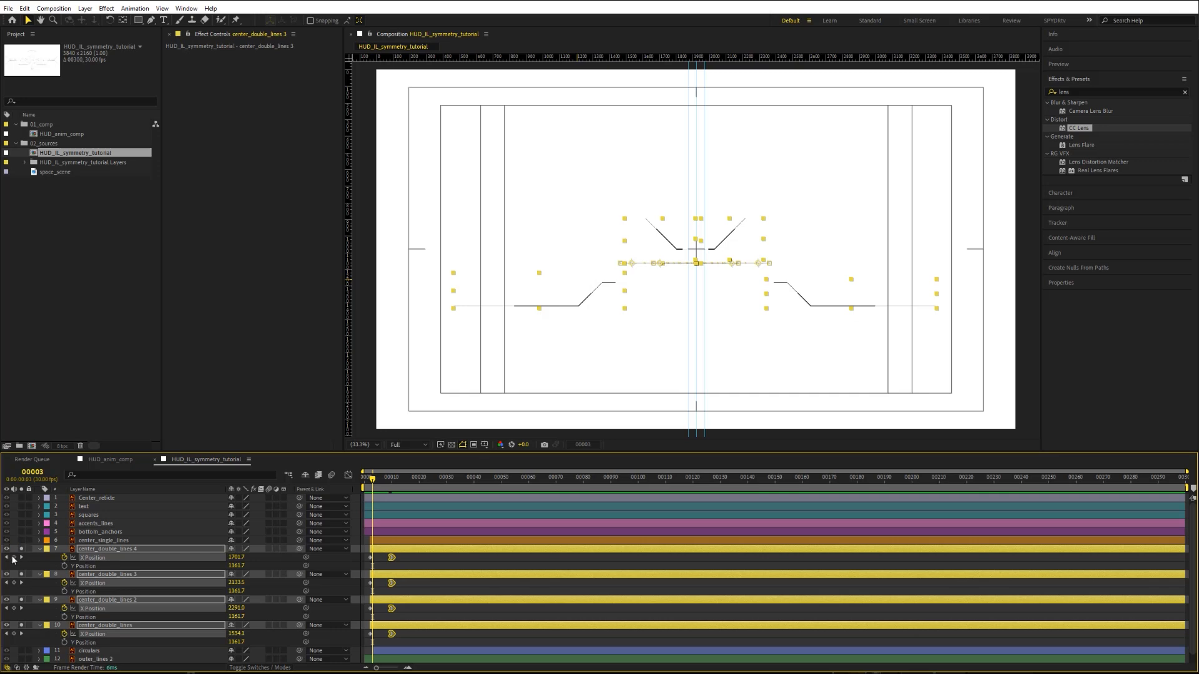
left_click(6, 557)
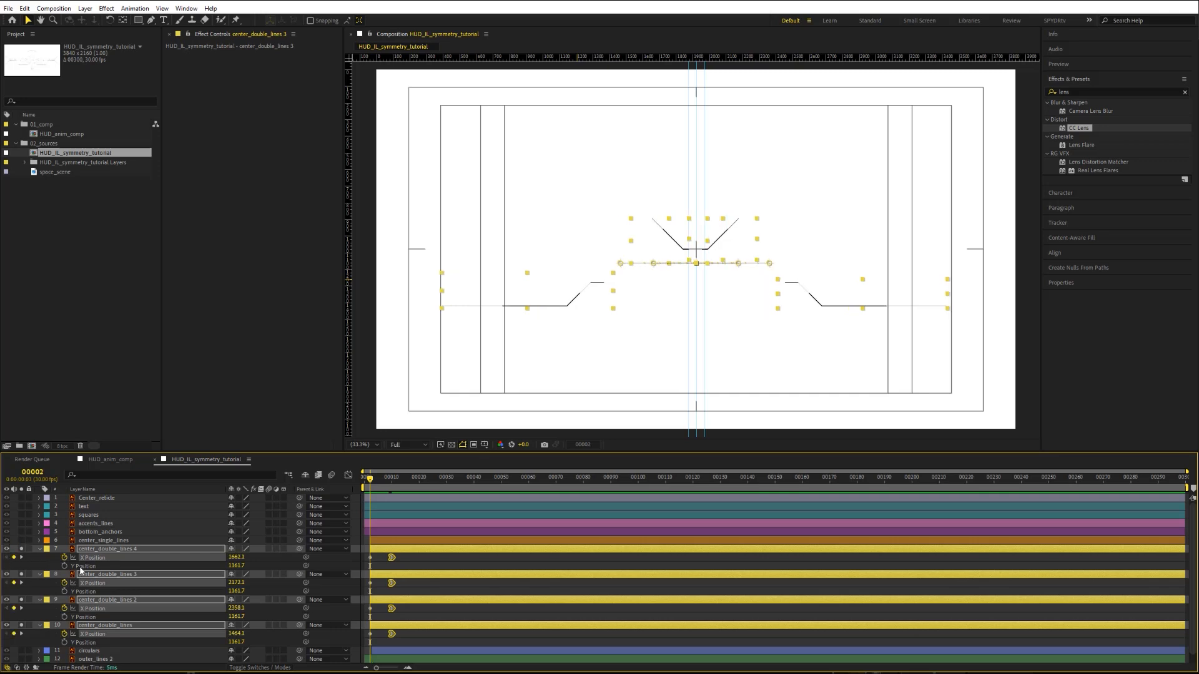
key("t")
left_click_drag(235, 564, 100, 560)
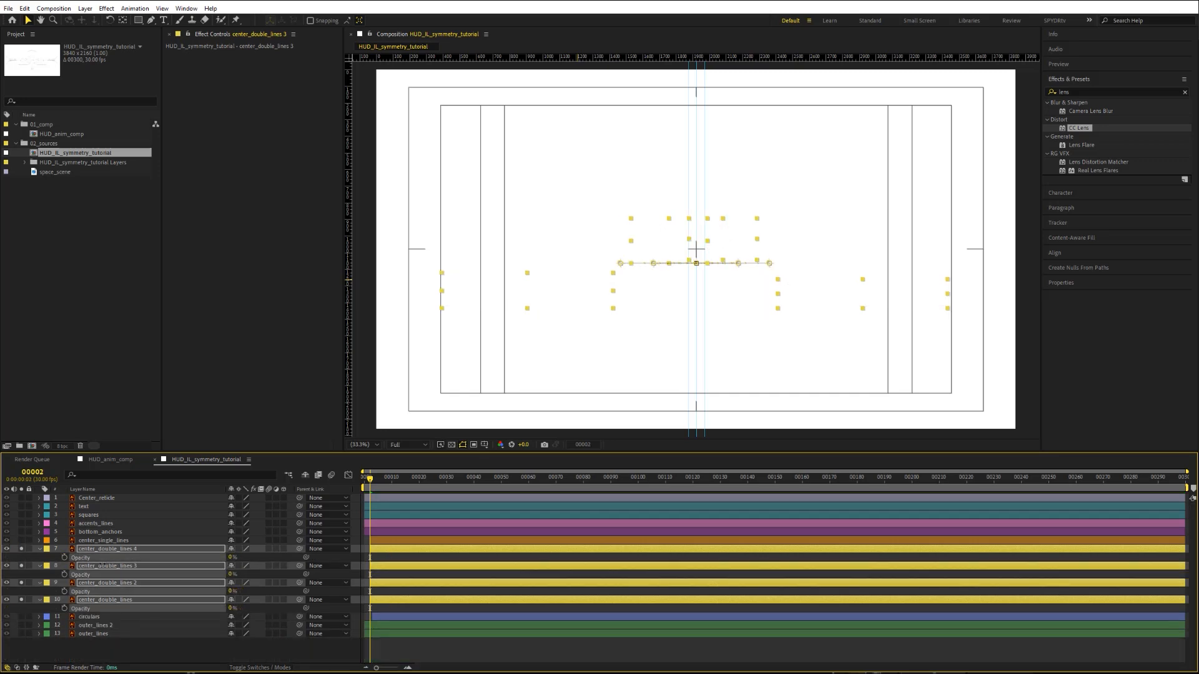
left_click(65, 557)
Step: At frame 5, set the Opacity of the four center_double_lines layers to 100%, ease those keyframes, and deselect the layers
key("Page_Down")
key("Page_Down")
key("Page_Down")
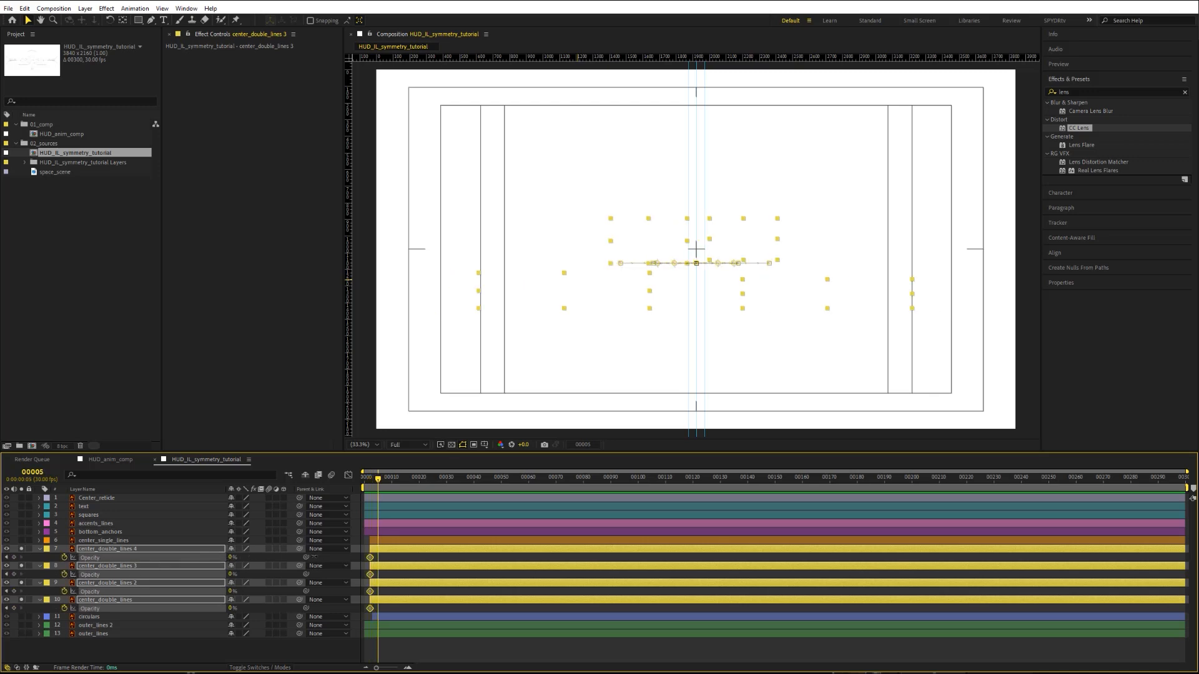
left_click_drag(315, 557, 416, 557)
right_click(378, 557)
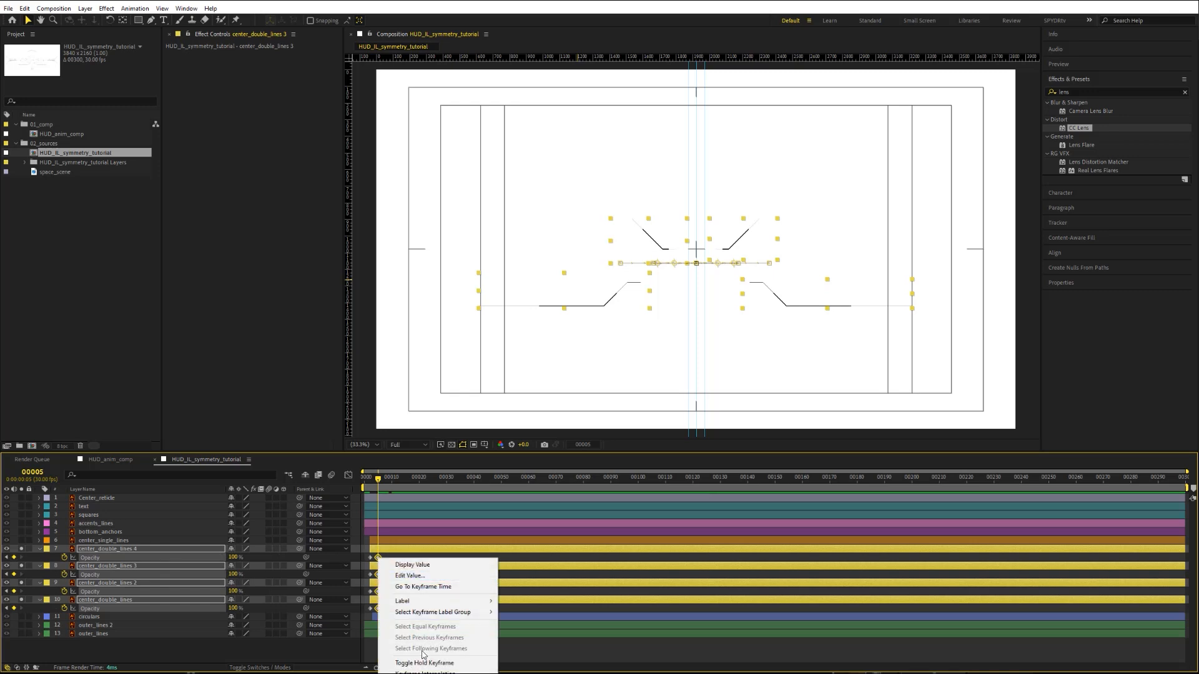
mouse_move(425, 673)
left_click(528, 651)
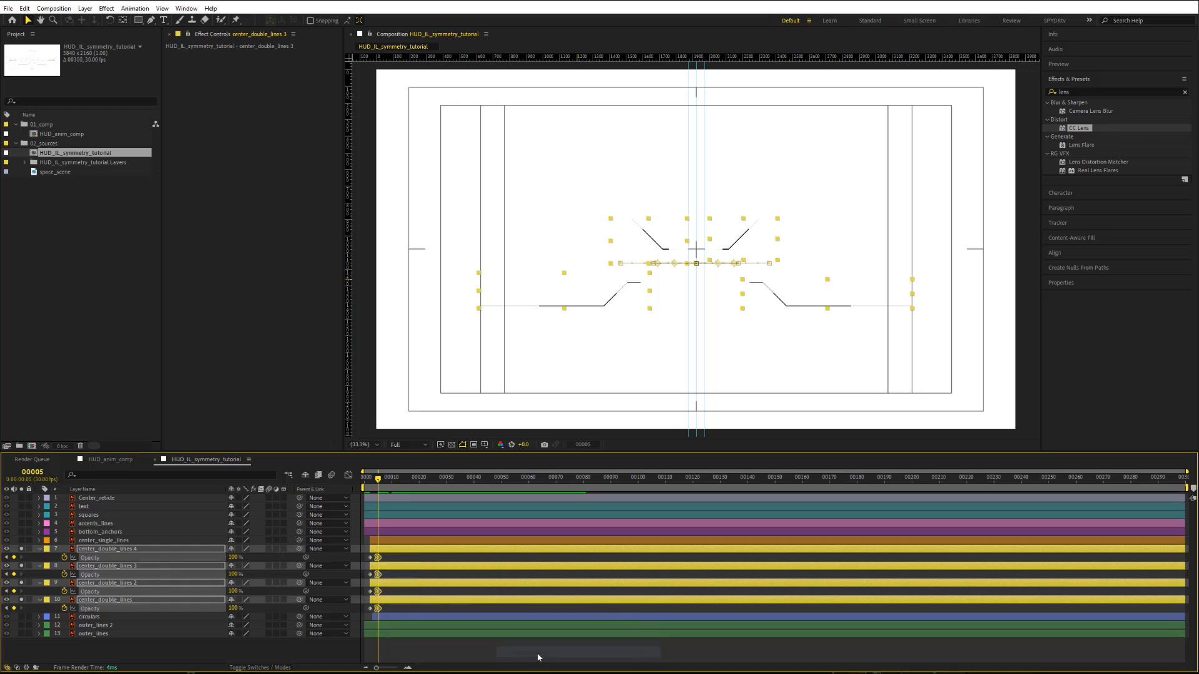
left_click(199, 647)
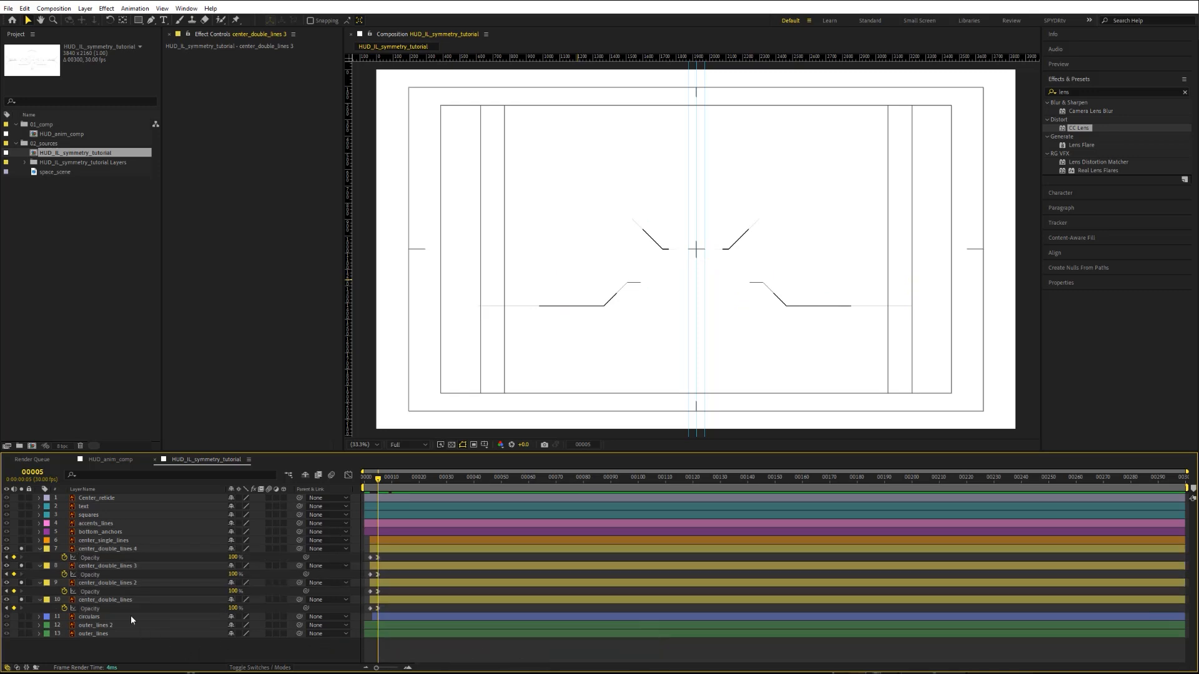
Step: Shift the center_double_lines 3 and center_double_lines 4 layers so they start at frame 4
left_click(92, 582)
left_click(183, 602, "shift")
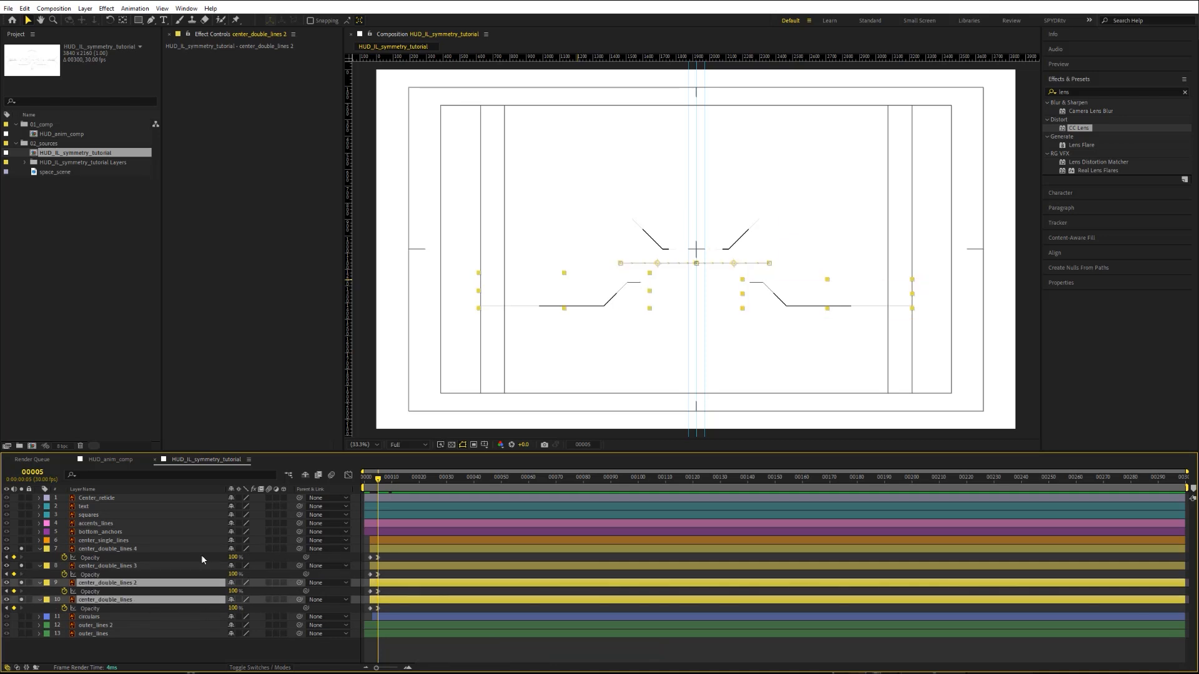
key("j")
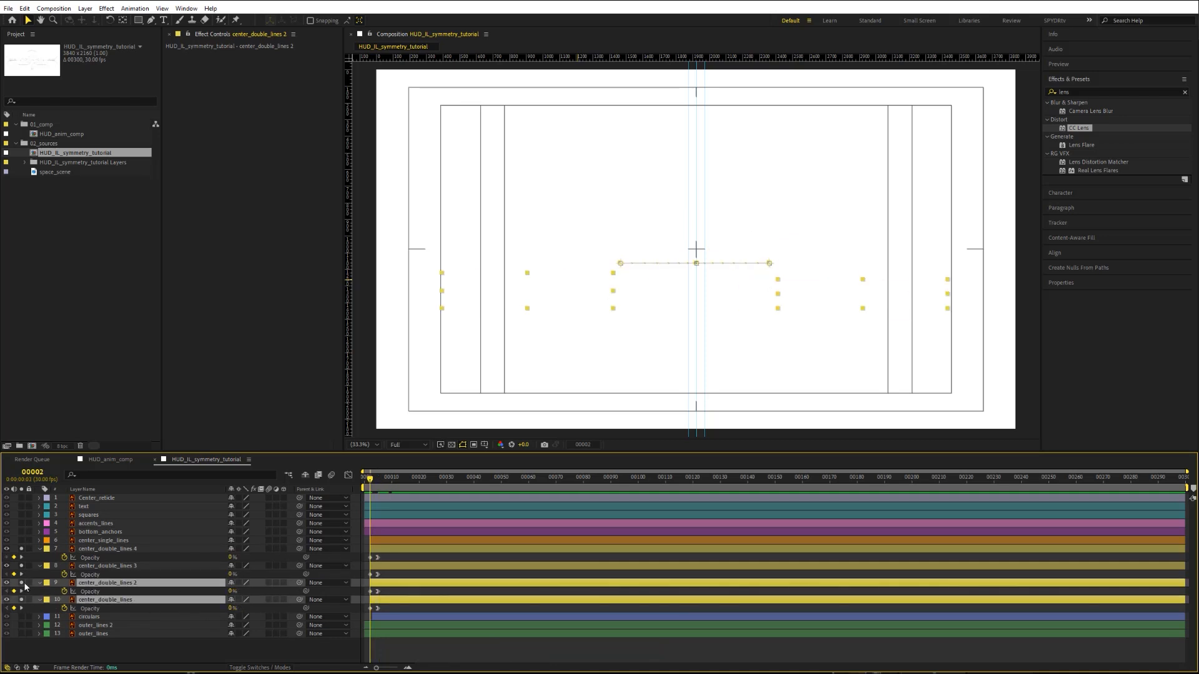
key("Page_Down")
key("Page_Down")
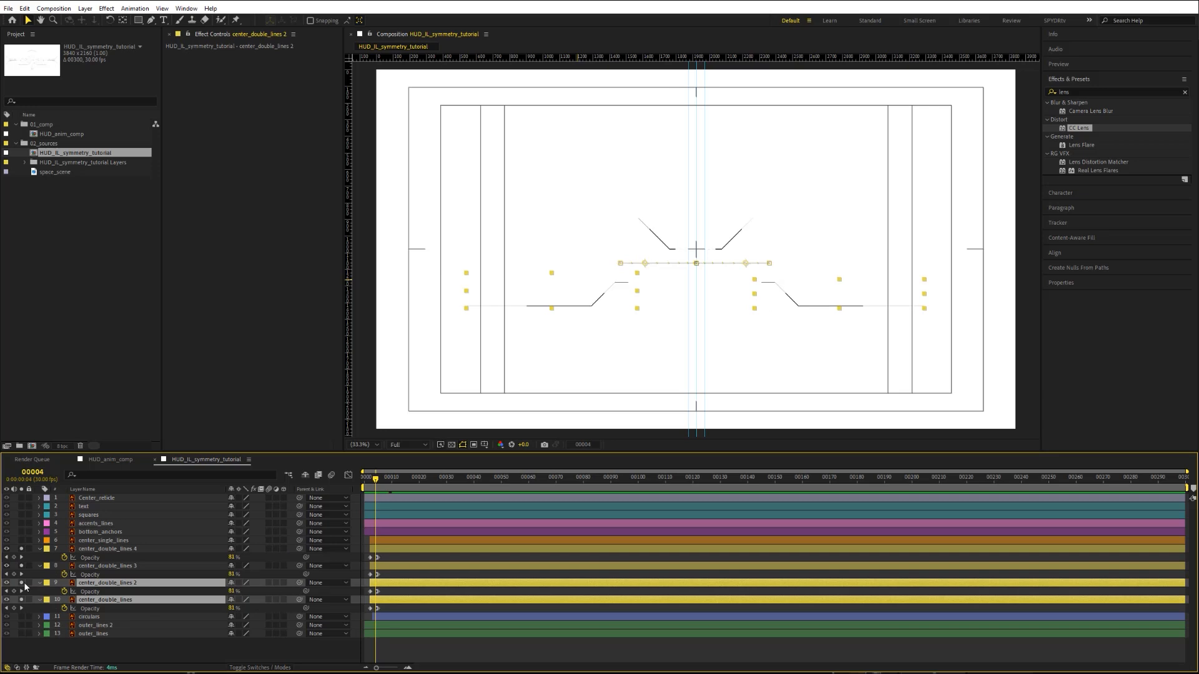
left_click(105, 549)
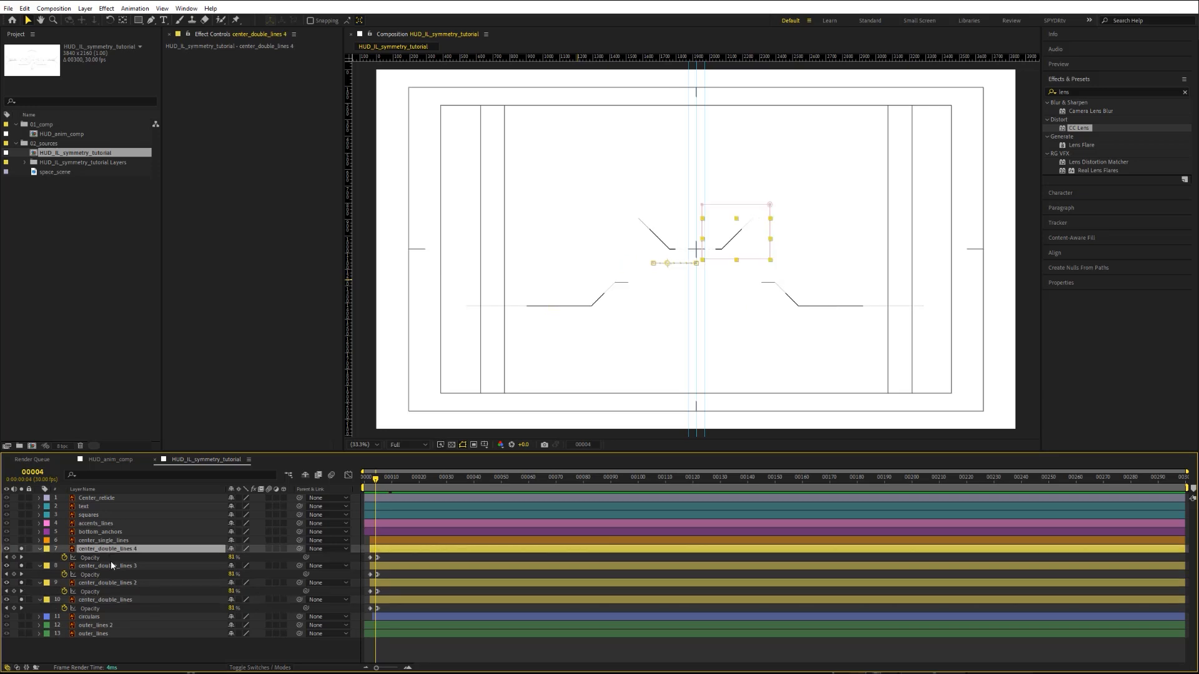
left_click(111, 565, "shift")
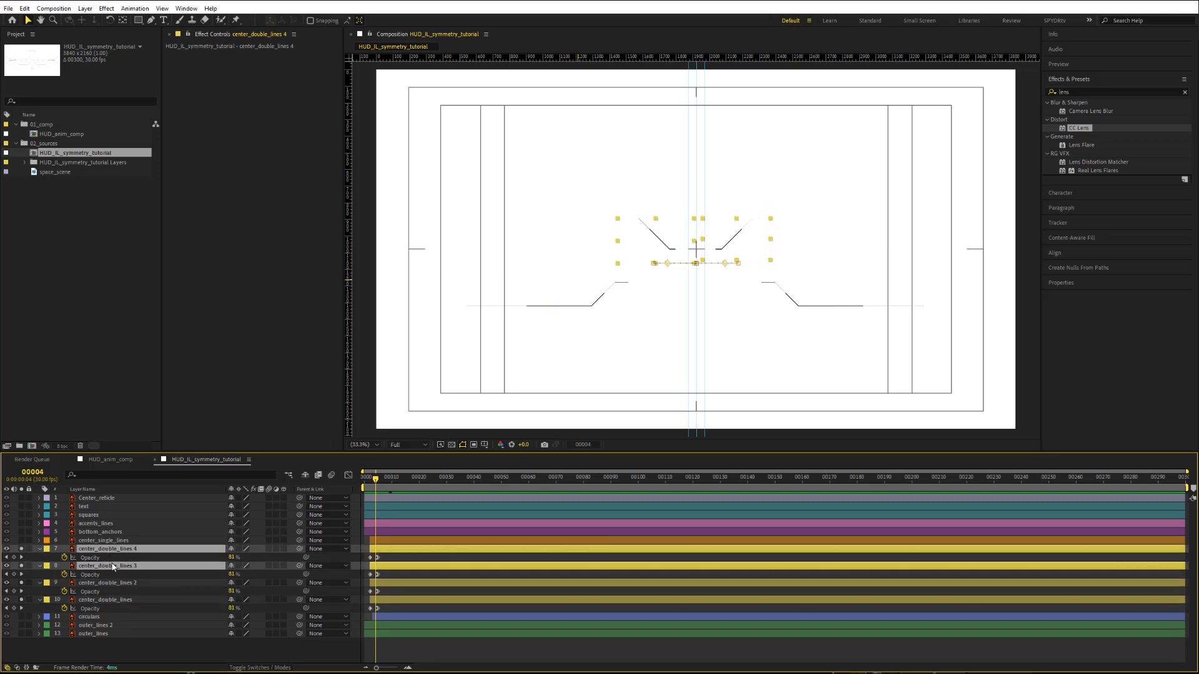
key("bracketleft")
left_click(197, 639)
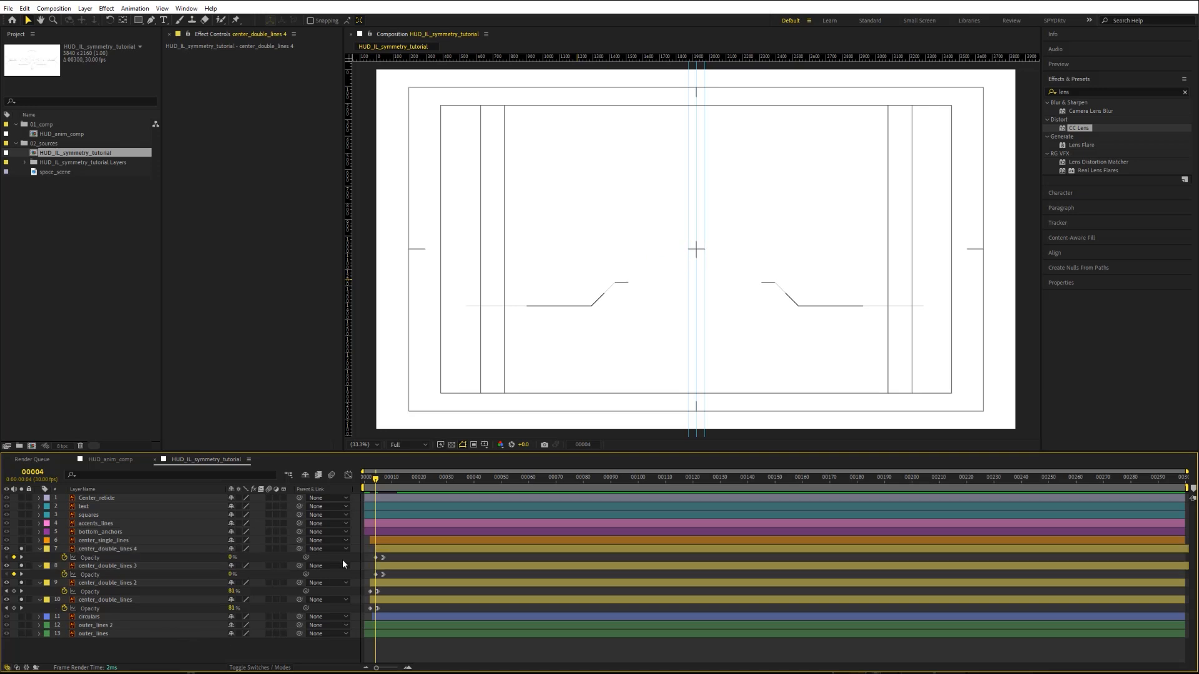
Step: Collapse the properties of the four center_double_lines layers and move the circulars layer directly above center_double_lines 4
left_click_drag(375, 483, 392, 484)
left_click(88, 557)
left_click(91, 550)
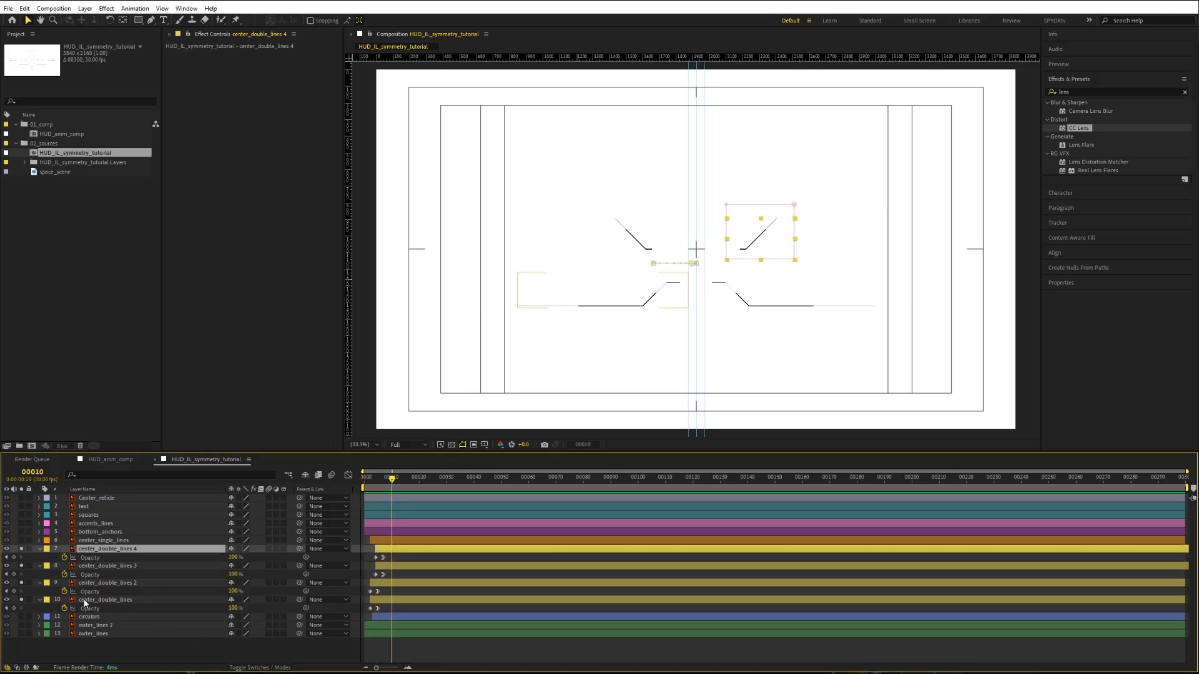
left_click(84, 601, "shift")
key("u")
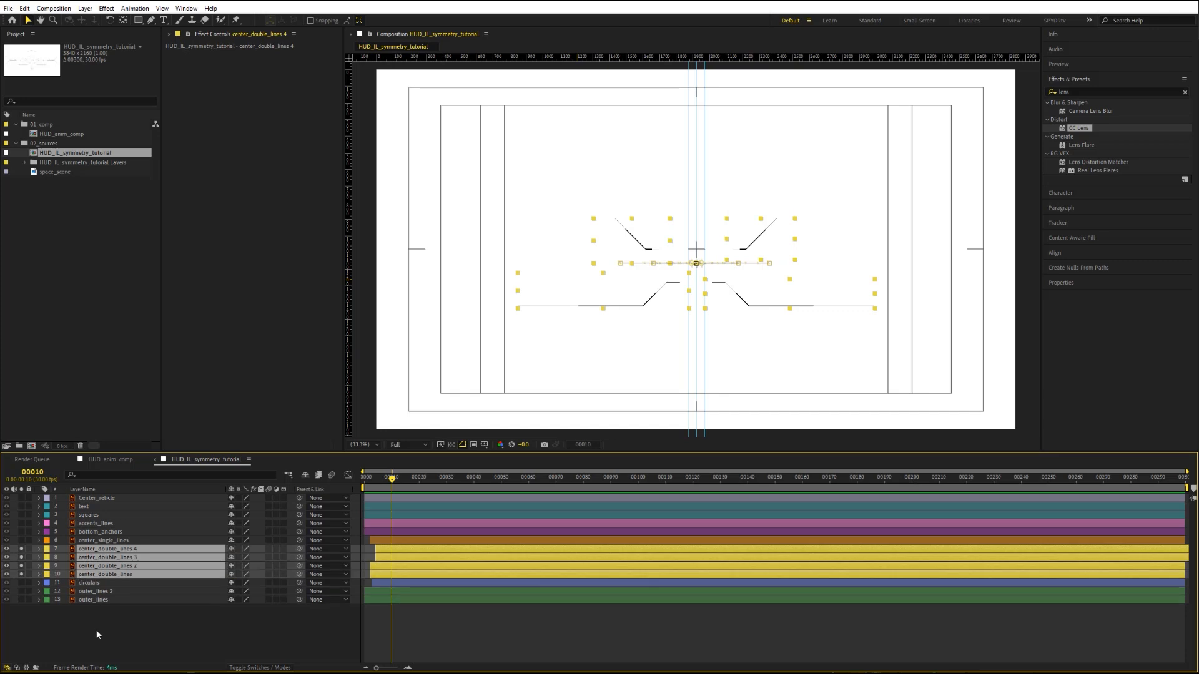
left_click(96, 630)
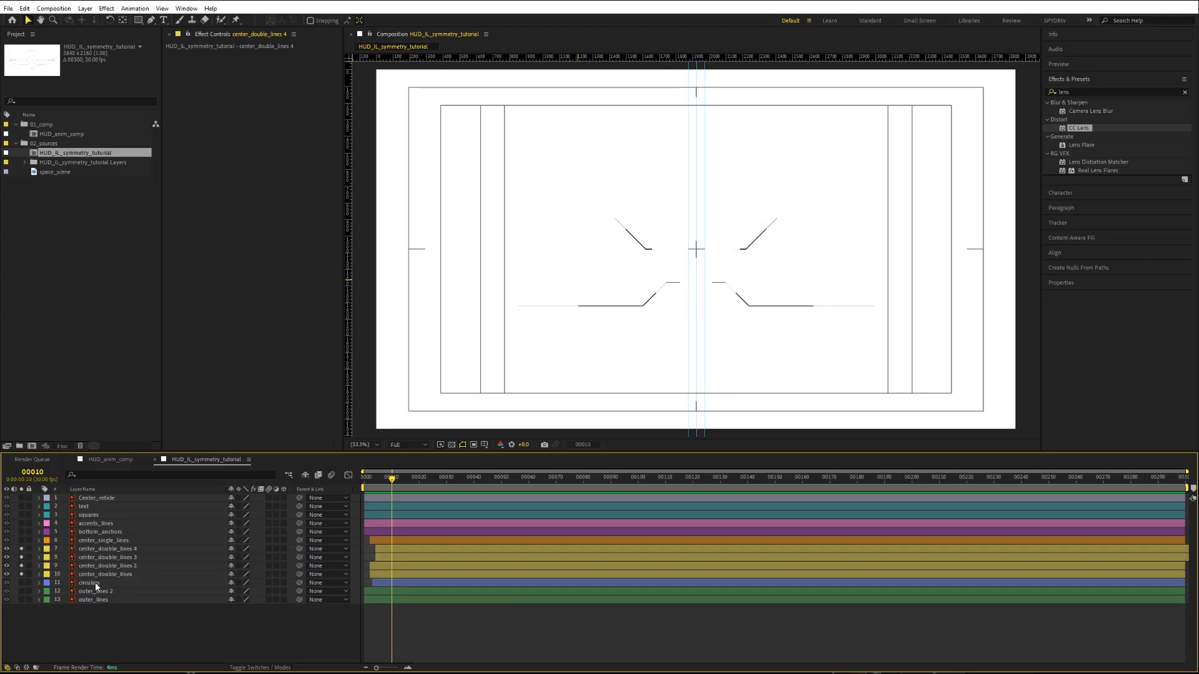
left_click_drag(95, 582, 103, 548)
left_click(114, 641)
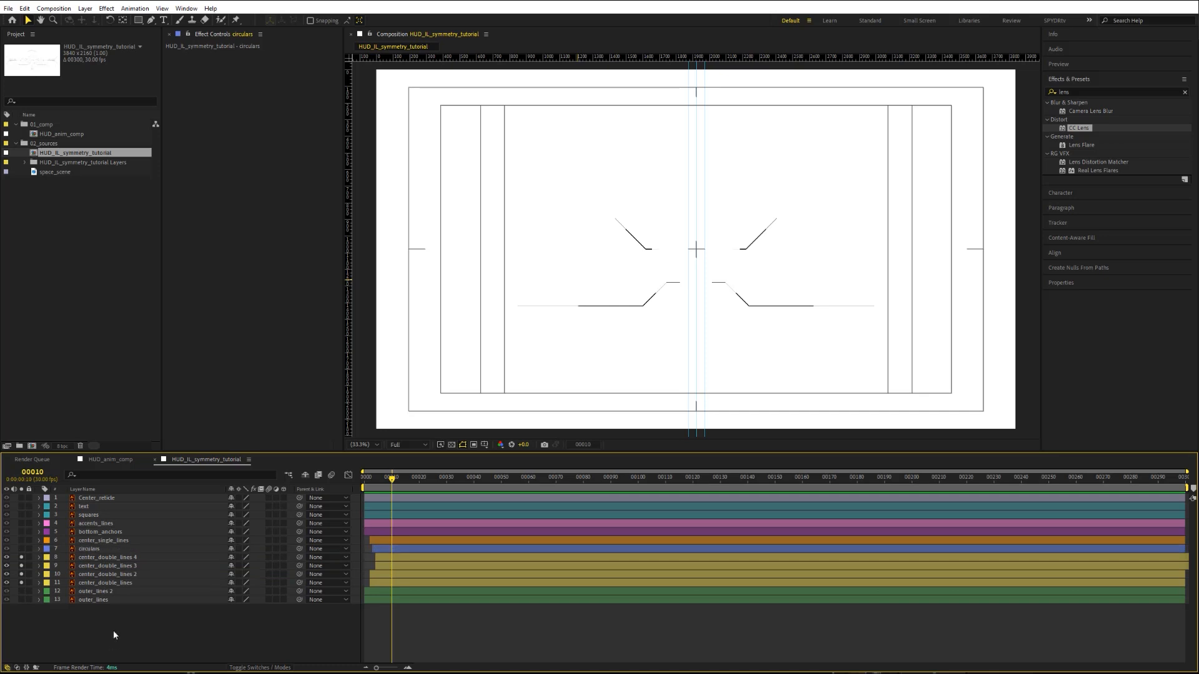
Step: Solo circulars and both outer_lines layers together with the center double lines and check the combined layout at frame 13
left_click(83, 547)
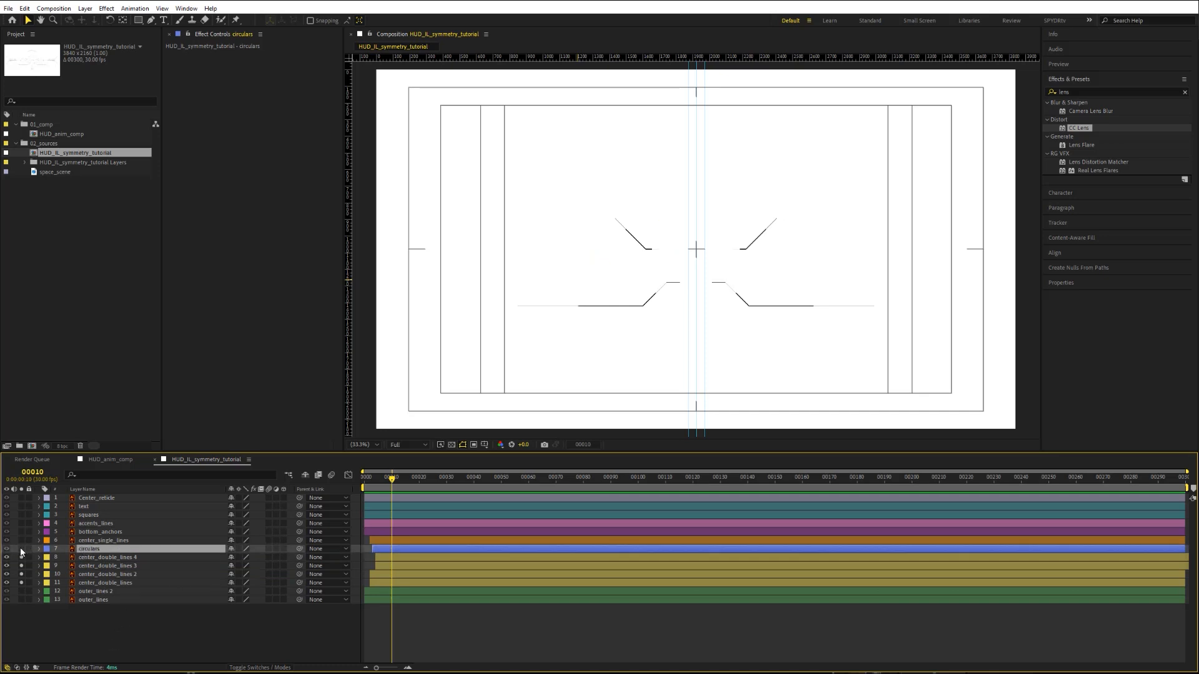
left_click(21, 549)
left_click(95, 591)
left_click(220, 600, "shift")
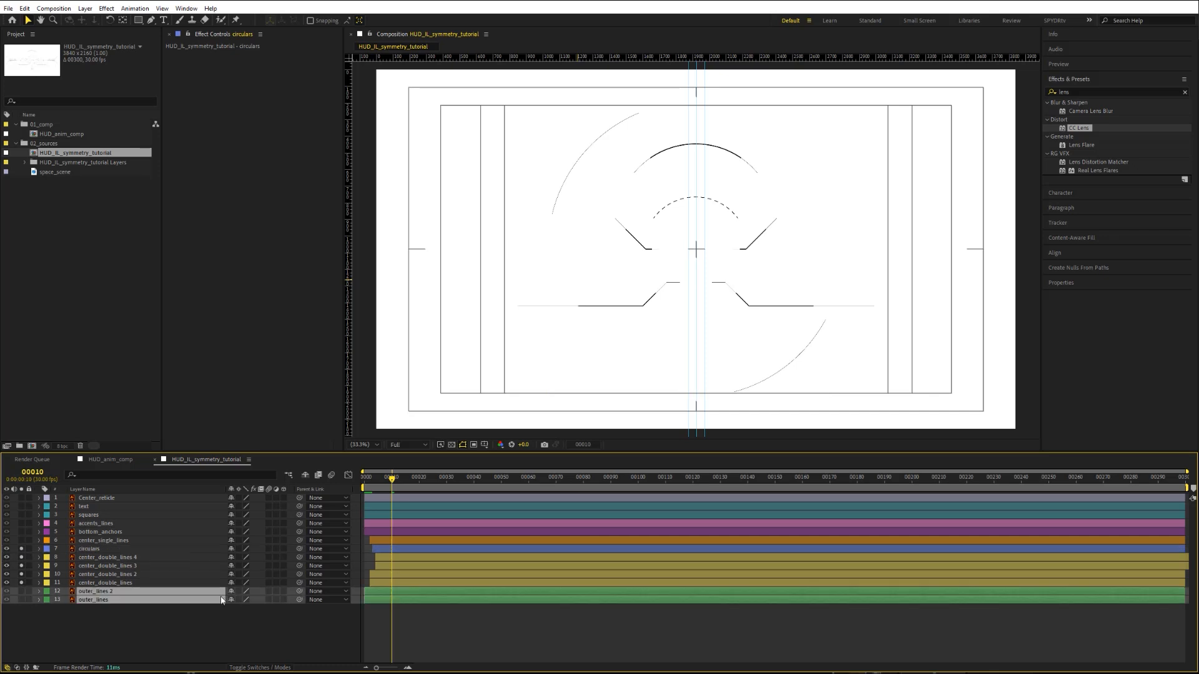
left_click(22, 600)
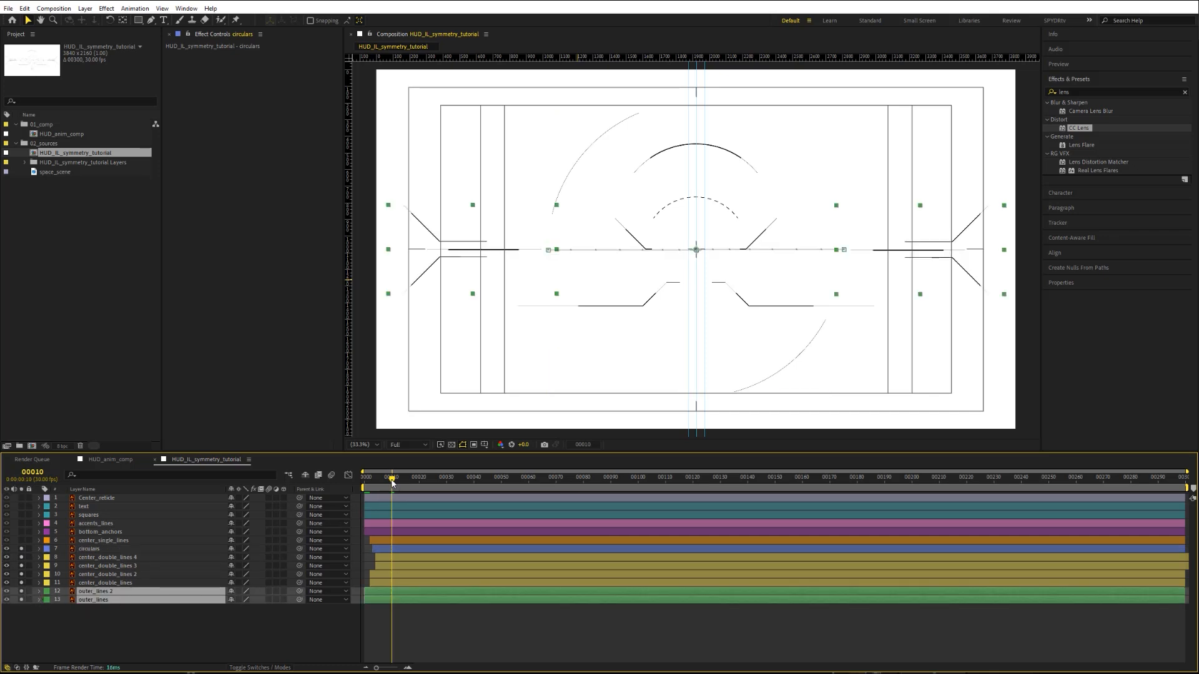
mouse_move(392, 482)
left_mouse_down()
mouse_move(364, 482)
mouse_move(400, 484)
left_mouse_up()
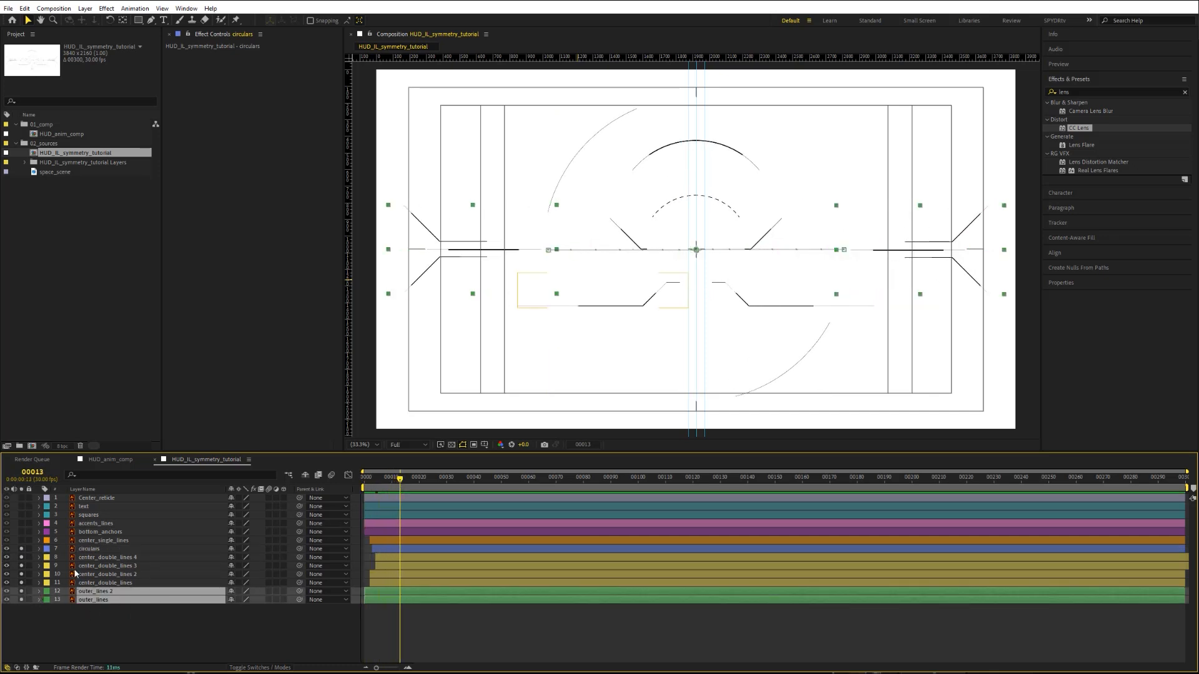
Step: Solo only the center_single_lines layer and duplicate it three times
left_click(42, 541)
left_click(21, 541)
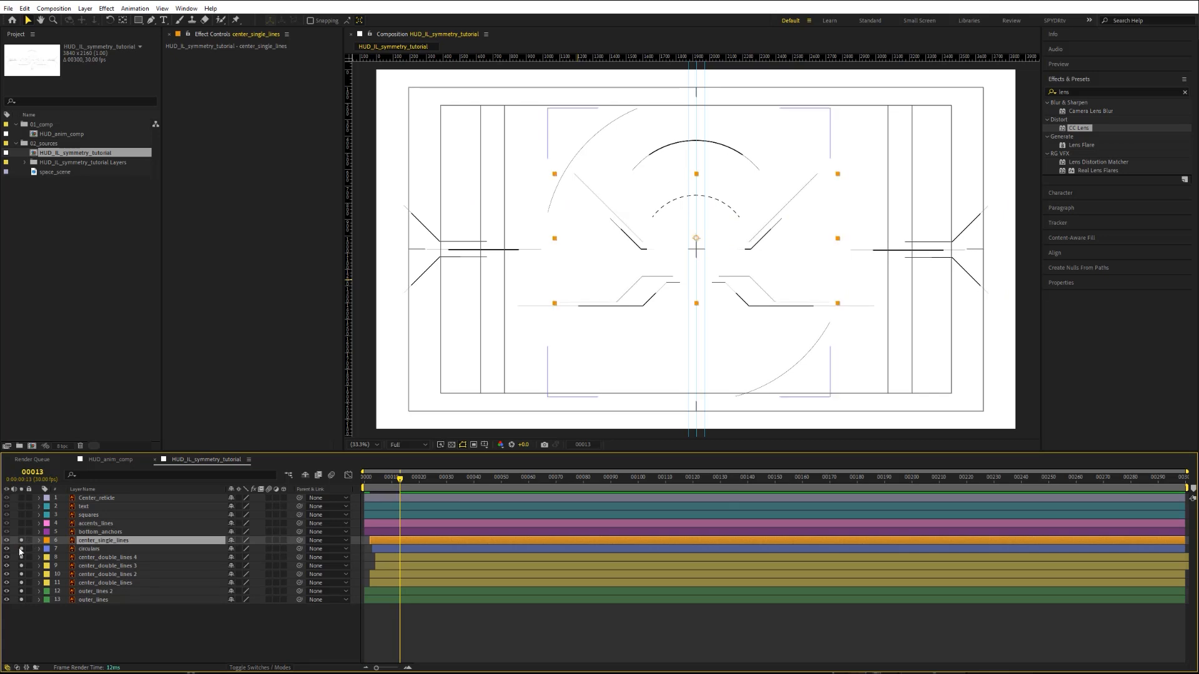
left_click_drag(22, 549, 24, 608)
key("ctrl+d")
key("ctrl+d")
key("ctrl+d")
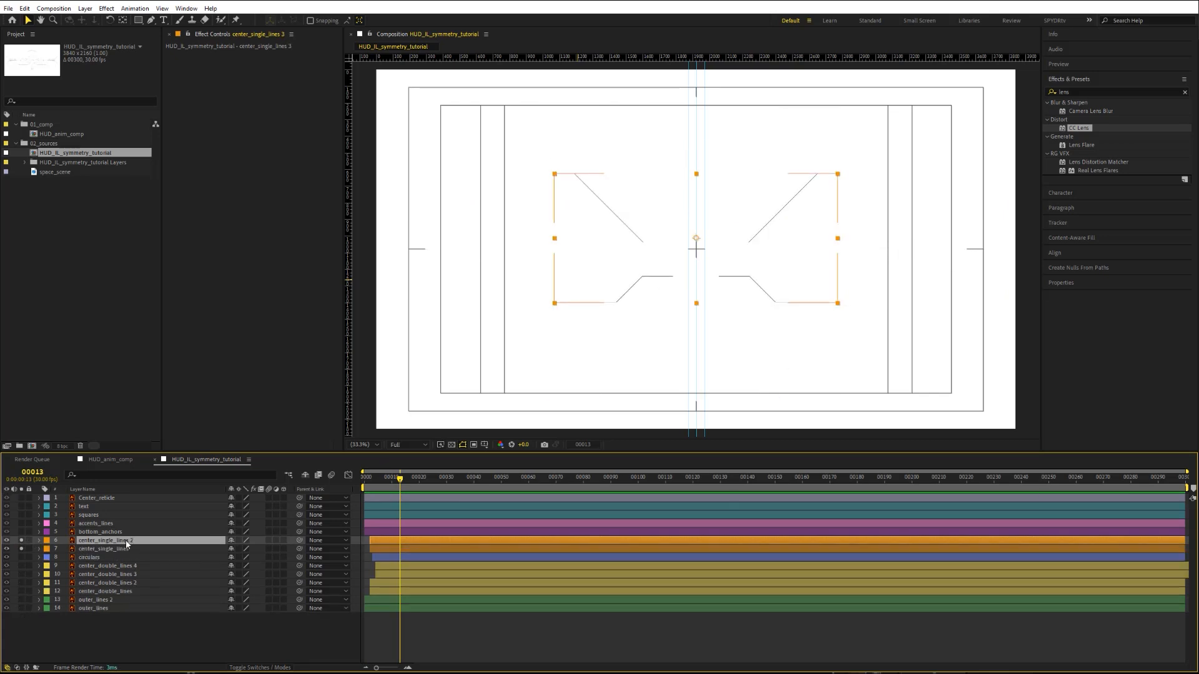
Step: Draw rectangular masks around the lower-left line on center_single_lines and the lower-right line on center_single_lines 2
left_click(93, 566)
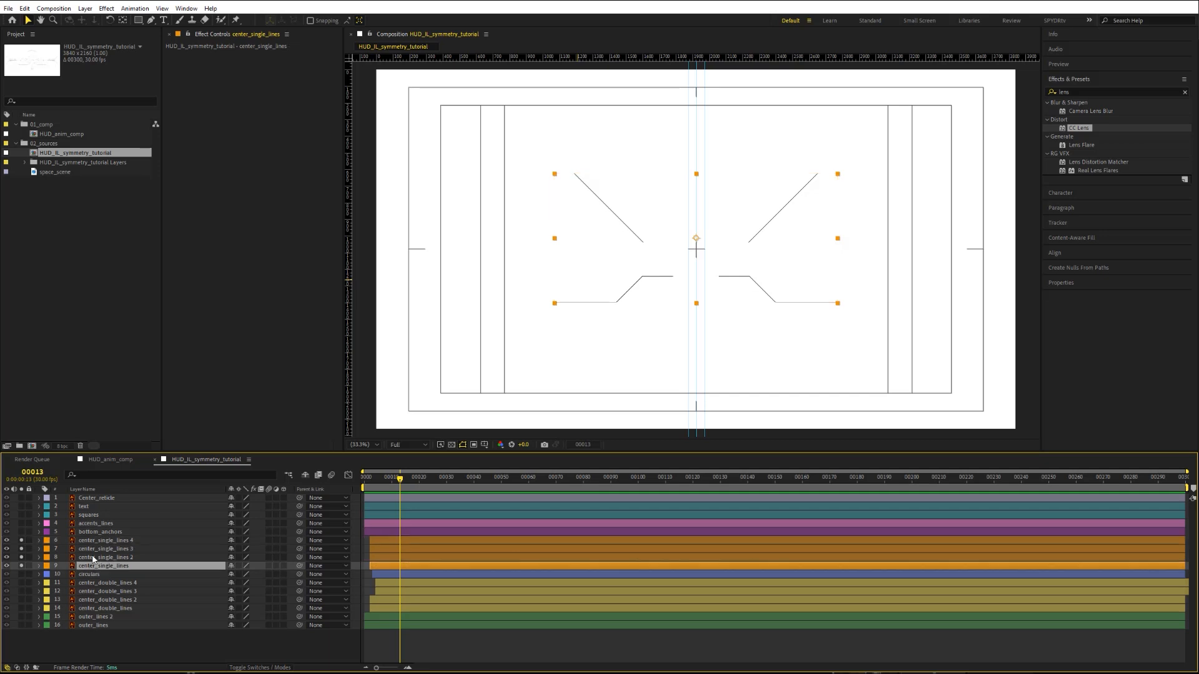
left_click(138, 20)
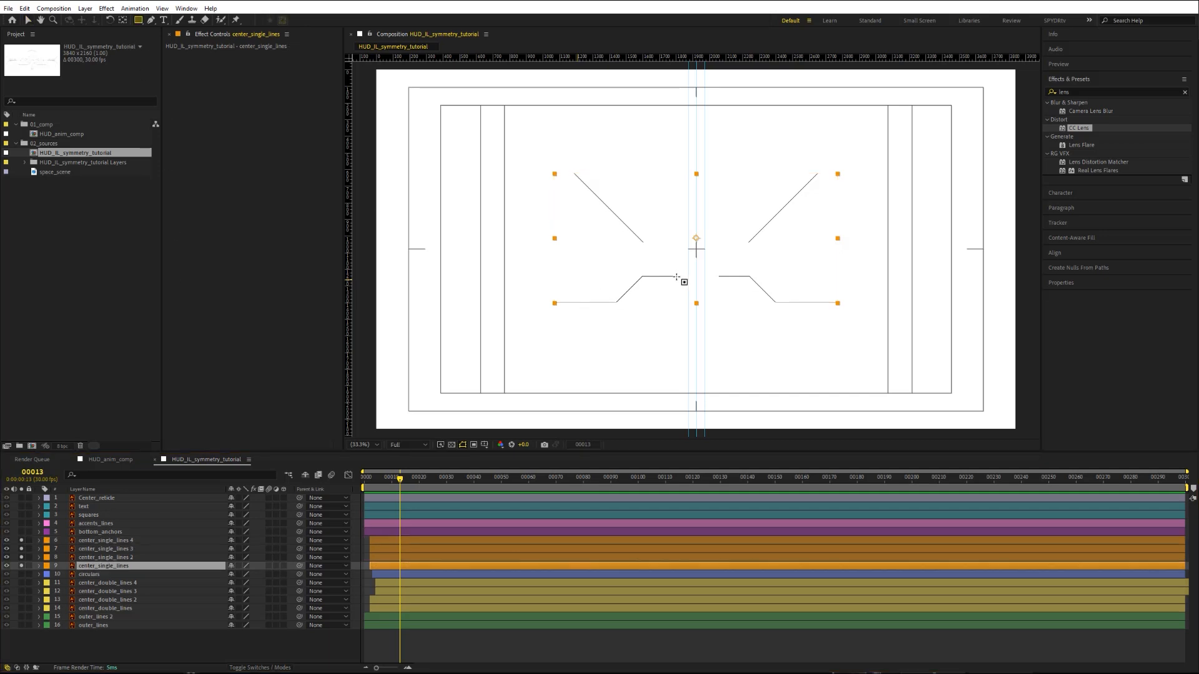
left_click_drag(681, 271, 539, 321)
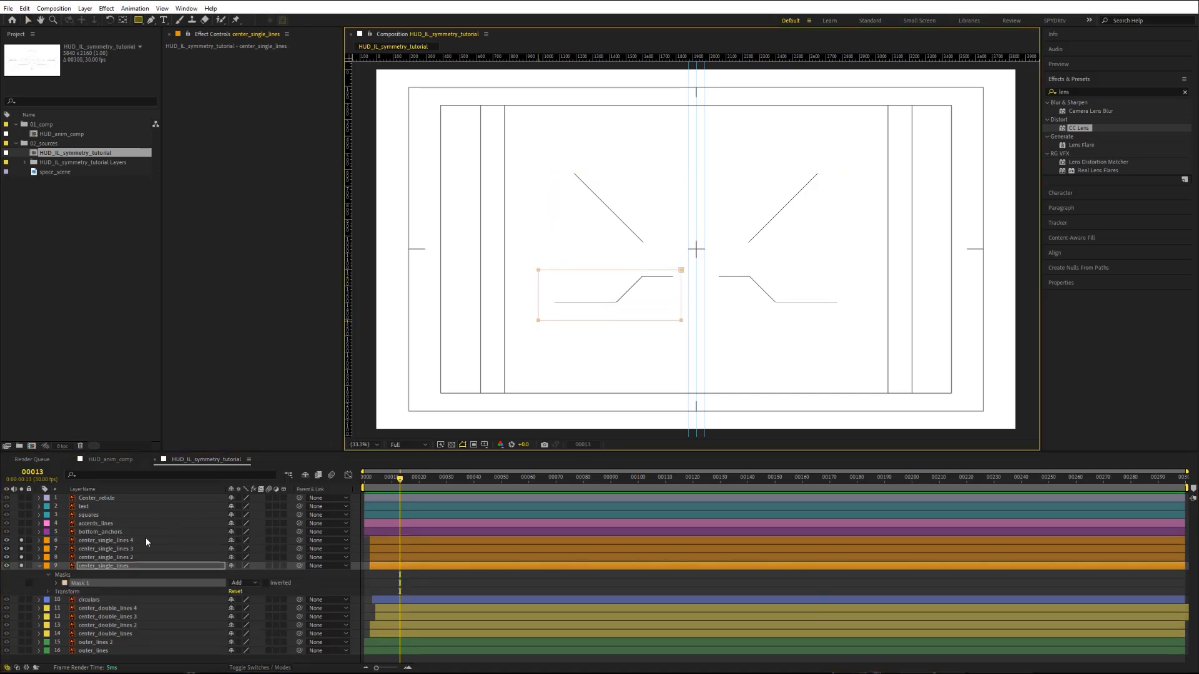
left_click(106, 557)
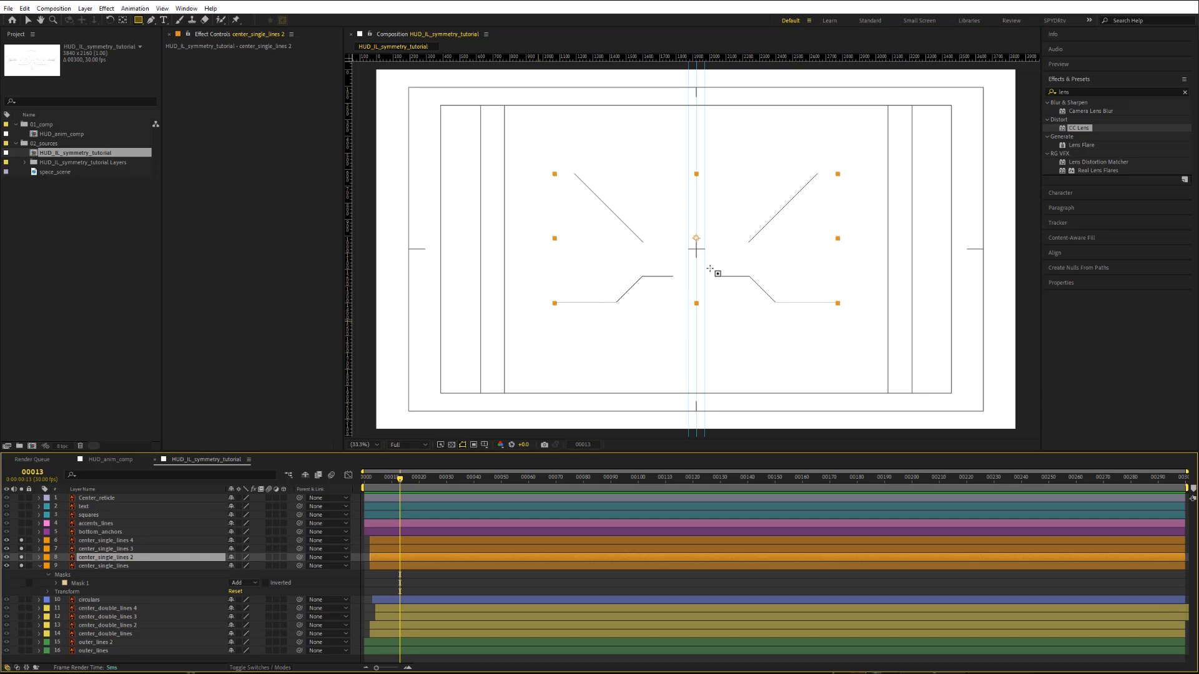
left_click_drag(711, 268, 855, 318)
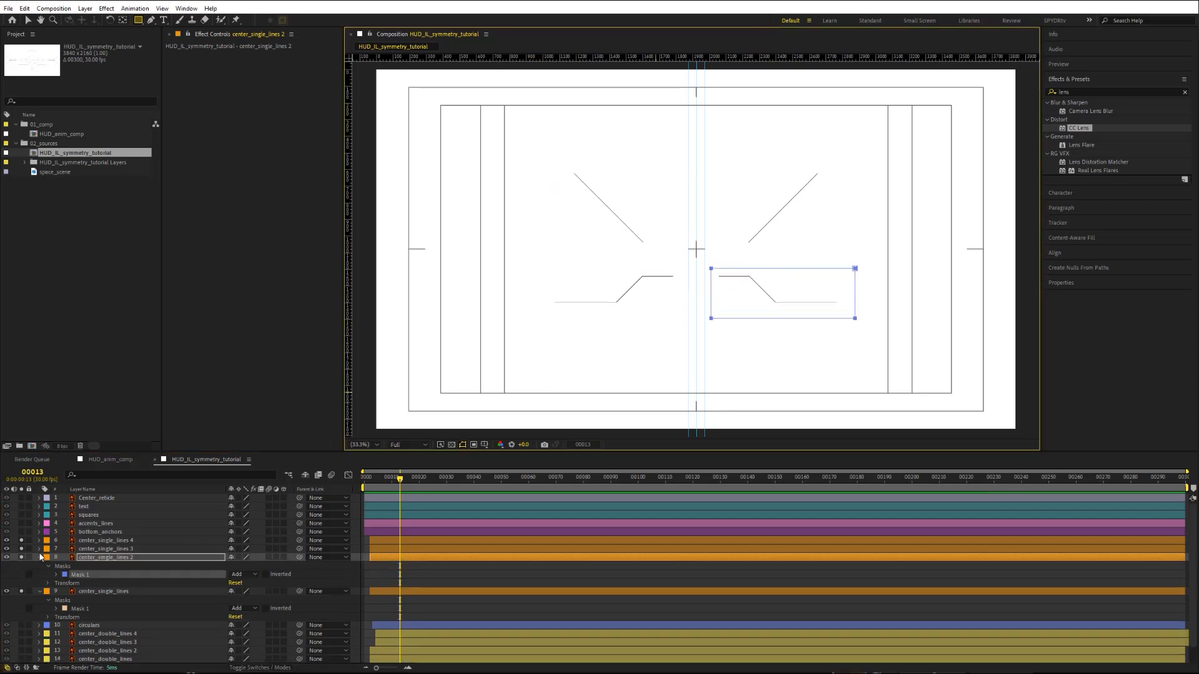
Step: Draw rectangular masks around the upper-left line on center_single_lines 3 and the upper-right line on center_single_lines 4
left_click(100, 550)
left_click_drag(558, 160, 655, 254)
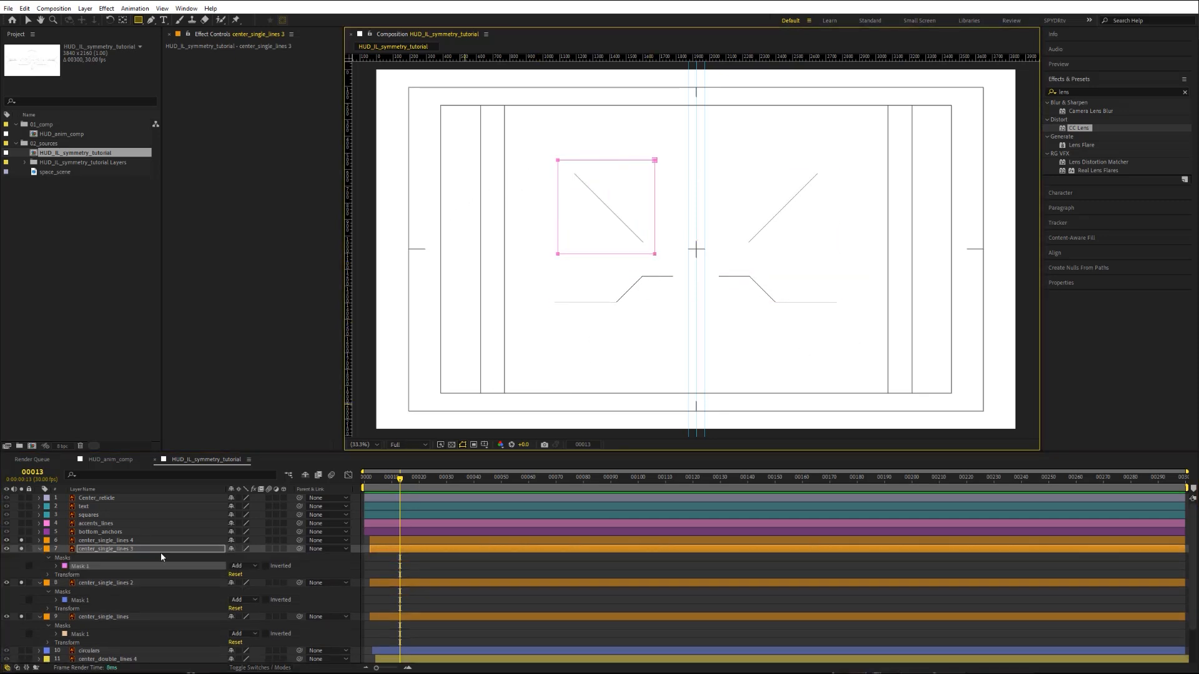
left_click(100, 540)
left_click_drag(826, 168, 749, 250)
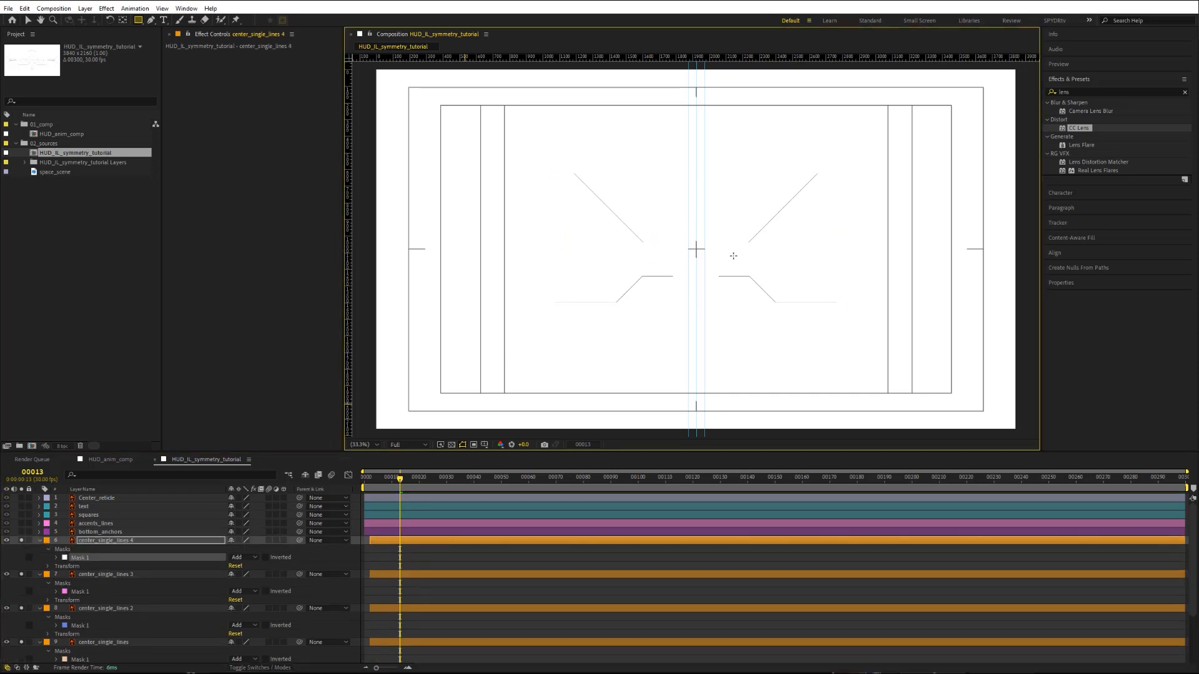
Step: Change the mask color on center_single_lines 4 to purple 8105FF
left_click(64, 558)
left_click_drag(131, 373, 122, 267)
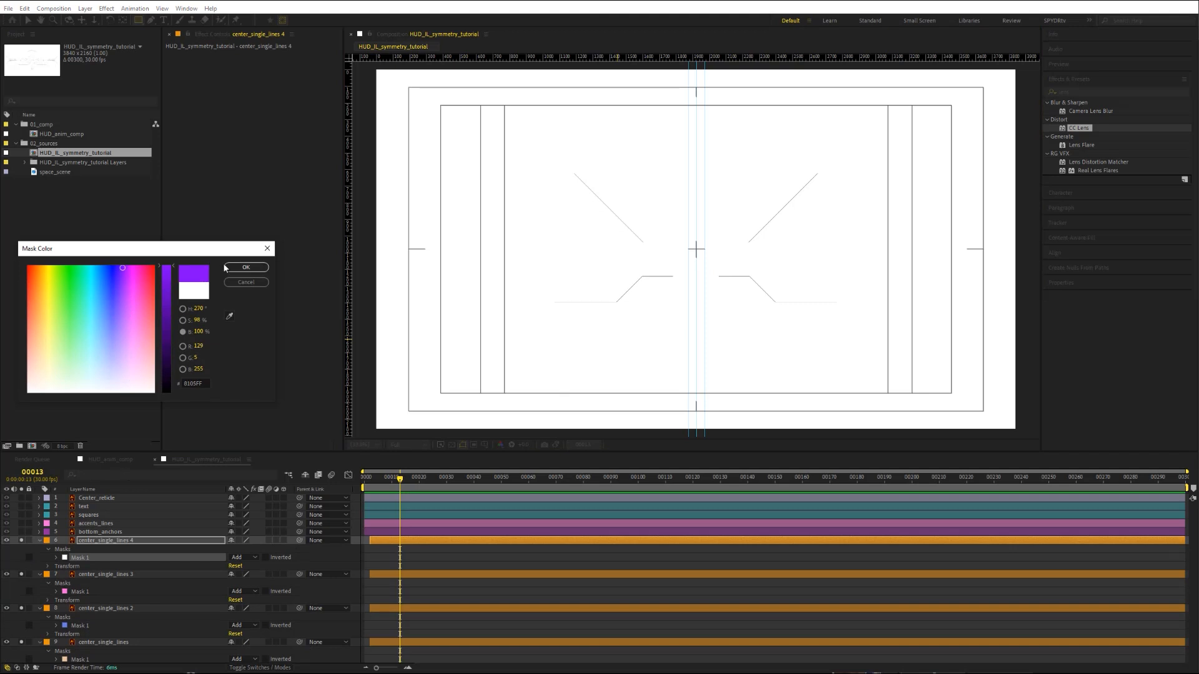
left_click(245, 269)
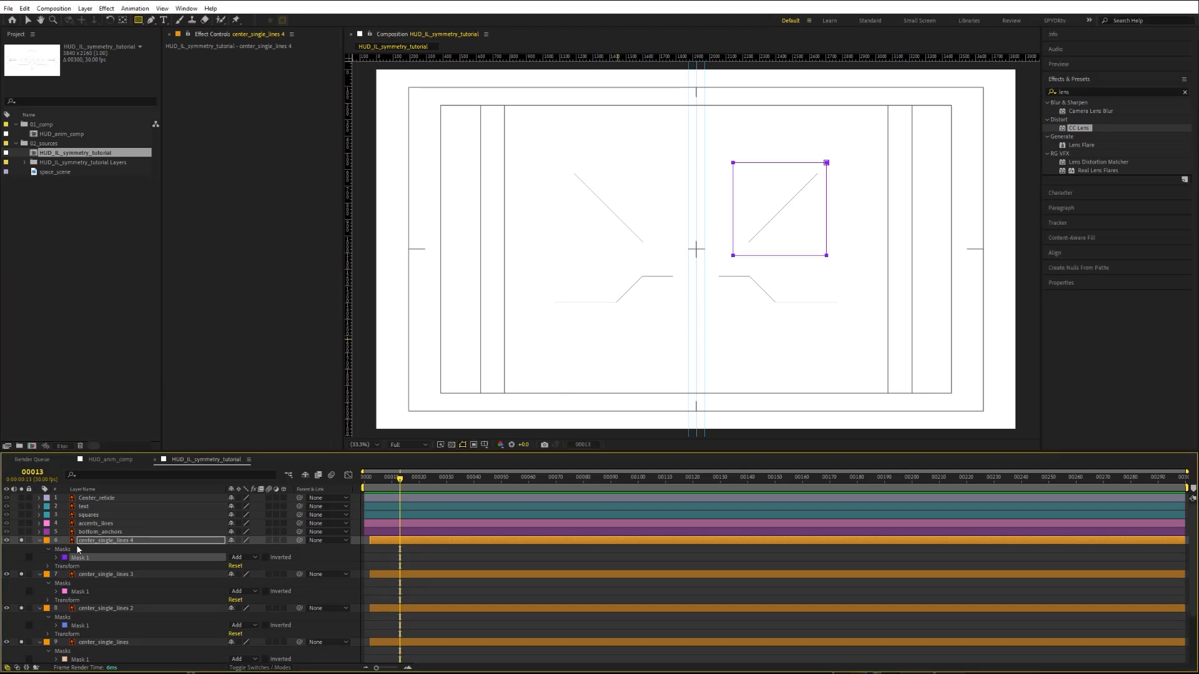
Step: Reveal the Position properties of all four center_single_lines layers and trim their in points to frame 6
left_click(88, 643, "shift")
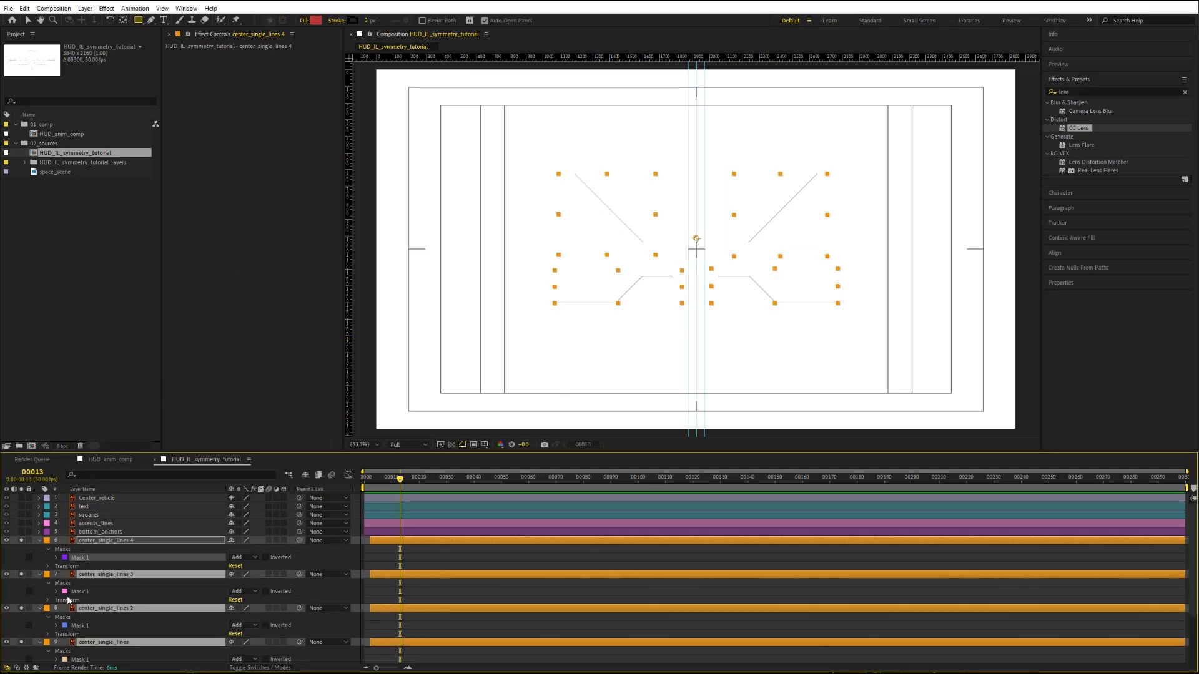
key("p")
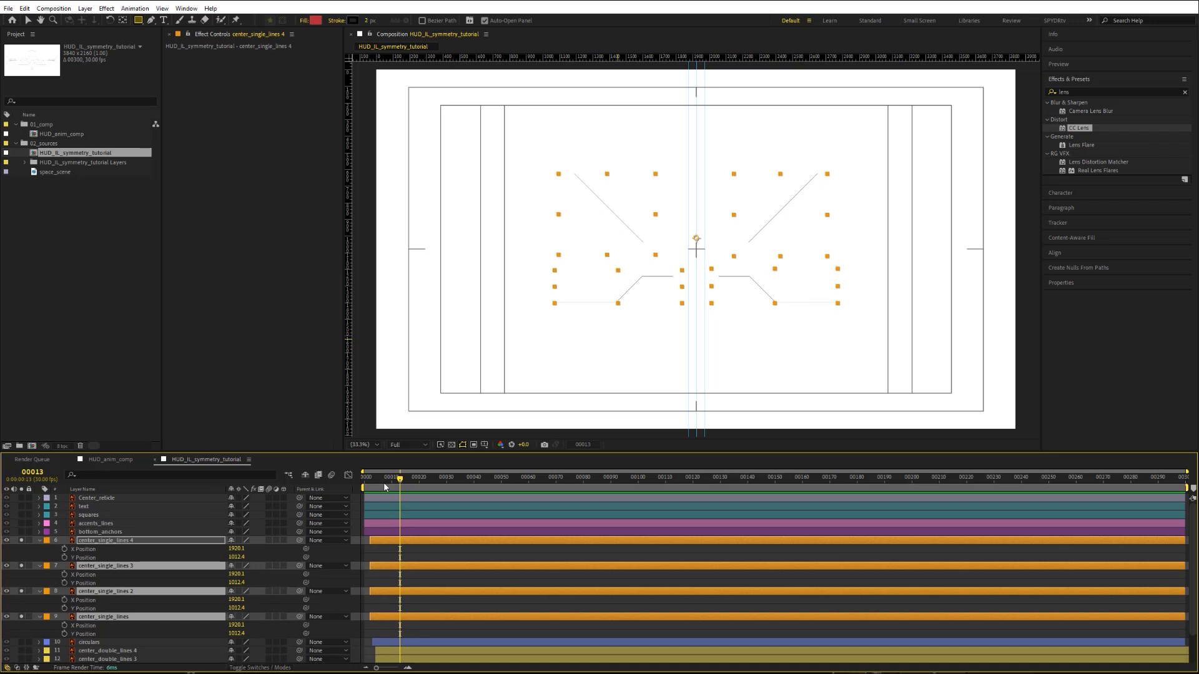
left_click_drag(374, 481, 381, 480)
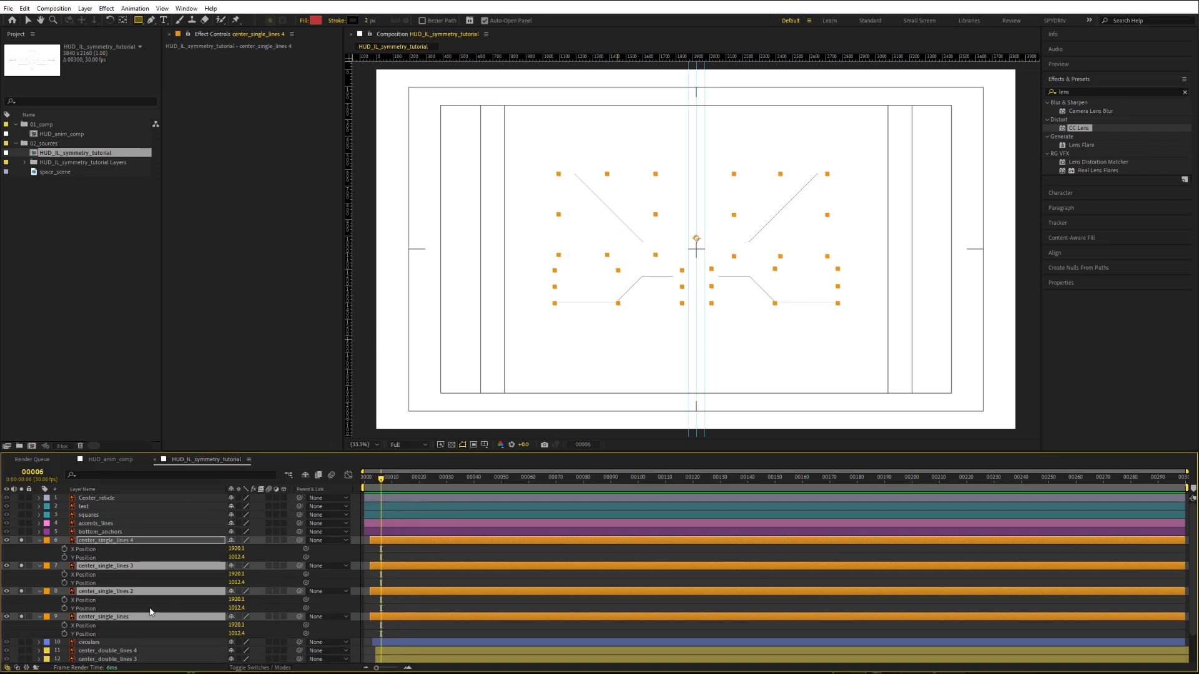
left_click(148, 541)
key("alt+bracketleft")
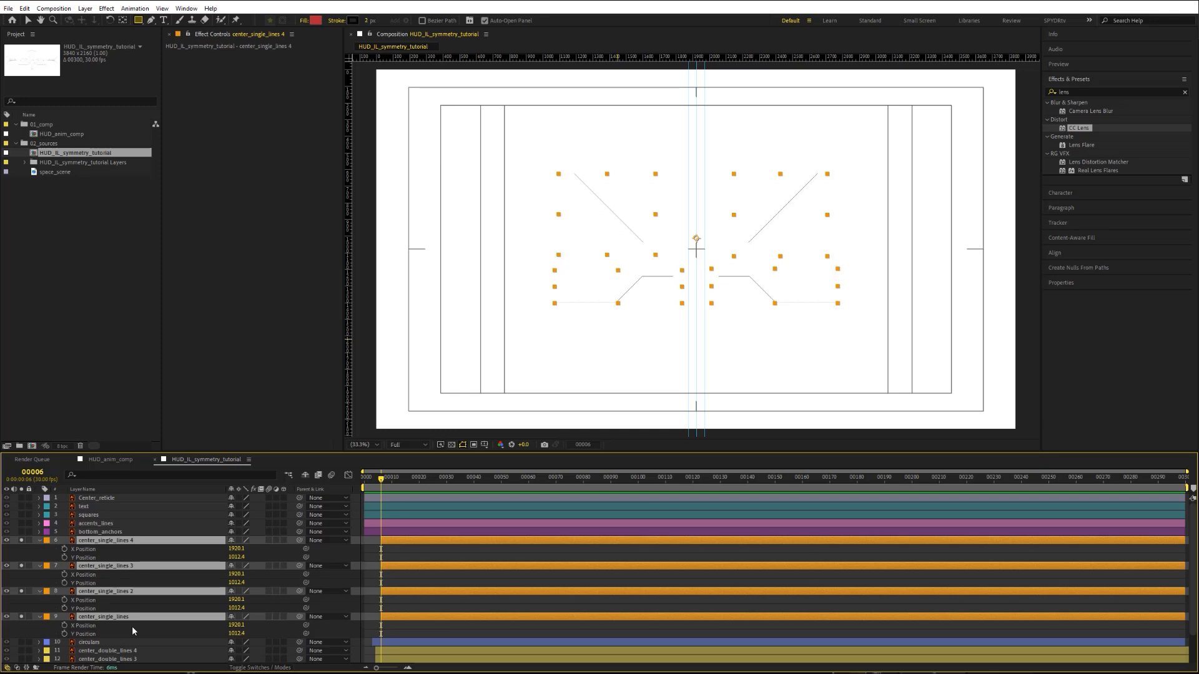
Step: Add X Position keyframes at frames 6 and 14 on all four center_single_lines layers, applying Easy Ease In at frame 14
left_click(65, 550)
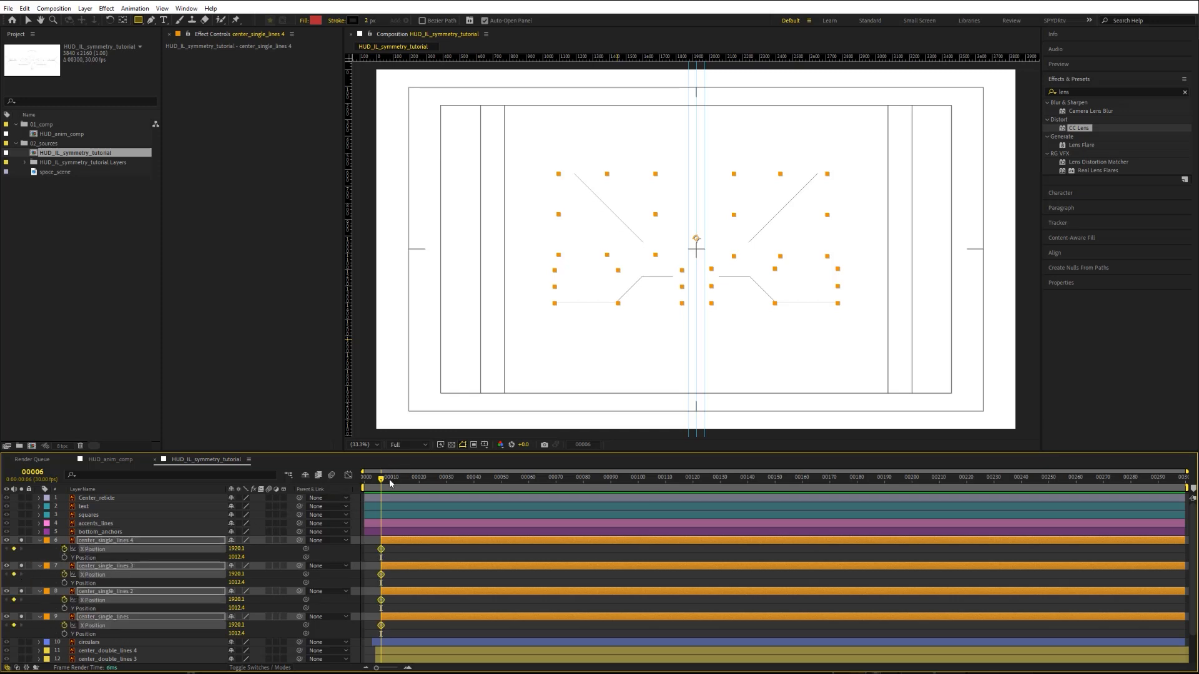
left_click_drag(384, 481, 407, 487)
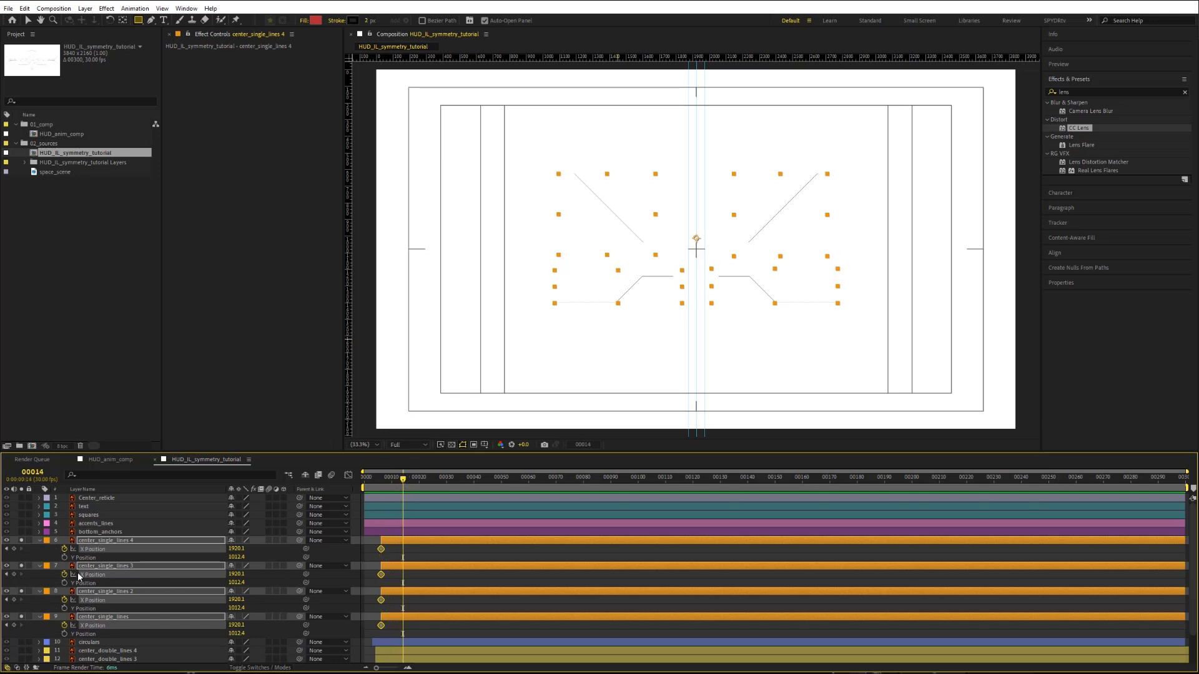
left_click(14, 549)
right_click(403, 627)
mouse_move(456, 620)
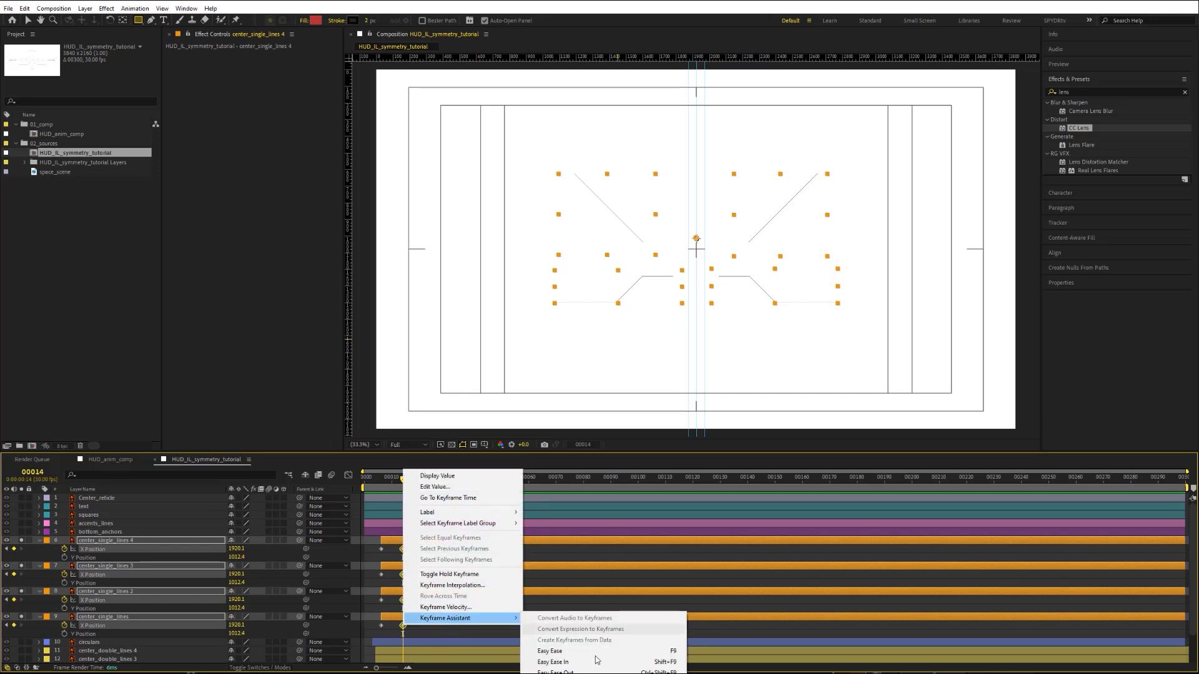
left_click(582, 664)
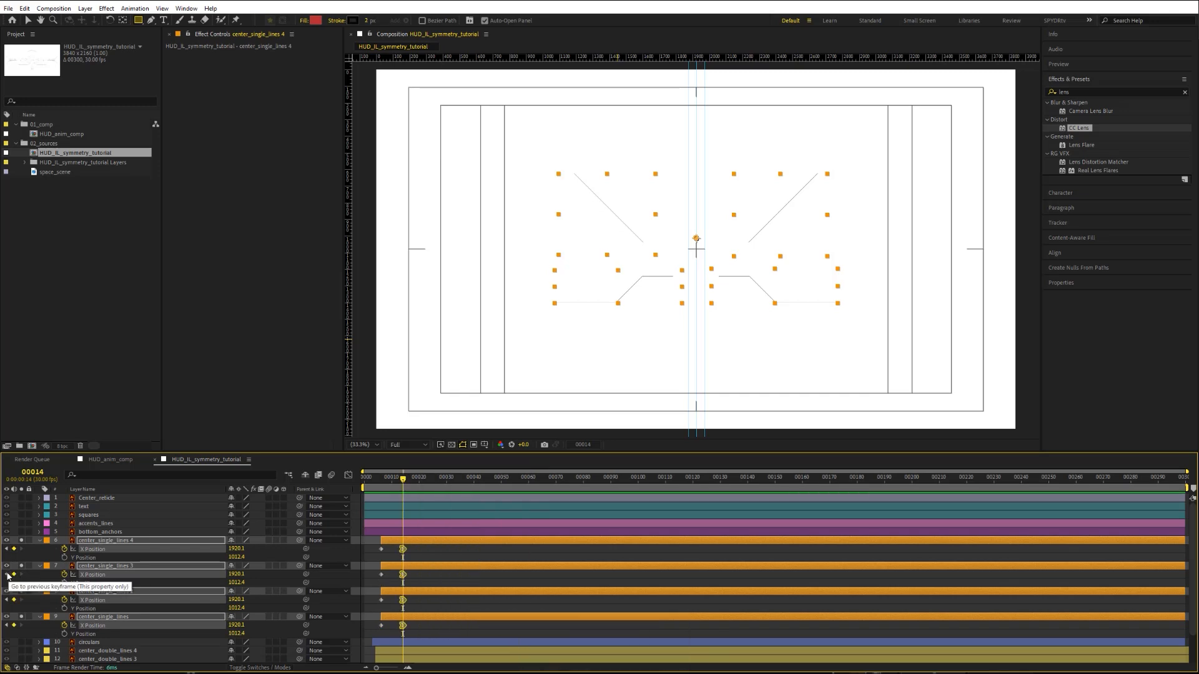
Step: At frame 6, move center_single_lines outward to X about 1632 and center_single_lines 2 outward to X about 2214
left_click(7, 574)
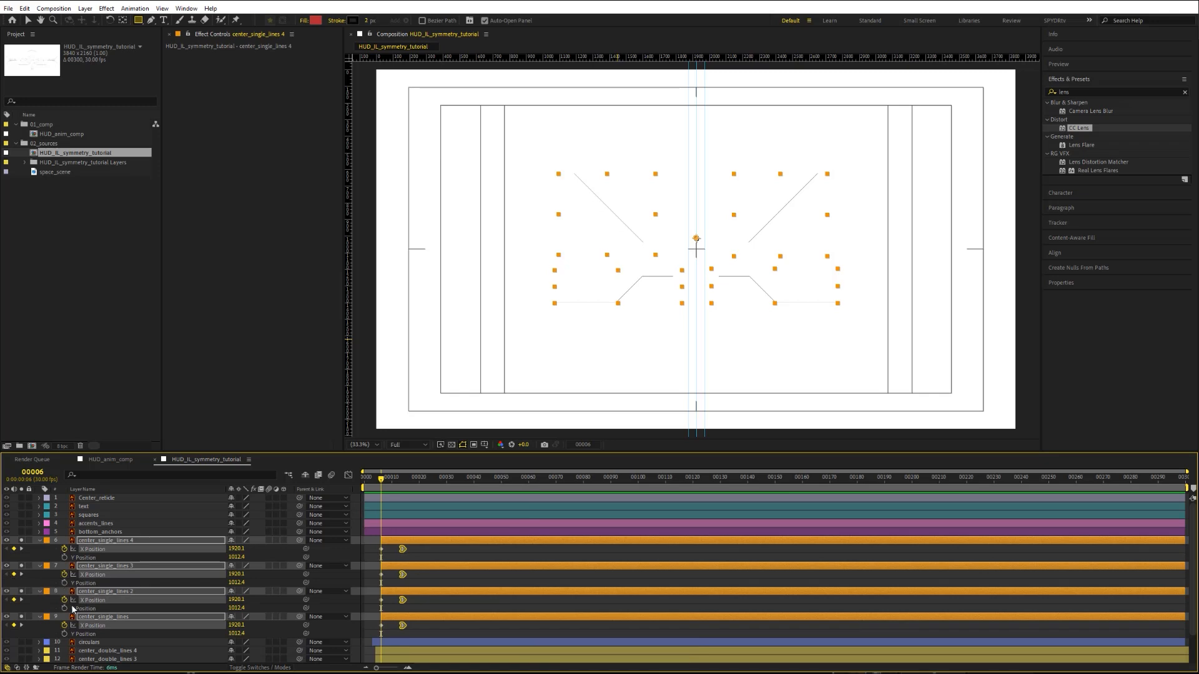
left_click(87, 617)
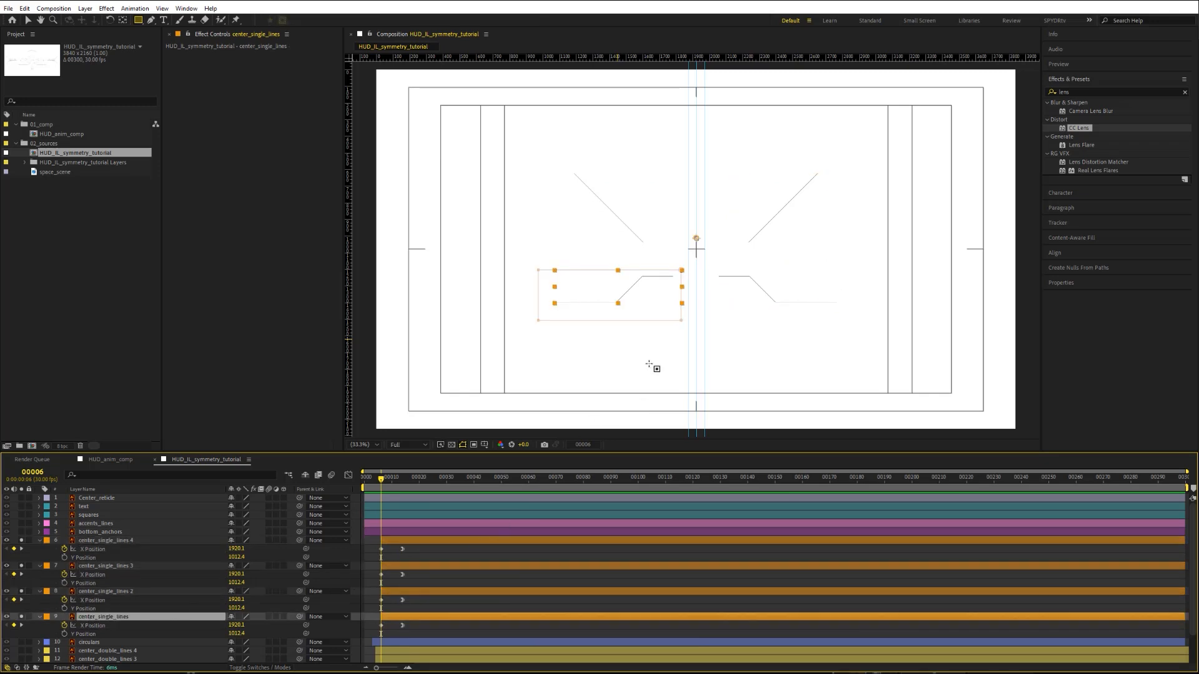
key("v")
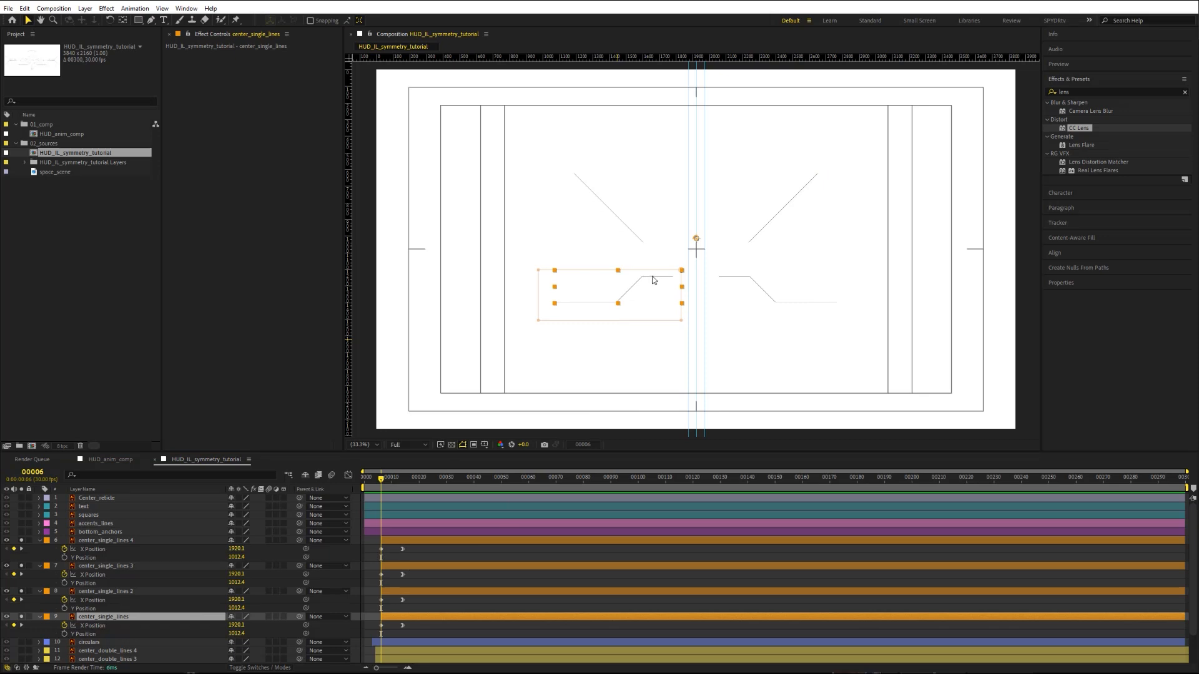
left_click_drag(651, 277, 603, 285)
left_click(99, 591)
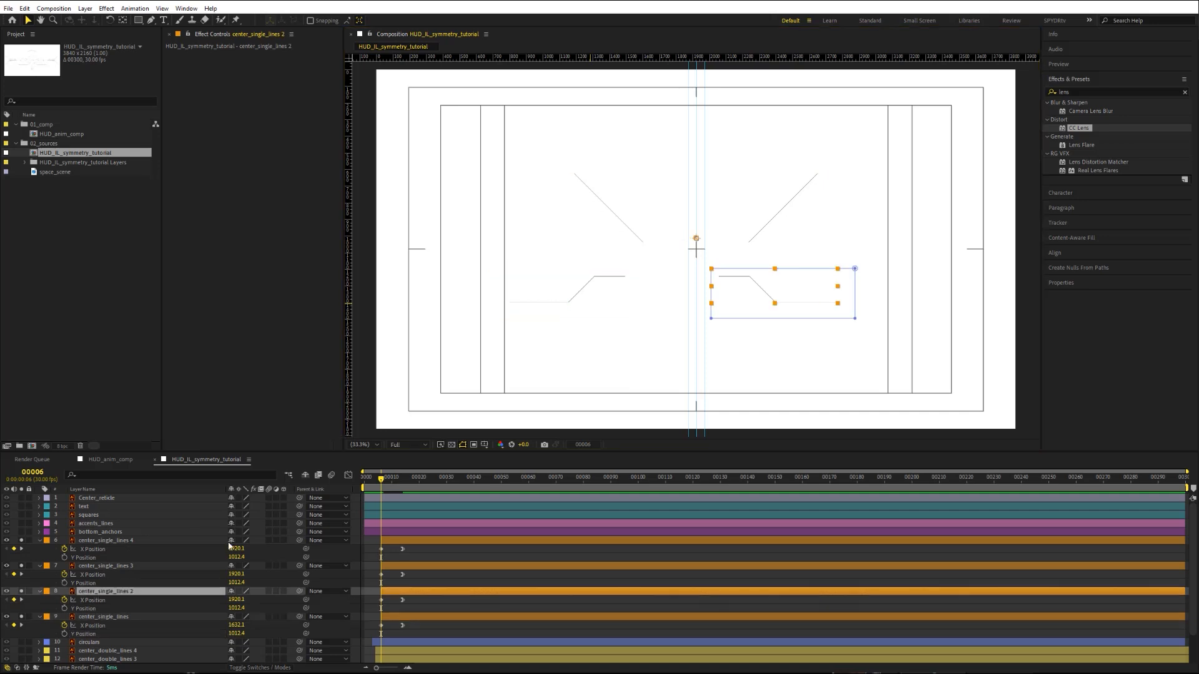
left_click_drag(768, 300, 815, 304)
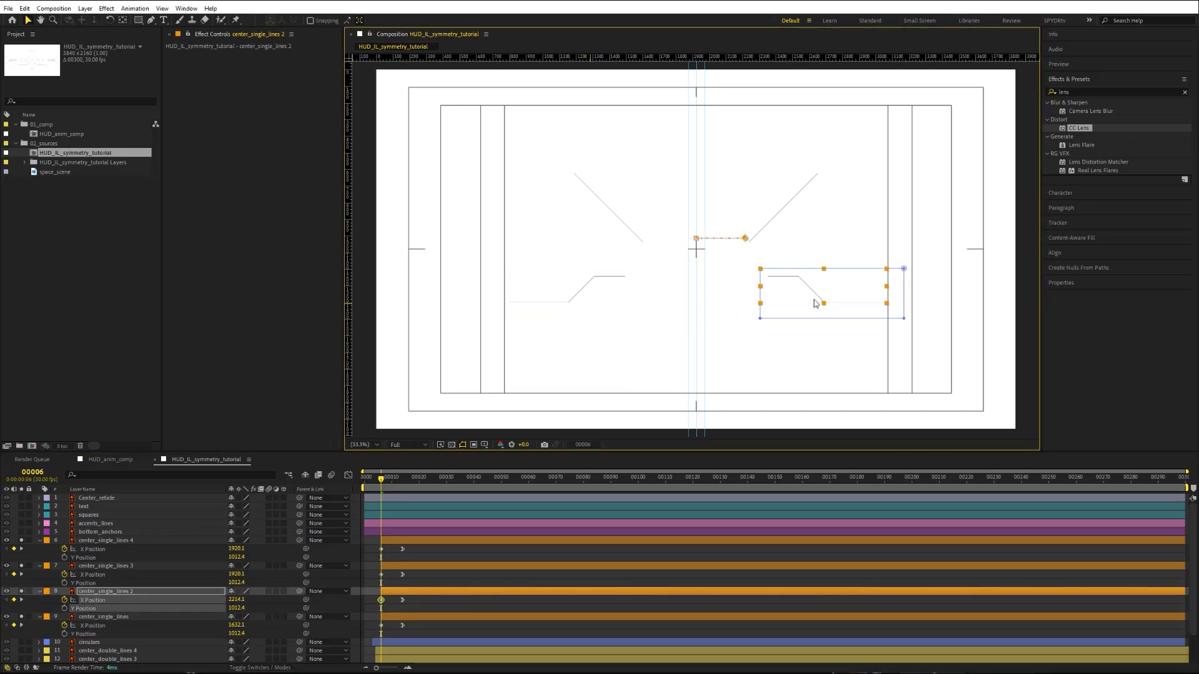
Step: At frame 6, move center_single_lines 3 and center_single_lines 4 inward toward the center, to X about 2169 and 1650
left_click(93, 569)
left_click_drag(617, 237, 672, 233)
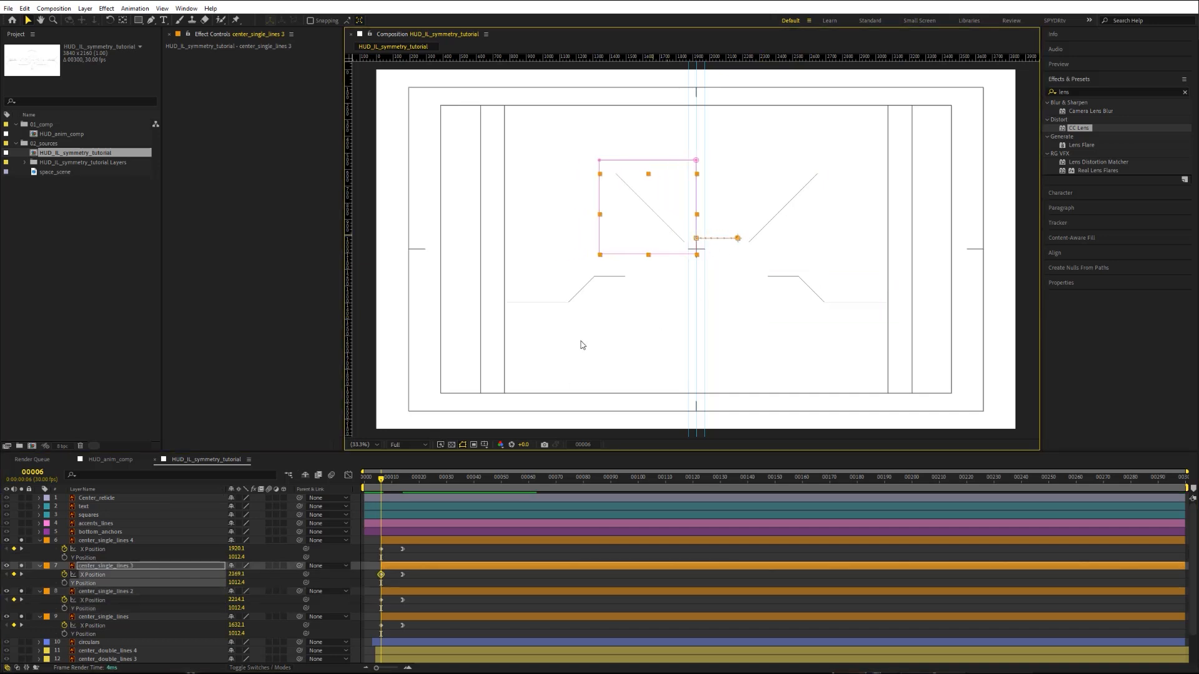
left_click(130, 541)
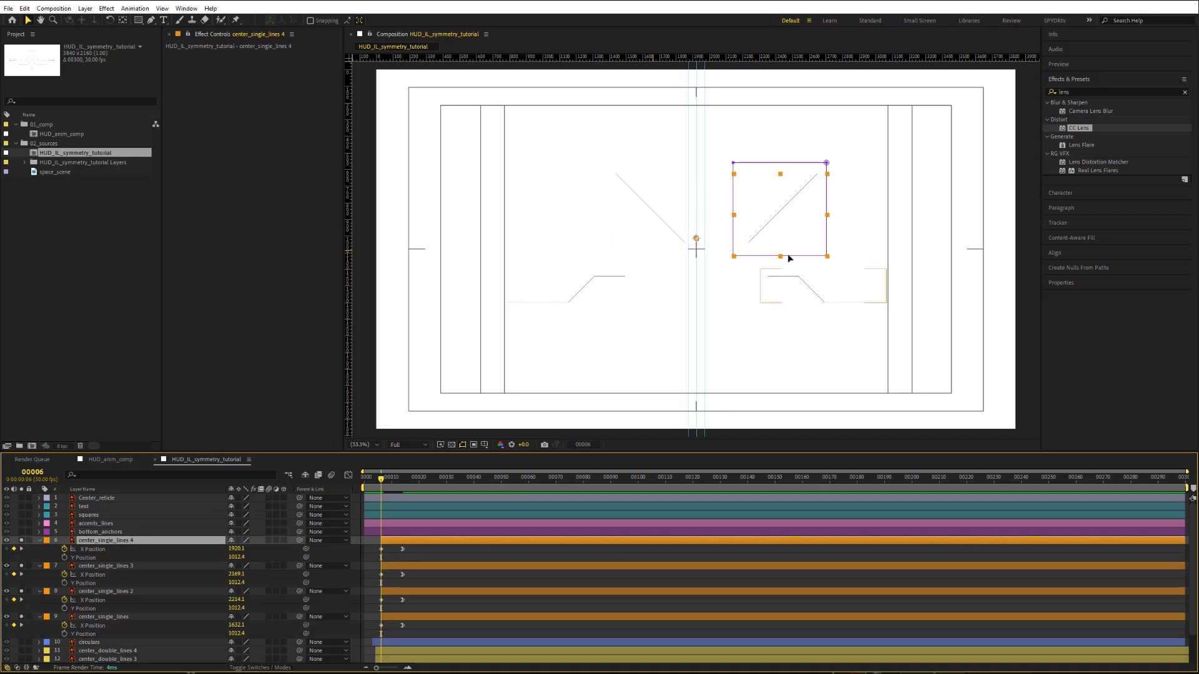
left_click_drag(774, 228, 733, 231)
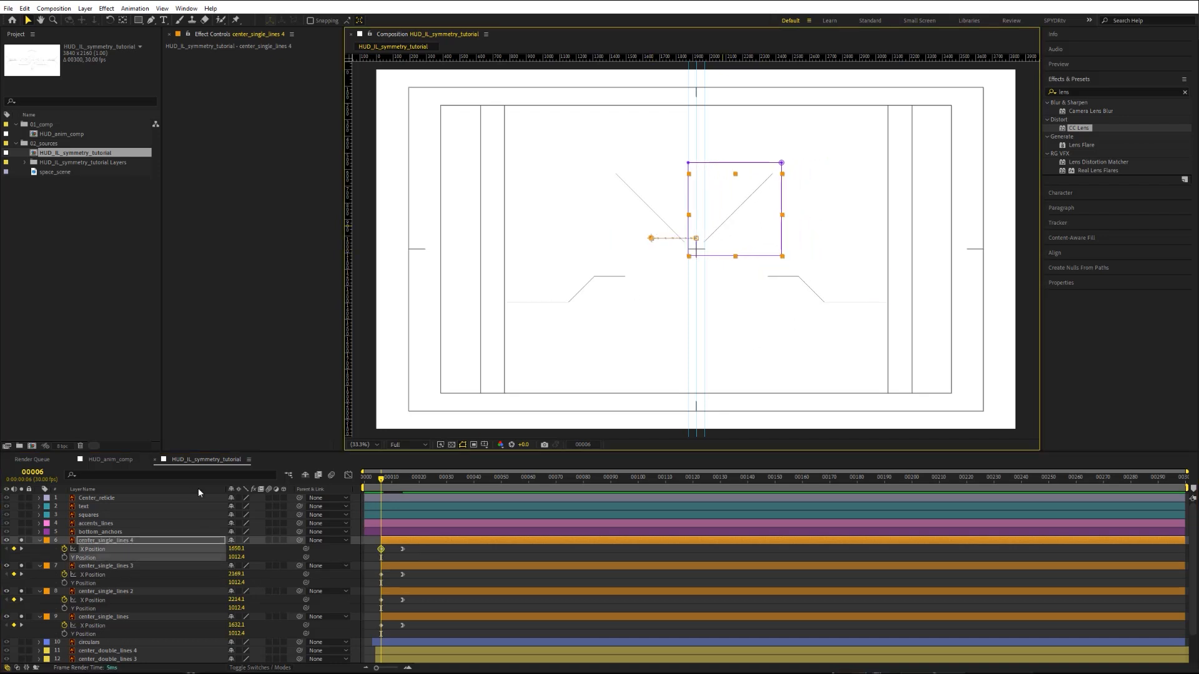
Step: Nudge center_single_lines 3 further inward at frame 6 to X Position 2196.1 to balance its mirrored line
left_click(133, 567)
key("shift+Right")
key("shift+Right")
key("shift+Right")
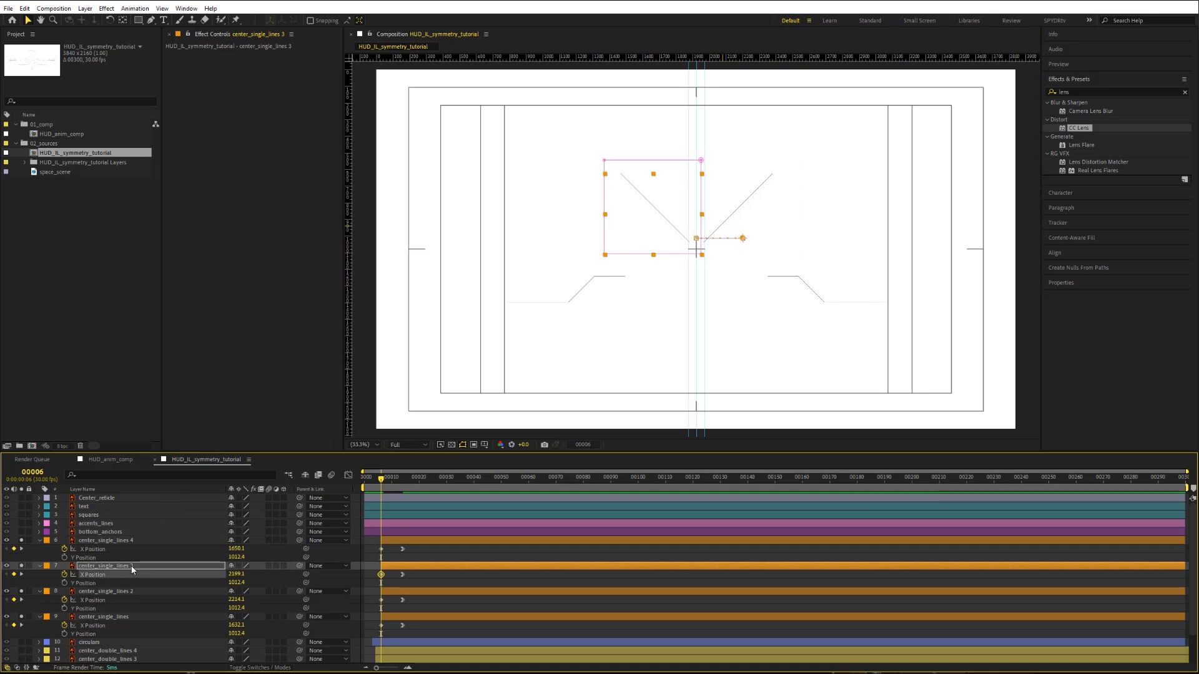
key("Left")
key("Left")
key("Left")
Step: Keyframe the Opacity of all four center_single_lines layers at 0% on frame 6
left_click(107, 541)
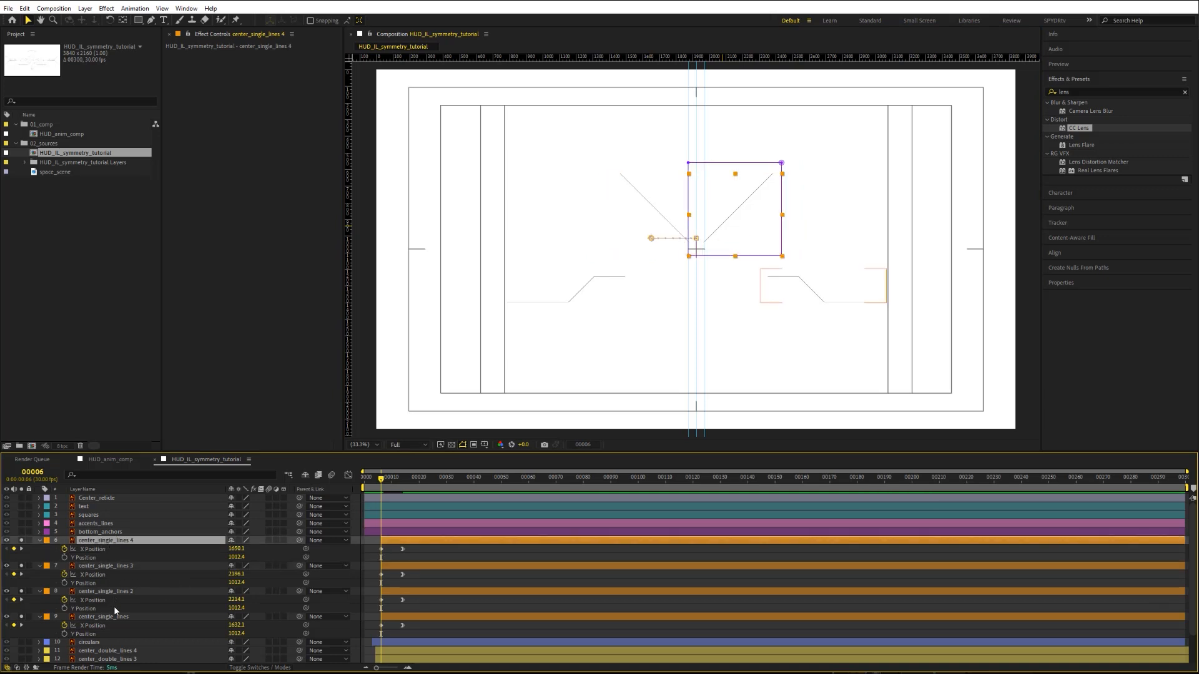
left_click(112, 617, "shift")
key("t")
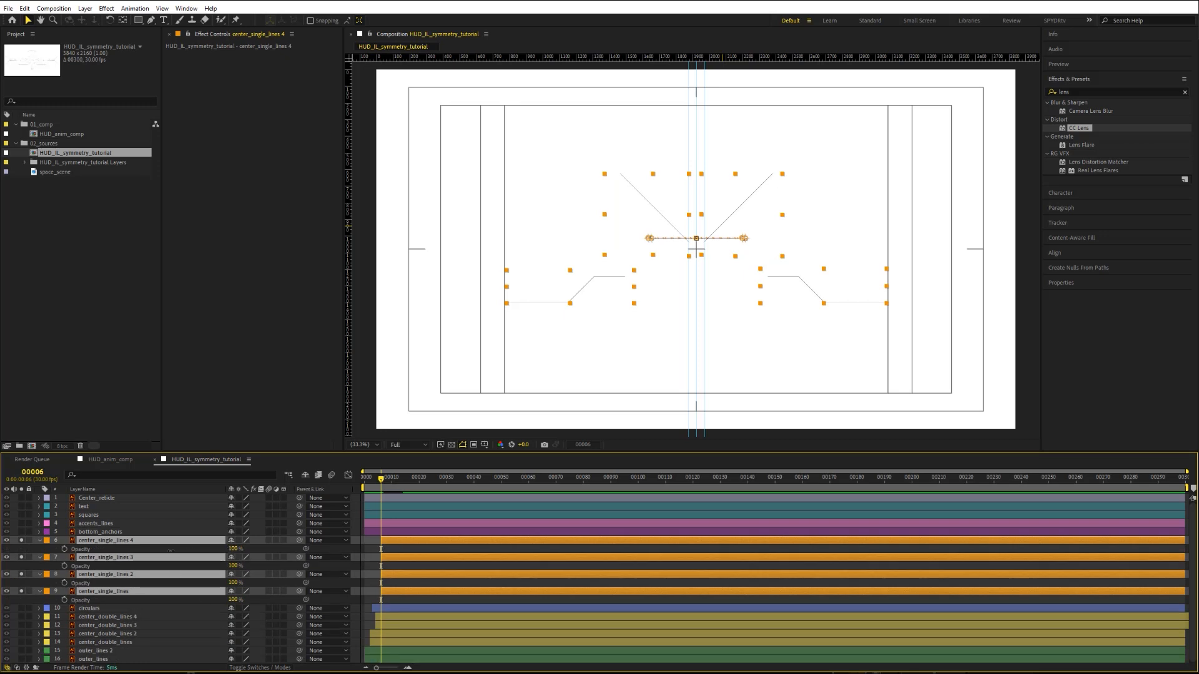
left_click_drag(232, 549, 100, 557)
left_click(64, 549)
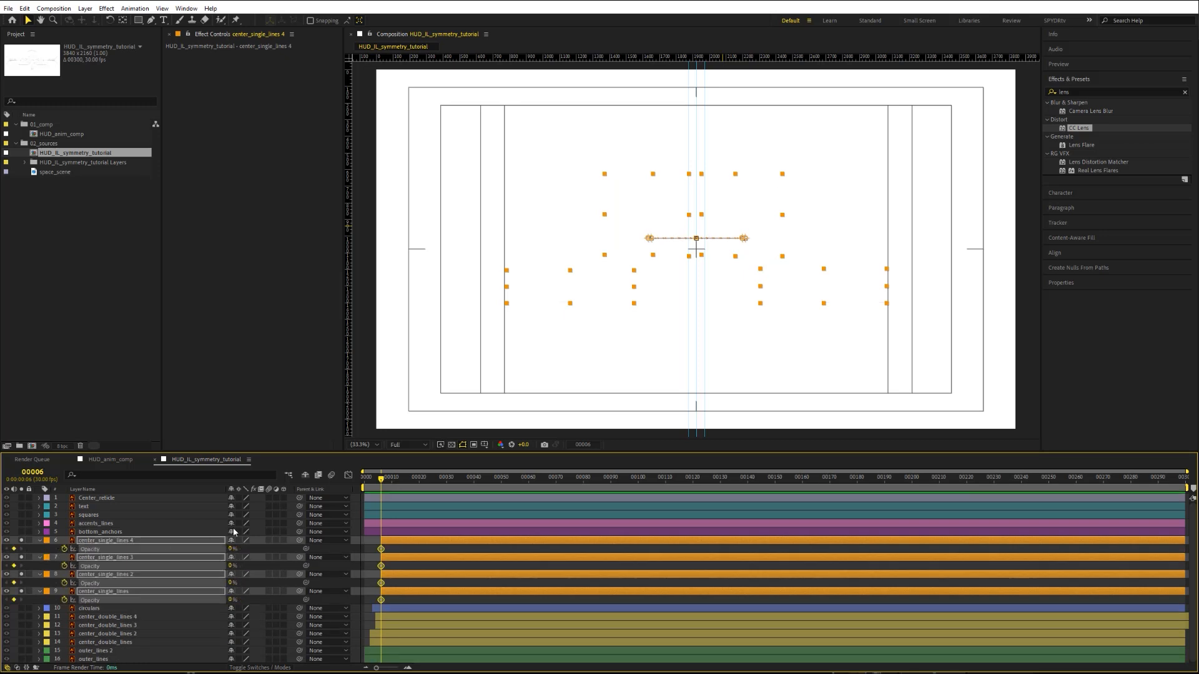
Step: Set the Opacity of the four center_single_lines layers to 100% at frame 9 and ease those keyframes
key("Page_Down")
key("Page_Down")
key("Page_Down")
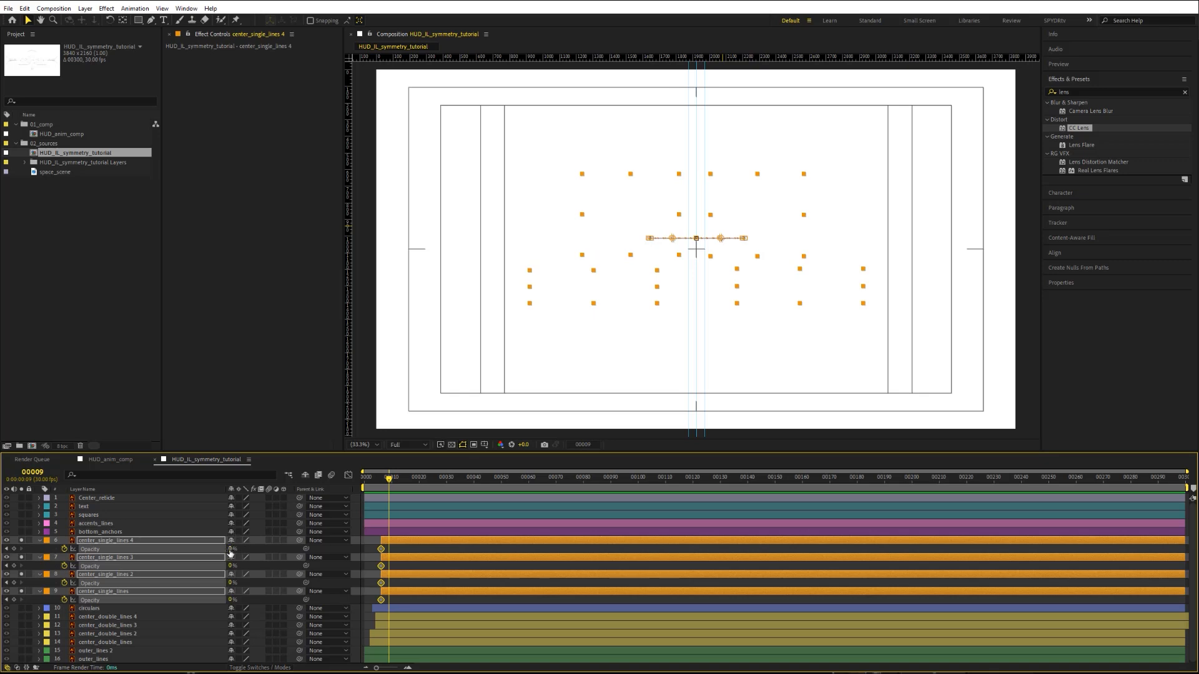
left_click_drag(230, 552, 300, 552)
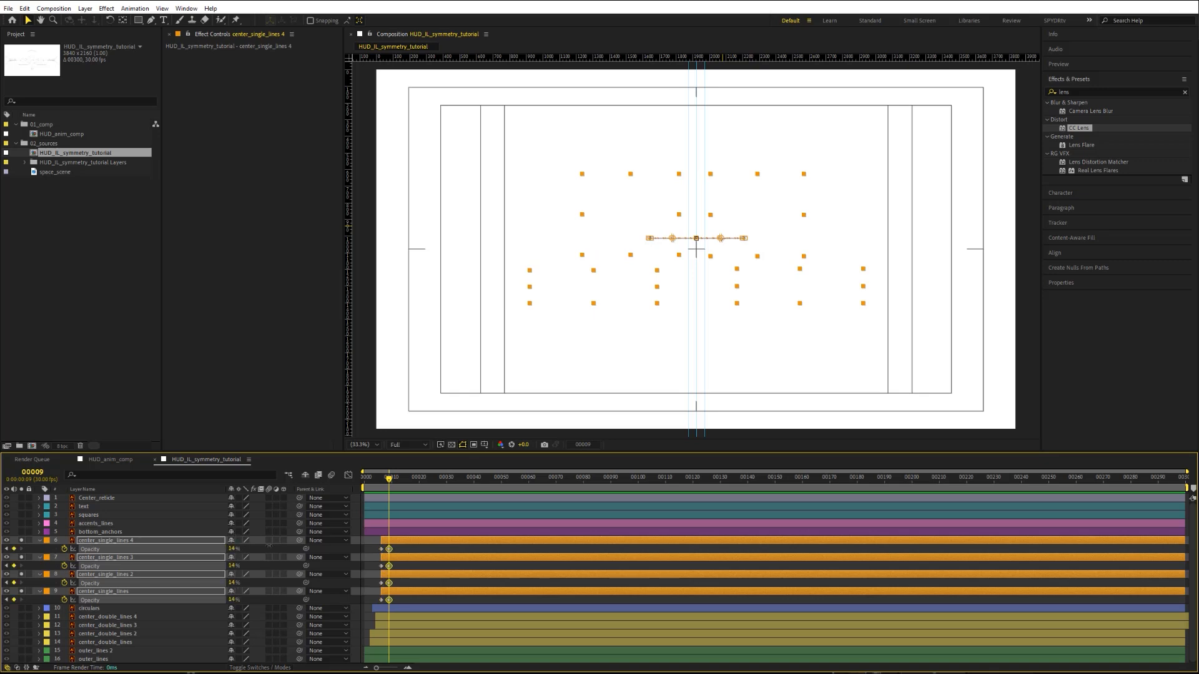
right_click(389, 601)
mouse_move(445, 598)
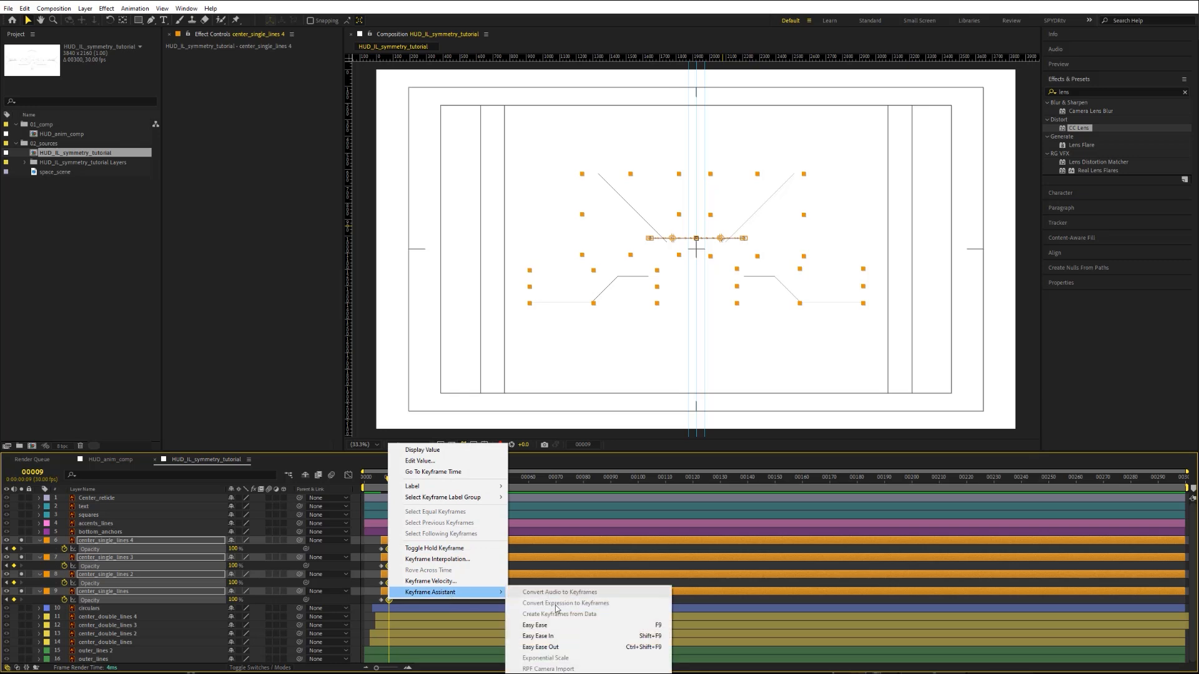
left_click(550, 620)
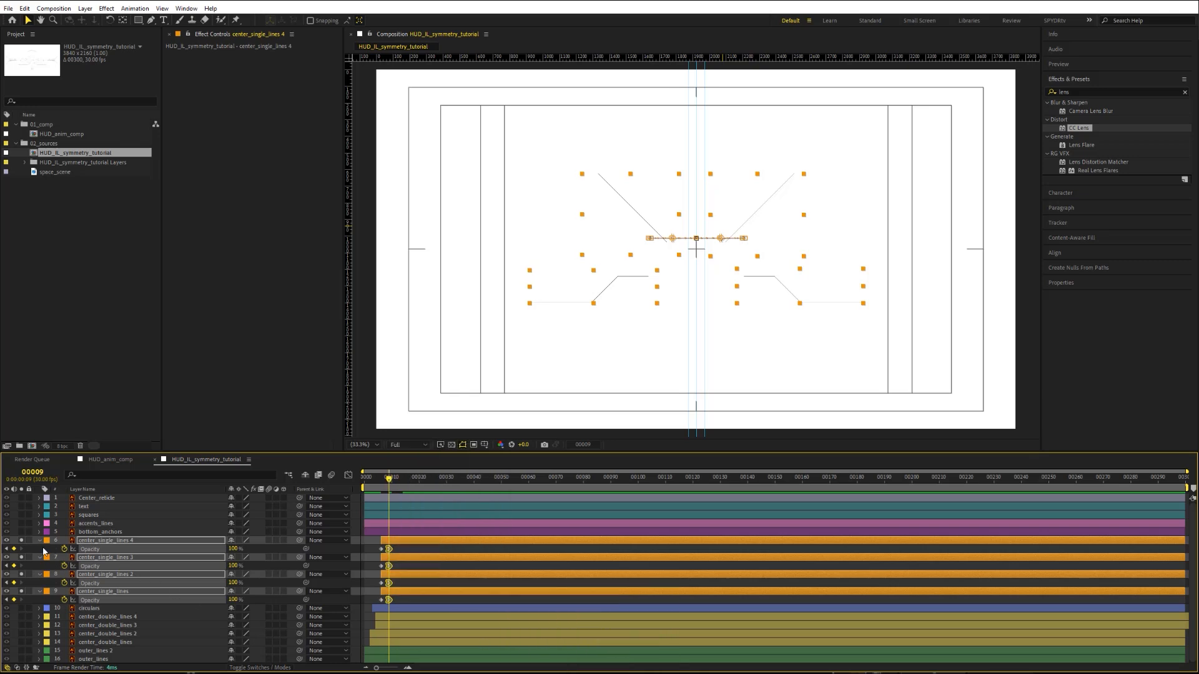
Step: Collapse the layer properties, solo the circulars and center_double_lines layers too, and scrub to frame 16 to review the combined animation
key("u")
key("F2")
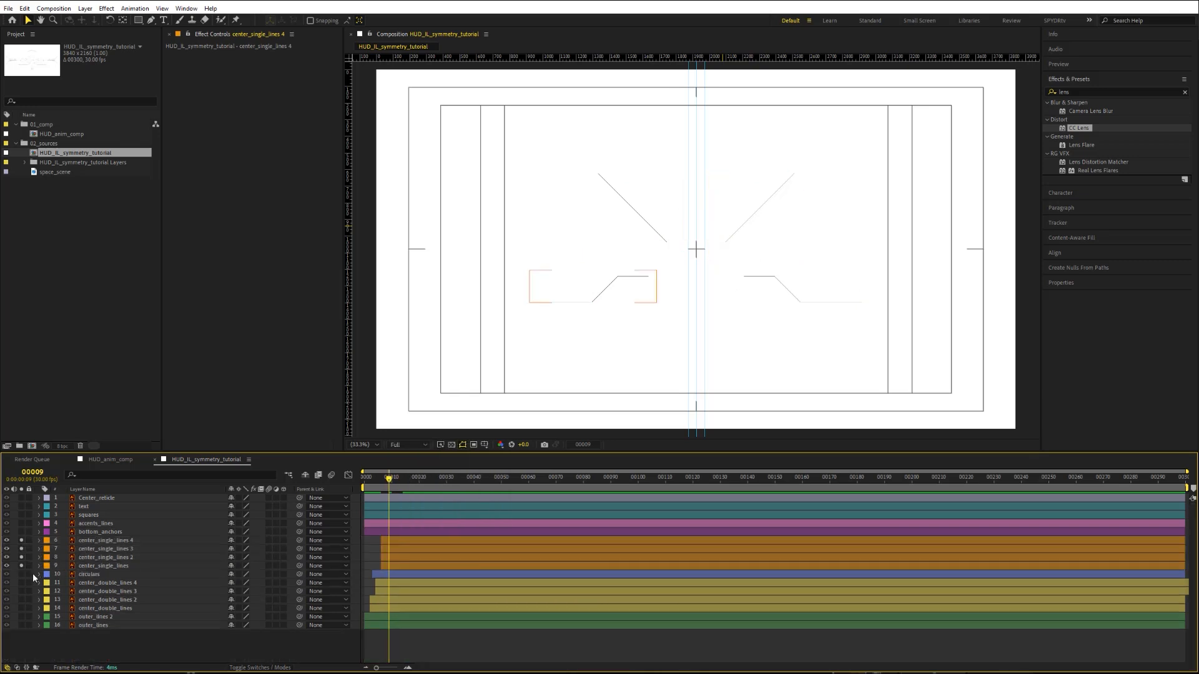
left_click_drag(21, 575, 21, 608)
mouse_move(389, 486)
left_mouse_down()
mouse_move(364, 487)
mouse_move(409, 491)
left_mouse_up()
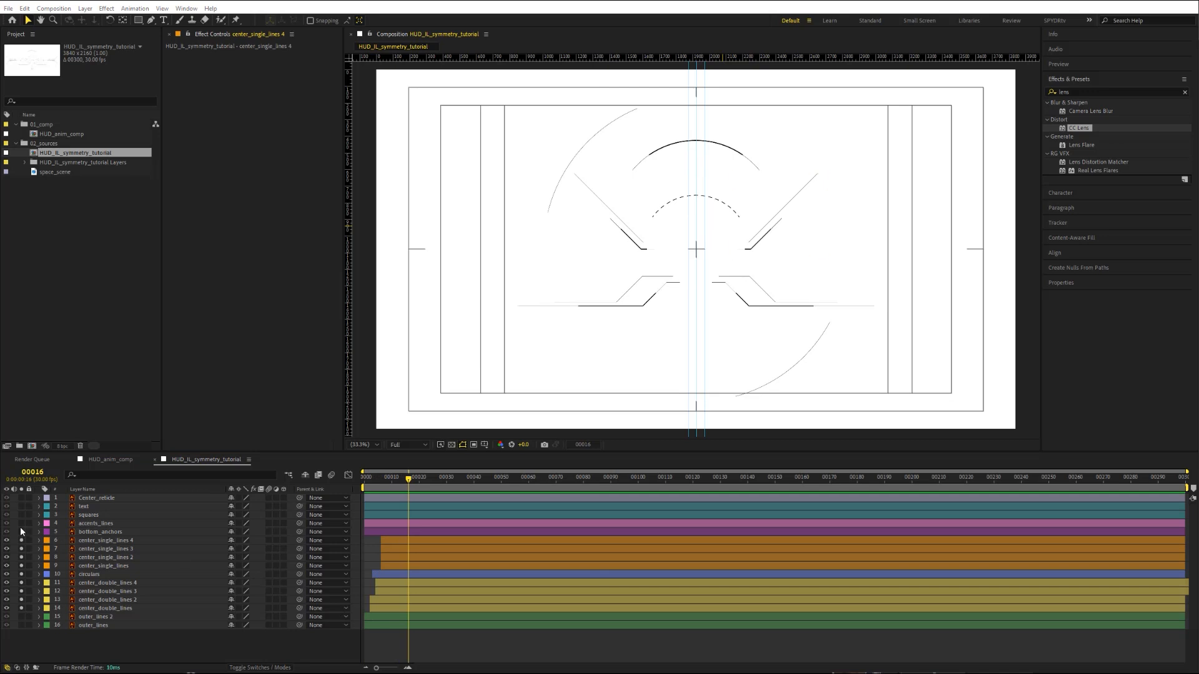
Step: Move accents_lines below the bottom_anchors layer, solo it, and trim its in point to frame 6
left_click_drag(85, 524, 61, 536)
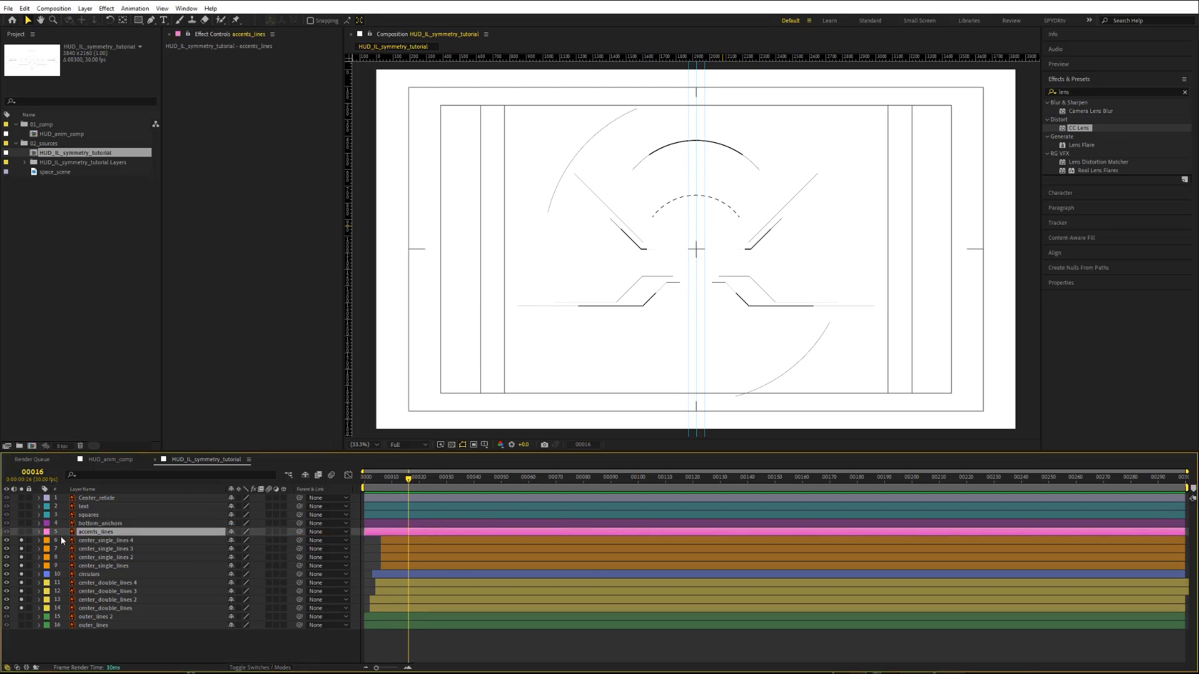
left_click(21, 531)
left_click_drag(407, 487, 382, 489)
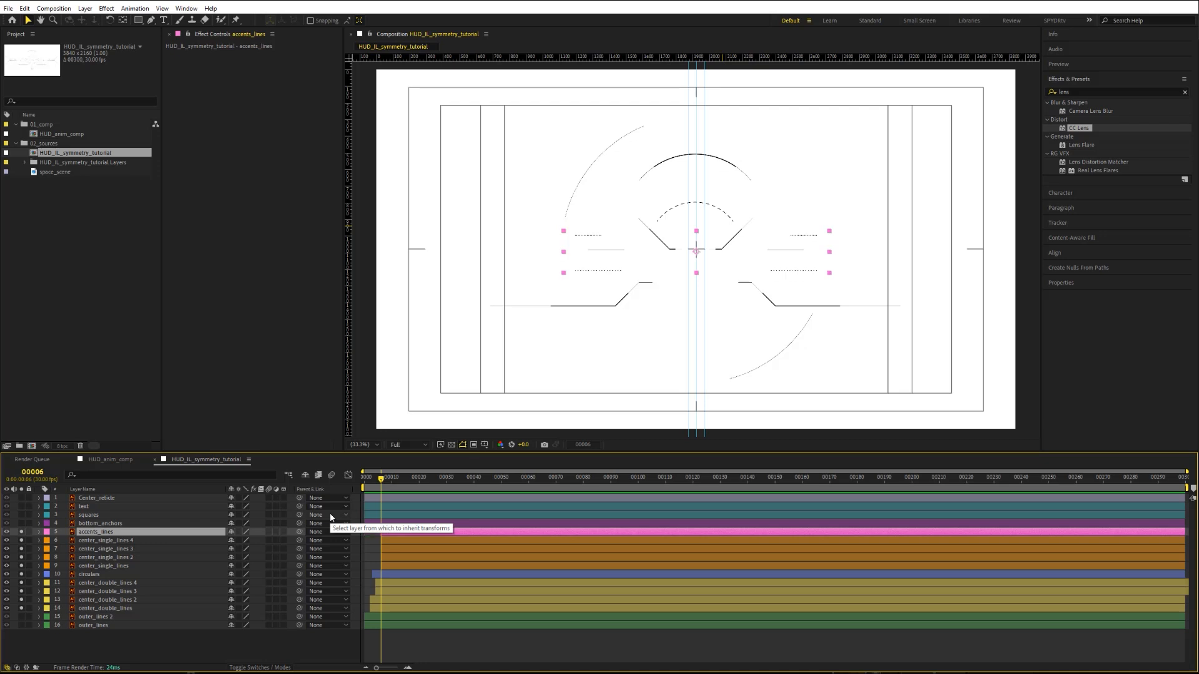
Step: Turn off solo on the center line and circulars layers and duplicate accents_lines
left_click_drag(21, 540, 14, 607)
left_click(21, 608)
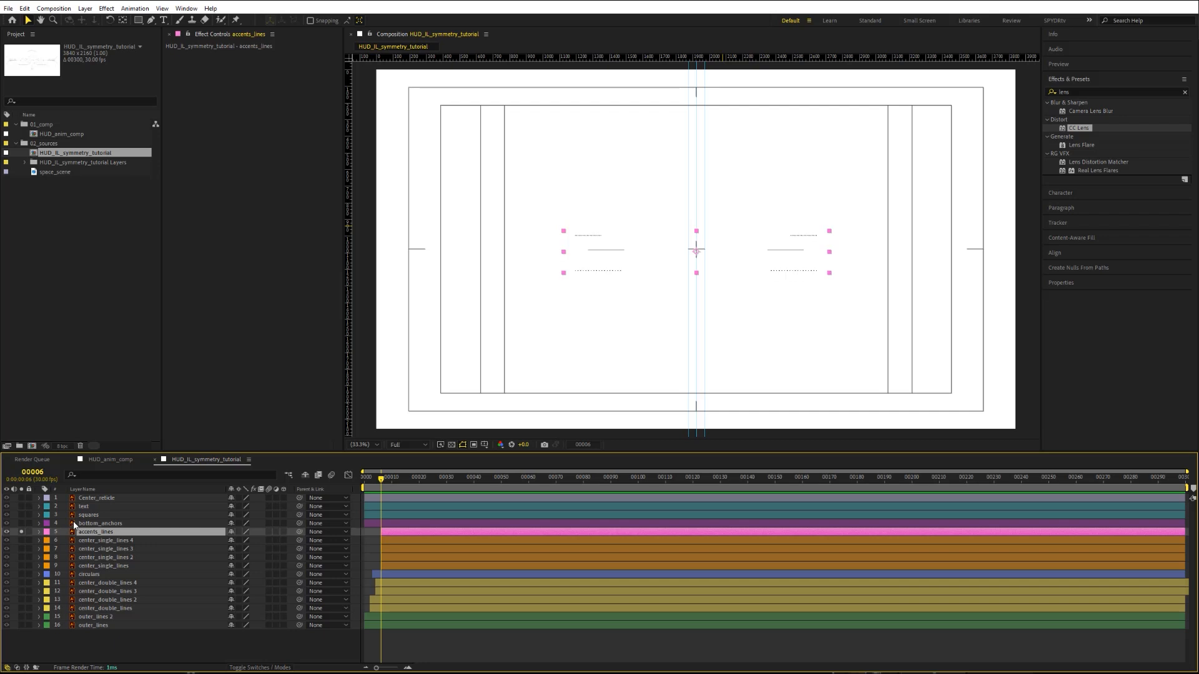
key("ctrl+d")
left_click(118, 540)
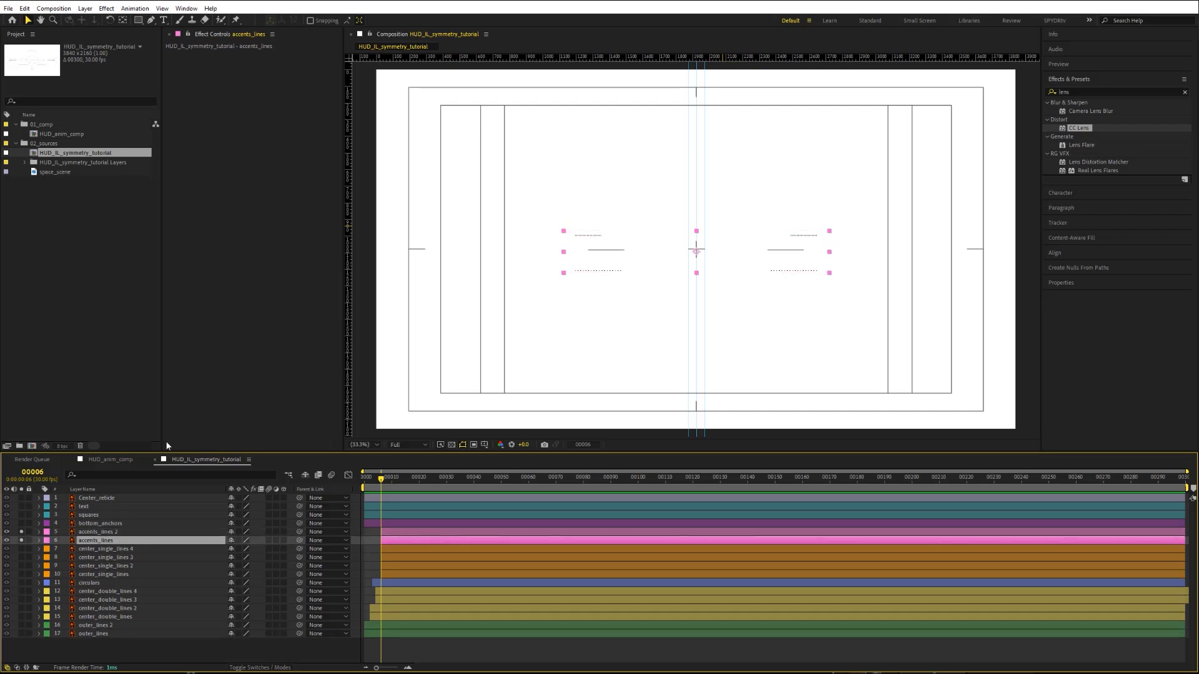
Step: Draw rectangular masks around the left accent lines on accents_lines and the right accent lines on accents_lines 2
left_click(138, 20)
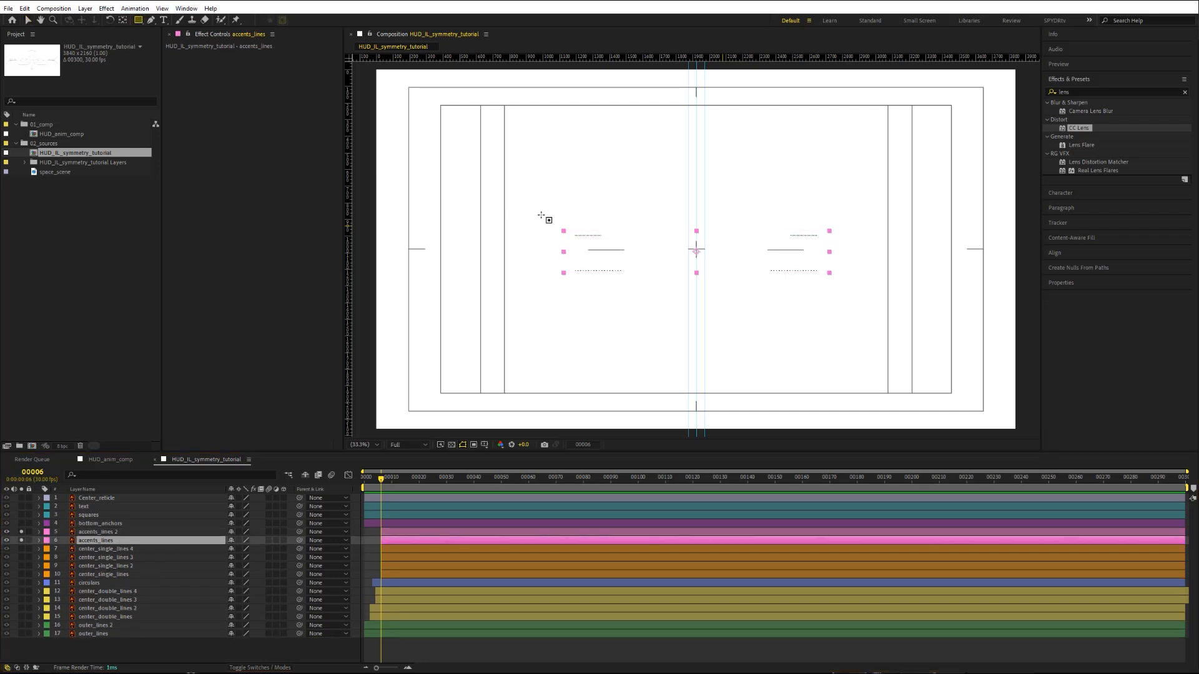
left_click_drag(540, 214, 678, 288)
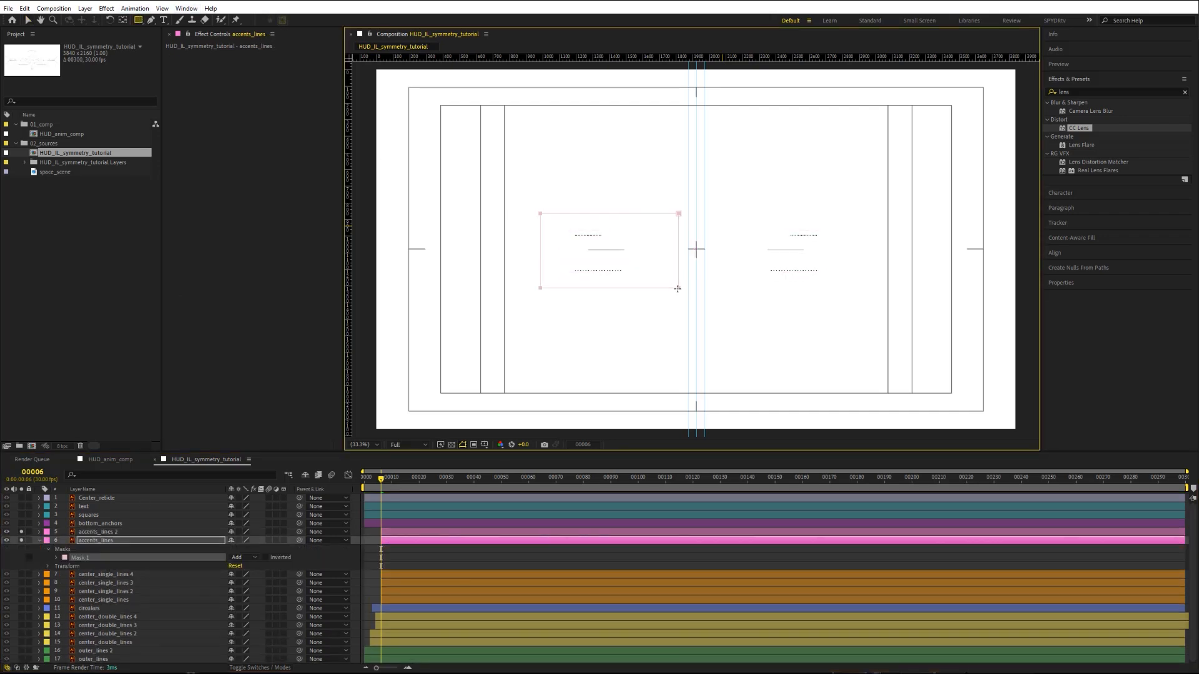
left_click(98, 532)
left_click_drag(726, 212, 853, 293)
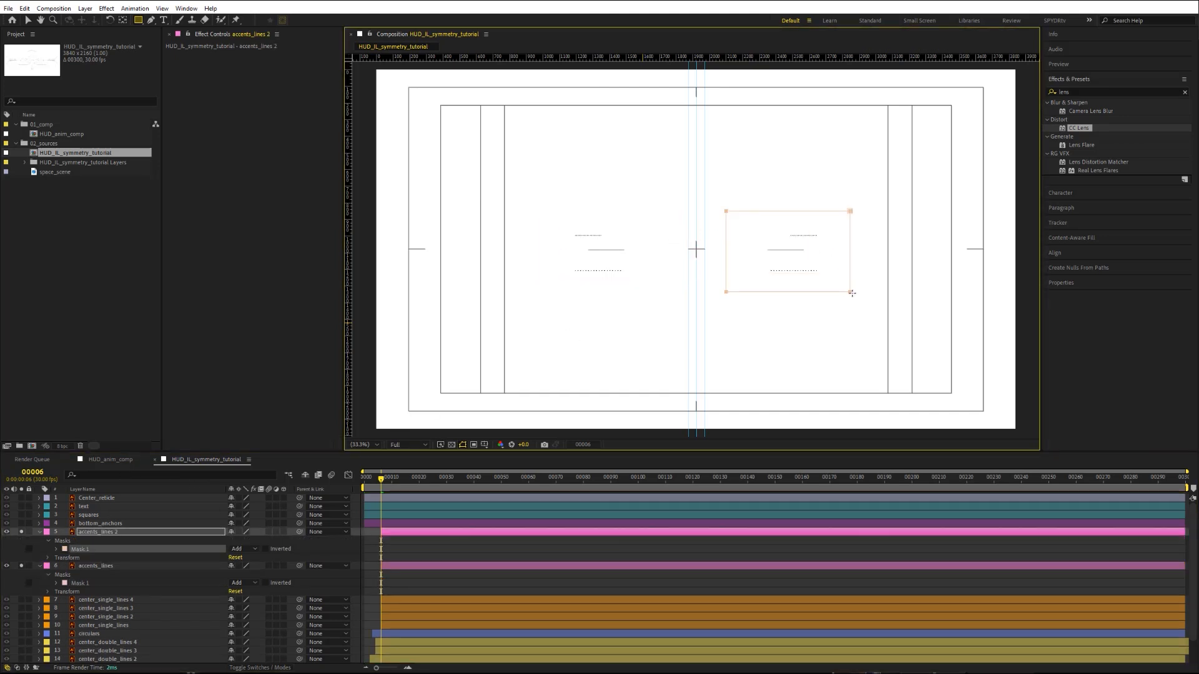
Step: Add X Position keyframes at frames 6 and 16 on both accents_lines layers, applying Easy Ease In at frame 16
left_click(97, 566, "shift")
key("p")
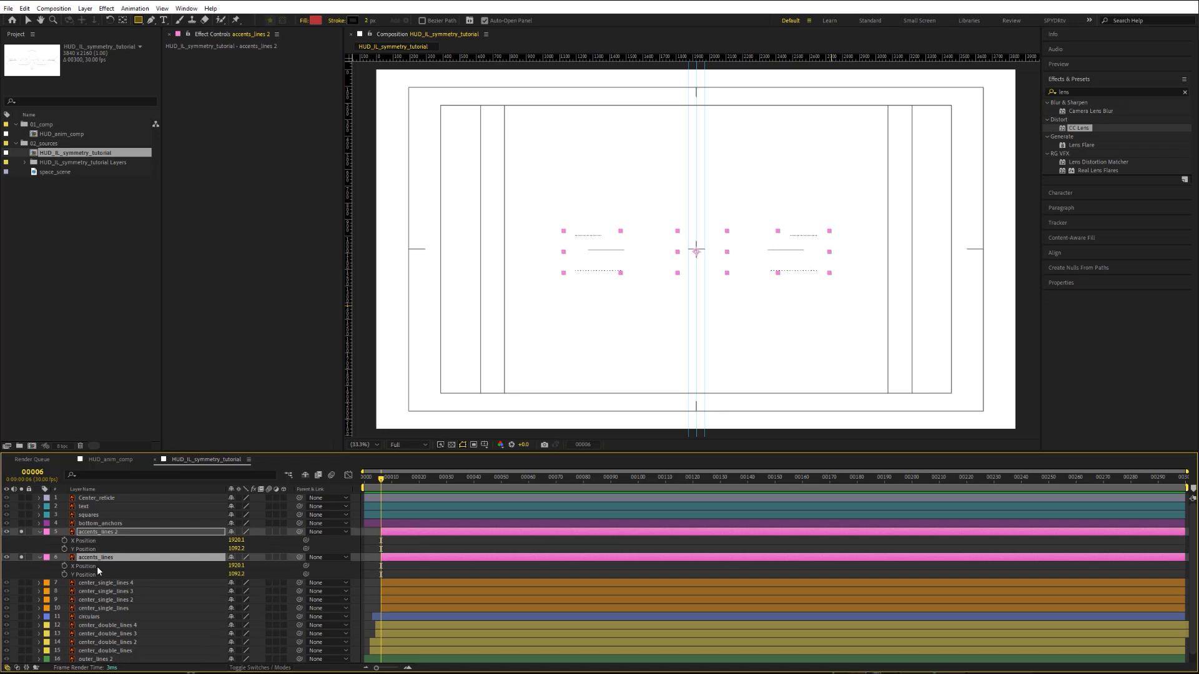
left_click(65, 540)
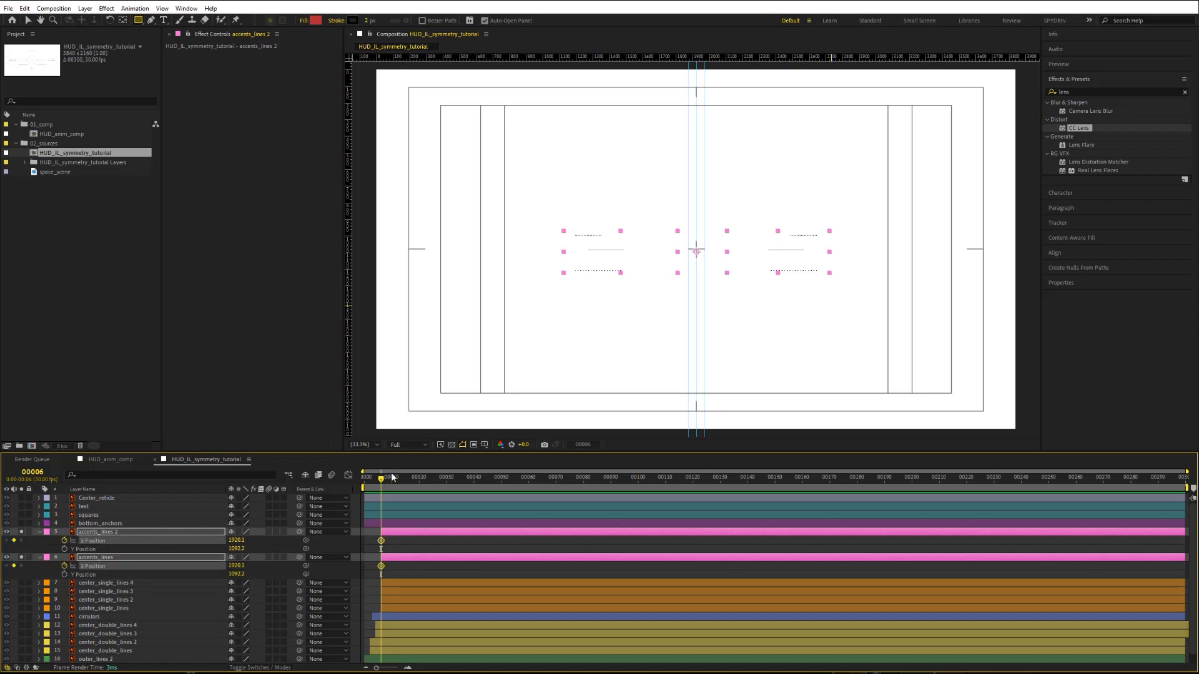
left_click_drag(388, 478, 405, 480)
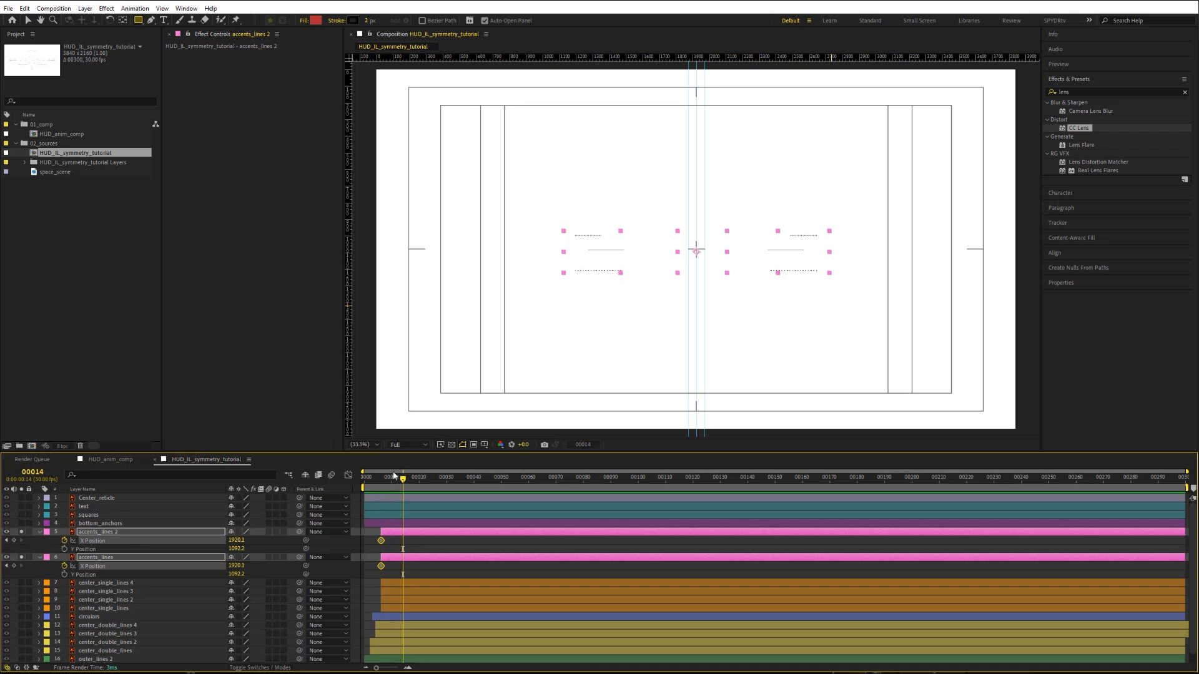
left_click(410, 478)
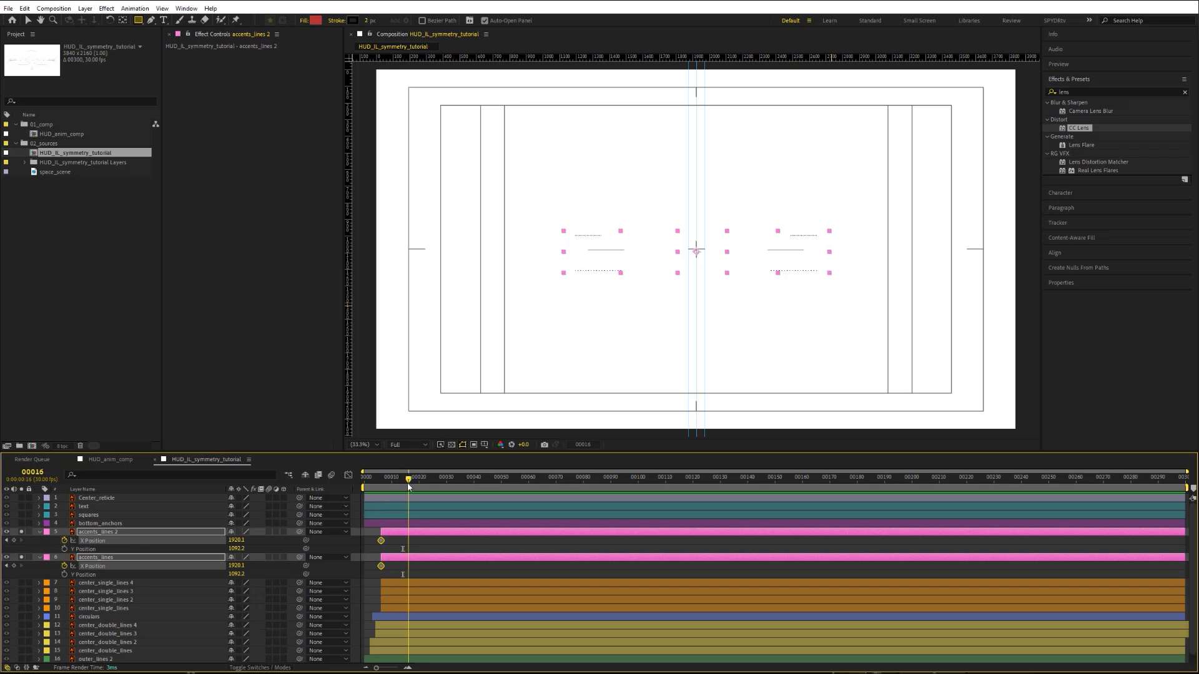
left_click(14, 540)
right_click(409, 542)
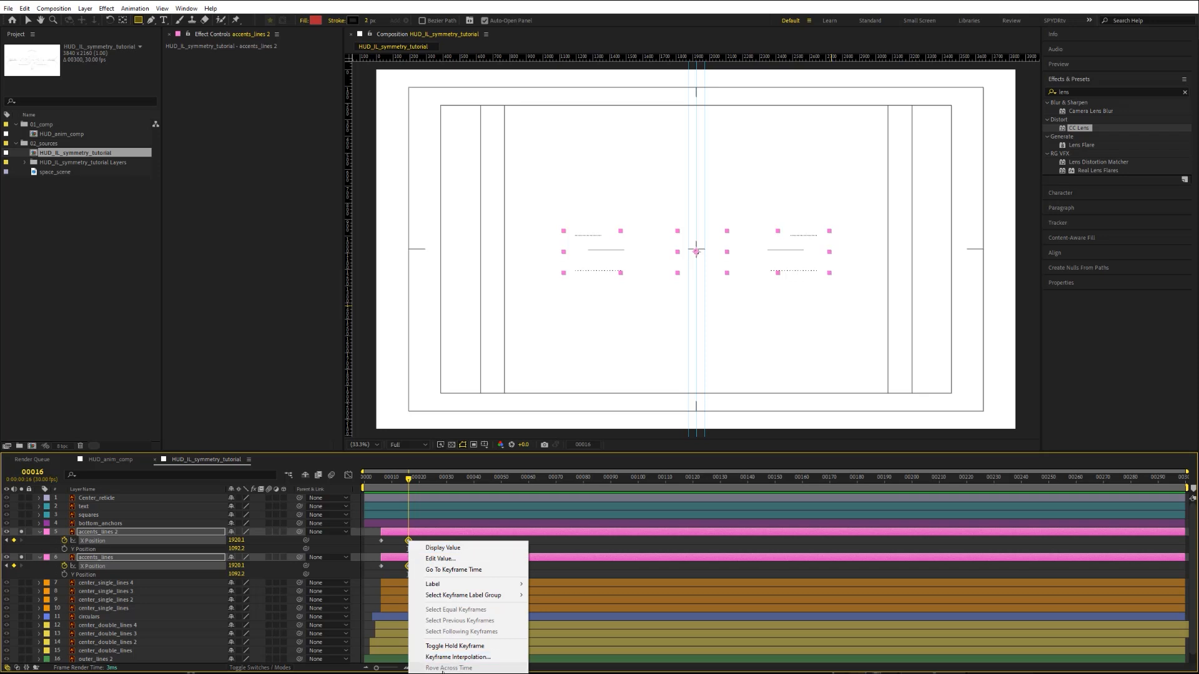
mouse_move(474, 672)
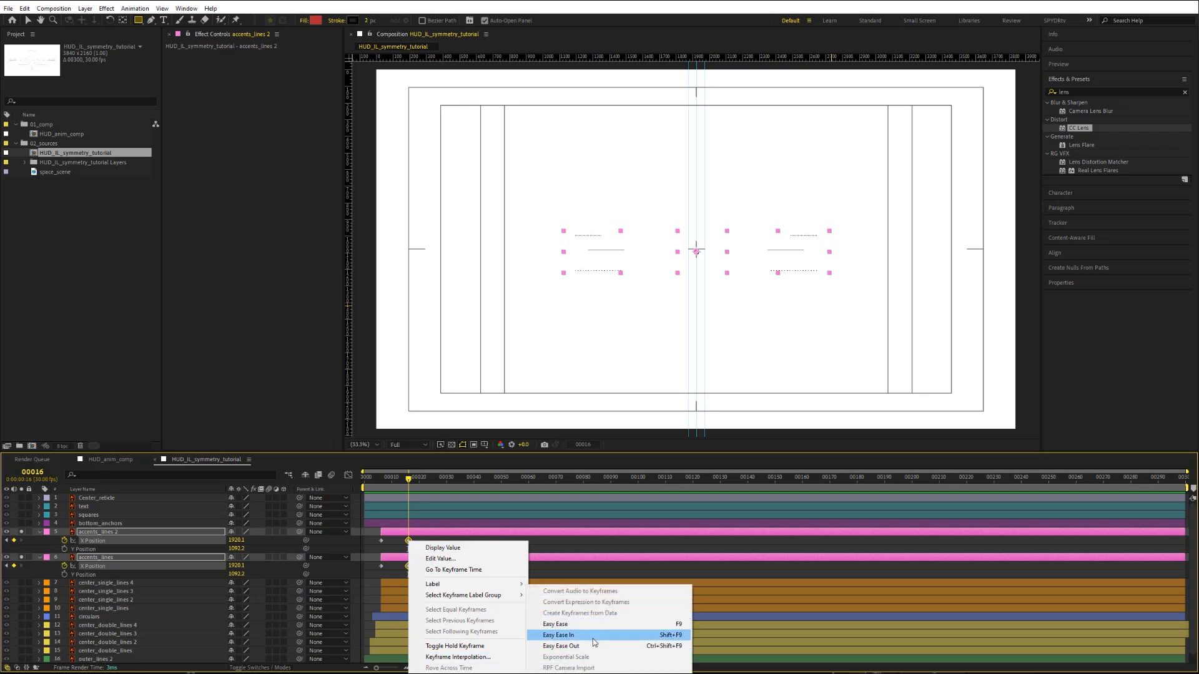
left_click(594, 636)
Step: At frame 6, move accents_lines horizontally inward toward the center to X about 2330
left_click(6, 566)
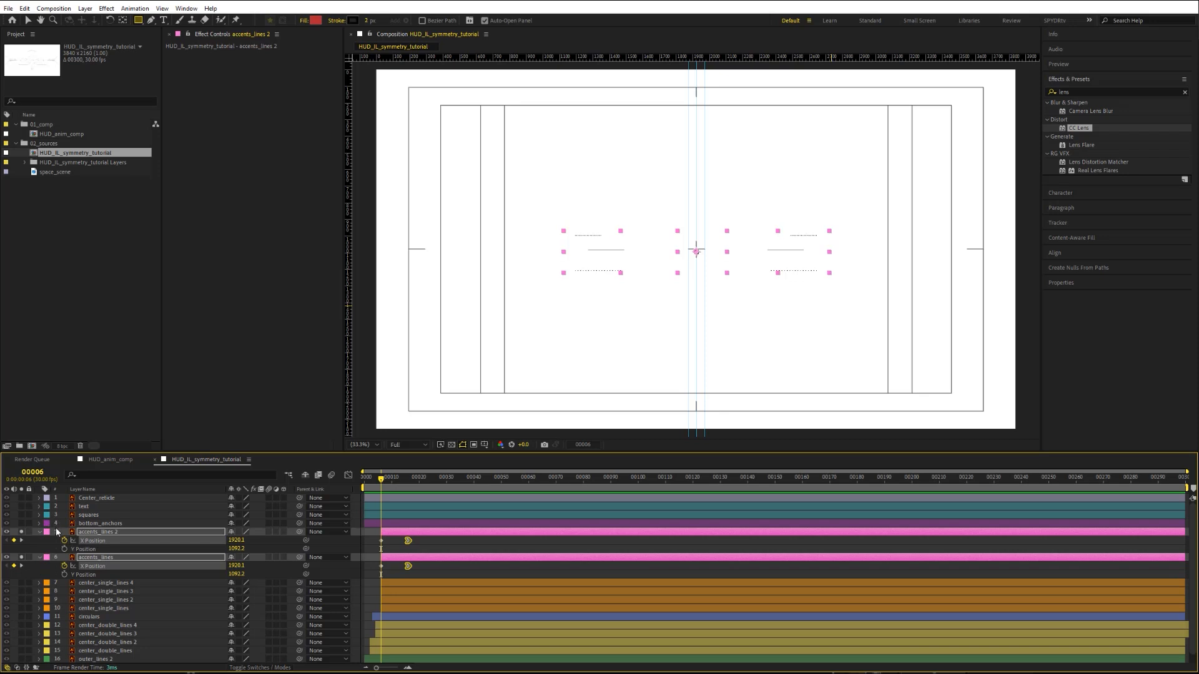
left_click(88, 557)
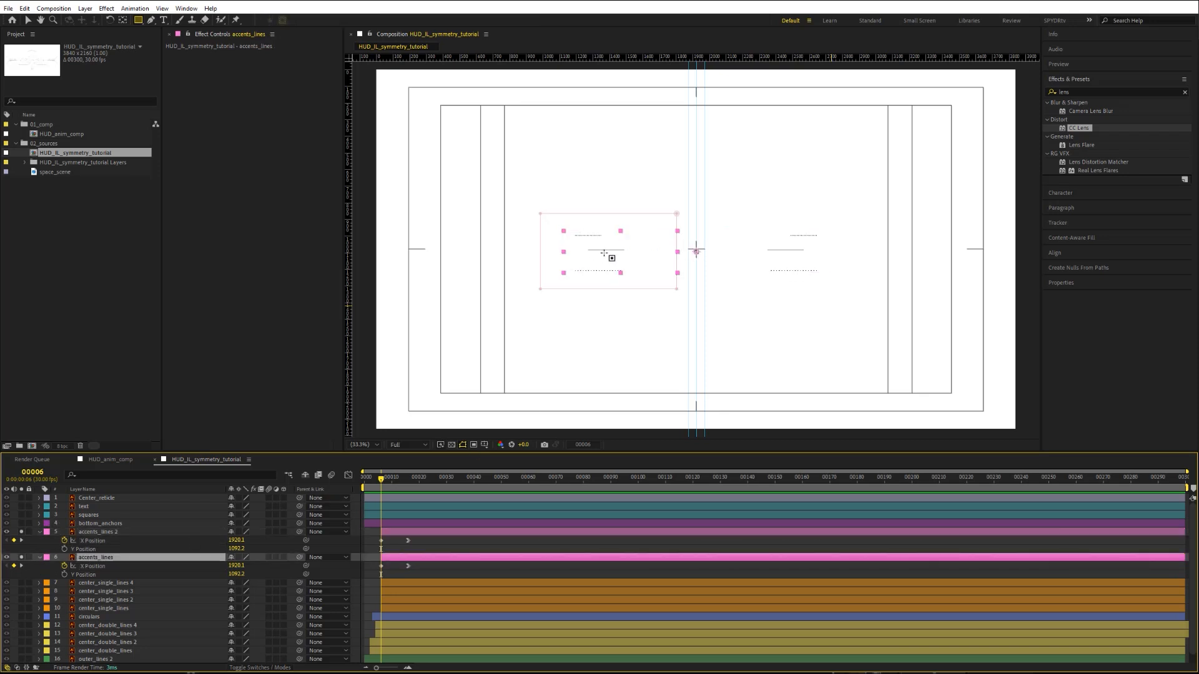
key("v")
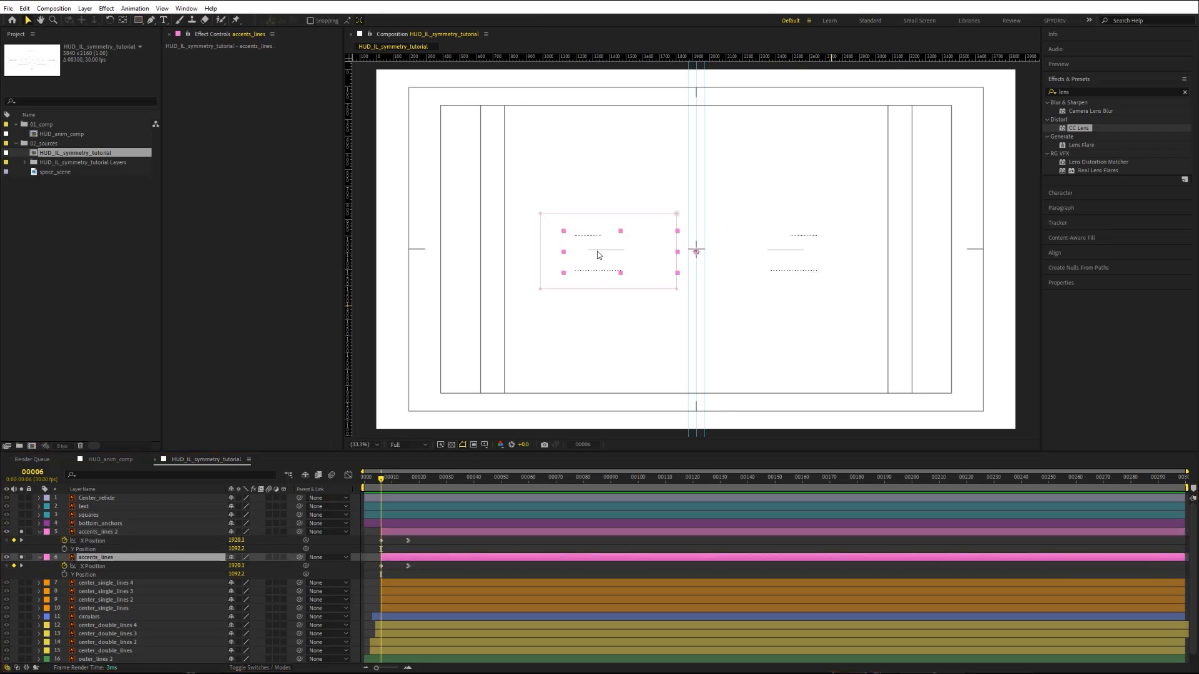
left_click_drag(610, 253, 676, 254)
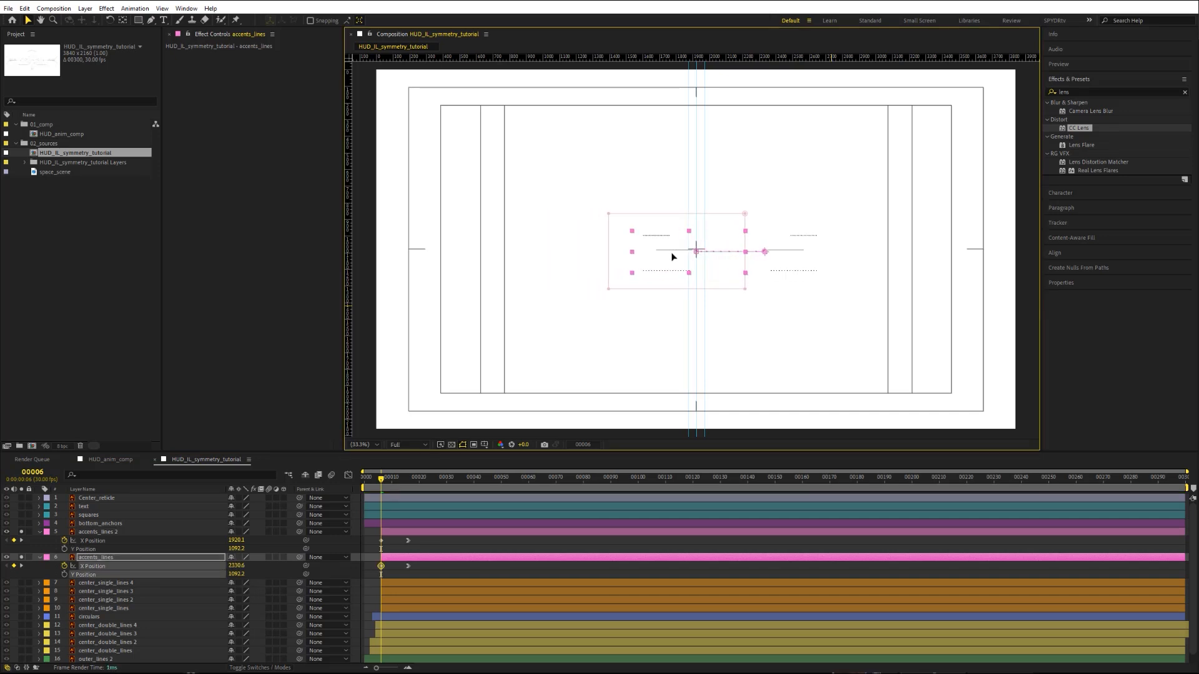
Step: At frame 6, move accents_lines 2 horizontally inward toward the center to X about 1539 and check the motion
left_click(97, 532)
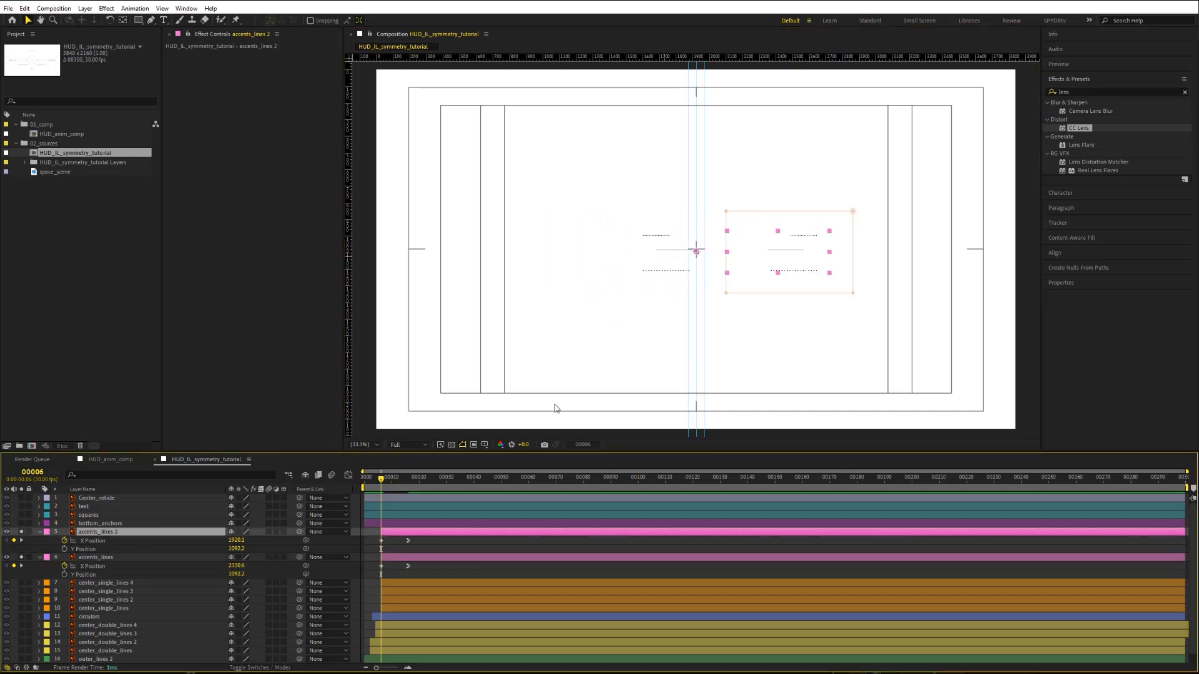
left_click_drag(782, 254, 716, 248)
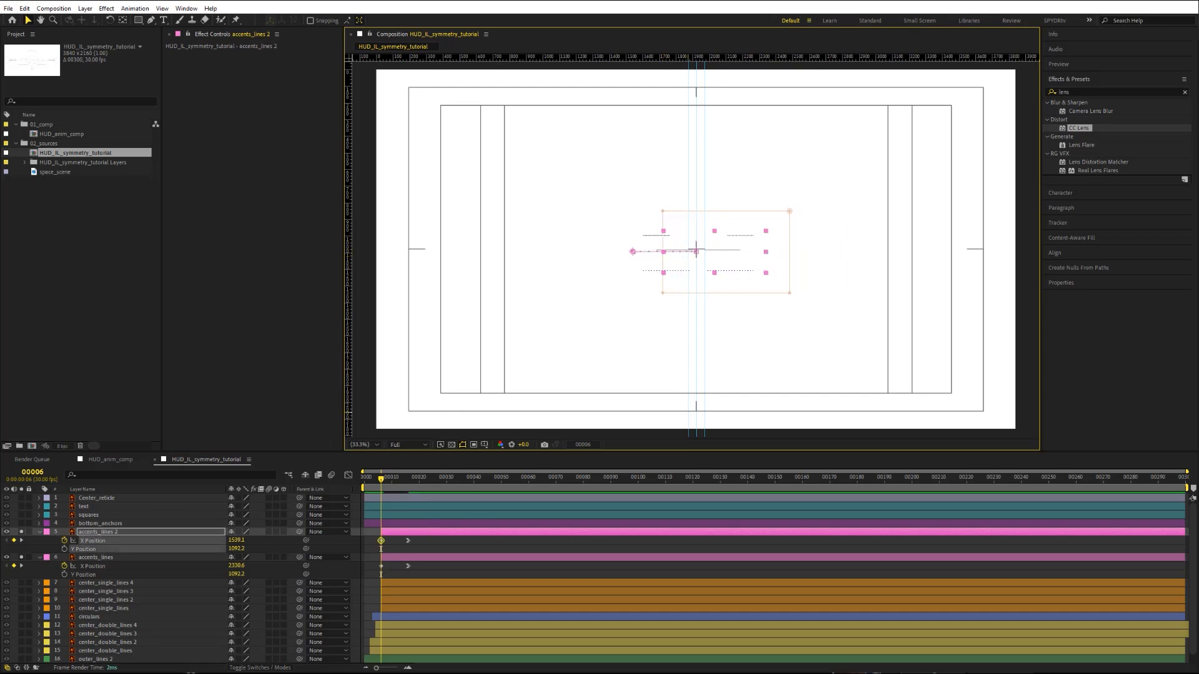
left_click(60, 537)
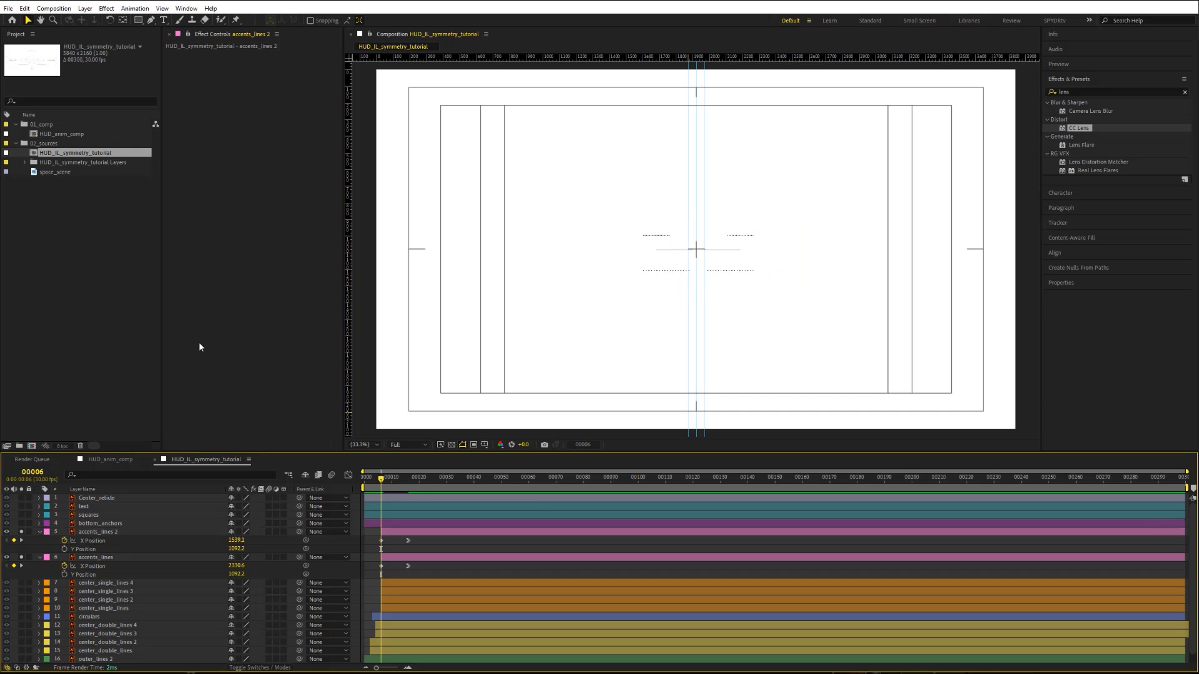
left_click_drag(379, 481, 411, 480)
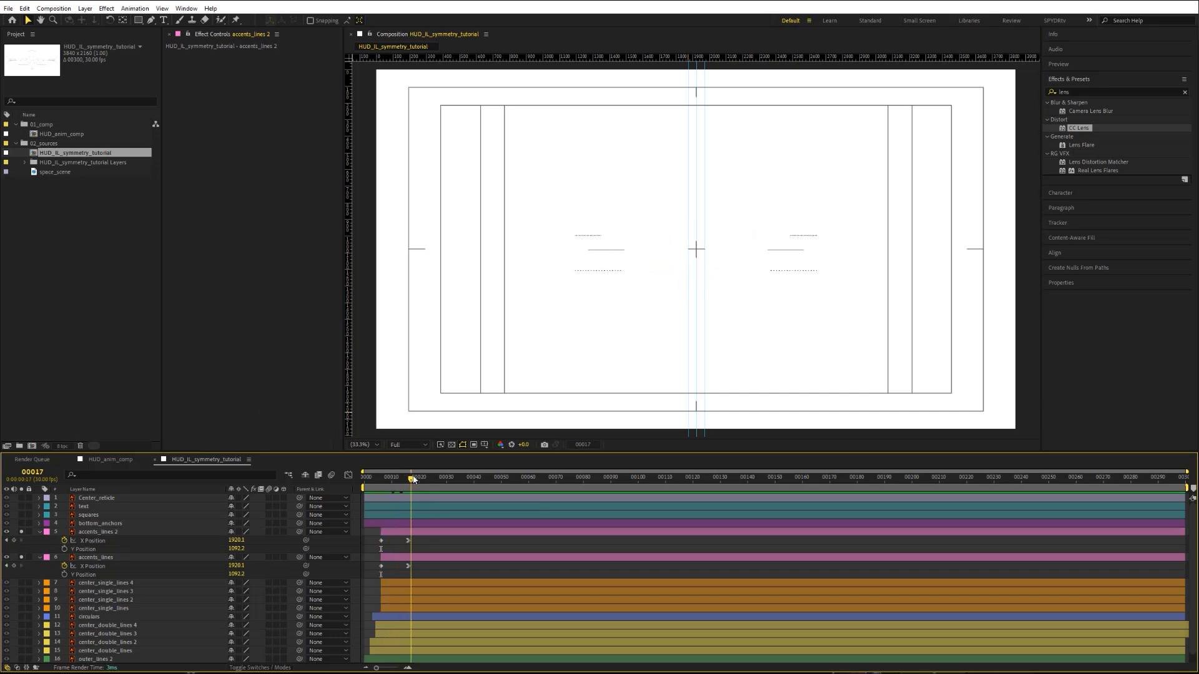
Step: Add Opacity keyframes of 0% at frame 6 on both accents_lines layers
left_click(7, 541)
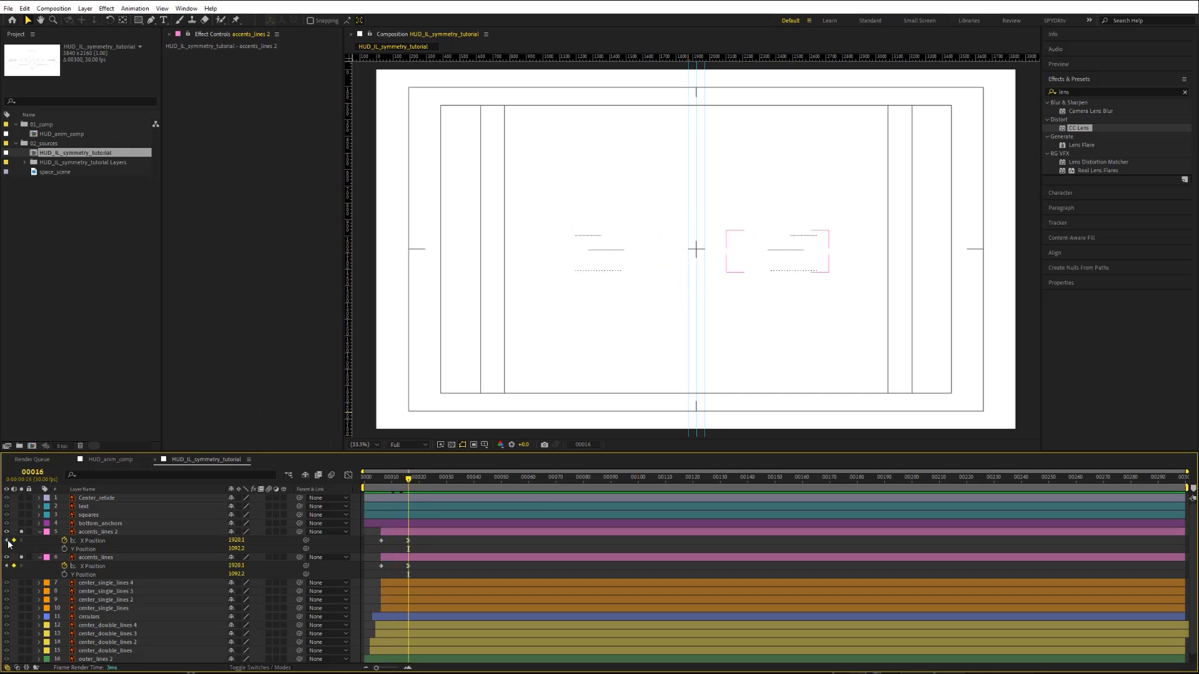
left_click(7, 541)
left_click(99, 532)
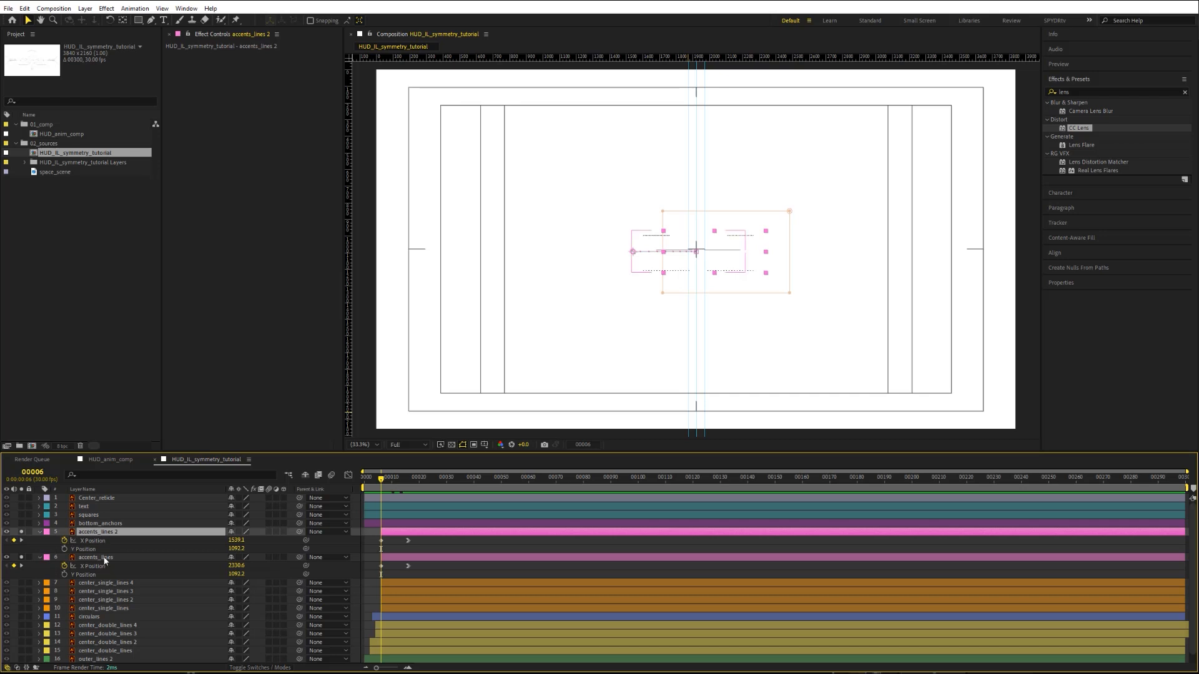
left_click(102, 558, "shift")
key("t")
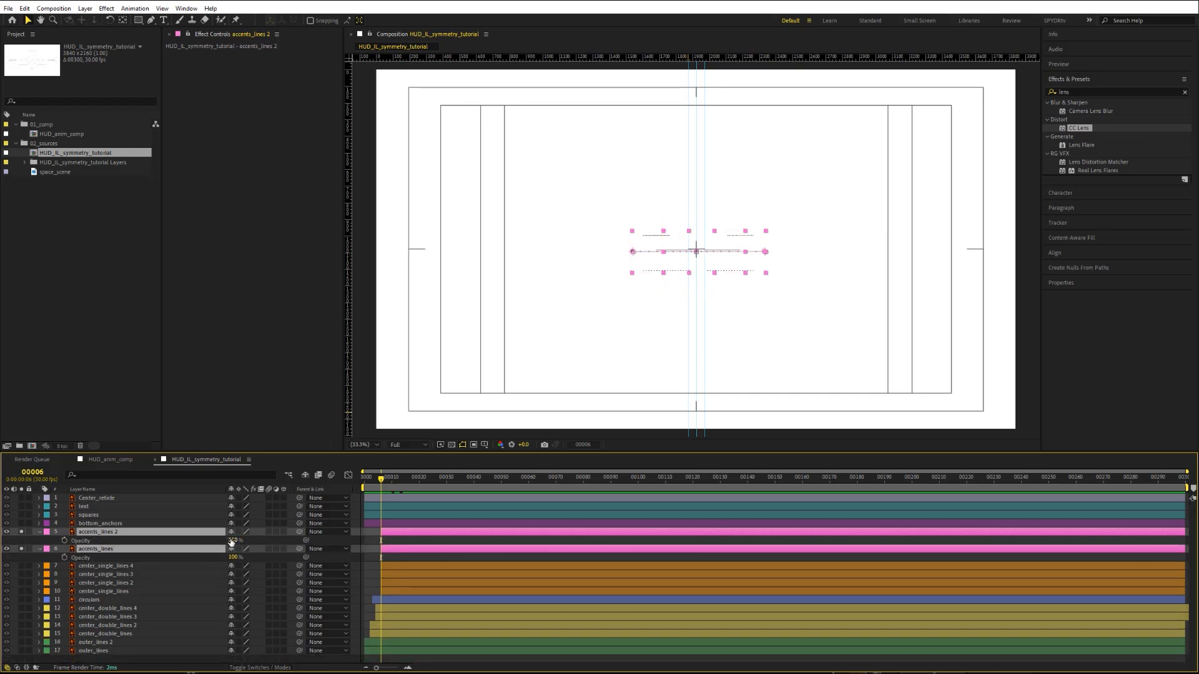
left_click(64, 540)
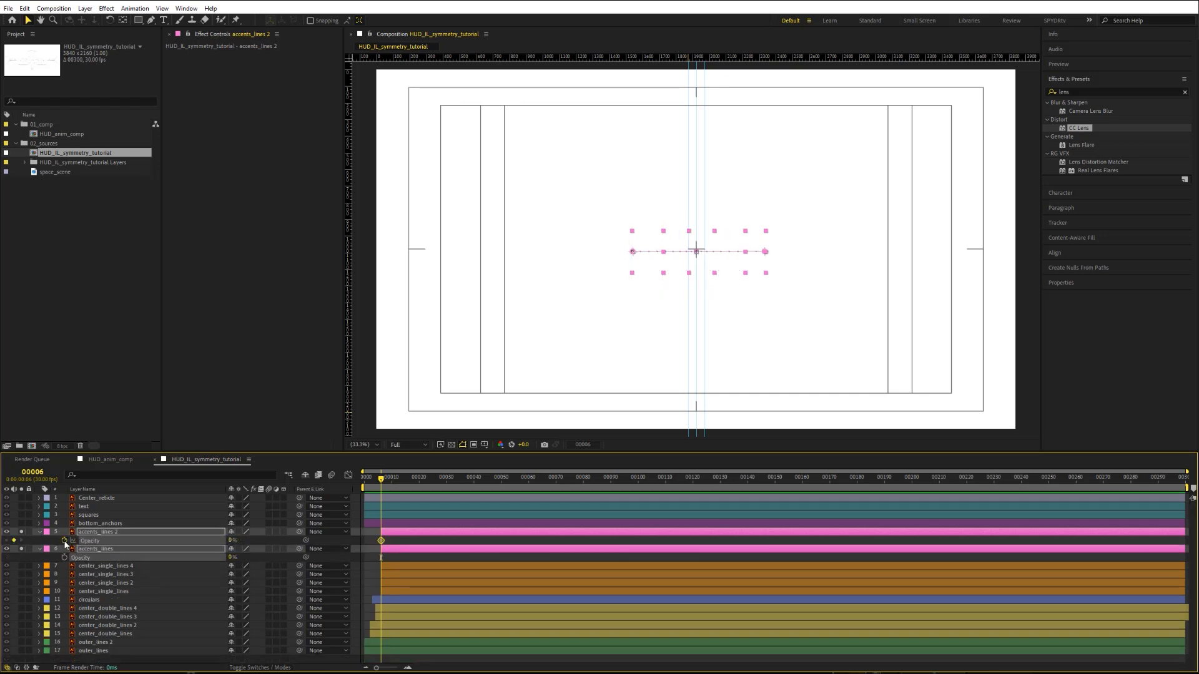
left_click(64, 557)
Step: Set both accents_lines layers to 100% Opacity at frame 9, apply Easy Ease In to those keyframes and collapse the layers
key("Page_Down")
key("Page_Down")
key("Page_Down")
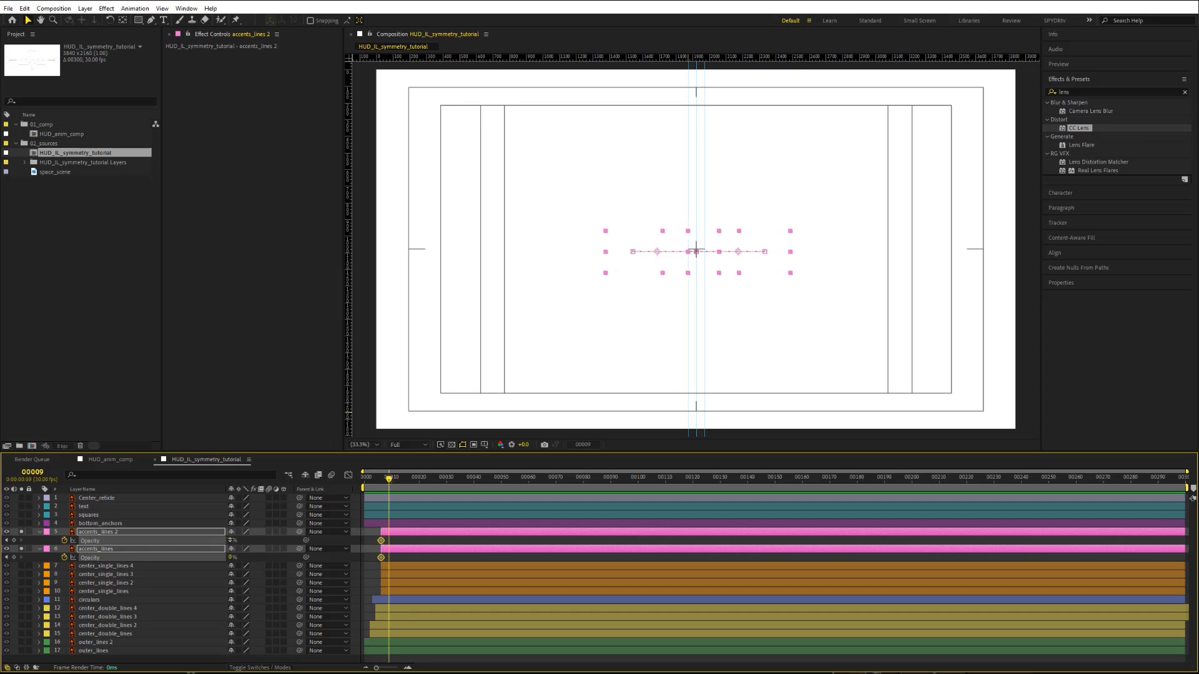
left_click_drag(231, 541, 341, 532)
right_click(388, 558)
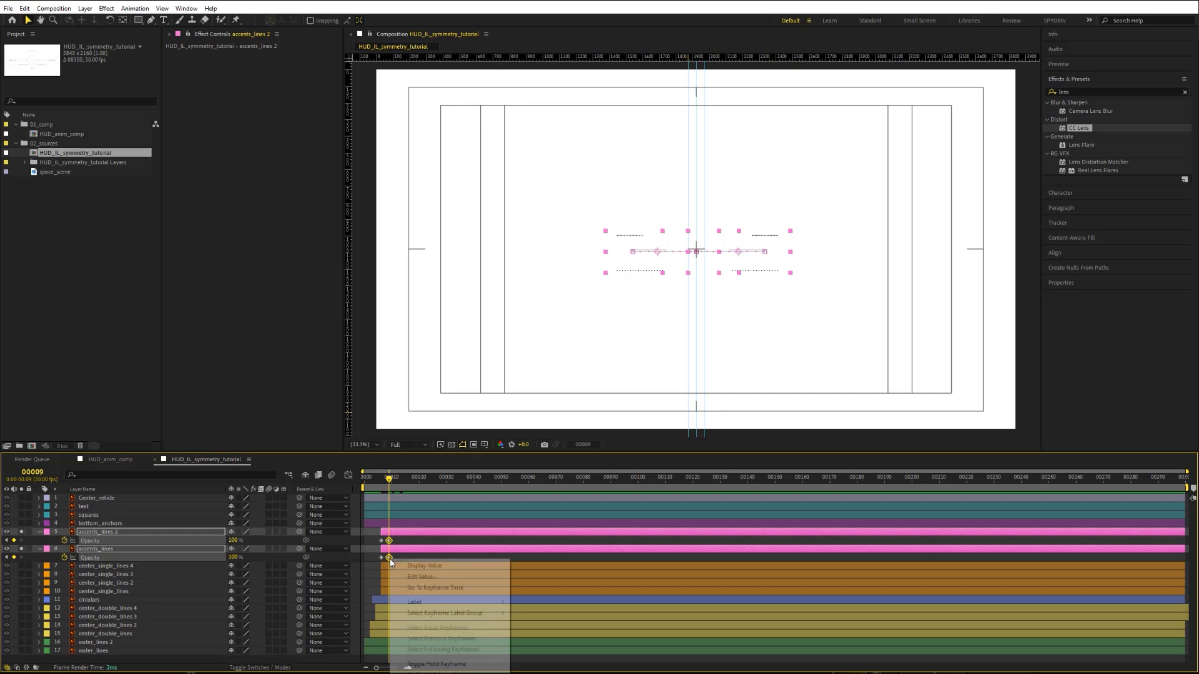
mouse_move(437, 672)
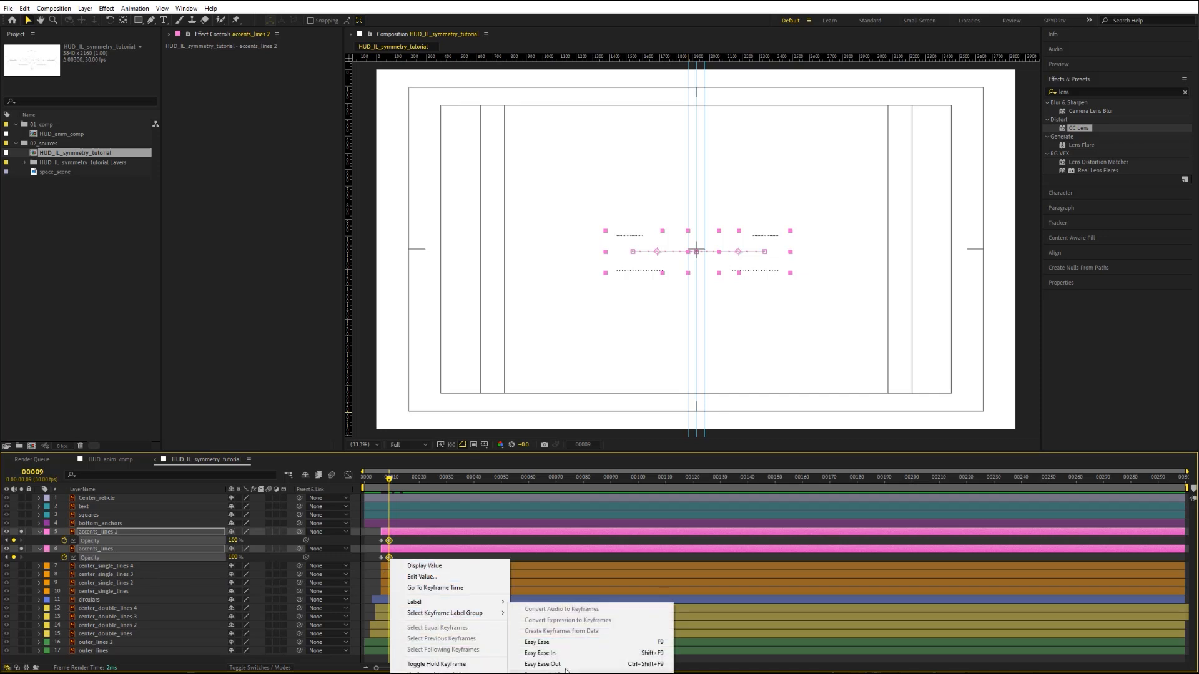
left_click(541, 653)
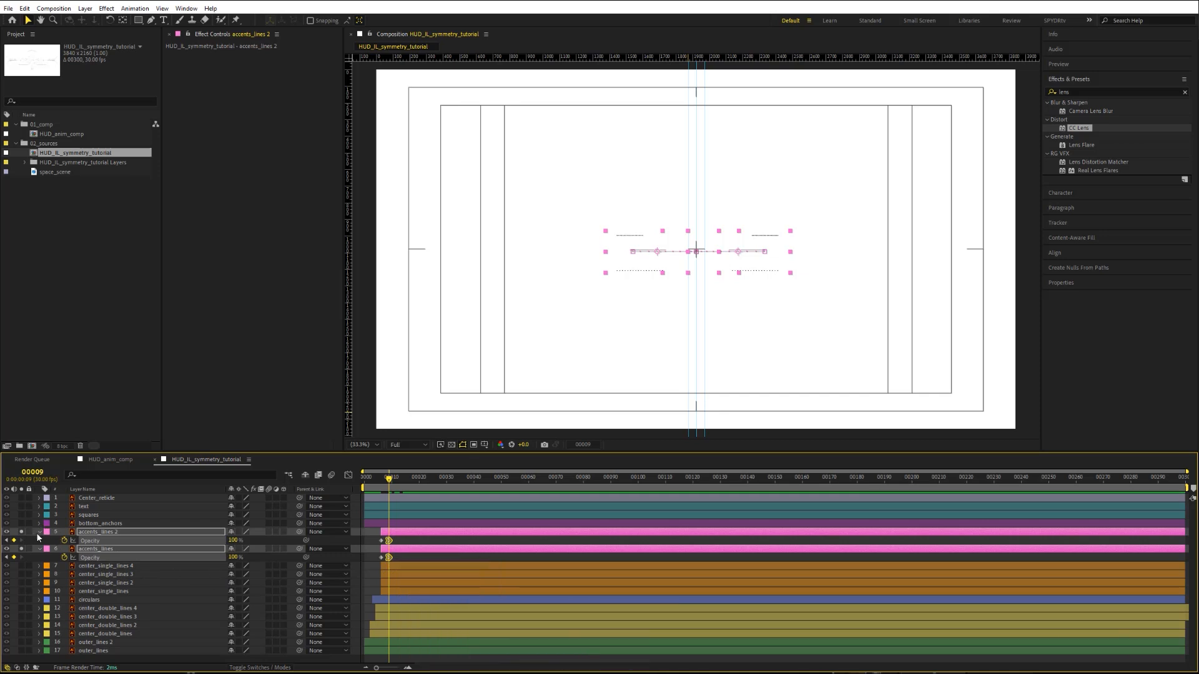
key("u")
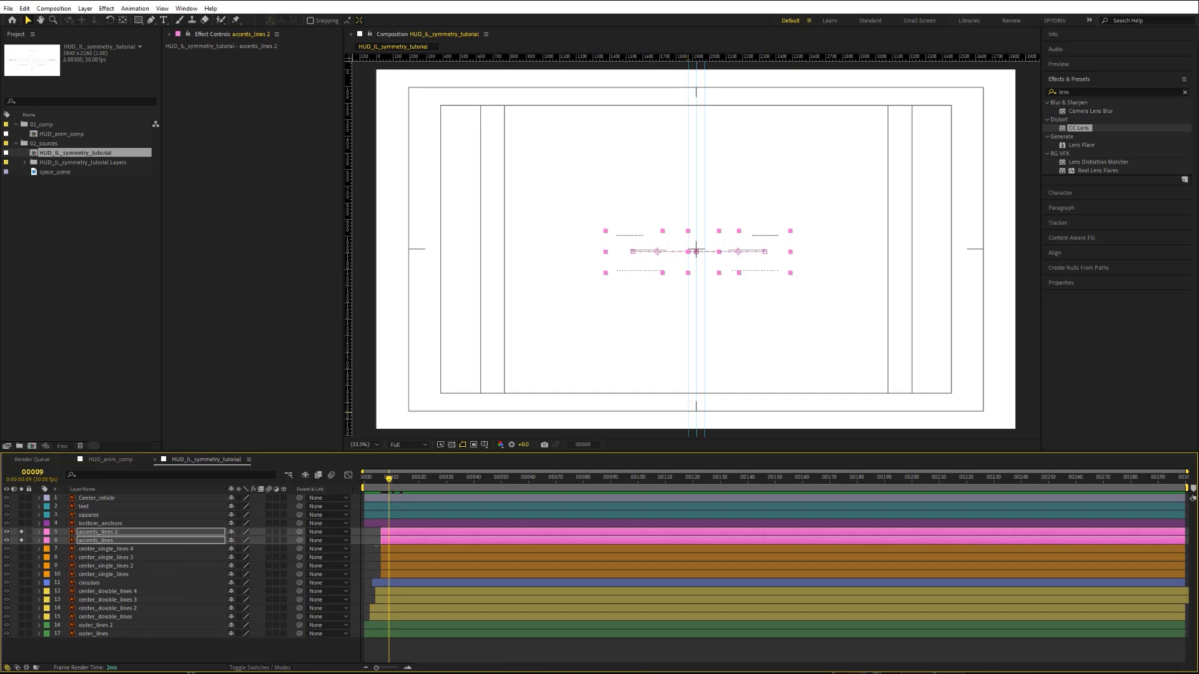
Step: Shift both accents_lines layers two frames later to start at frame 8 and turn off their solo
key("Page_Up")
key("Page_Up")
key("Page_Up")
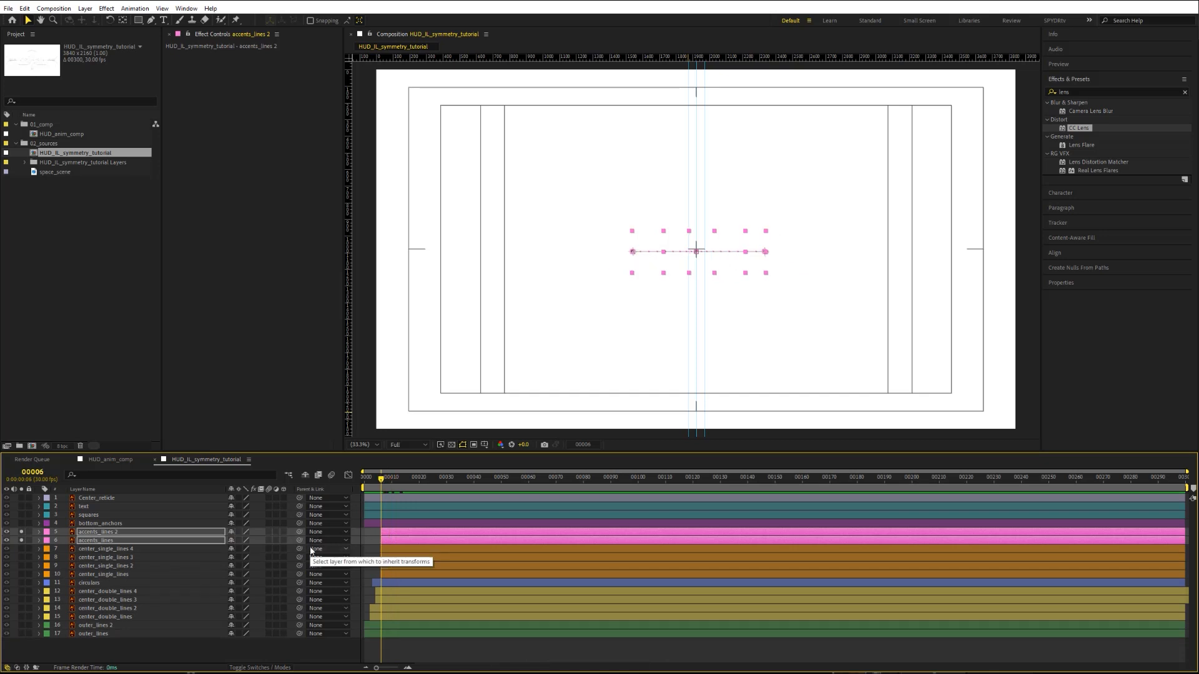
key("Page_Down")
key("Page_Down")
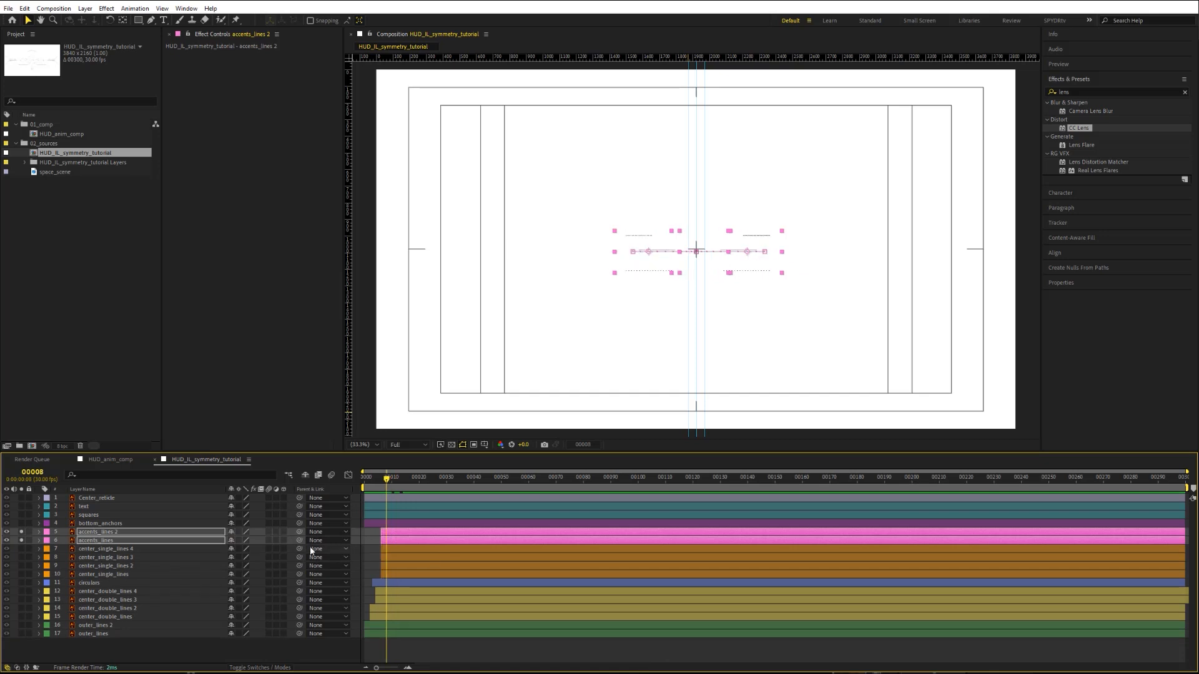
key("alt+Page_Down")
key("alt+Page_Down")
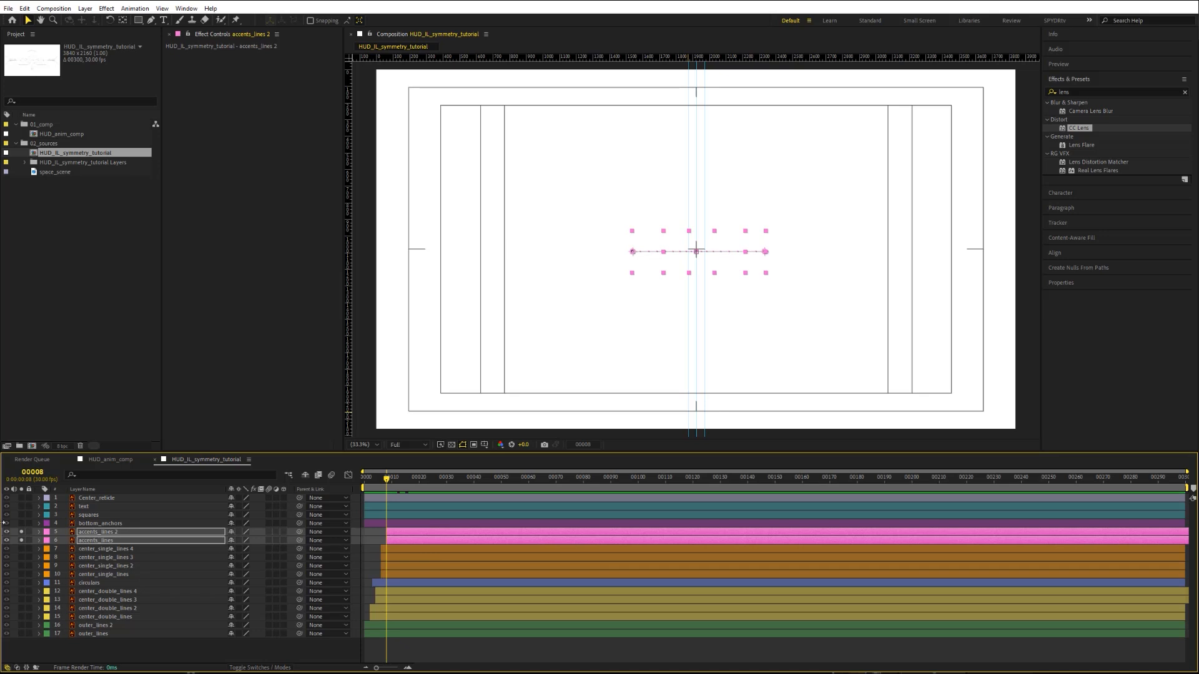
left_click_drag(22, 531, 22, 541)
Step: Trim the start of bottom_anchors to frame 5 and move the layer directly above circulars in the stack
left_click(125, 523)
key("p")
left_click(36, 474)
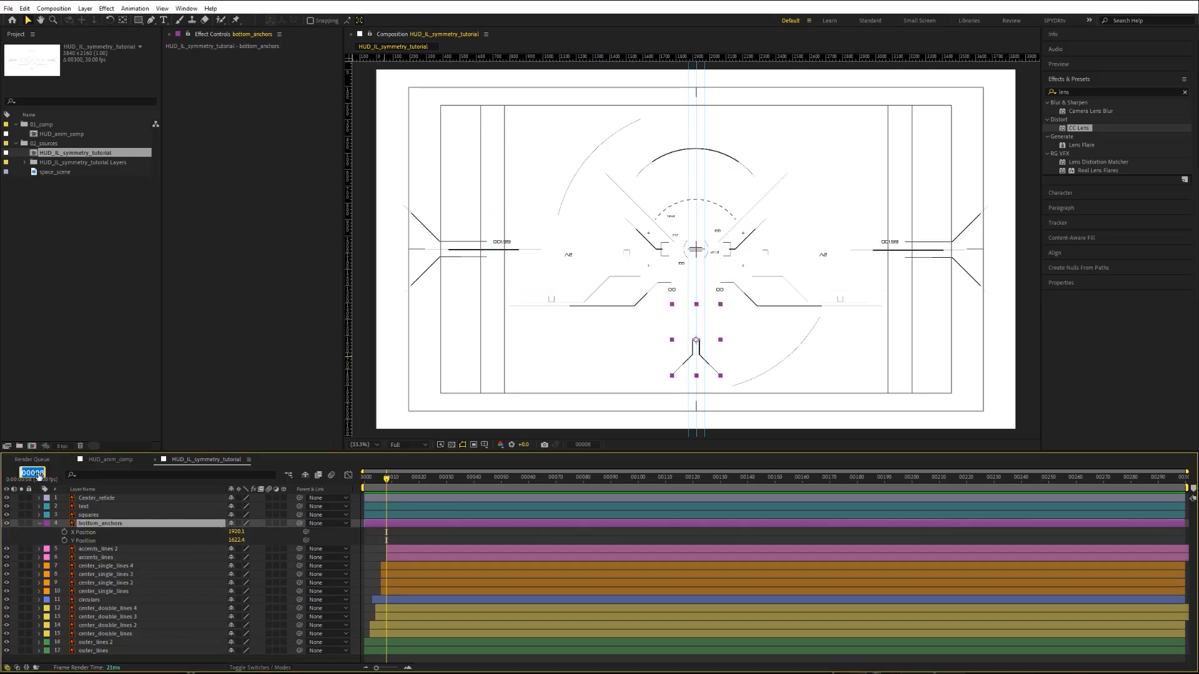
type("5")
key("Return")
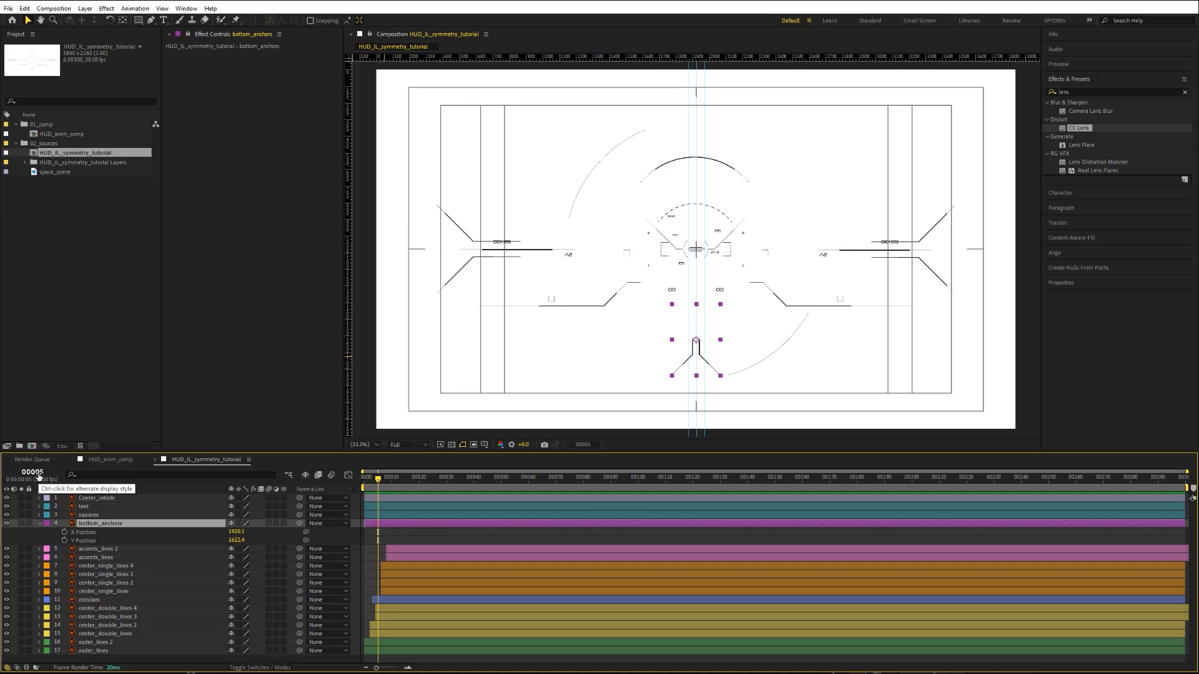
key("alt+bracketleft")
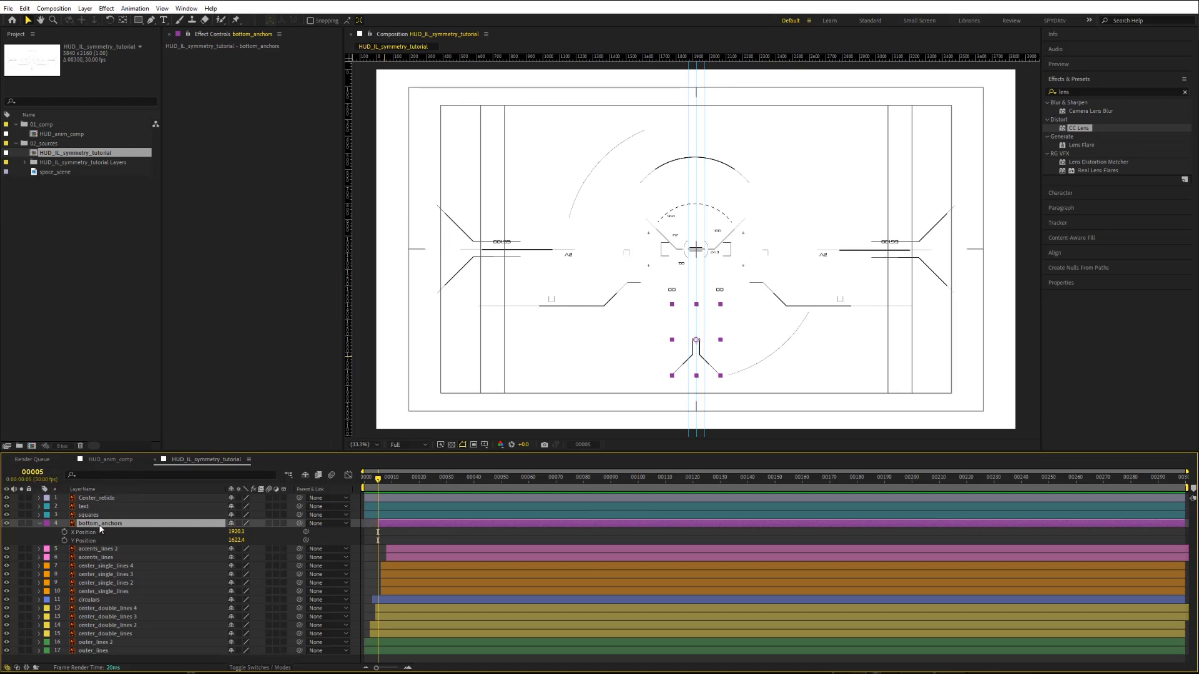
left_click_drag(99, 530, 91, 598)
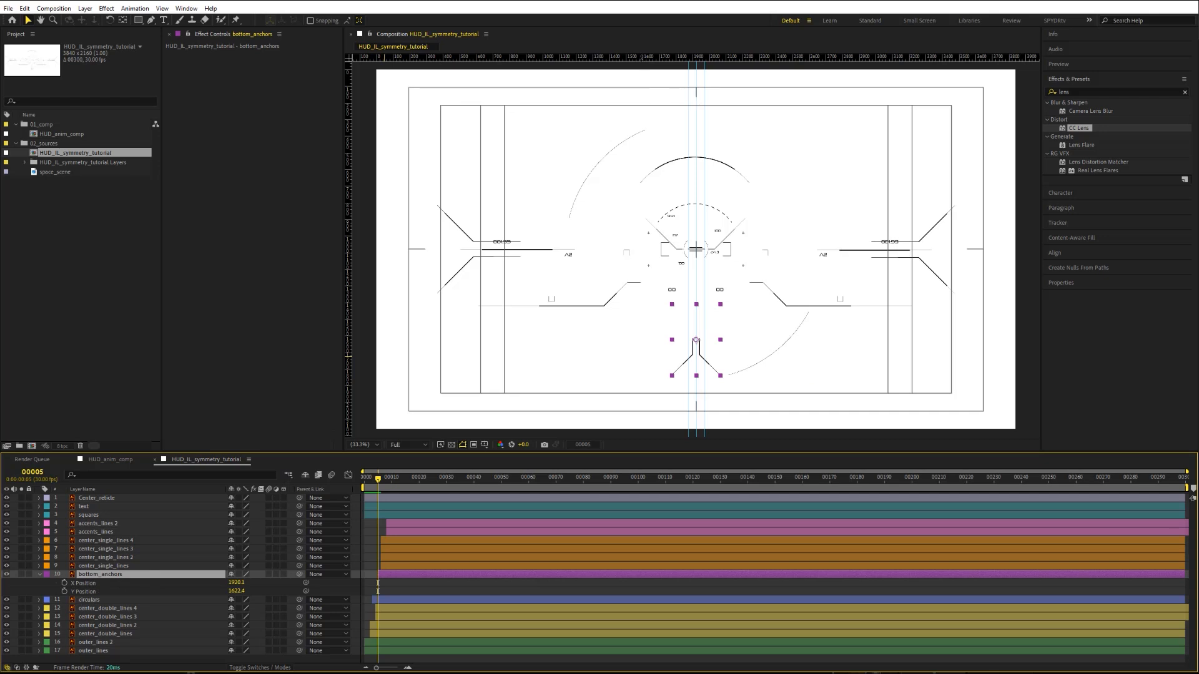
Step: Add a horizontal guide below the center and animate bottom_anchors' Y Position from about 1284 at frame 5 to its original position at frame 17
left_click_drag(620, 57, 621, 283)
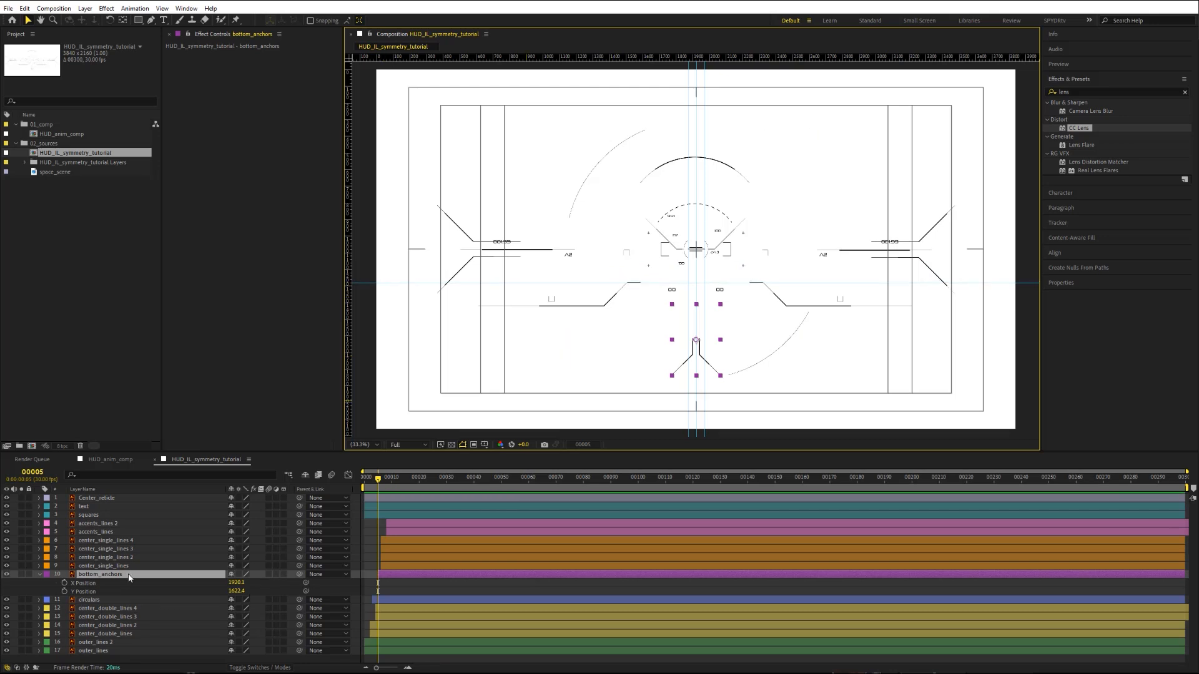
left_click(64, 592)
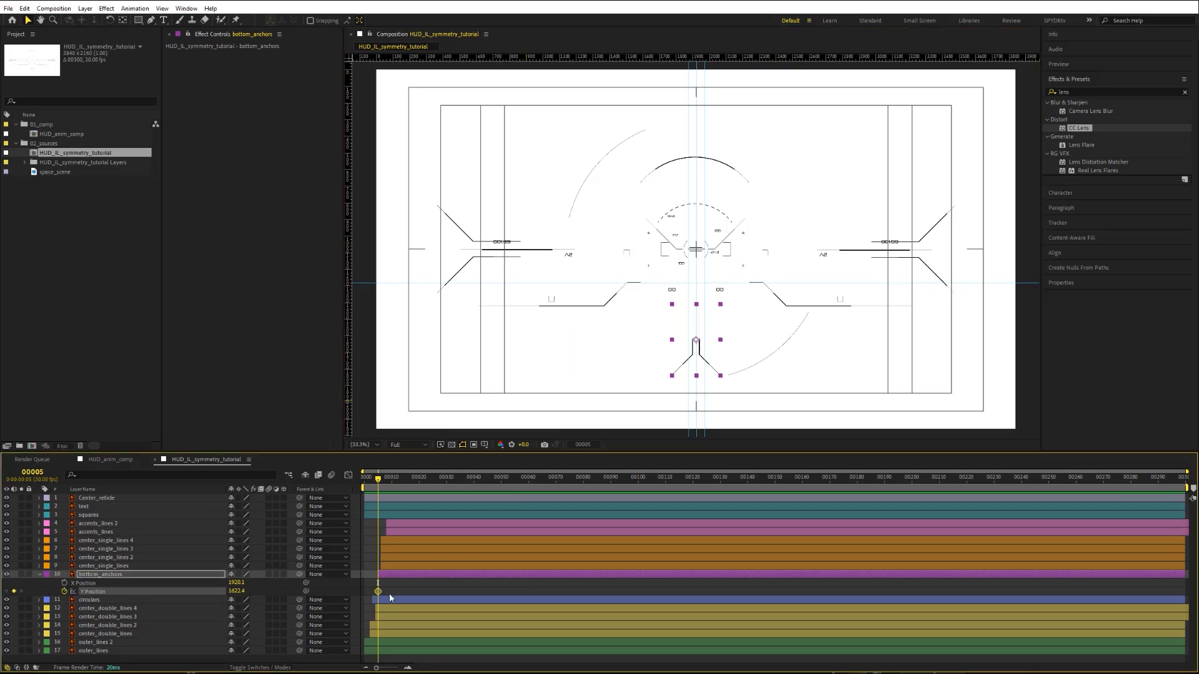
left_click_drag(378, 592, 411, 592)
left_click_drag(237, 591, 113, 562)
Step: Fade in bottom_anchors with Opacity keyframes of 0% at frame 5 and 100% at frame 8, applying Easy Ease In to the second
key("shift+t")
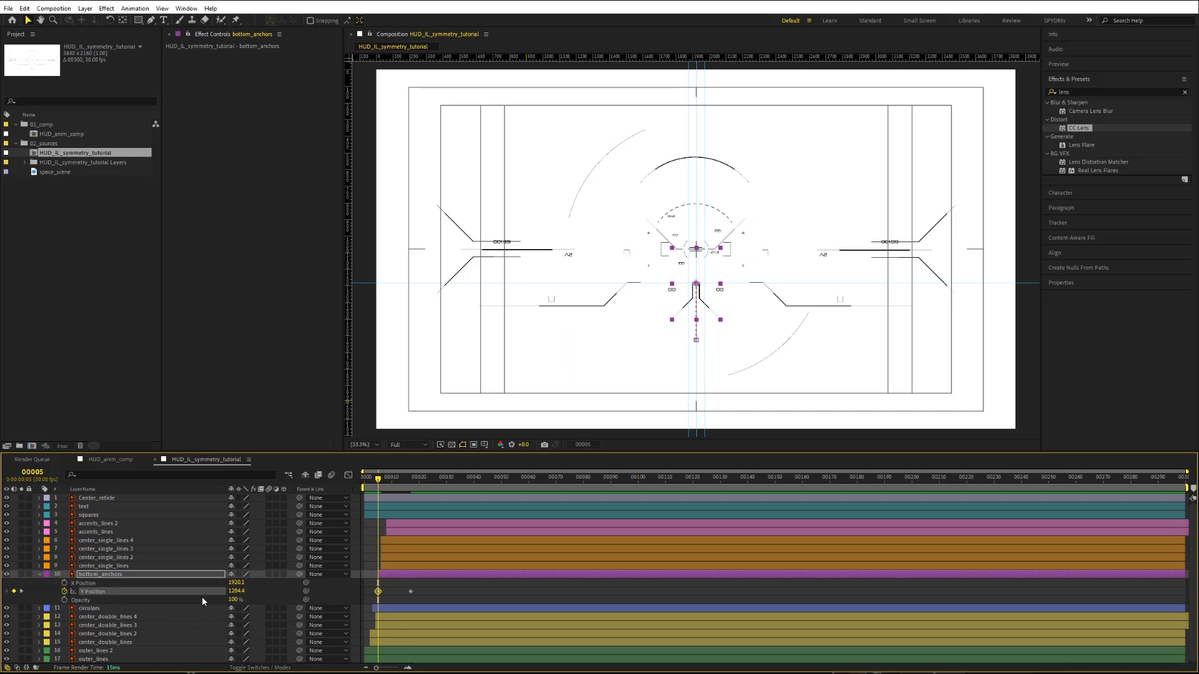
left_click_drag(232, 600, 125, 602)
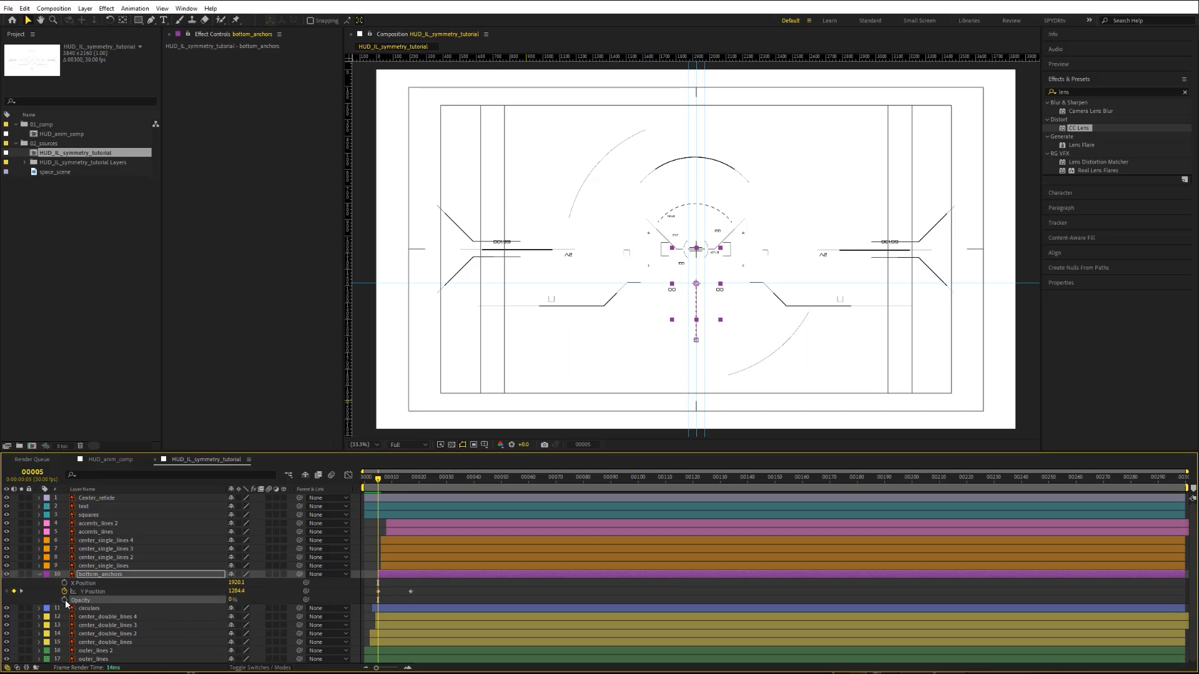
key("Page_Down")
key("Page_Down")
key("Page_Down")
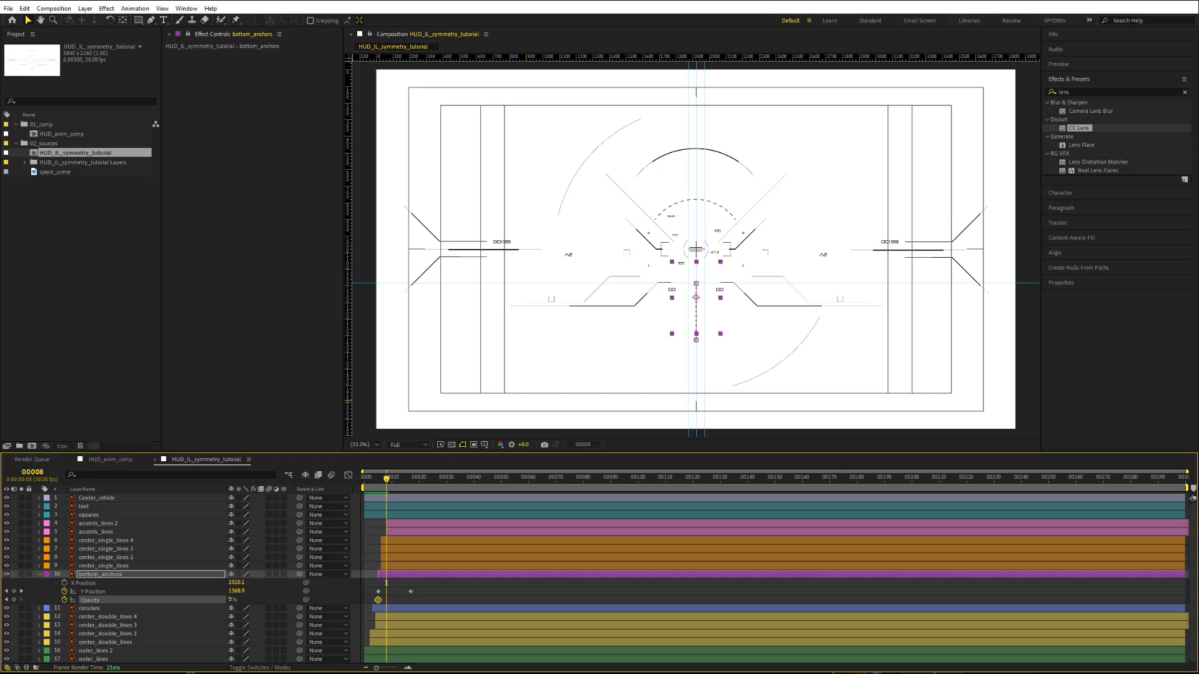
left_click_drag(230, 600, 323, 599)
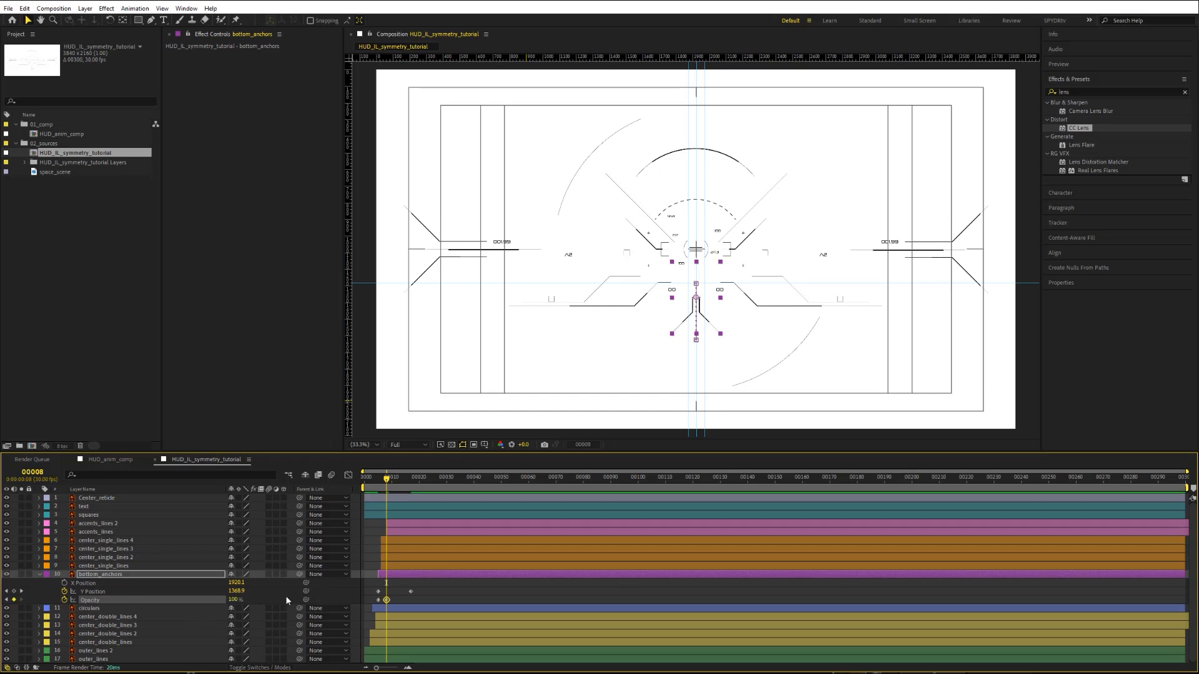
right_click(387, 600)
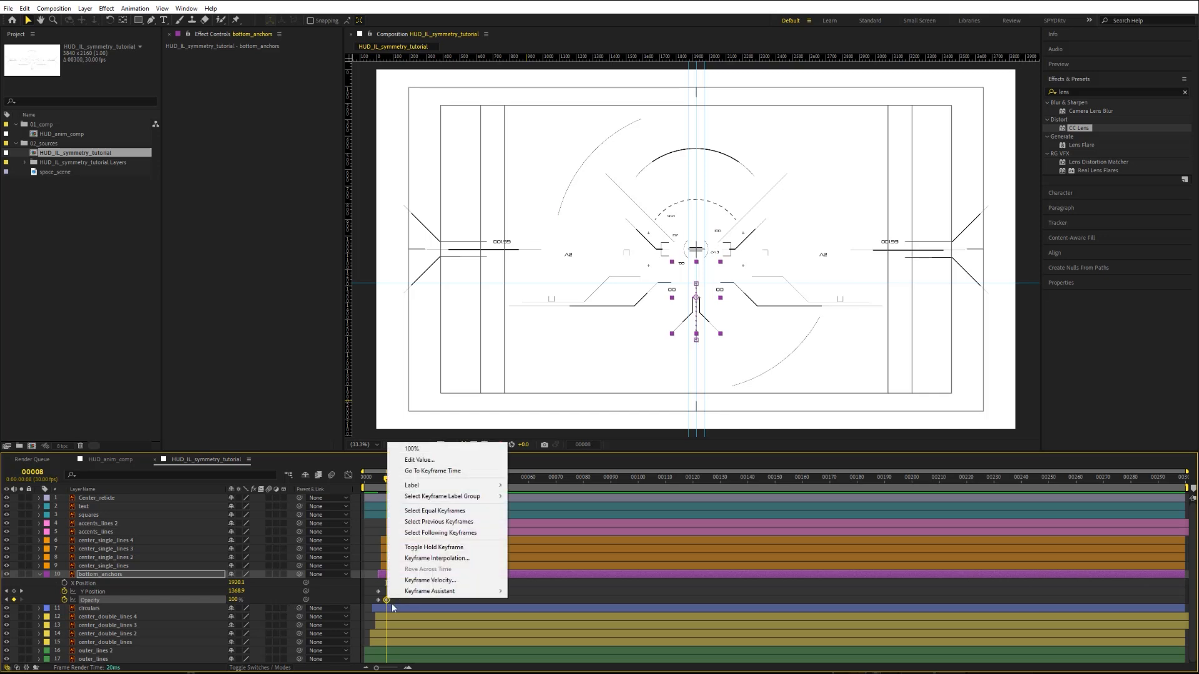
mouse_move(462, 592)
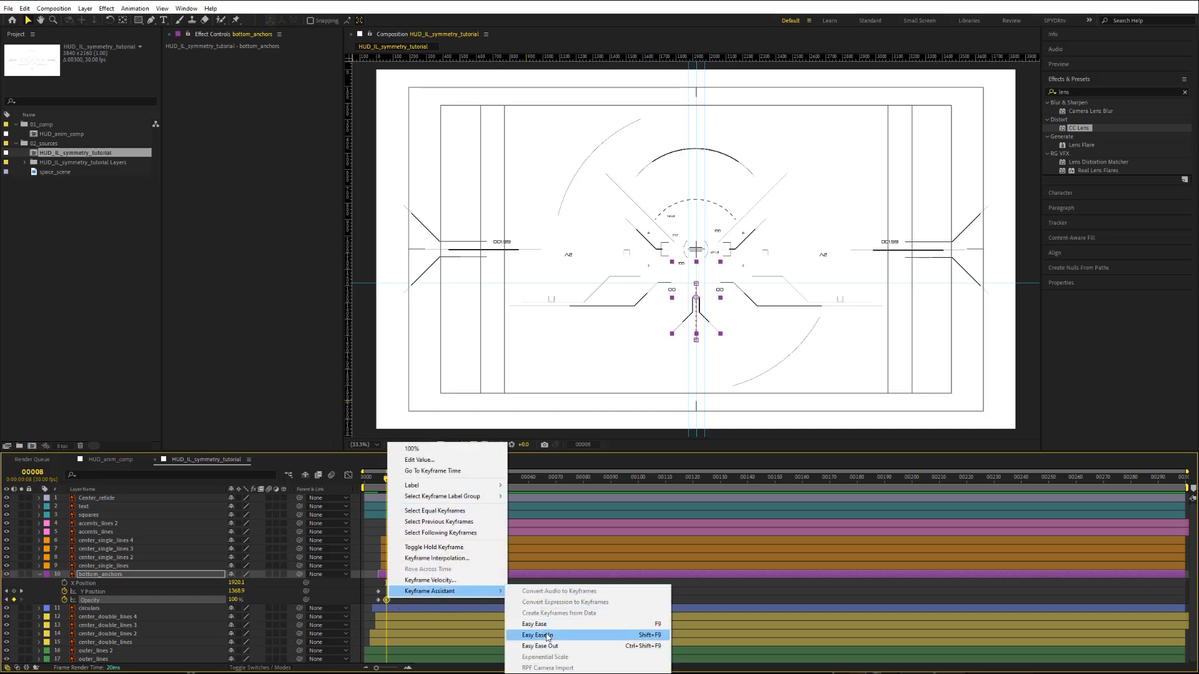
left_click(511, 640)
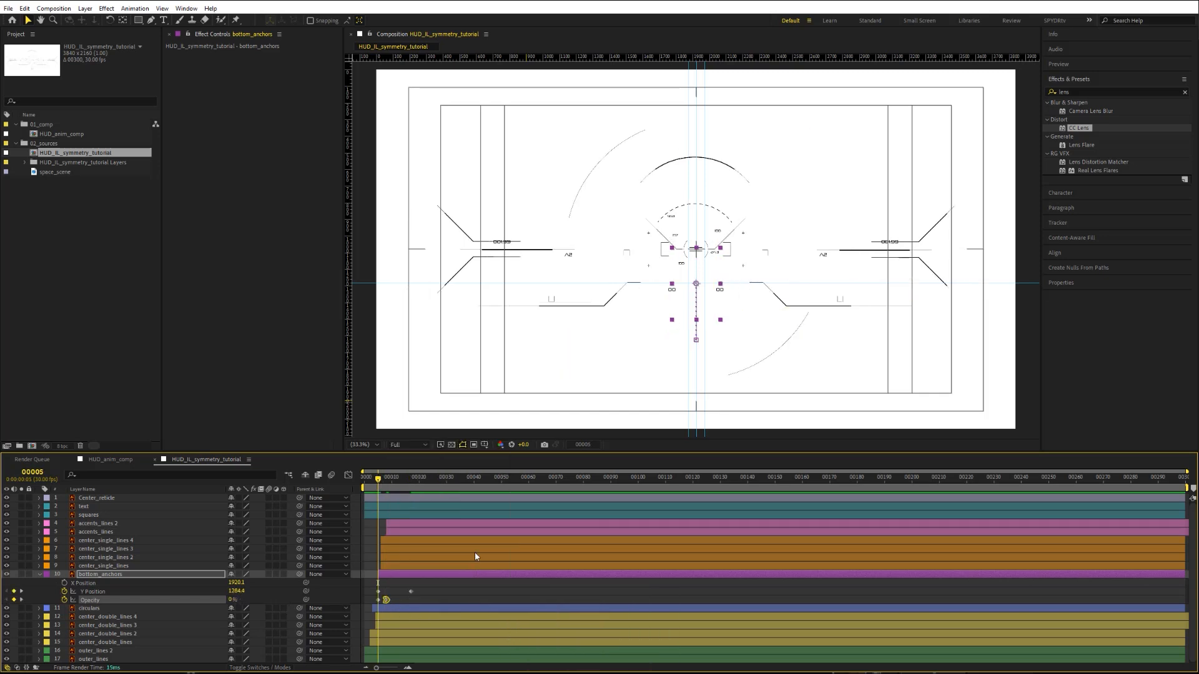
Step: Move the final Y Position keyframe of bottom_anchors to frame 13 and apply Easy Ease In to it
left_click(377, 482)
left_click_drag(383, 481, 399, 481)
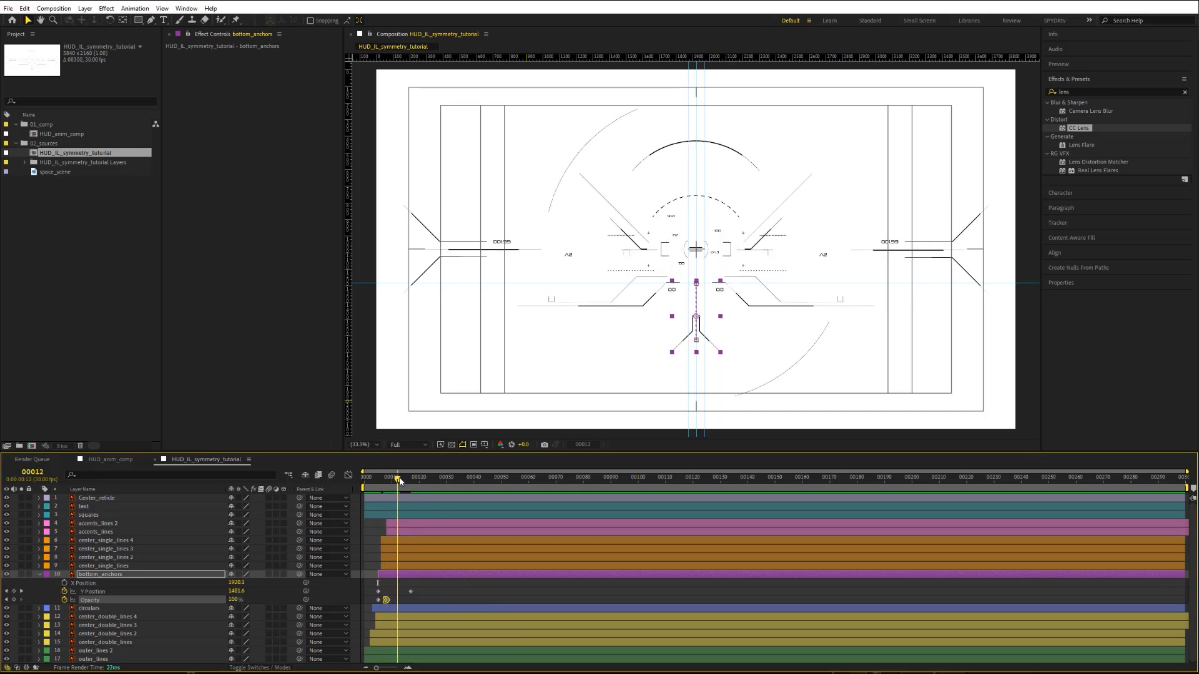
left_click_drag(401, 482, 401, 482)
left_click(410, 592)
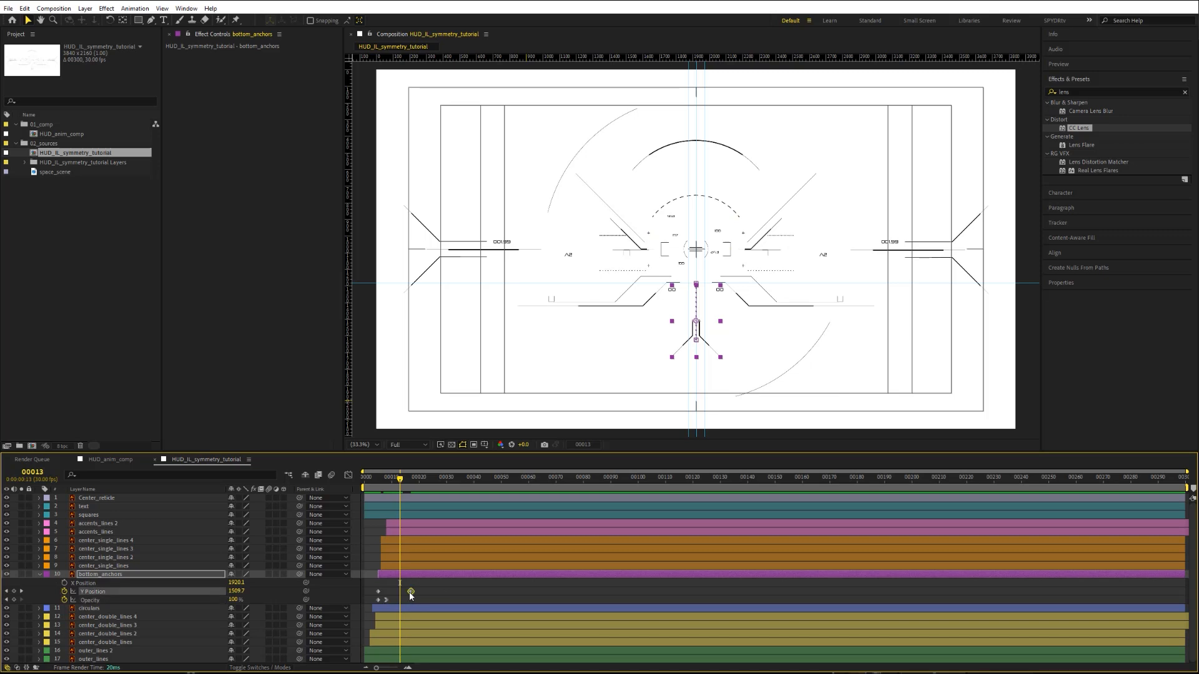
left_click_drag(411, 592, 400, 594)
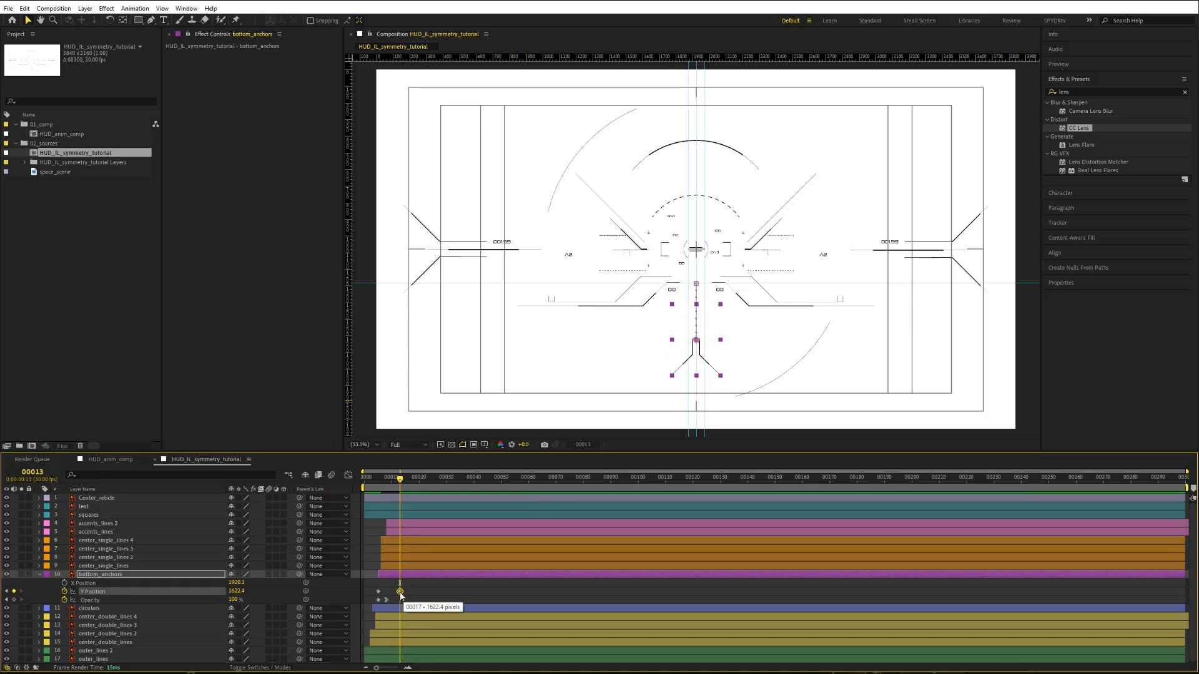
right_click(400, 593)
mouse_move(459, 673)
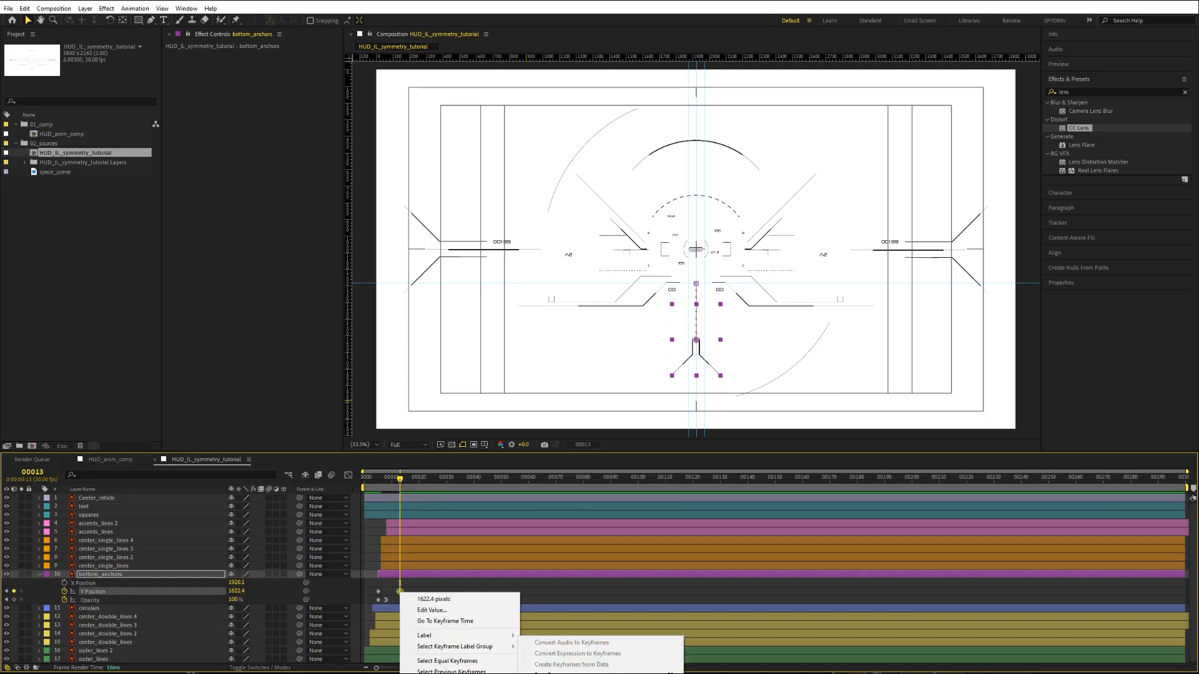
left_click(565, 673)
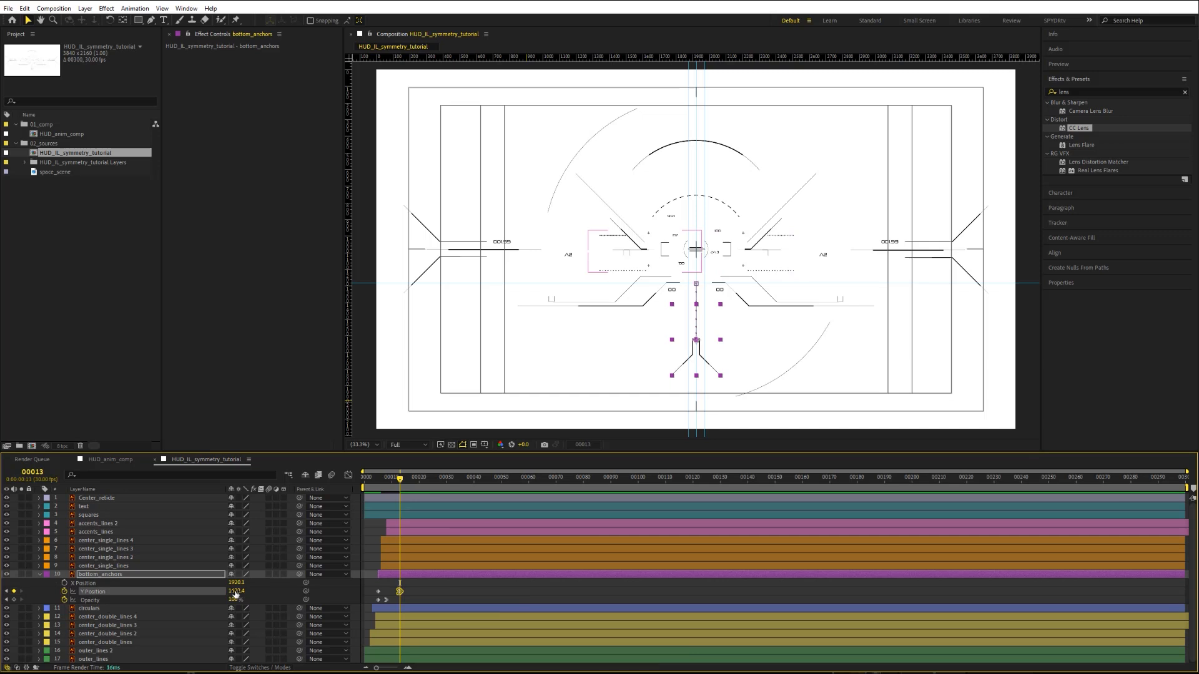
left_click(59, 580)
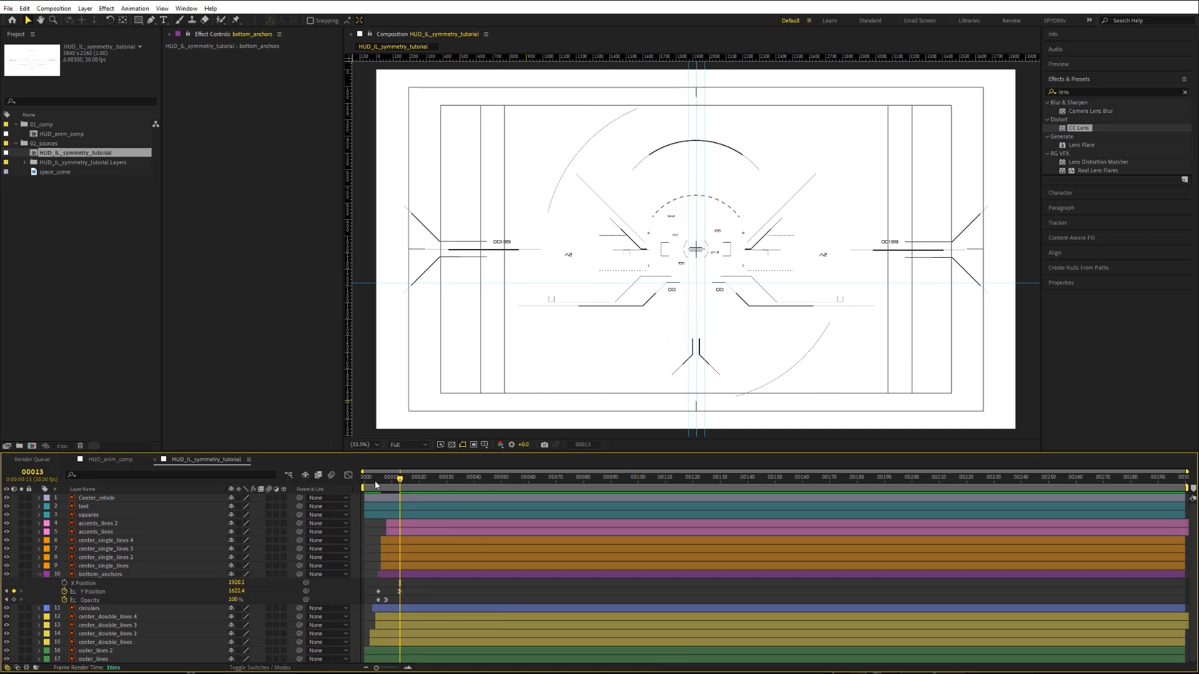
Step: Set the squares layer's label color to Red and duplicate the layer
left_click_drag(376, 485, 414, 493)
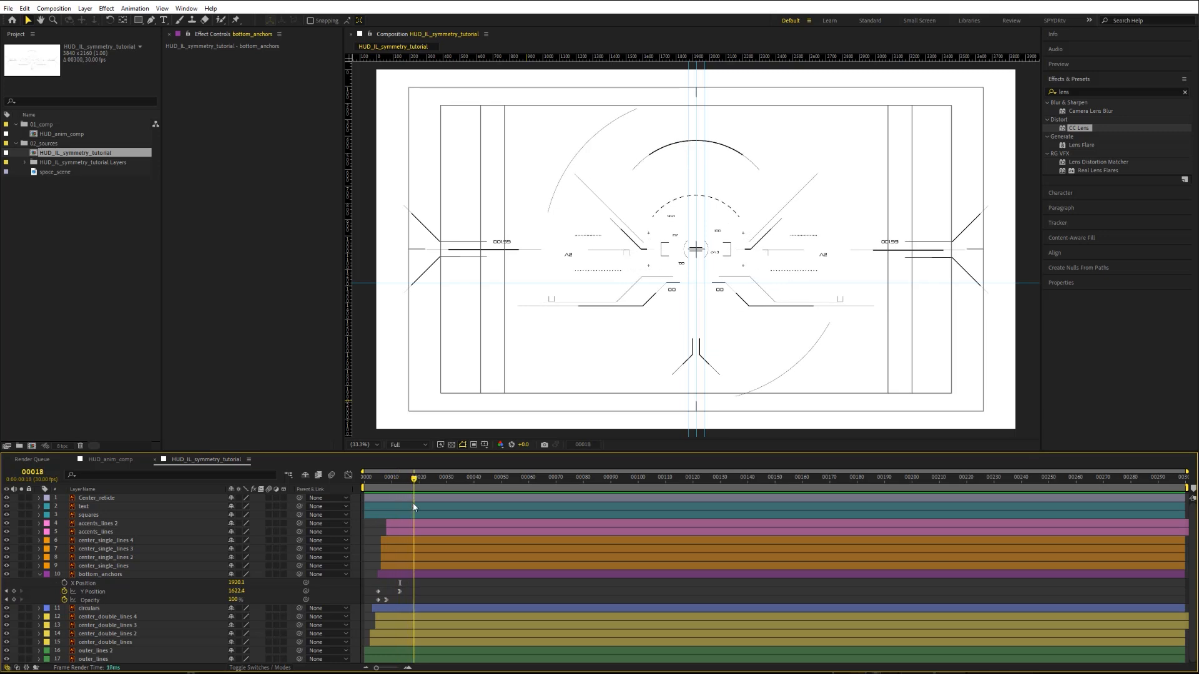
left_click(38, 574)
left_click(104, 517)
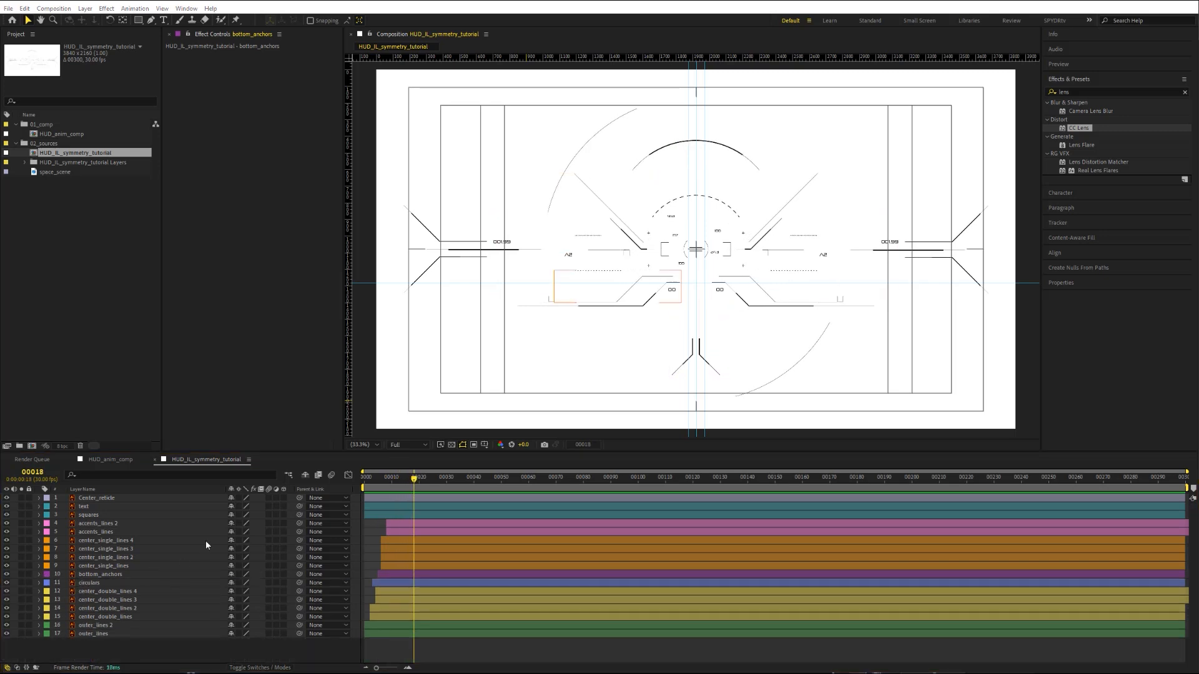
left_click(105, 514)
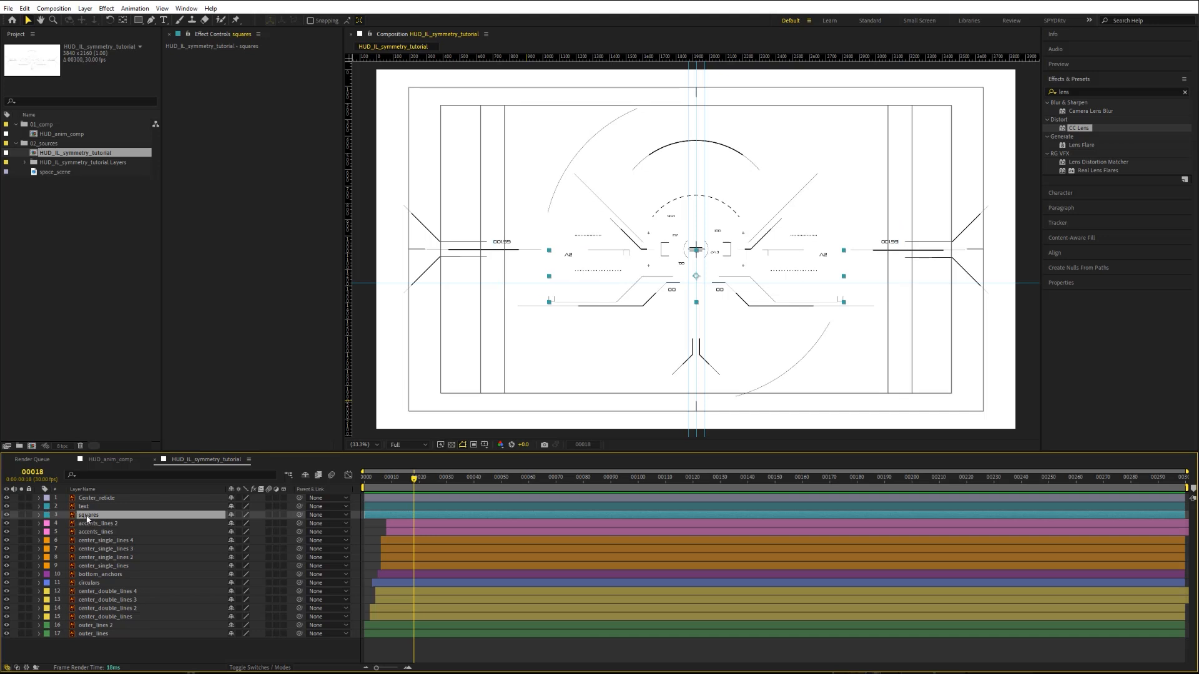
left_click(47, 516)
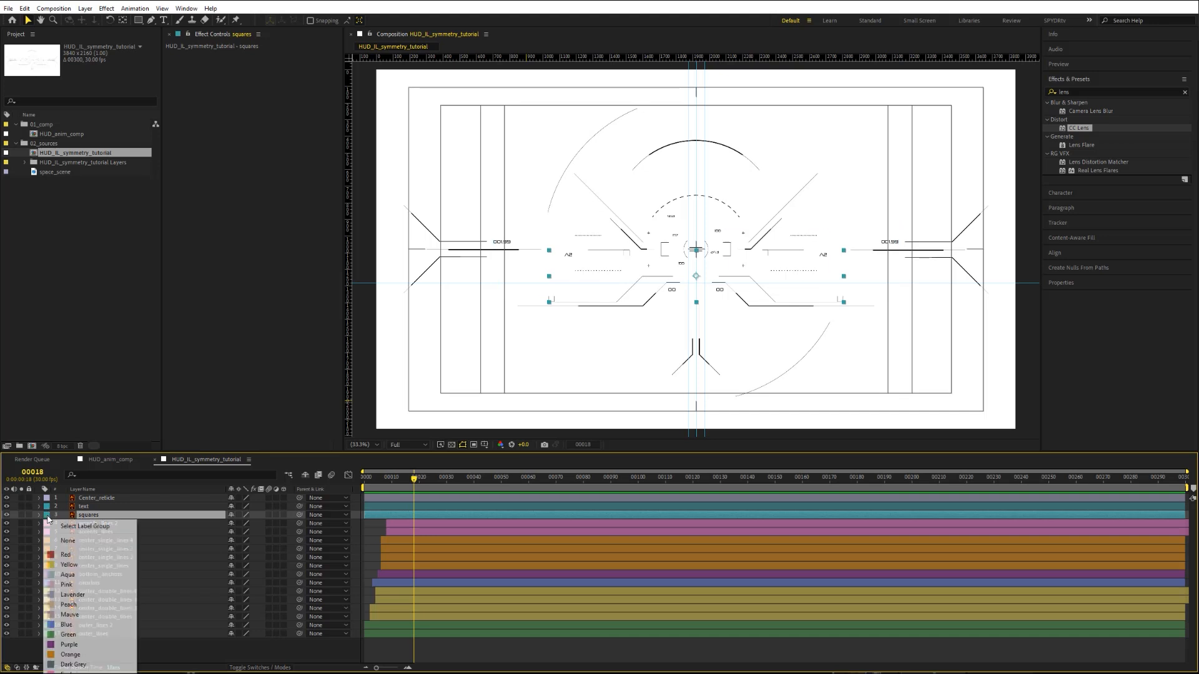
left_click(65, 554)
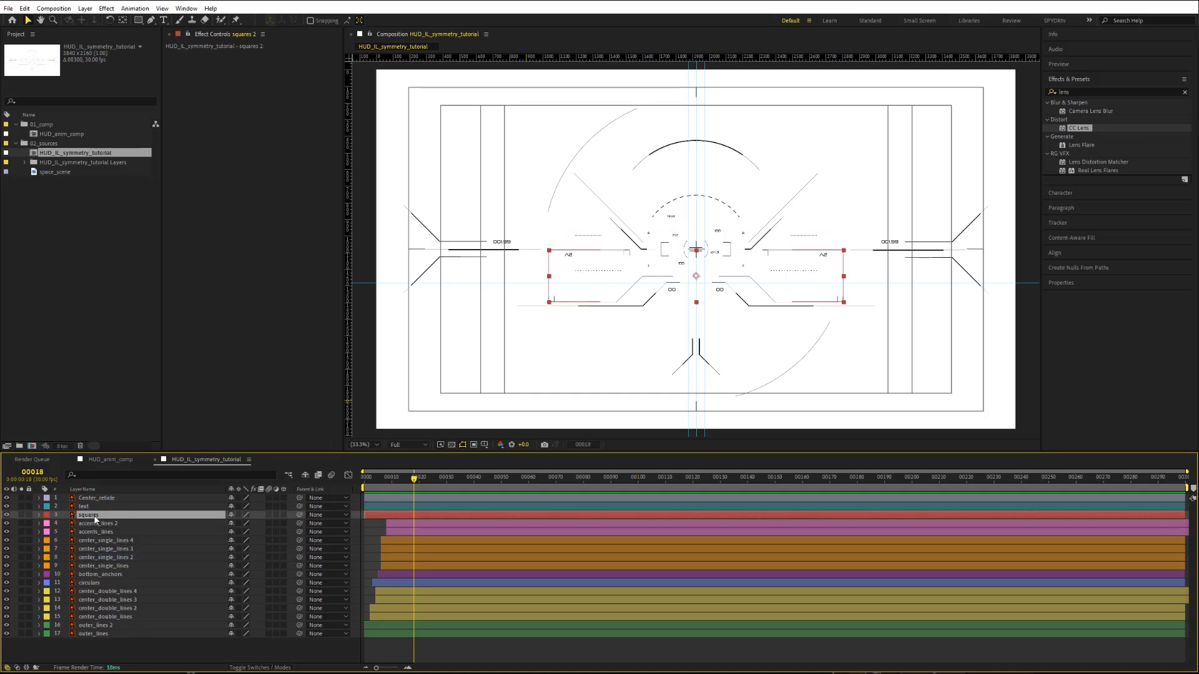
key("ctrl+d")
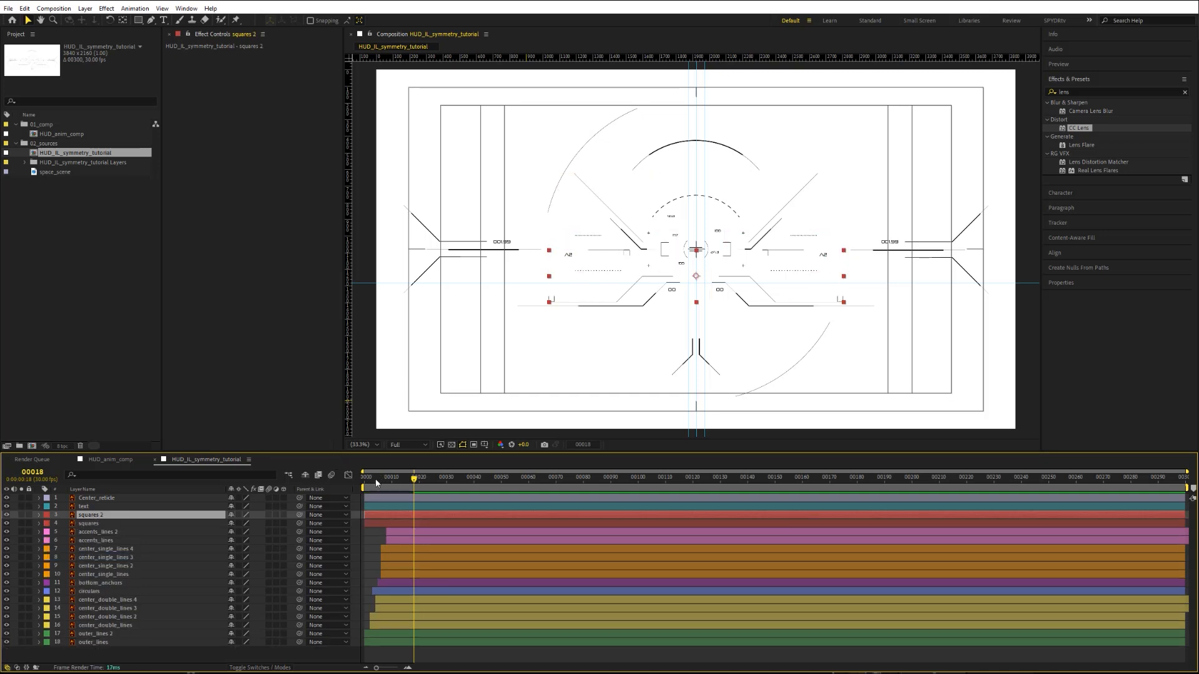
Step: Trim the start of both squares layers to frame 15
left_click_drag(377, 482, 407, 485)
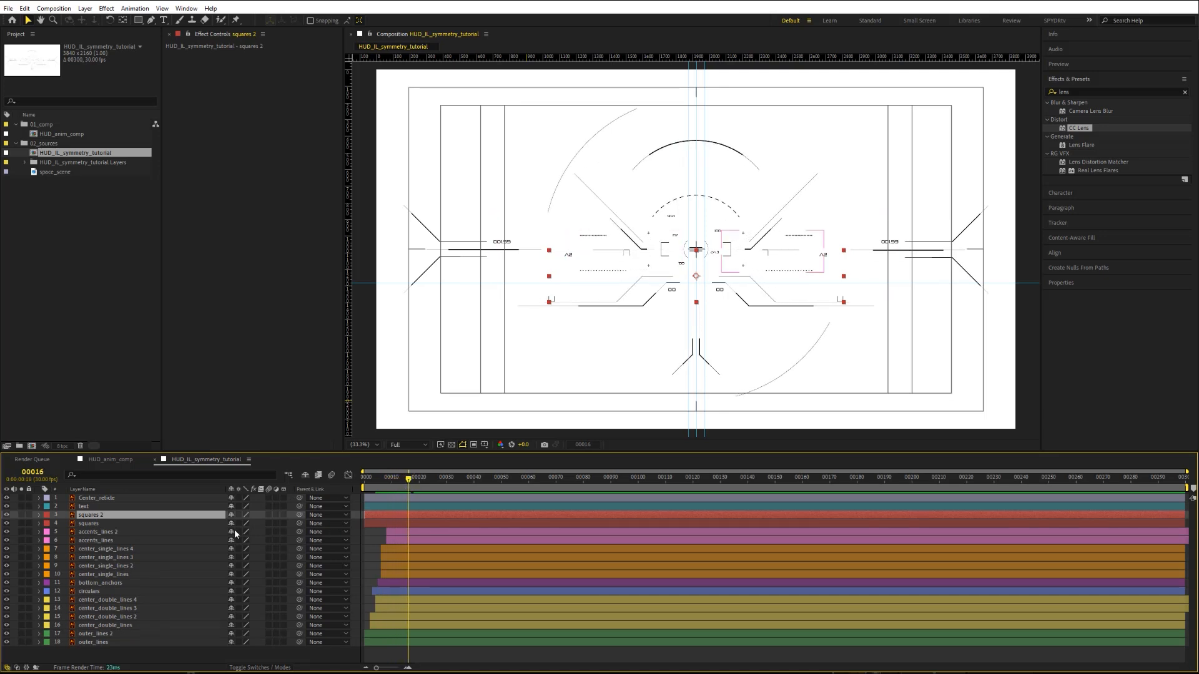
left_click(89, 523, "shift")
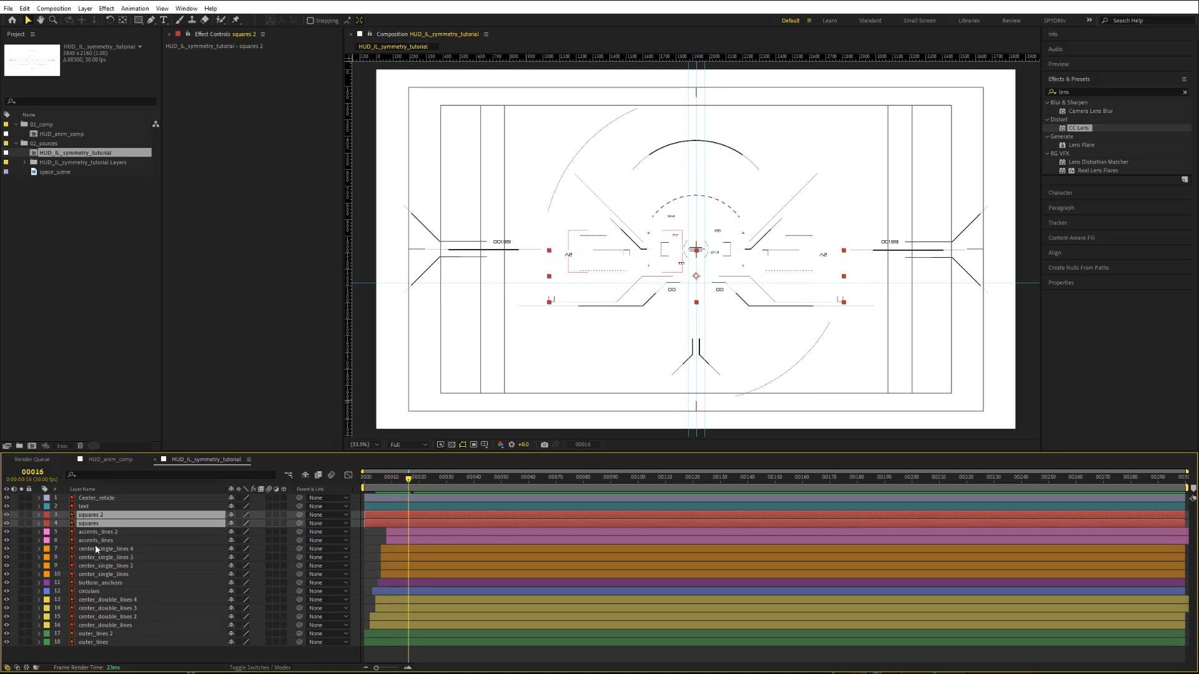
key("Page_Up")
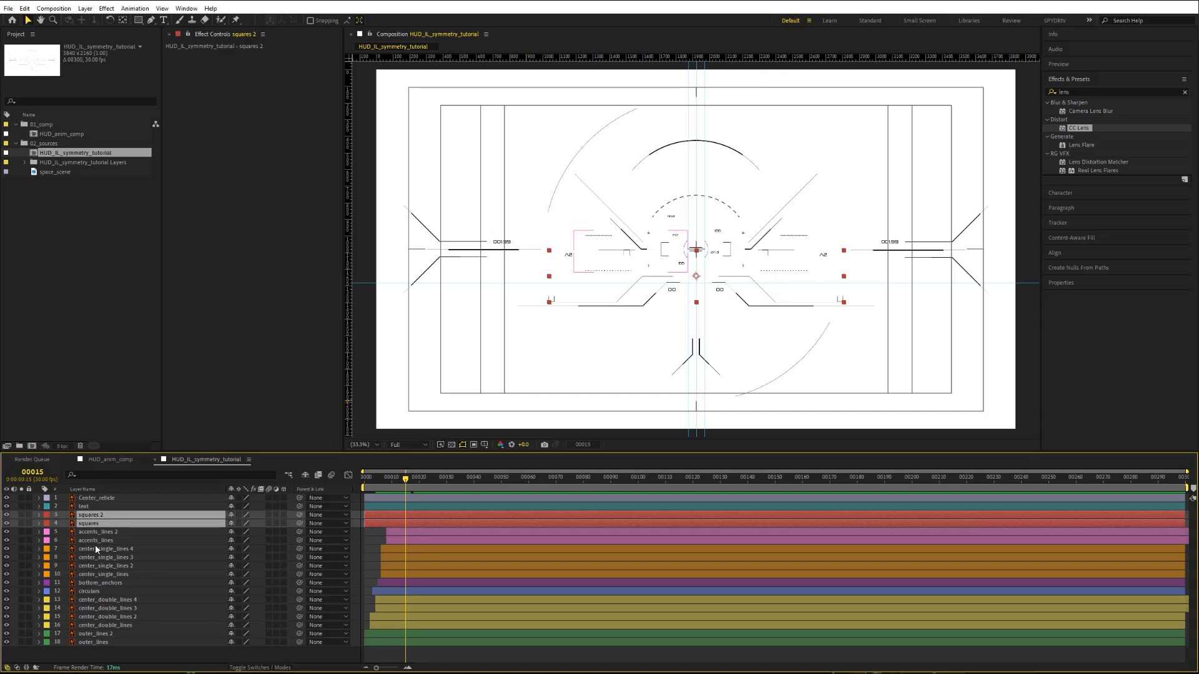
key("alt+bracketleft")
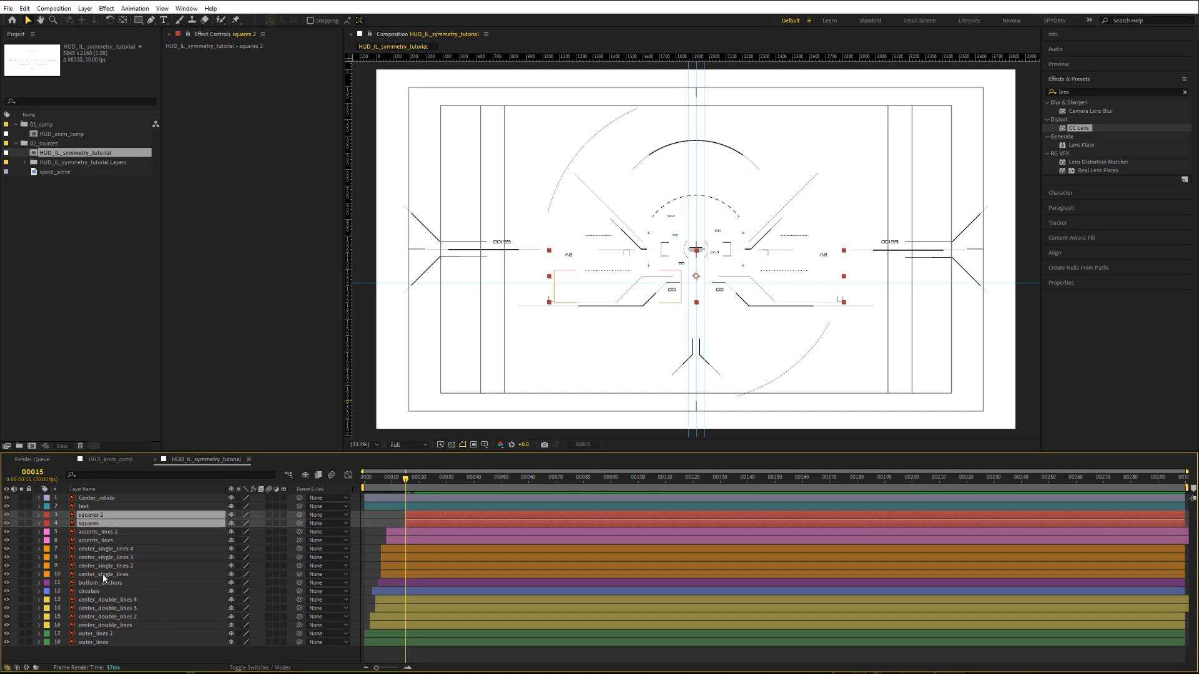
Step: Add X Position keyframes to both squares layers at frames 15 and 23, and return to the first keyframe
key("alt+shift+p")
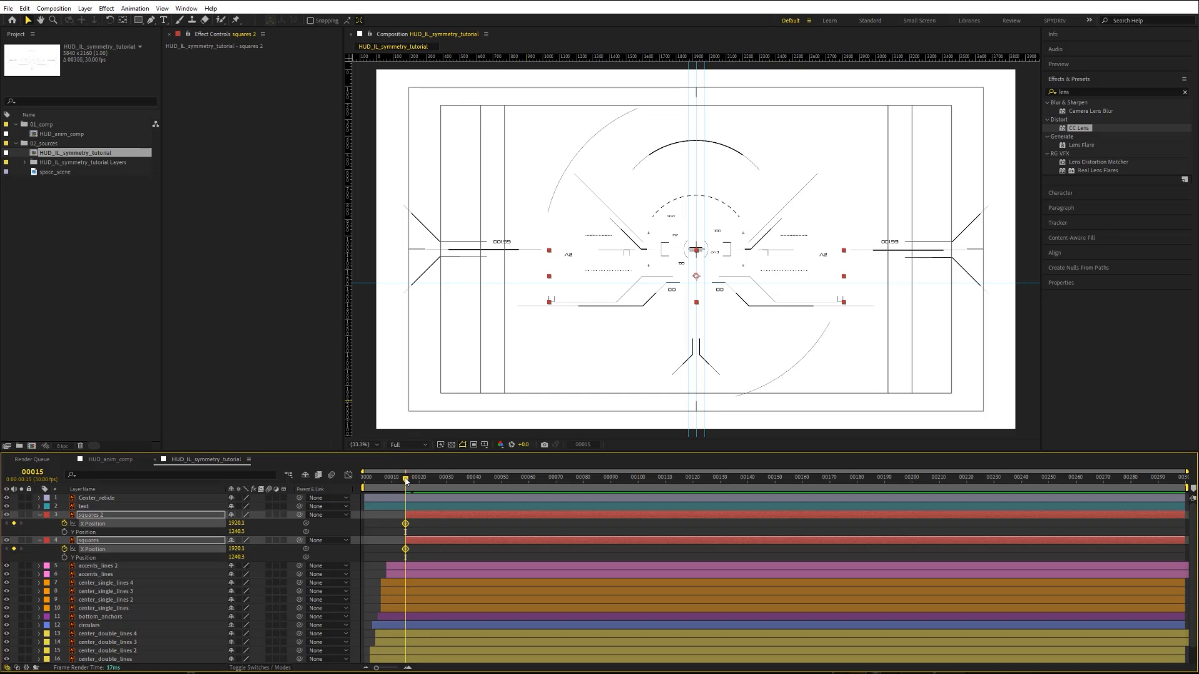
left_click_drag(409, 483, 429, 483)
left_click(14, 523)
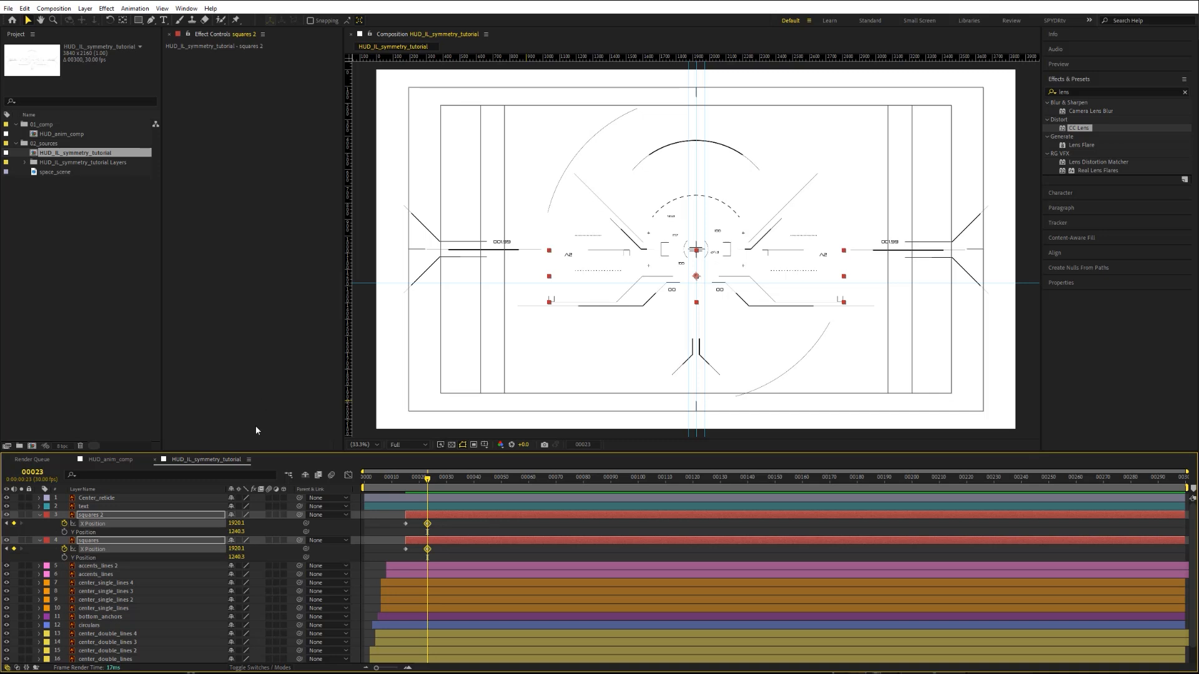
left_click(6, 524)
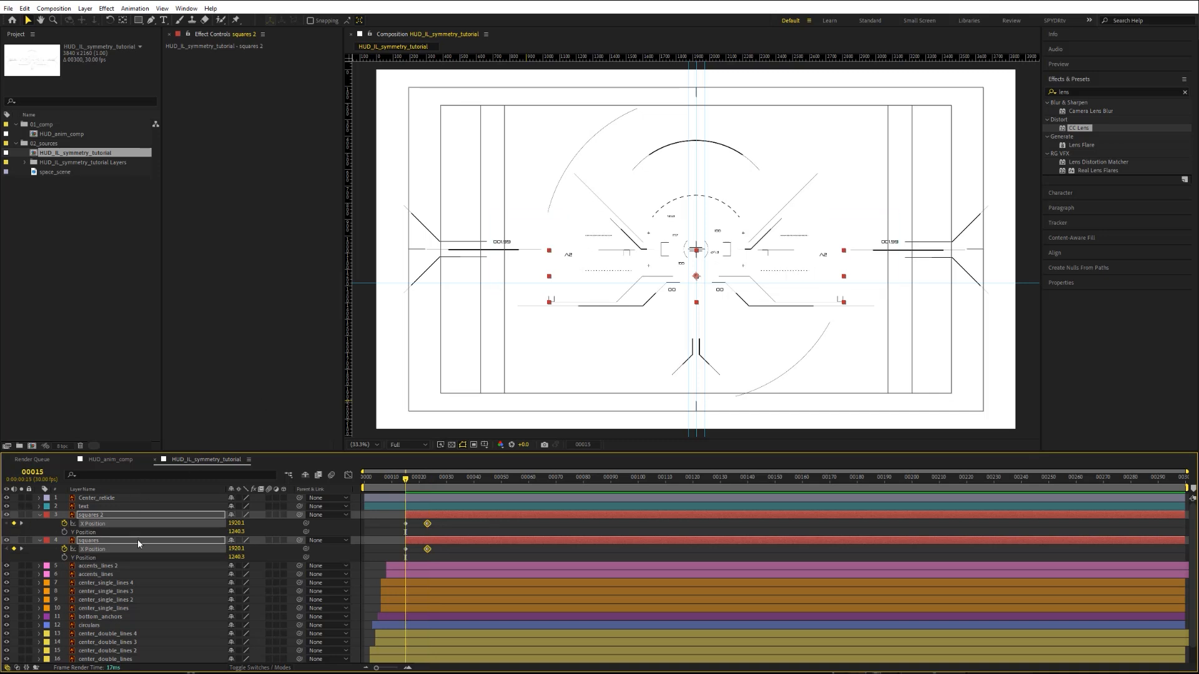
Step: Draw a rectangular mask around the left square elements on squares and another around the right ones on squares 2
left_click(86, 540)
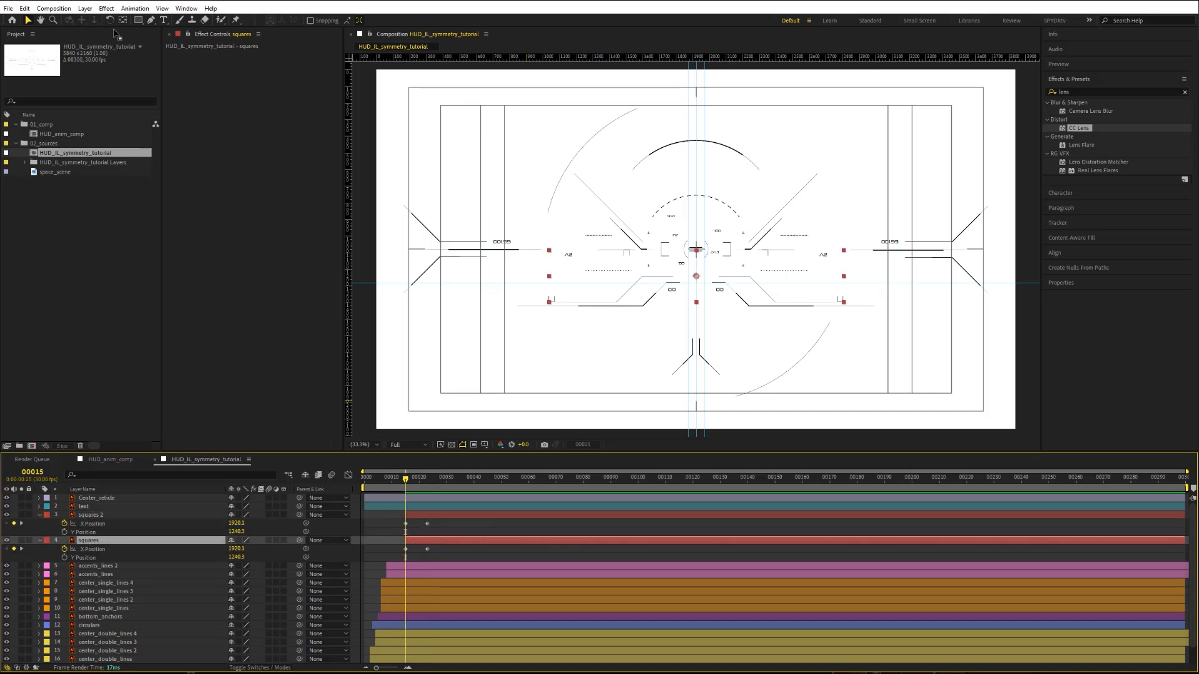
left_click(140, 21)
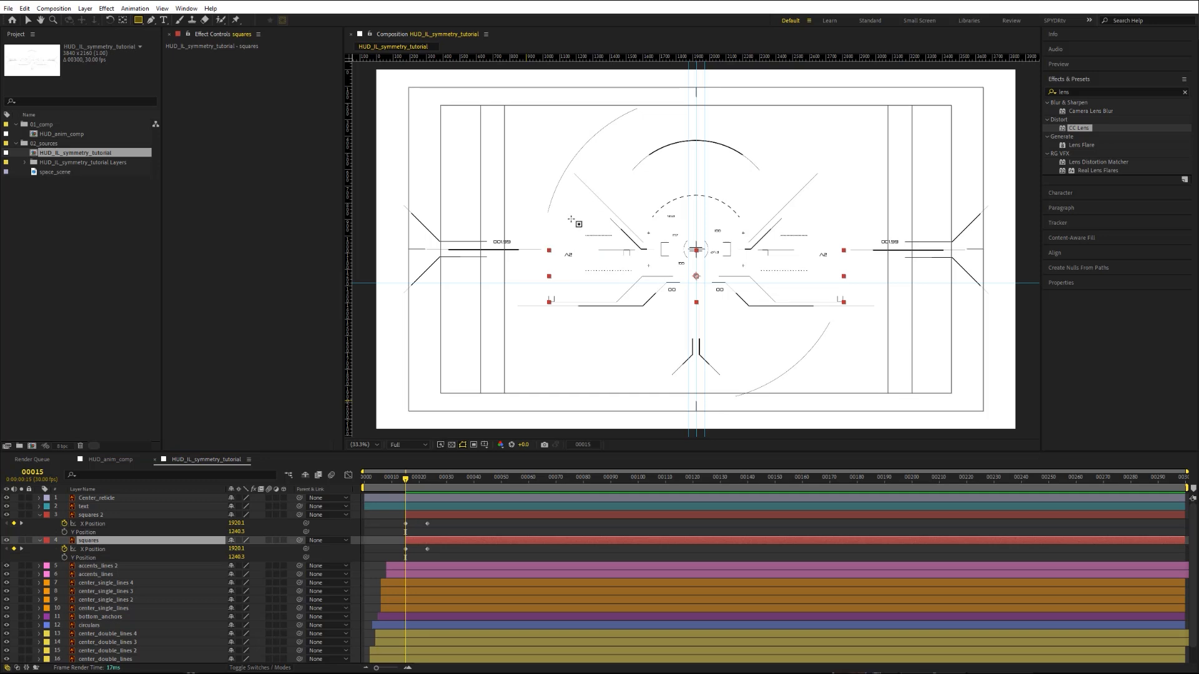
mouse_move(645, 220)
left_mouse_down()
mouse_move(519, 345)
mouse_move(493, 343)
left_mouse_up()
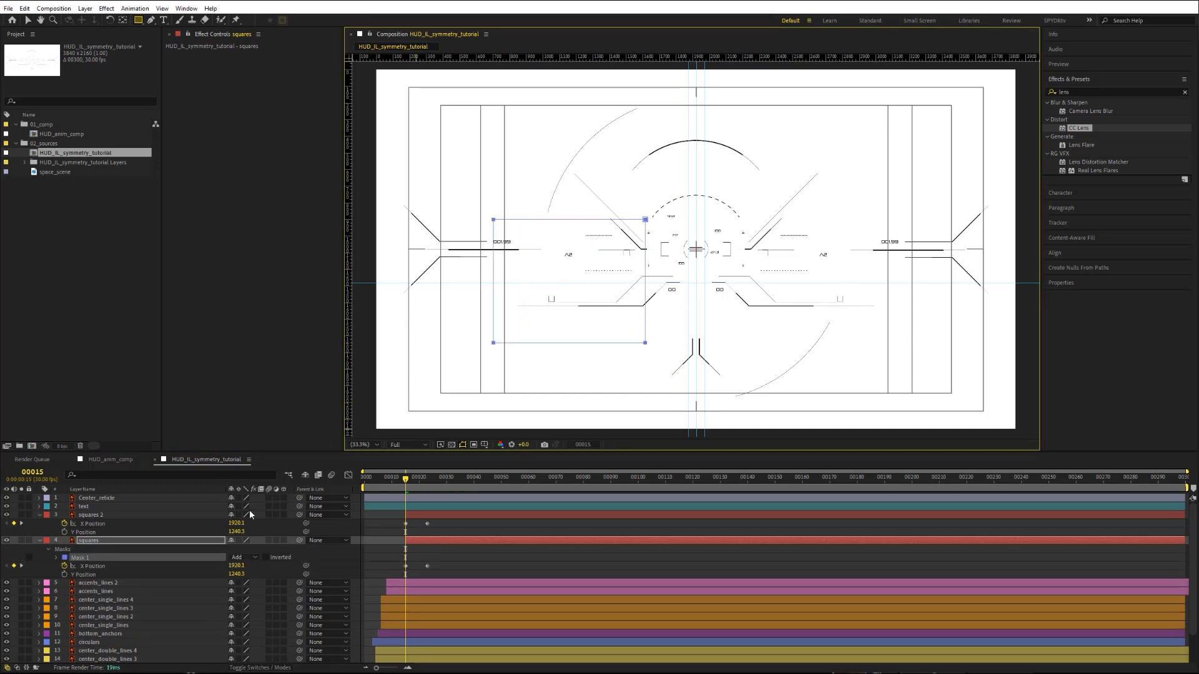
left_click(87, 515)
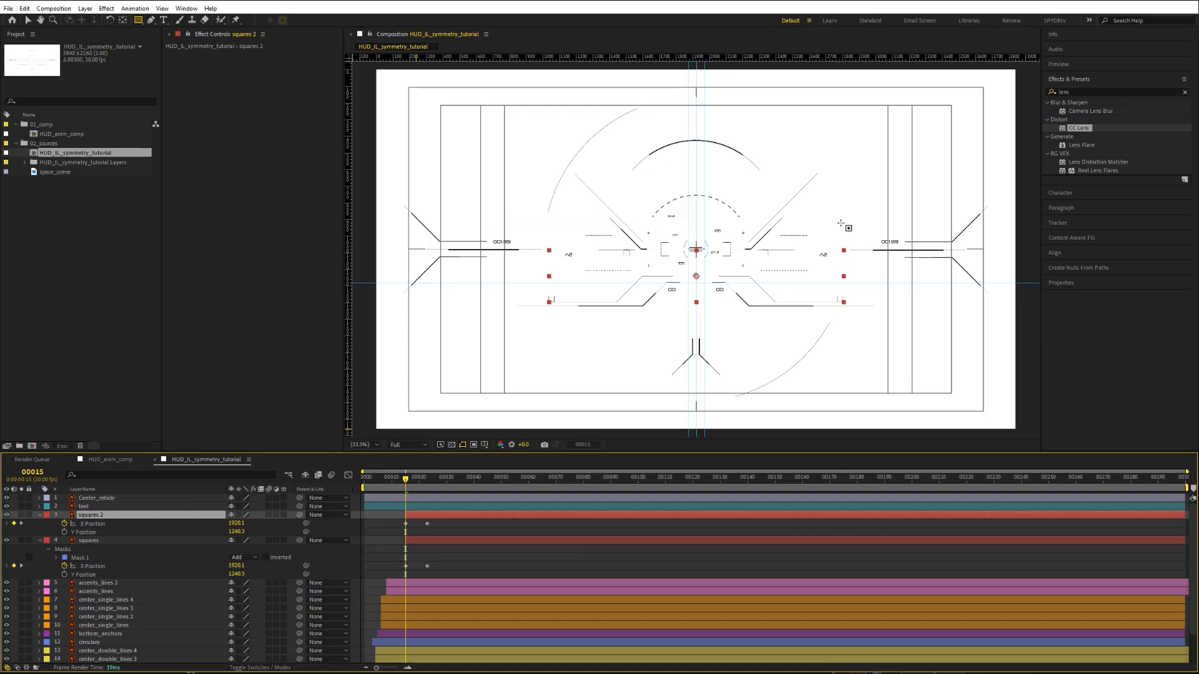
left_click_drag(863, 223, 716, 343)
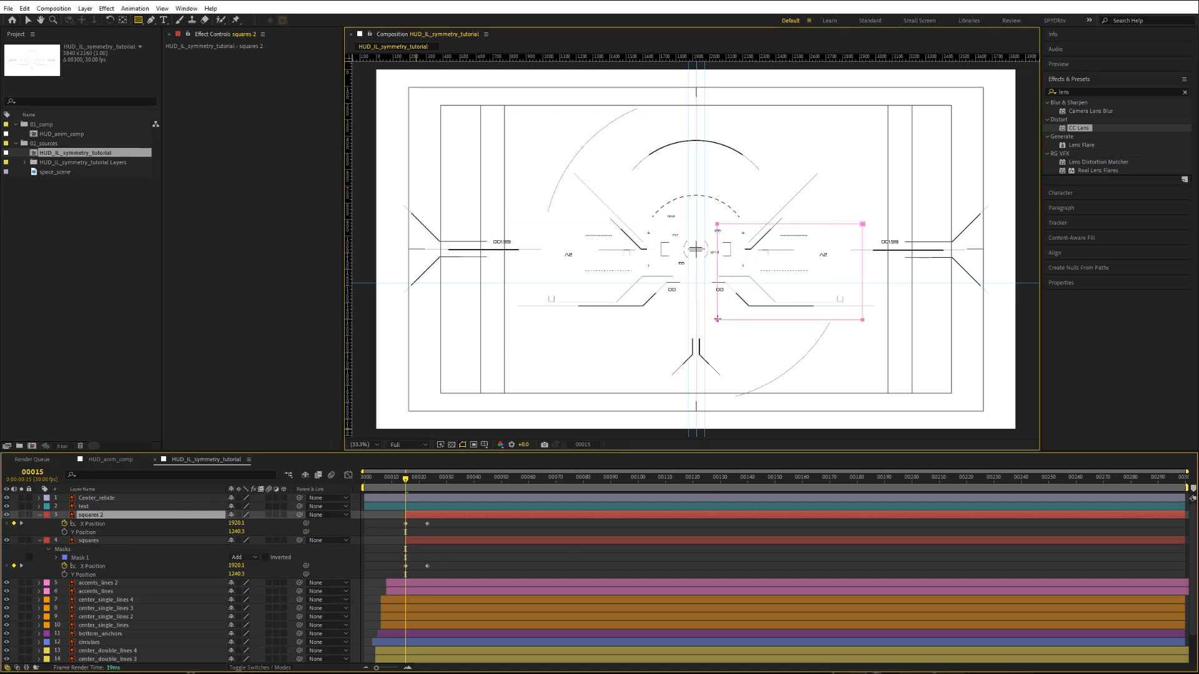
Step: At frame 15, set X Position to 1775.1 for squares and 2070.1 for squares 2 to offset them outward
left_click(110, 557)
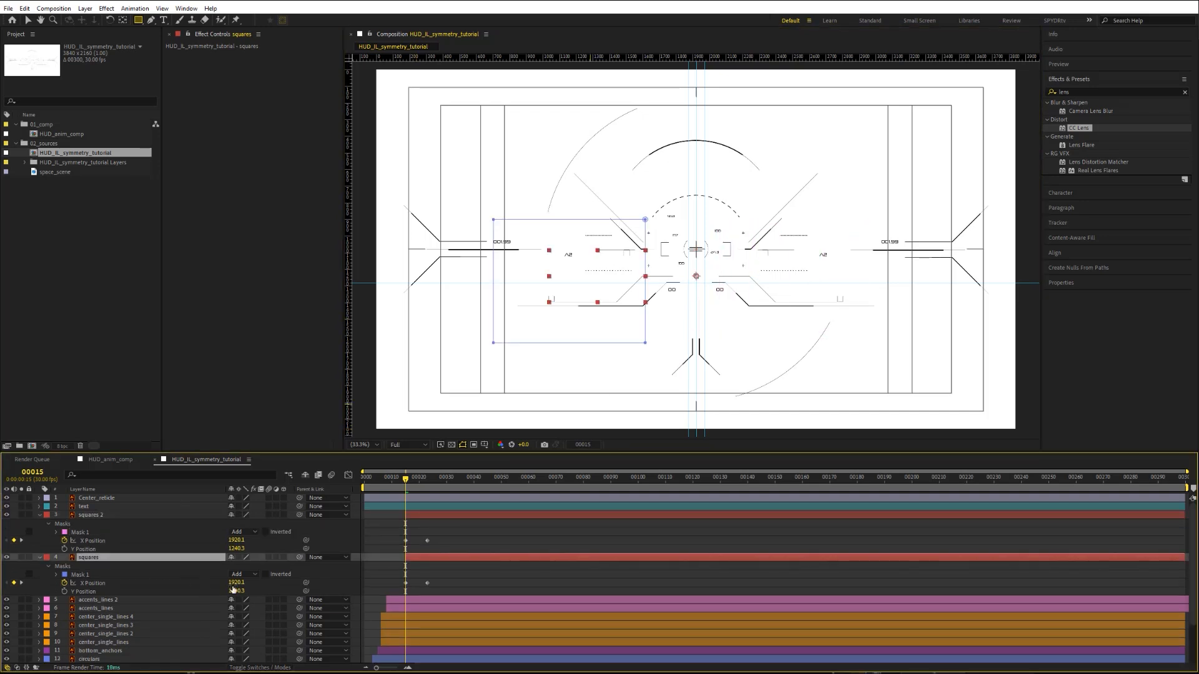
left_click_drag(236, 582, 170, 580)
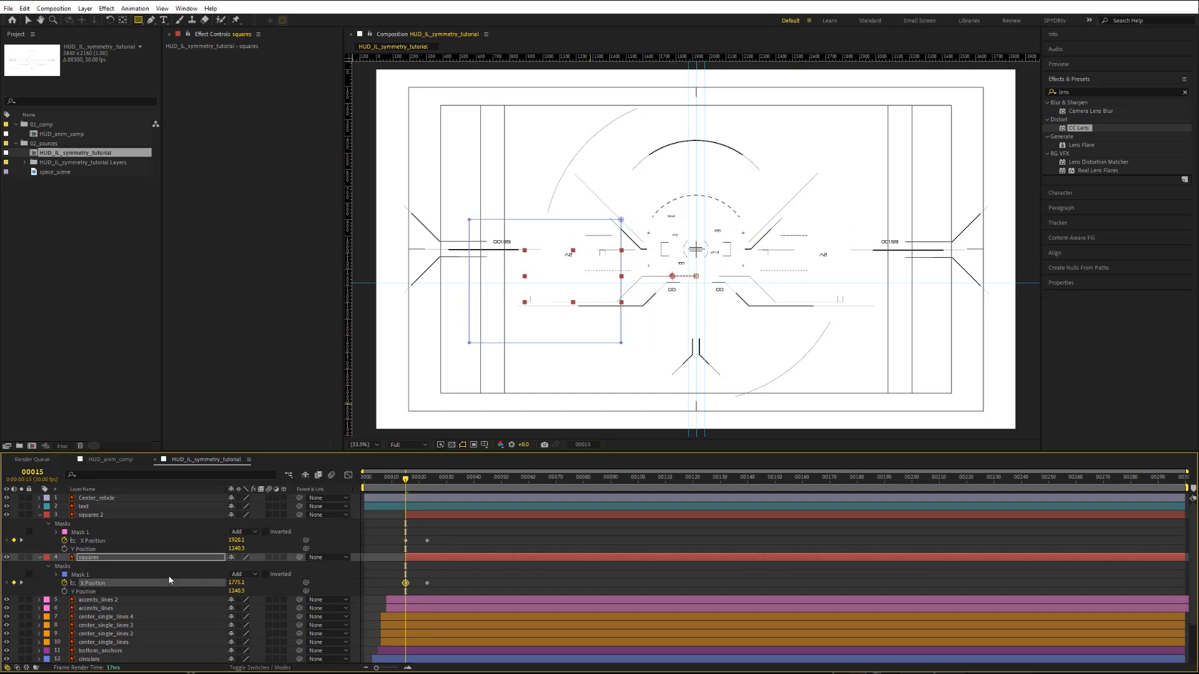
left_click(92, 515)
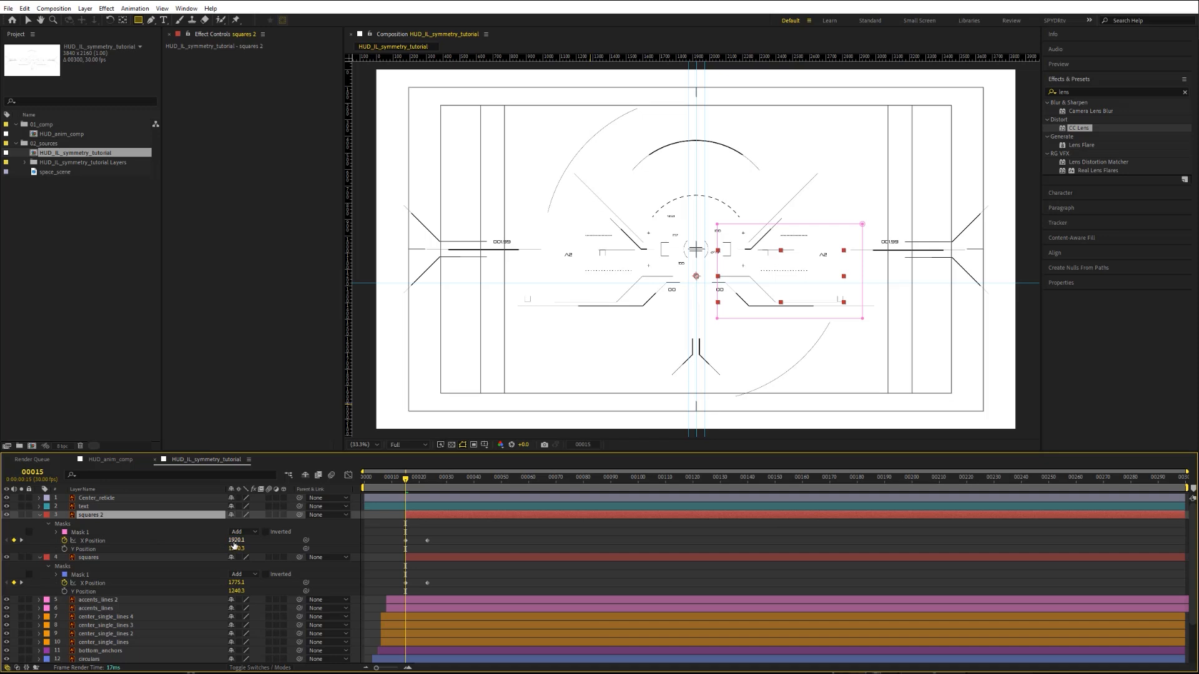
left_click_drag(236, 540, 252, 540)
left_click_drag(272, 541, 306, 540)
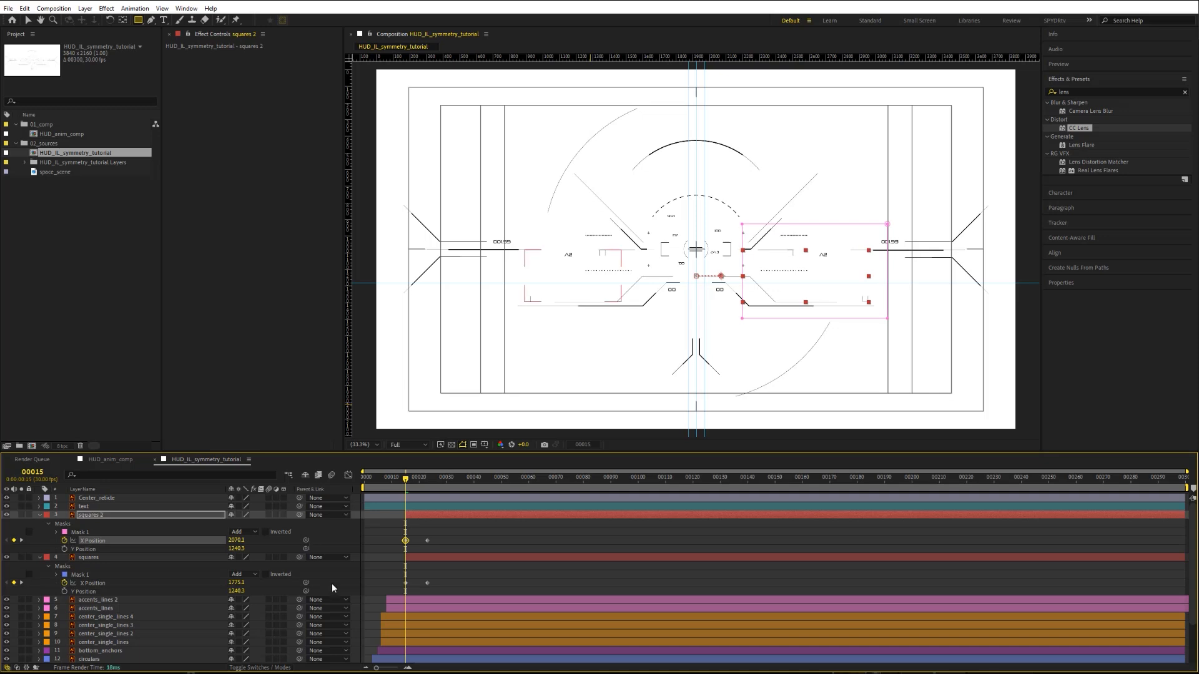
Step: Apply Easy Ease In to the final X Position keyframes of both squares layers
left_click_drag(448, 529, 428, 585)
right_click(427, 585)
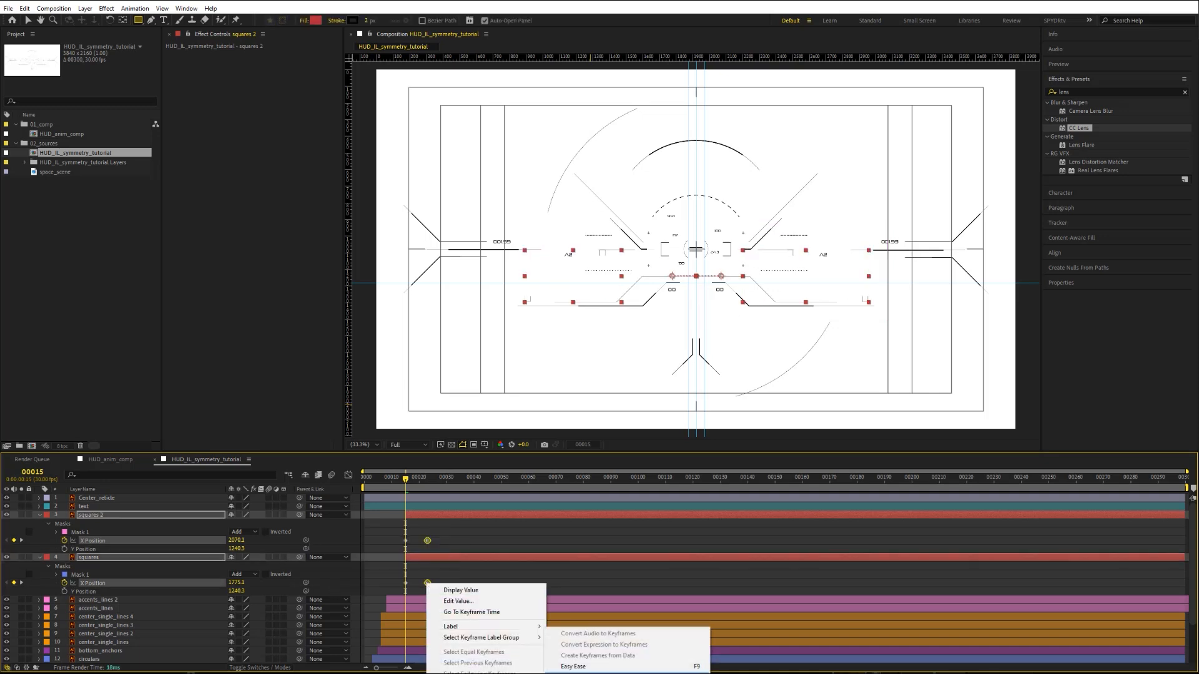
left_click(573, 667)
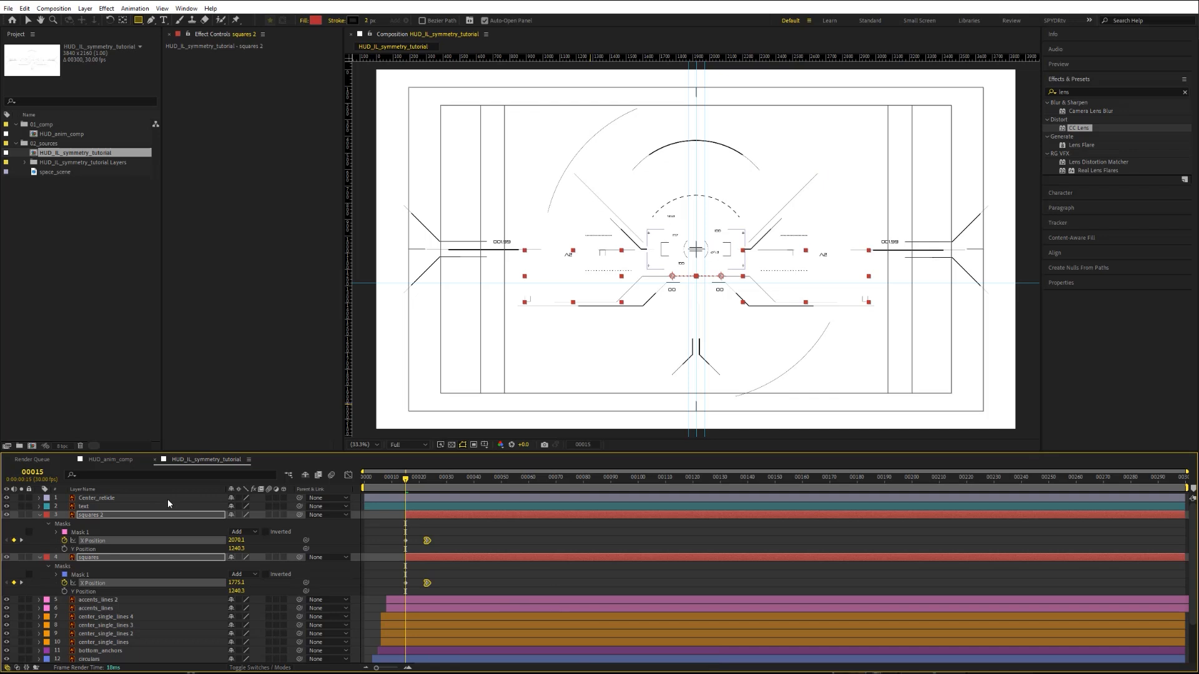
Step: Fade in both squares layers with Opacity keyframes of 0% at frame 15 and 100% at frame 18
key("t")
left_click_drag(227, 527, 150, 527)
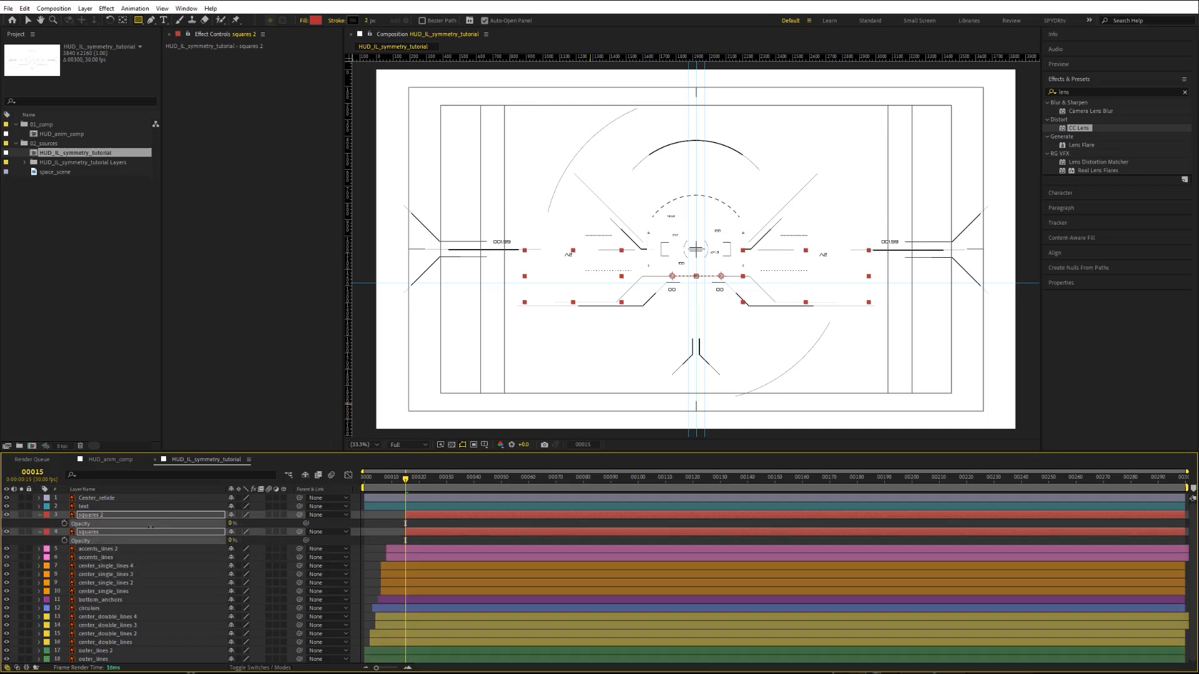
left_click(66, 523)
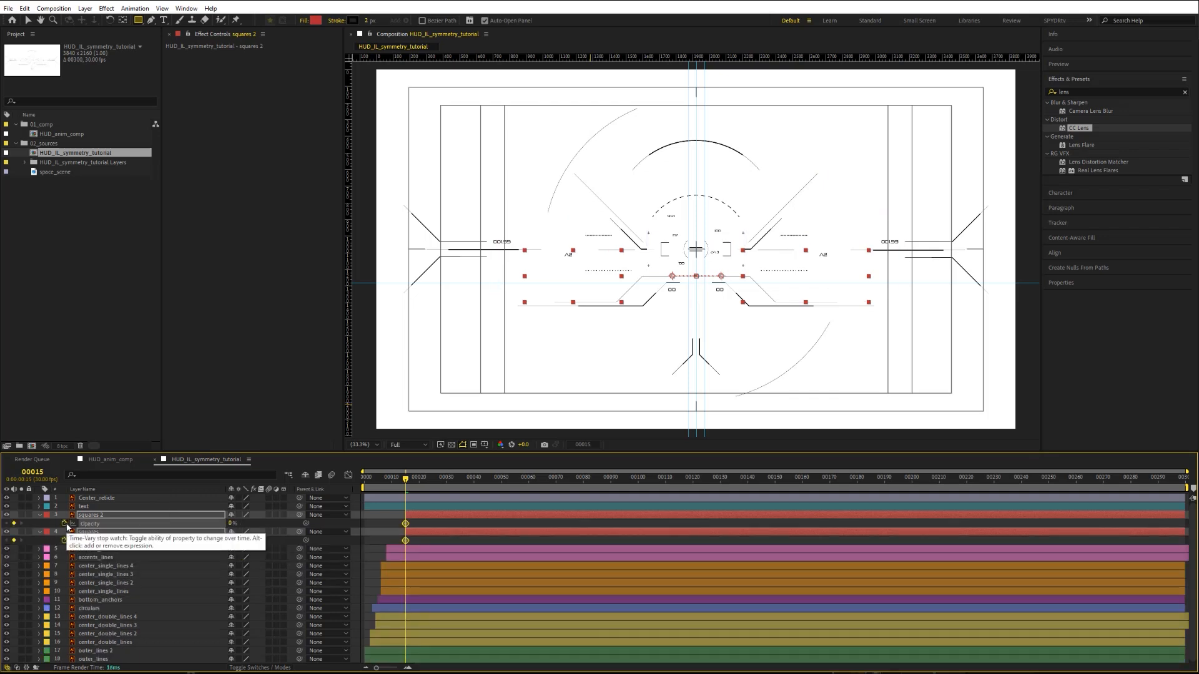
key("Page_Down")
key("Page_Down")
key("Page_Down")
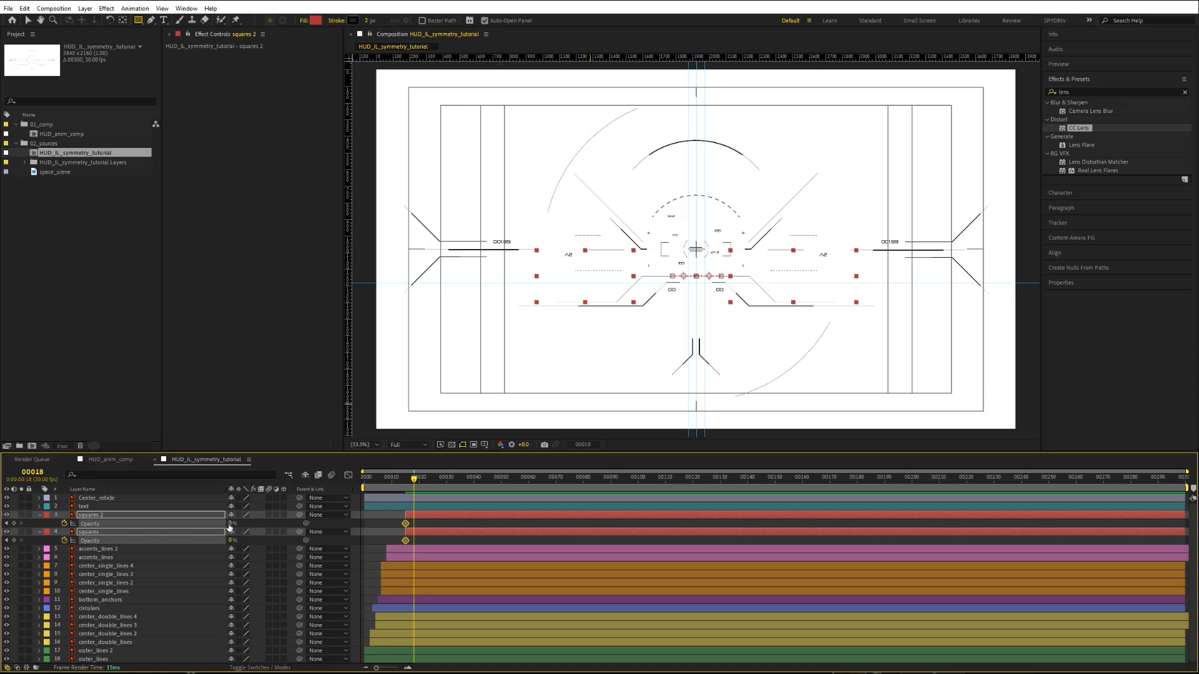
left_click_drag(228, 527, 391, 526)
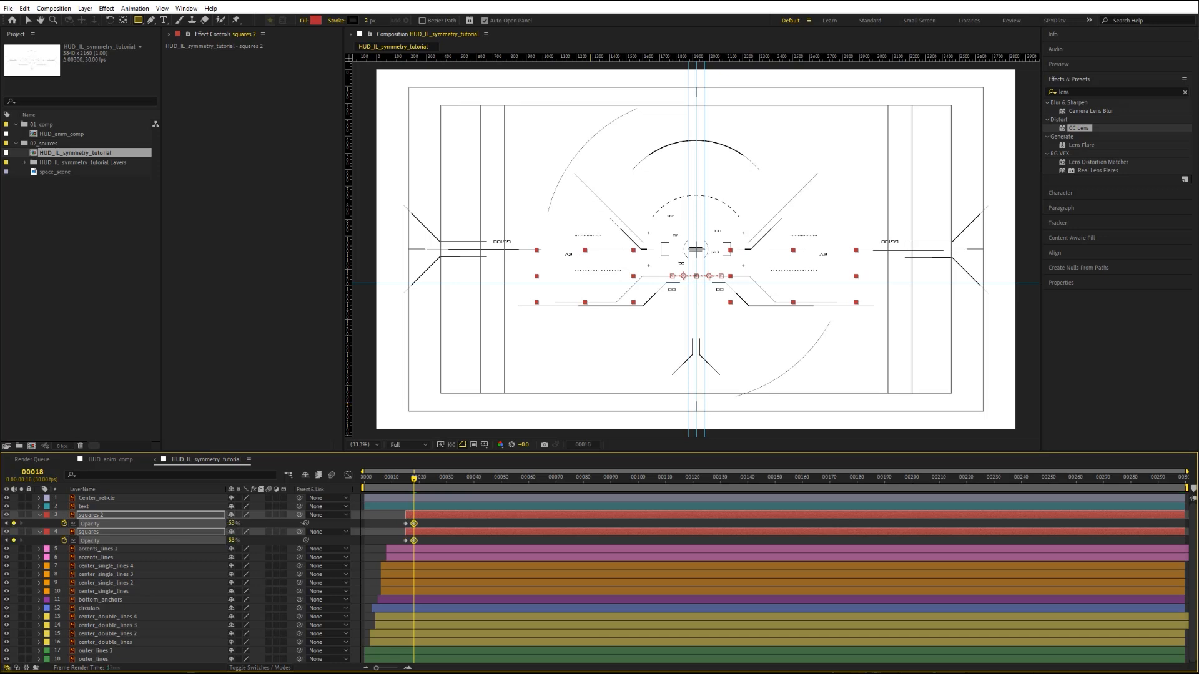
Step: Apply Easy Ease In to the second Opacity keyframes of both squares layers, collapse the layers and preview the motion
right_click(415, 523)
mouse_move(474, 670)
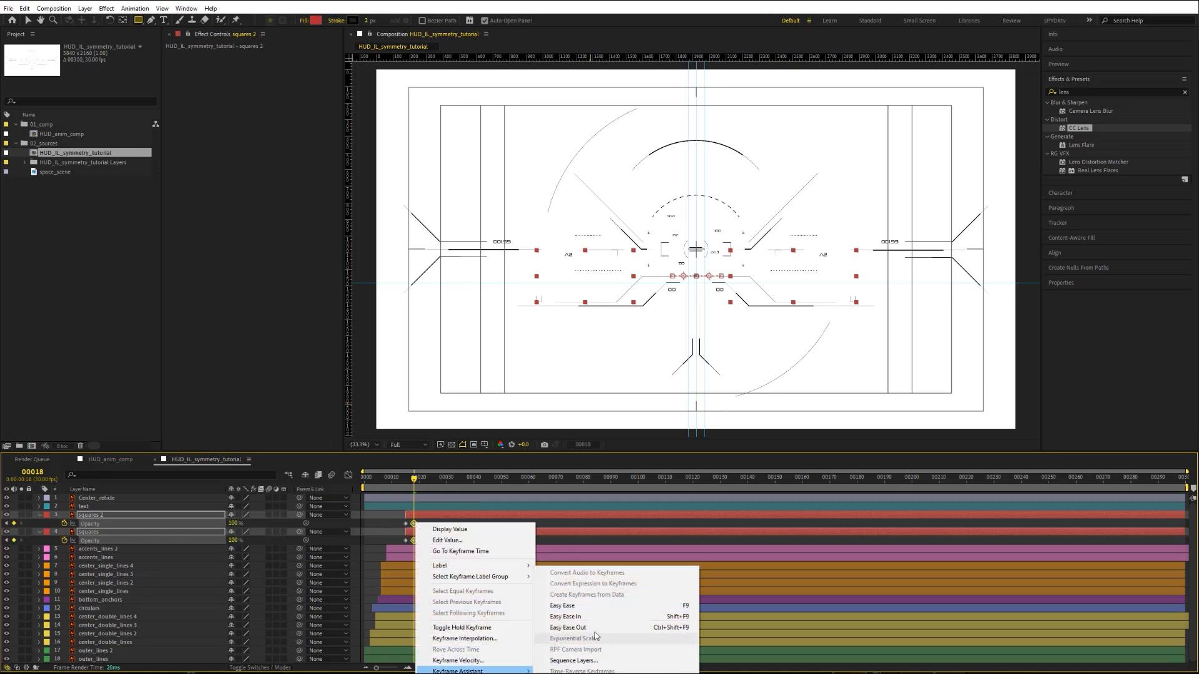
left_click(566, 617)
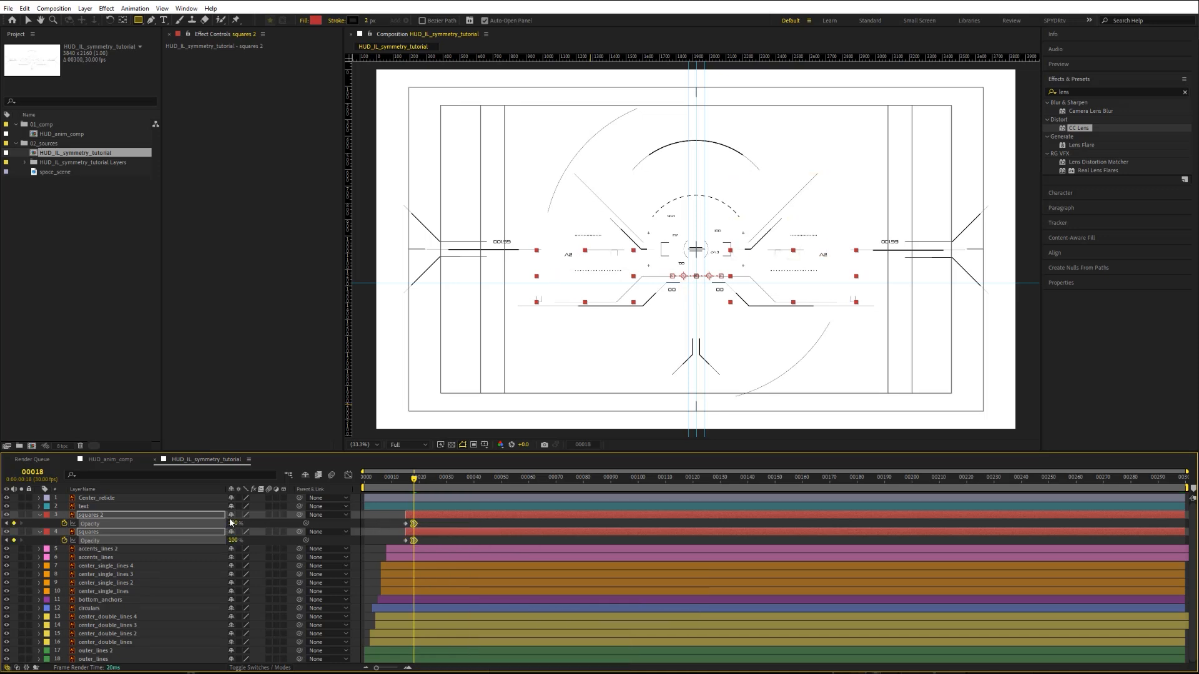
left_click(40, 515)
key("ctrl+shift+a")
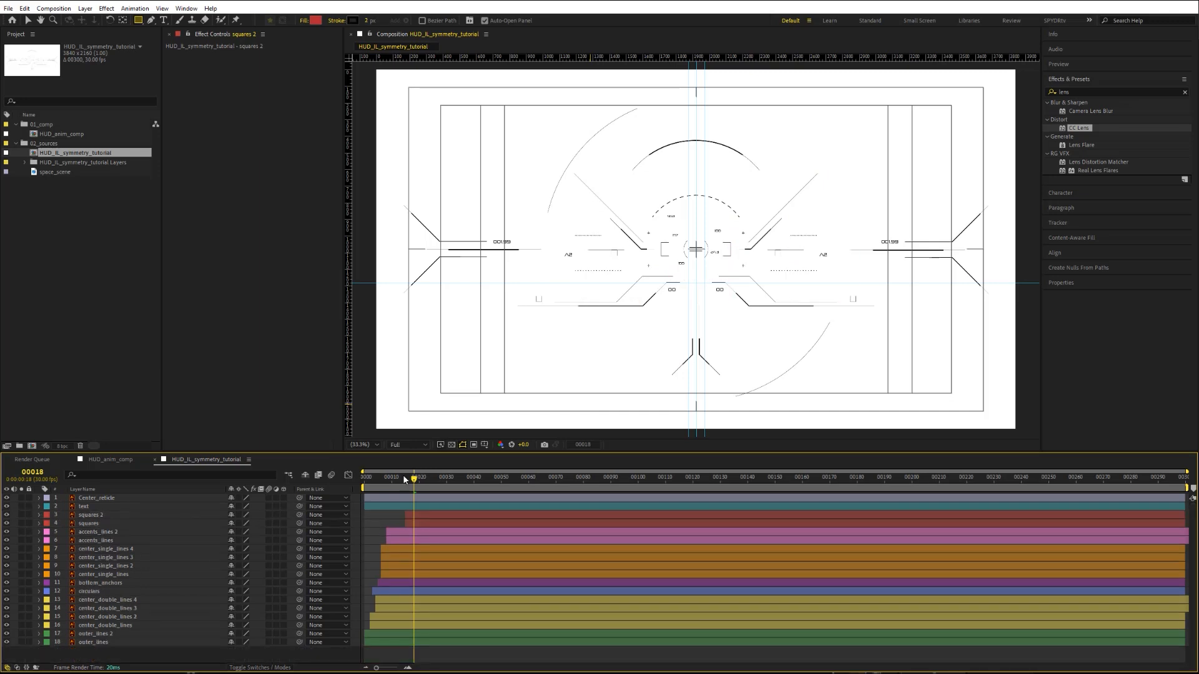
left_click_drag(383, 478, 433, 479)
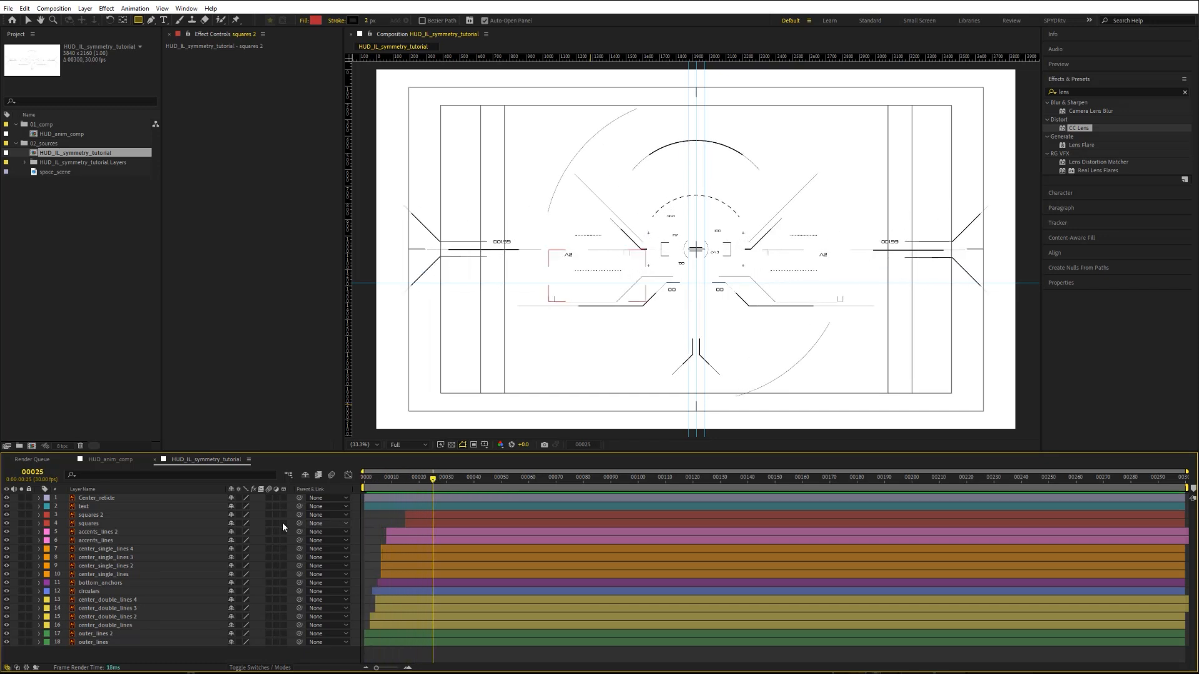
Step: Move the Center_reticle layer below text in the stack and solo it
left_click(86, 506)
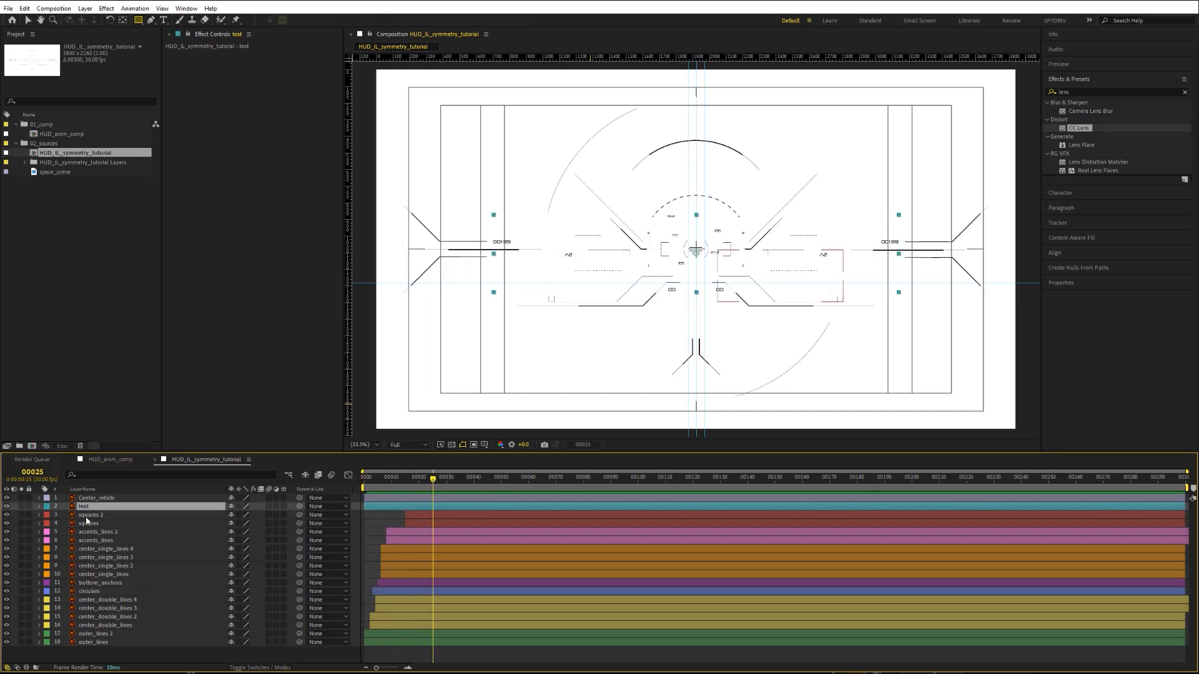
left_click_drag(96, 499, 96, 511)
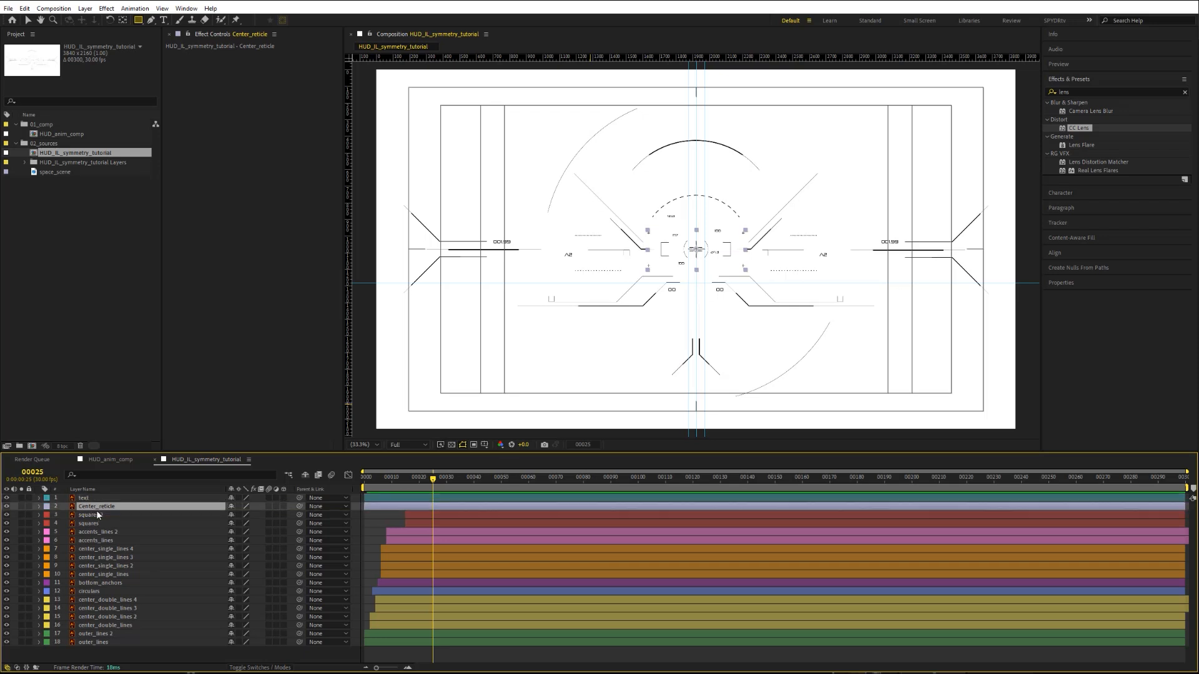
left_click(21, 507)
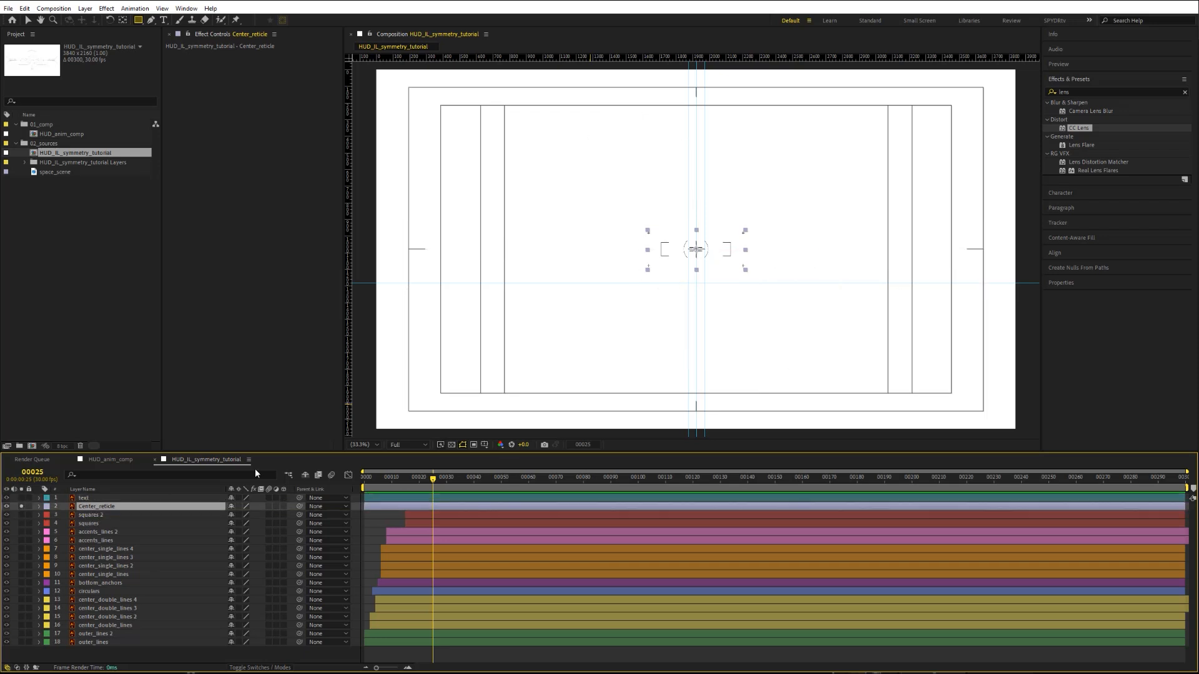
Step: Duplicate the Center_reticle layer six times to get copies up to Center_reticle 7
key("period")
key("period")
key("period")
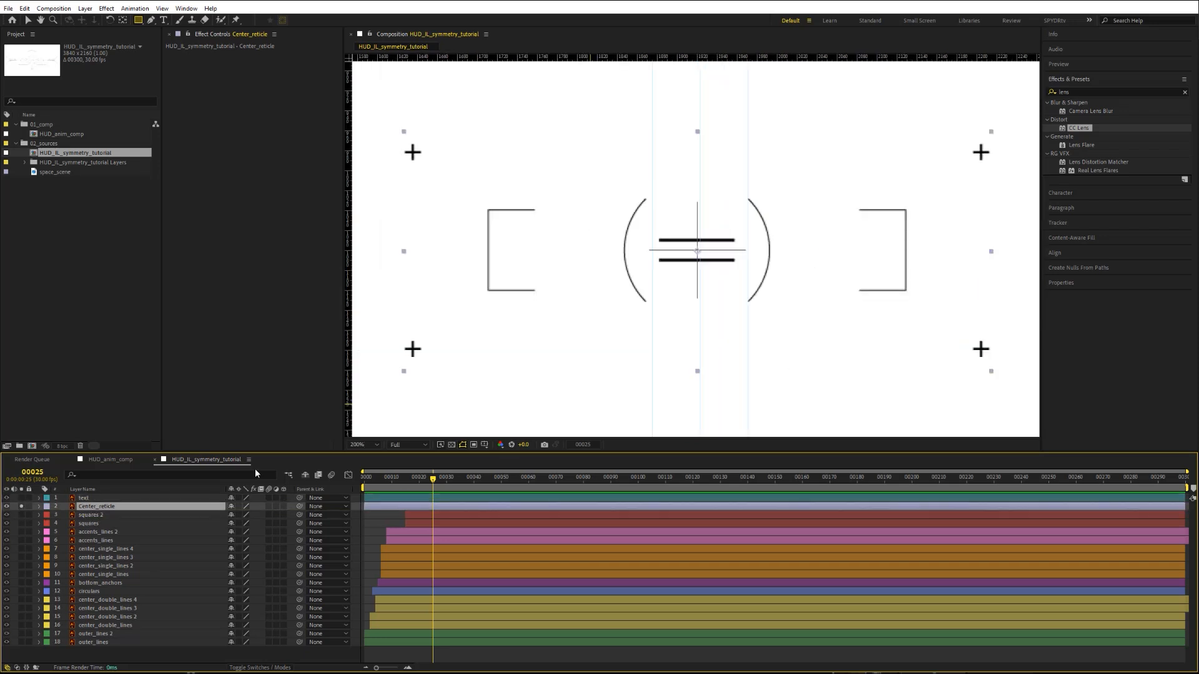
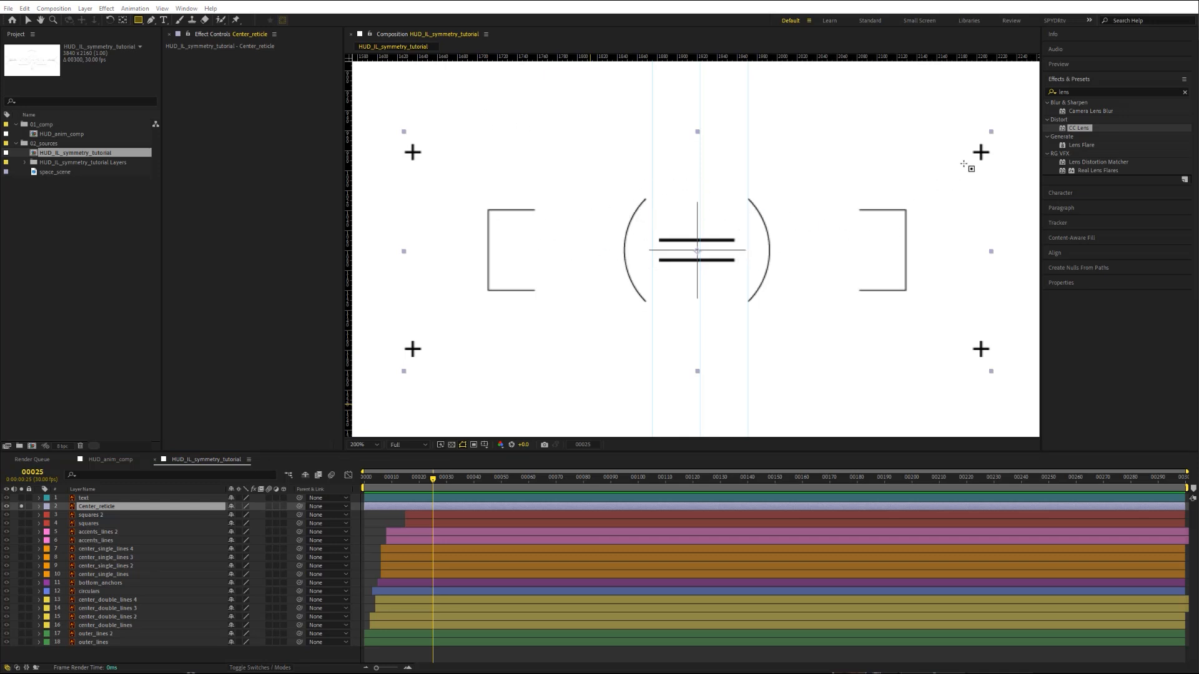
left_click(92, 510)
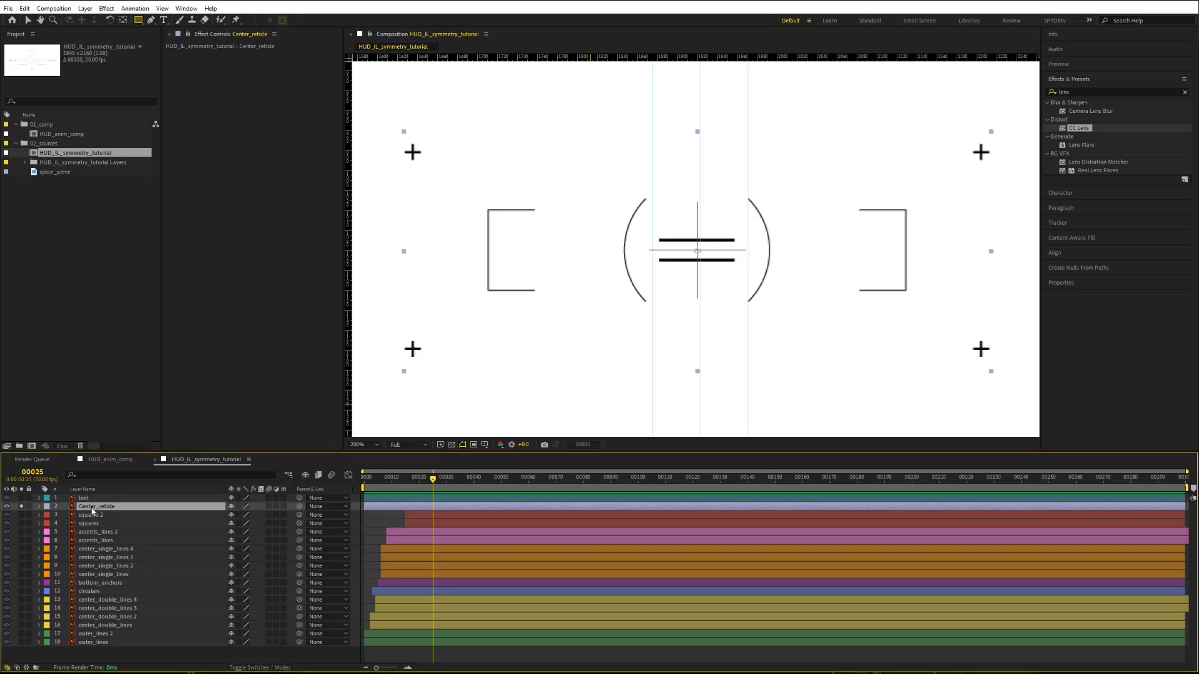
key("ctrl+d")
key("ctrl+d")
key("ctrl+d")
key("ctrl+d")
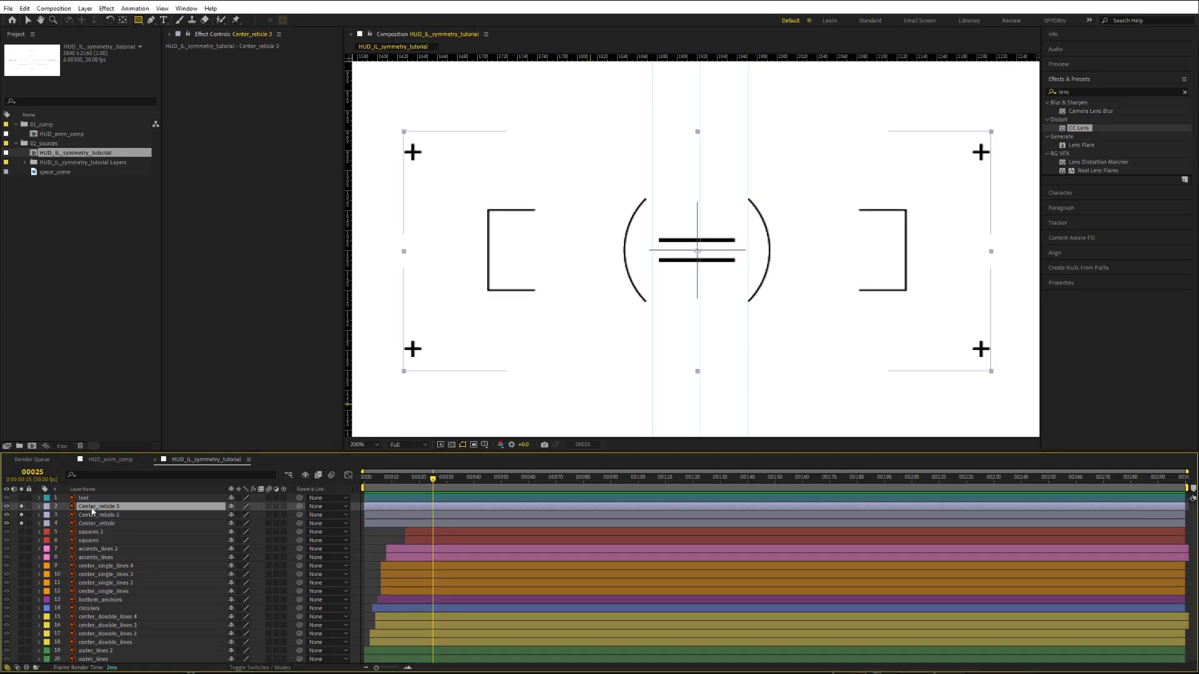
key("ctrl+d")
key("ctrl+d")
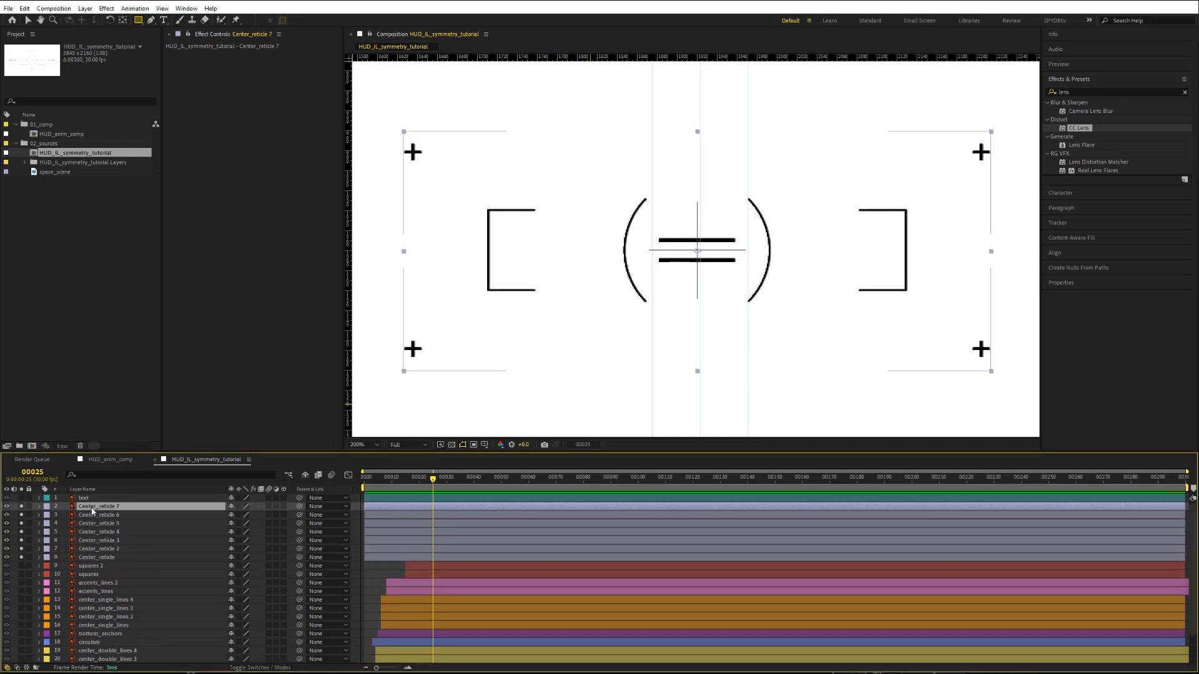
Step: Draw a rectangular mask around the left bracket on the original Center_reticle layer and set its mask color to magenta
left_click(87, 559)
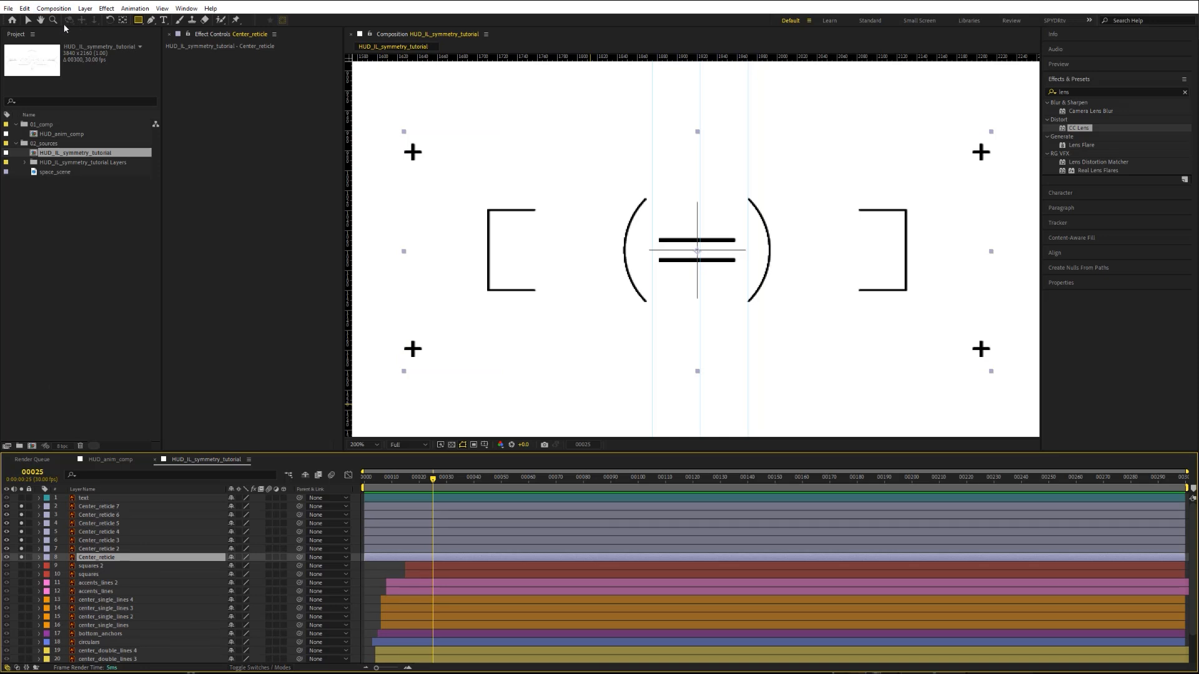
left_click(138, 20)
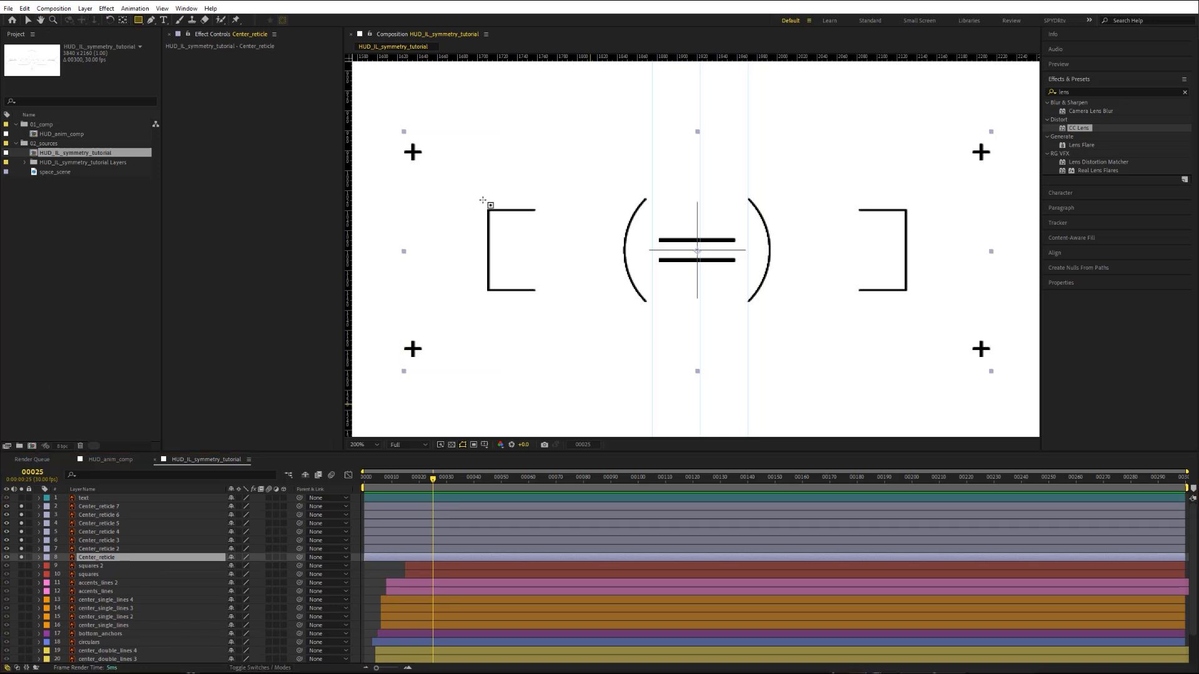
left_click_drag(551, 289, 555, 301)
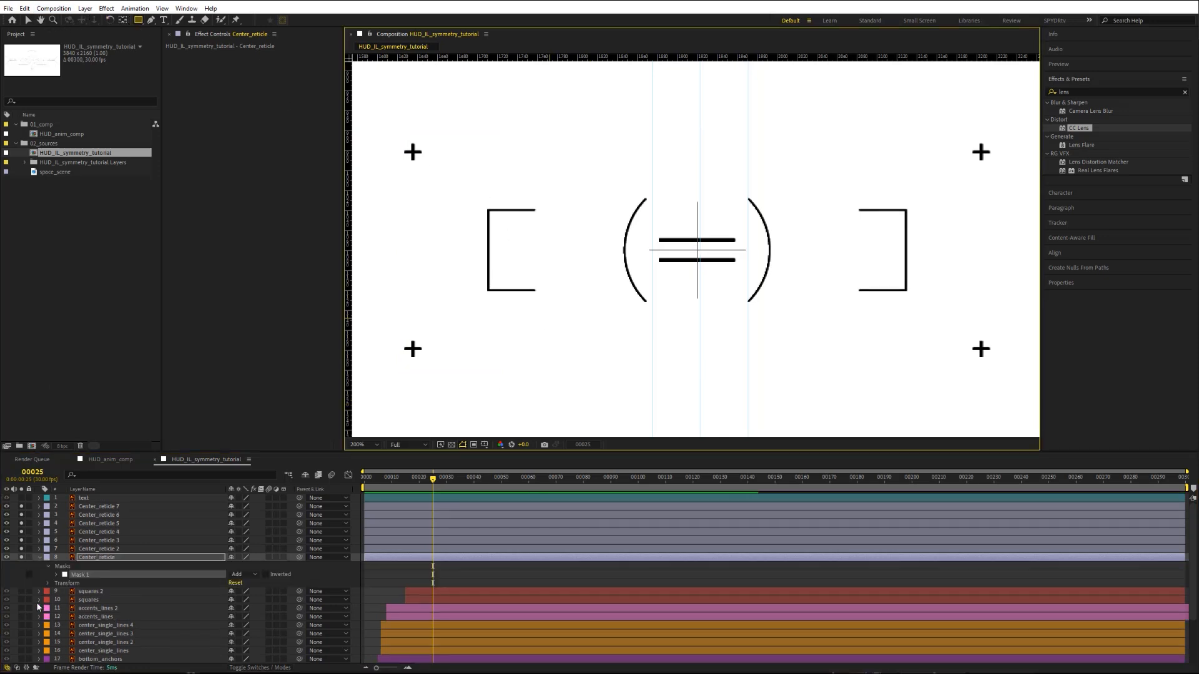
left_click(65, 575)
left_click(130, 269)
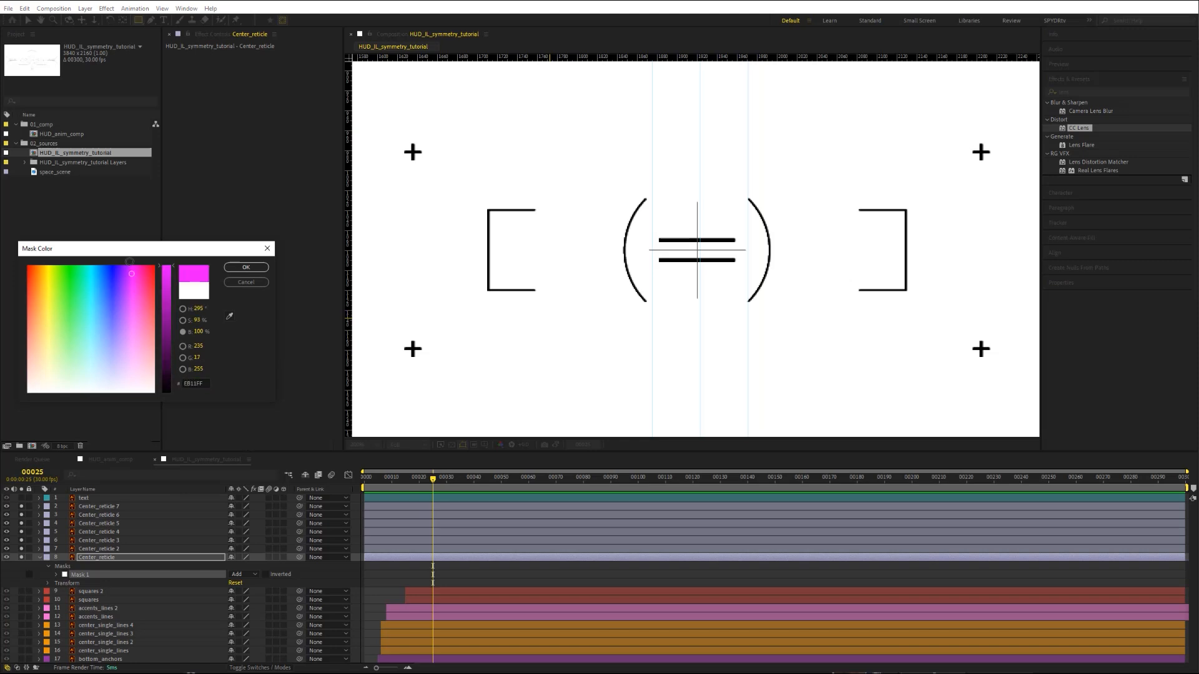
left_click(241, 269)
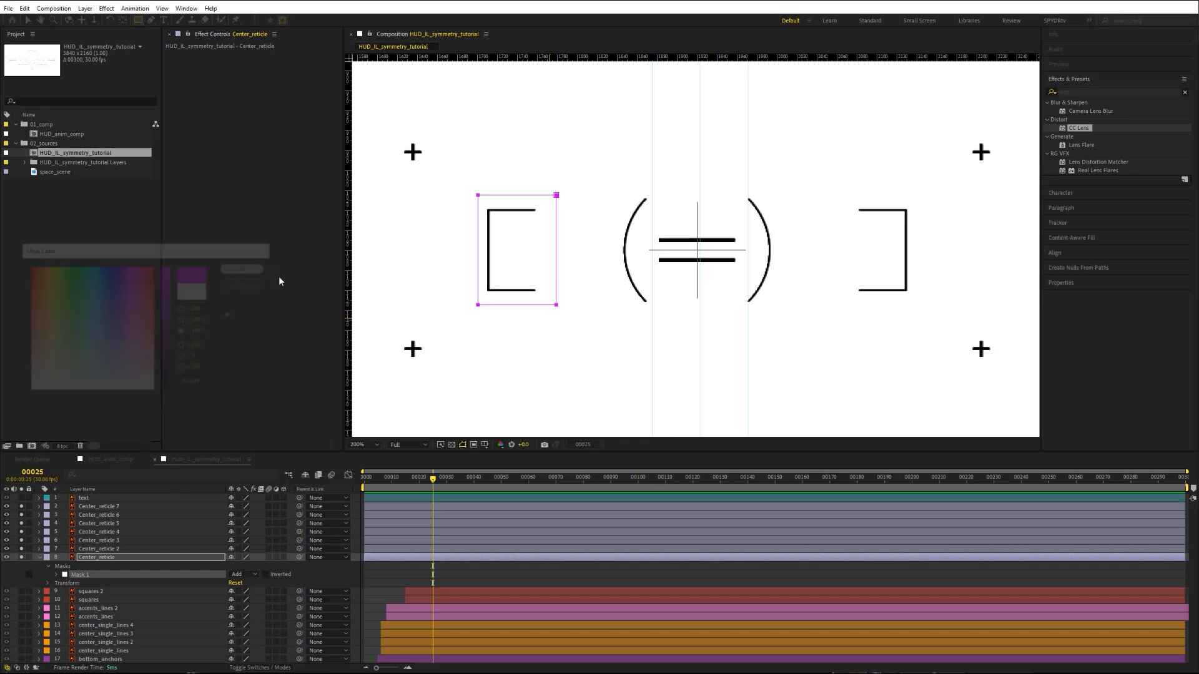
Step: Draw rectangular masks around the right bracket on Center_reticle 2, the left arc on Center_reticle 3 and the right arc on Center_reticle 4
left_click(84, 551)
key("m")
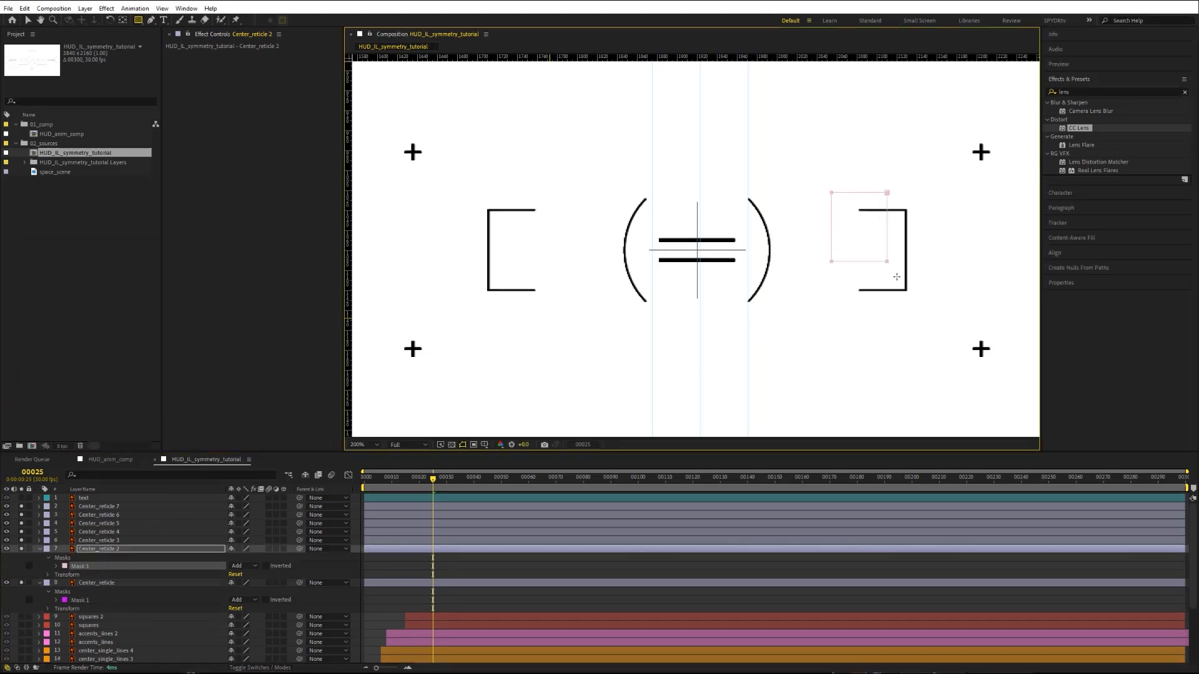
left_click(122, 533)
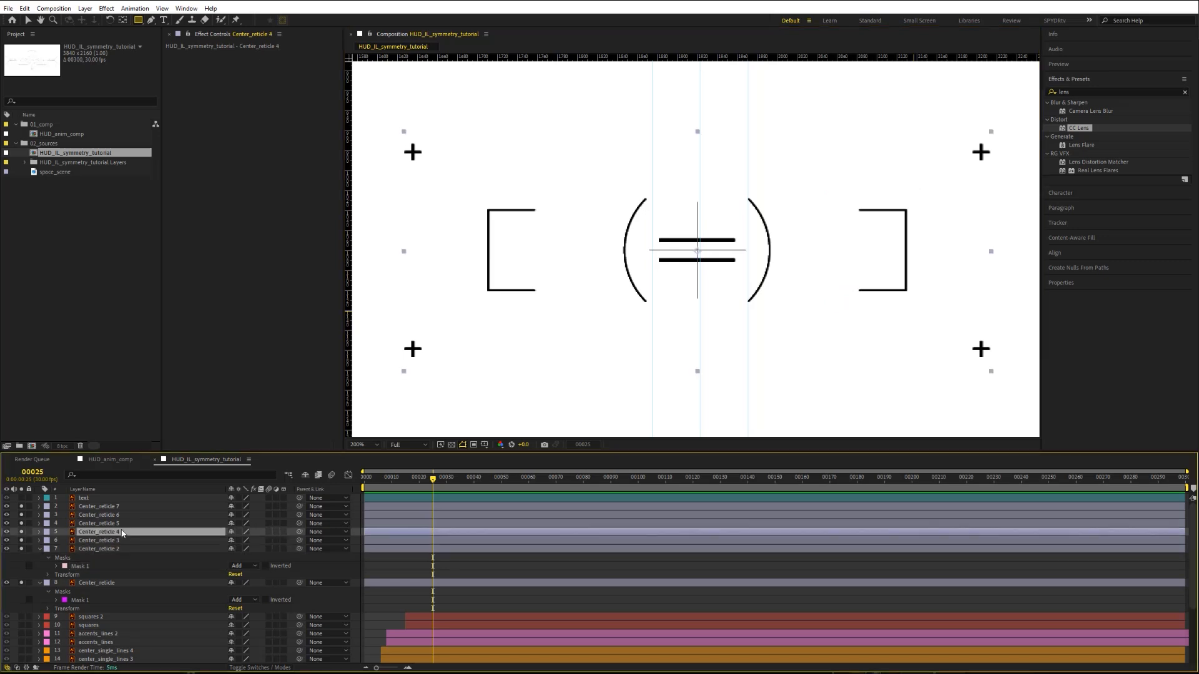
left_click(125, 541)
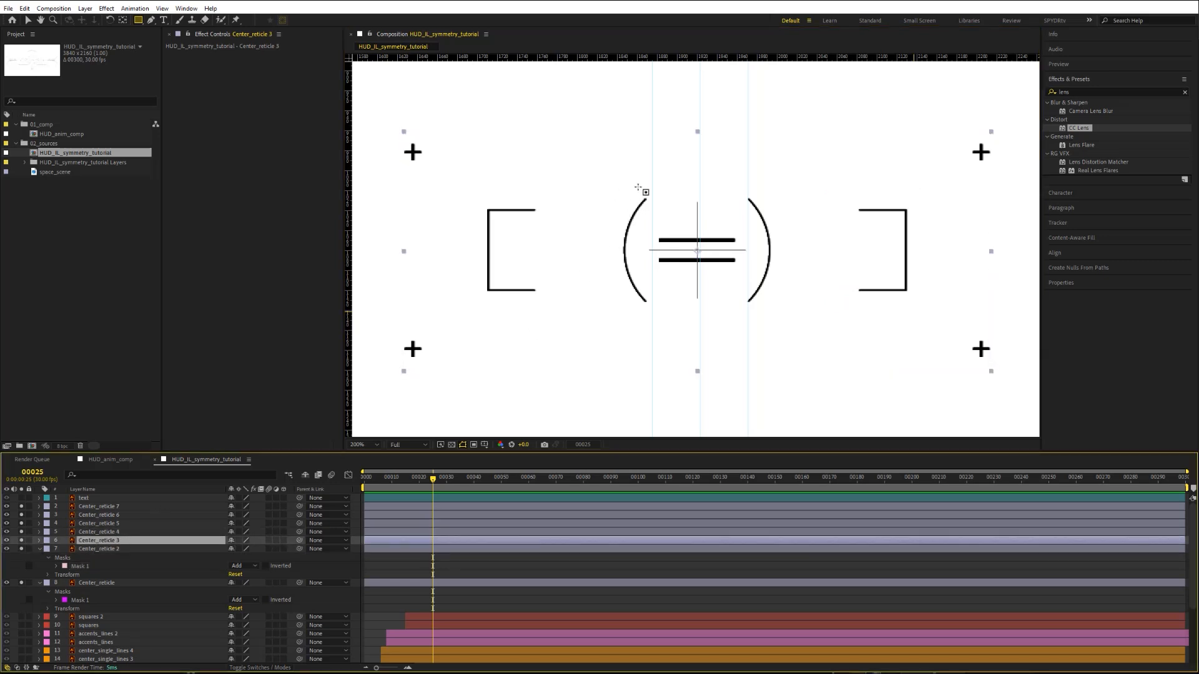
left_click_drag(652, 190, 611, 313)
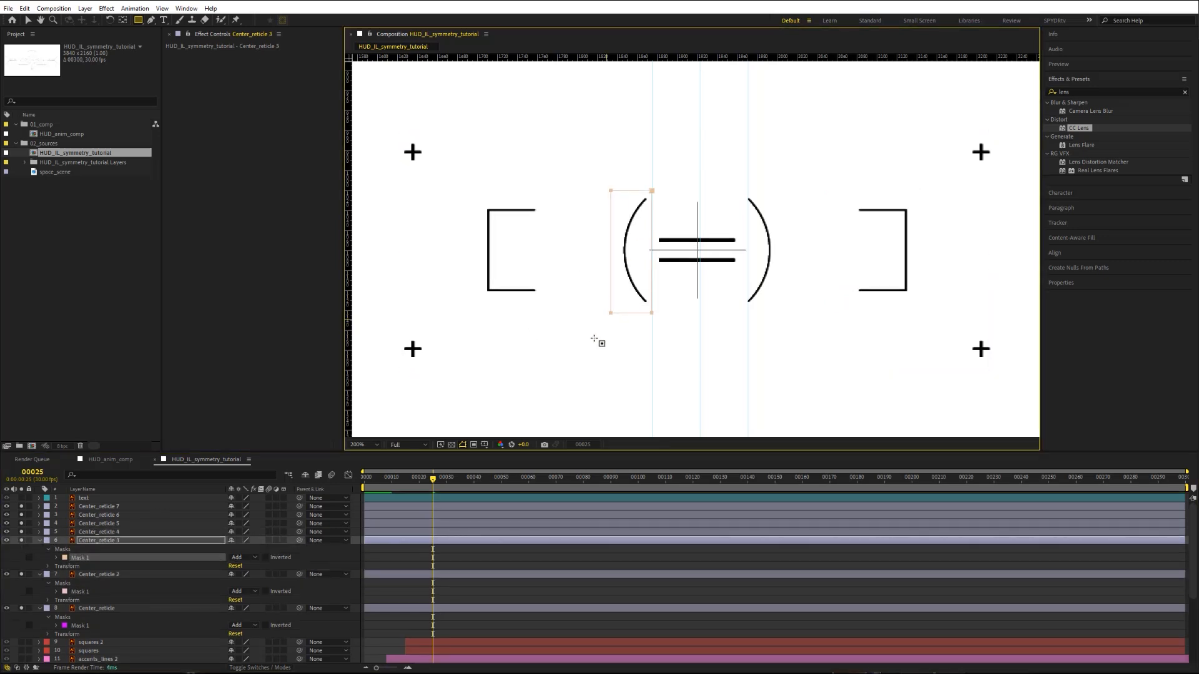
left_click(123, 532)
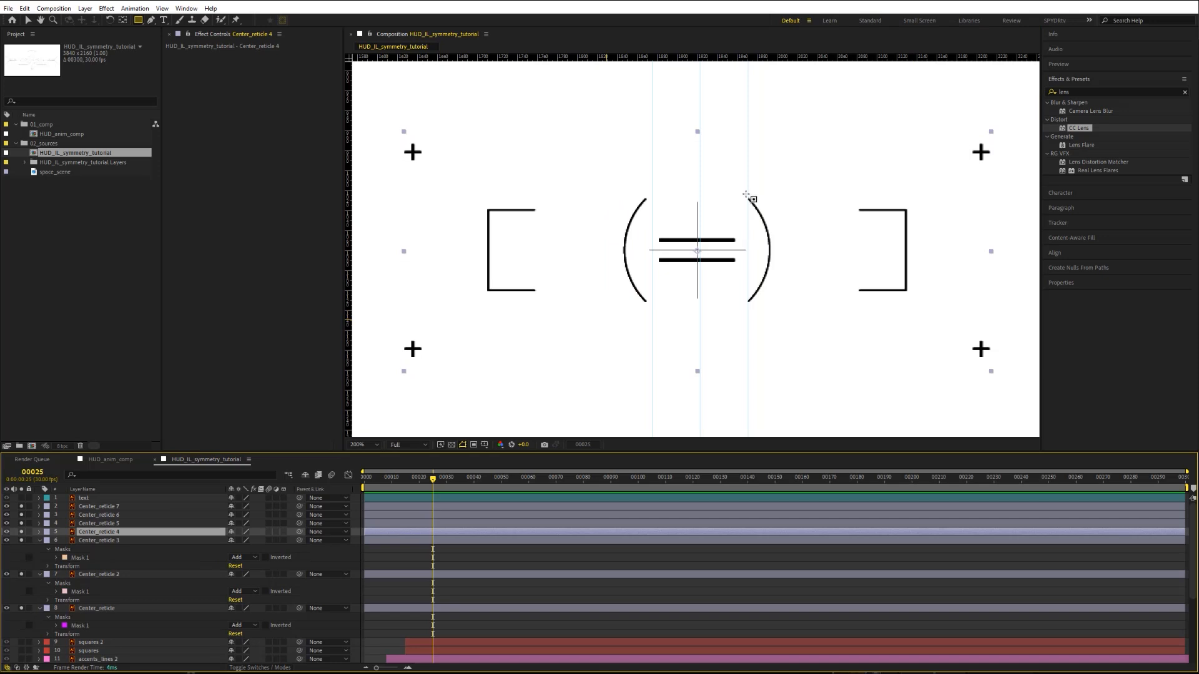
left_click_drag(747, 192, 775, 311)
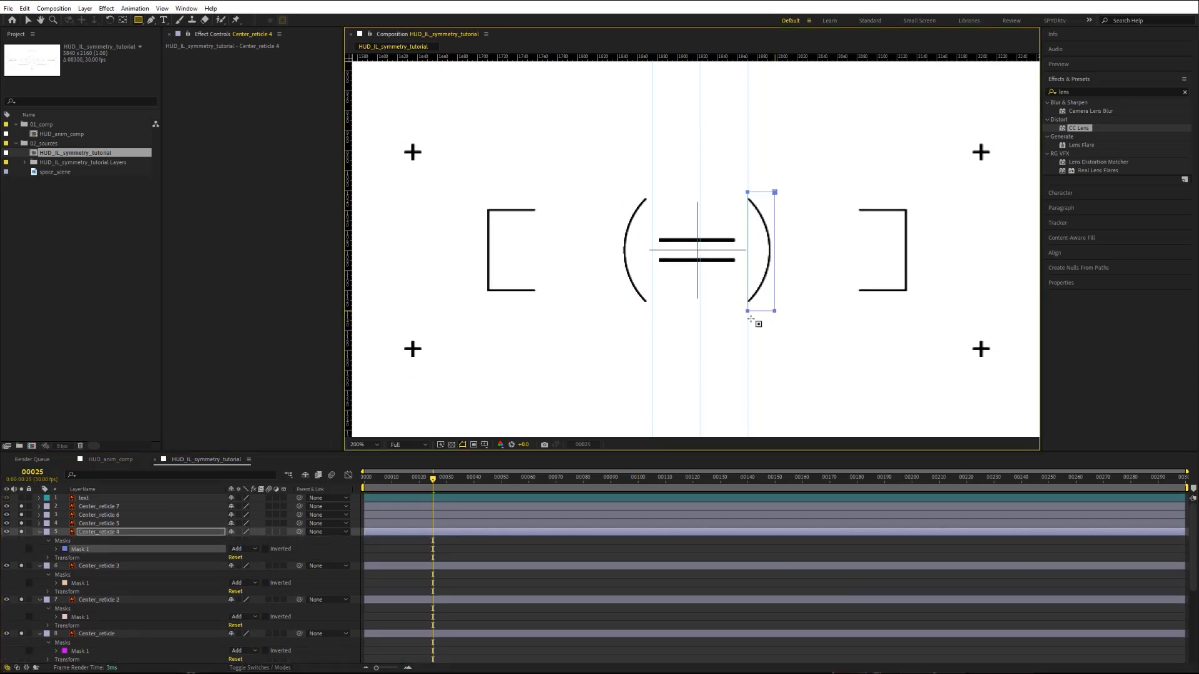
Step: Mask the upper thick bar on Center_reticle 5 and the lower one on Center_reticle 6, giving the latter mask a green color
left_click(112, 523)
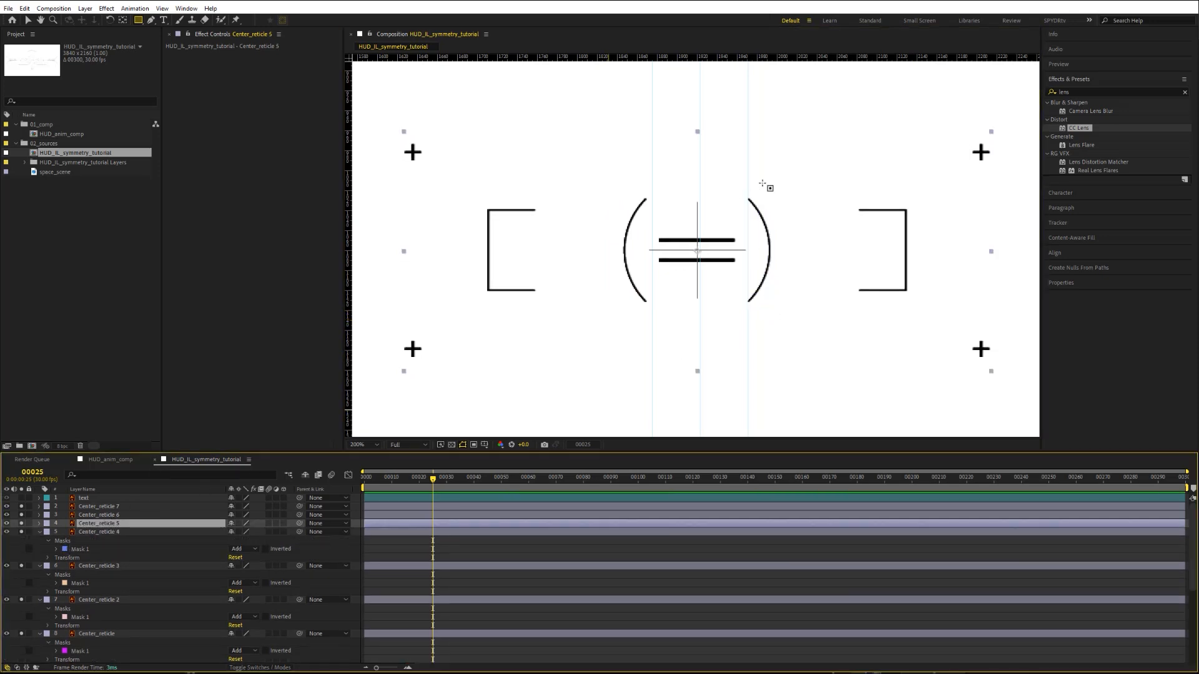
left_click_drag(651, 230, 748, 249)
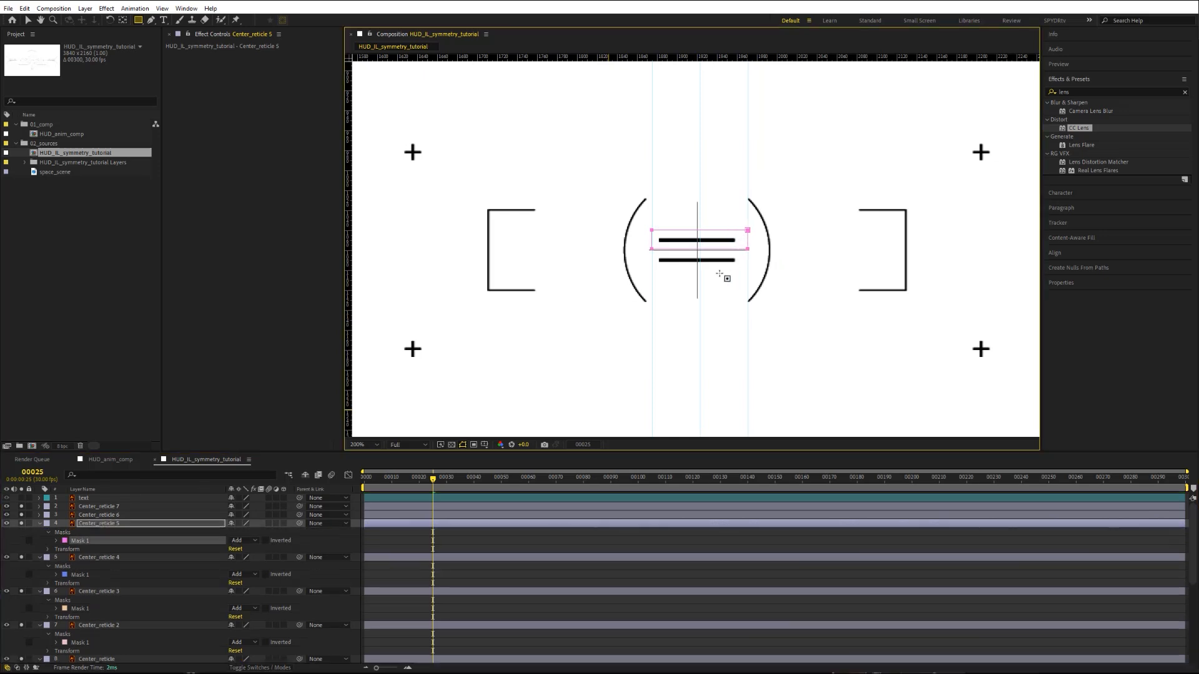
left_click(108, 514)
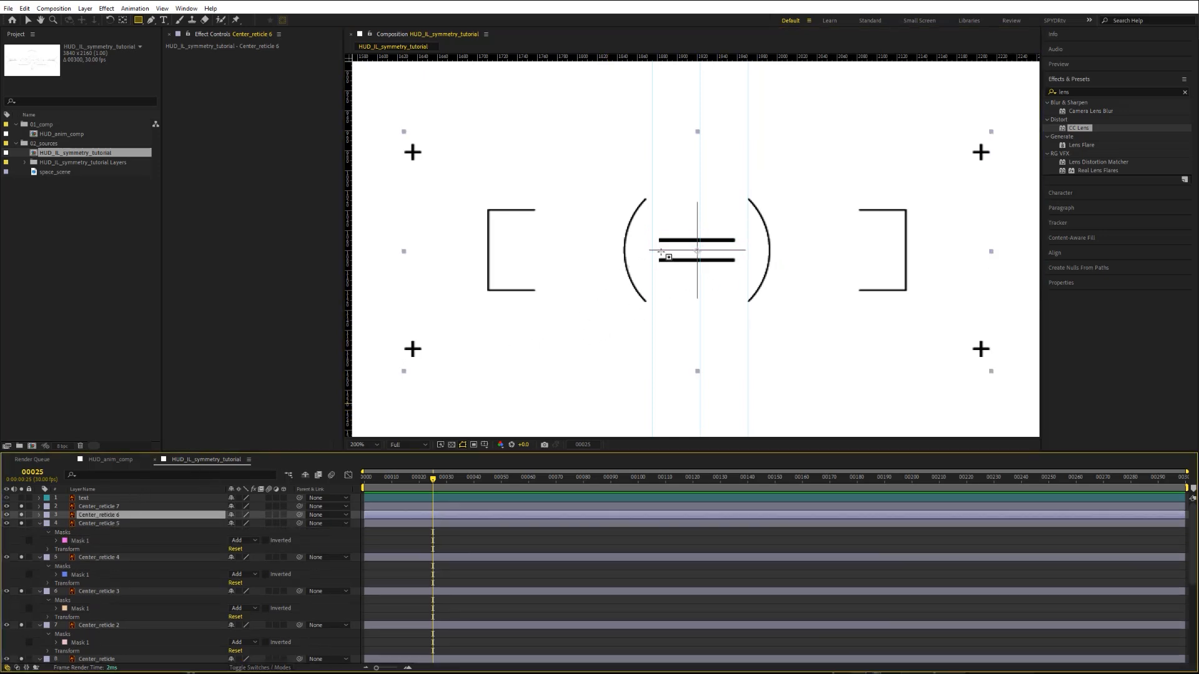
left_click_drag(725, 268, 752, 275)
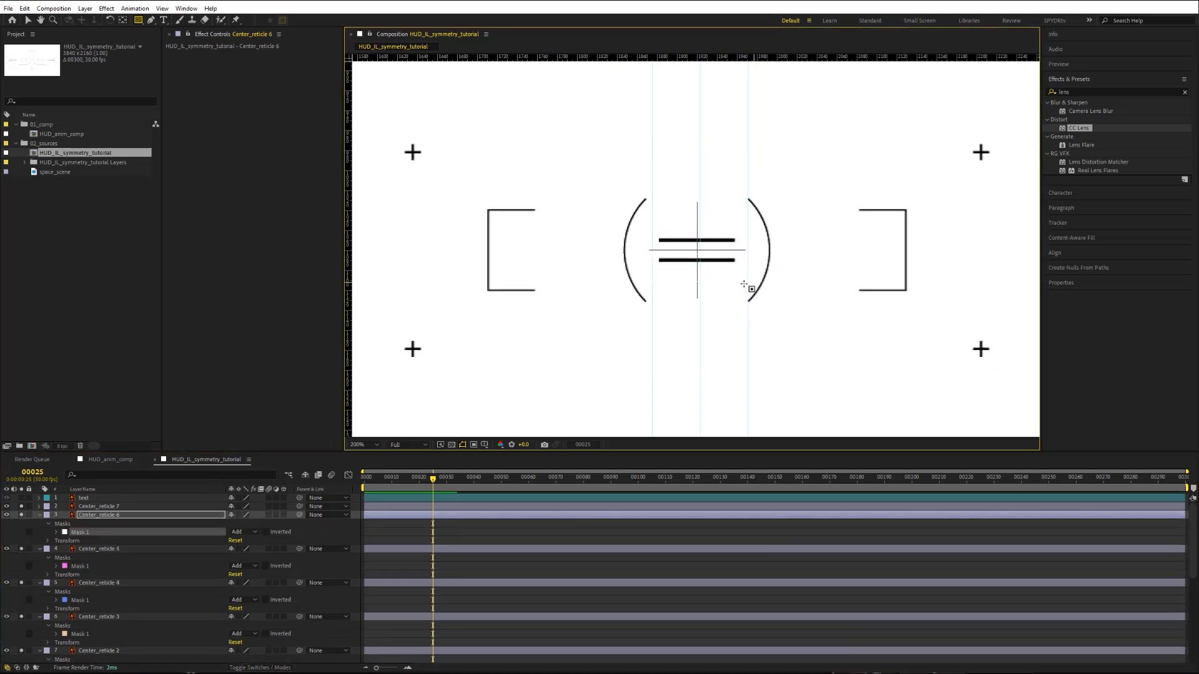
left_click(64, 532)
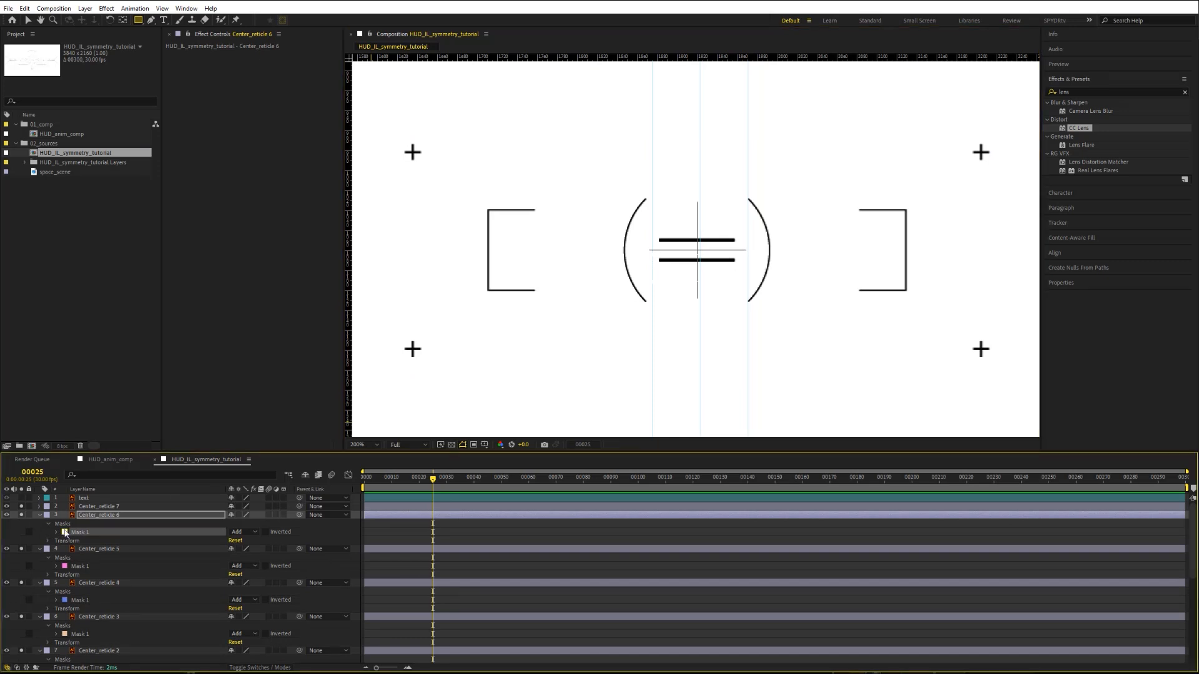
left_click_drag(122, 301, 79, 277)
left_click(244, 267)
Step: Draw a rectangular mask around the brackets, arcs and bars on Center_reticle 7 and set its mode to Subtract
left_click(102, 506)
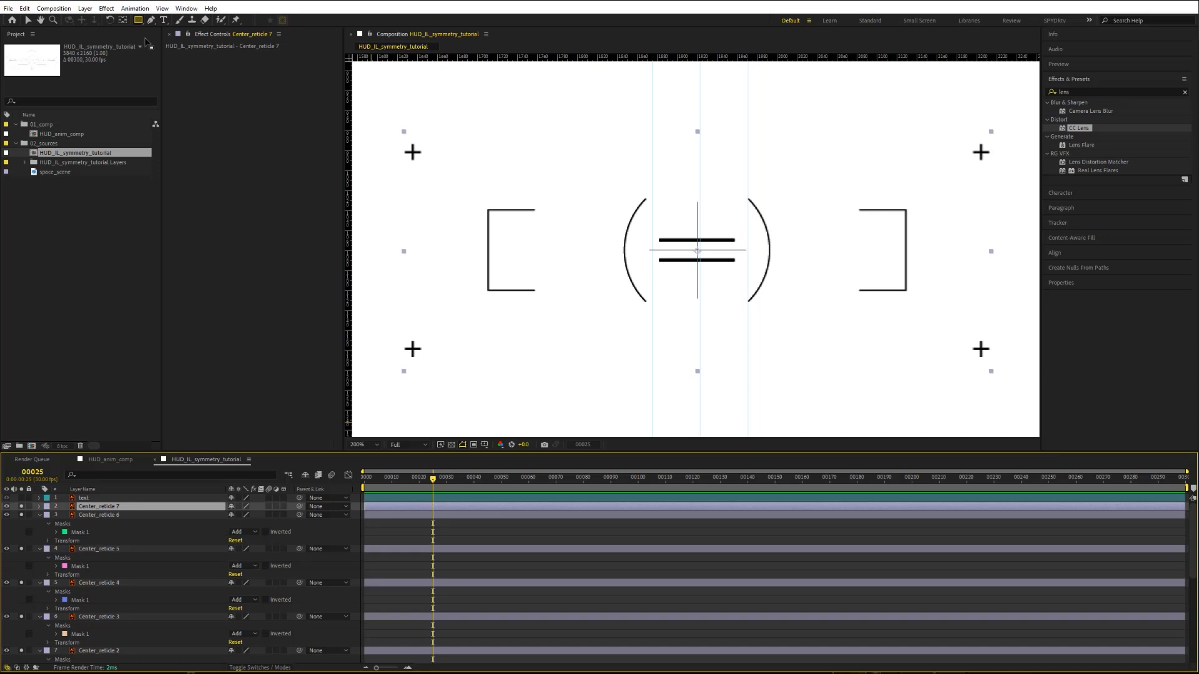
left_click_drag(456, 158, 923, 323)
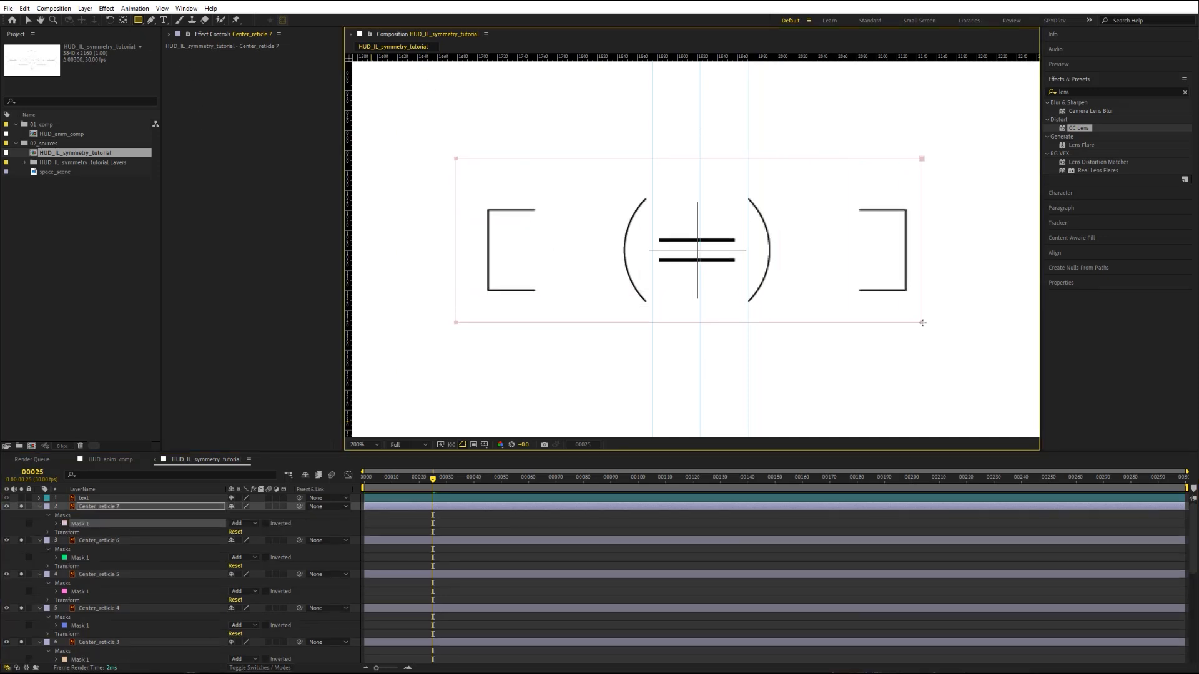
left_click(235, 526)
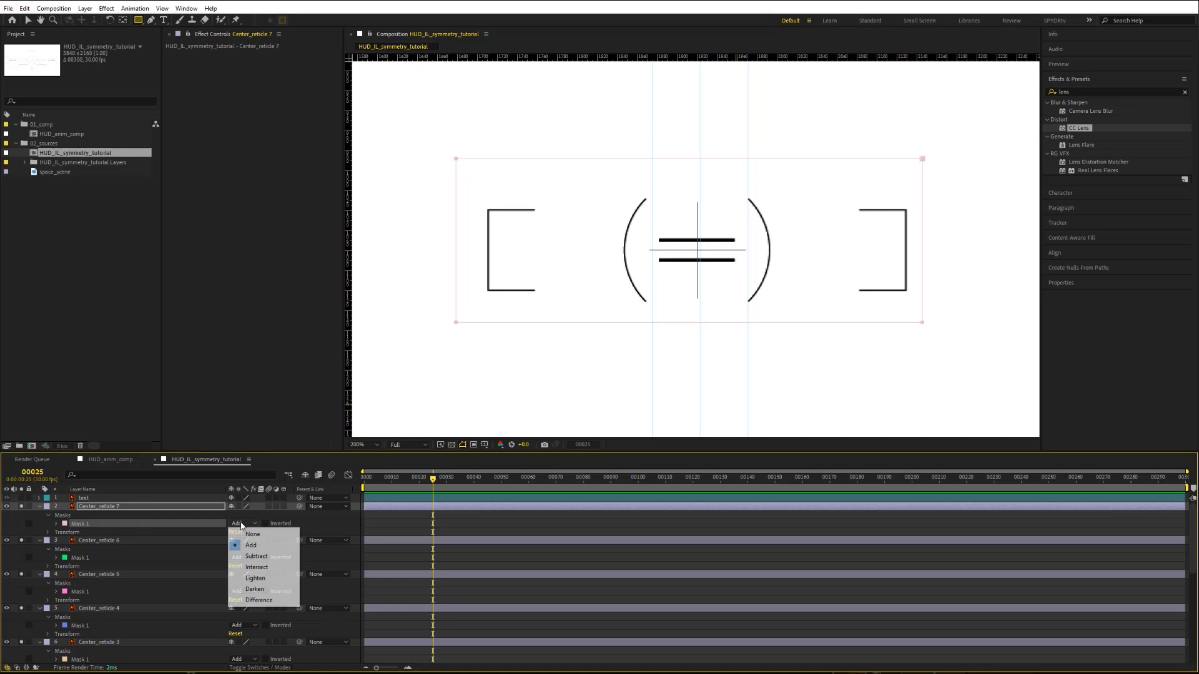
left_click(262, 554)
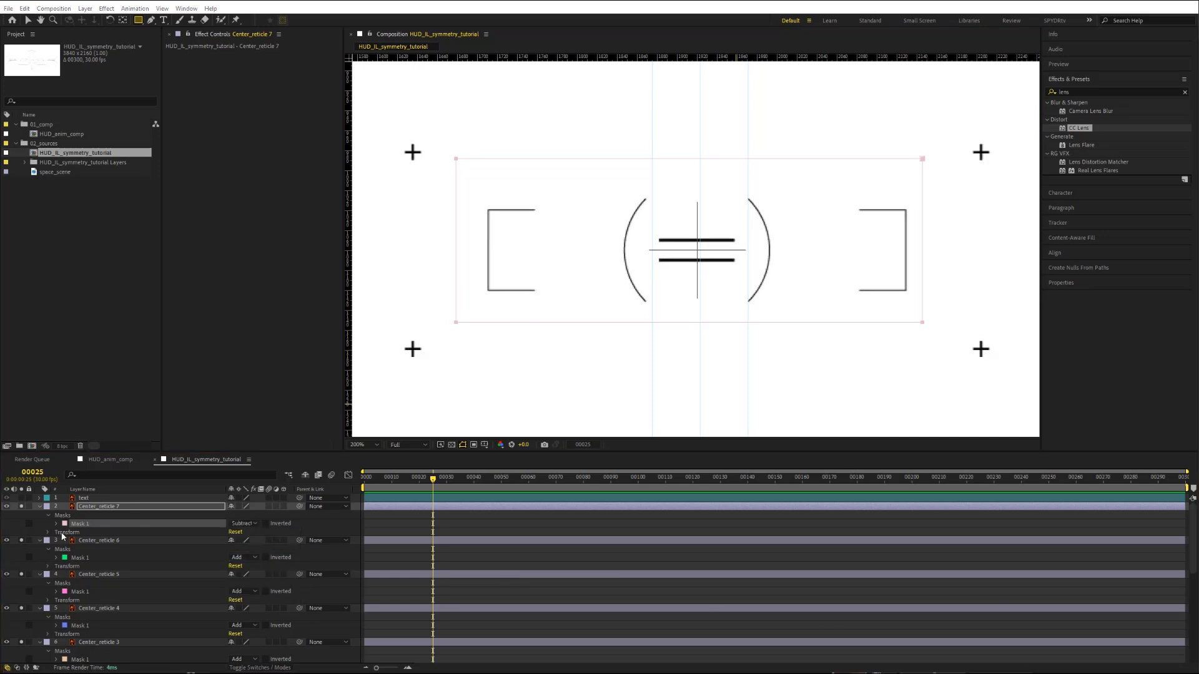
Step: Select all seven Center_reticle layers and collapse their mask properties
scroll(96, 631, "down", 4)
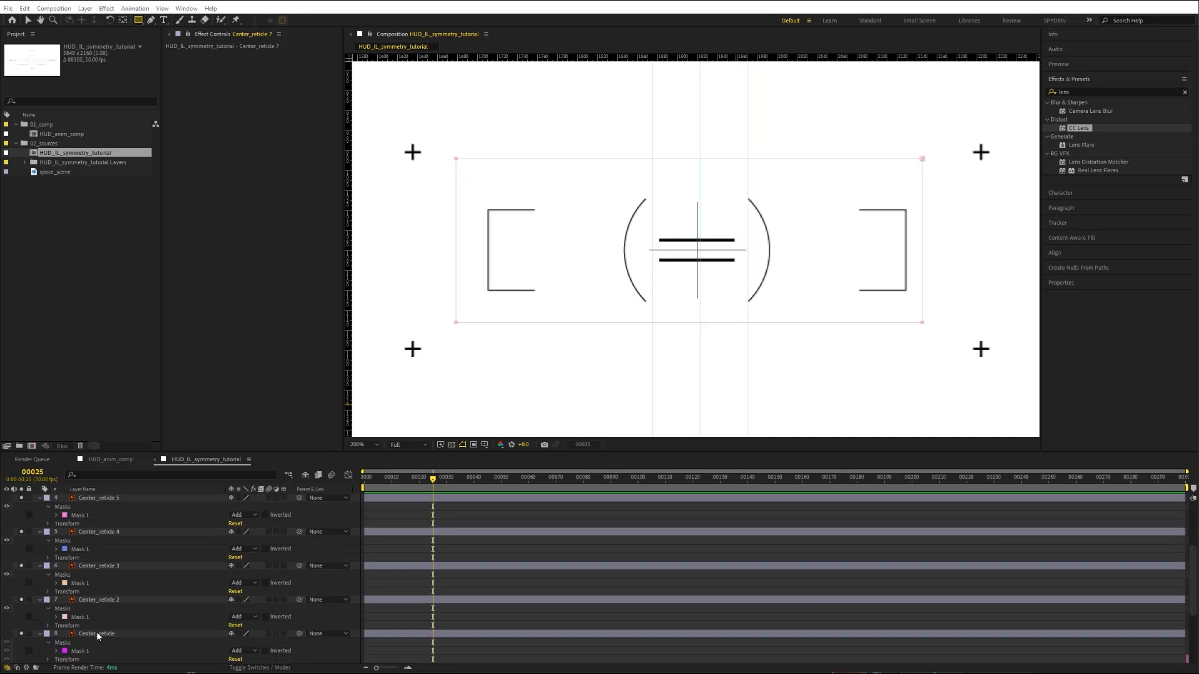
left_click(104, 607, "shift")
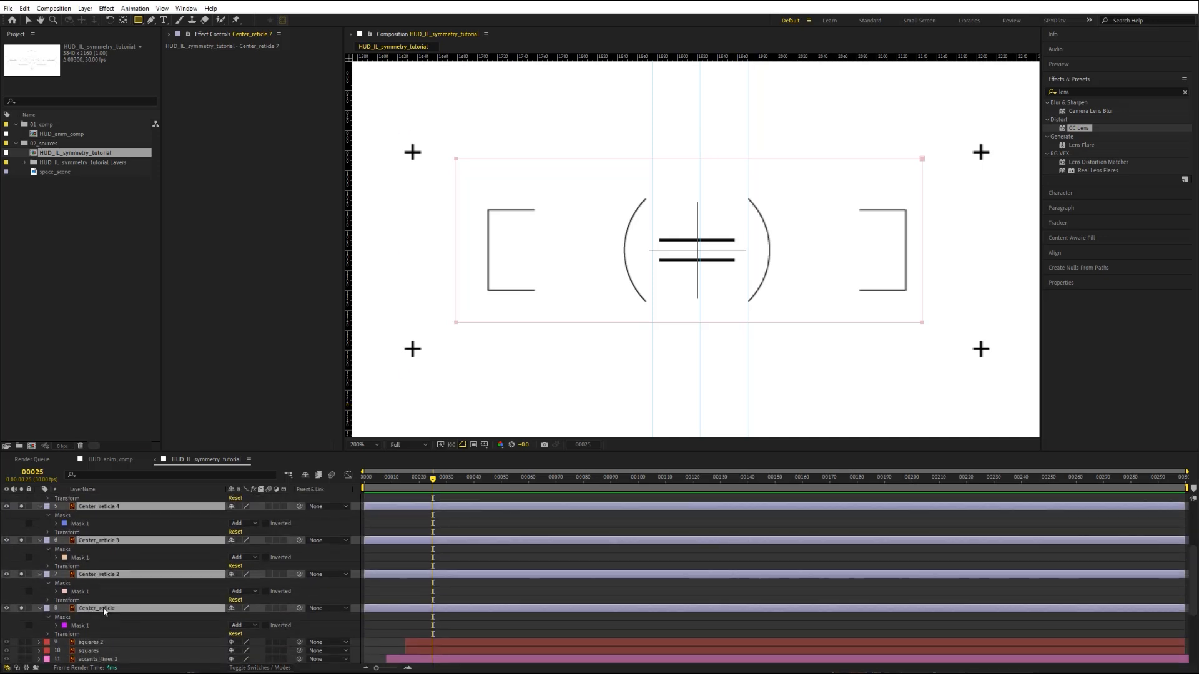
key("u")
scroll(130, 578, "up", 1)
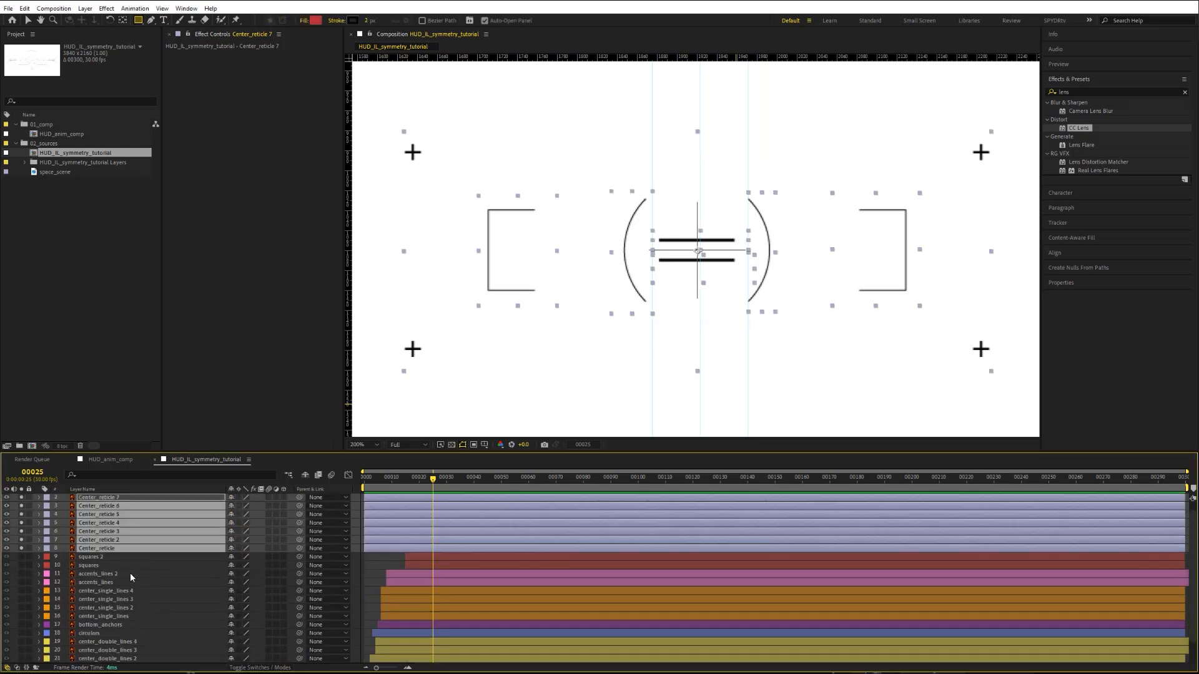
Step: Trim the start of all seven Center_reticle layers to frame 2
key("F2")
left_click(85, 548)
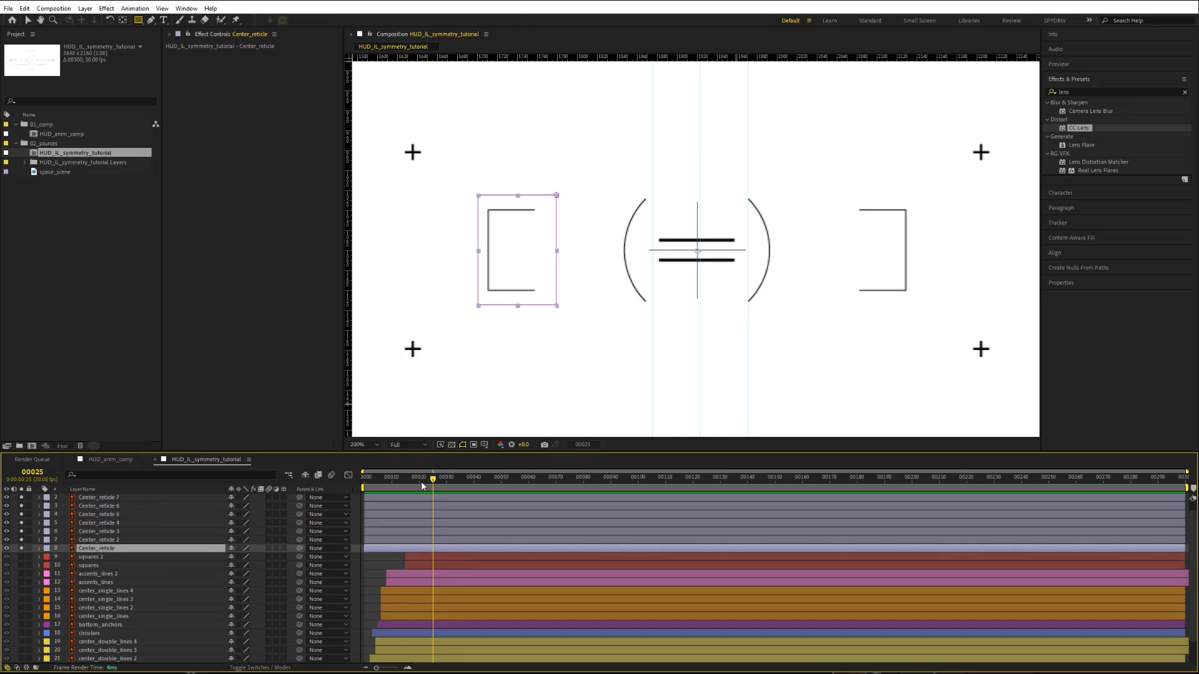
left_click_drag(435, 482, 376, 482)
left_click_drag(374, 483, 372, 483)
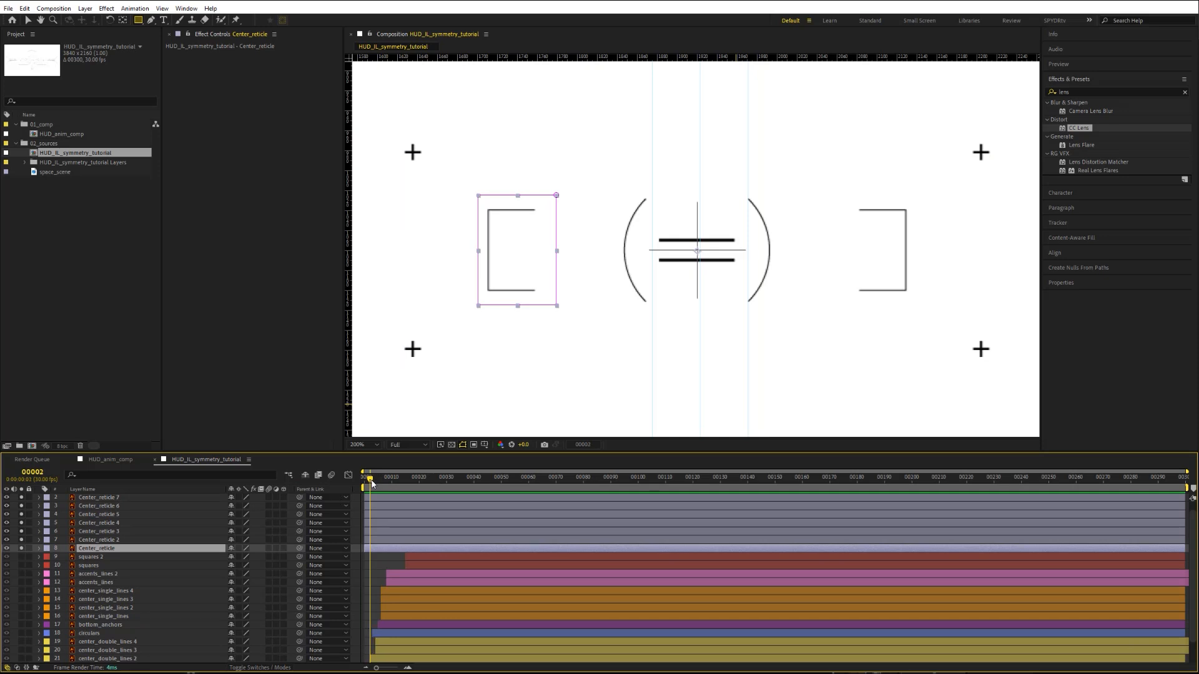
left_click(107, 498, "shift")
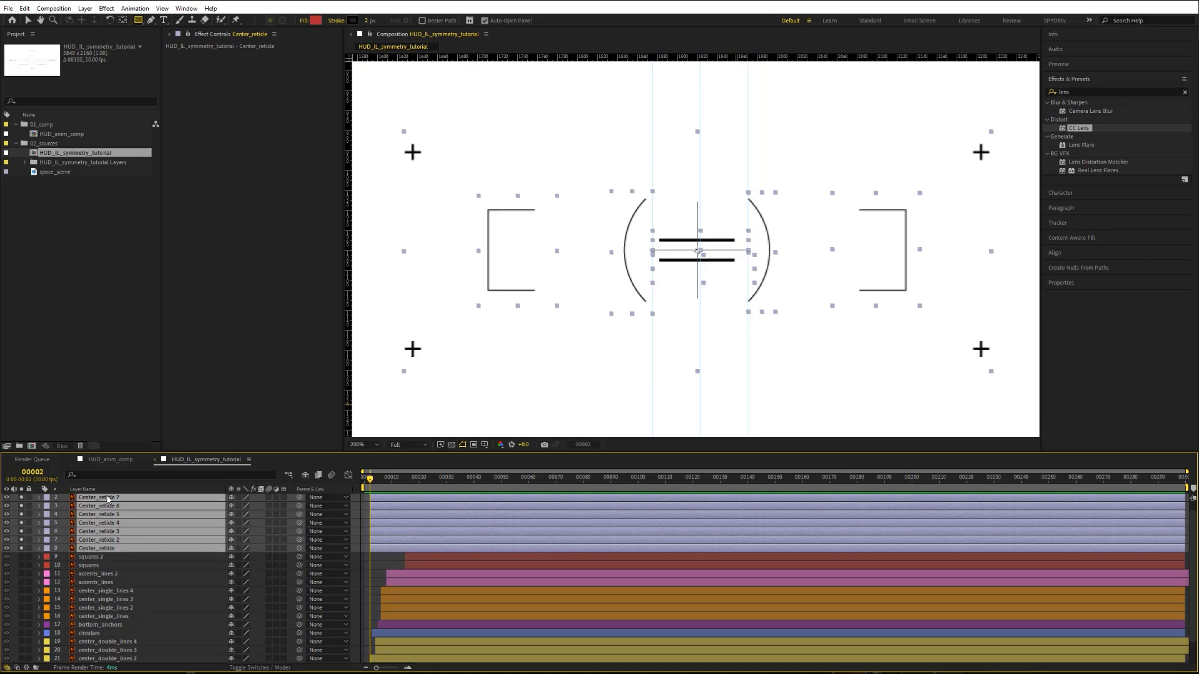
scroll(174, 544, "up", 1)
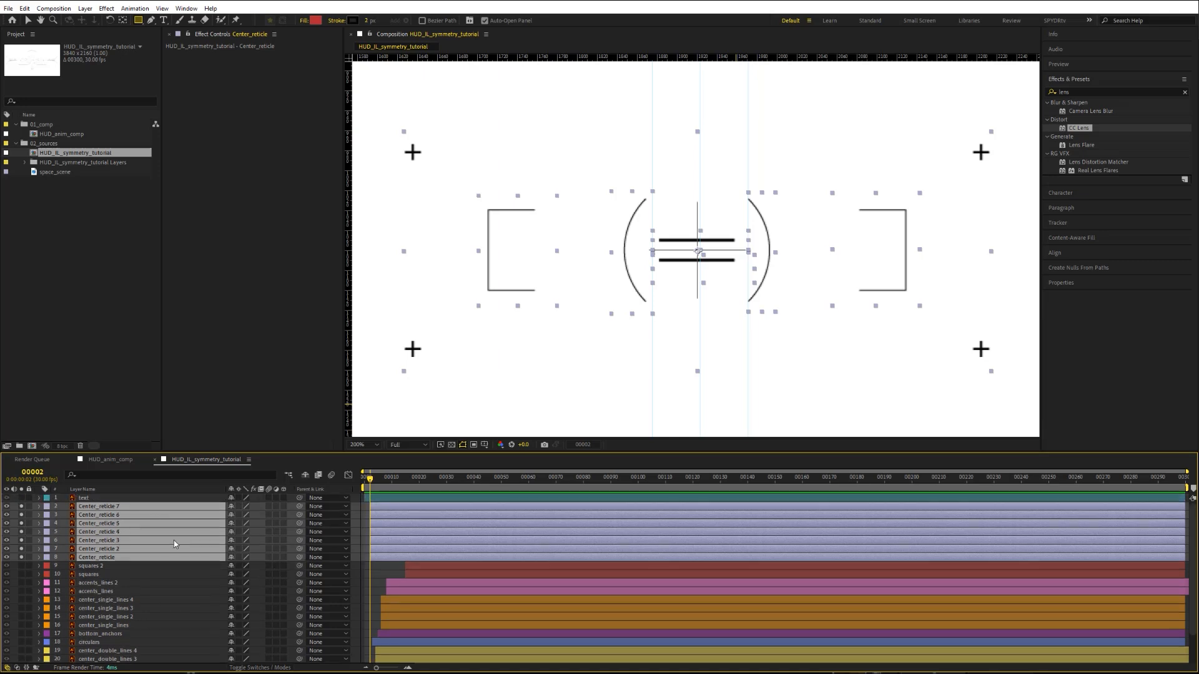
key("F2")
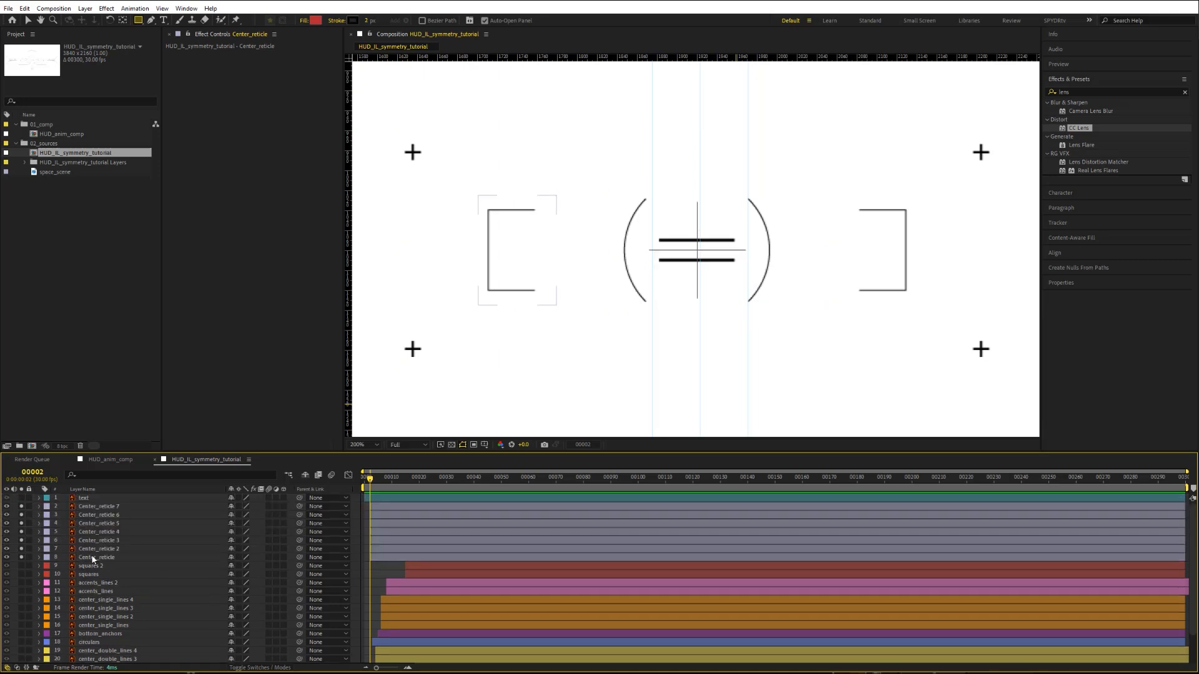
Step: Move the playhead to frame 12 and turn off solo for Center_reticle 5, 6 and 7
left_click(91, 556)
left_click(34, 474)
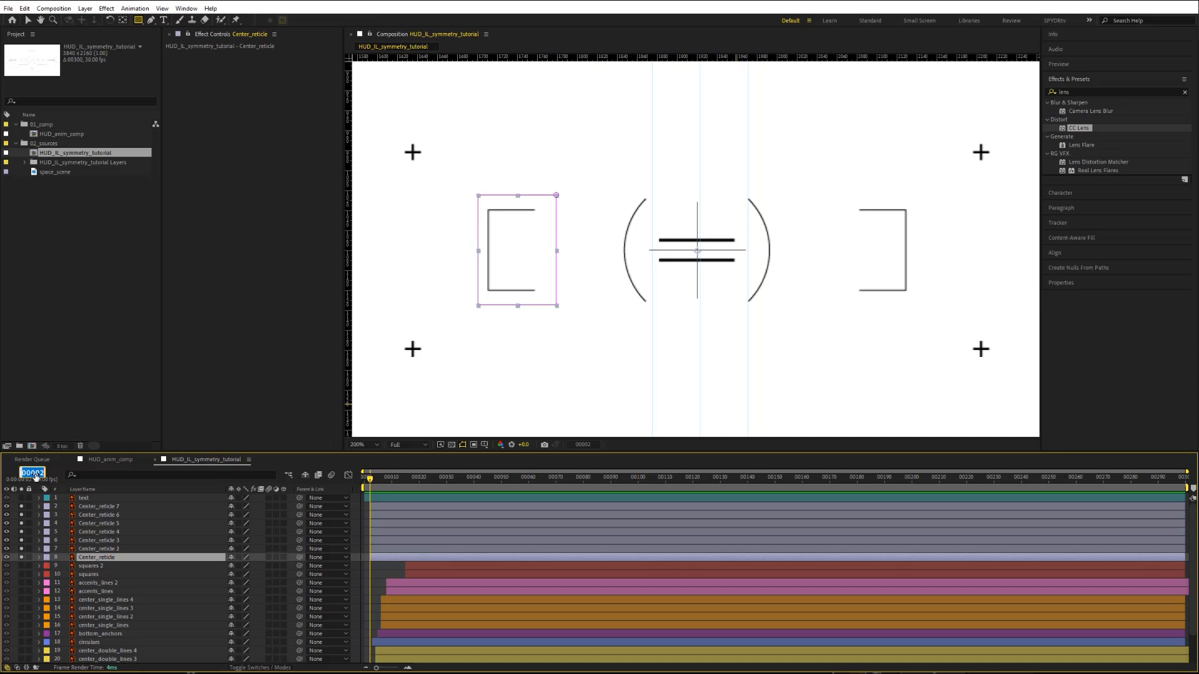
type("10")
key("Return")
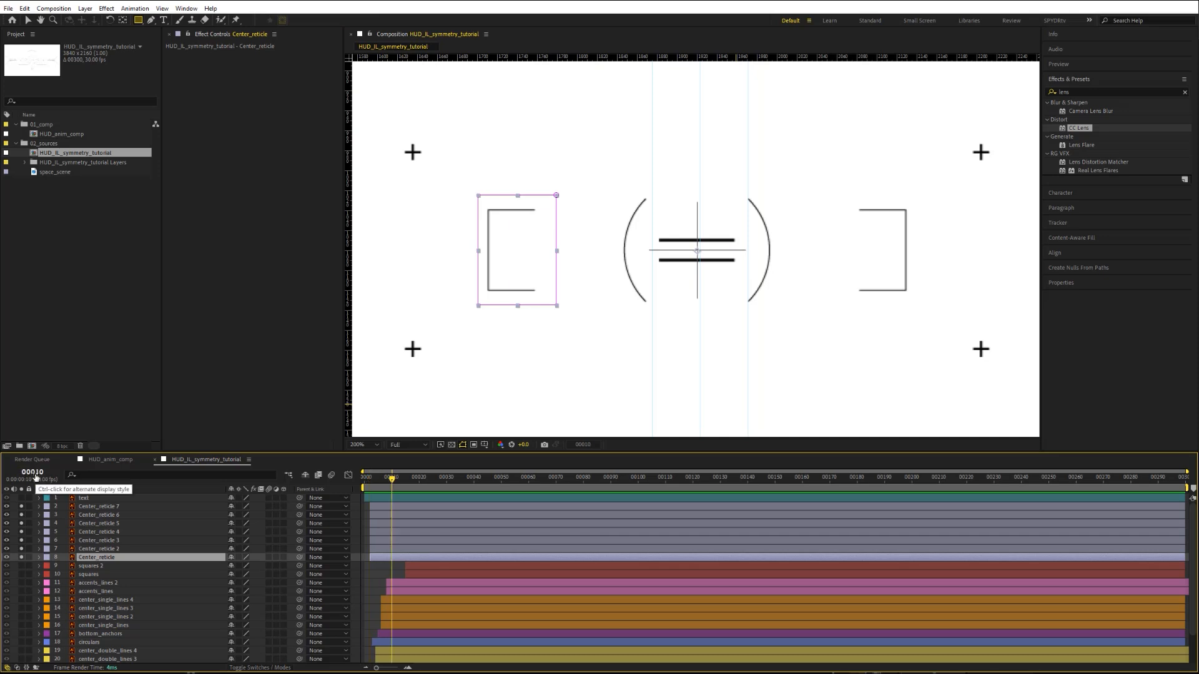
key("Page_Down")
key("Page_Down")
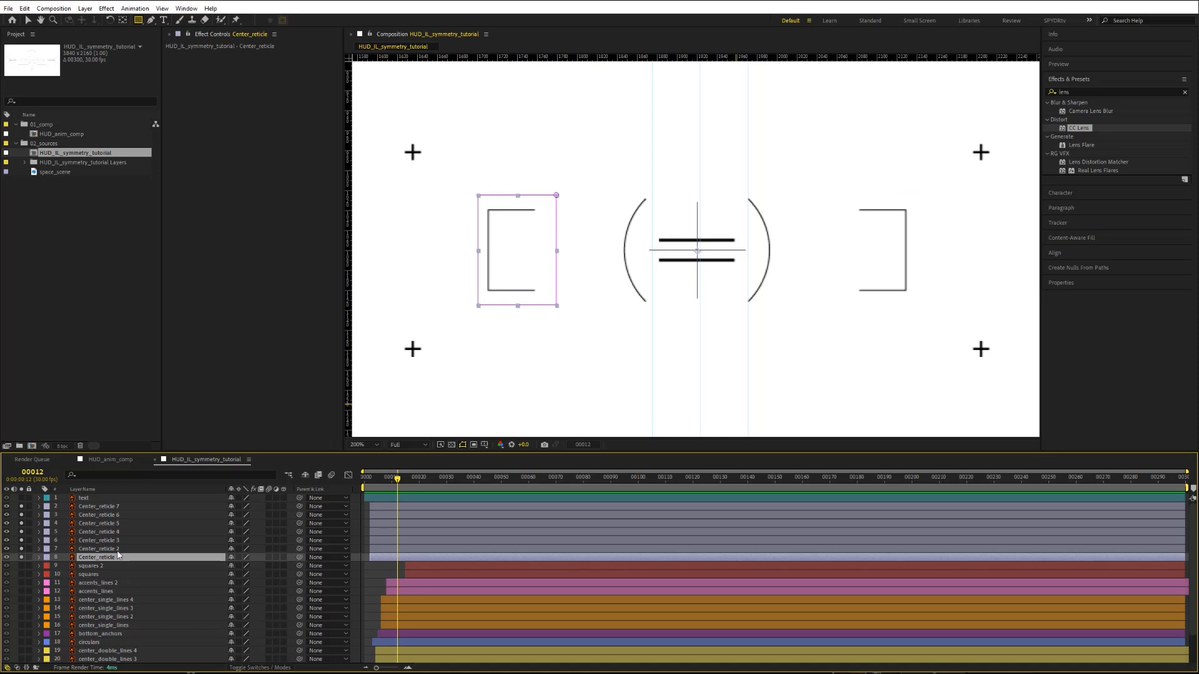
left_click(21, 507)
left_click(21, 507)
left_click(22, 523)
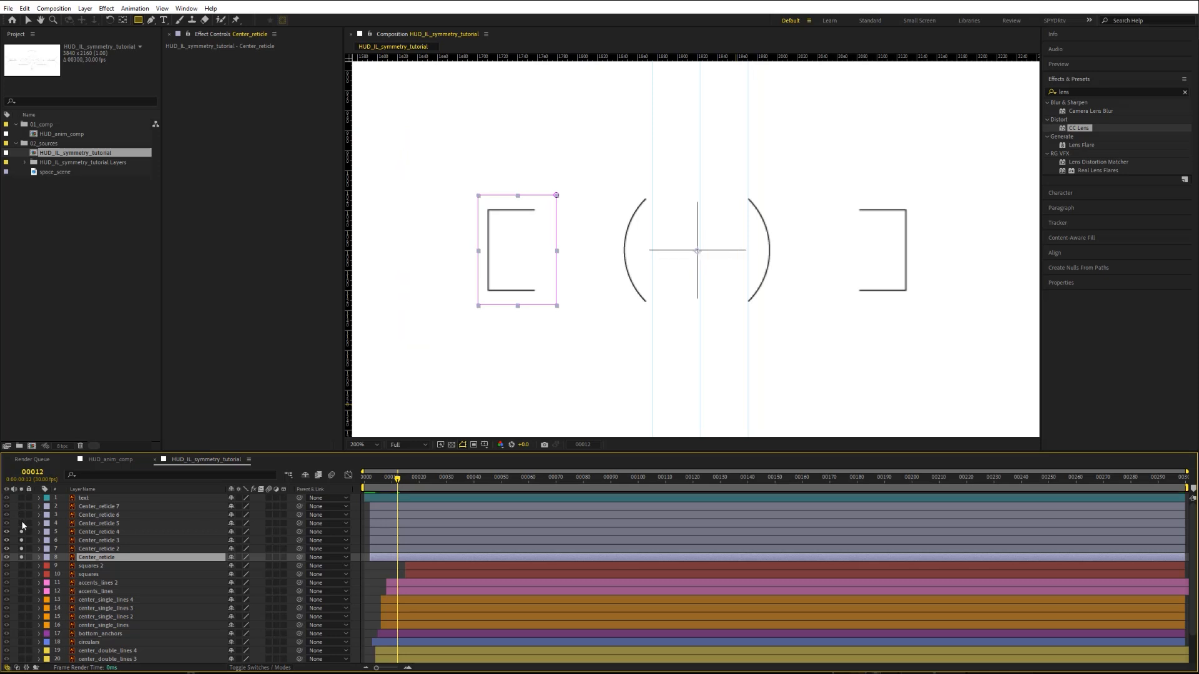
Step: Add X Position keyframes at frame 12 on the layers Center_reticle through Center_reticle 4
left_click(91, 530)
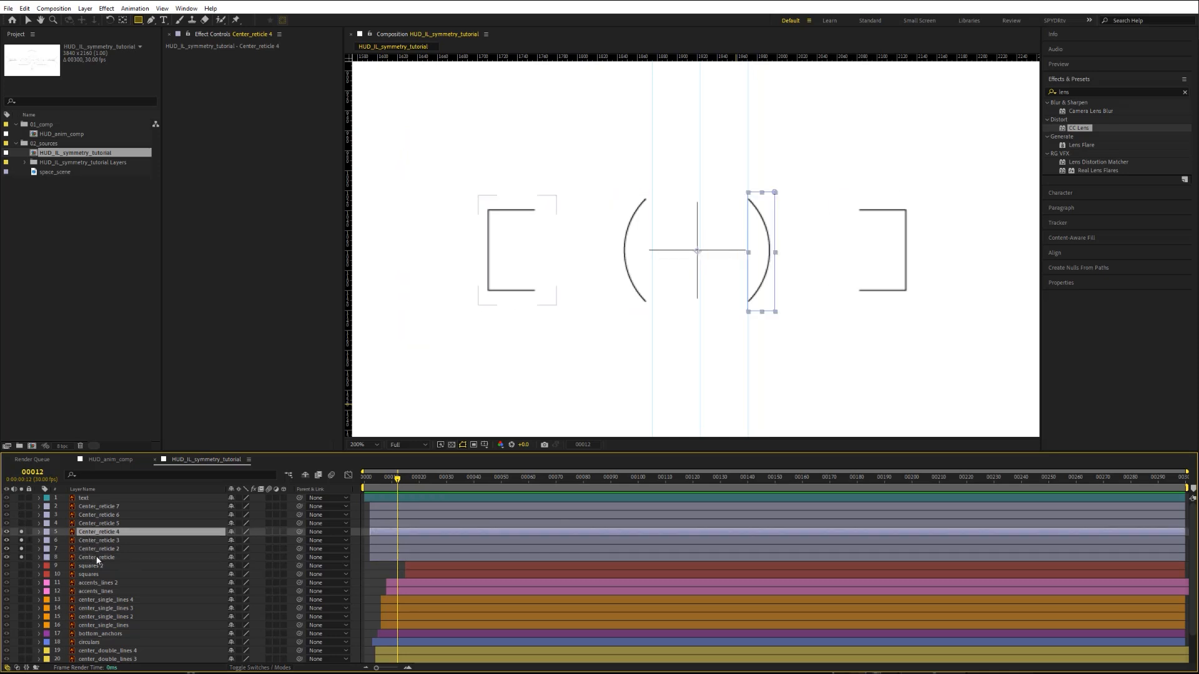
left_click(95, 557, "shift")
key("p")
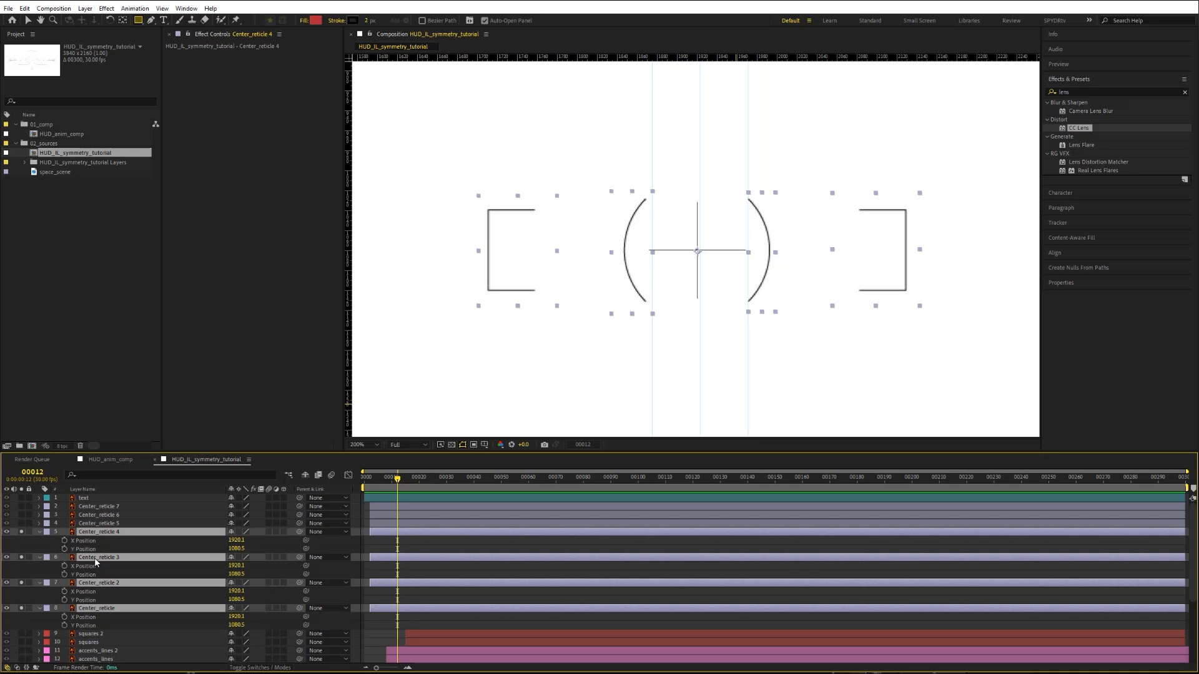
left_click(64, 540)
Step: At frame 2, move the left and right brackets inward to X positions of about 2037 and 1809
key("shift+Page_Up")
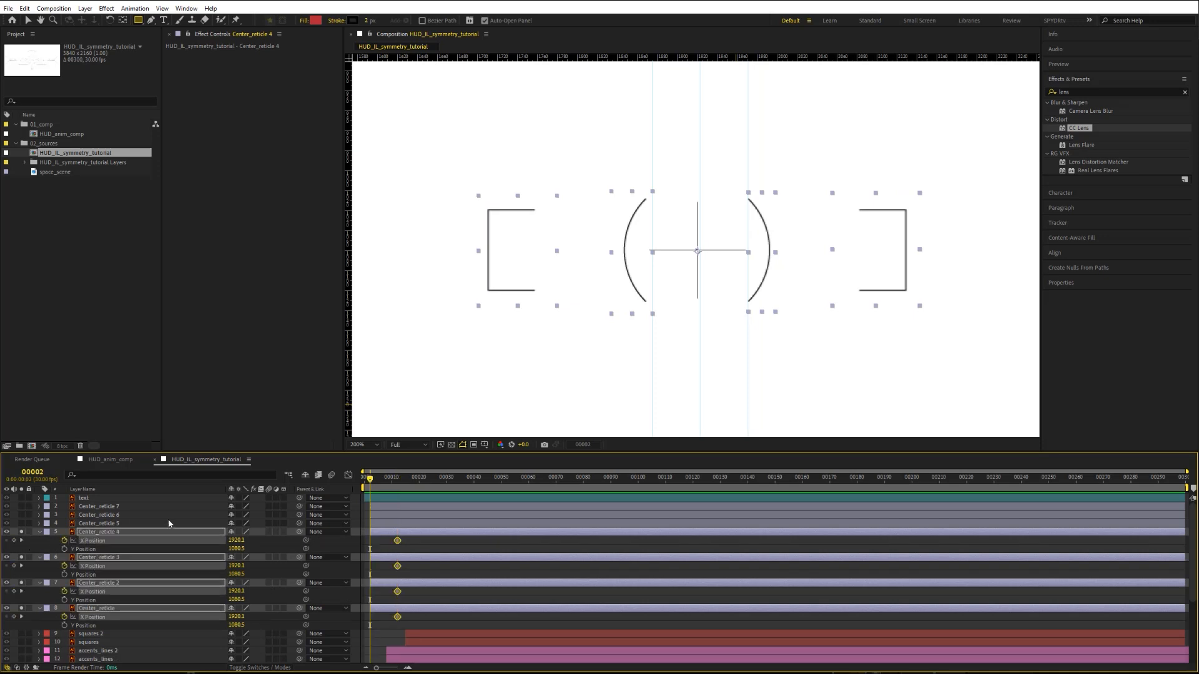
key("ctrl+shift+a")
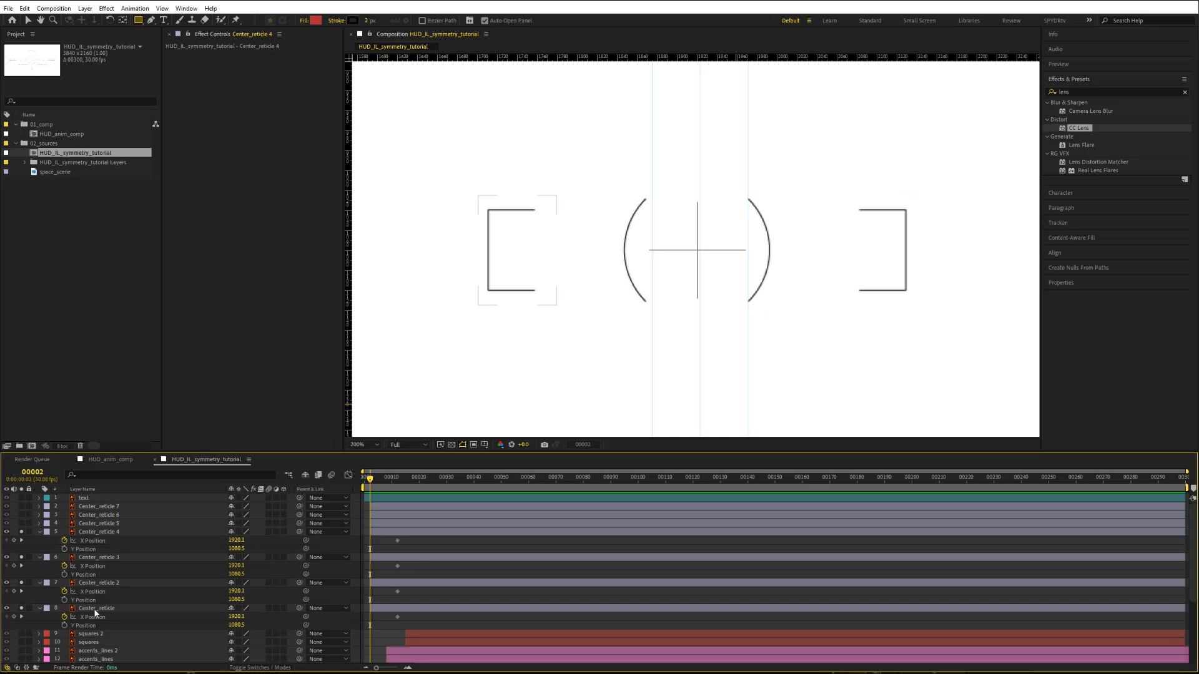
left_click(96, 608)
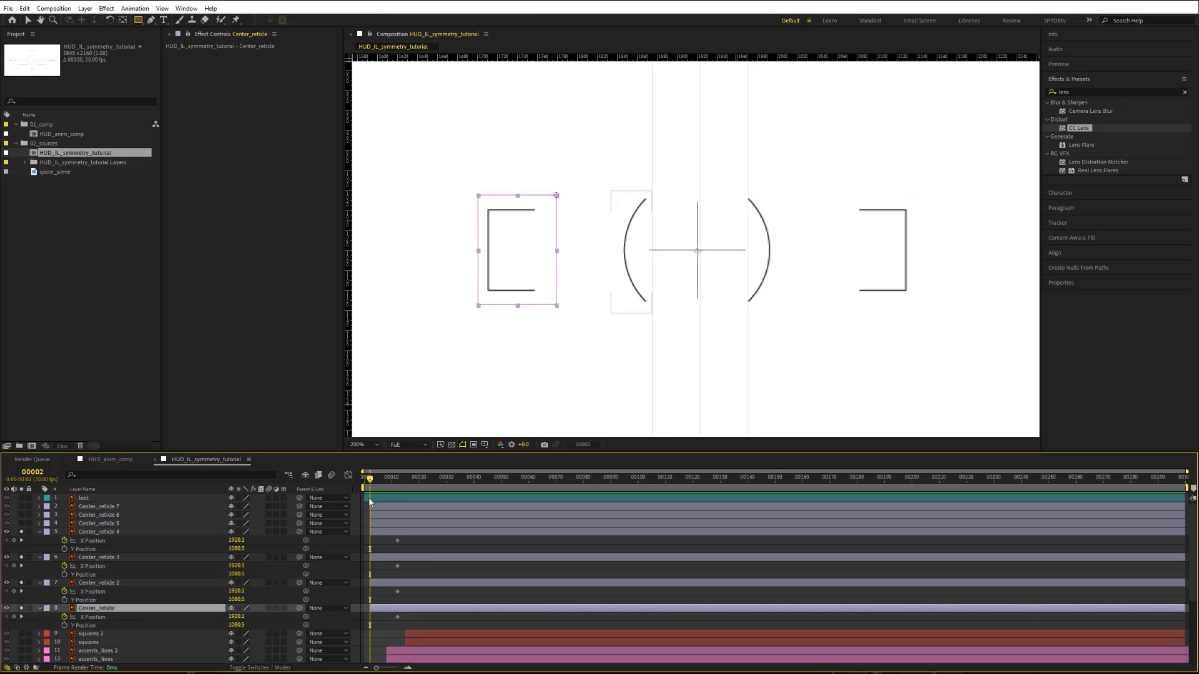
left_click(28, 20)
left_click(499, 291)
left_click_drag(500, 291, 616, 299)
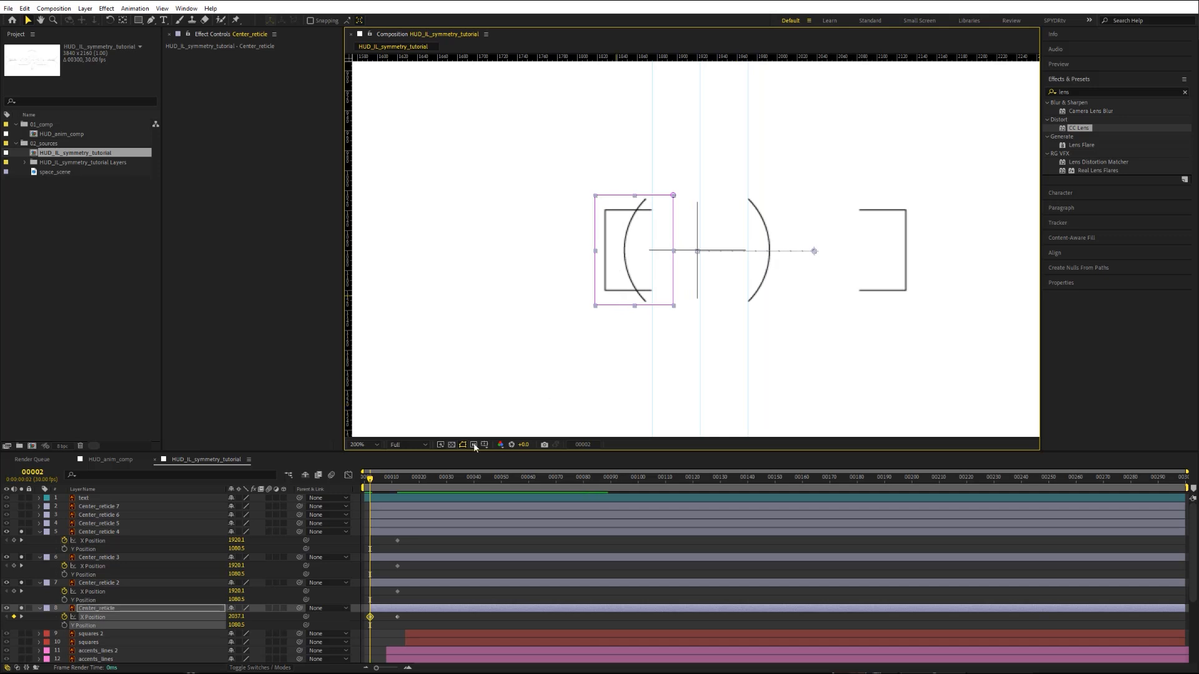
left_click(125, 582)
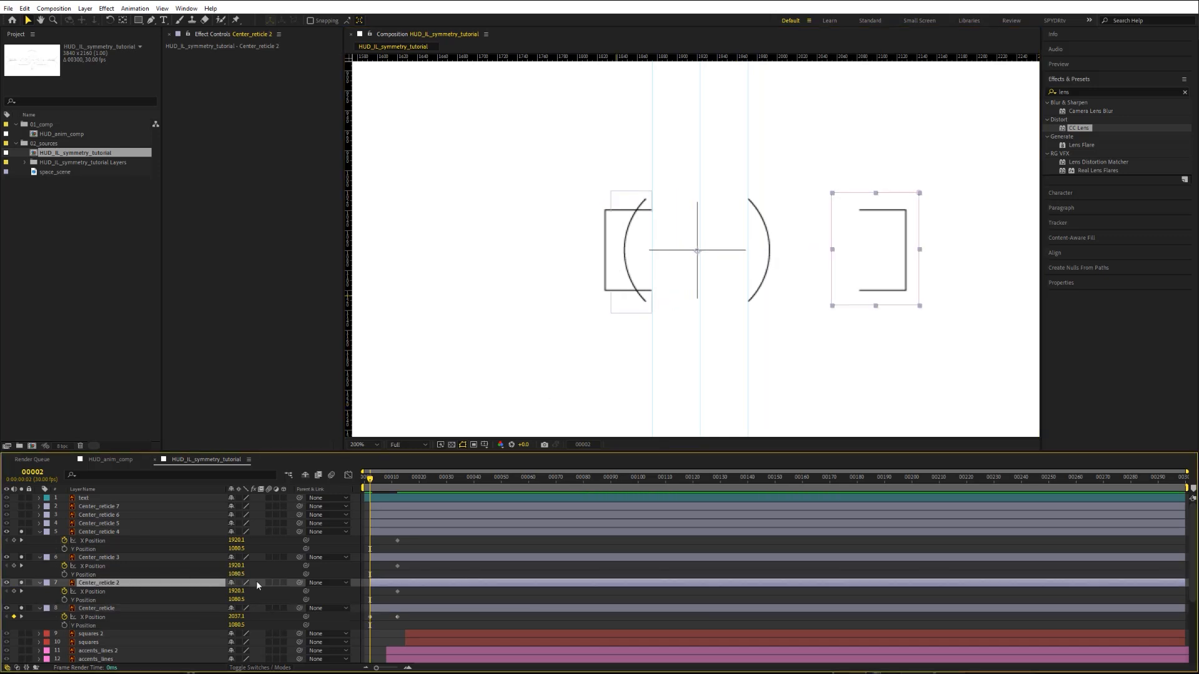
left_click_drag(888, 296, 776, 295)
Step: Move the left and right arcs inward at frame 2 to X positions of about 1971 and 1875
left_click(620, 301)
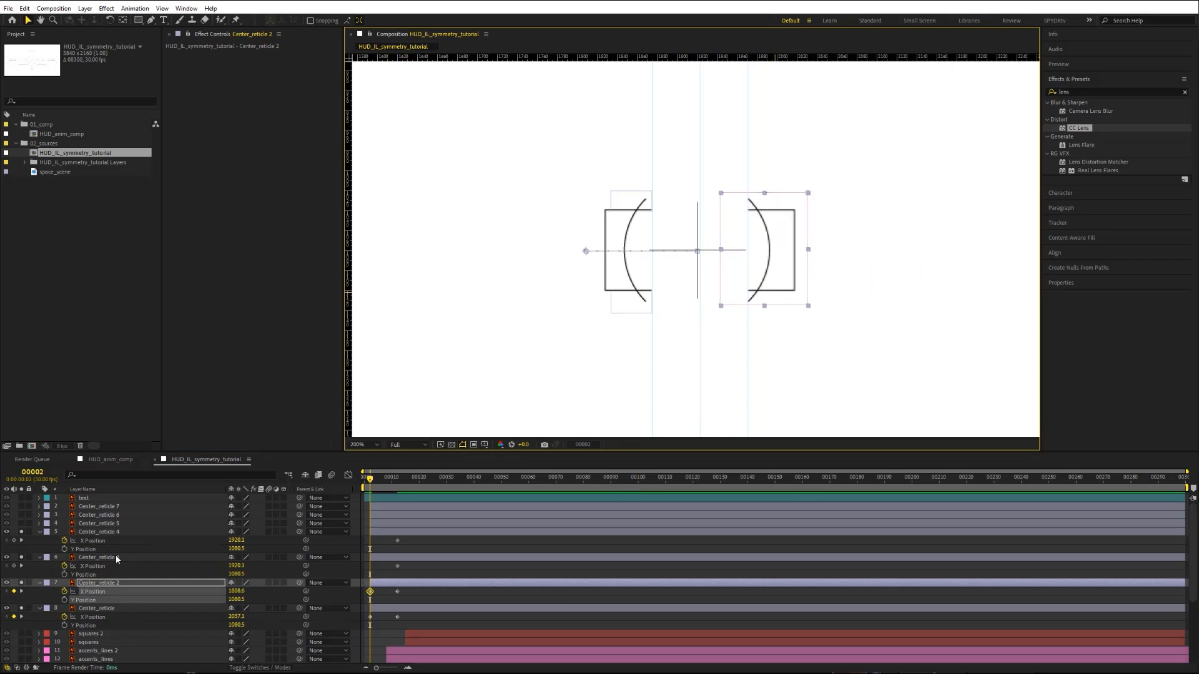
left_click_drag(644, 282, 684, 290)
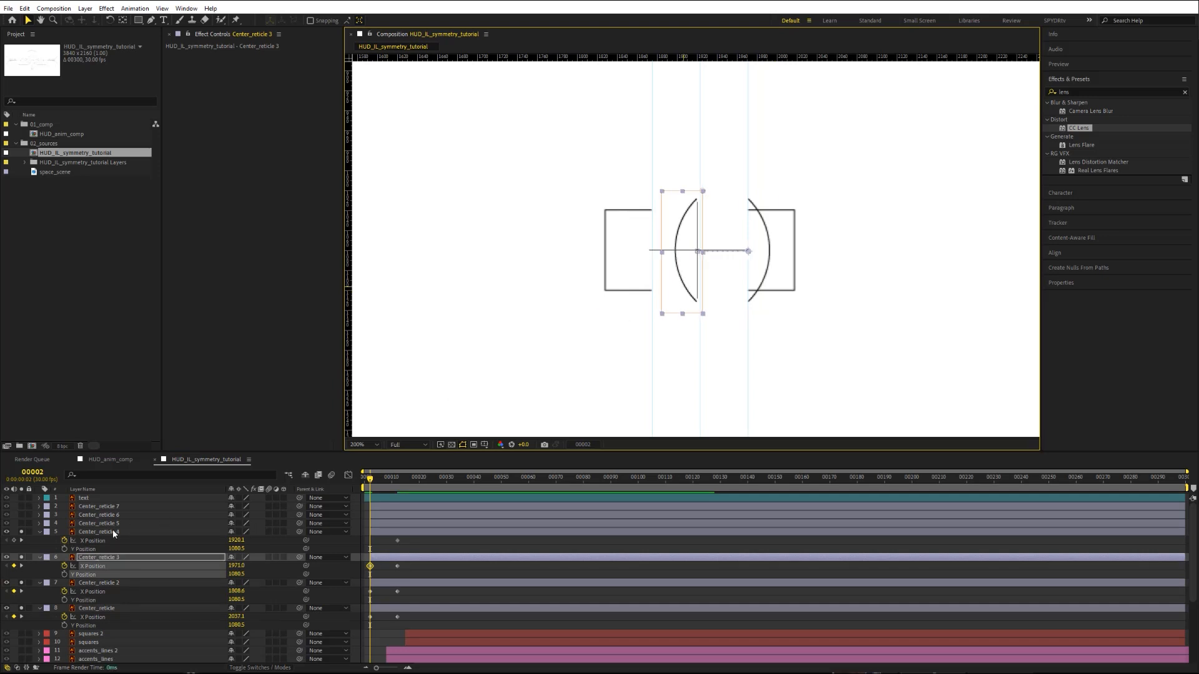
left_click(766, 282)
left_click_drag(765, 283, 719, 283)
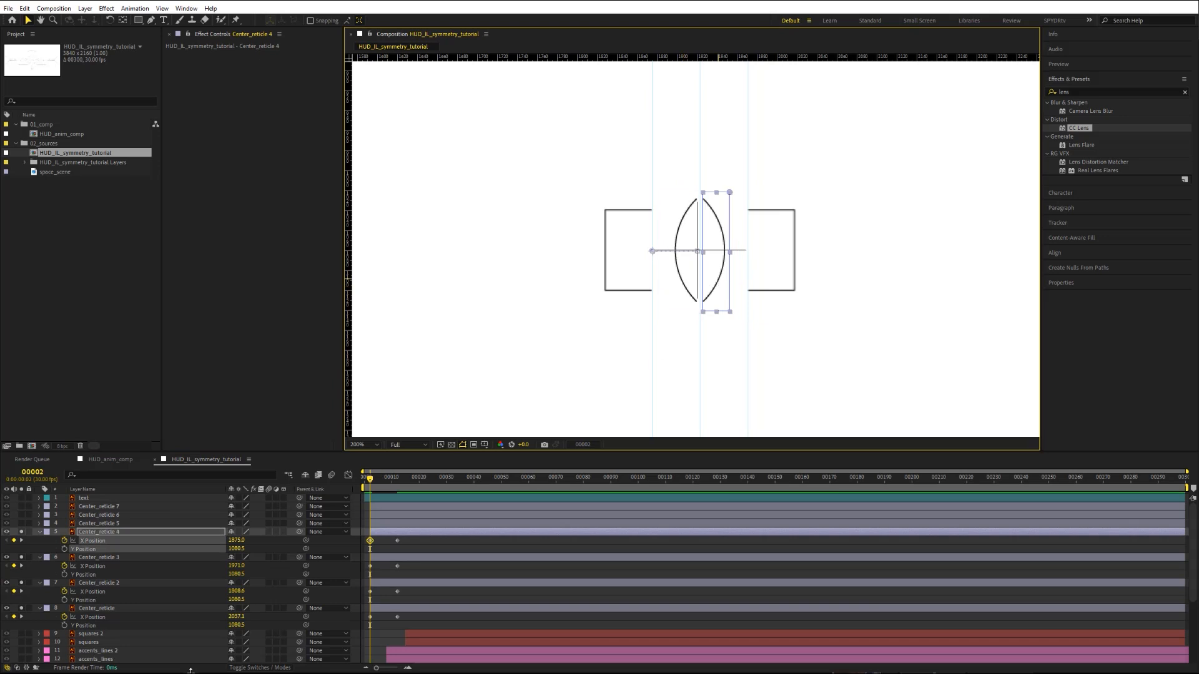
Step: Keyframe Opacity at 0% on frame 2 for the four bracket and arc layers
left_click(108, 608, "shift")
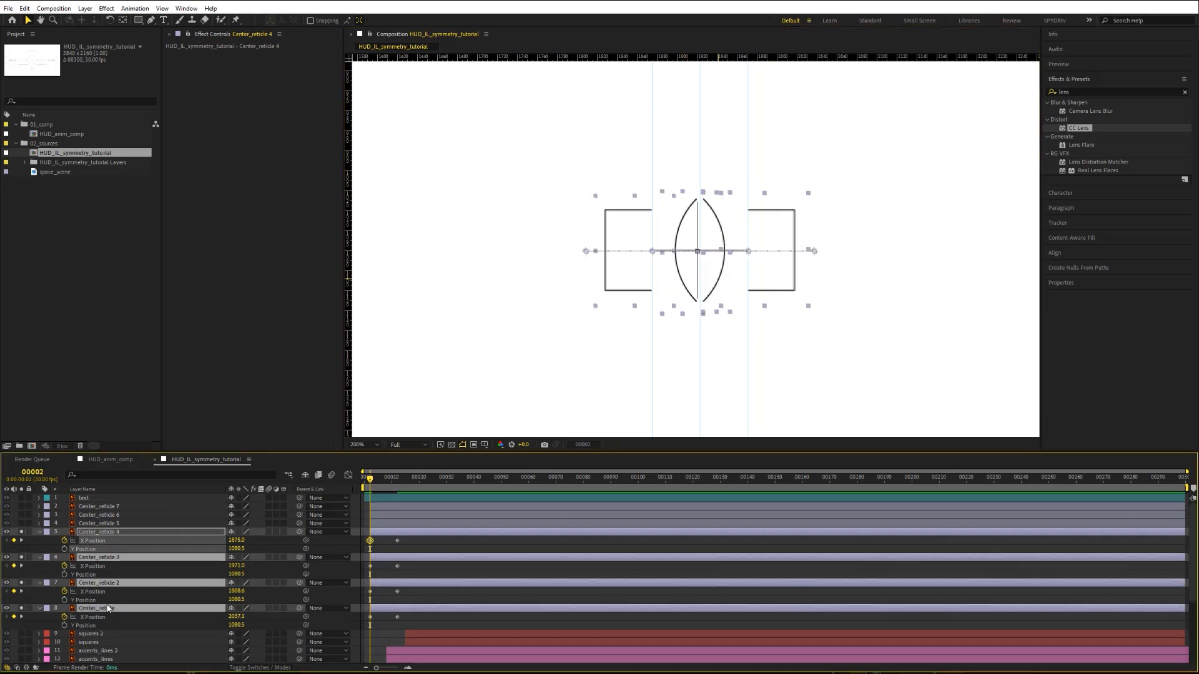
key("shift+t")
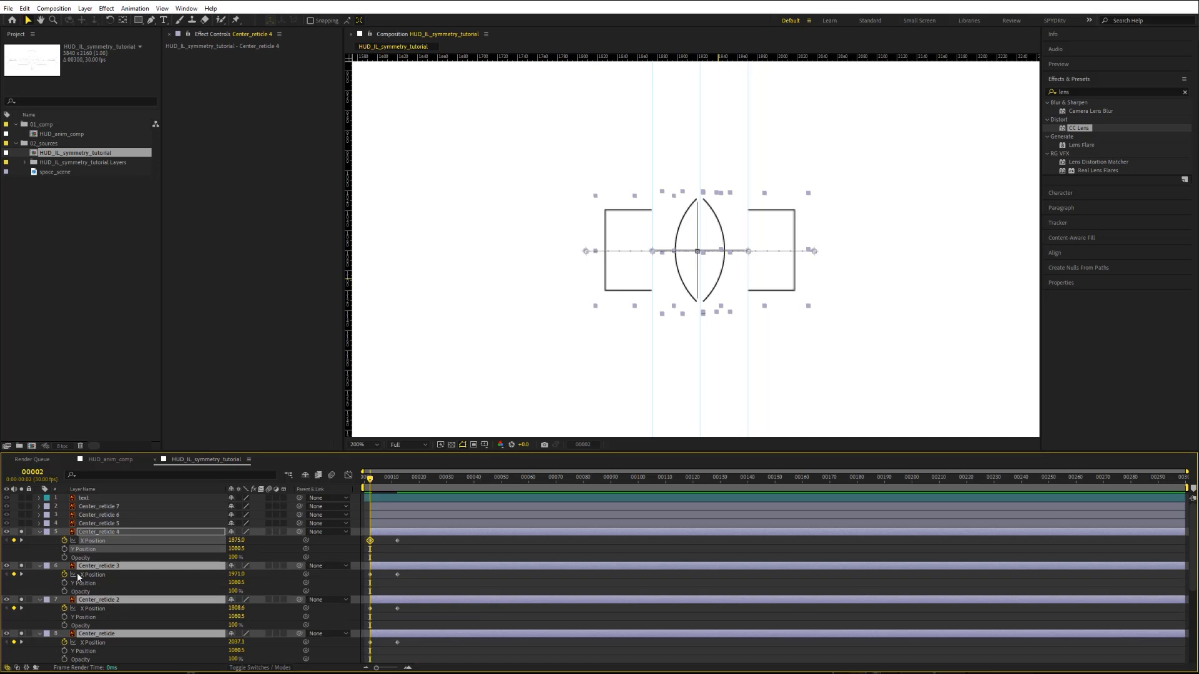
left_click_drag(219, 552, 51, 562)
left_click(64, 557)
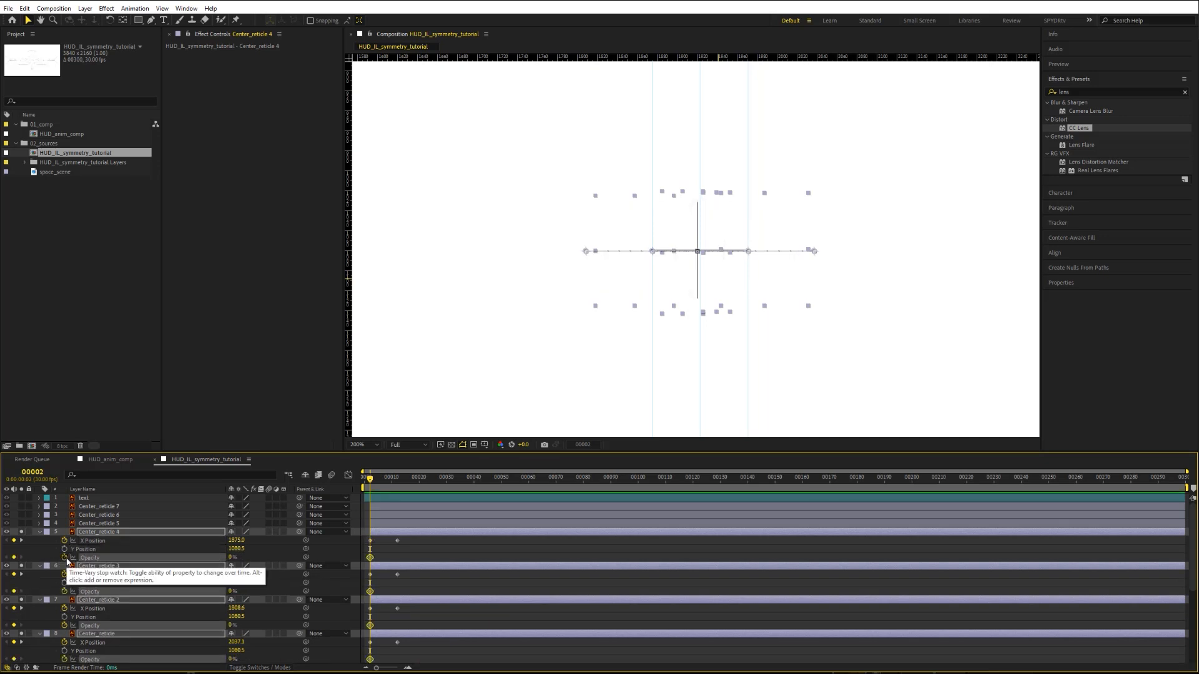
Step: Set Opacity to 100% at frame 5 for the four bracket and arc layers
key("Page_Down")
key("Page_Down")
key("Page_Down")
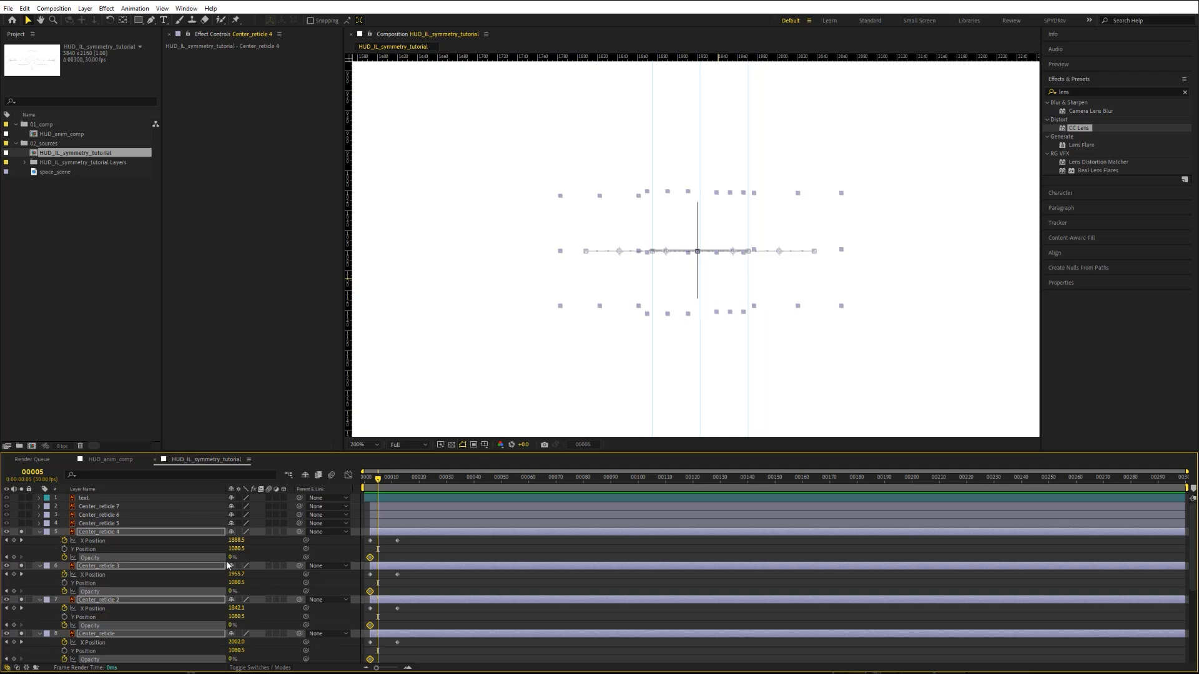
left_click_drag(229, 558, 344, 554)
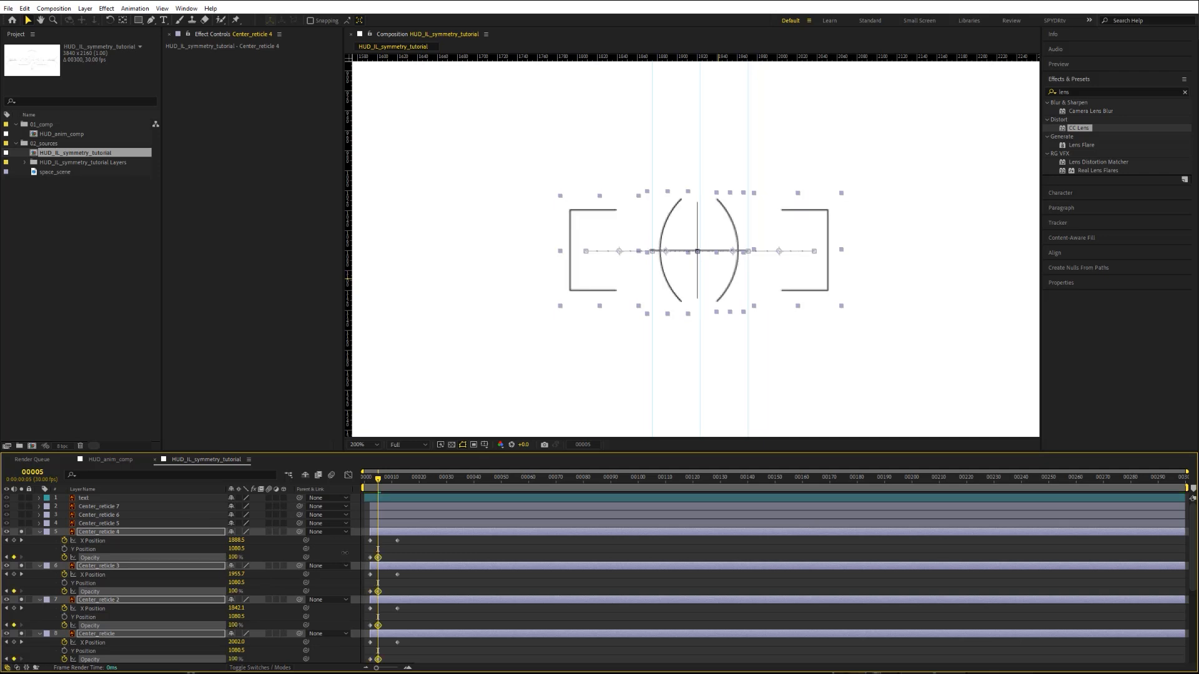
Step: Apply Easy Ease In to the four layers' Opacity keyframes at frame 5 and X Position keyframes at frame 12
right_click(378, 558)
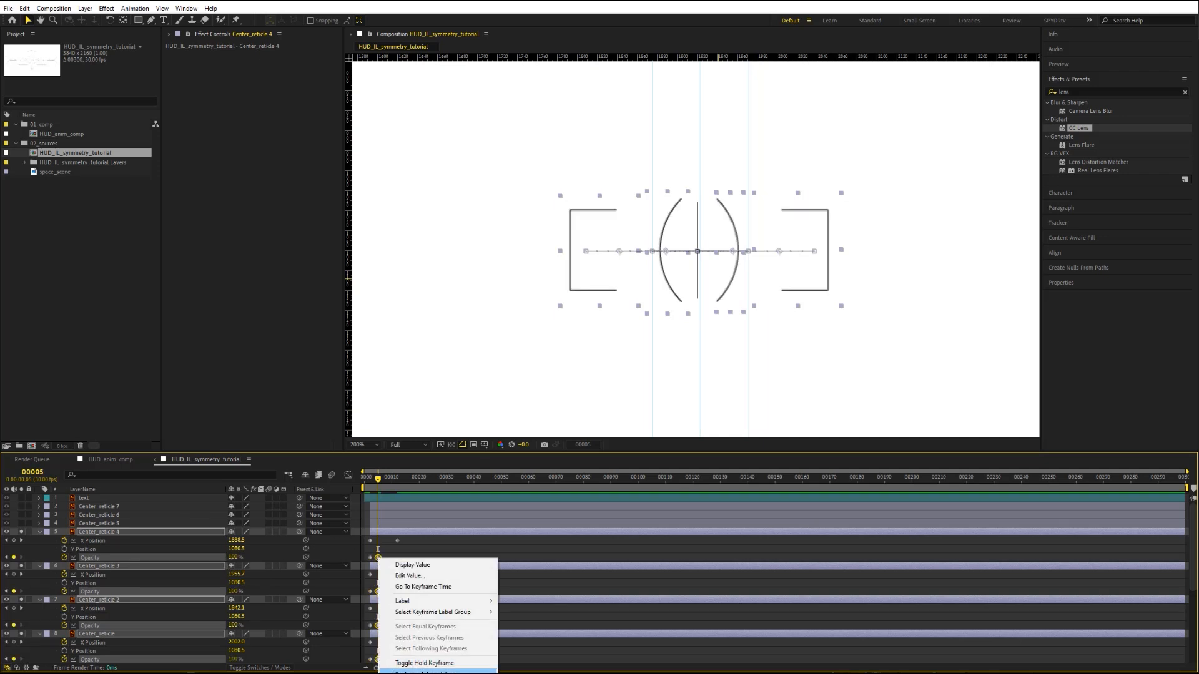
mouse_move(437, 672)
left_click(527, 652)
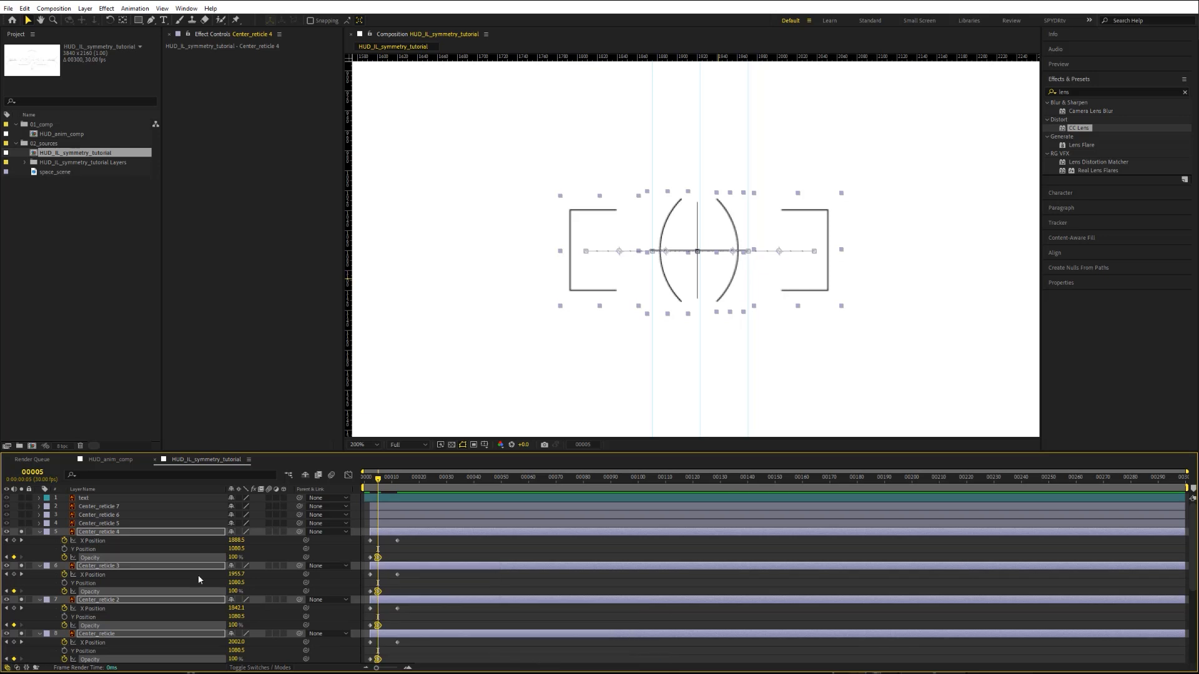
scroll(488, 609, "down", 1)
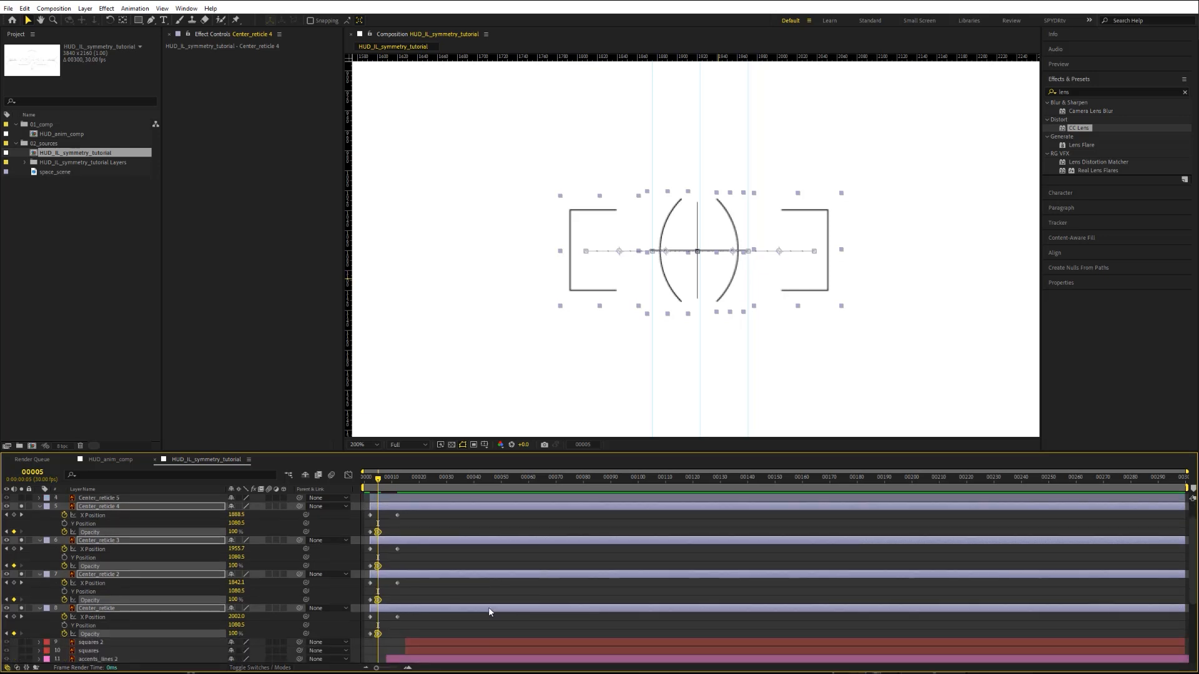
left_click_drag(406, 511, 397, 617)
right_click(397, 617)
mouse_move(439, 609)
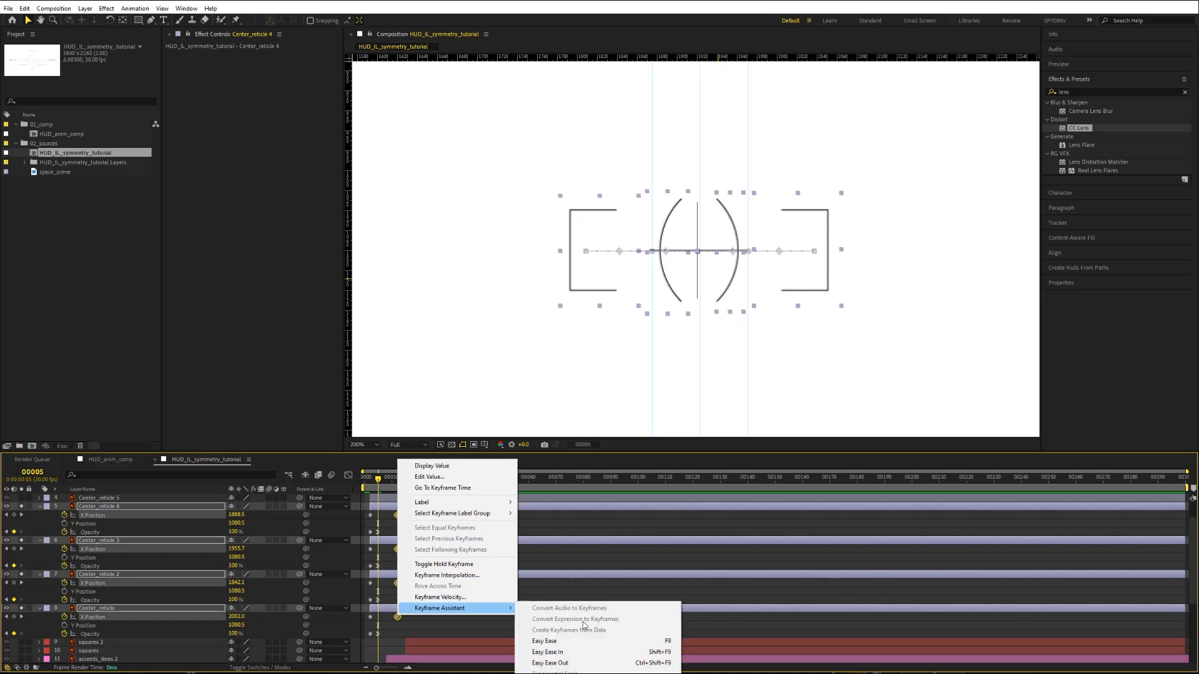
left_click(581, 652)
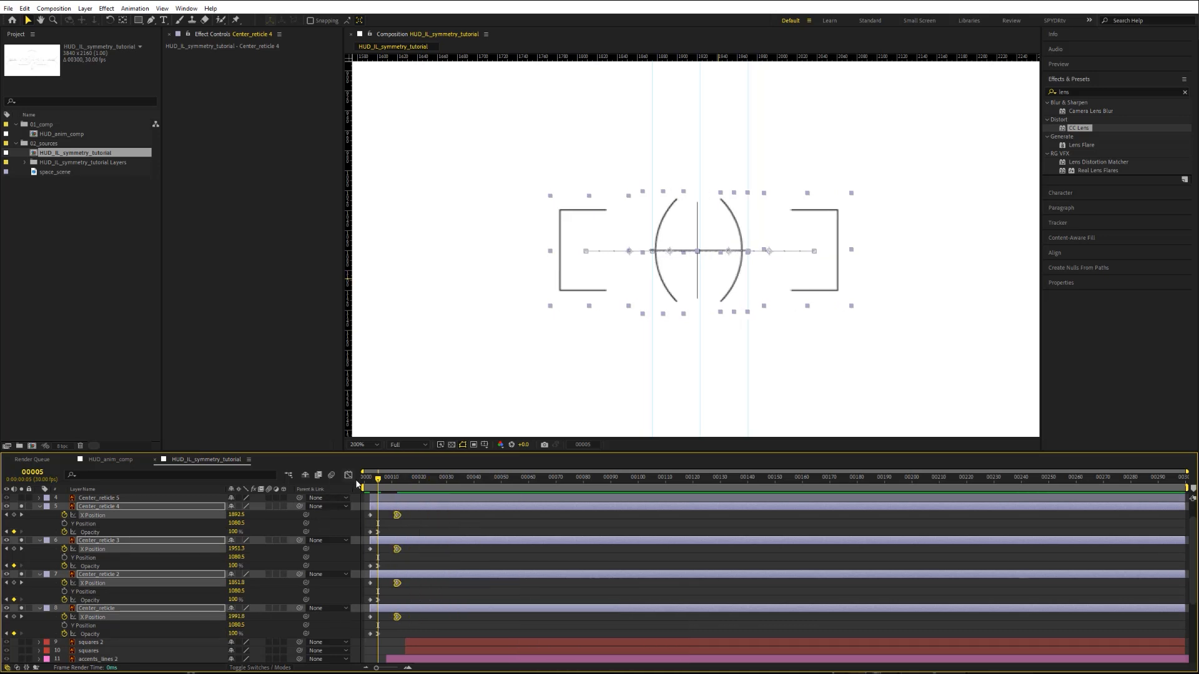
Step: Shift the arc layers Center_reticle 3 and Center_reticle 4 two frames later in the timeline
left_click(368, 480)
left_click_drag(389, 491, 383, 492)
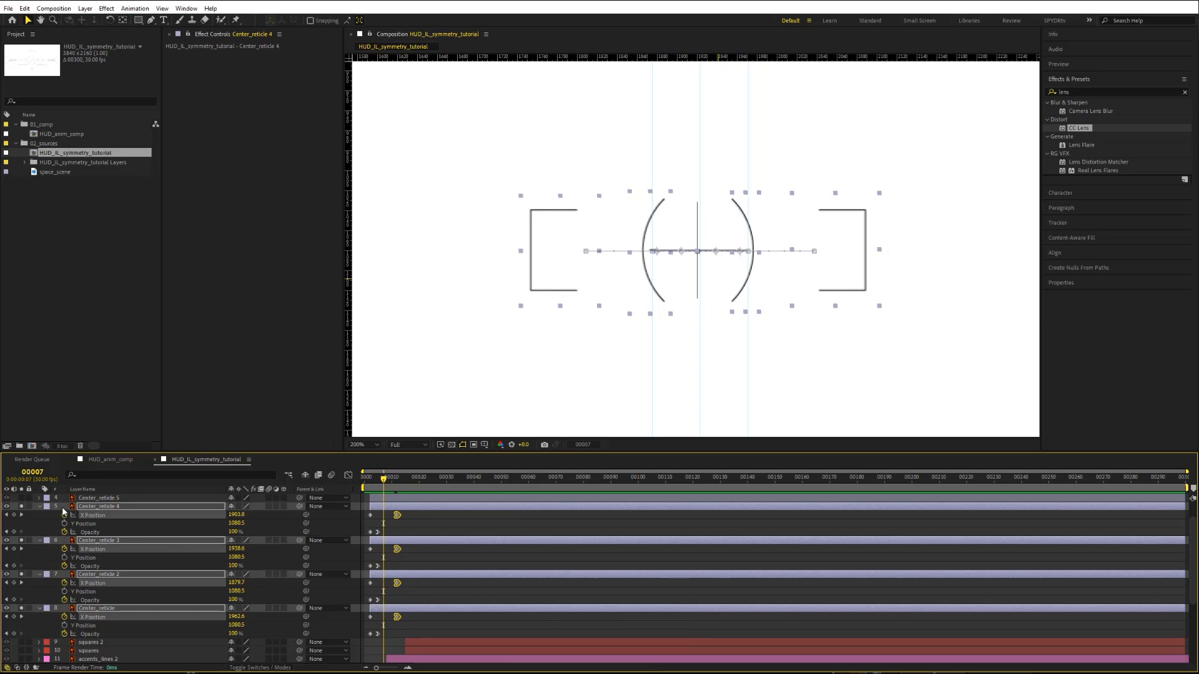
left_click(99, 506)
left_click(92, 540, "ctrl")
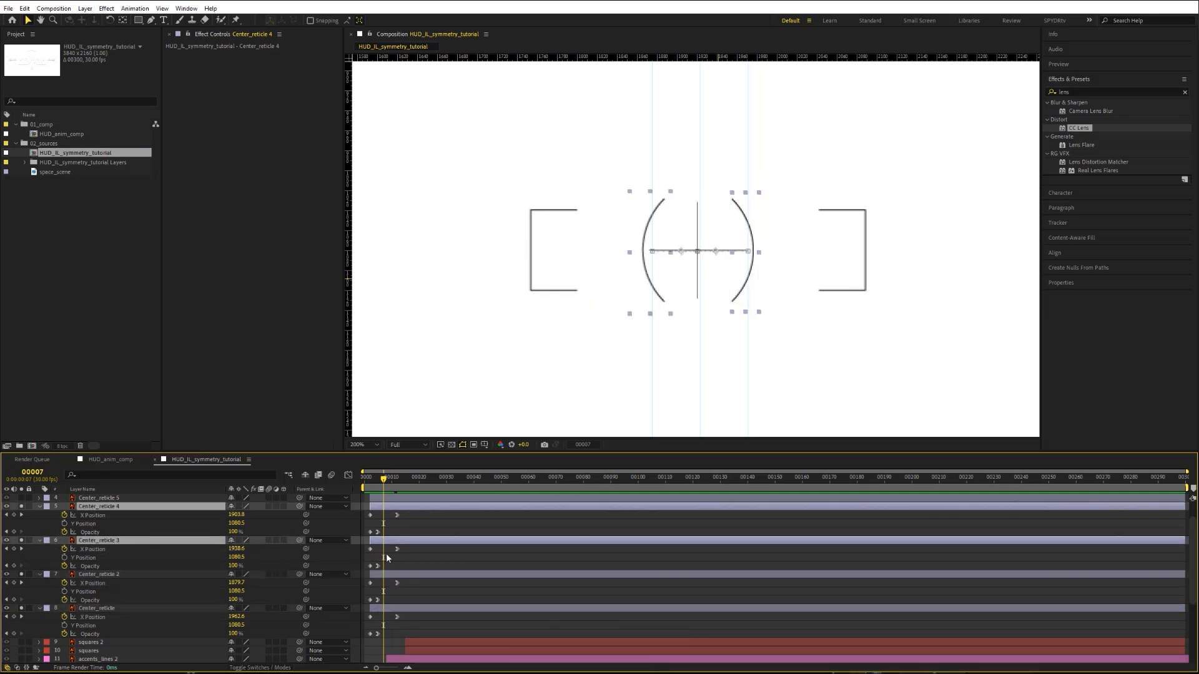
left_click_drag(406, 541, 415, 538)
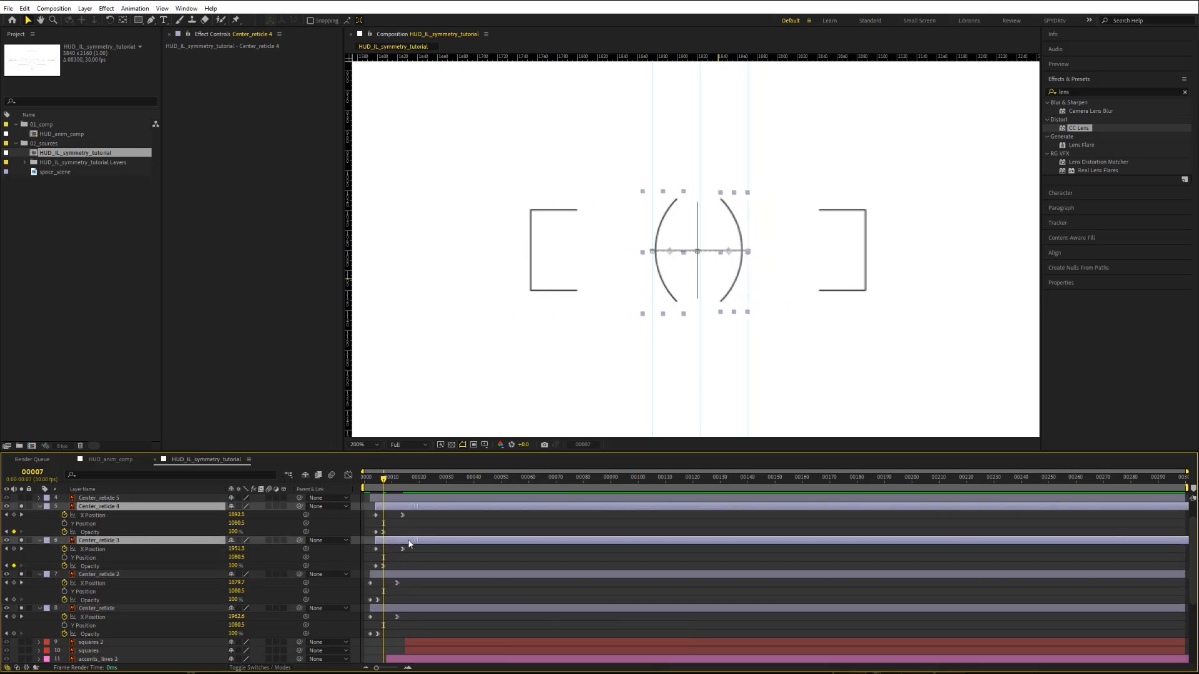
Step: Collapse the properties of the layers Center_reticle through Center_reticle 4 and deselect them
left_click(88, 608, "shift")
left_click(40, 608)
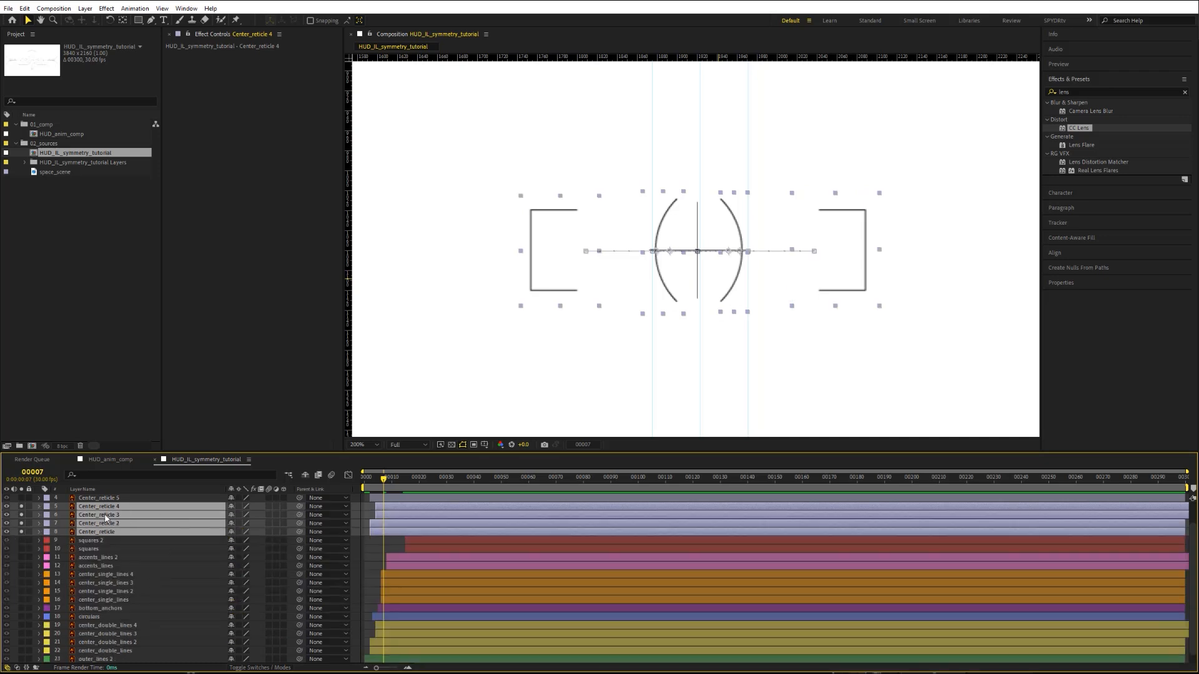
key("F2")
Step: Move the playhead to frame 18 and solo Center_reticle 5 and Center_reticle 6
left_click_drag(366, 475, 414, 477)
scroll(141, 547, "up", 3)
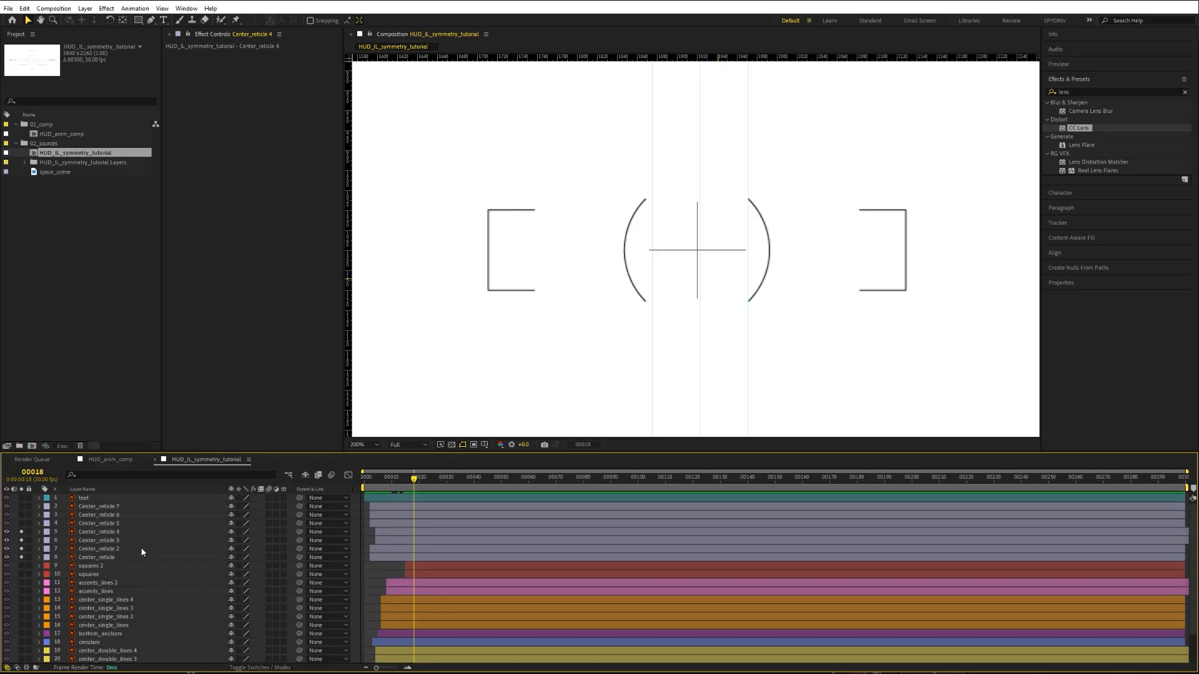
left_click(84, 514)
left_click(84, 522, "shift")
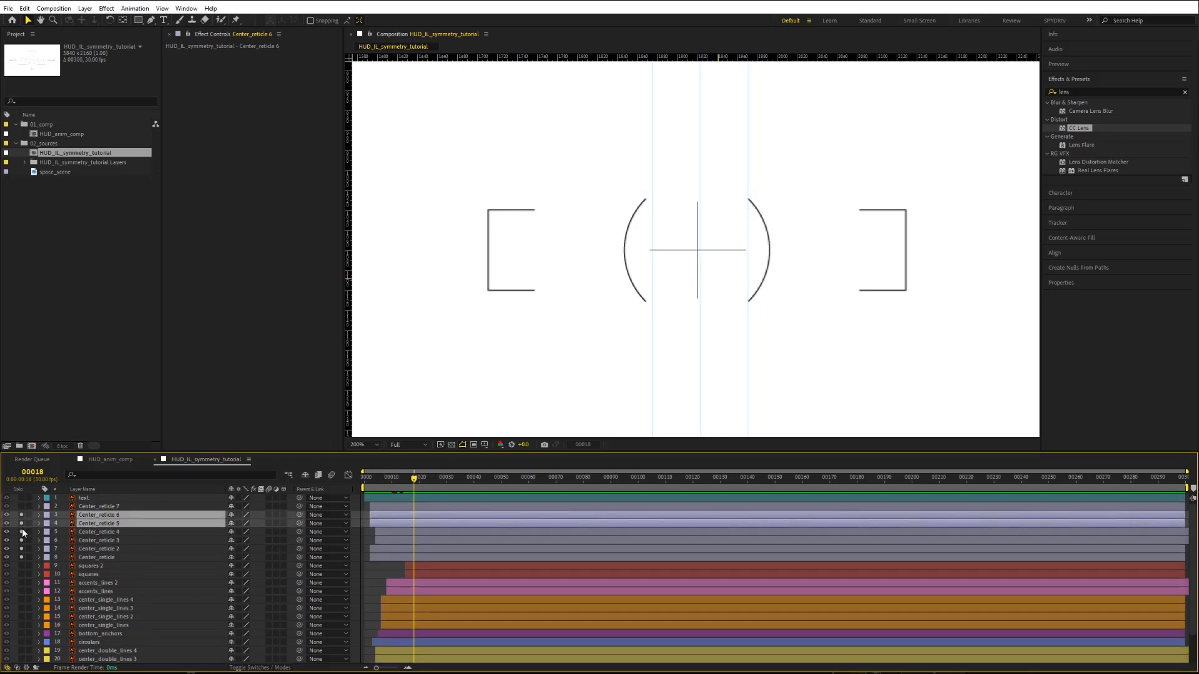
Step: Trim the starts of Center_reticle 5 and Center_reticle 6 to frame 6 and add Y Position and Opacity keyframes there
left_click(21, 531)
left_click_drag(371, 481, 381, 477)
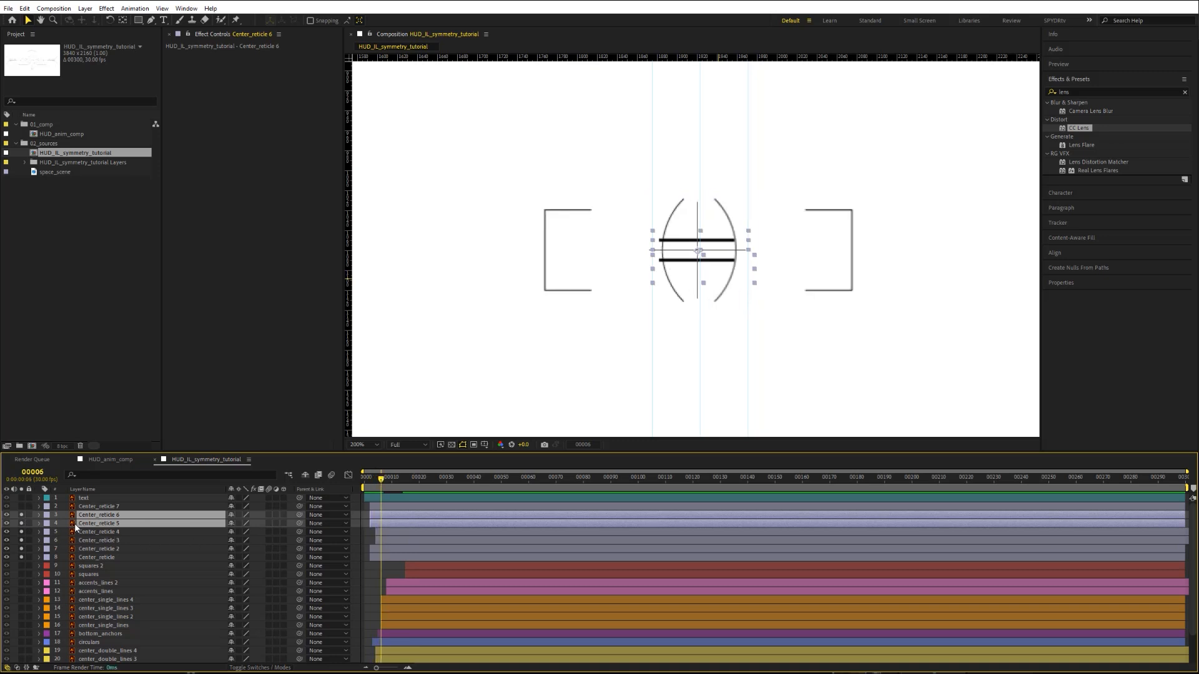
key("p")
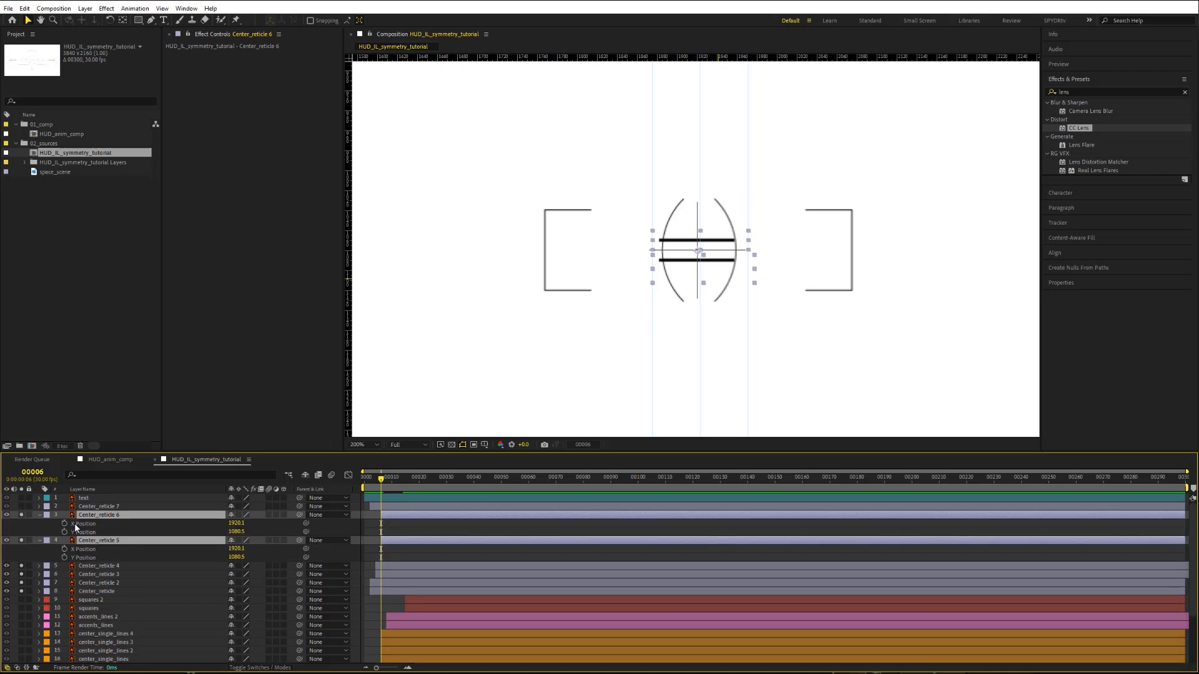
key("shift+t")
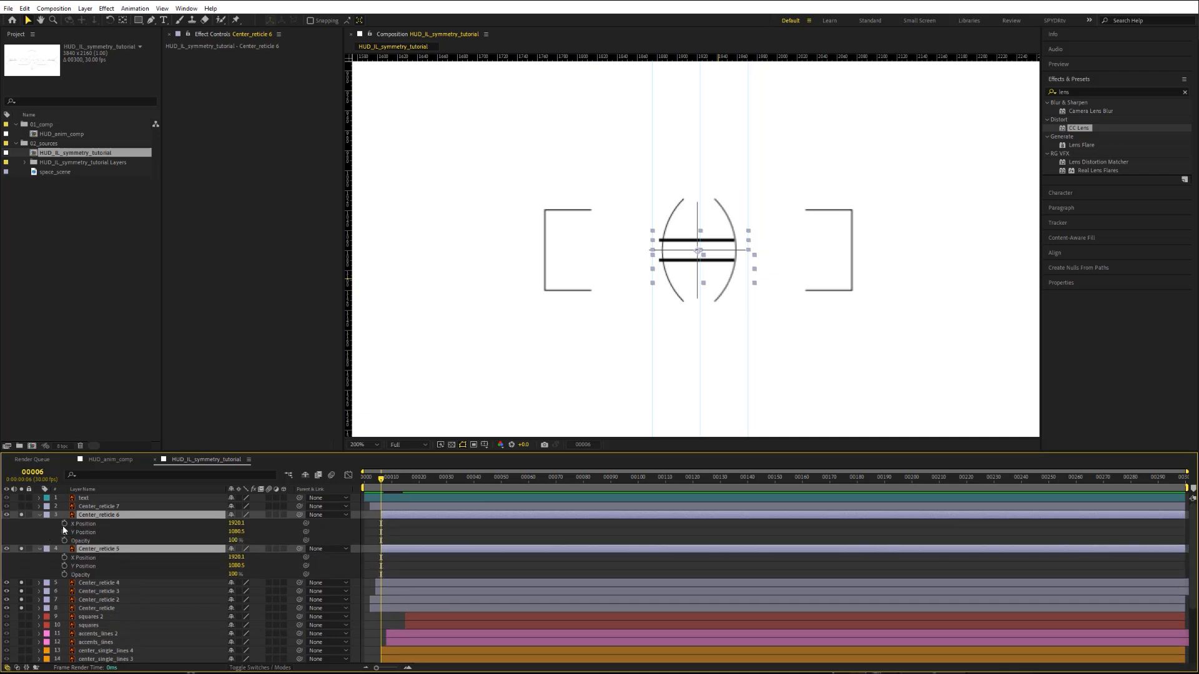
left_click(65, 524)
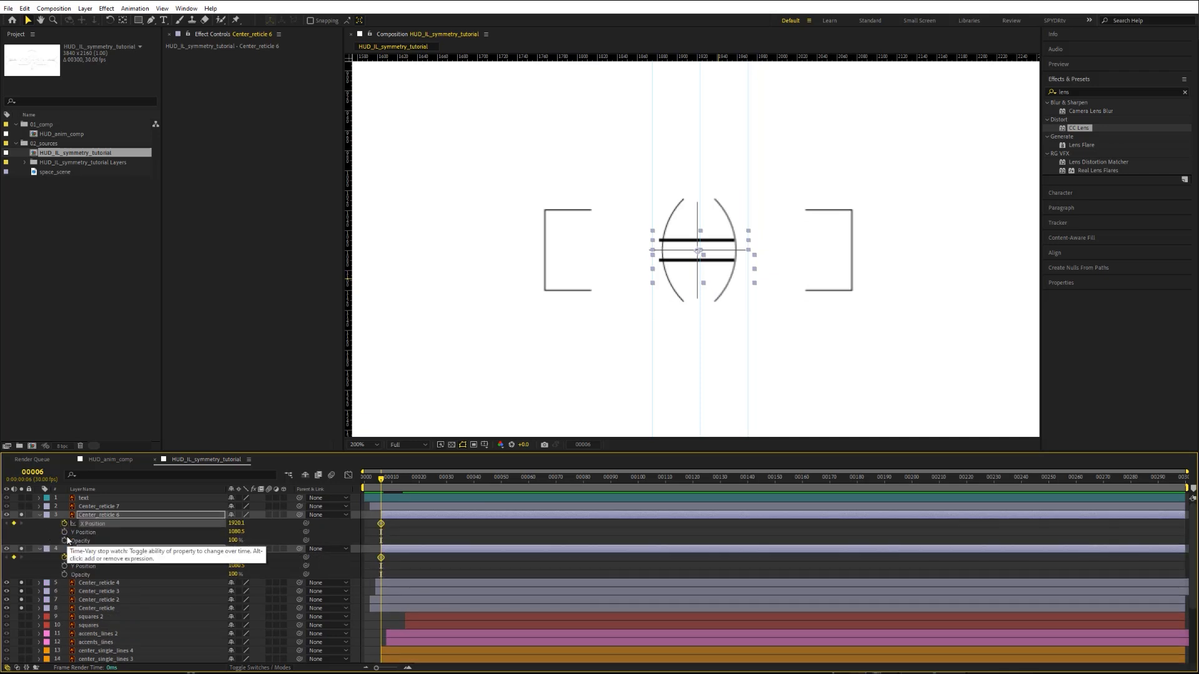
key("ctrl+z")
left_click(64, 533)
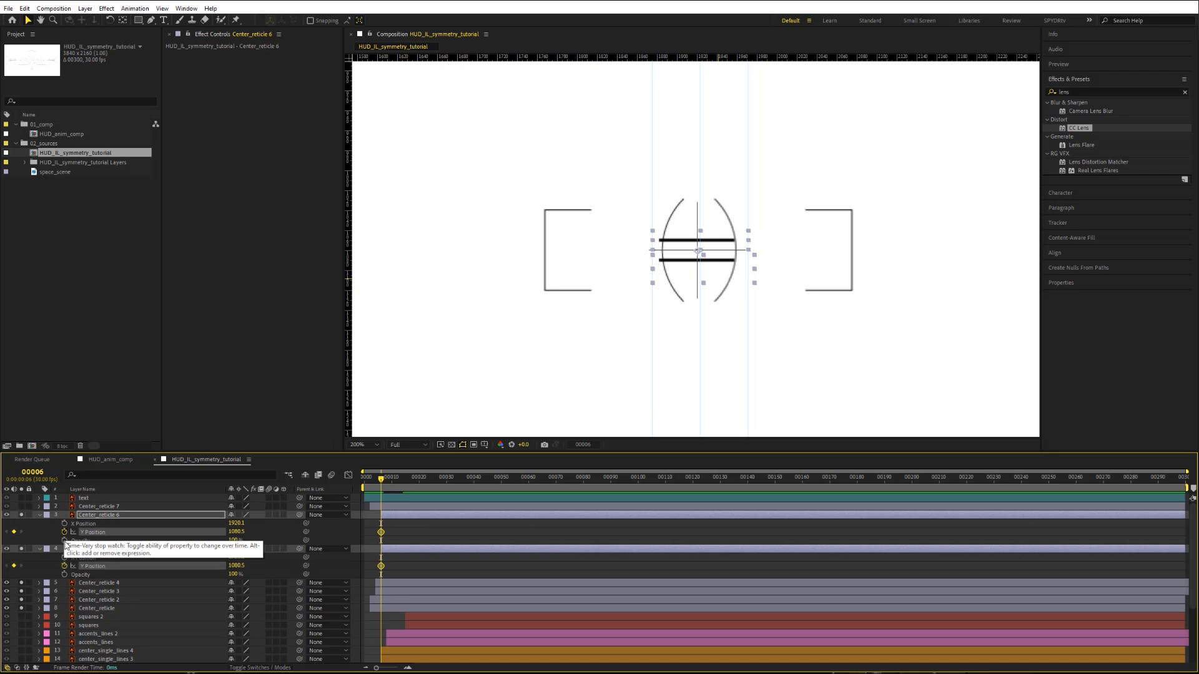
left_click(64, 574)
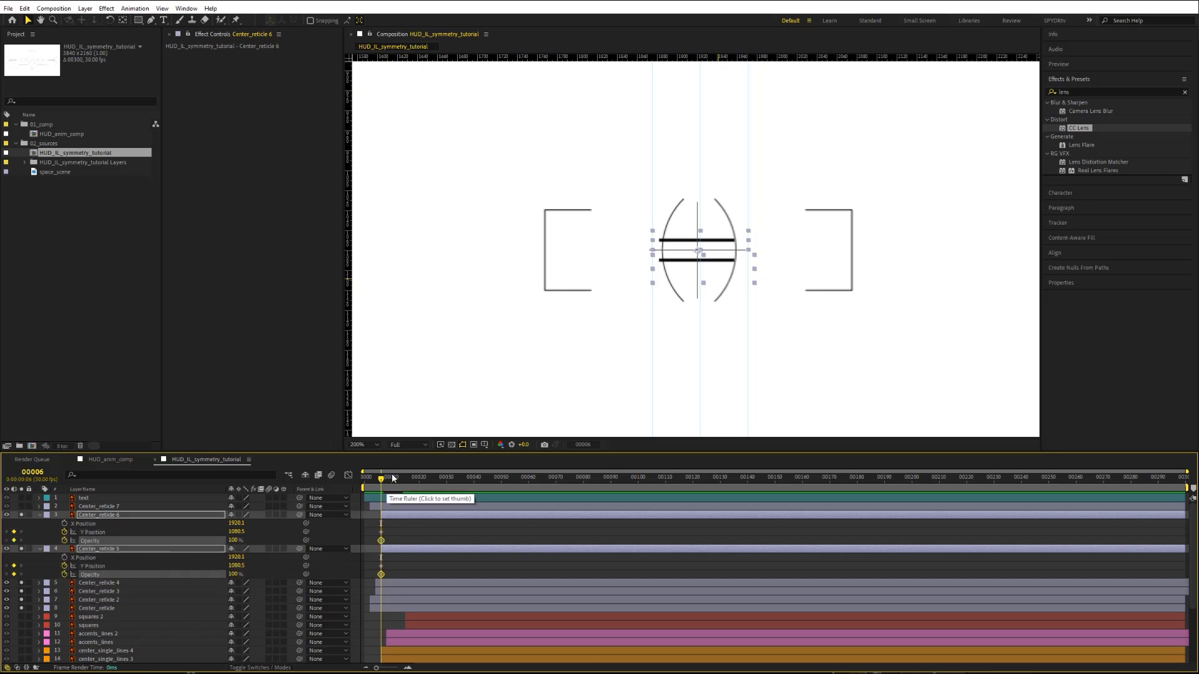
Step: Add Y Position keyframes to Center_reticle 5 and Center_reticle 6 at frame 16, keeping their current values
left_click(394, 480)
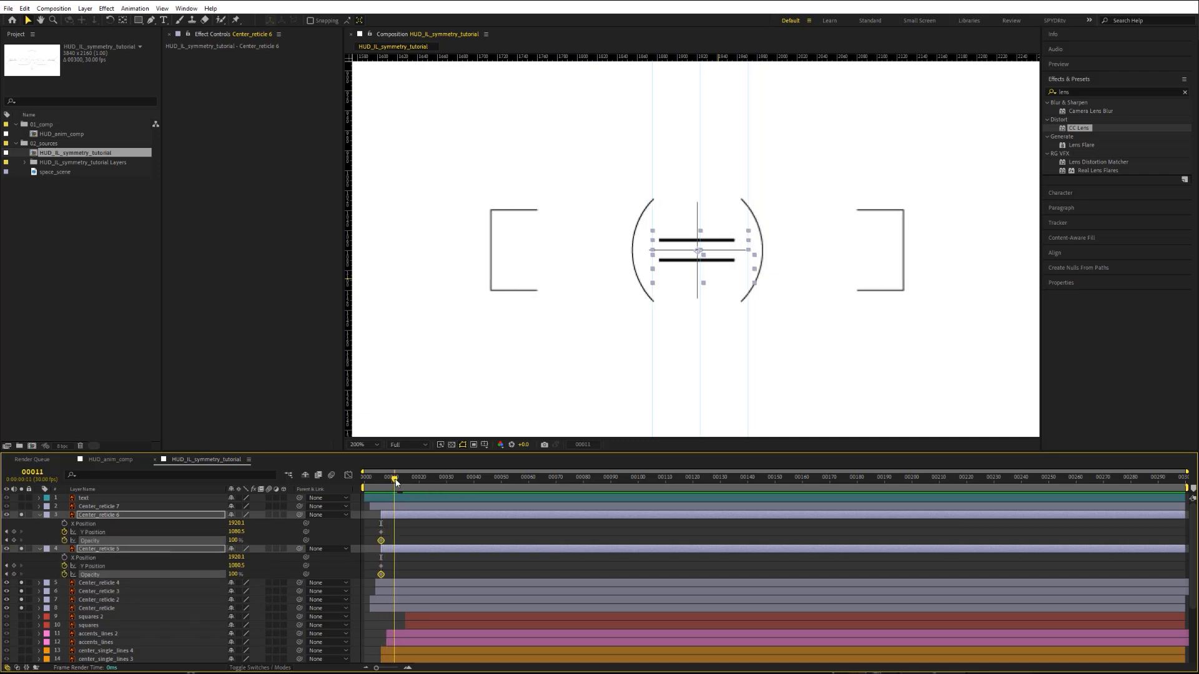
left_click_drag(396, 481, 405, 485)
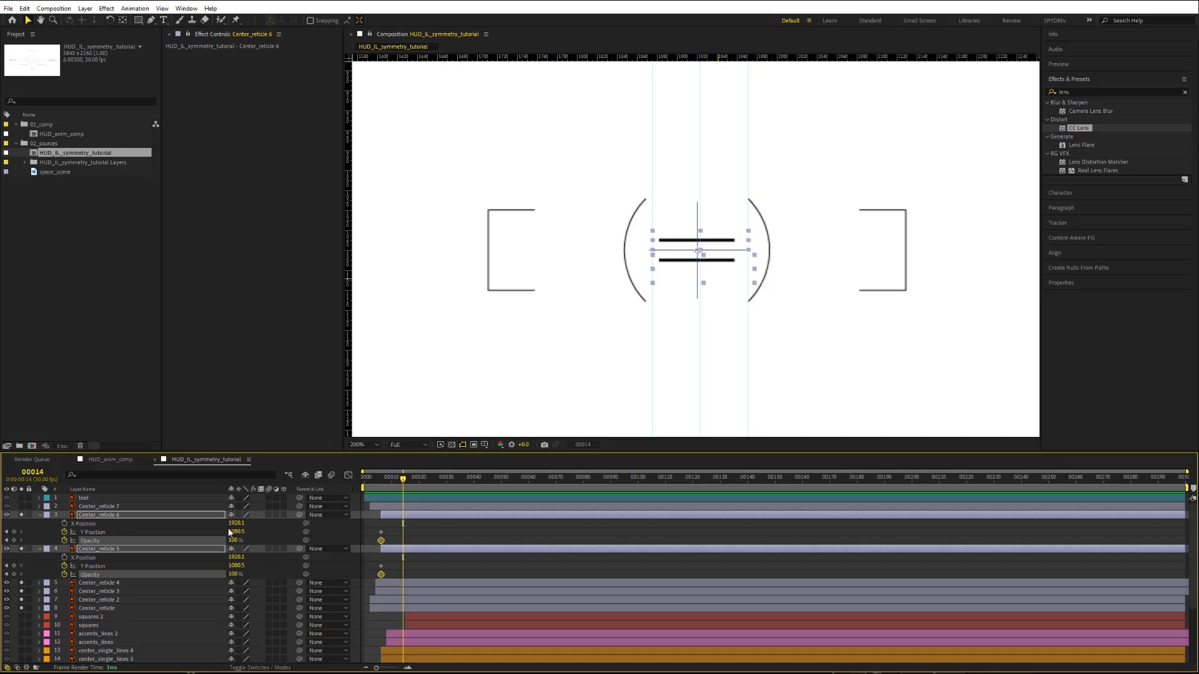
key("Page_Down")
key("Page_Down")
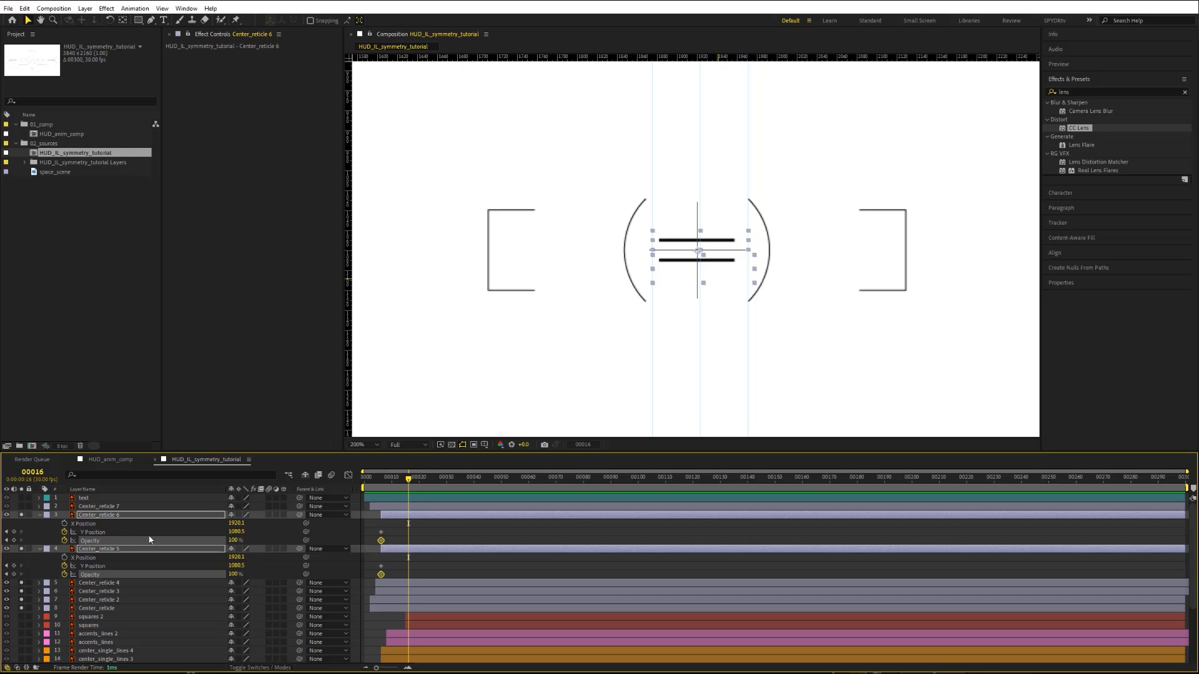
left_click(14, 531)
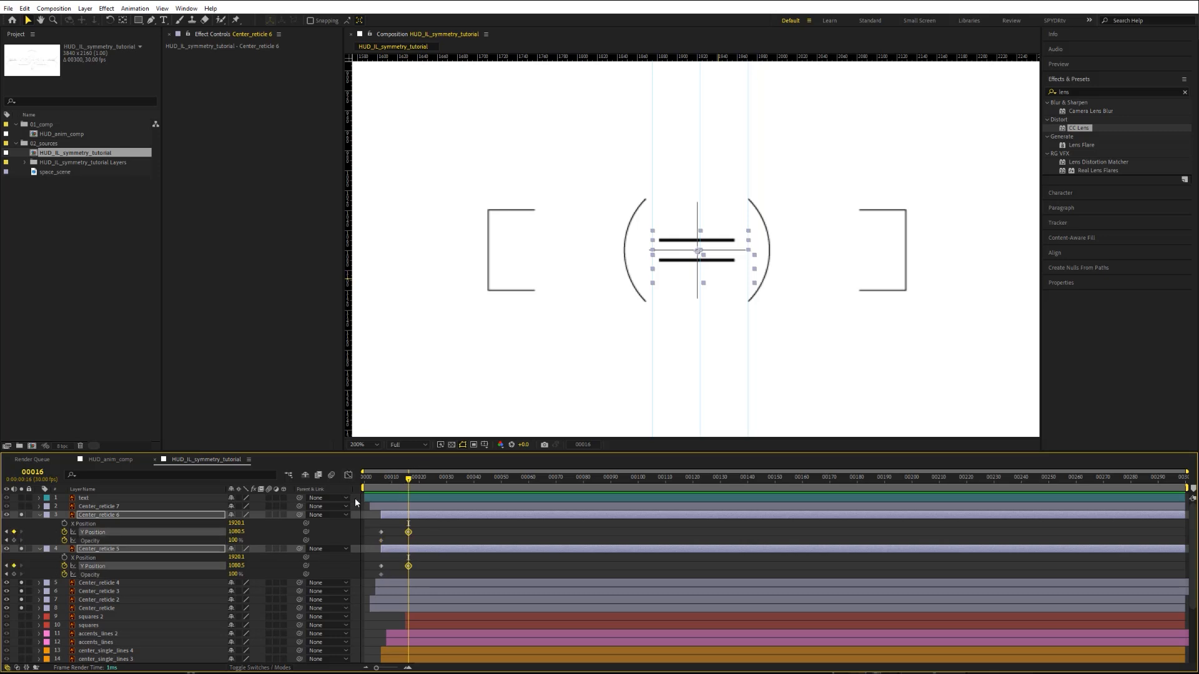
Step: Add 100% Opacity keyframes to Center_reticle 5 and Center_reticle 6 at frame 9
key("j")
key("Page_Down")
key("Page_Down")
key("Page_Down")
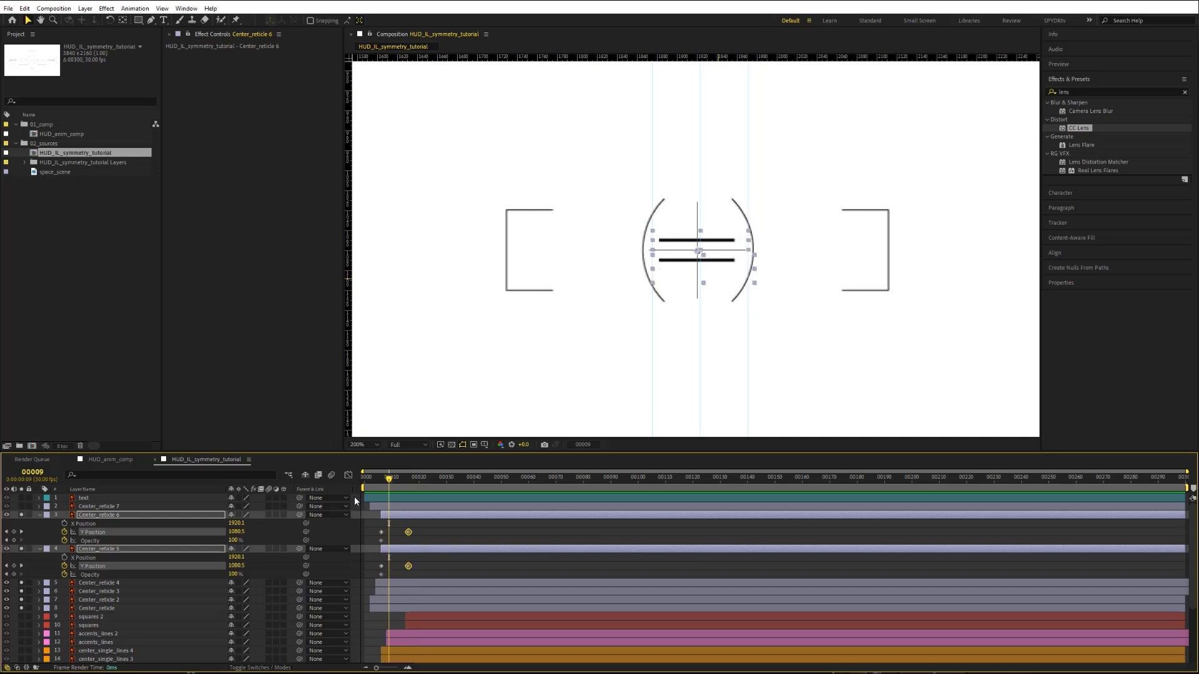
left_click(14, 540)
Step: Apply Easy Ease In to the Y Position keyframes at frame 16 and the Opacity keyframes at frame 9
left_click_drag(444, 528, 386, 579)
right_click(387, 571)
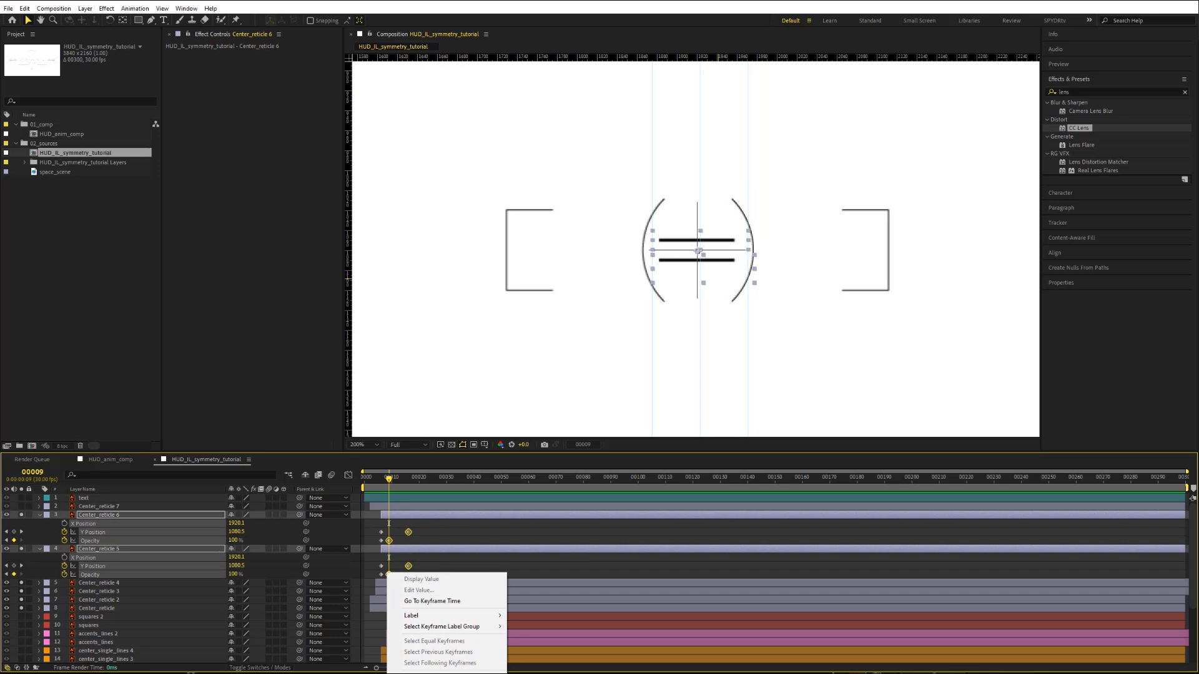
mouse_move(437, 673)
left_click(537, 666)
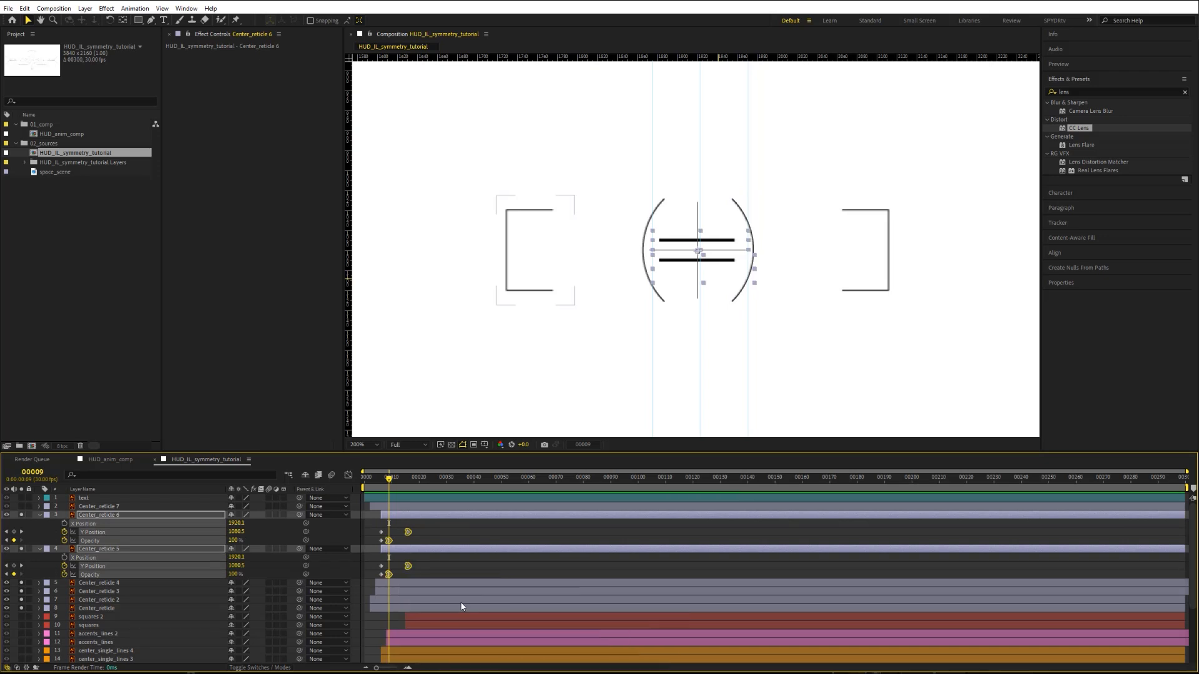
Step: Dim Center_reticle 5 and Center_reticle 6 to about 38% Opacity at frame 6 as a positioning aid
key("j")
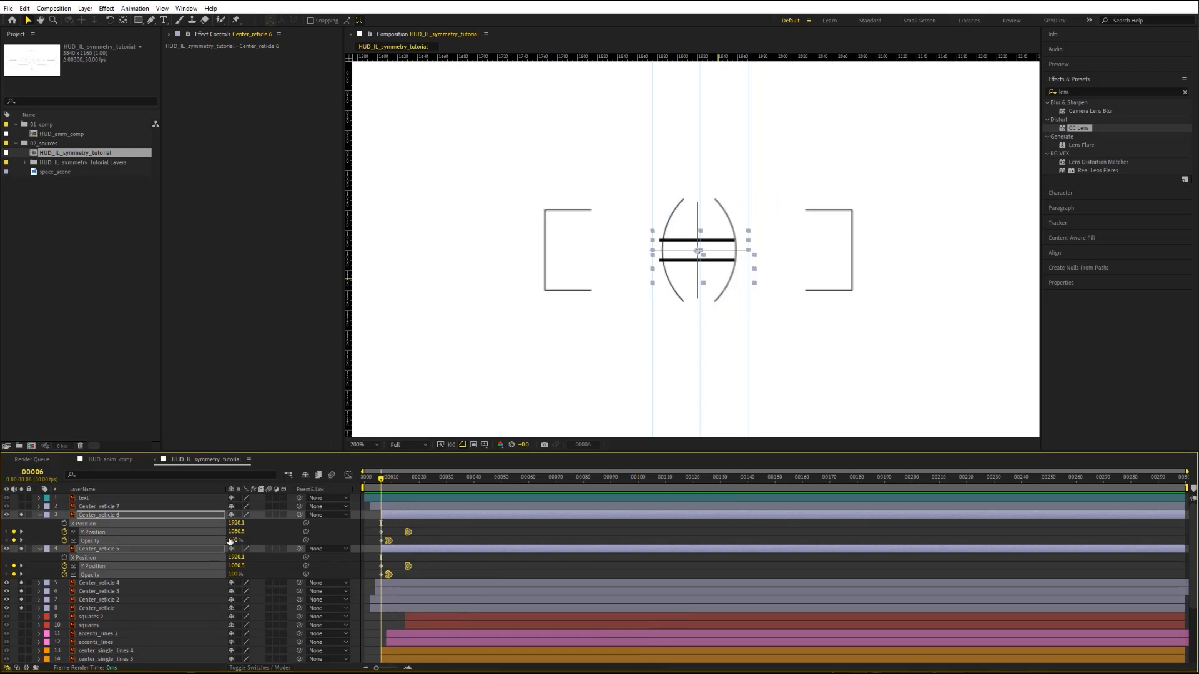
left_click_drag(233, 542, 142, 531)
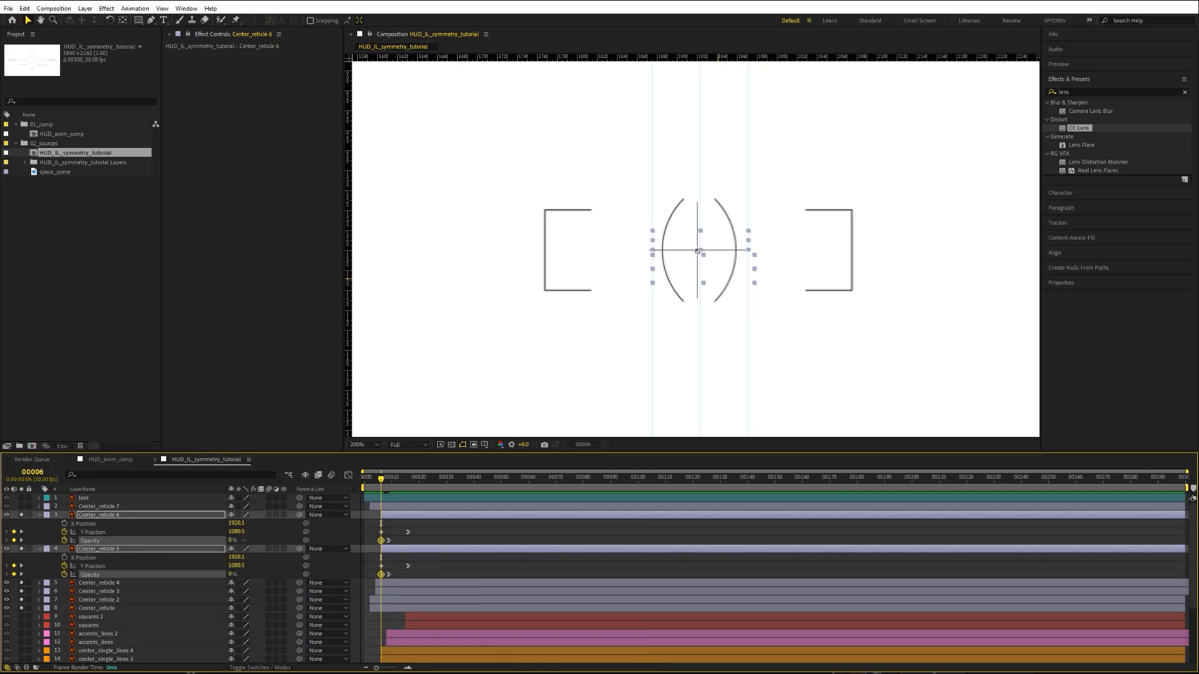
left_click_drag(244, 541, 268, 541)
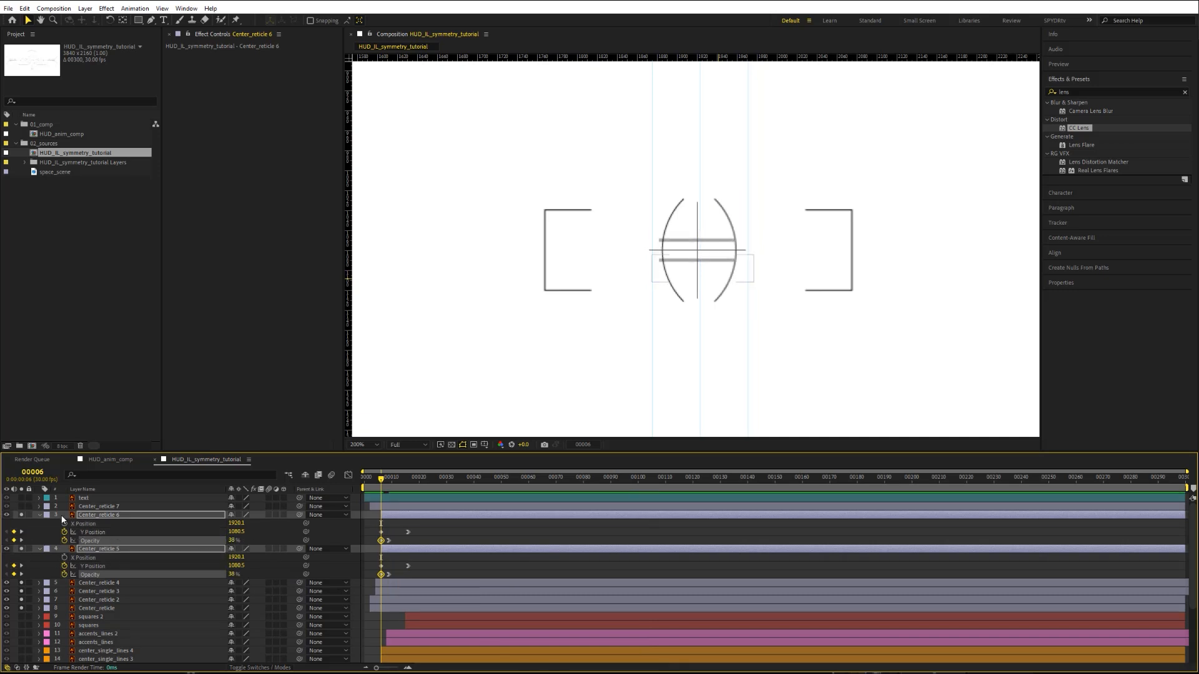
Step: At frame 6, move Center_reticle 6 up to about Y 1072 and Center_reticle 5 down to about Y 1089.5, closing on the crosshair
left_click(117, 516)
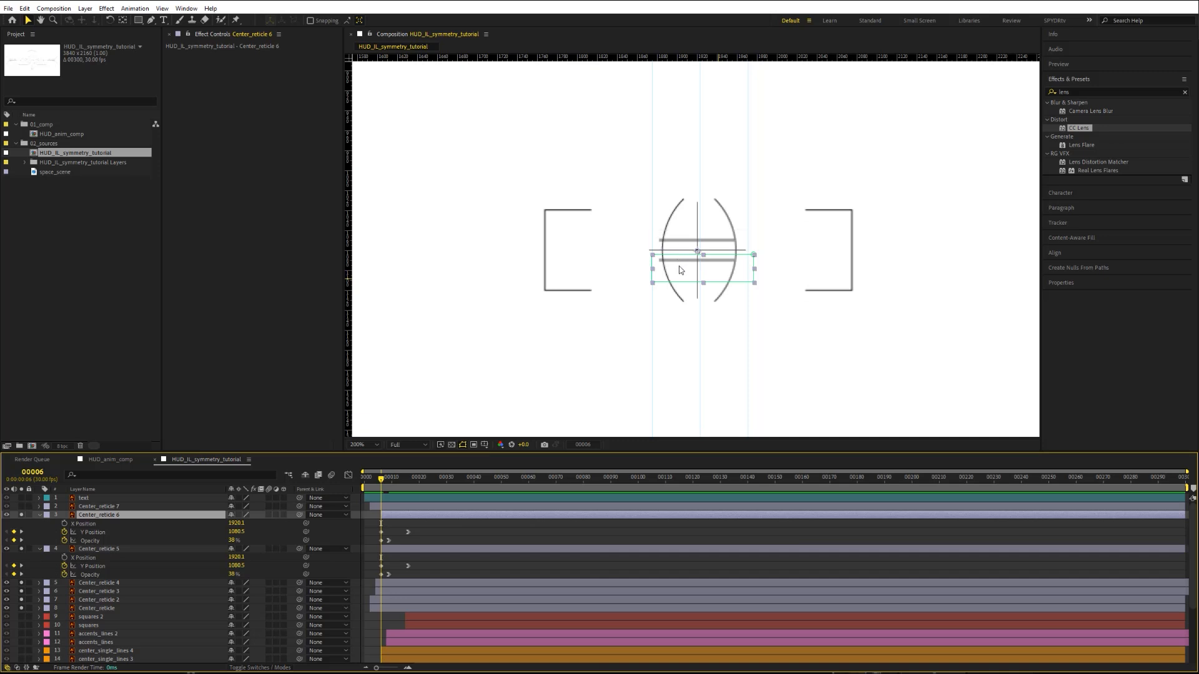
left_click_drag(684, 266, 686, 256)
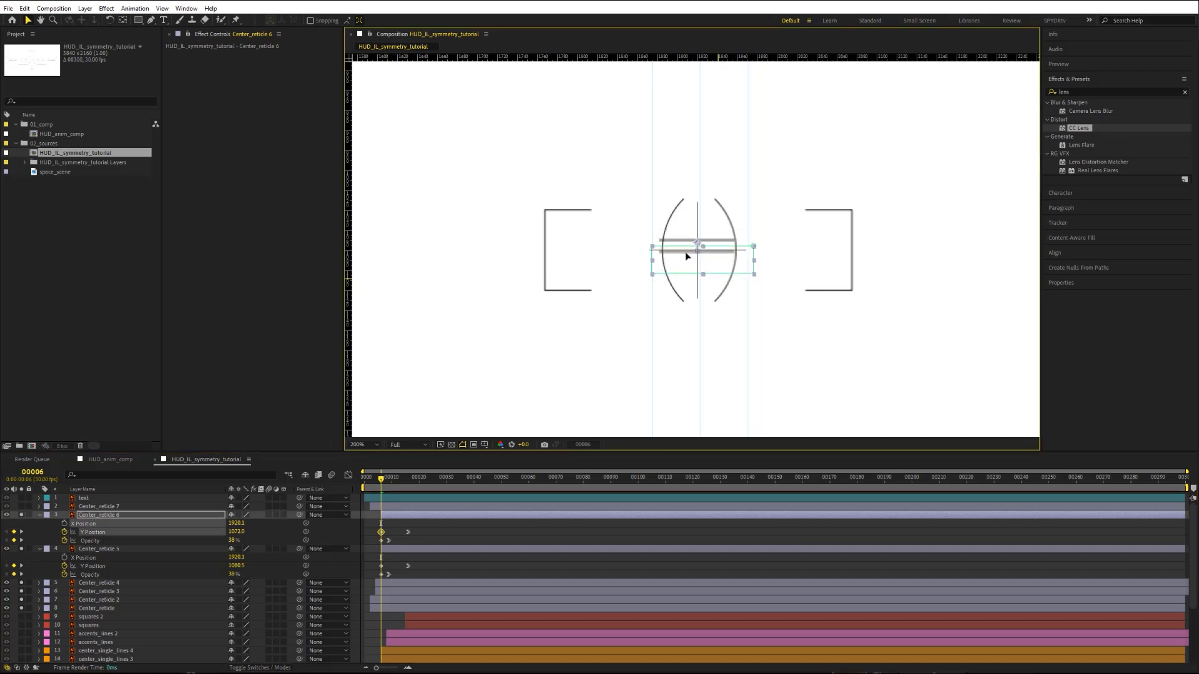
left_click(113, 549)
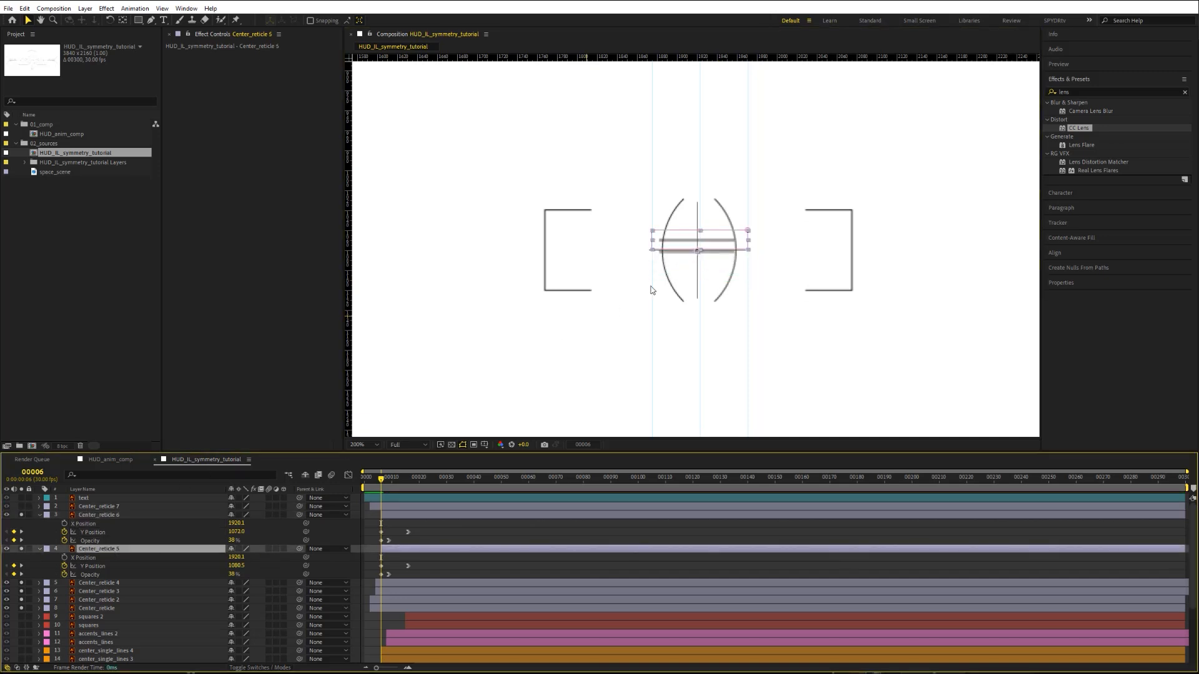
left_click_drag(713, 245, 706, 256)
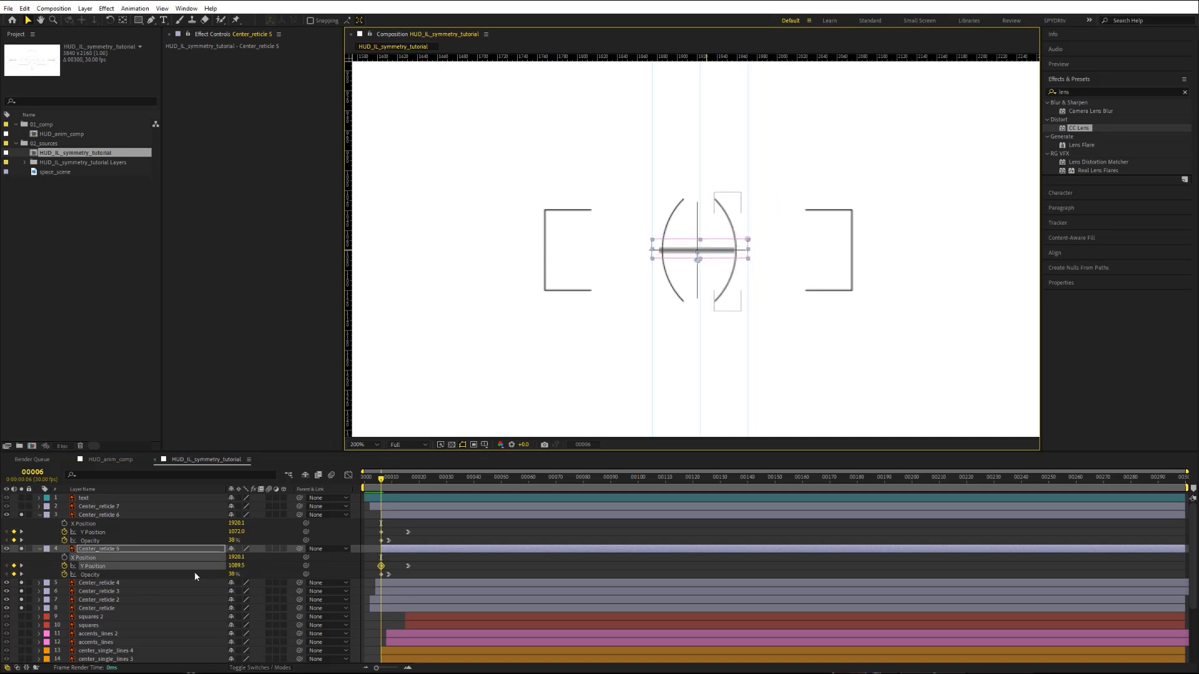
Step: Set the frame 6 Opacity of Center_reticle 6 and Center_reticle 5 to 0%, and collapse and deselect both layers
left_click_drag(234, 541, 181, 541)
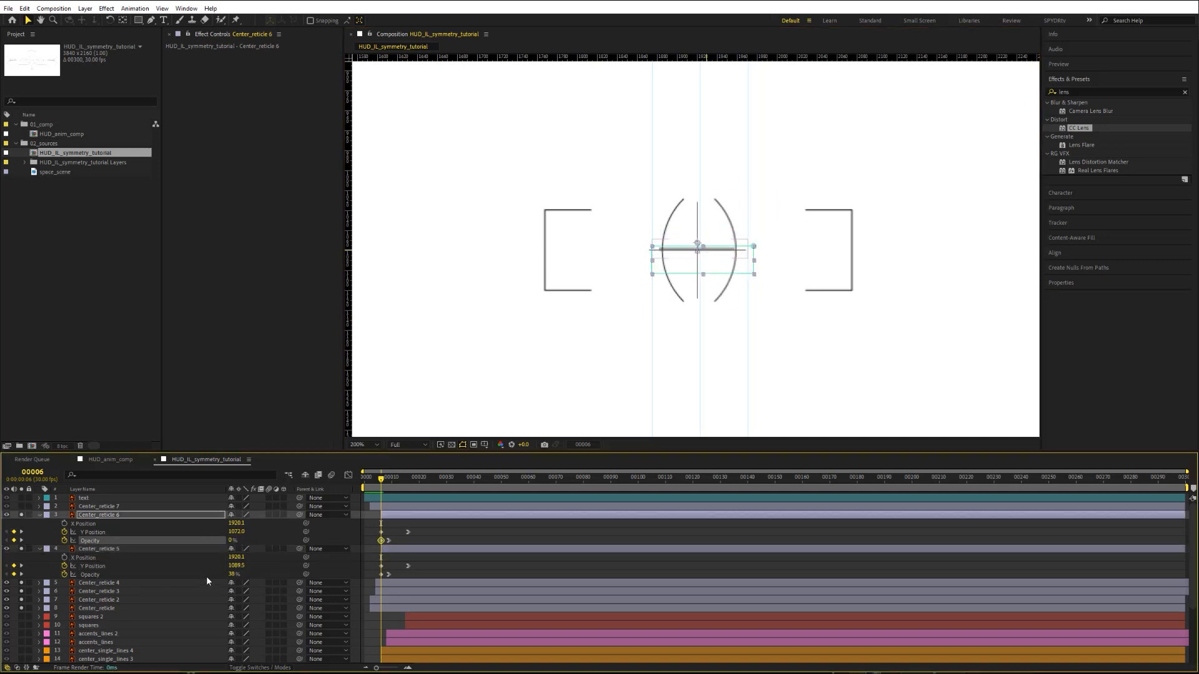
left_click_drag(231, 574, 175, 575)
left_click(141, 573)
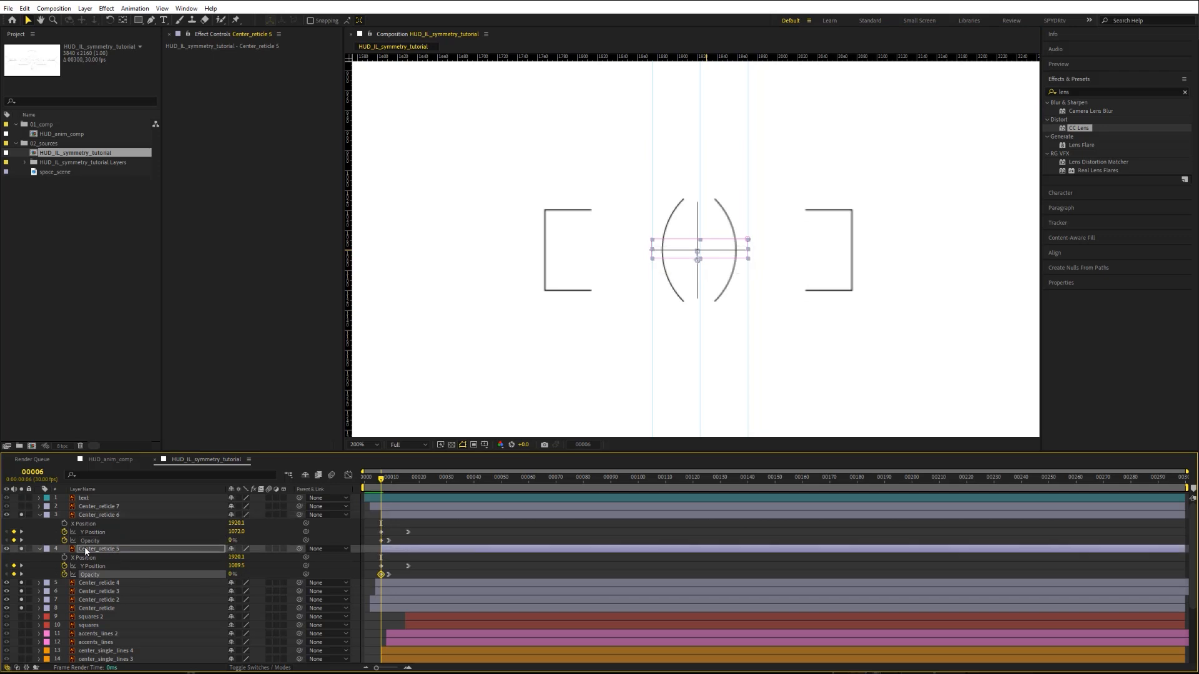
left_click(80, 515, "ctrl")
left_click(39, 515)
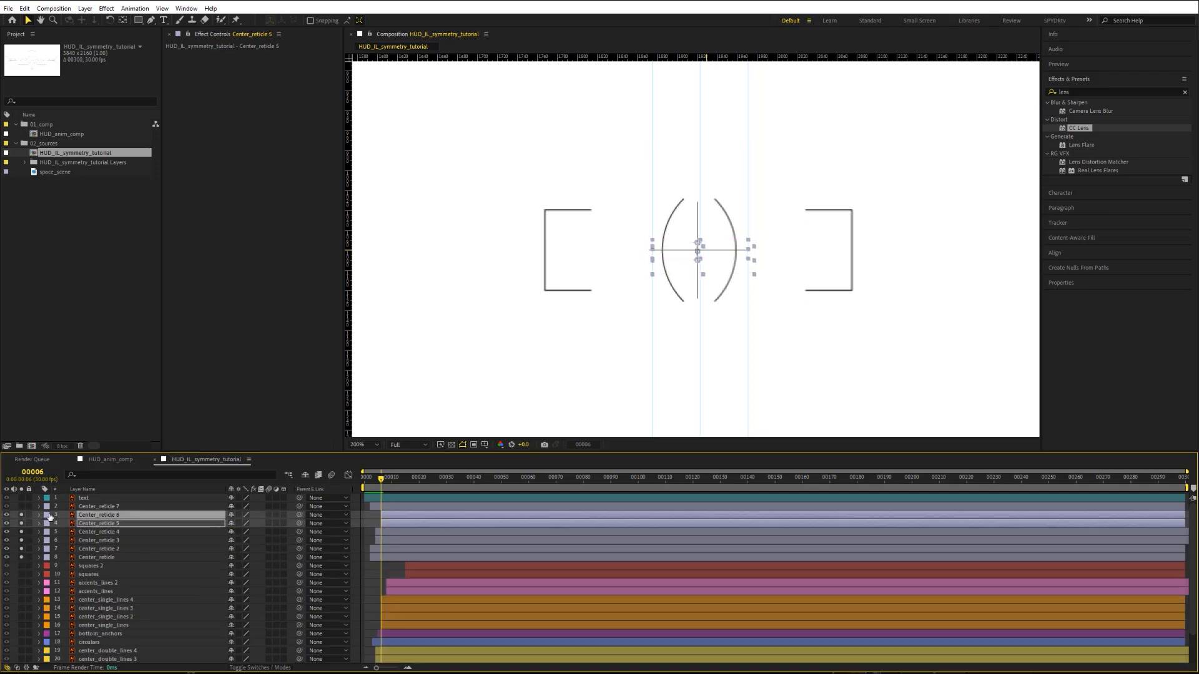
key("F2")
Step: Solo Center_reticle 7 and trim its start to frame 8
mouse_move(379, 482)
left_mouse_down()
mouse_move(366, 482)
mouse_move(406, 486)
mouse_move(369, 483)
mouse_move(401, 484)
mouse_move(387, 488)
left_mouse_up()
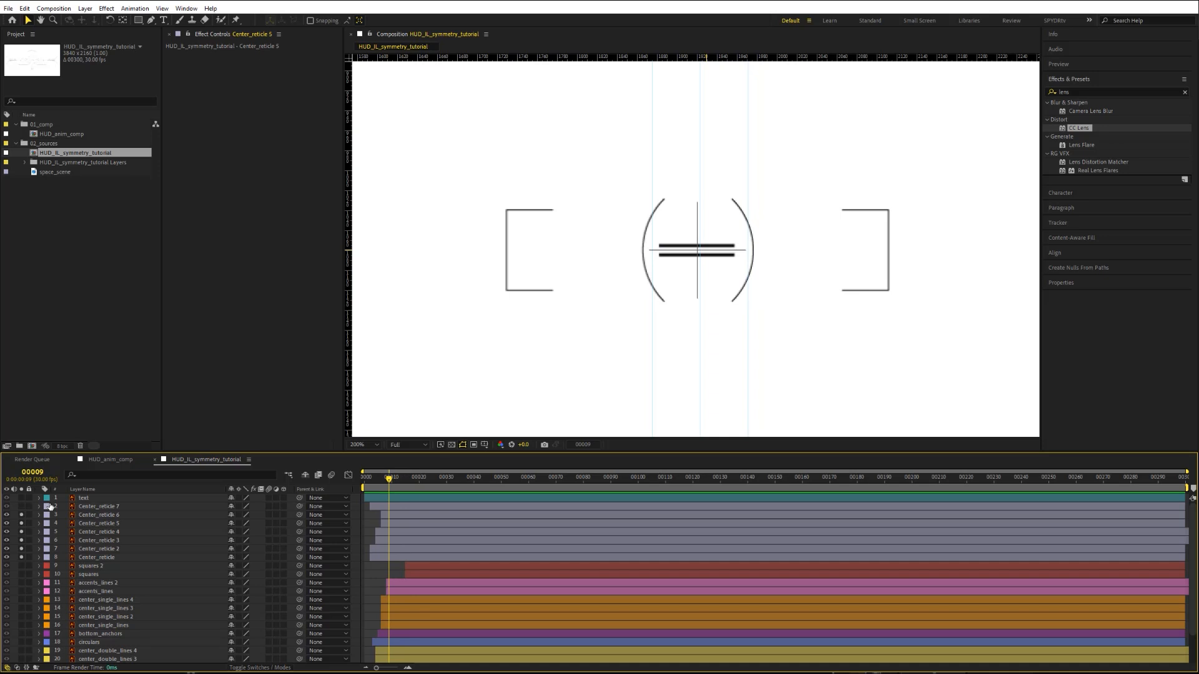
key("Page_Up")
left_click(93, 506)
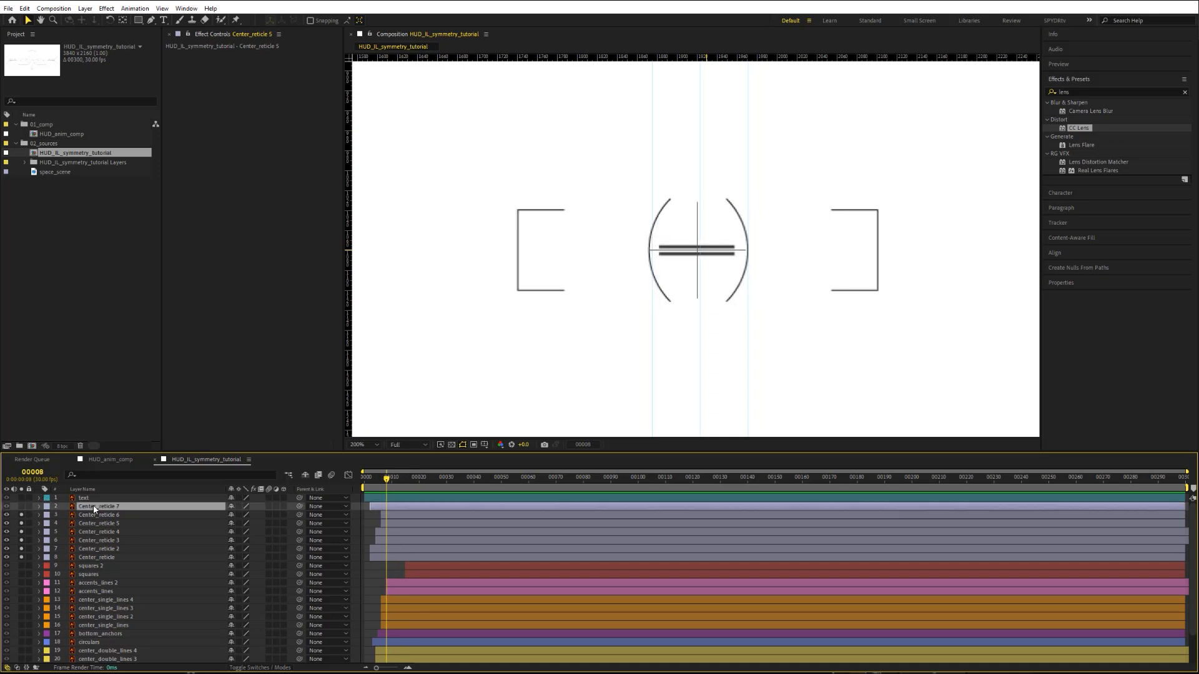
key("alt+[")
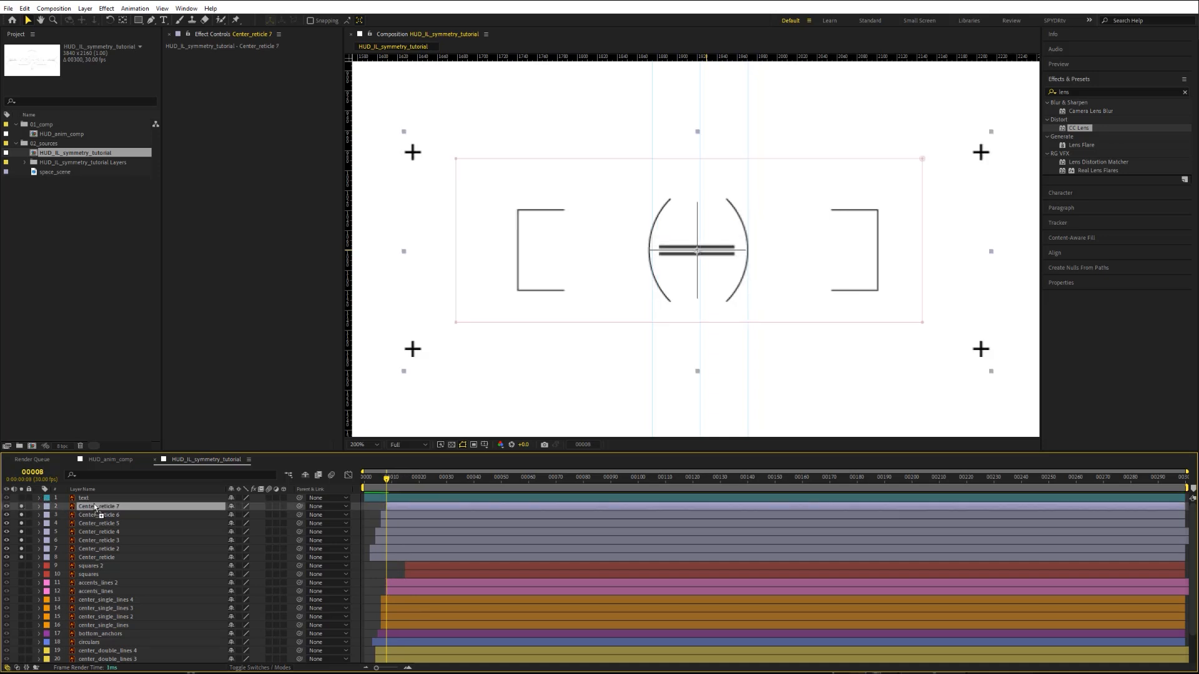
Step: Keyframe the Opacity of Center_reticle 7 at 100% on frame 8, 0% on frame 9 and 100% on frame 11
key("t")
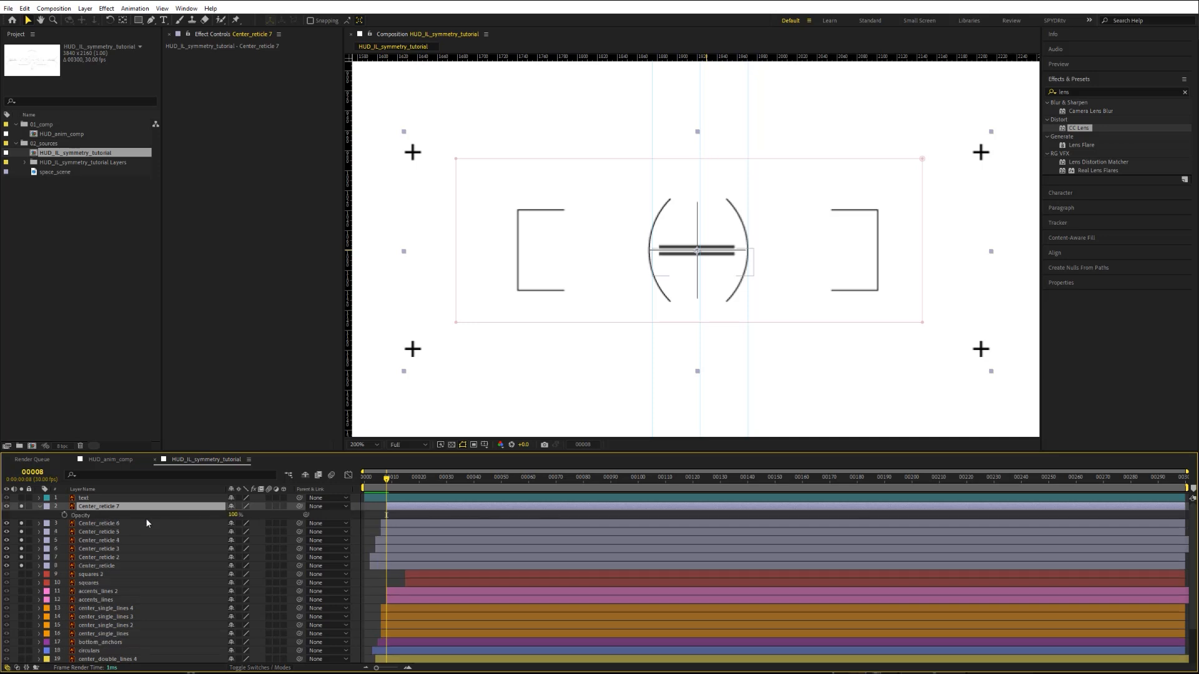
left_click(65, 516)
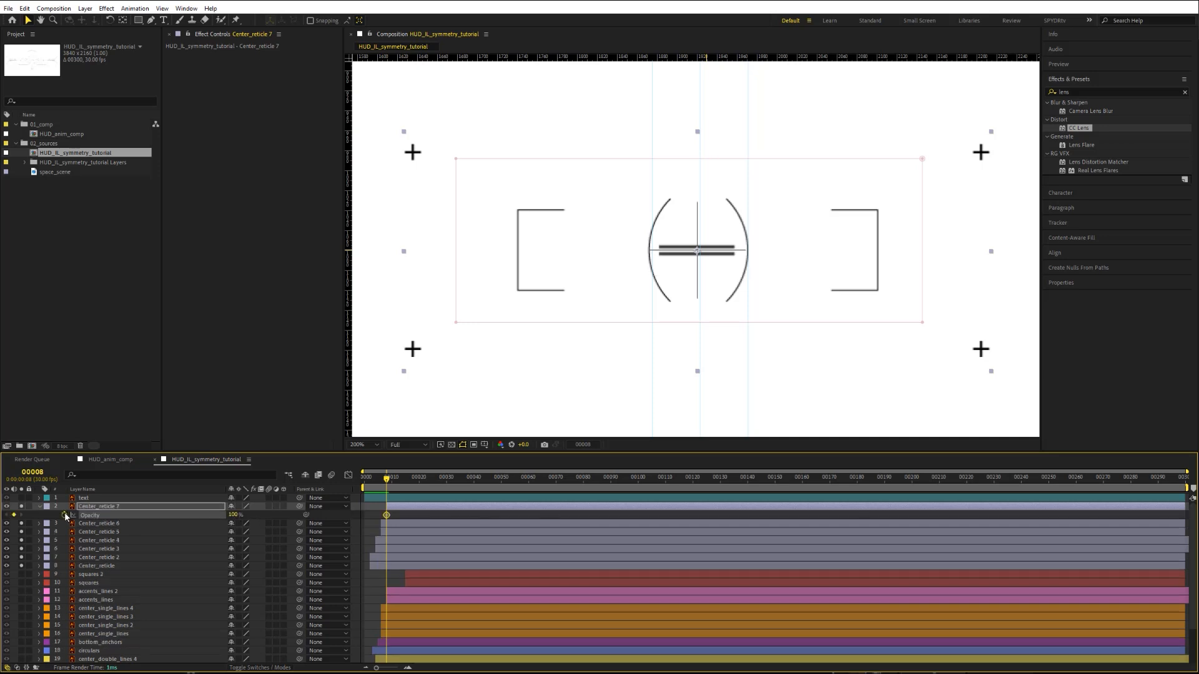
key("Page_Down")
left_click_drag(232, 515, 130, 517)
key("Page_Down")
key("Page_Down")
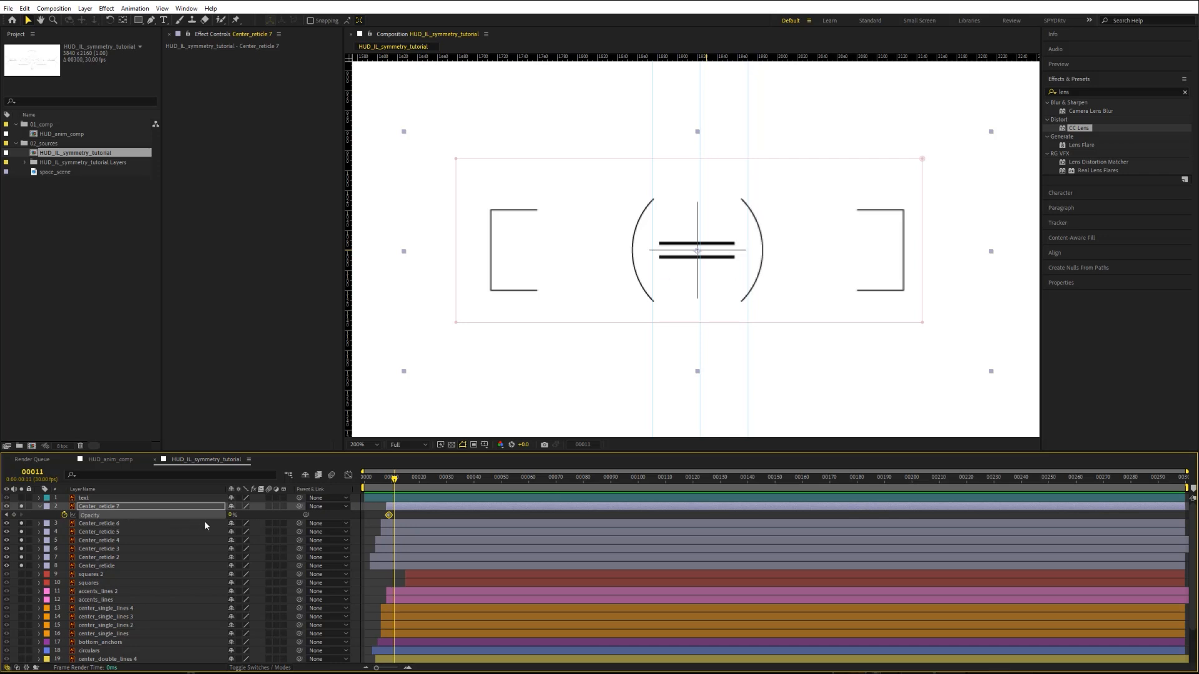
left_click_drag(231, 515, 269, 516)
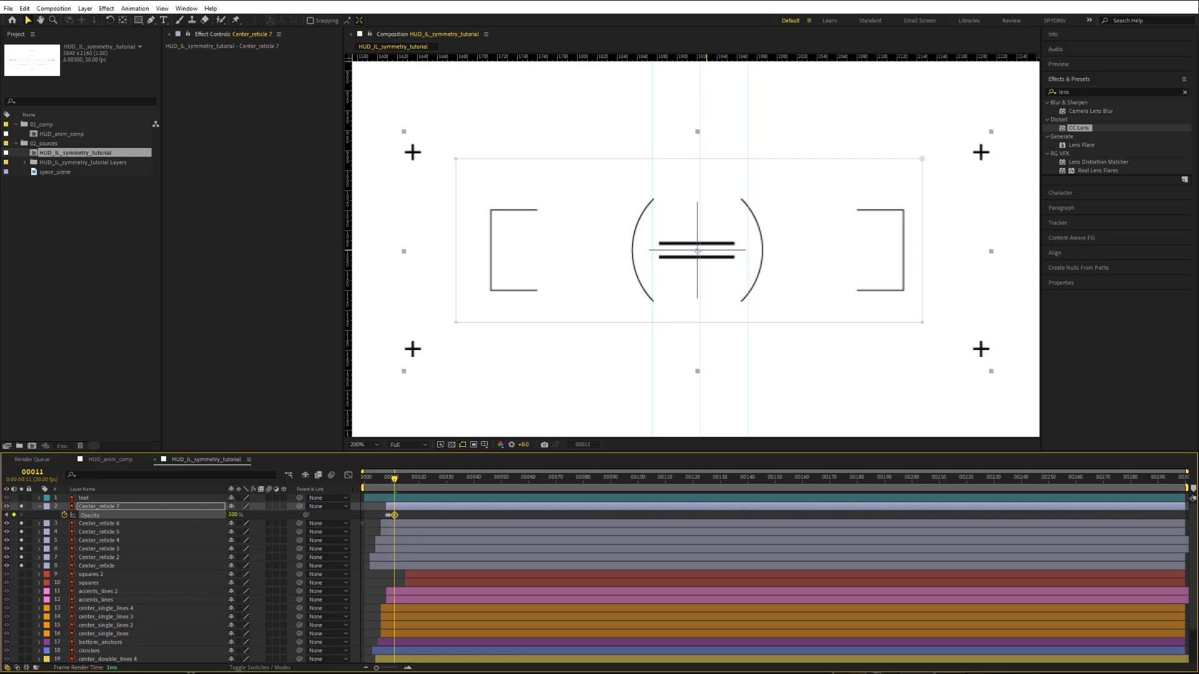
Step: Continue the Center_reticle 7 flicker with Opacity 0% at frame 12 and 100% at frame 13, and advance to frame 15
key("Page_Down")
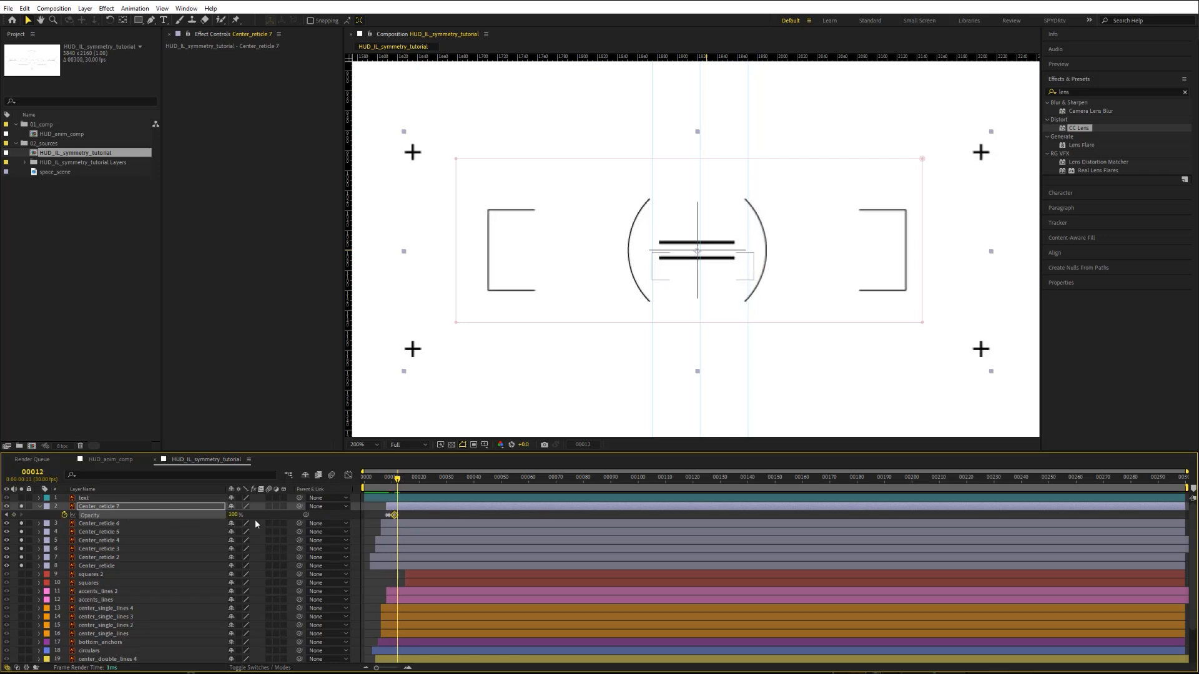
left_click_drag(233, 515, 139, 512)
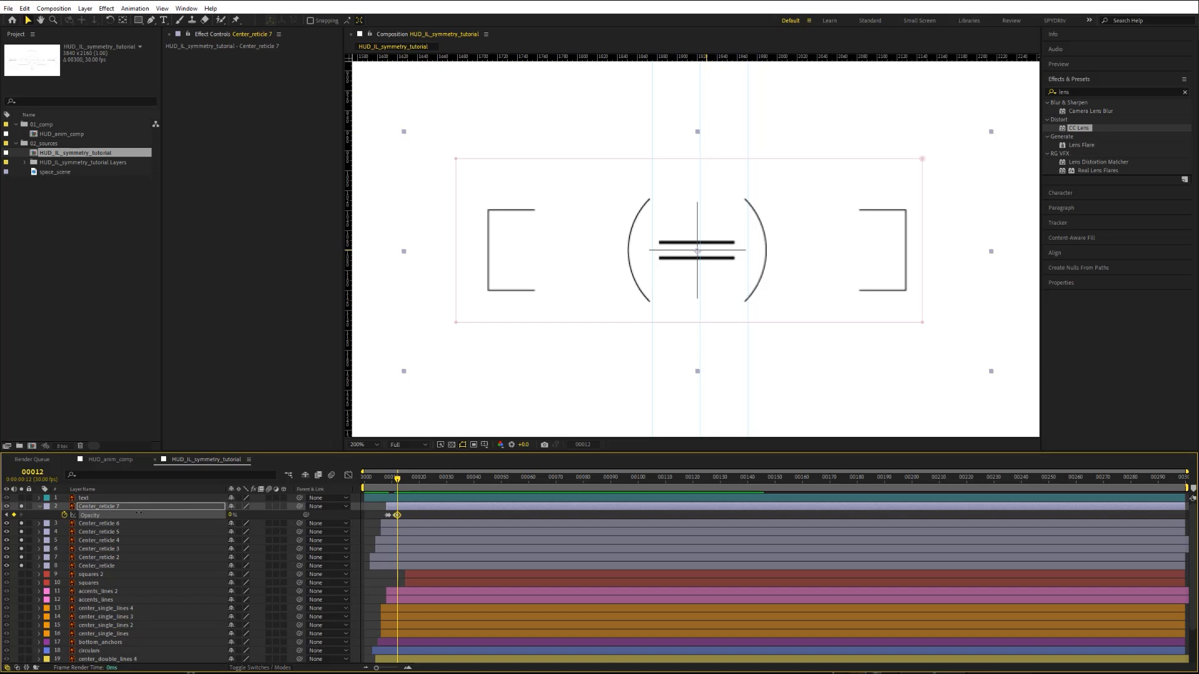
key("Page_Down")
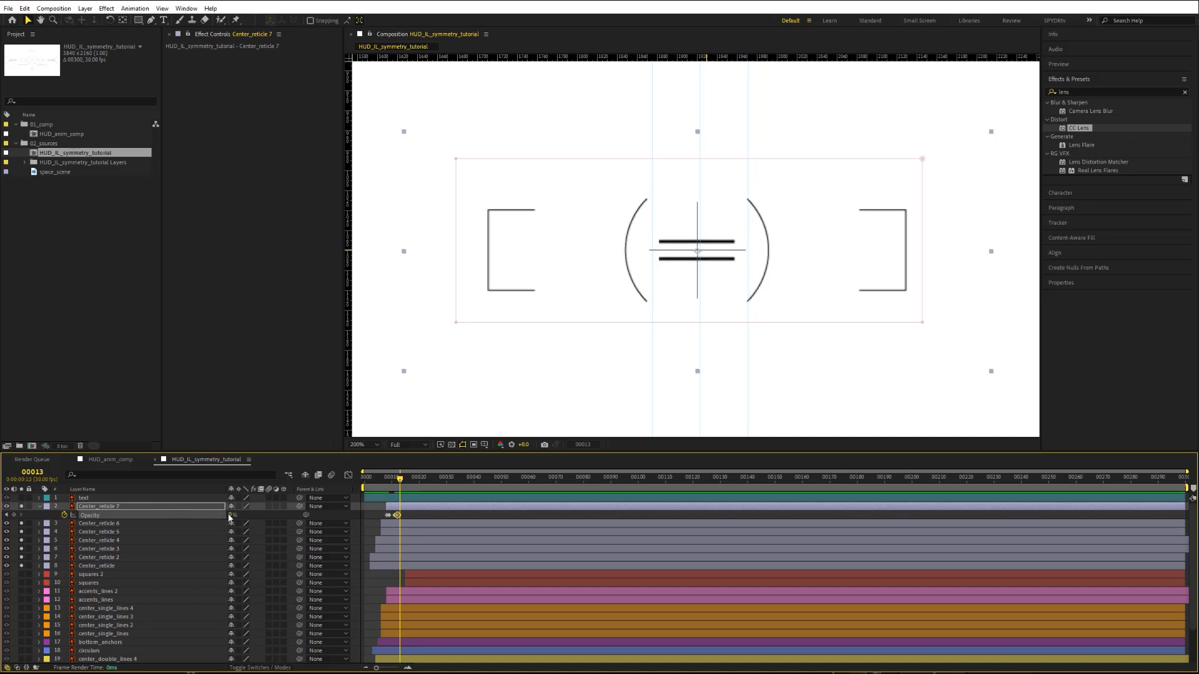
left_click_drag(233, 515, 420, 524)
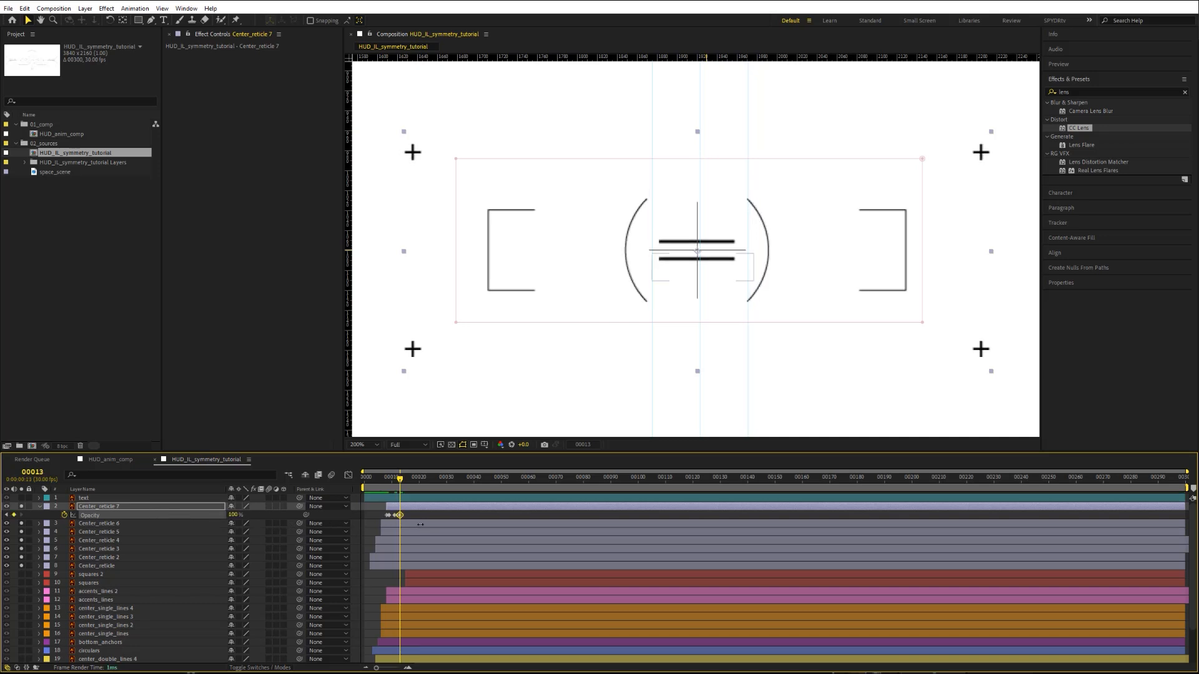
key("Page_Down")
key("Page_Down")
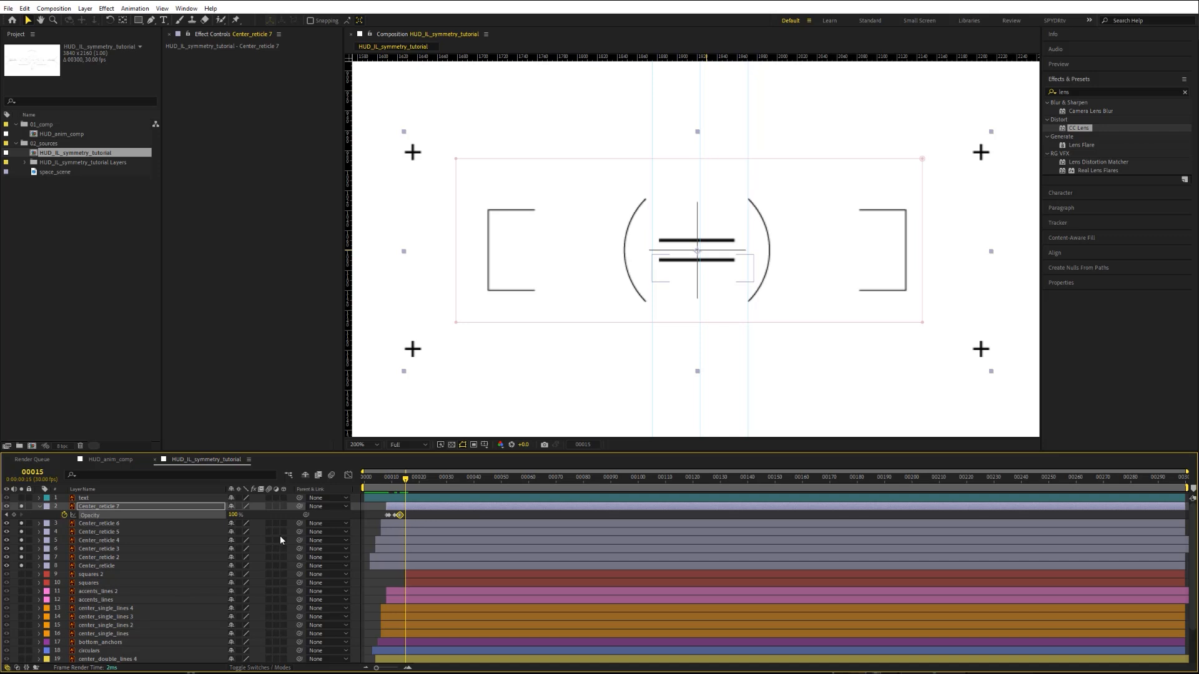
Step: Finish the Center_reticle 7 flicker with Opacity 0% at frame 15 and 100% at frame 18, and collapse the layer
left_click_drag(233, 515, 122, 507)
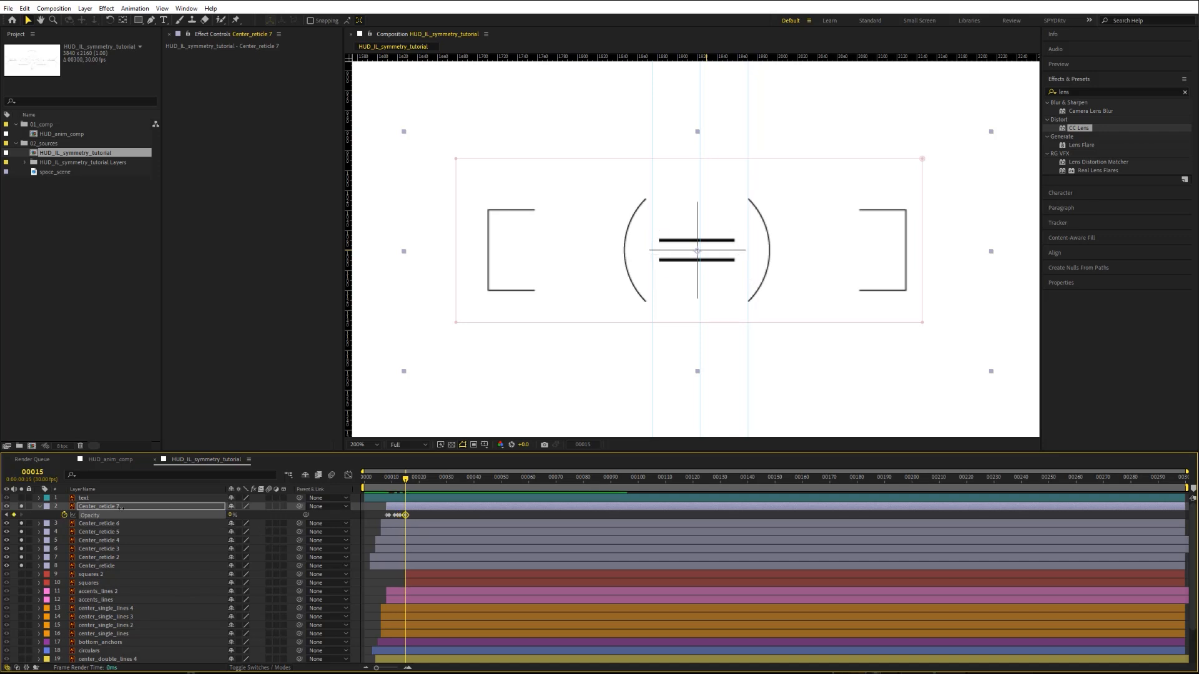
key("Page_Down")
key("Page_Down")
key("Page_Down")
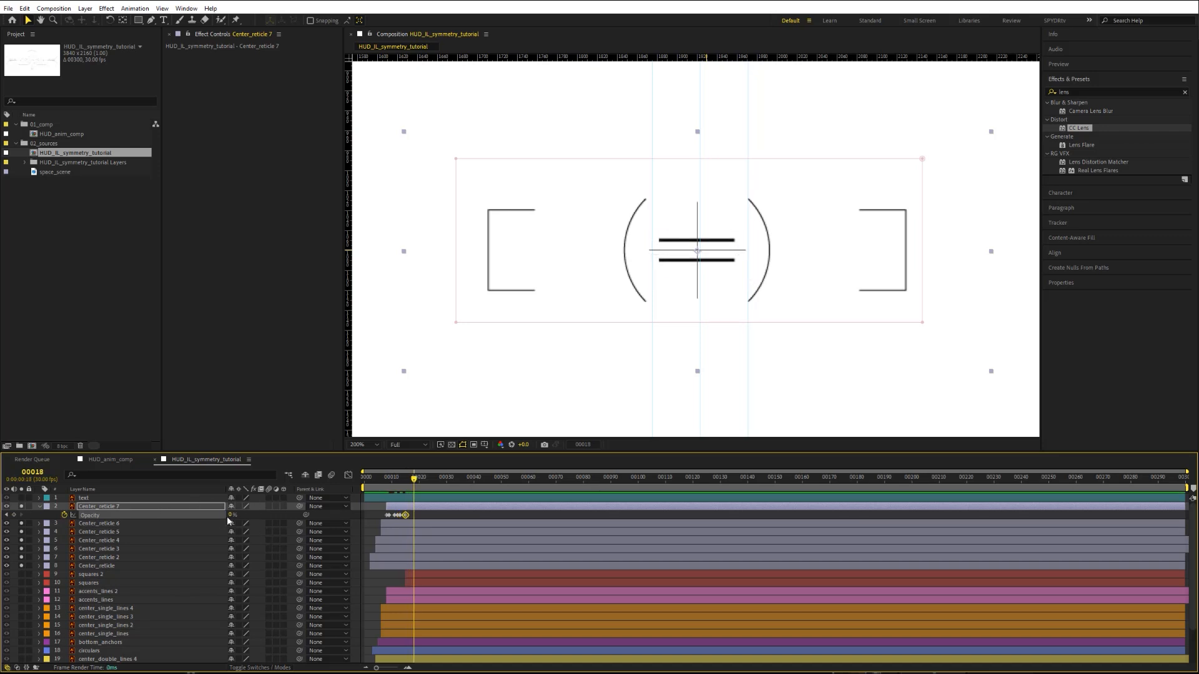
left_click_drag(229, 515, 381, 484)
left_click(361, 504)
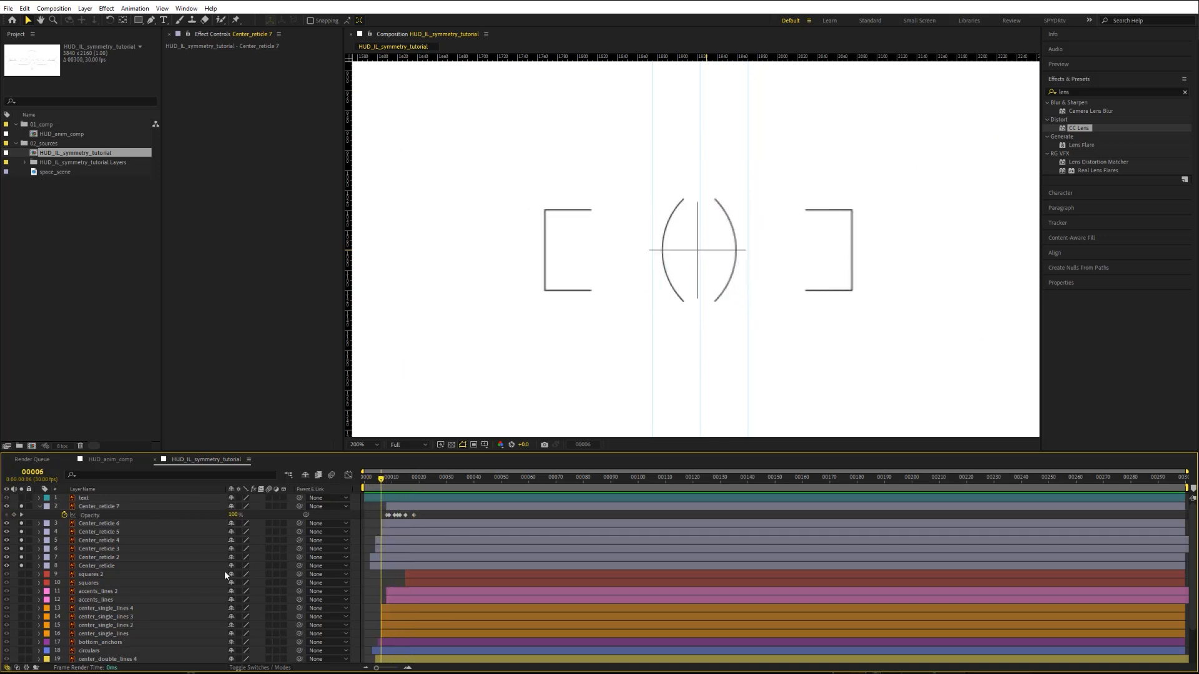
left_click(40, 507)
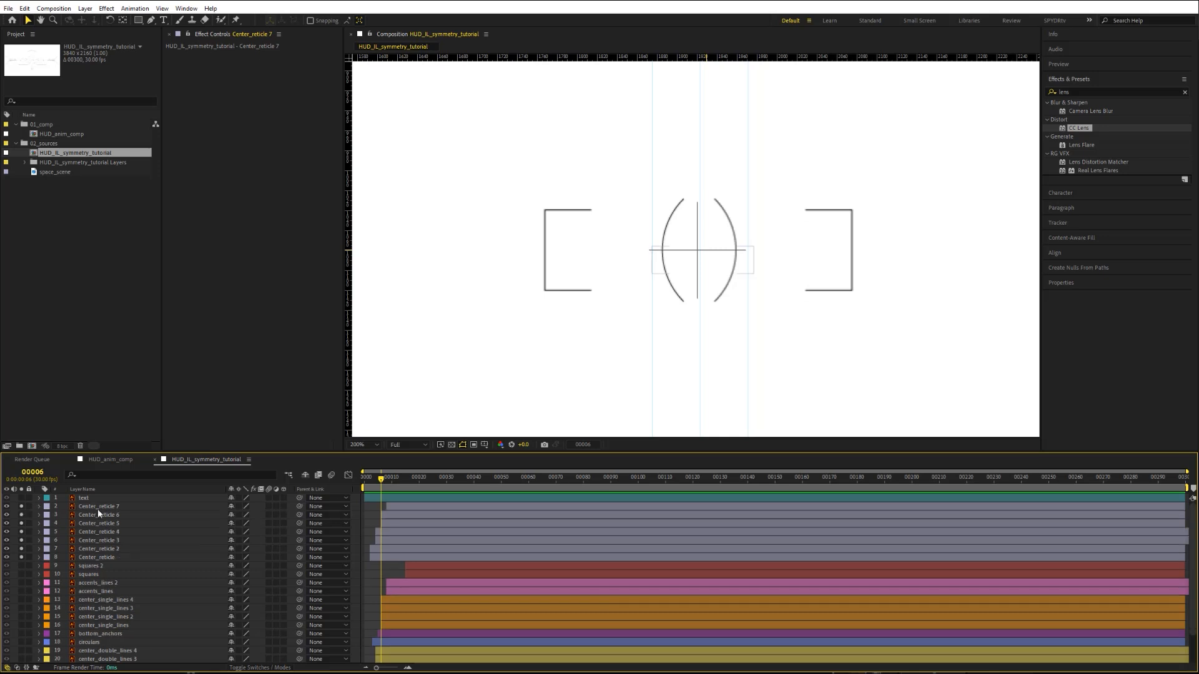
Step: Unsolo all Center_reticle layers, and fit the whole composition in the viewer with the title/action-safe guides hidden
left_click(97, 499)
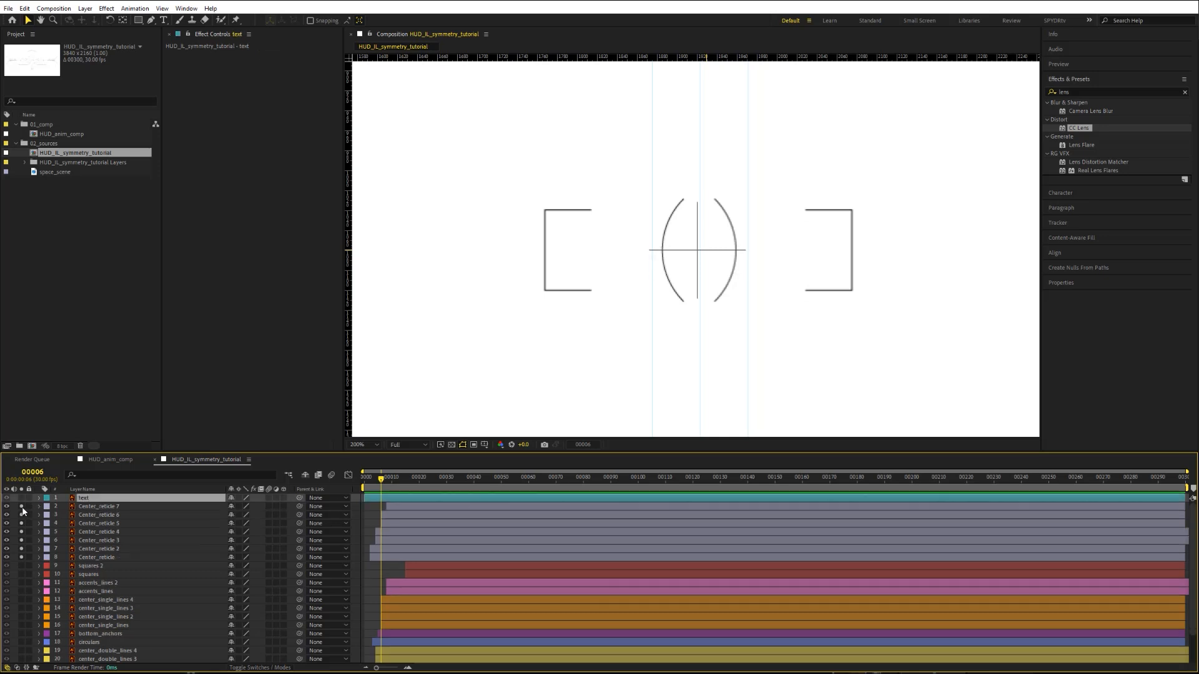
left_click_drag(22, 506, 23, 551)
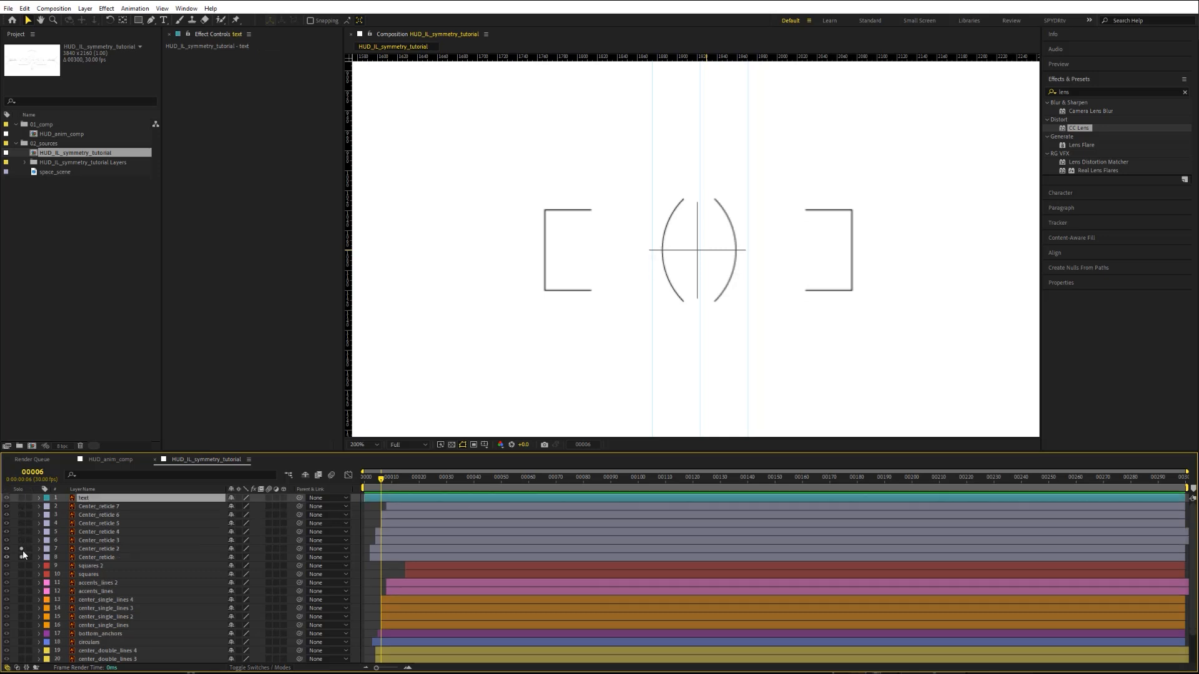
left_click(370, 446)
left_click(370, 461)
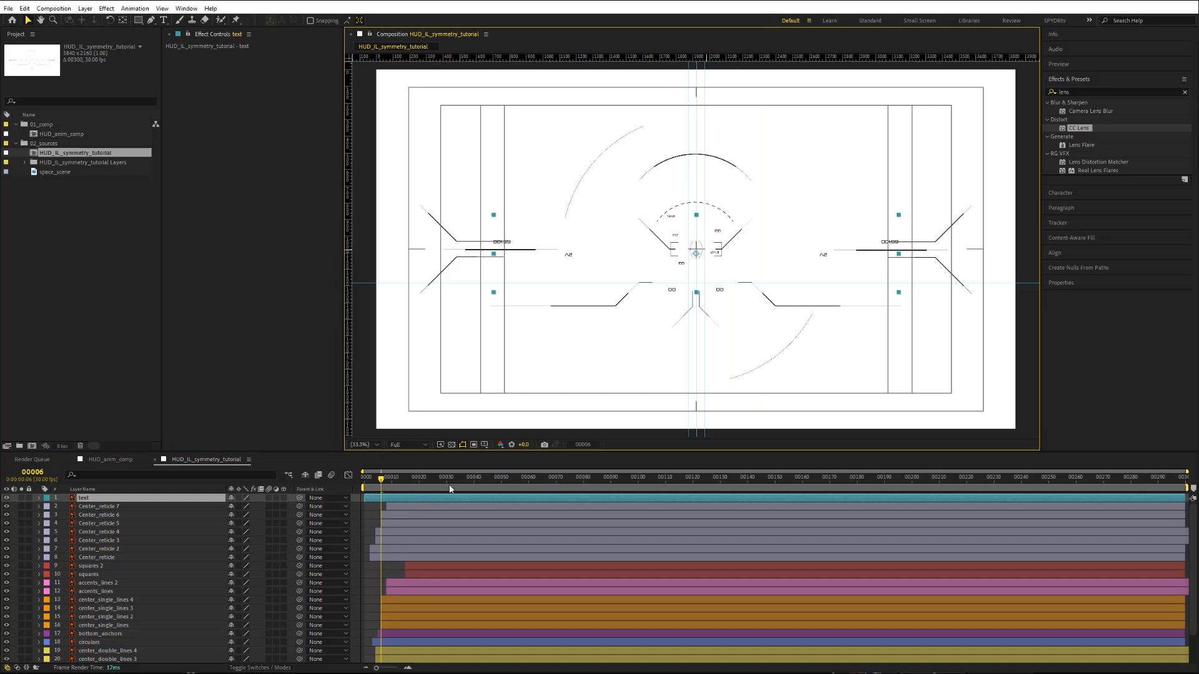
left_click(484, 445)
left_click(506, 457)
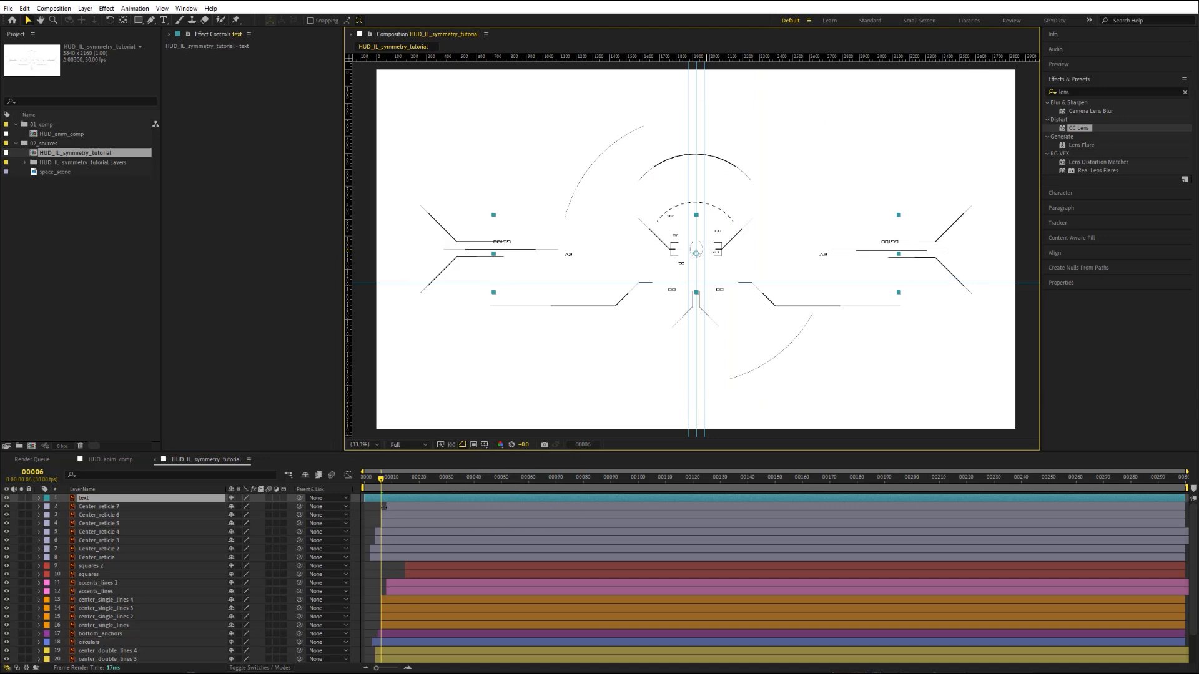
Step: Trim the start of the text layer to frame 12 and set an Opacity keyframe of 0% there
left_click_drag(375, 485, 404, 497)
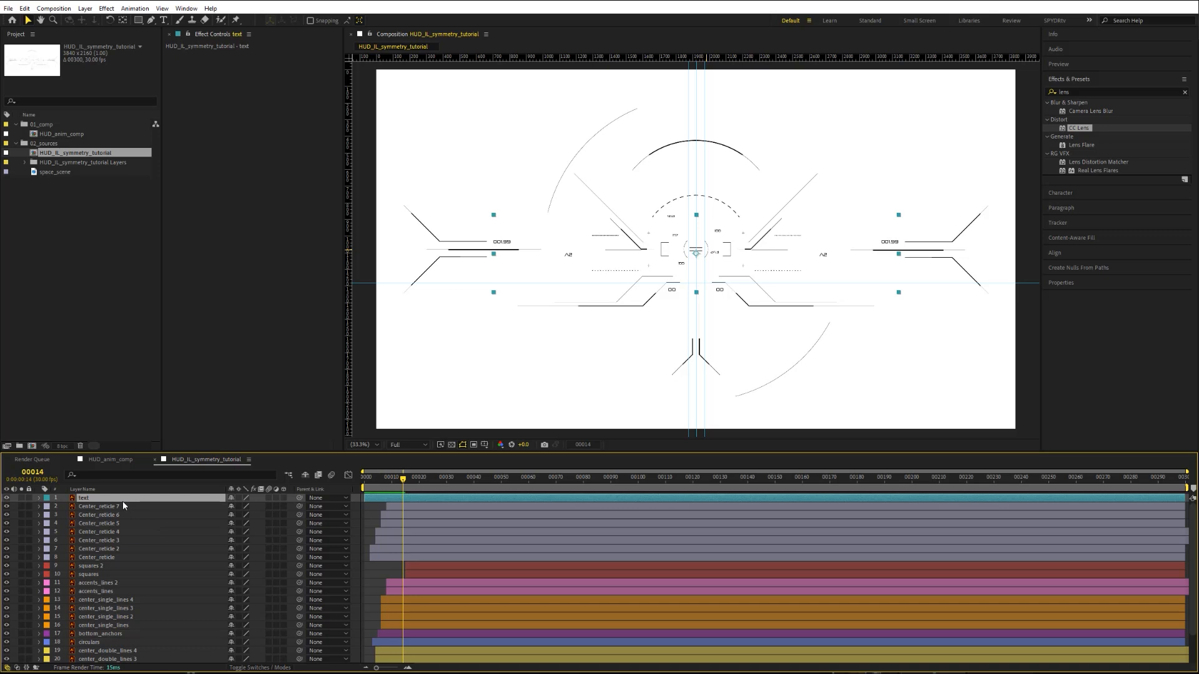
key("Page_Up")
key("Page_Up")
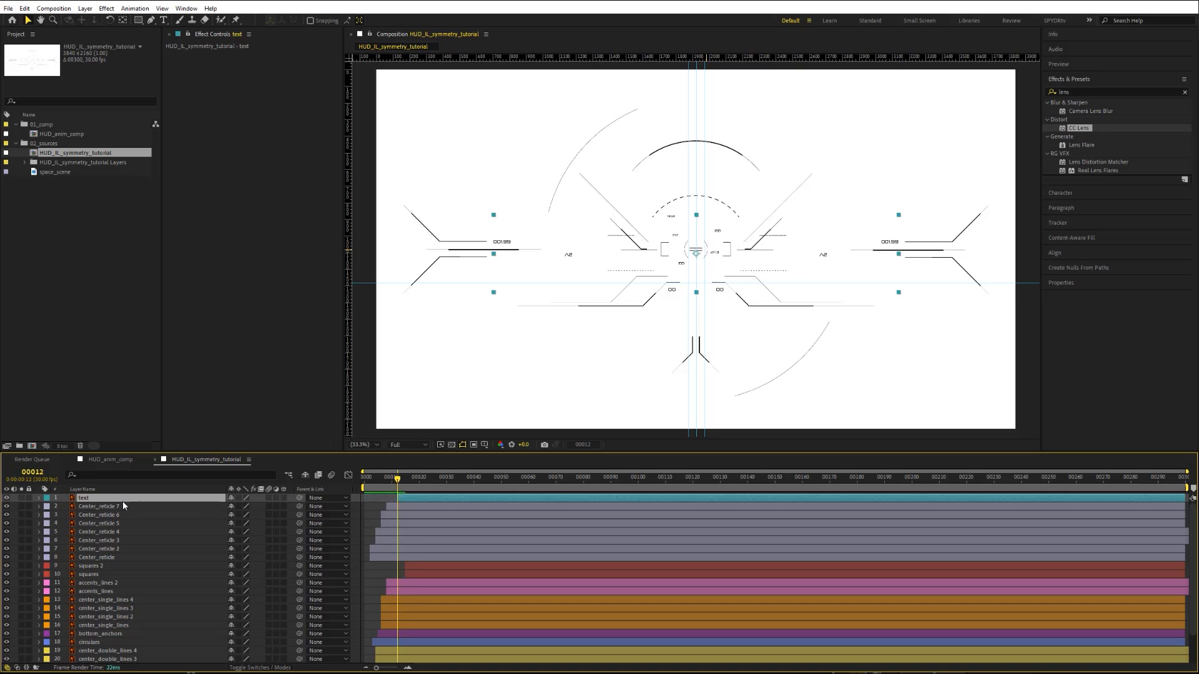
key("t")
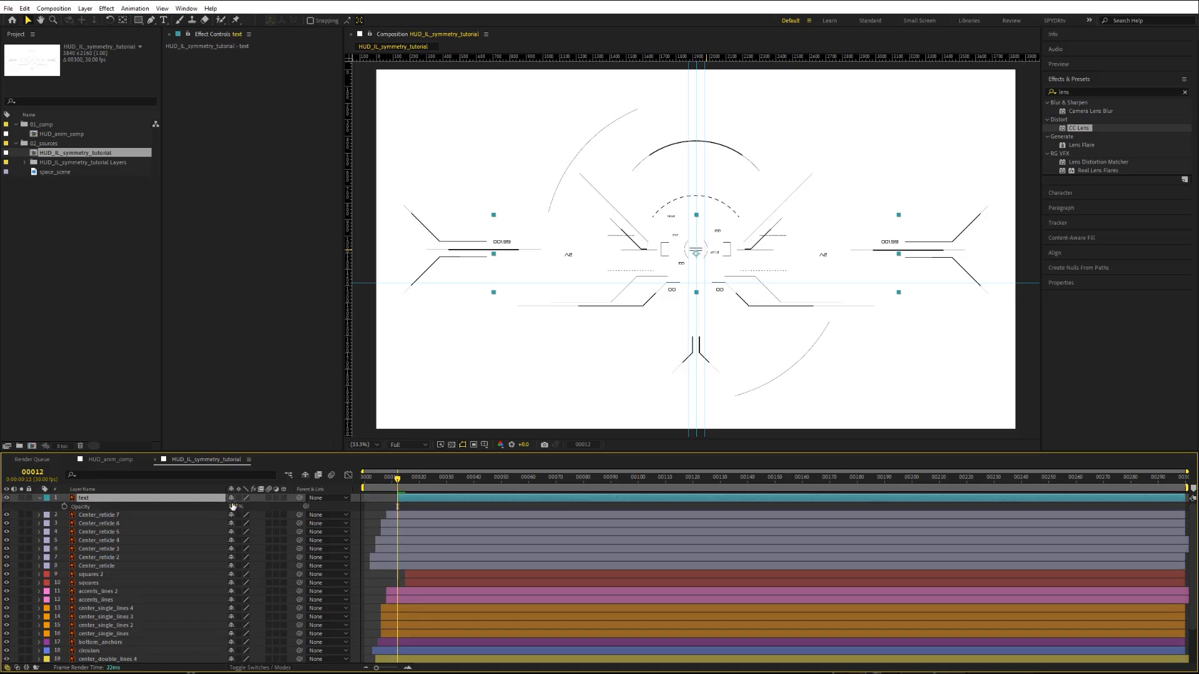
left_click_drag(232, 506, 137, 504)
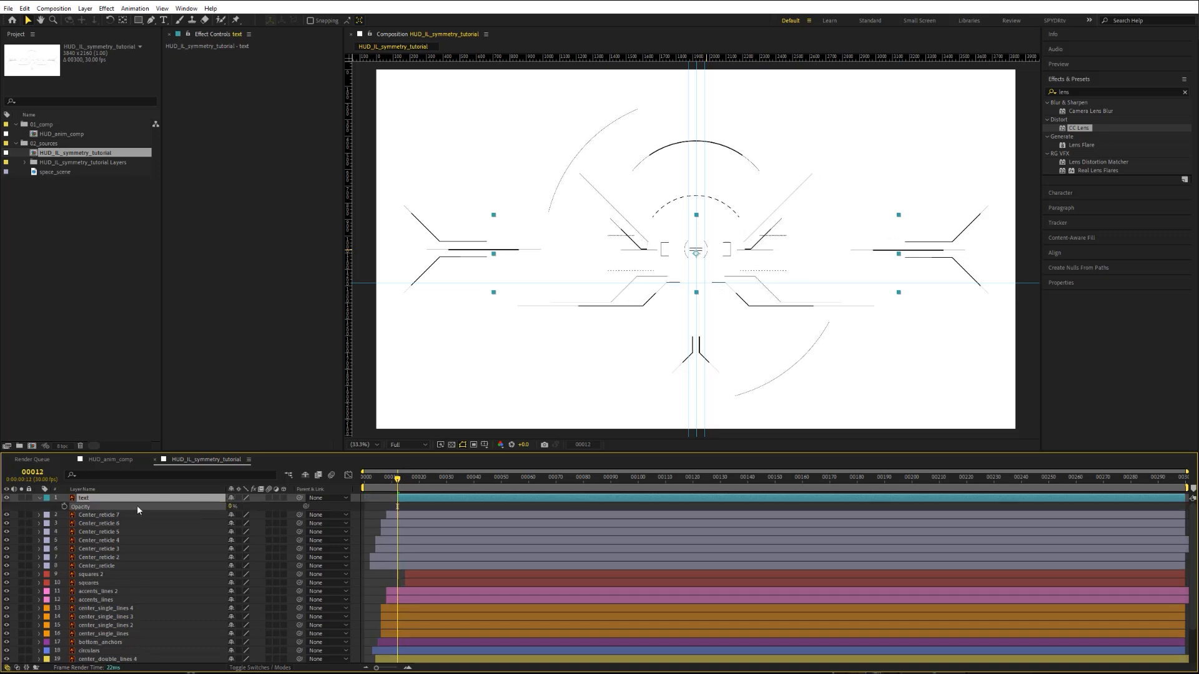
left_click(64, 506)
Step: Keyframe the text layer's Opacity at 100% on frame 22 with Easy Ease In, and collapse and deselect the layer
left_click_drag(406, 480, 425, 481)
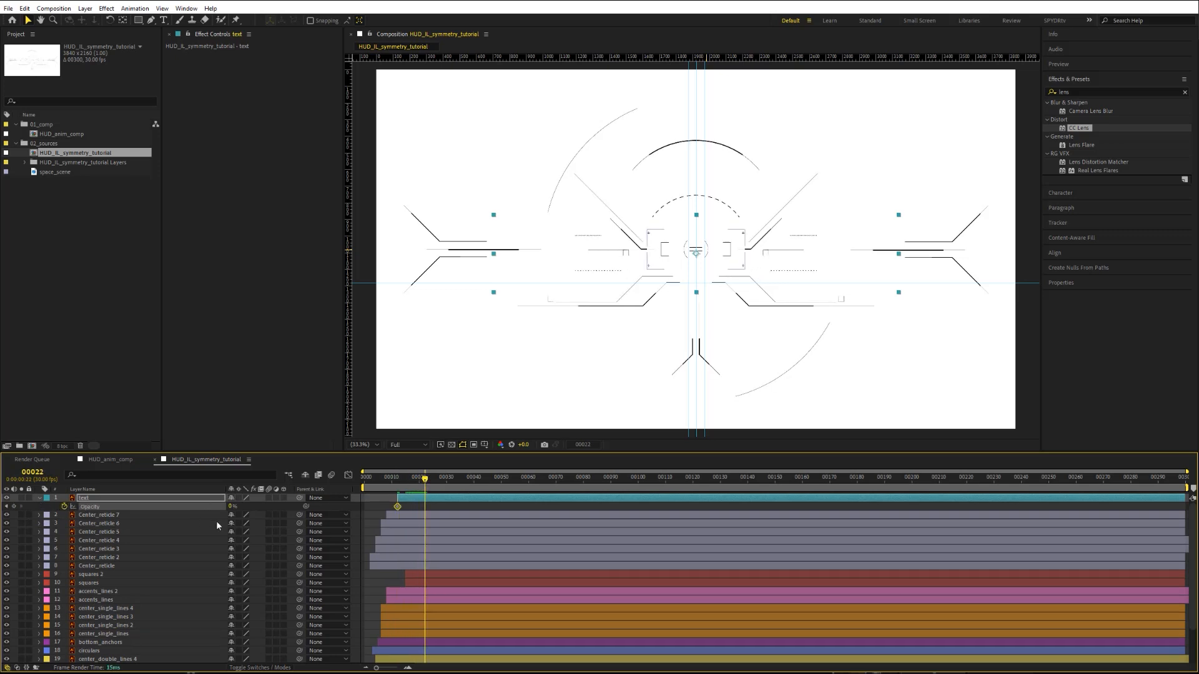
left_click_drag(234, 507, 328, 507)
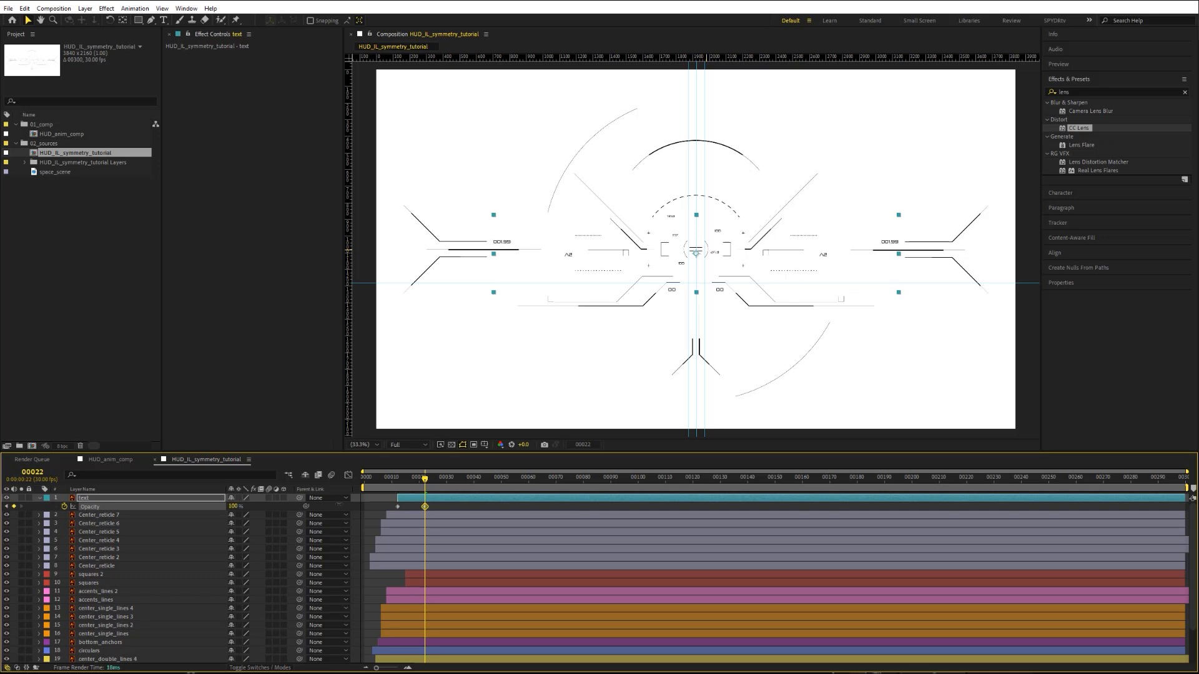
right_click(425, 507)
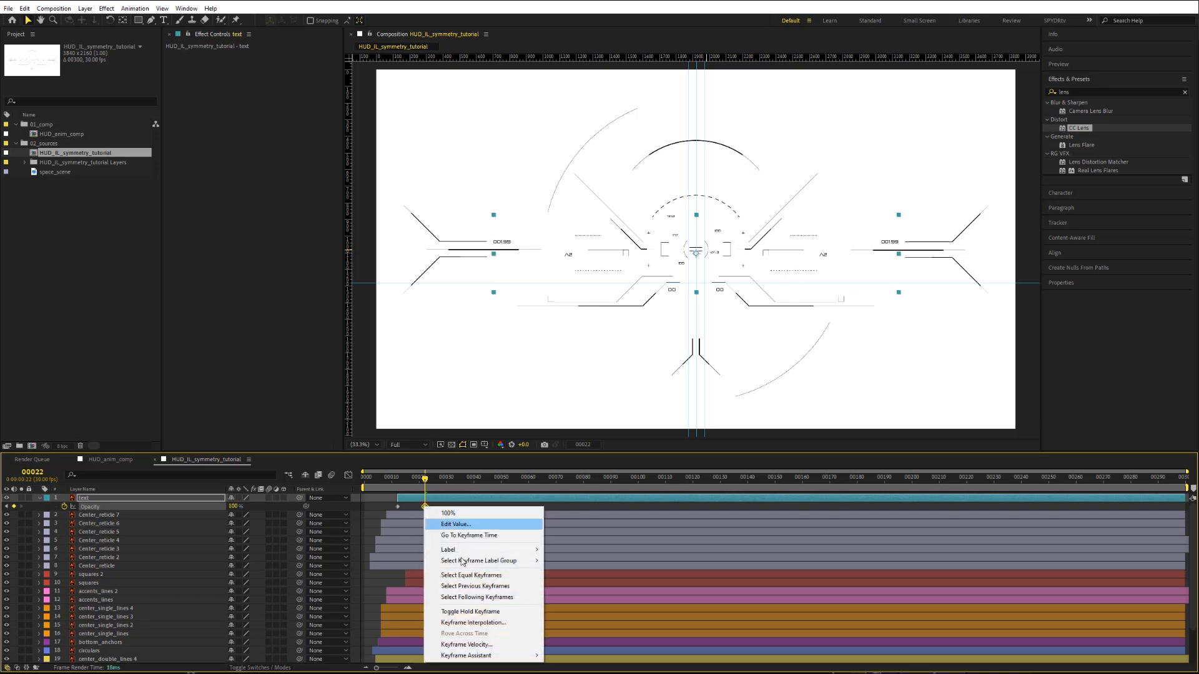
mouse_move(499, 655)
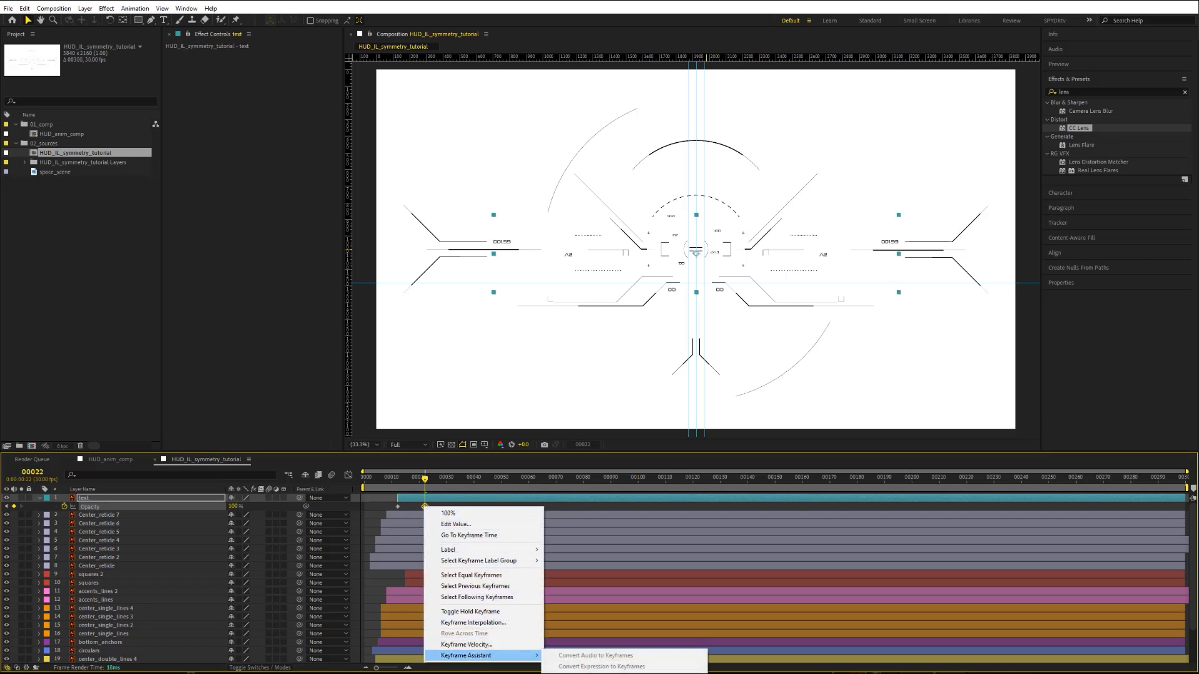
key("shift+F9")
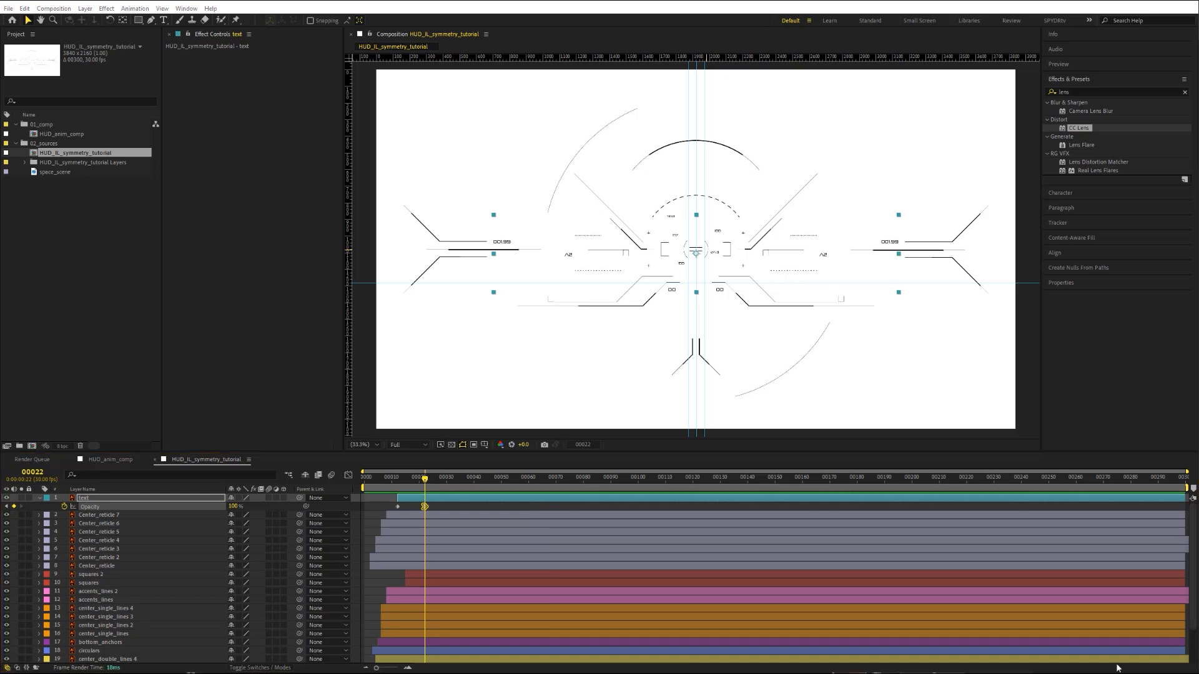
left_click(39, 498)
key("F2")
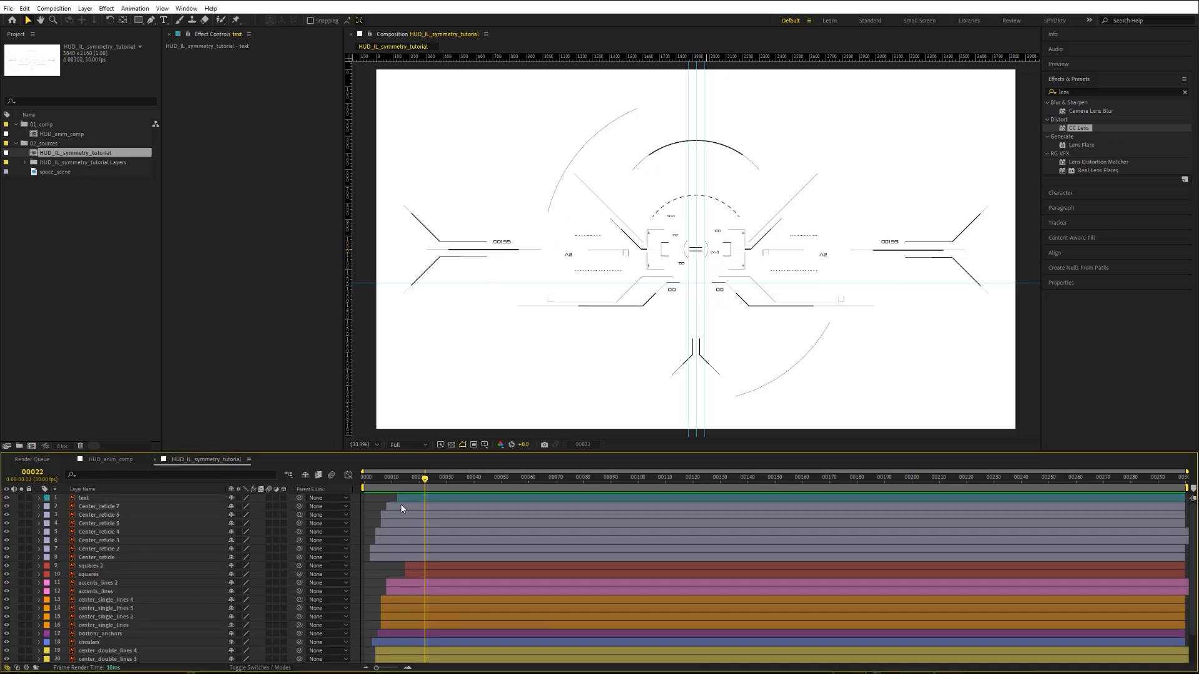
Step: Show the transparency grid for the HUD composition and add HUD_IL_symmetry_tutorial as a layer in HUD_anim_comp
left_click(451, 445)
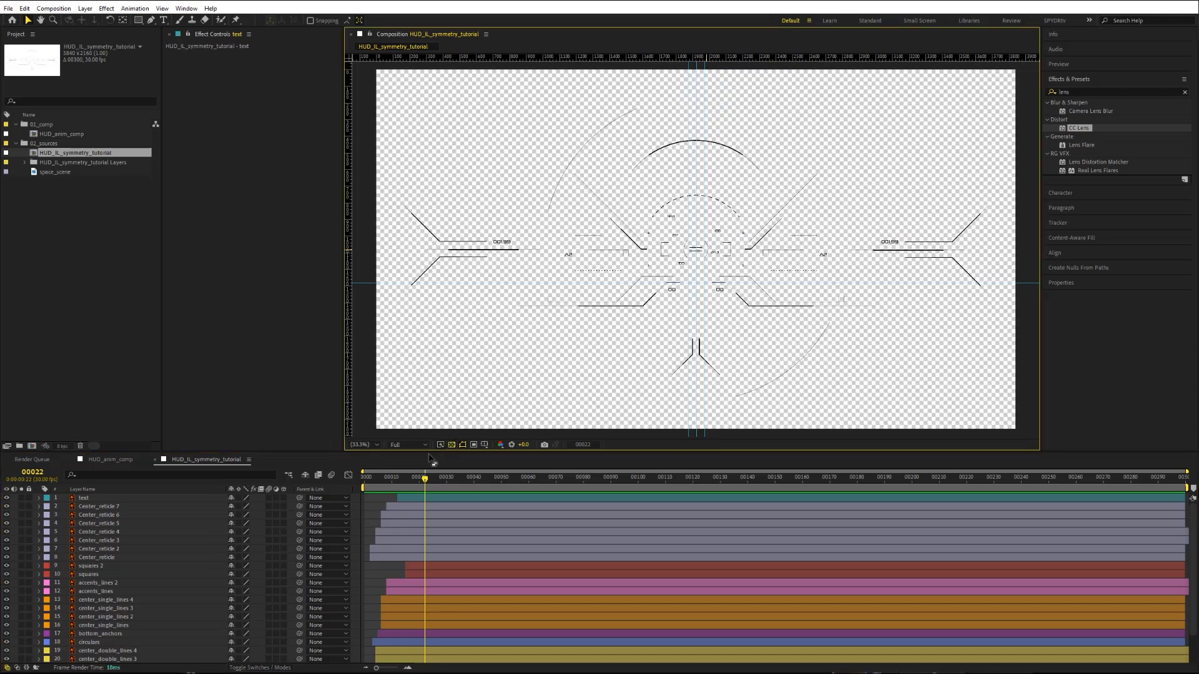
left_click(125, 459)
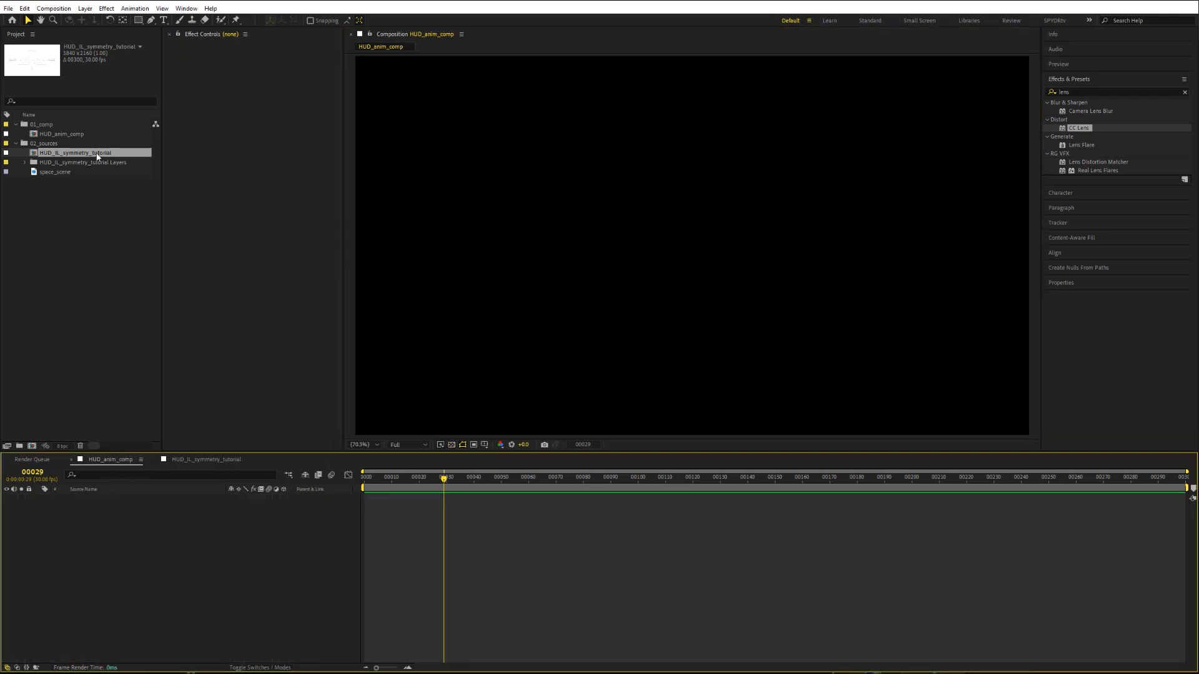
left_click_drag(97, 154, 167, 529)
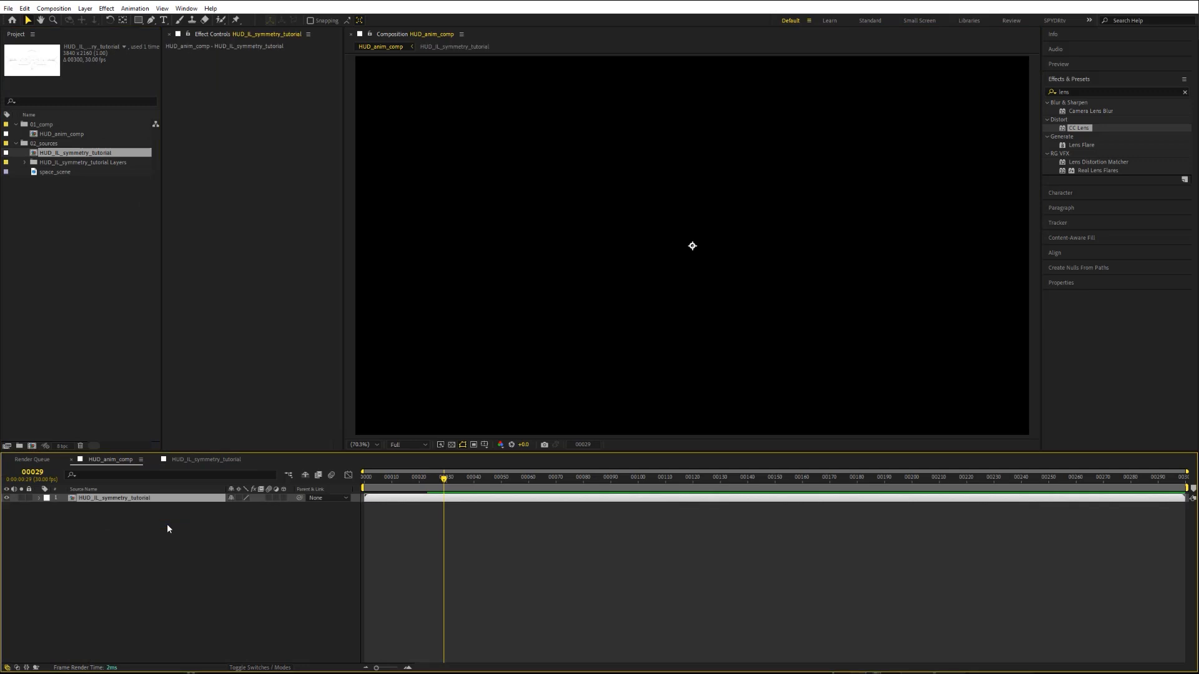
Step: Apply the Channel effect Invert to the HUD_IL_symmetry_tutorial layer so its black lines turn white
left_click(106, 8)
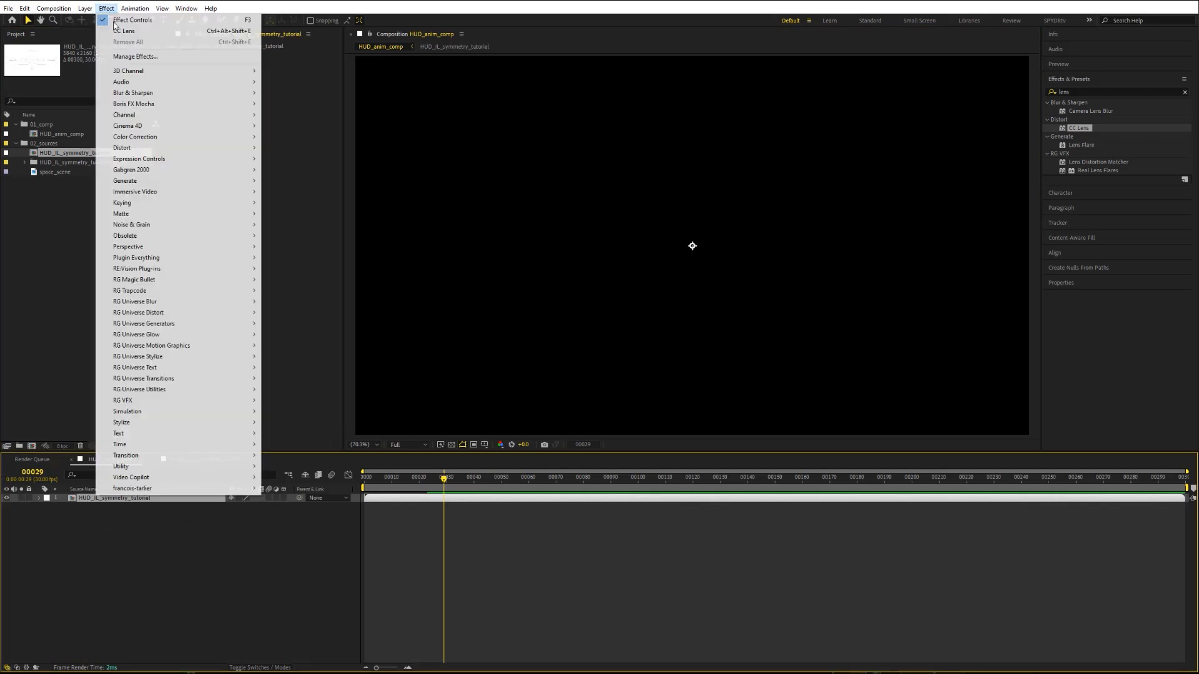
mouse_move(130, 124)
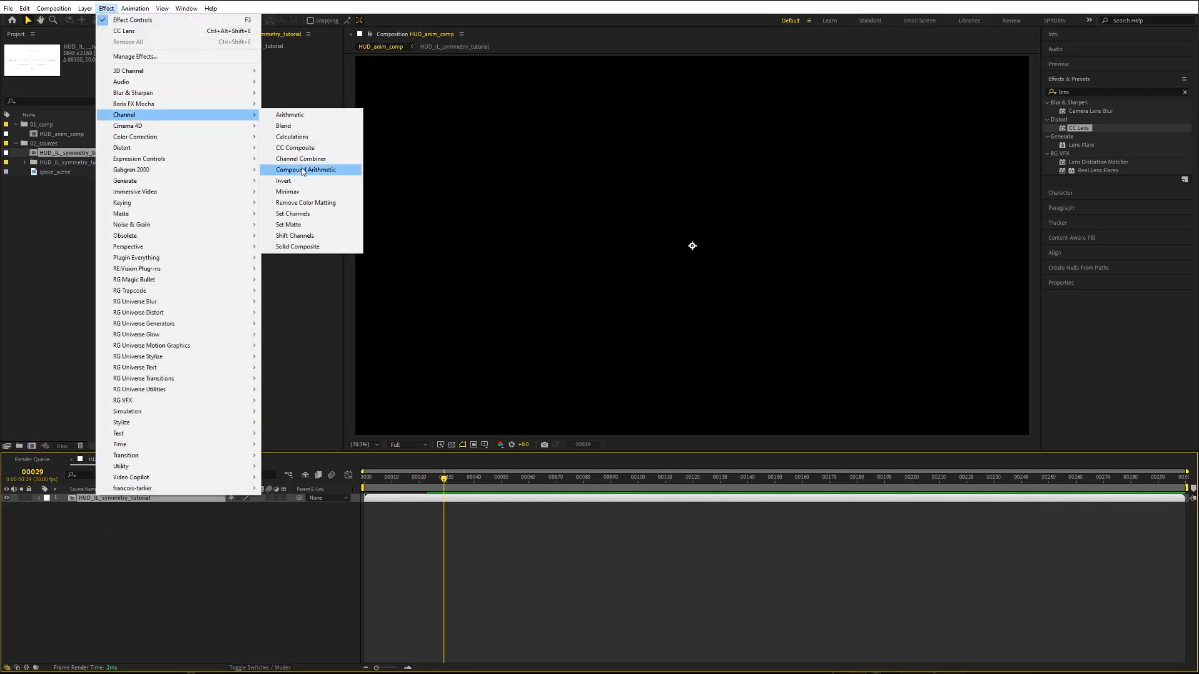
left_click(287, 181)
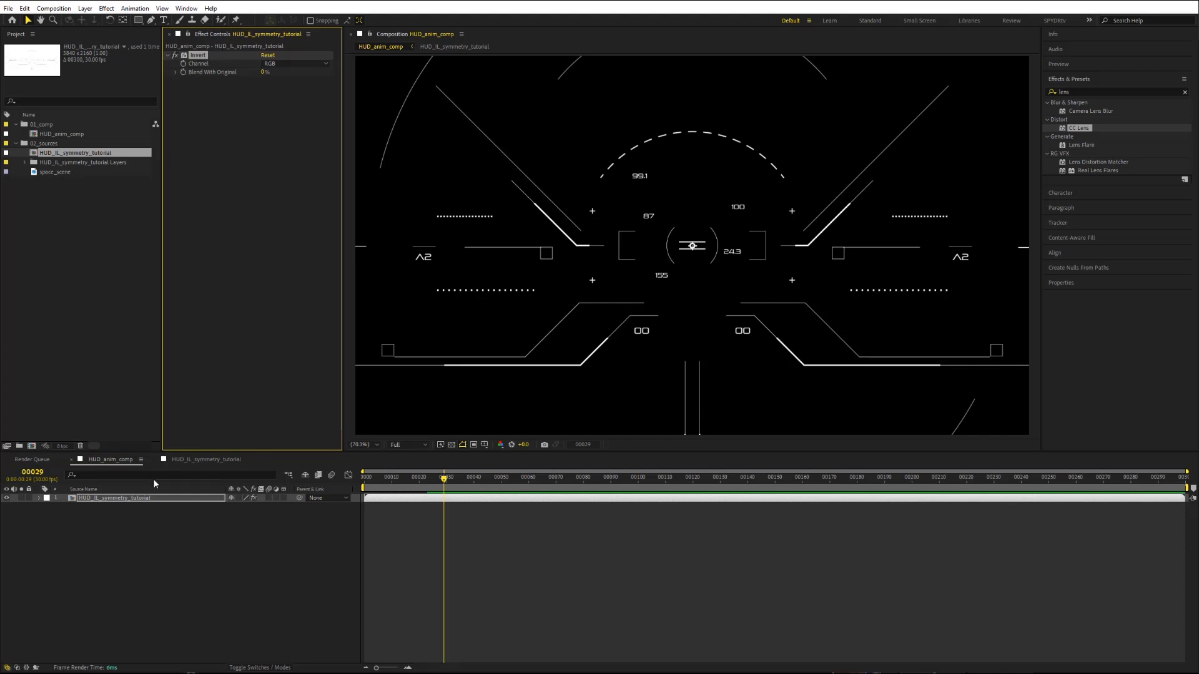
Step: Set the Scale of the HUD_IL_symmetry_tutorial layer to 50%
key("s")
left_click_drag(242, 510, 213, 508)
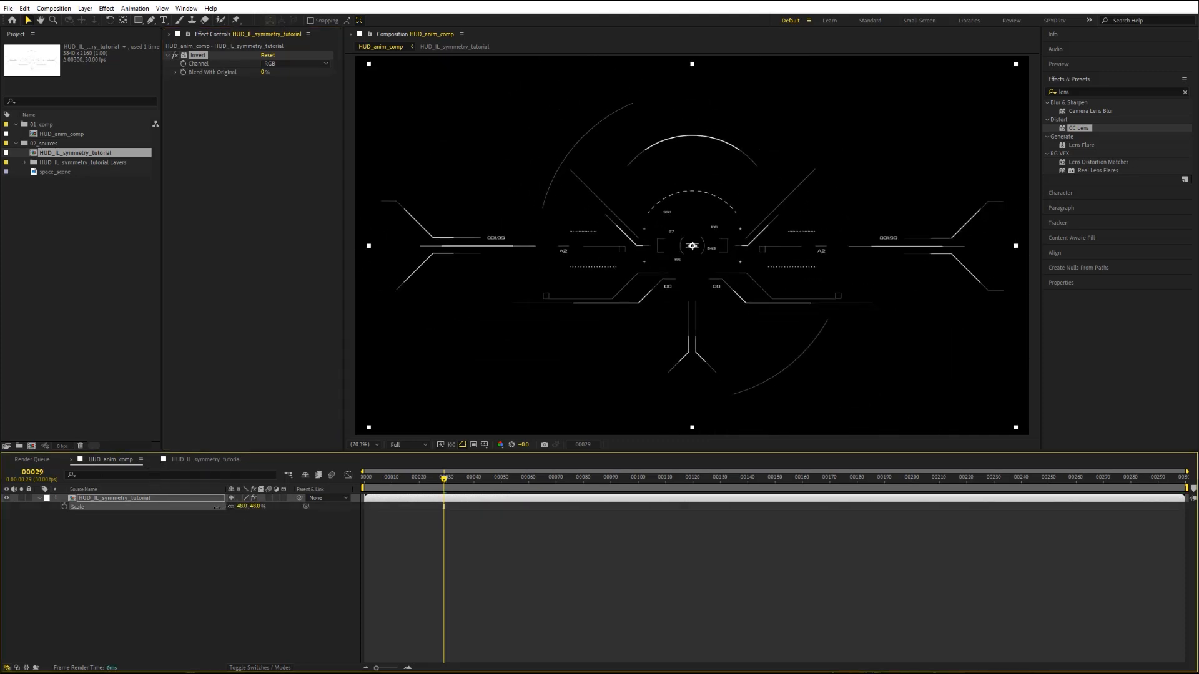
left_click(240, 508)
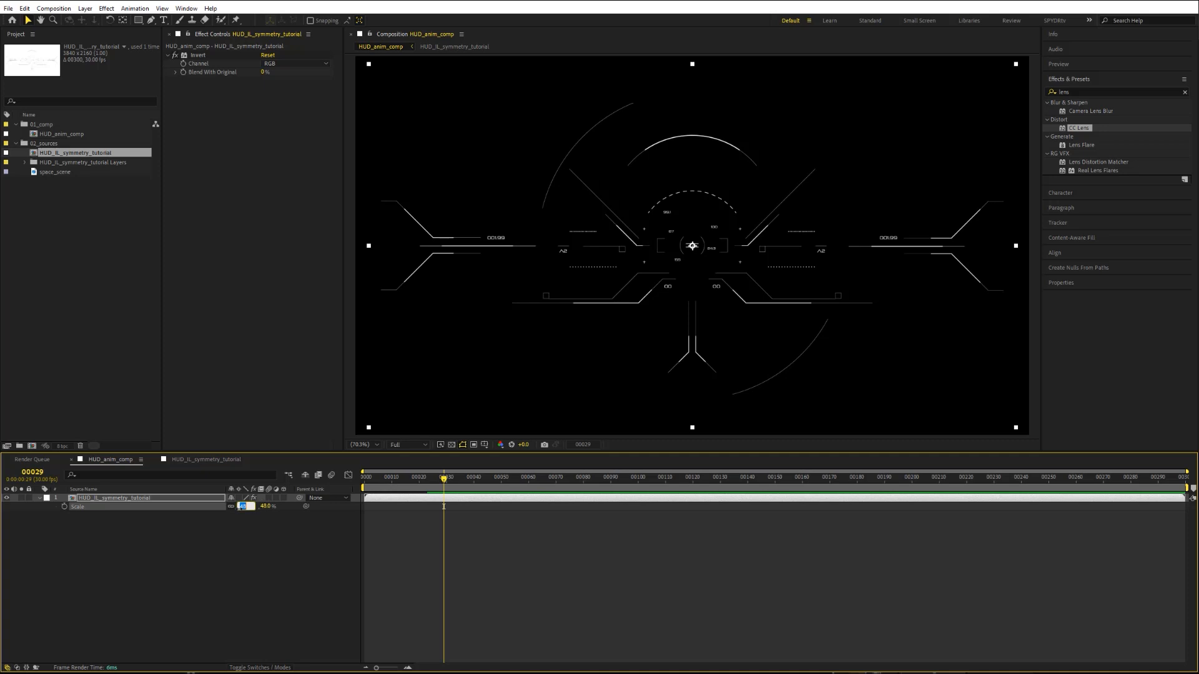
type("50")
key("Return")
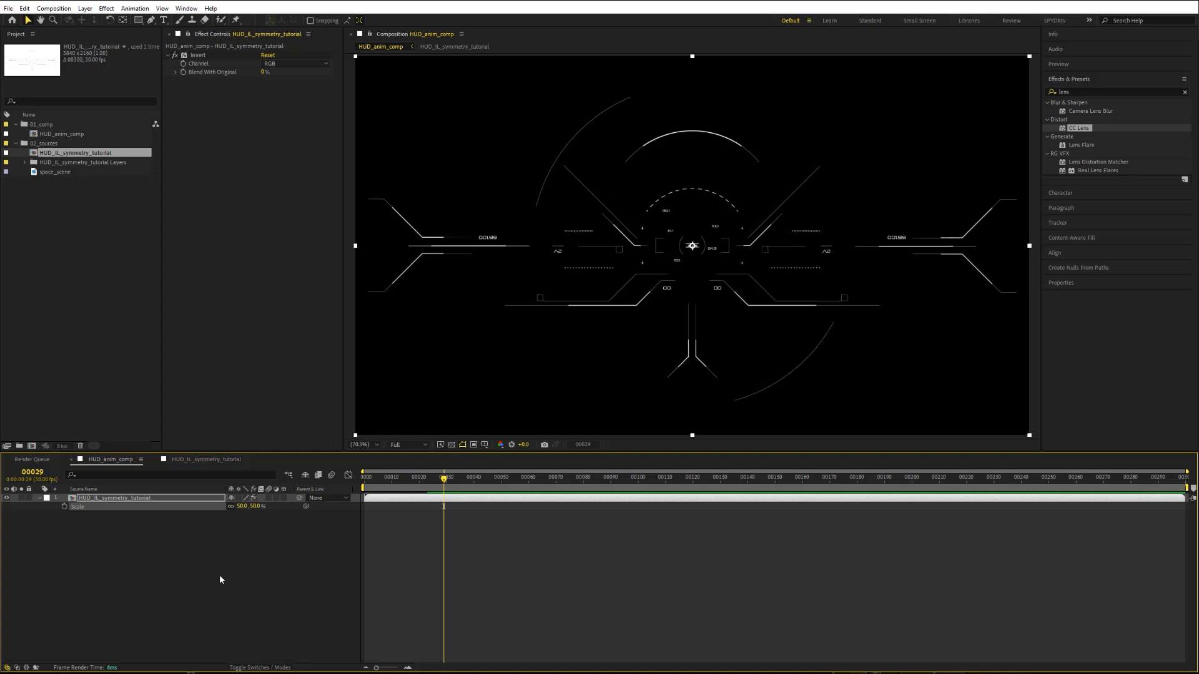
Step: Apply the Distort effect Bezier Warp to the HUD_IL_symmetry_tutorial layer
left_click(163, 498)
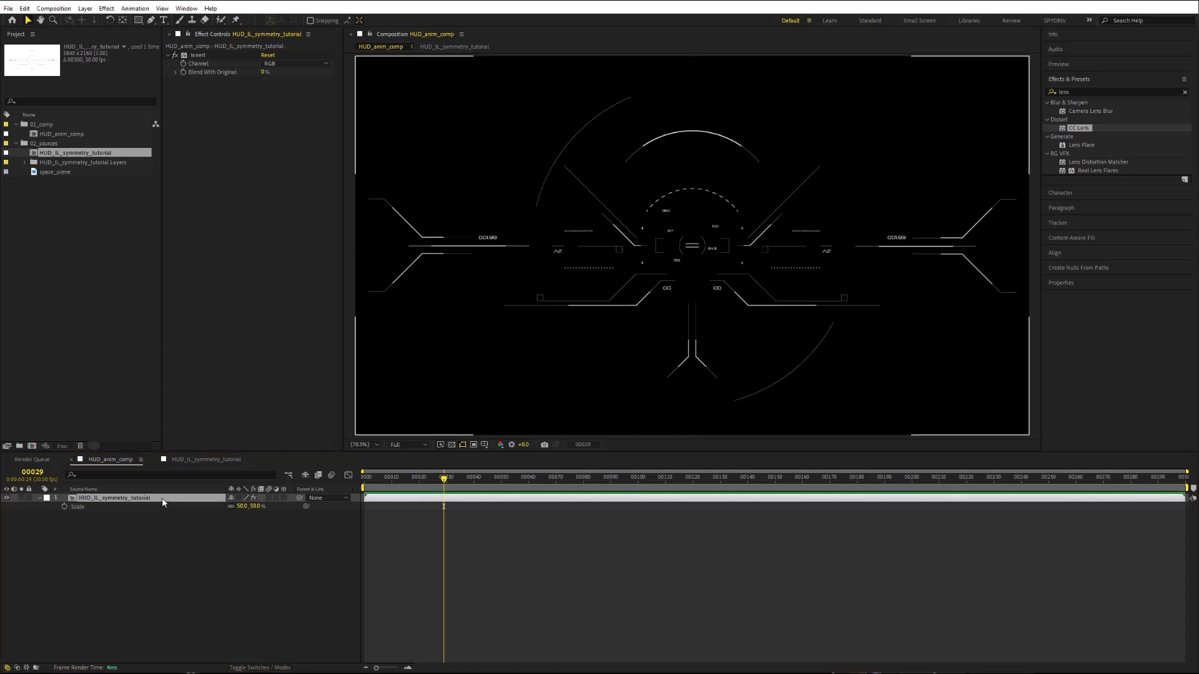
left_click(106, 8)
mouse_move(124, 150)
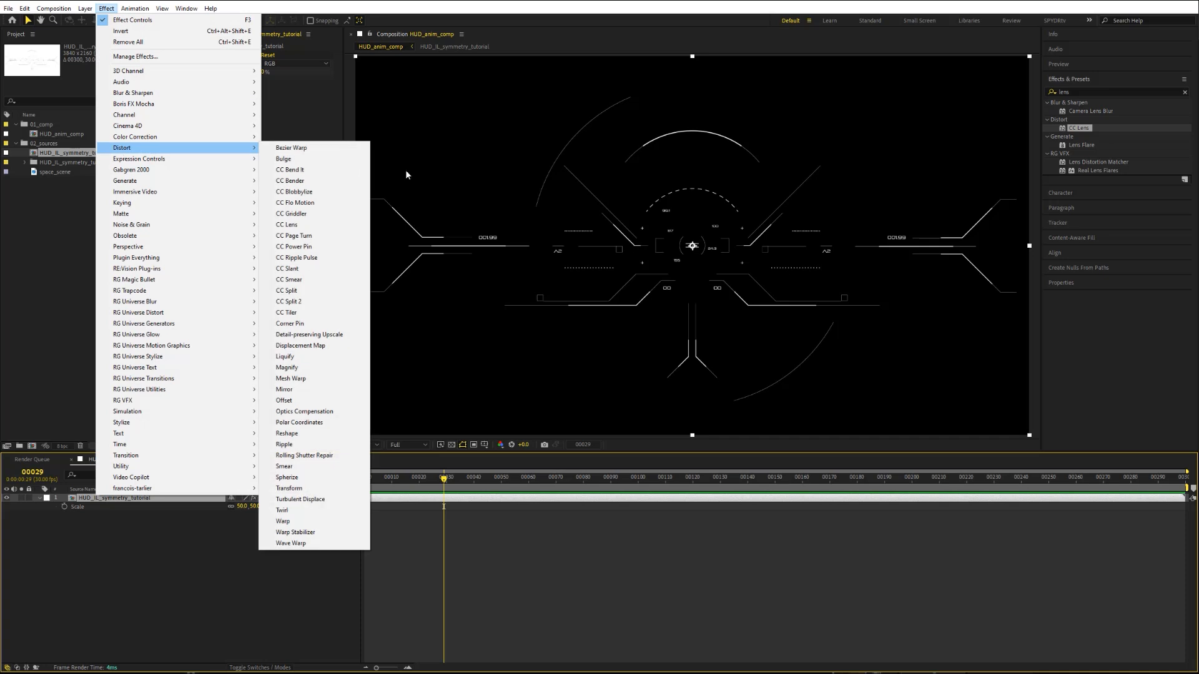
left_click(291, 148)
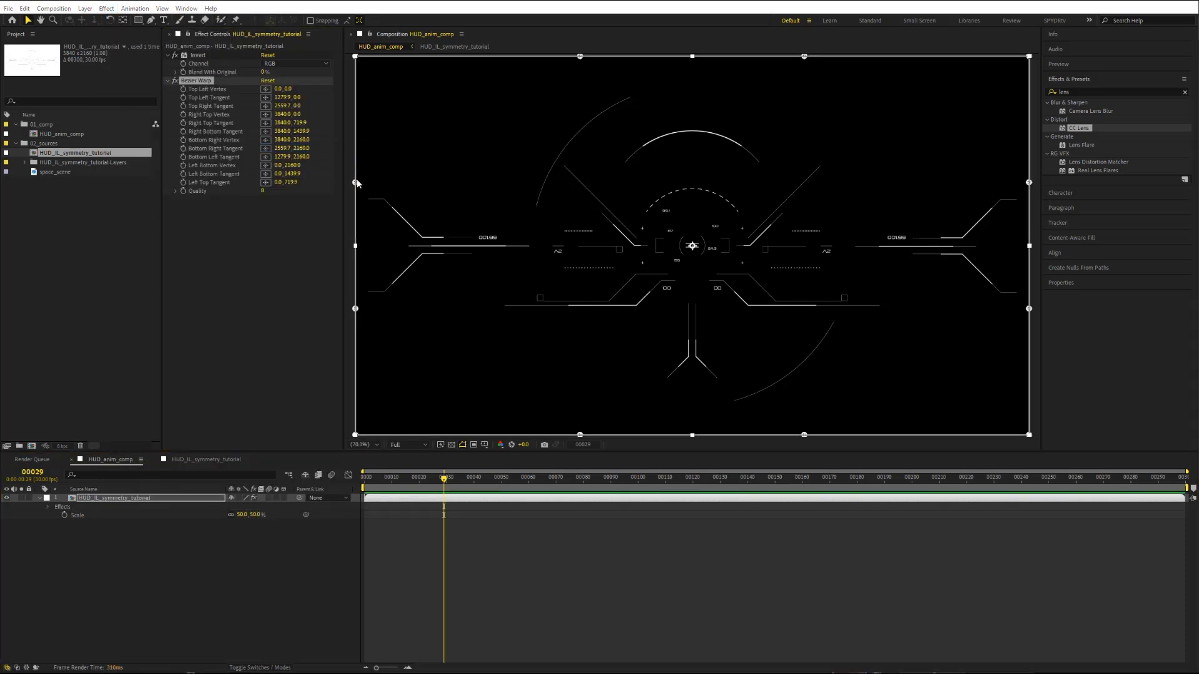
Step: Spread the Bezier Warp side tangents vertically to Y values of about 541 and 1574 on the left edge, 575 and 1554 on the right
left_click_drag(356, 183, 361, 166)
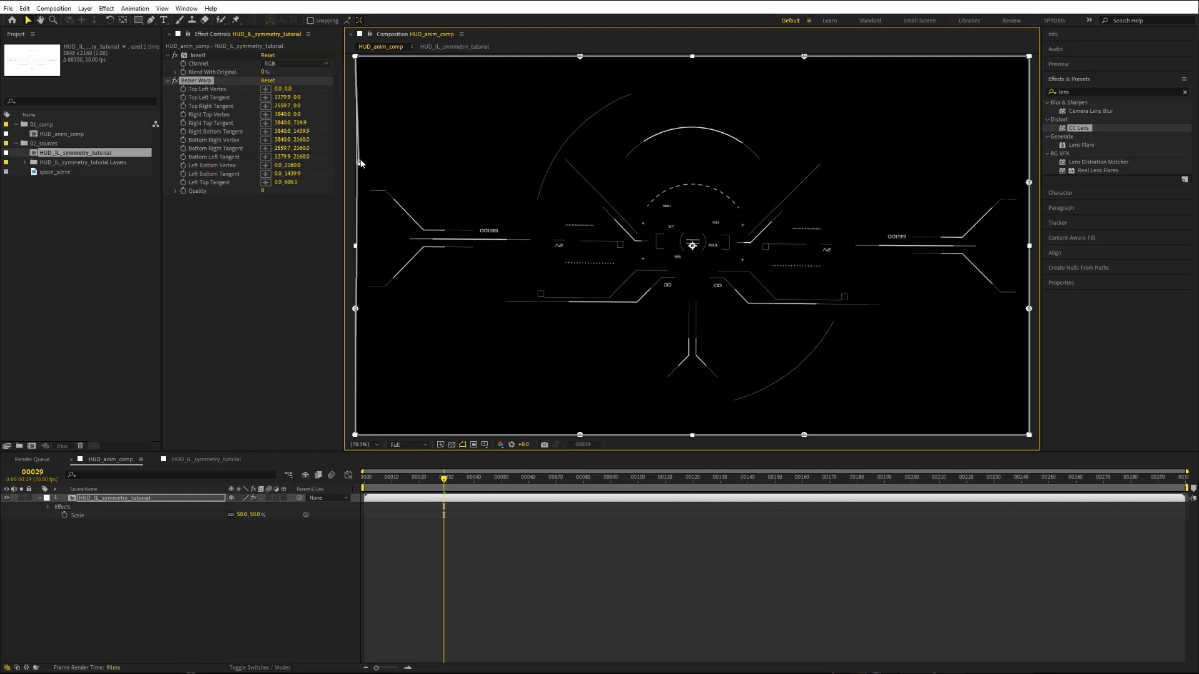
left_click_drag(360, 164, 356, 150)
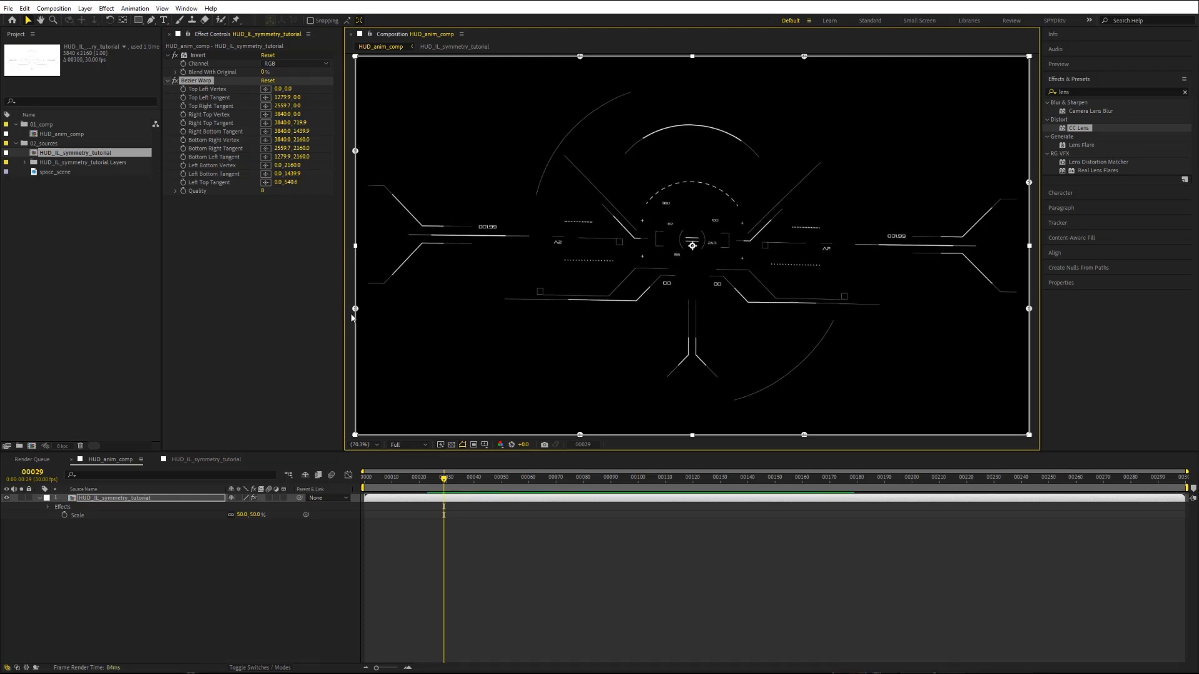
left_click_drag(355, 309, 356, 334)
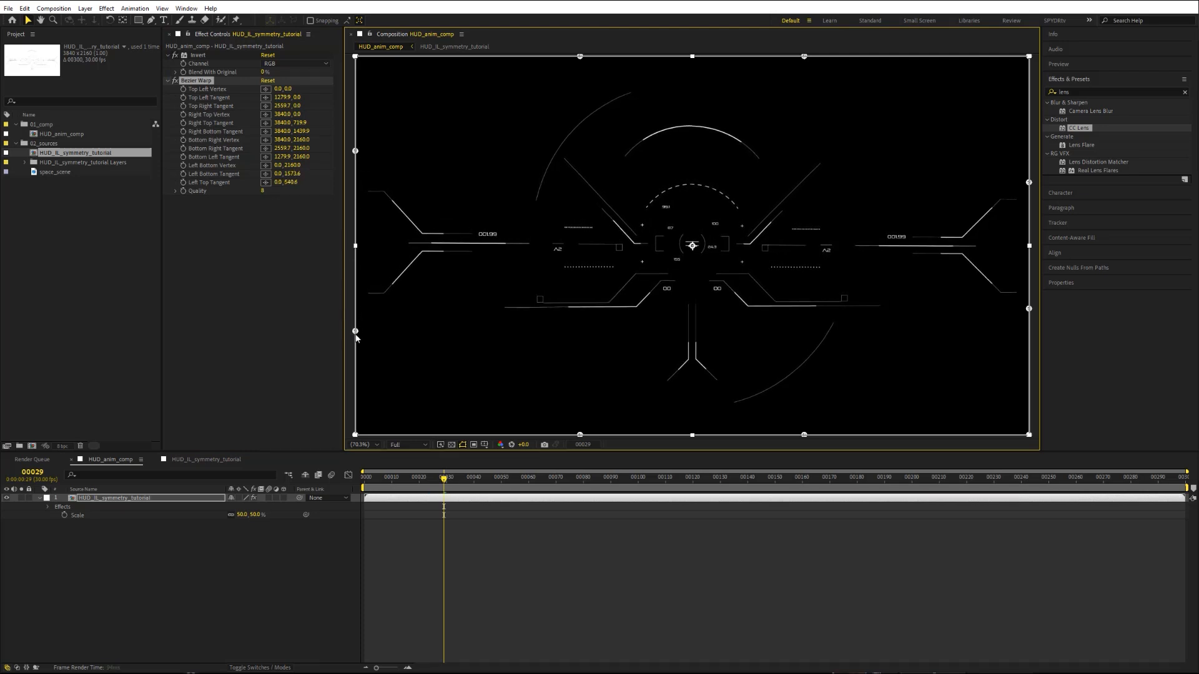
left_click_drag(1030, 186, 1031, 157)
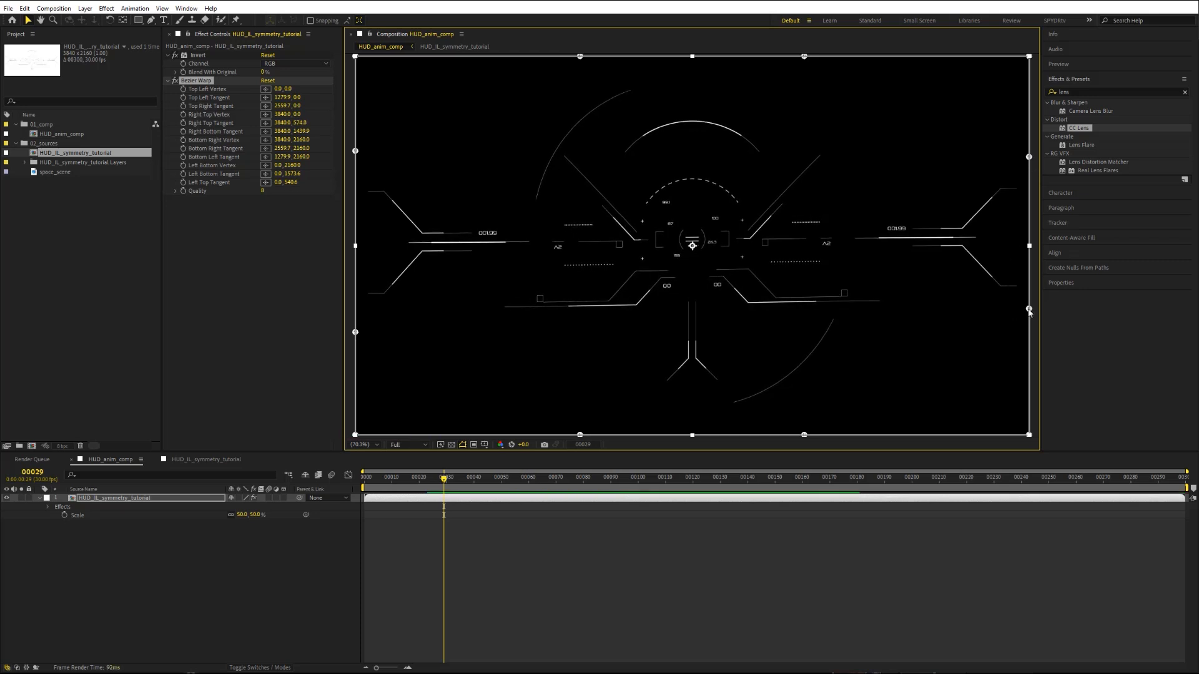
left_click_drag(1030, 311, 1029, 329)
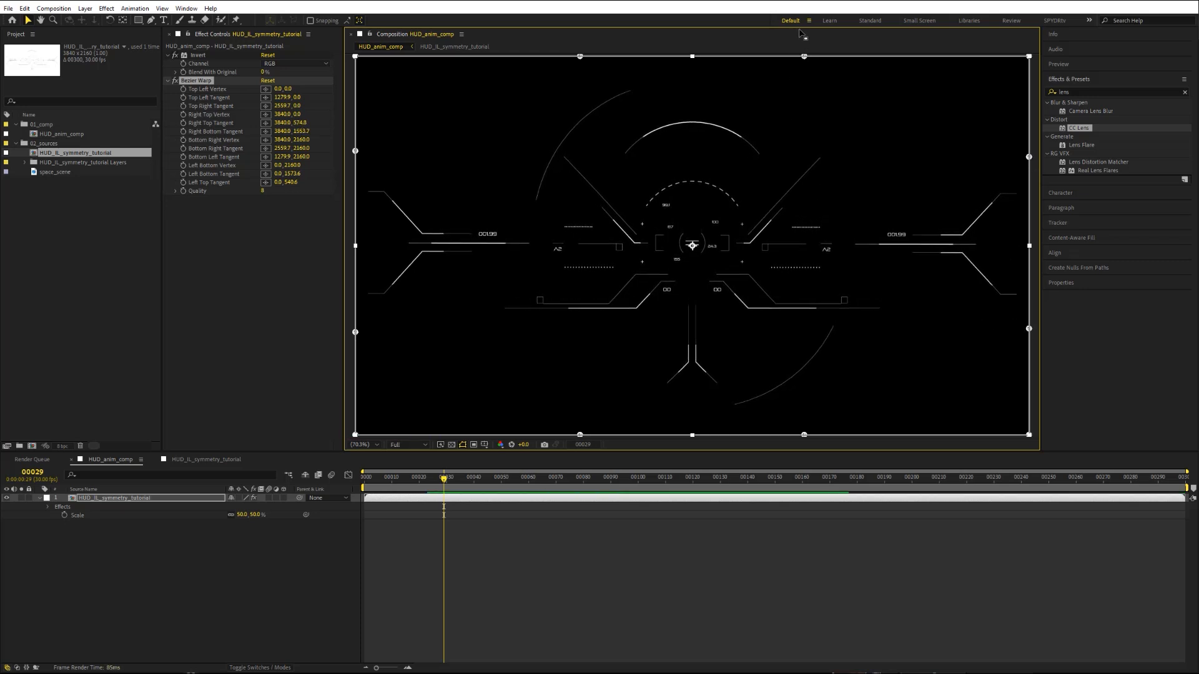
Step: Pull the Bezier Warp top tangents inward to Y about 125 and 128, and the bottom tangents to about 2012 and 2032
left_click_drag(805, 58, 806, 81)
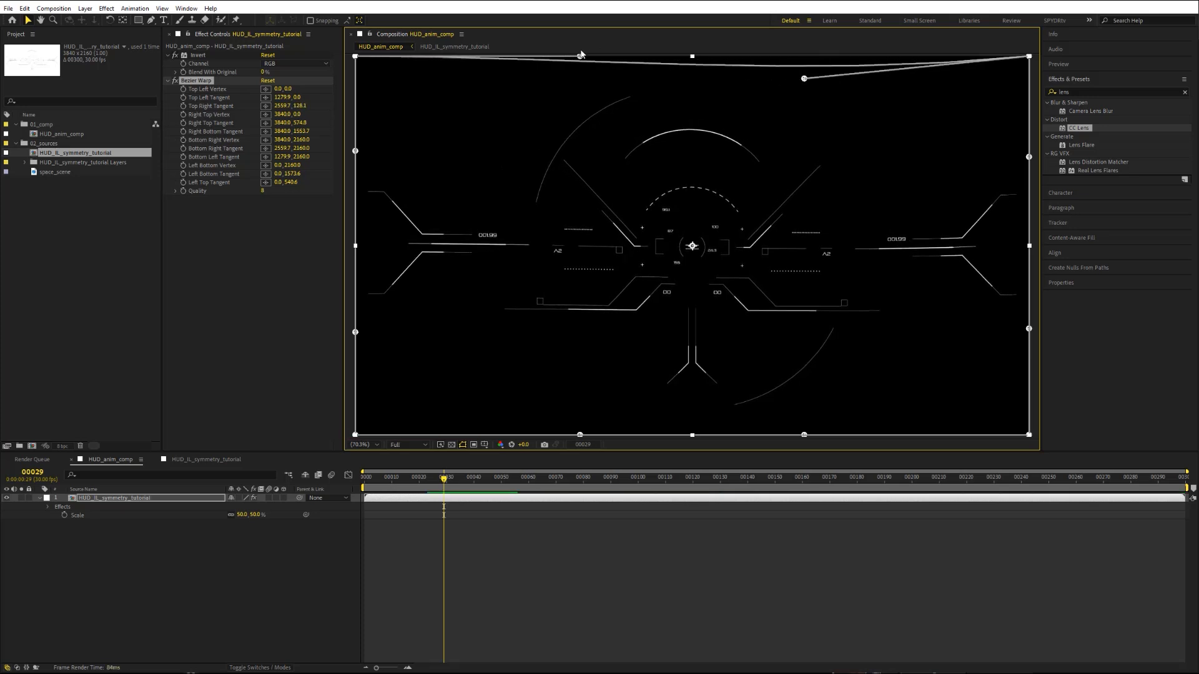
left_click_drag(580, 57, 581, 80)
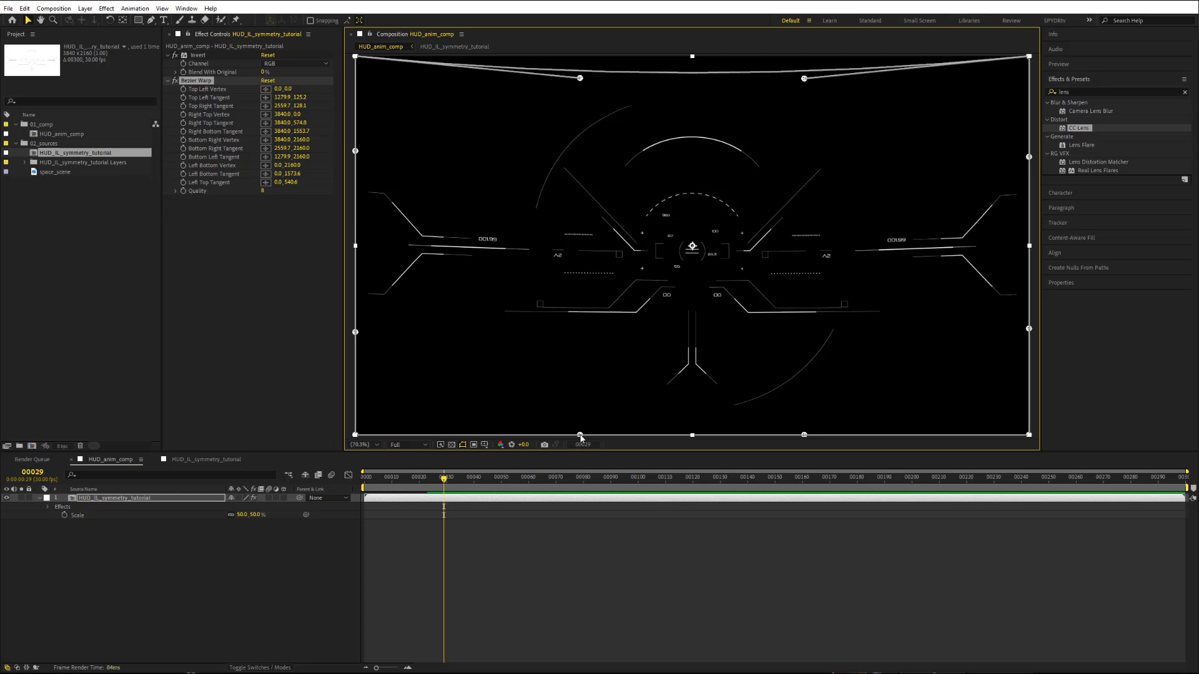
left_click_drag(580, 434, 587, 412)
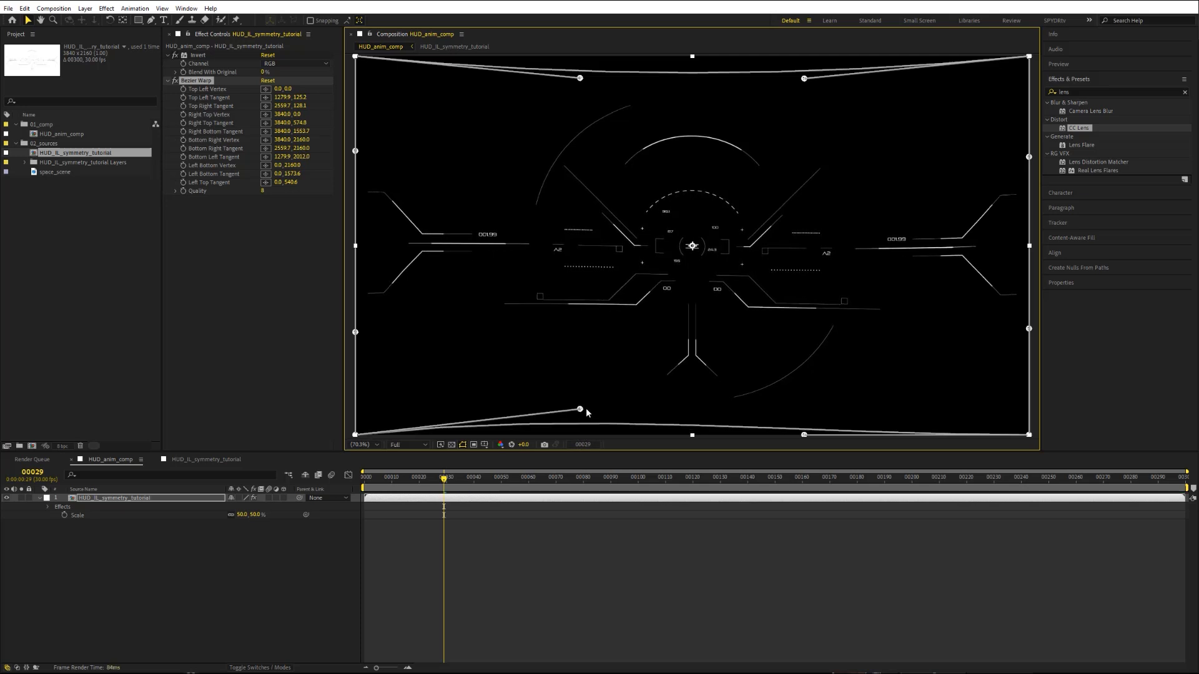
left_click_drag(804, 436, 809, 416)
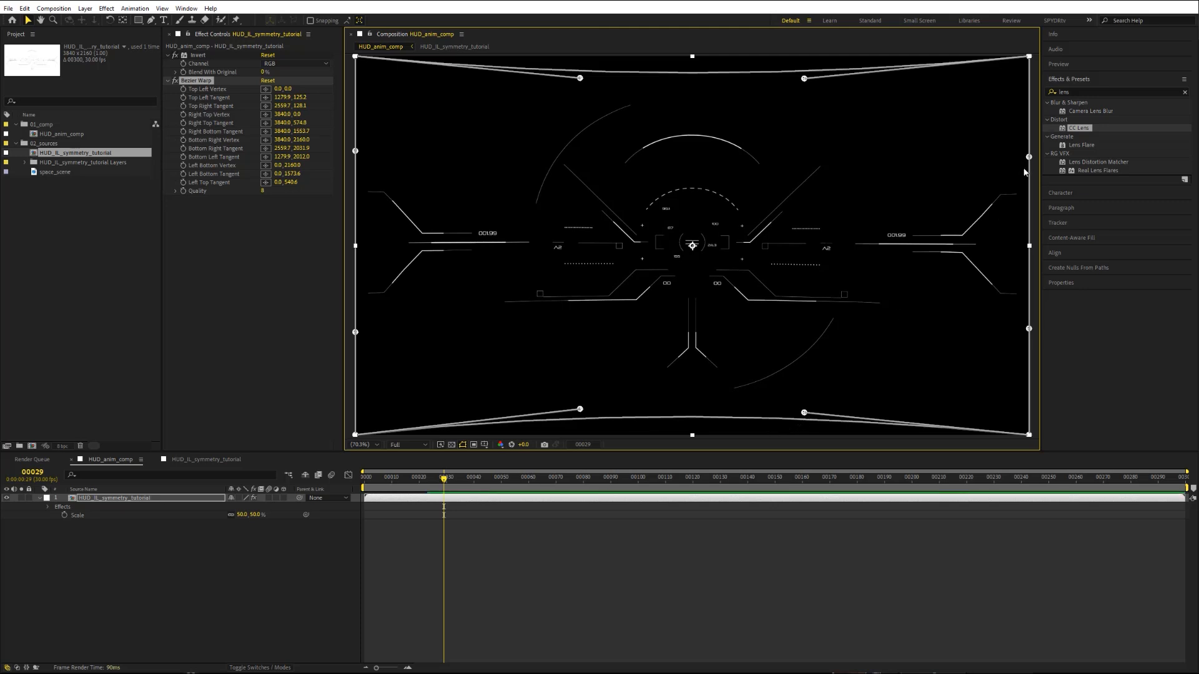
Step: Spread the Bezier Warp side tangents to Y about 549 and 1585 on the right edge, 521 and 1605 on the left, and deselect the layer
left_click_drag(1031, 161, 1031, 157)
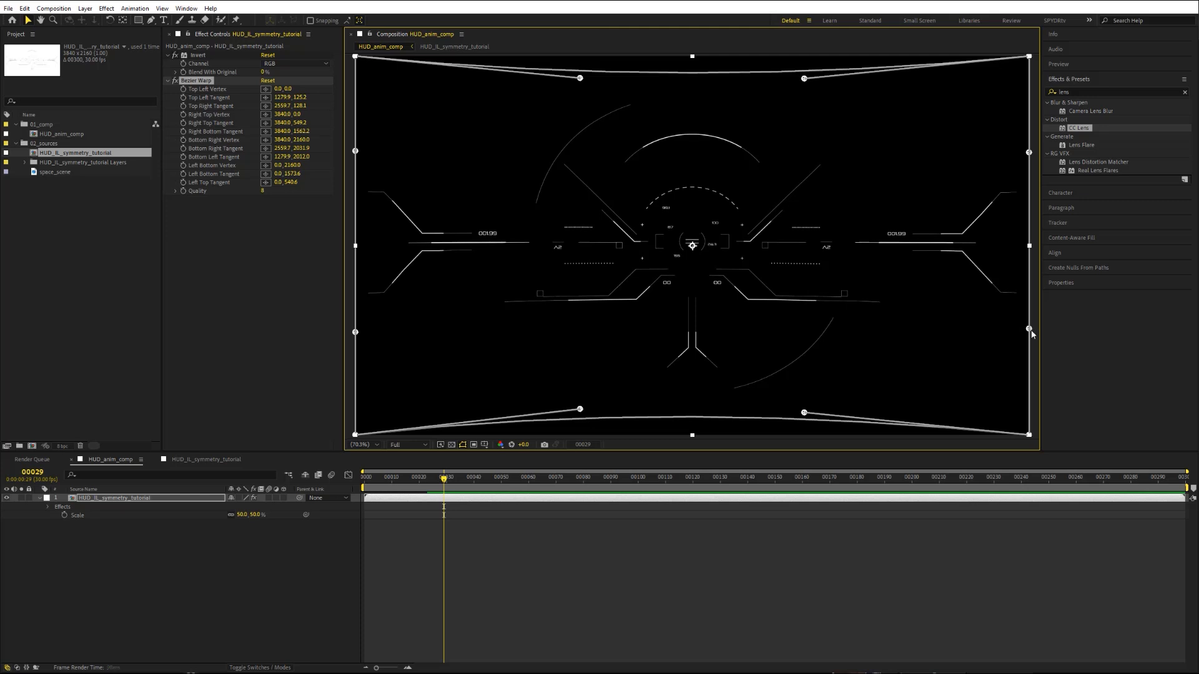
left_click_drag(1031, 331, 1030, 335)
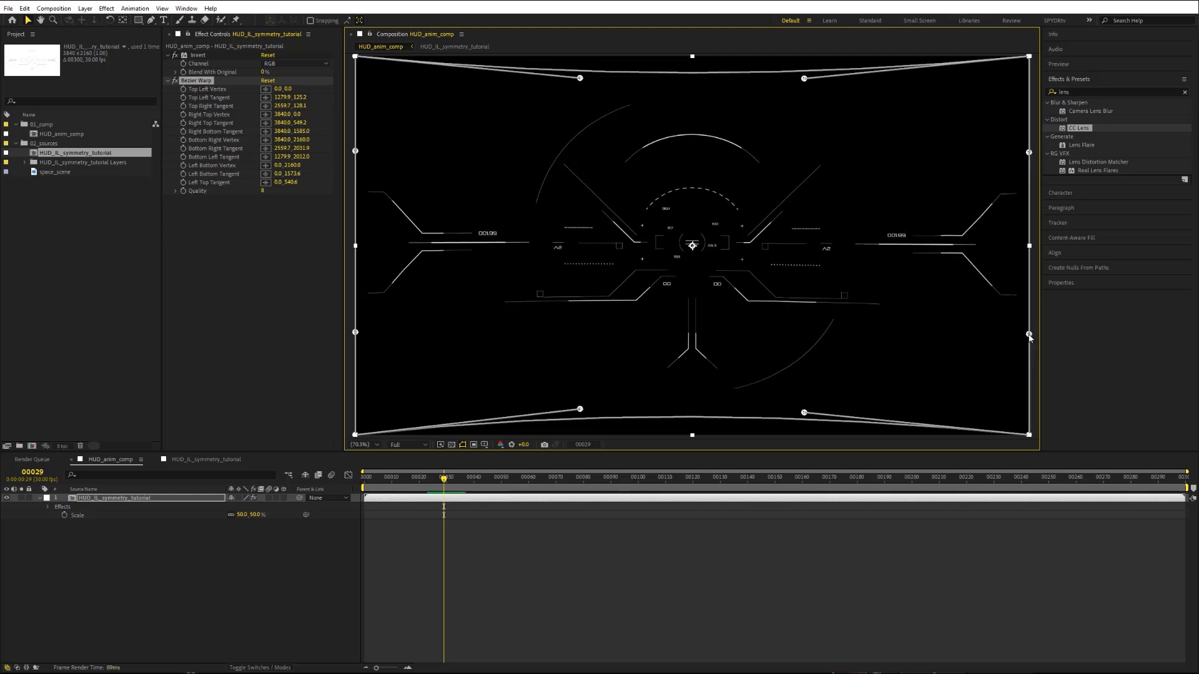
left_click_drag(355, 333, 355, 338)
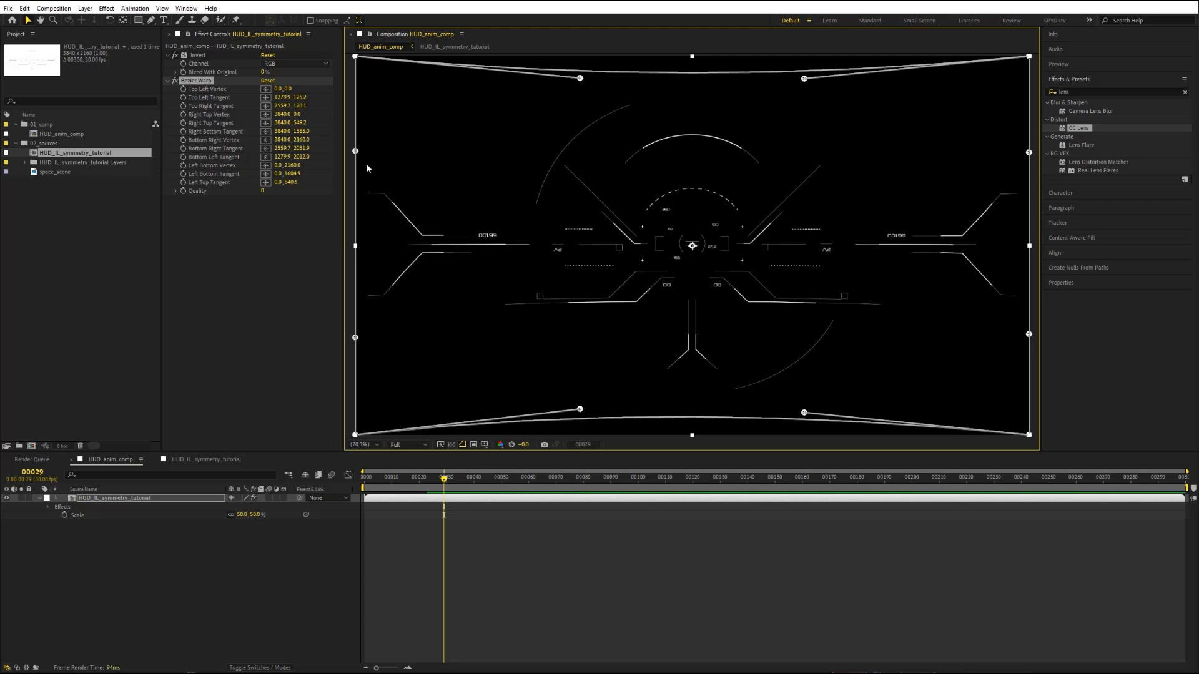
left_click_drag(356, 151, 357, 147)
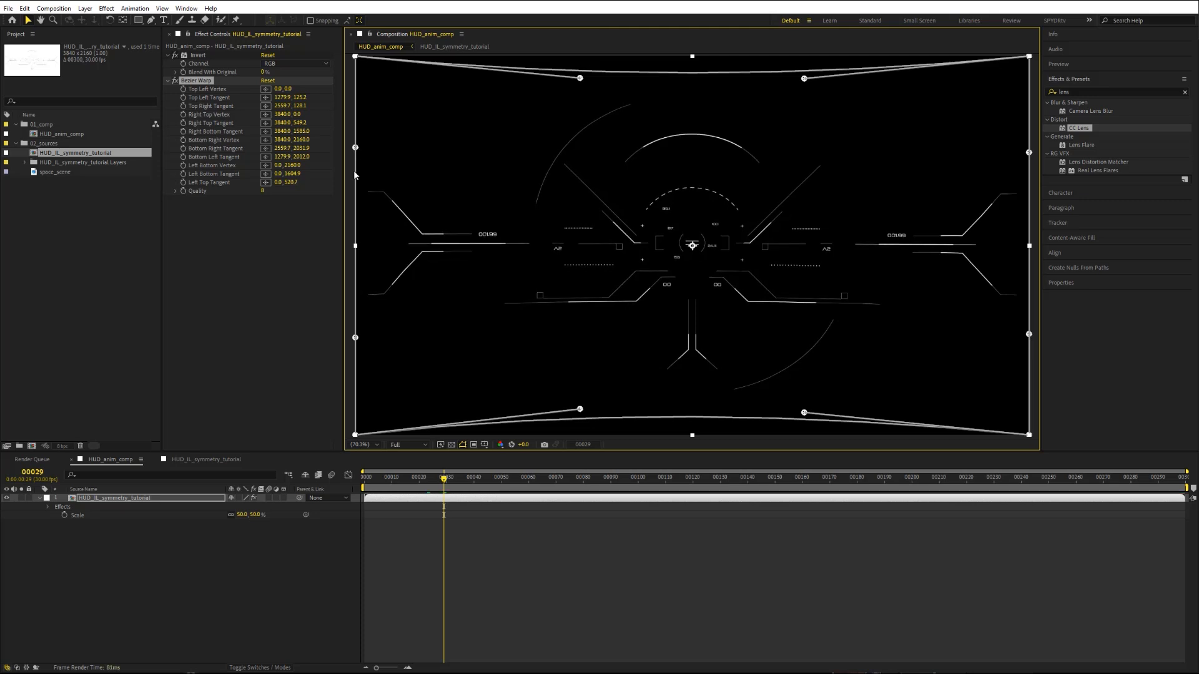
left_click(279, 581)
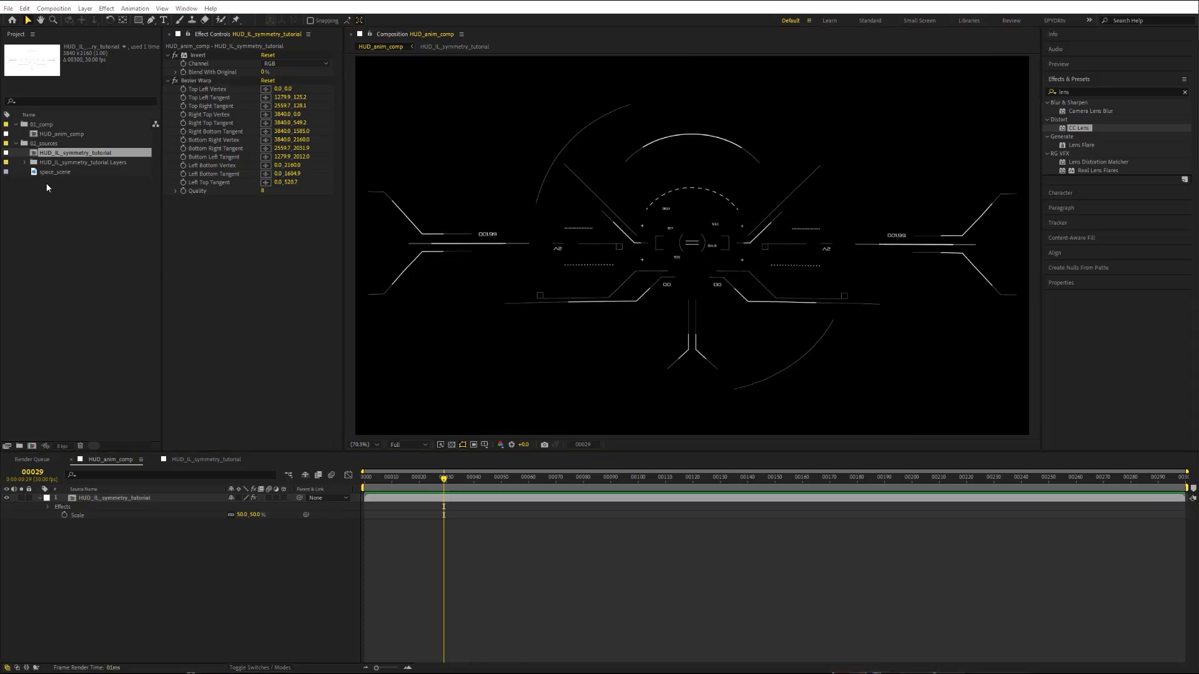
Step: Add the space_scene image to HUD_anim_comp beneath the HUD layer and set its Scale to 67%
left_click_drag(55, 172, 99, 562)
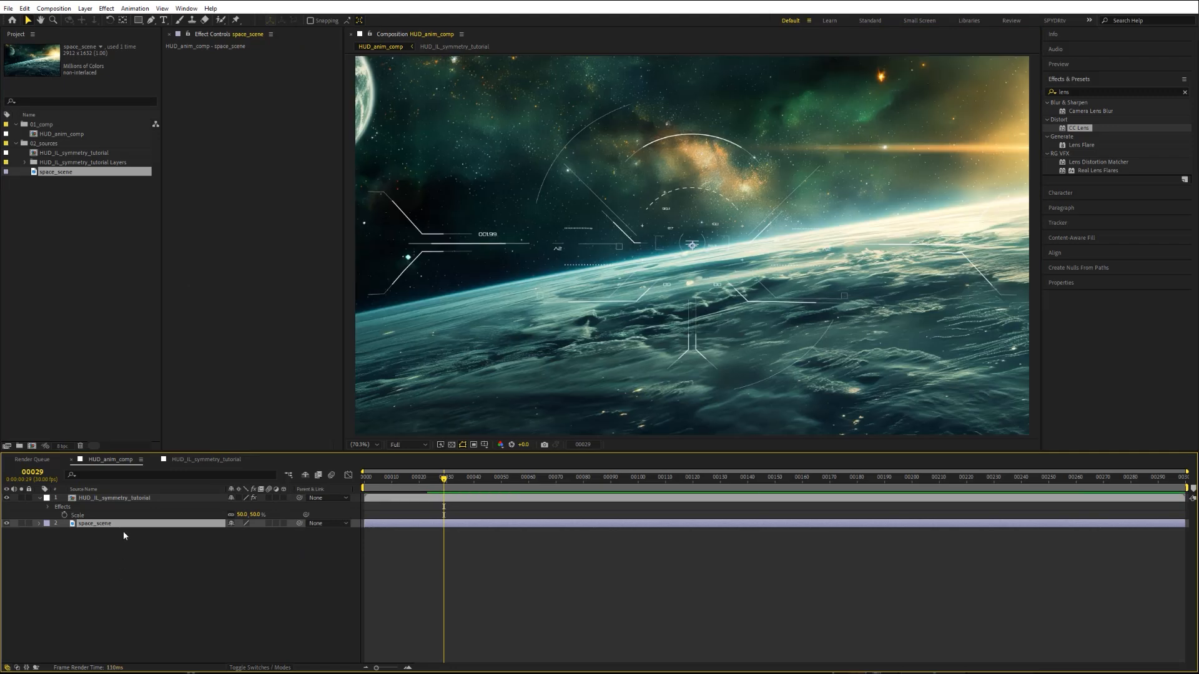
key("s")
left_click_drag(246, 535, 227, 532)
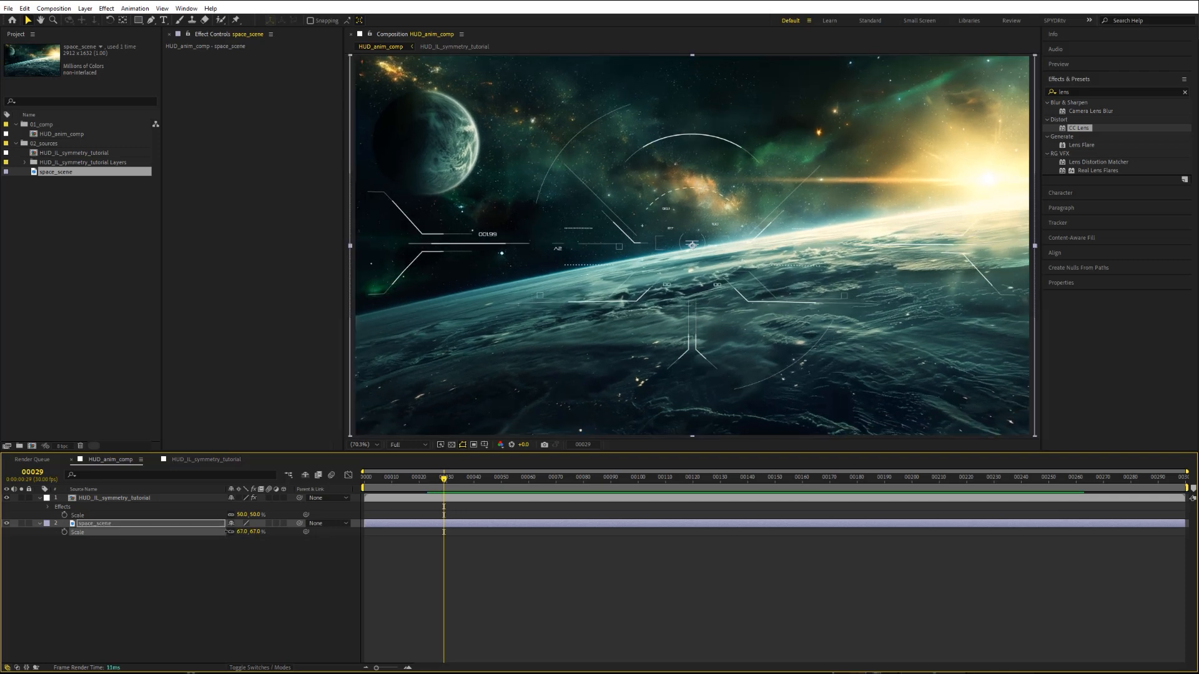
Step: Apply the Color Correction effect Exposure to the space_scene layer and set its Exposure to -2.5
left_click(212, 523)
left_click(106, 9)
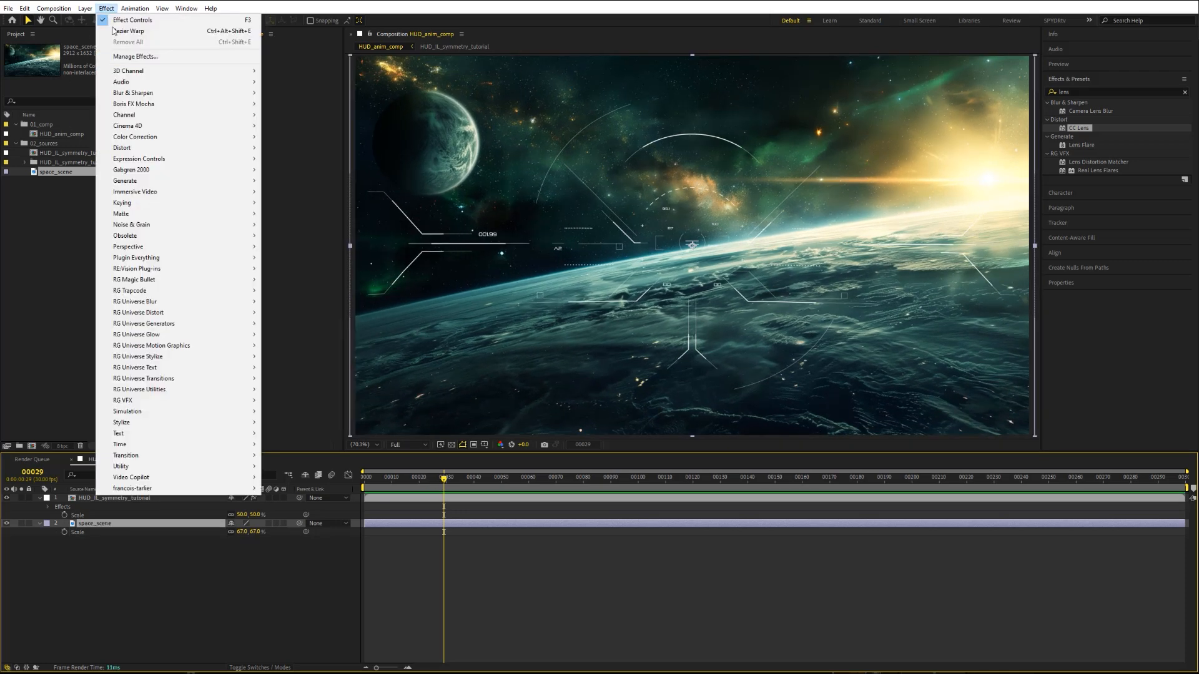
mouse_move(143, 141)
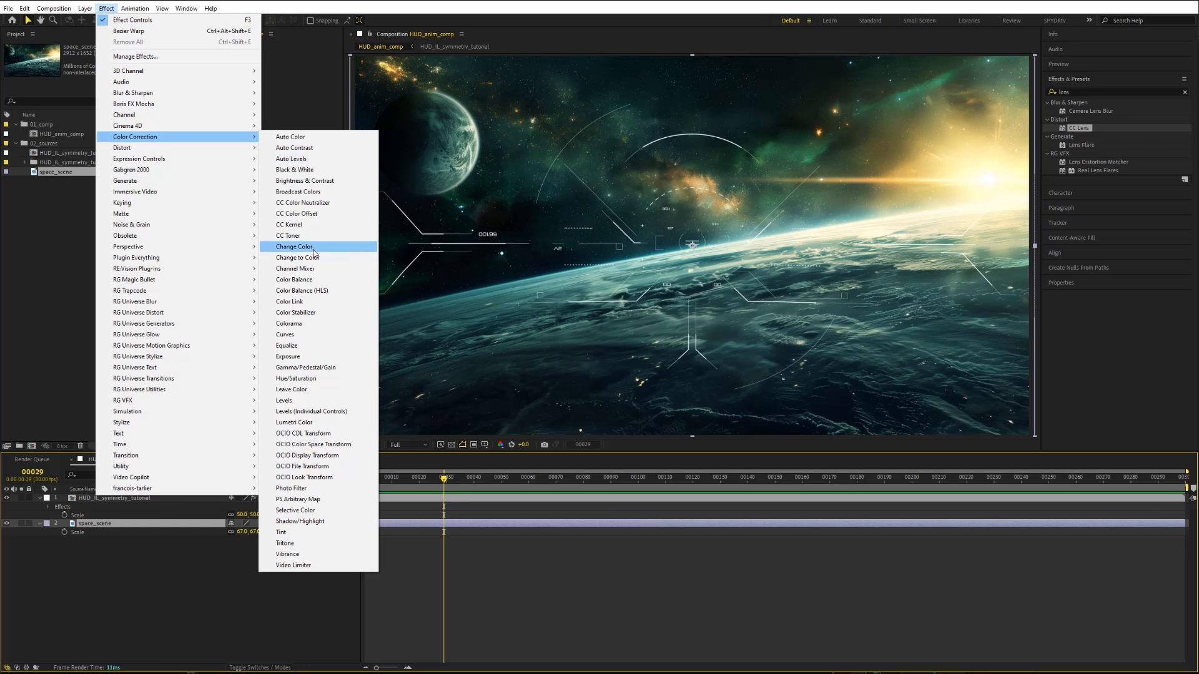
left_click(294, 356)
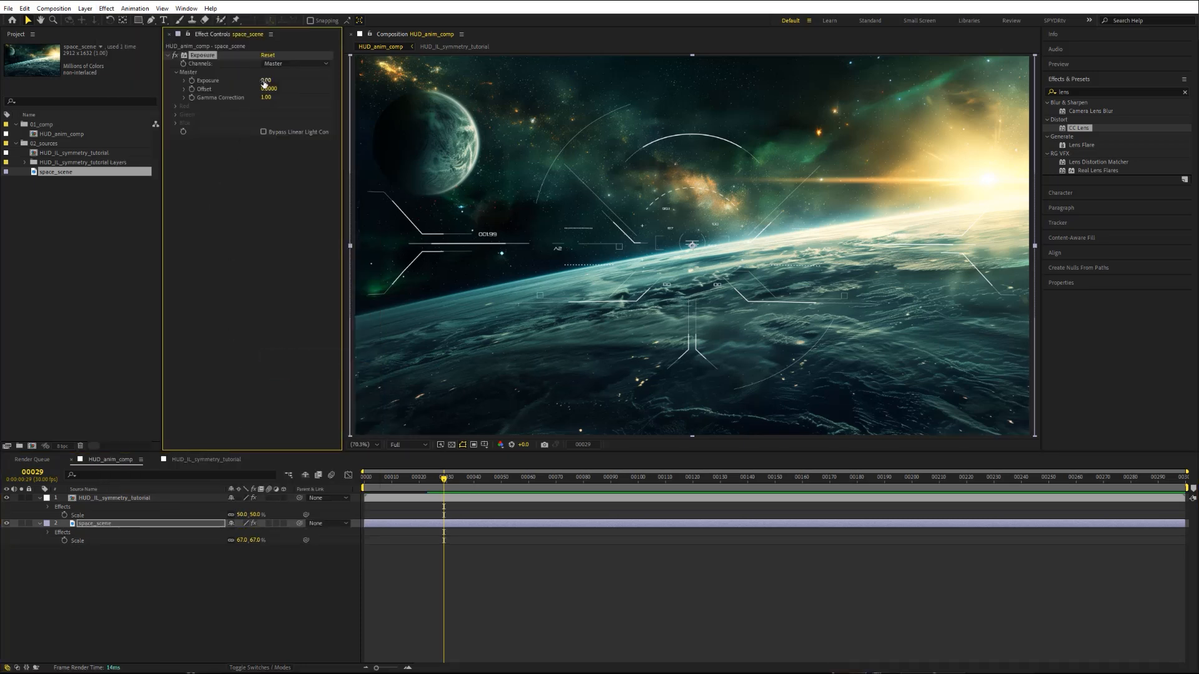
left_click_drag(264, 79, 211, 74)
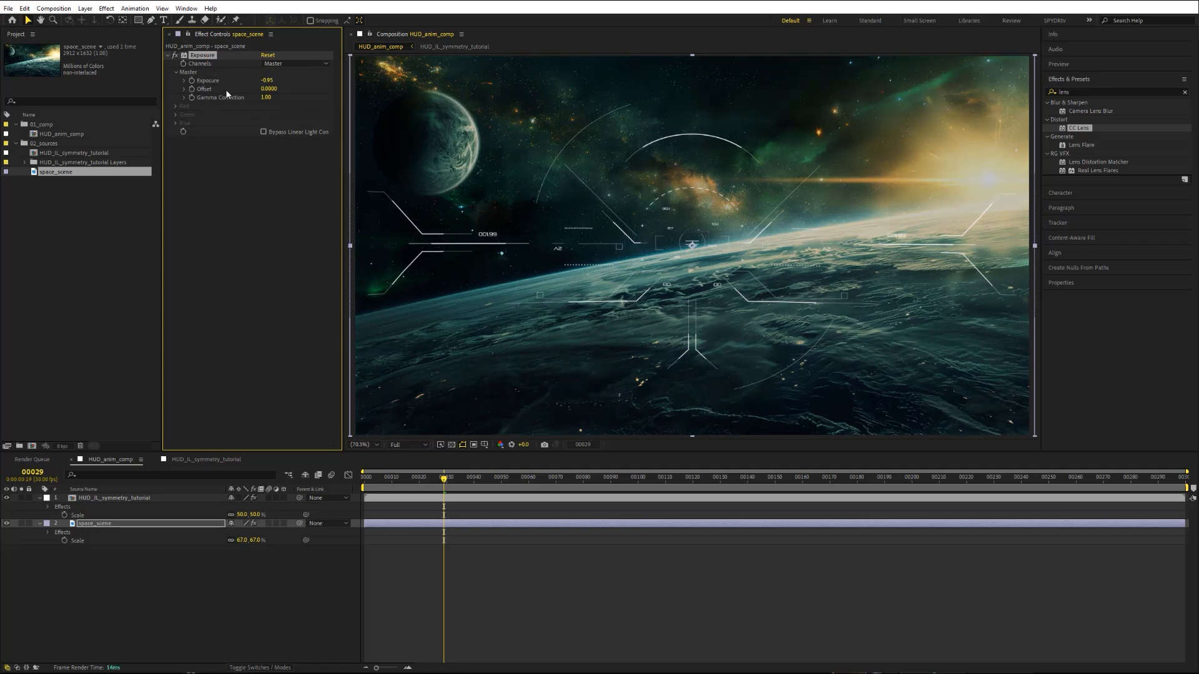
left_click(271, 80)
type("-2.5")
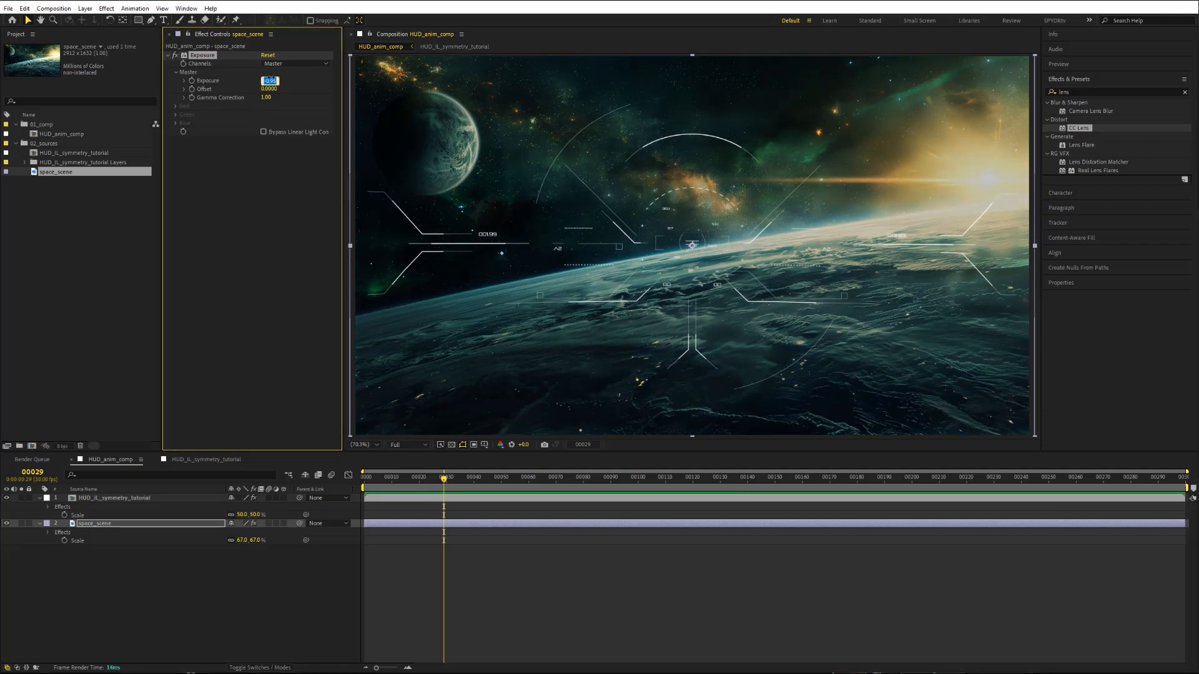
key("Return")
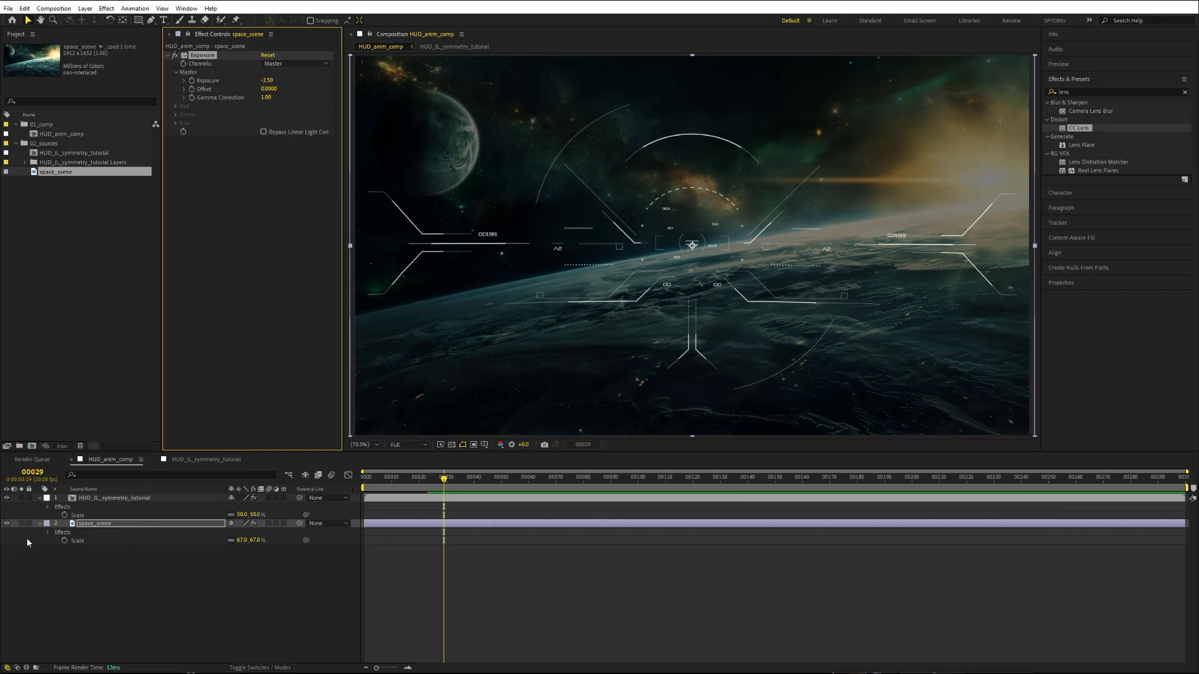
Step: Lock the space_scene layer and collapse the properties of both the background and HUD layers
left_click(29, 524)
left_click(39, 523)
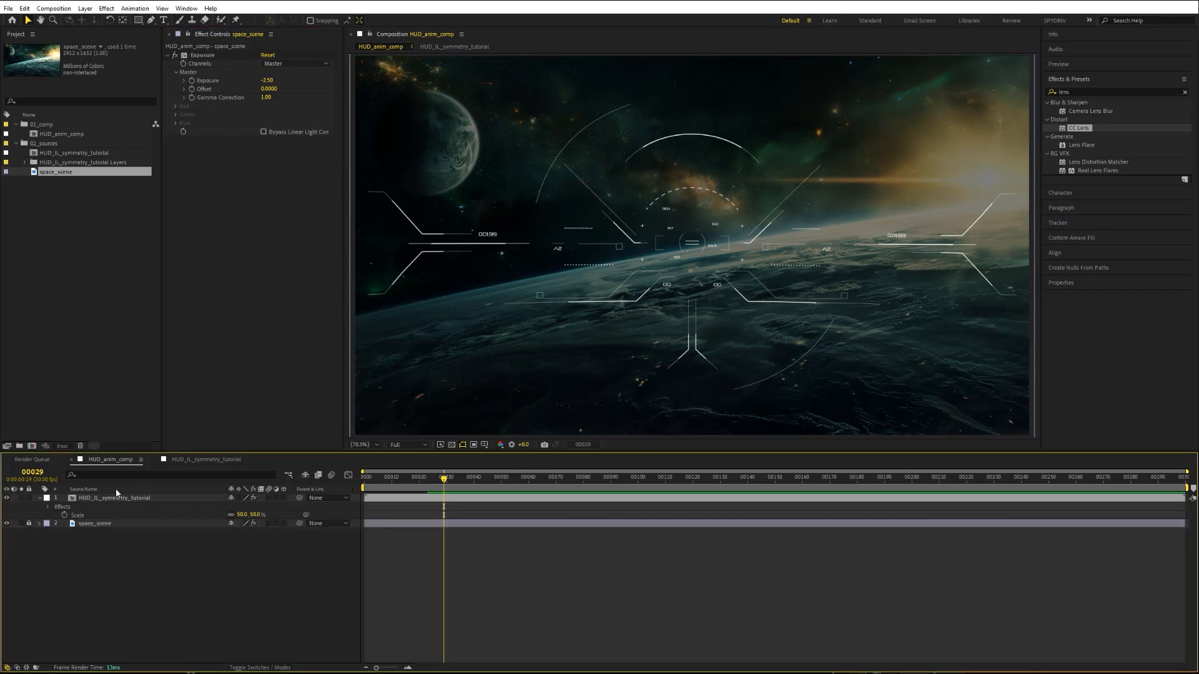
left_click(112, 497)
left_click(38, 498)
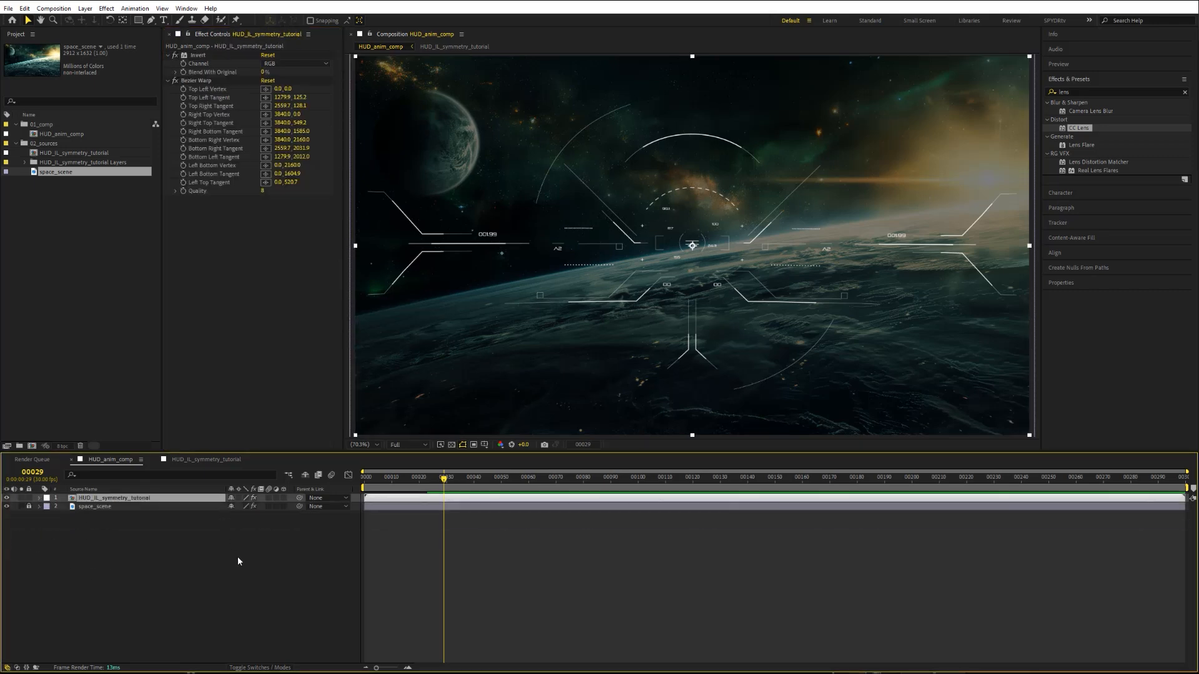
Step: Duplicate the HUD_IL_symmetry_tutorial layer twice and turn all three HUD layers into 3D layers
left_click(253, 667)
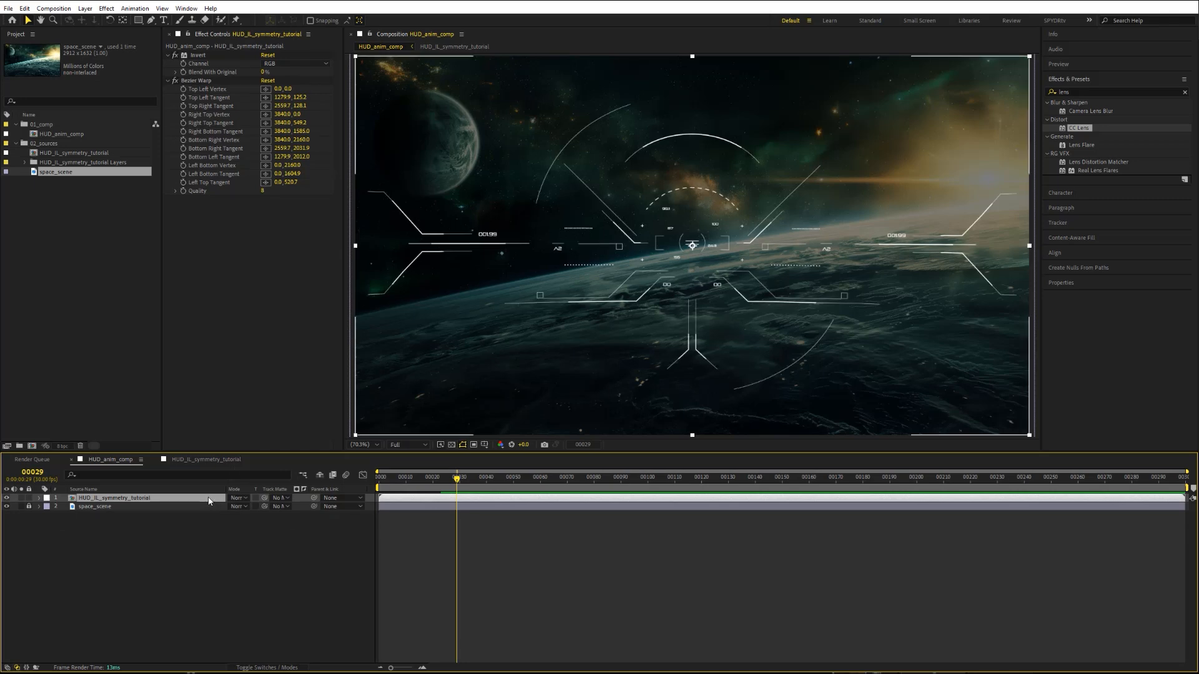
key("ctrl+d")
key("ctrl+d")
key("ctrl+a")
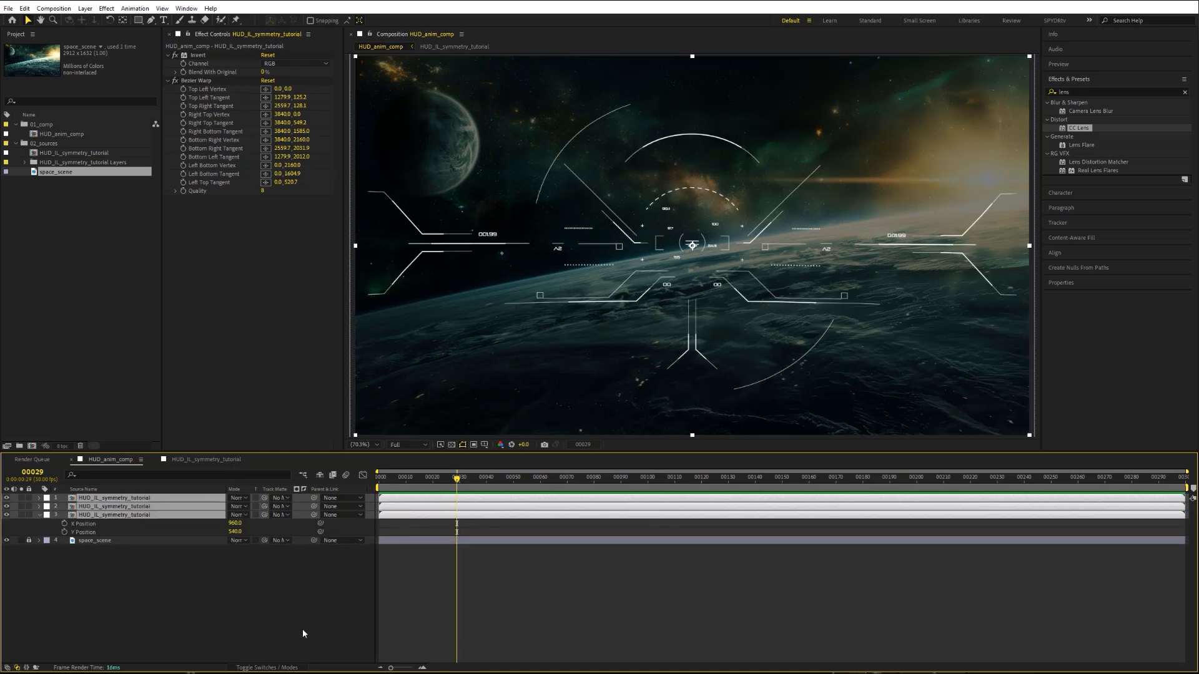
left_click(289, 667)
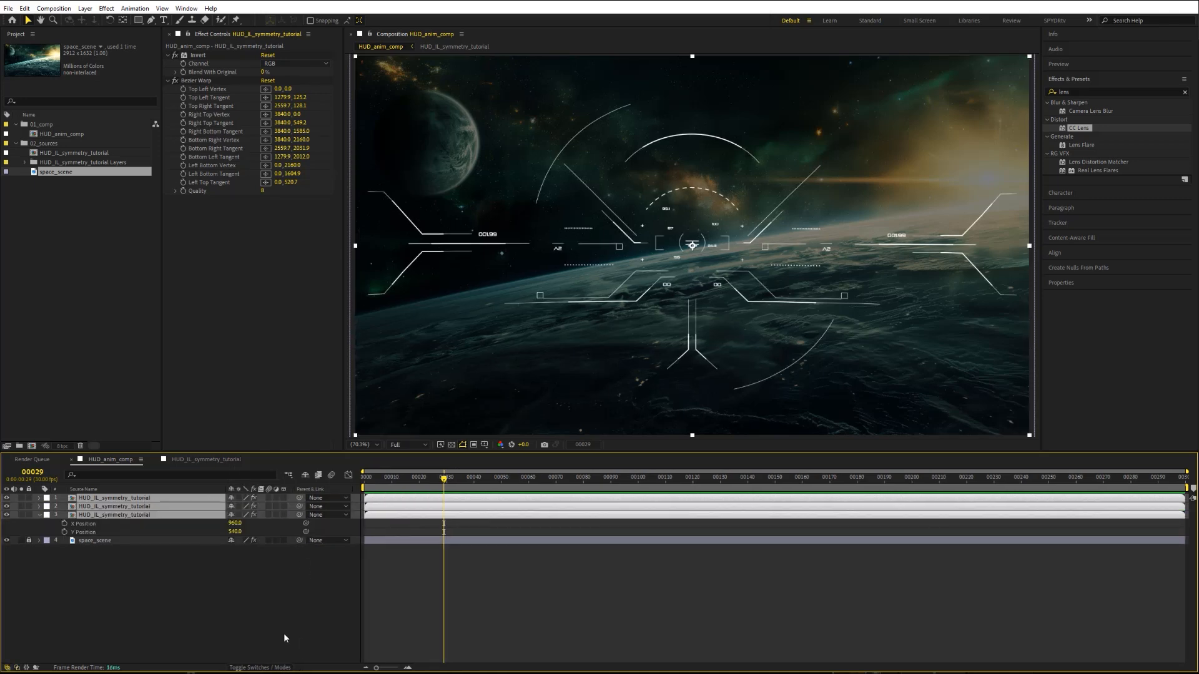
left_click(284, 498)
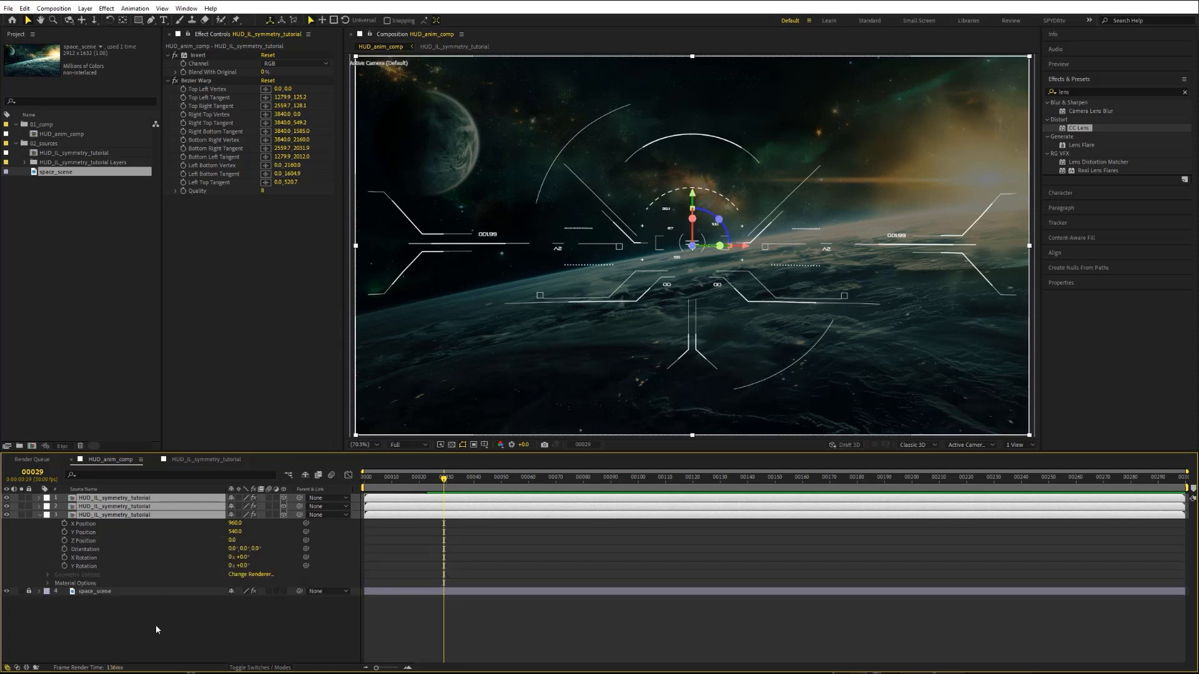
Step: Show the composition in 2 Views and push the lowest HUD layer back to Z 90 and the middle one between the other two
left_click(1020, 444)
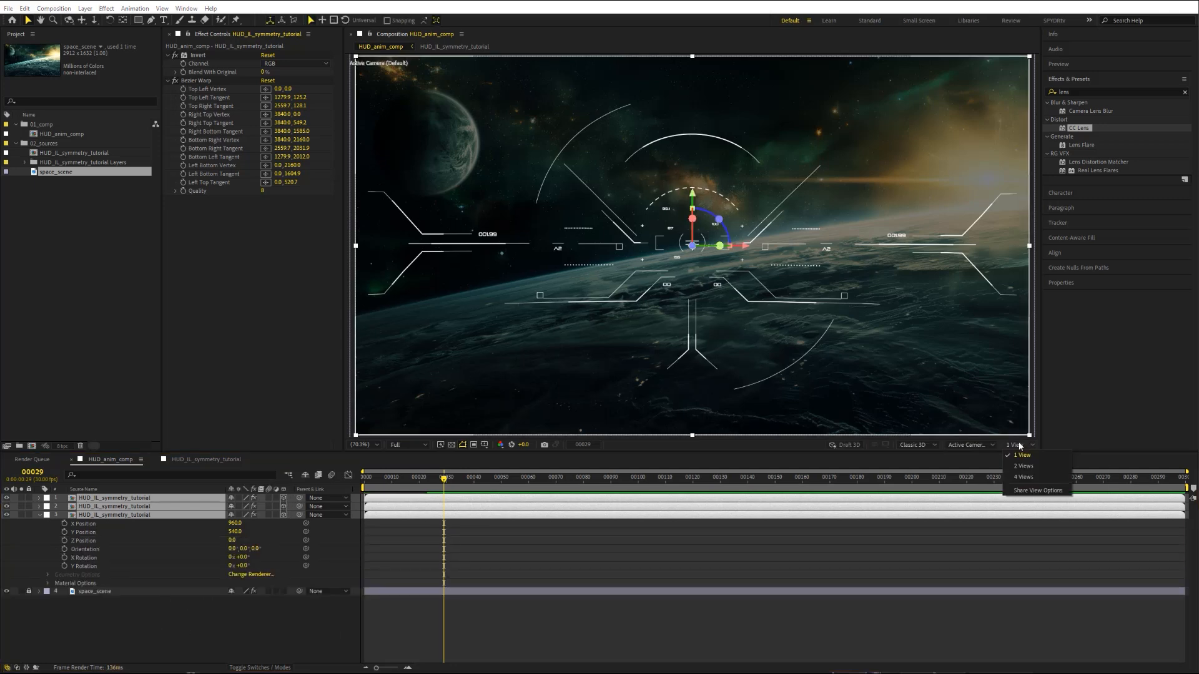
left_click(1030, 463)
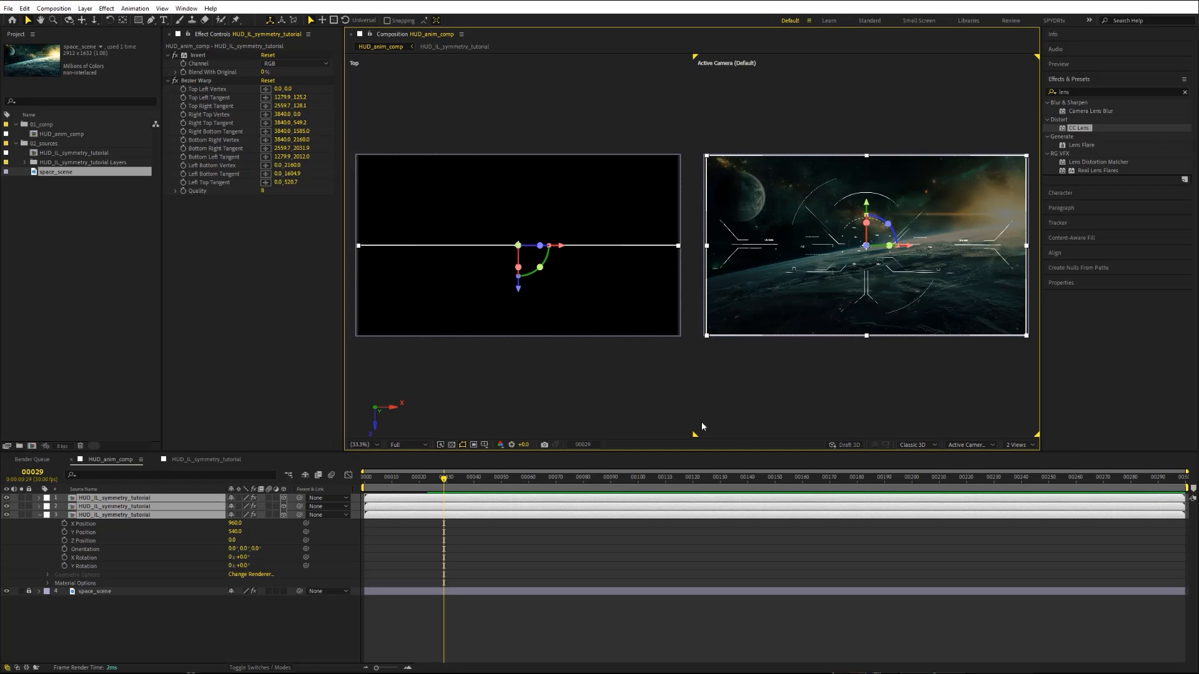
left_click(133, 554)
left_click(136, 515)
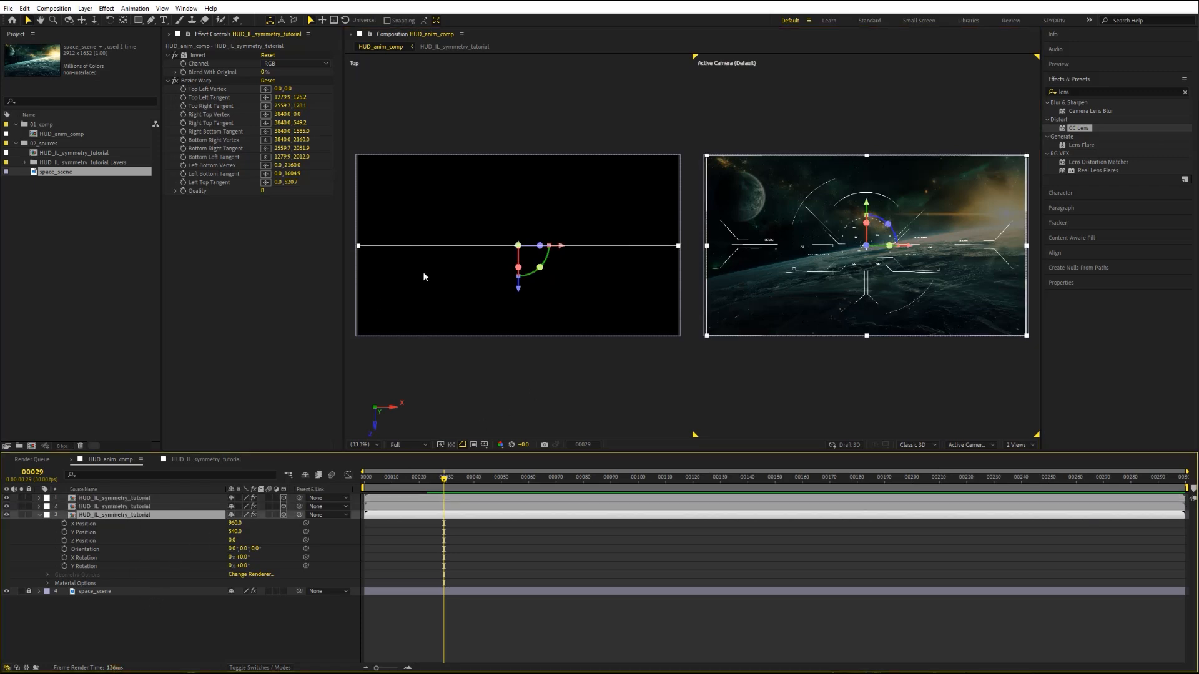
left_click_drag(524, 286, 522, 275)
left_click(133, 505)
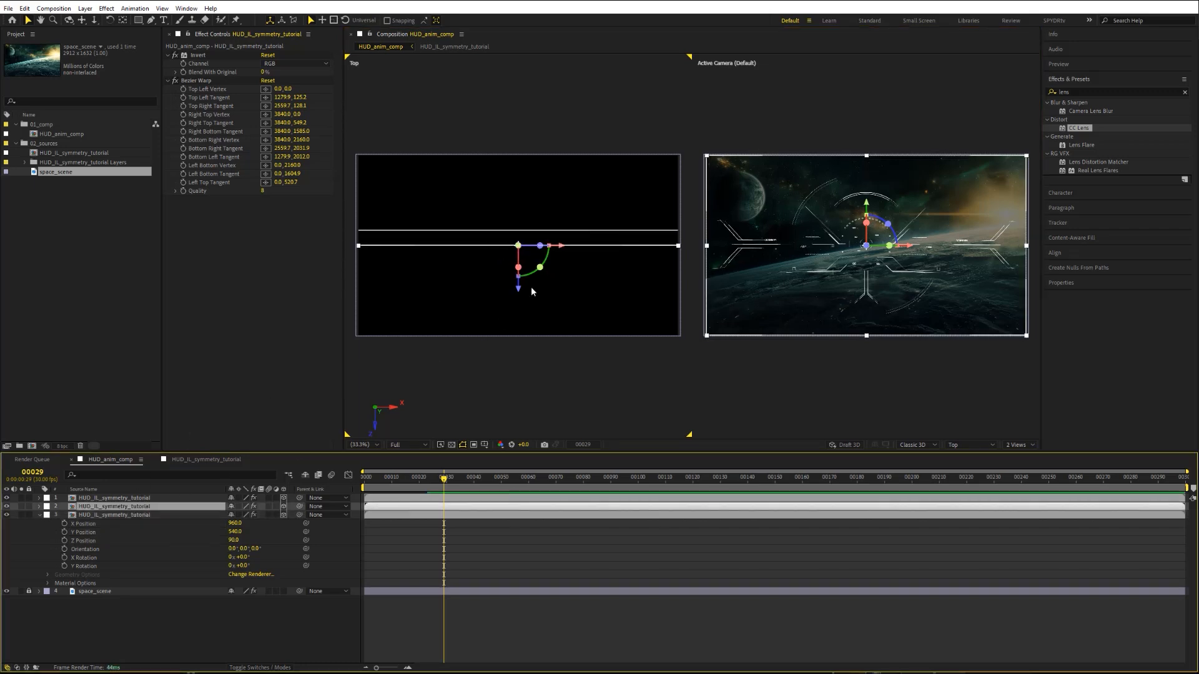
left_click_drag(522, 287, 519, 284)
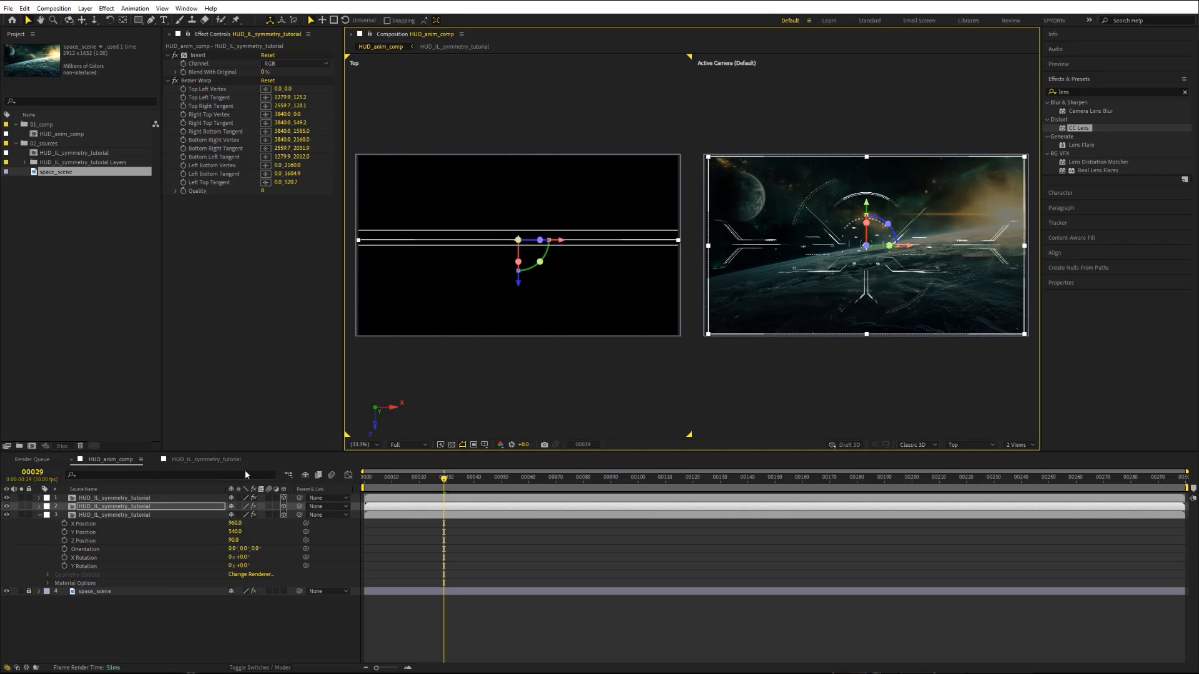
Step: Set the Opacity of the middle HUD_IL_symmetry_tutorial layer to 50%
left_click(150, 509)
key("t")
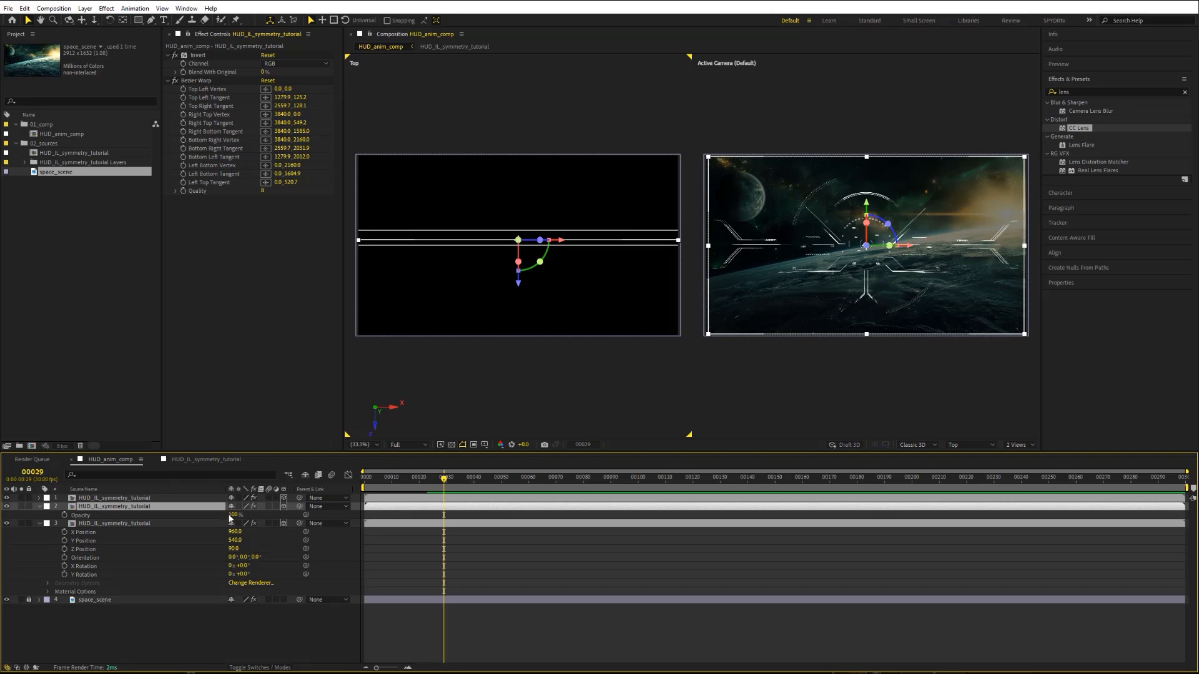
left_click(232, 515)
key("Return")
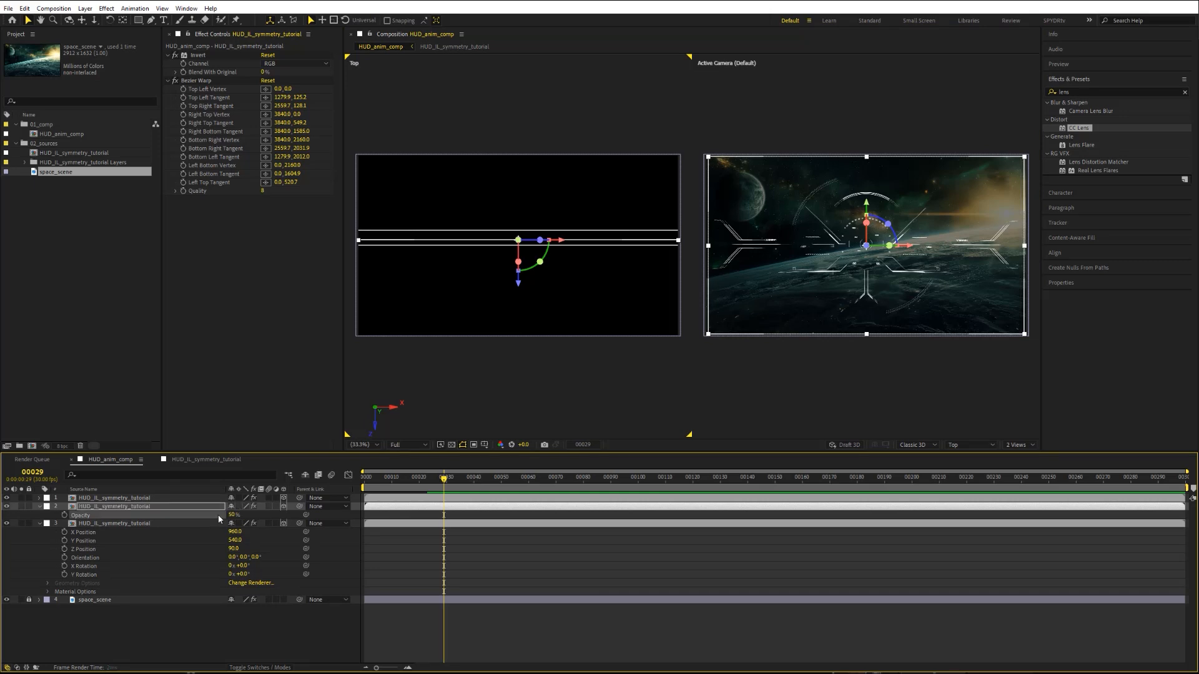
Step: Set the Opacity of the lowest HUD_IL_symmetry_tutorial layer to 25%
left_click(218, 523)
key("t")
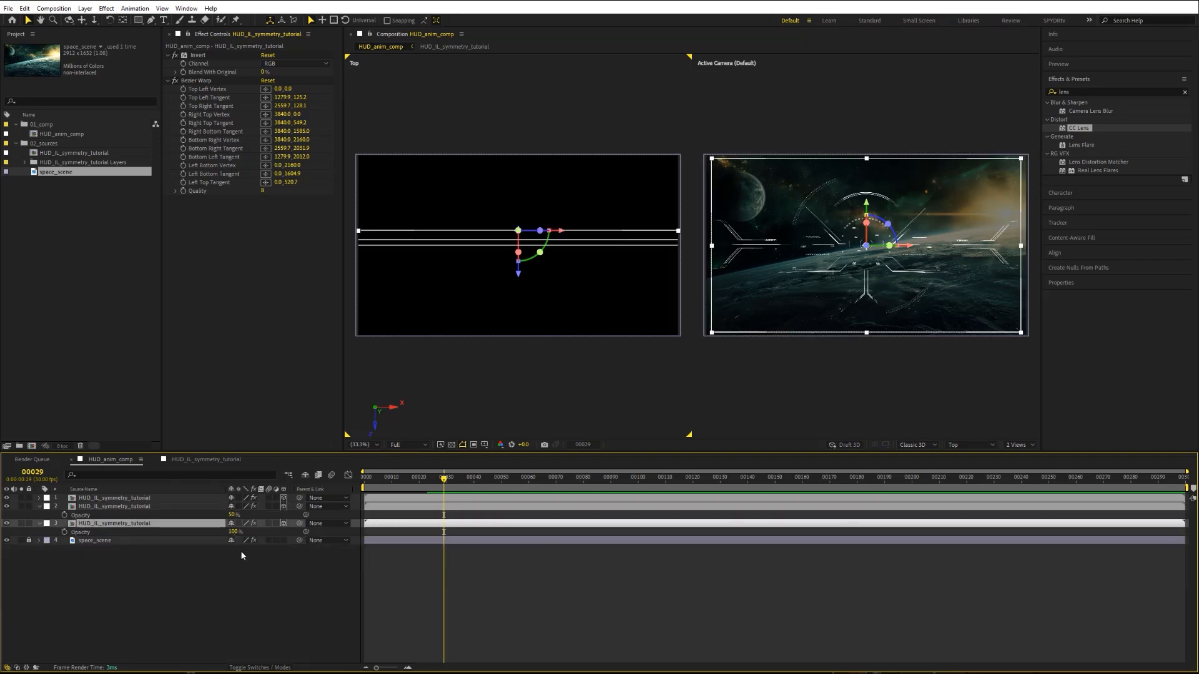
left_click(233, 532)
type("25")
key("Return")
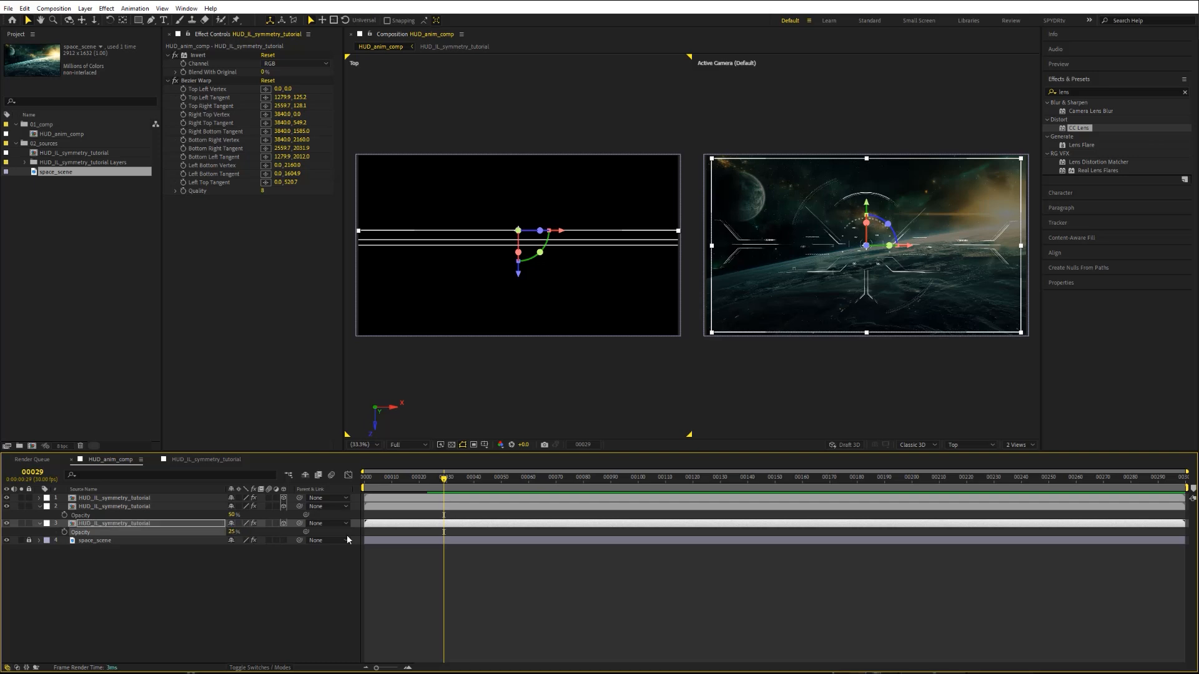
Step: Return the composition viewer to 1 View and deselect all layers
left_click(1030, 447)
left_click(1024, 468)
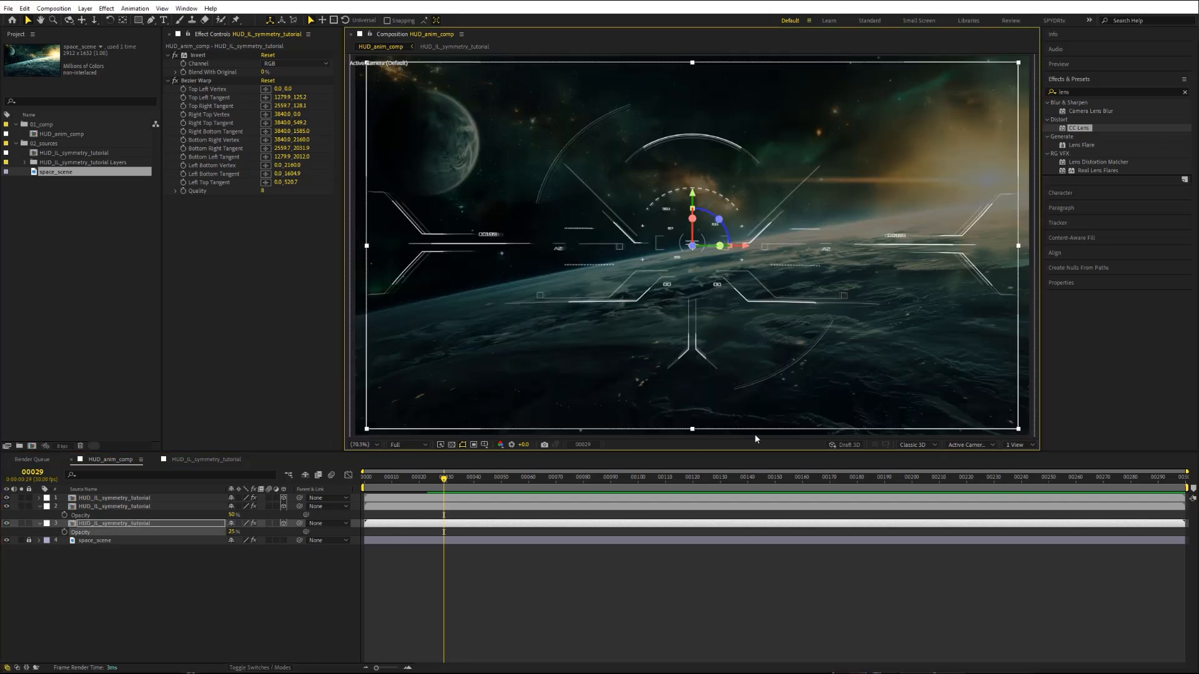
left_click(55, 540)
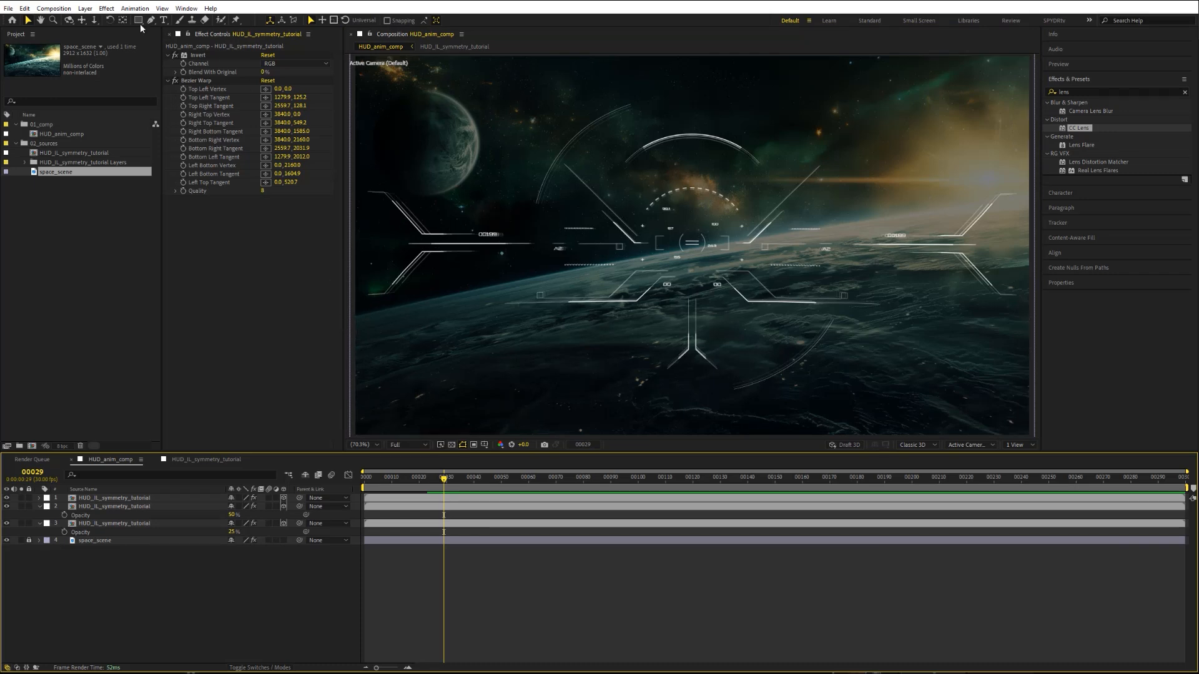
Step: Add a two-node camera layer with the 50 mm preset to the composition
left_click(85, 8)
mouse_move(125, 20)
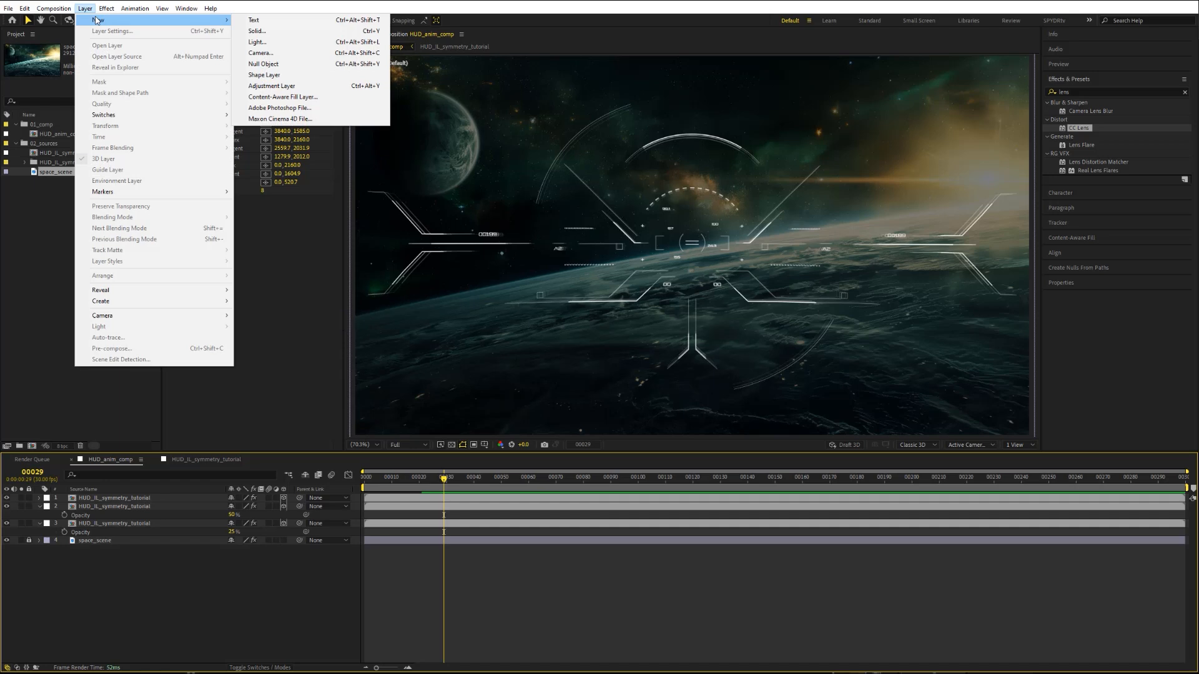
left_click(325, 53)
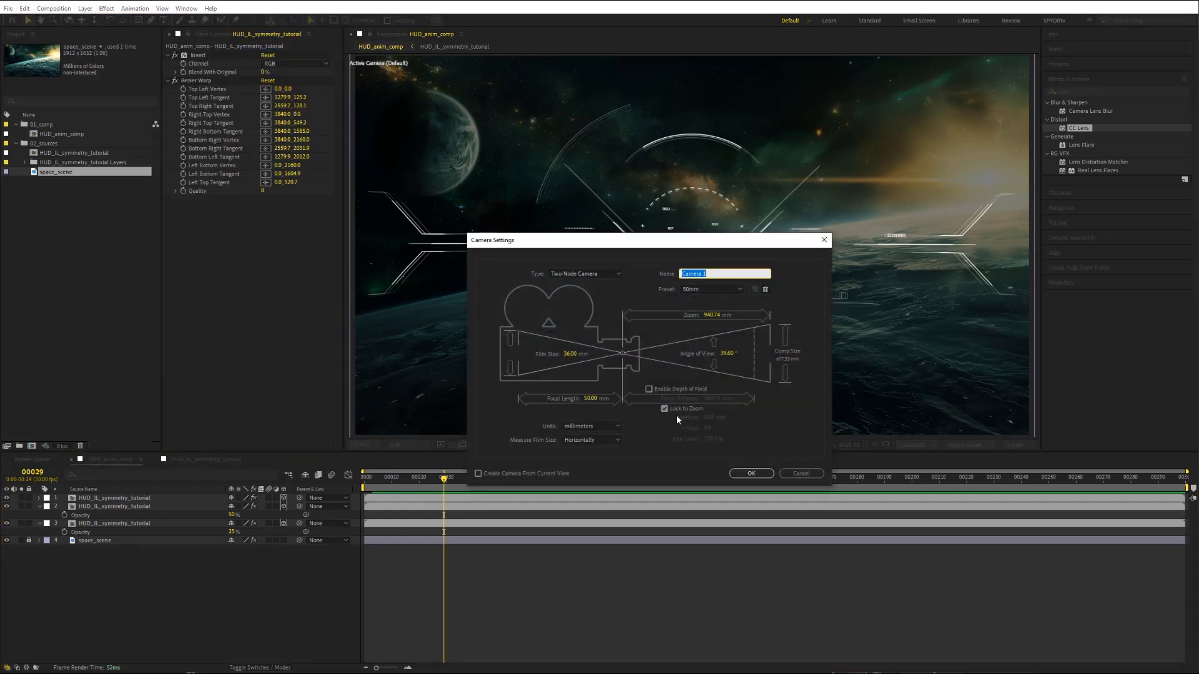
left_click(749, 473)
Step: Orbit the camera around the HUD layers to check their depth, and undo the orbit
left_click(69, 20)
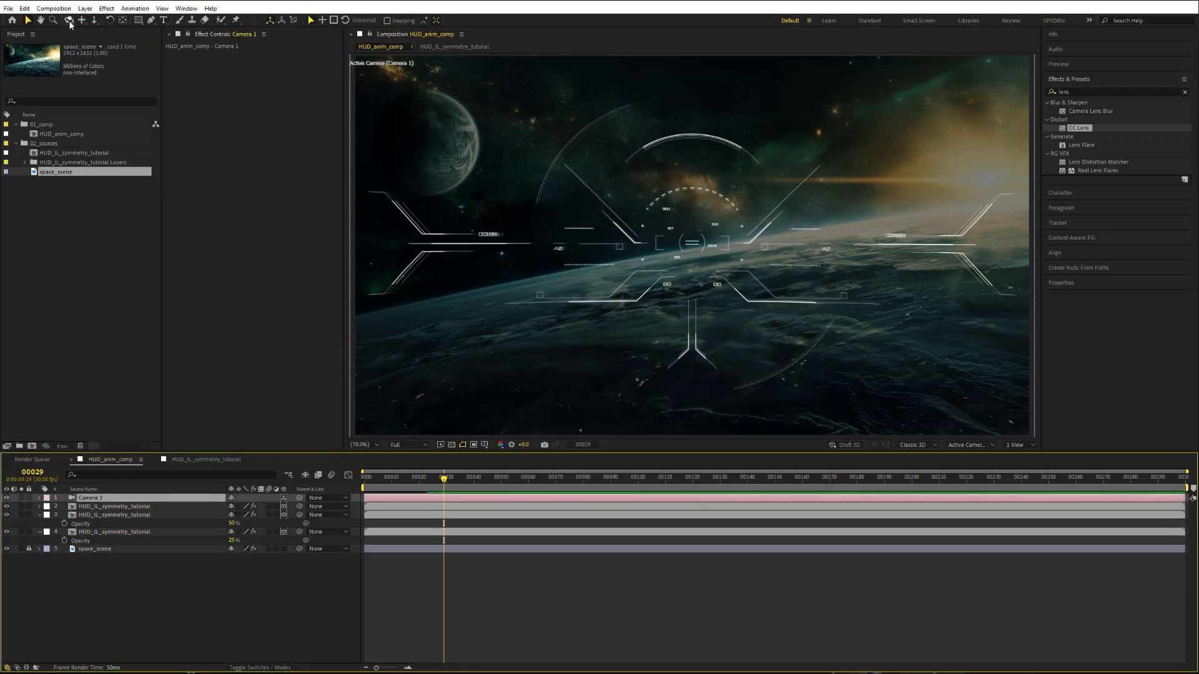
left_click_drag(695, 249, 718, 272)
key("ctrl+z")
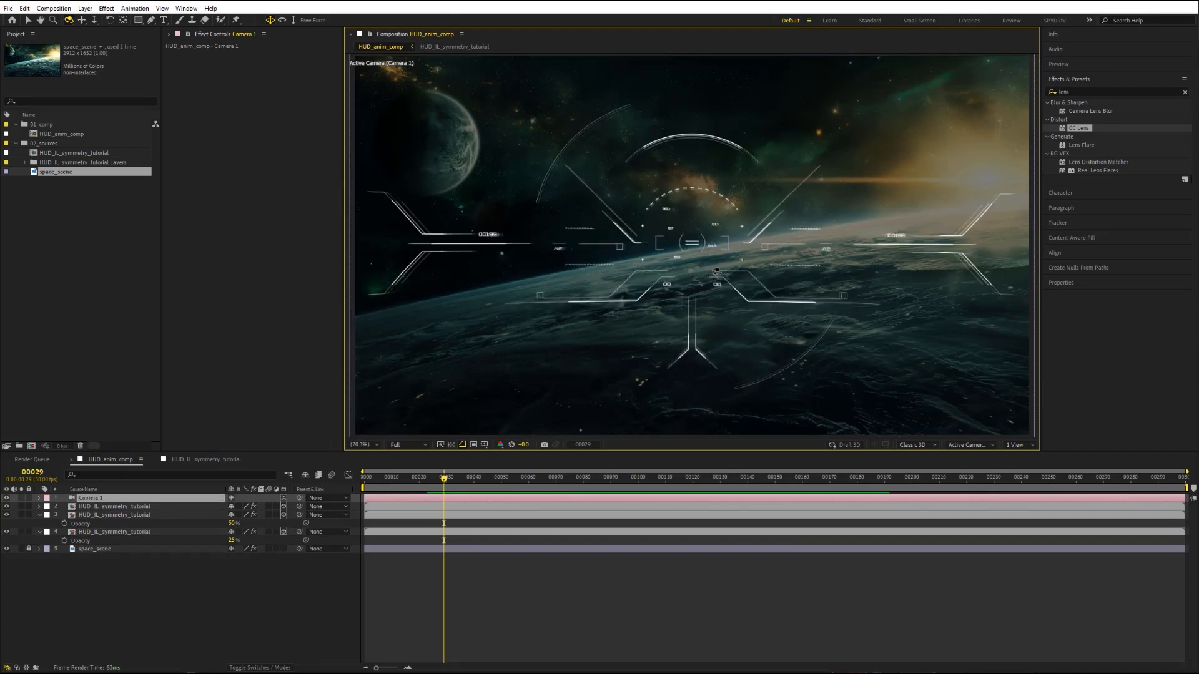
Step: Hide and lock the camera layer, and collapse the expanded Opacity properties of the HUD layers
left_click(235, 584)
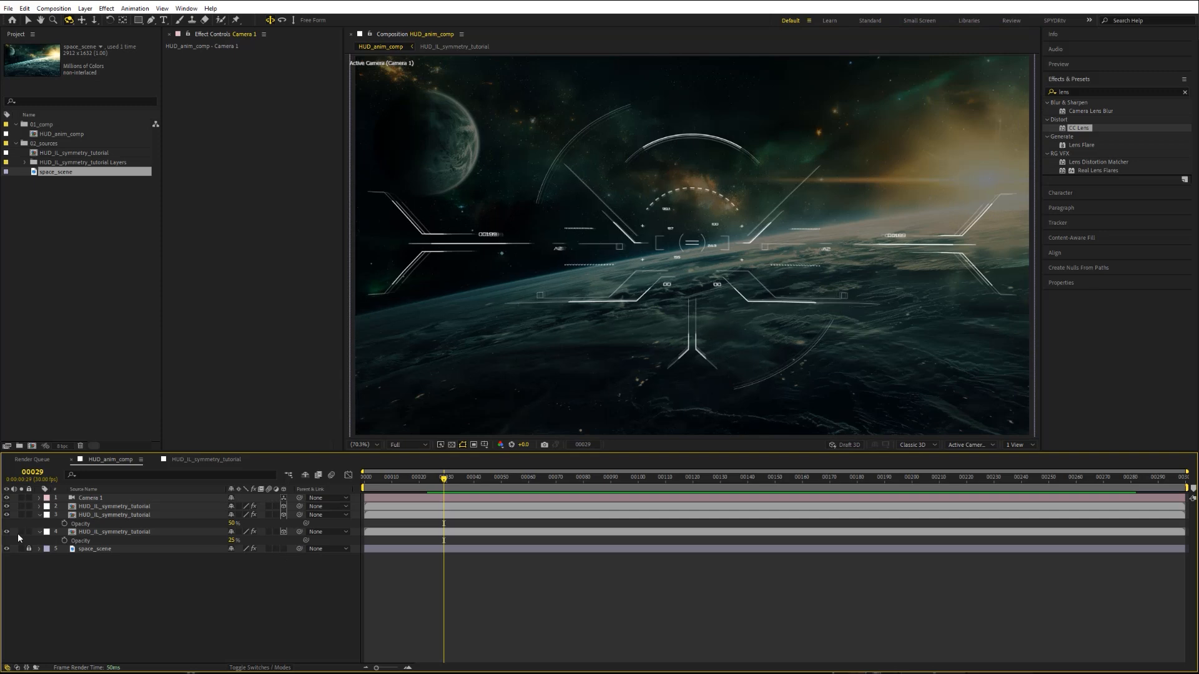
left_click(6, 497)
left_click(29, 498)
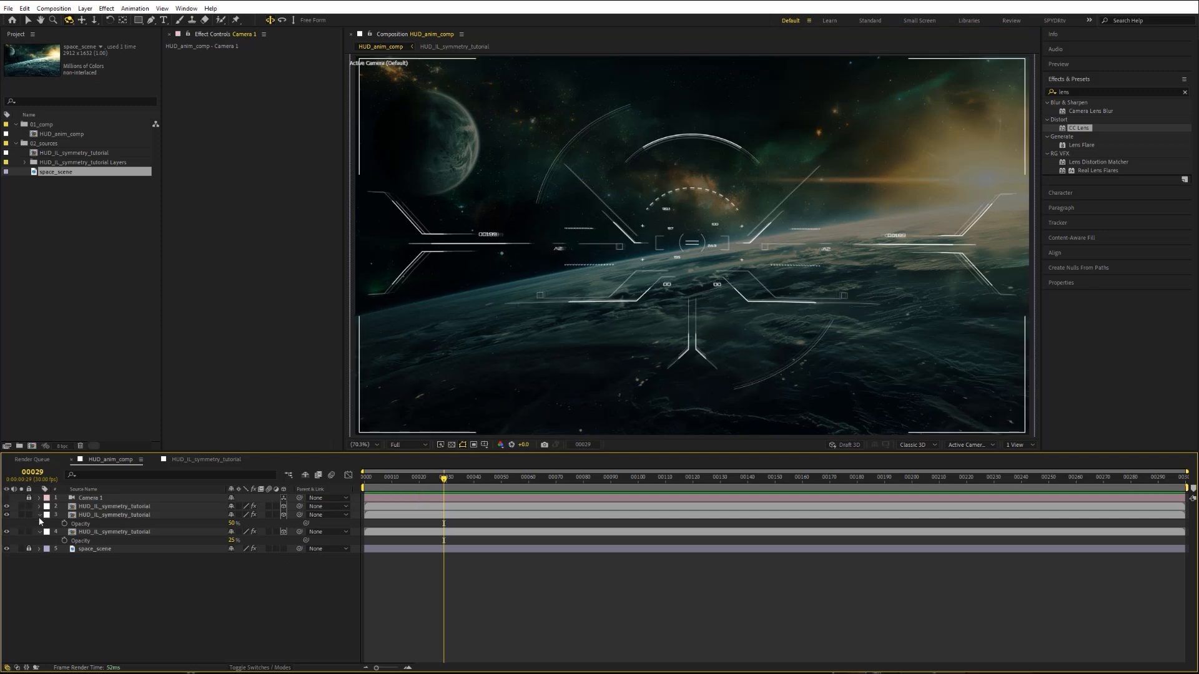
left_click(39, 515)
left_click(40, 523)
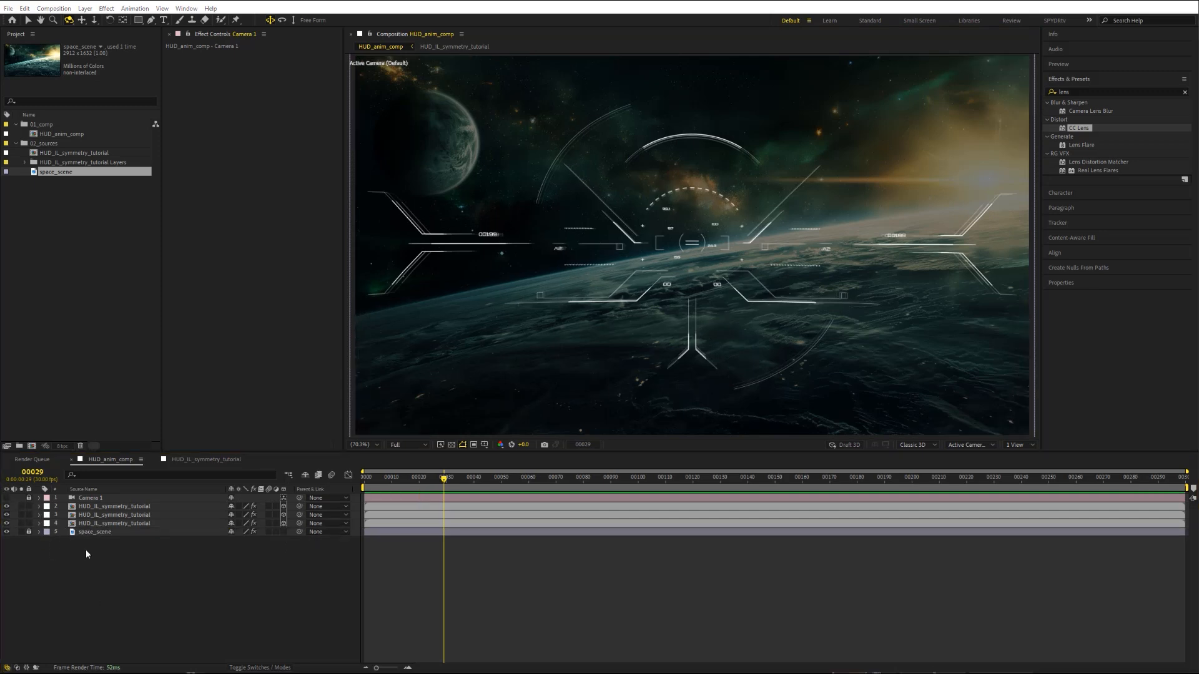
Step: Create a full-frame rectangle shape layer as an adjustment layer directly beneath the top HUD layer
double_click(138, 19)
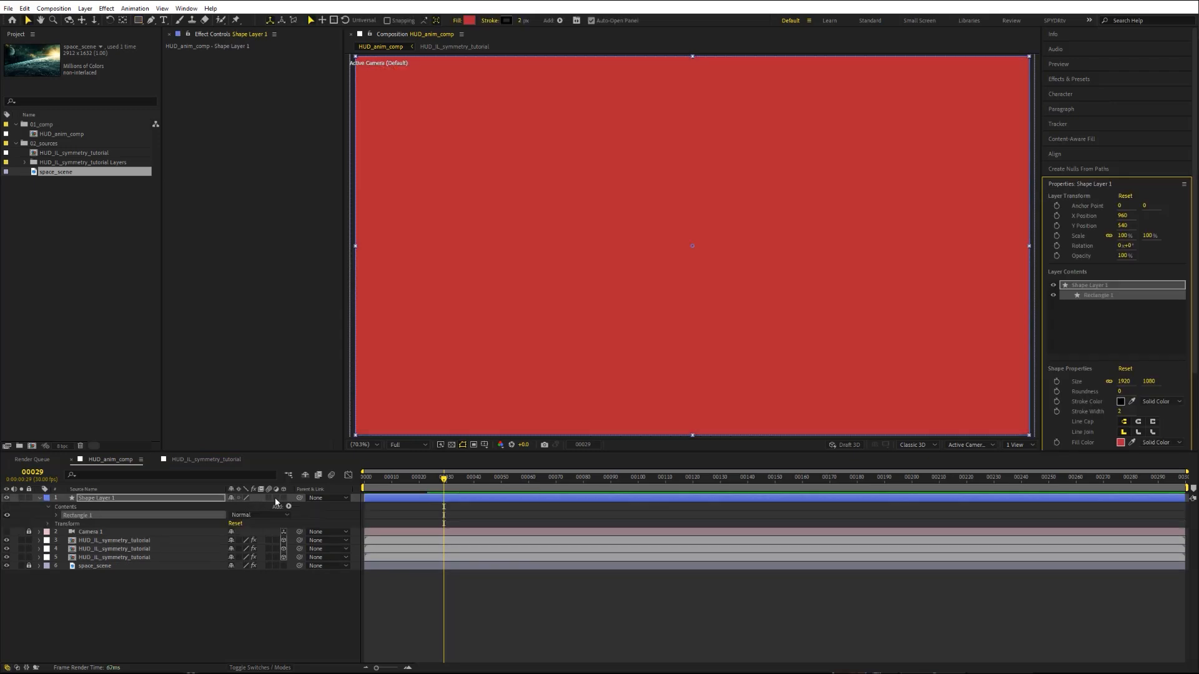
left_click(276, 498)
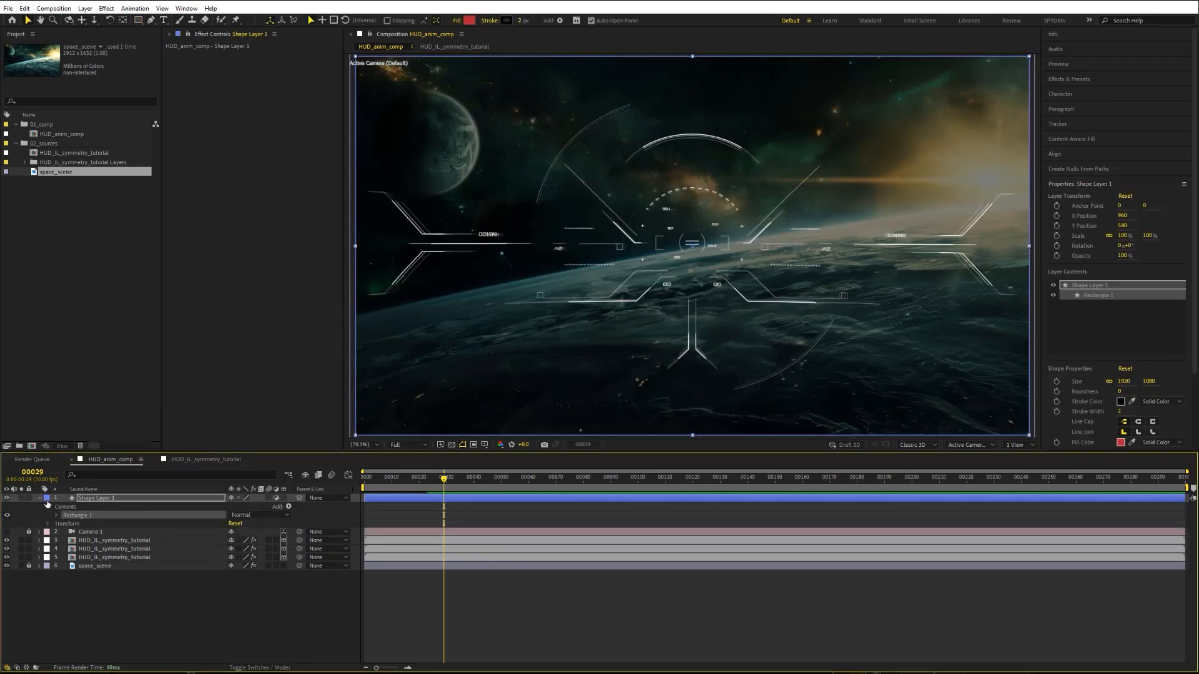
left_click(46, 503)
left_click(81, 524)
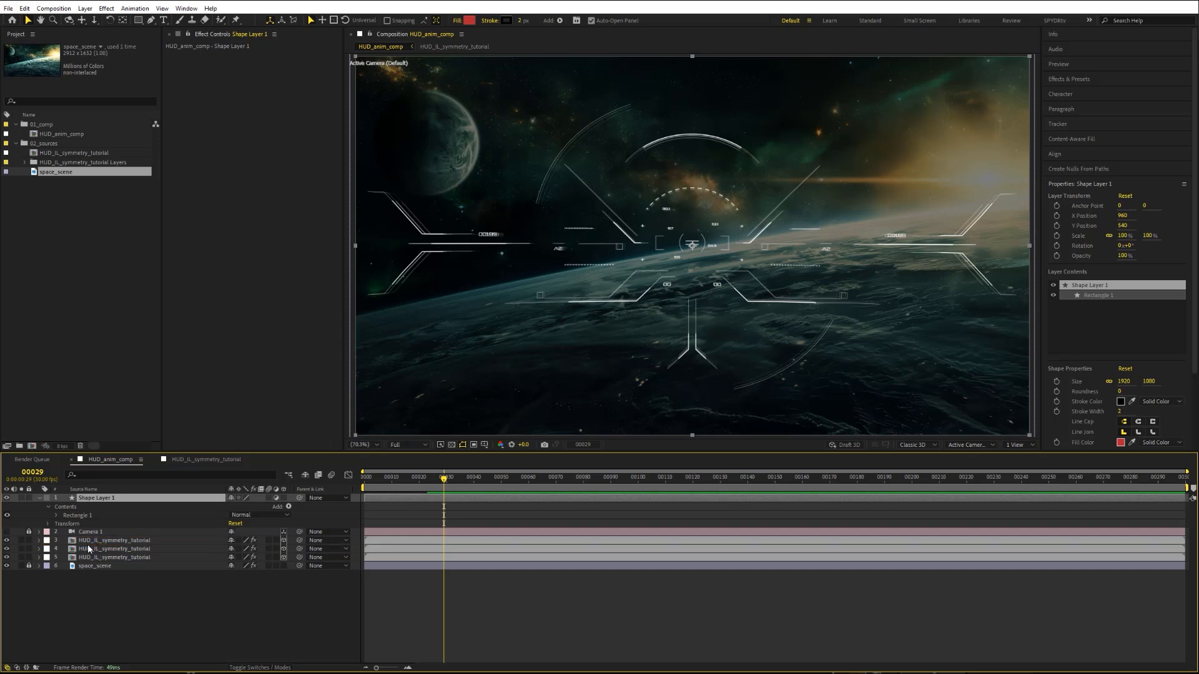
left_click_drag(88, 545, 93, 542)
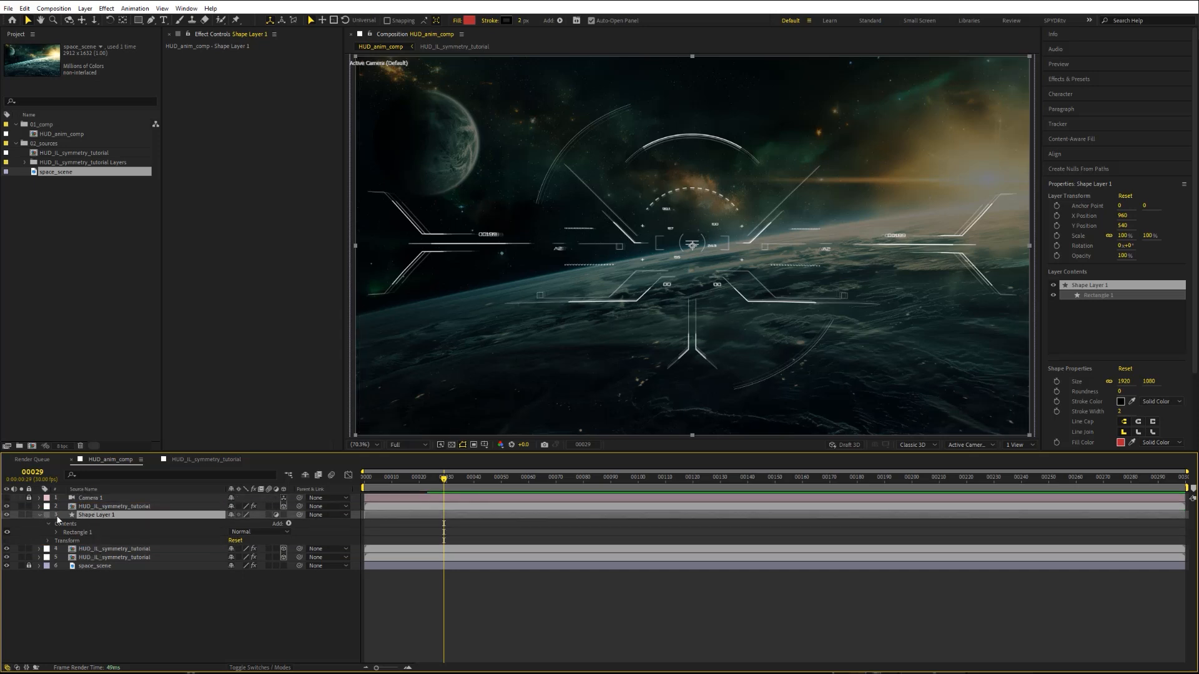
Step: Collapse the shape adjustment layer and rename it focus
left_click(39, 515)
key("Return")
type("fo")
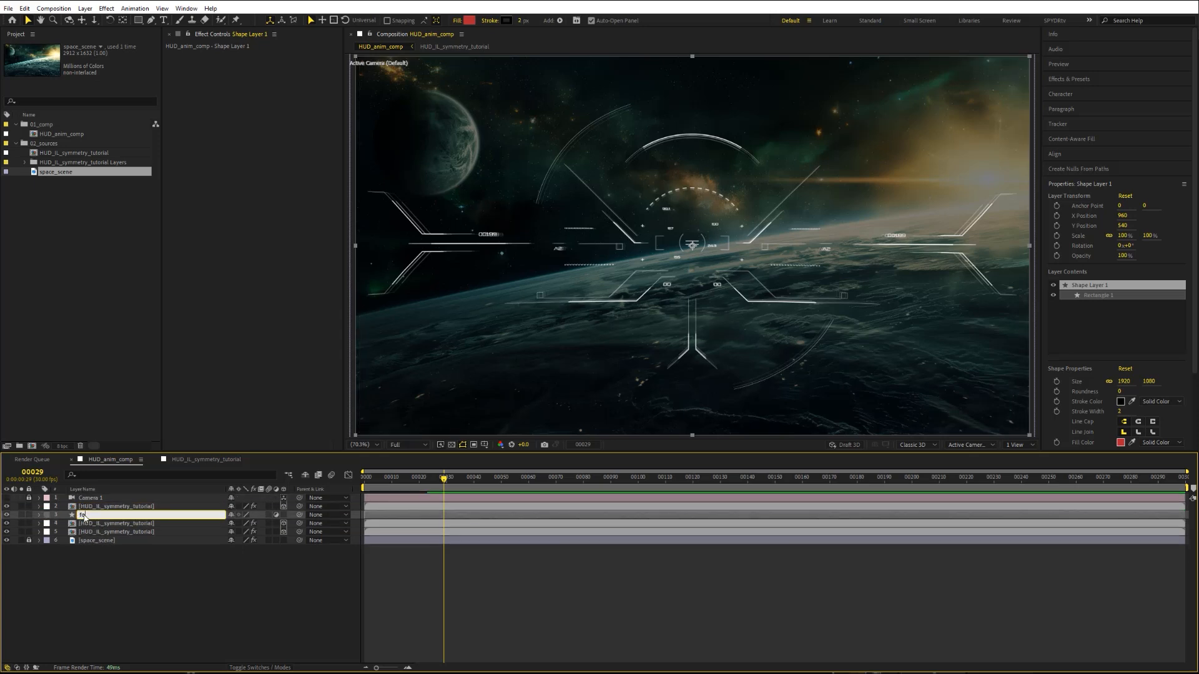
type("cus")
key("Return")
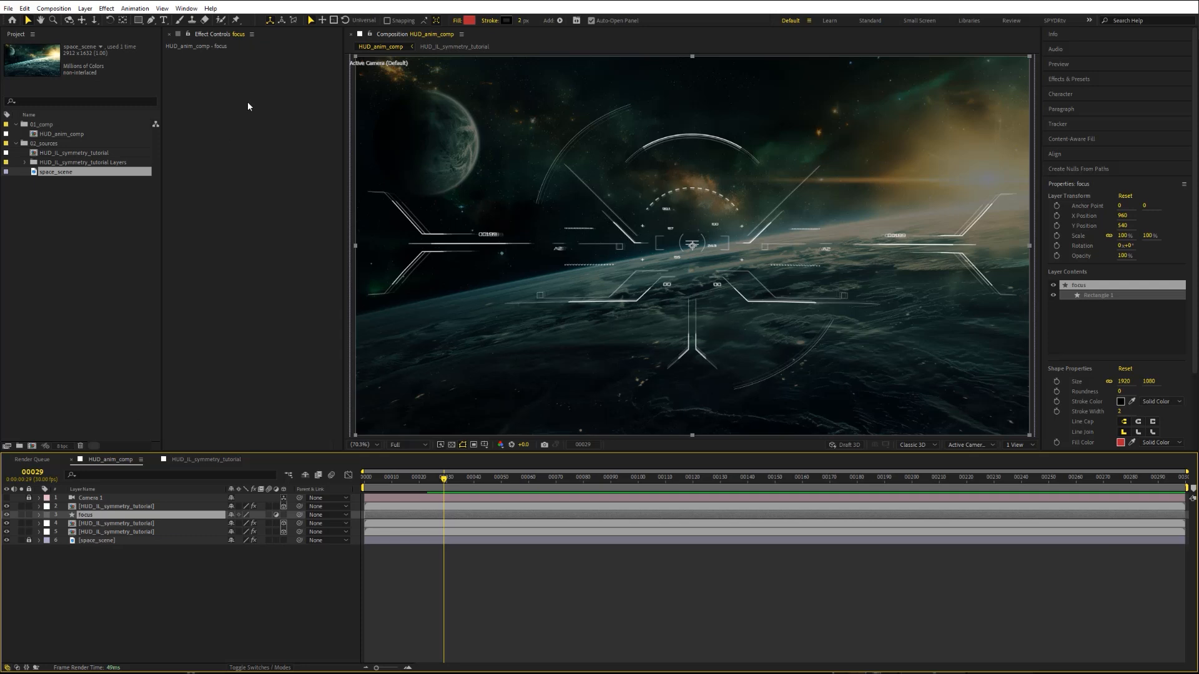
Step: Apply Camera Lens Blur to the focus layer with a Blur Radius of 3
left_click(106, 8)
mouse_move(139, 92)
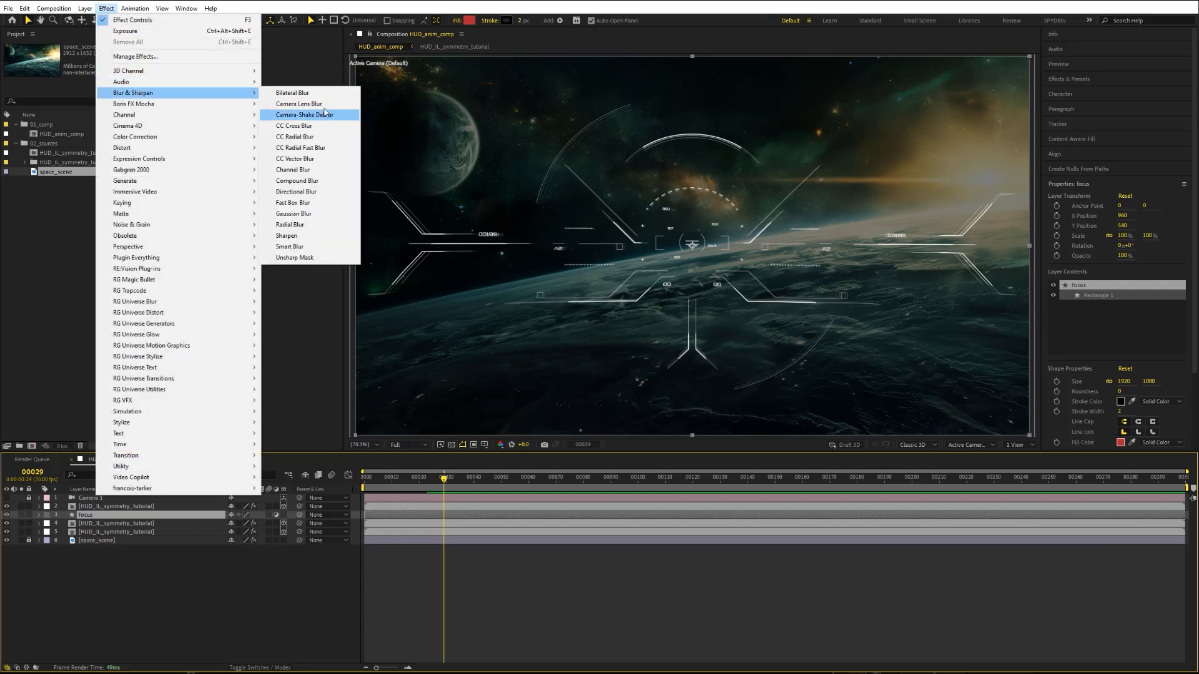
left_click(298, 104)
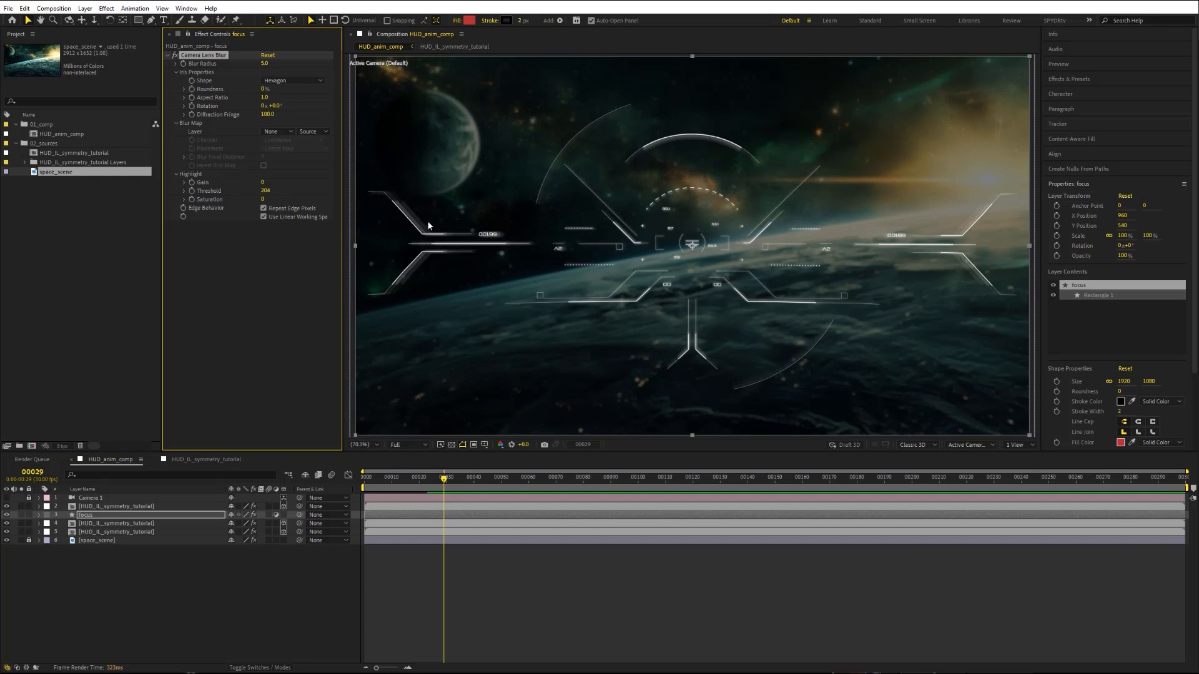
left_click(265, 63)
type("3")
key("Return")
Step: Set the blending mode of all three HUD_IL_symmetry_tutorial layers to Add and deselect them
left_click(187, 507)
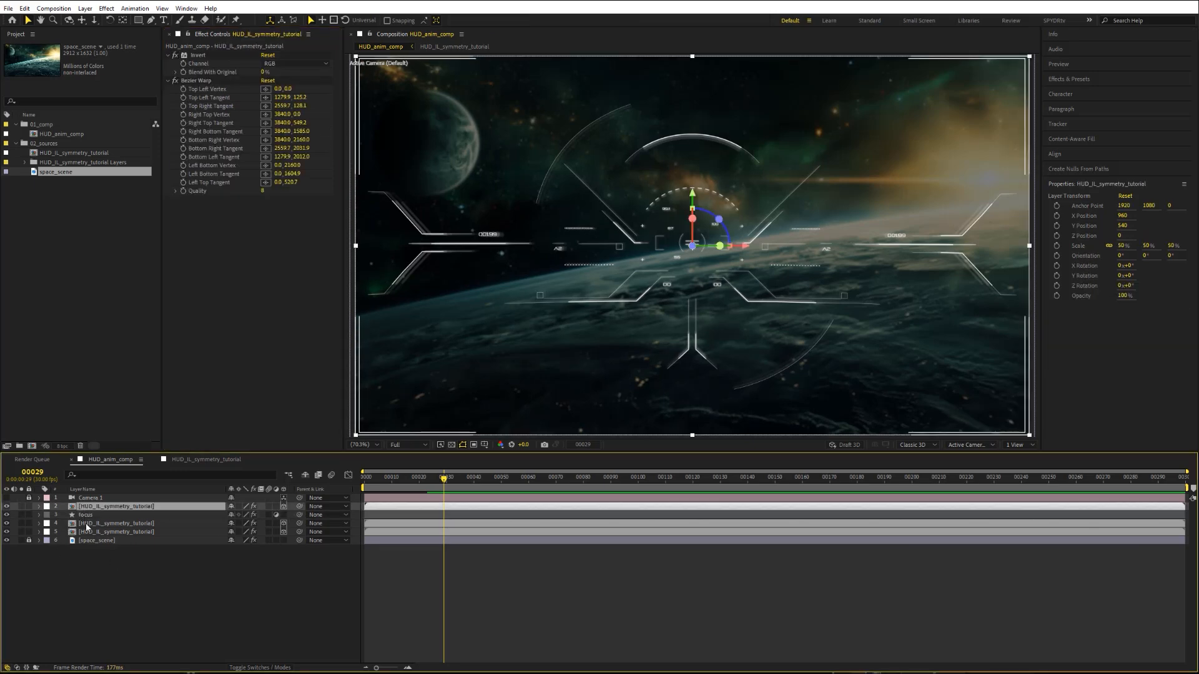
left_click(196, 524, "ctrl")
left_click(200, 532, "ctrl")
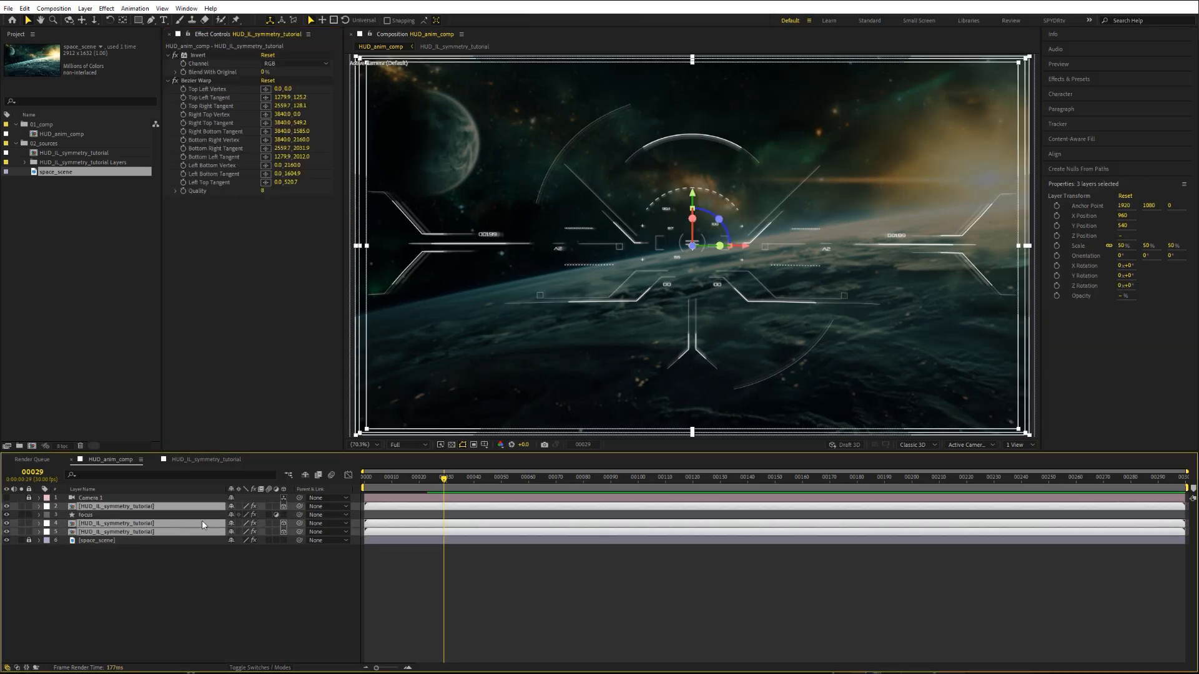
left_click(255, 667)
left_click(236, 506)
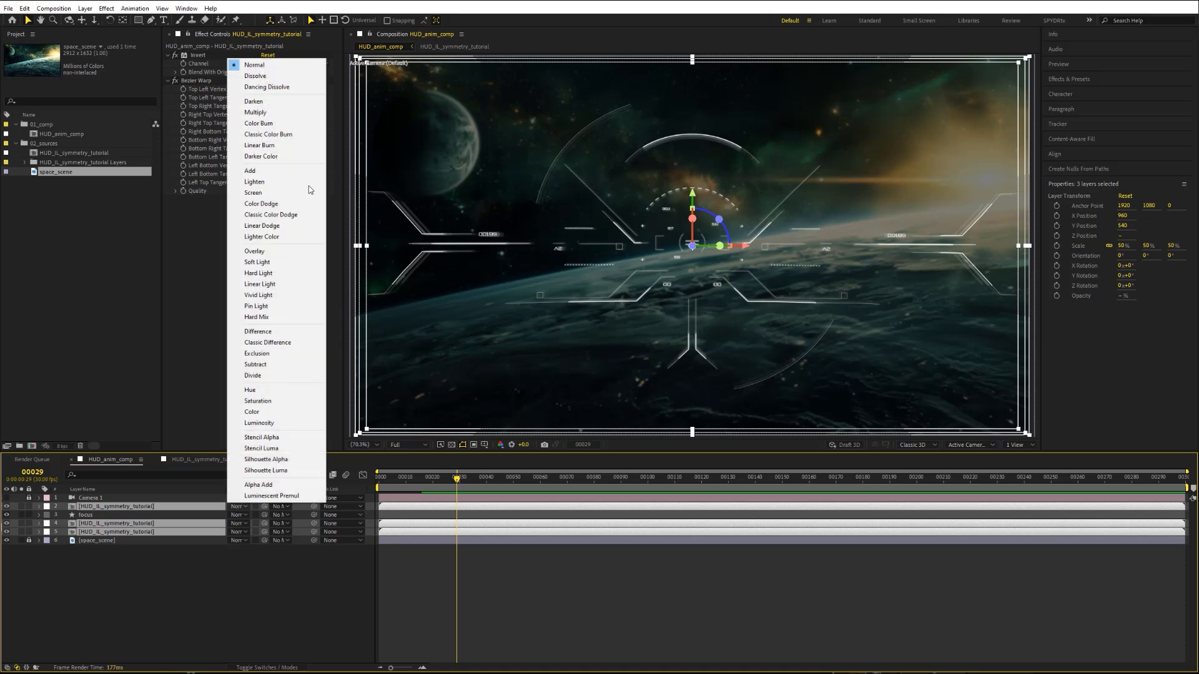
left_click(287, 170)
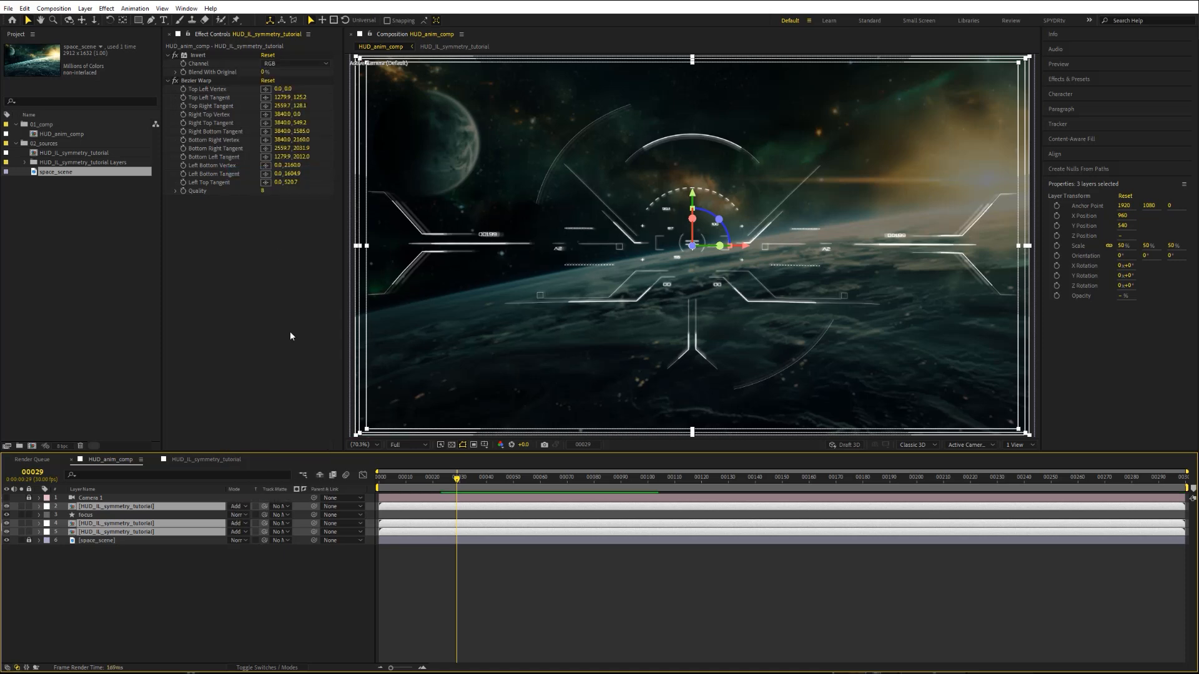
left_click(269, 574)
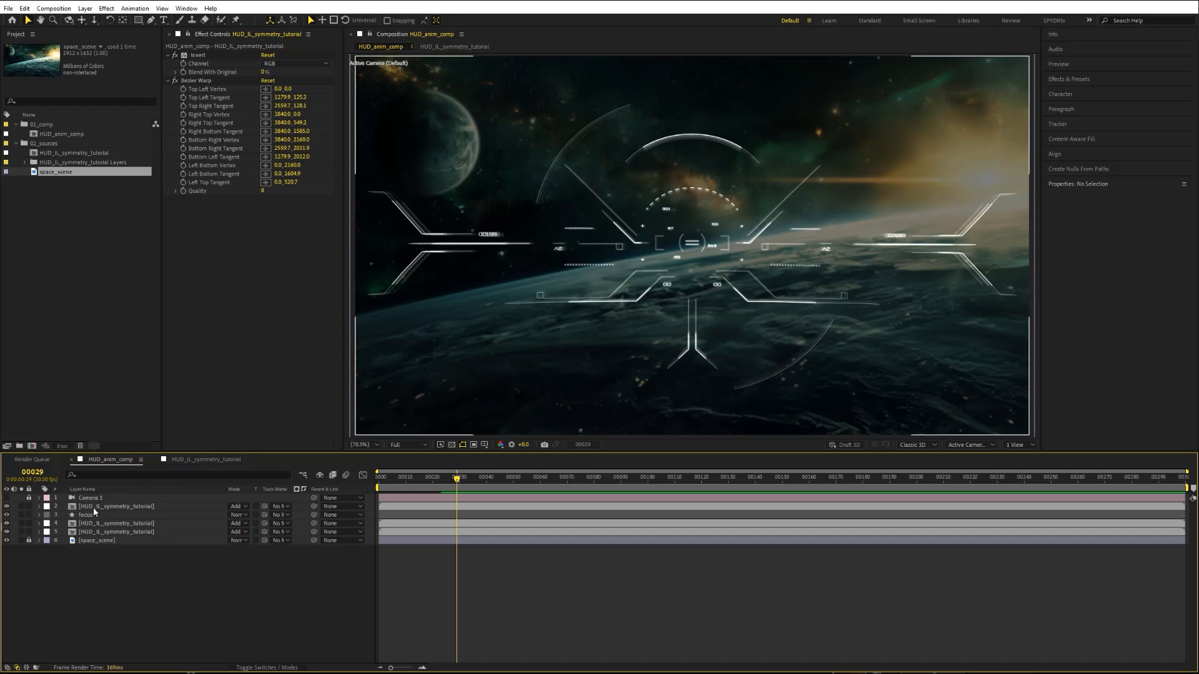
Step: Apply a Tint effect to the top HUD layer, mapping white to the warm yellow-orange FFD78B
left_click(125, 507)
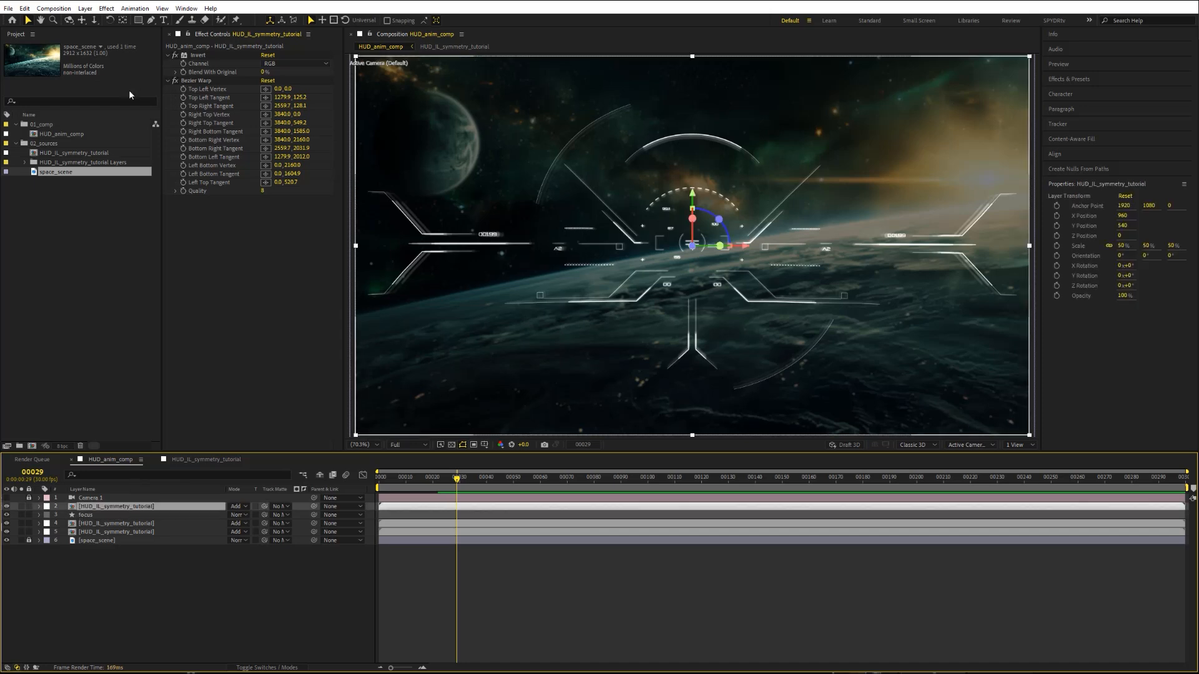
left_click(106, 8)
mouse_move(150, 137)
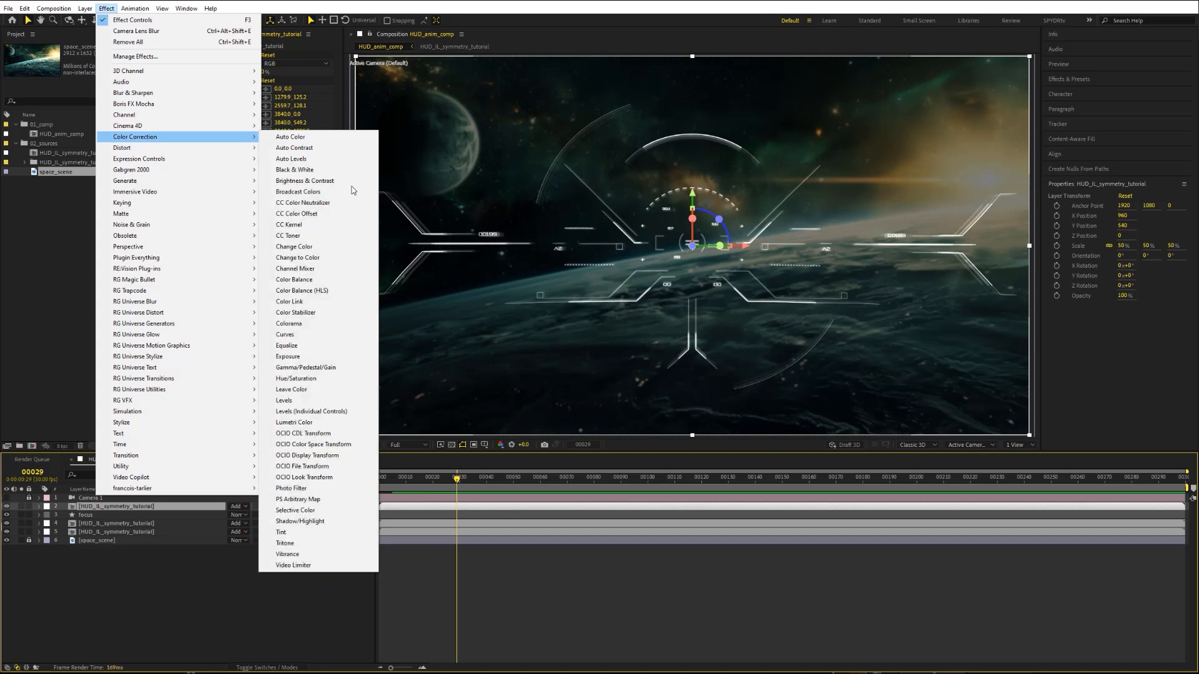
left_click(281, 532)
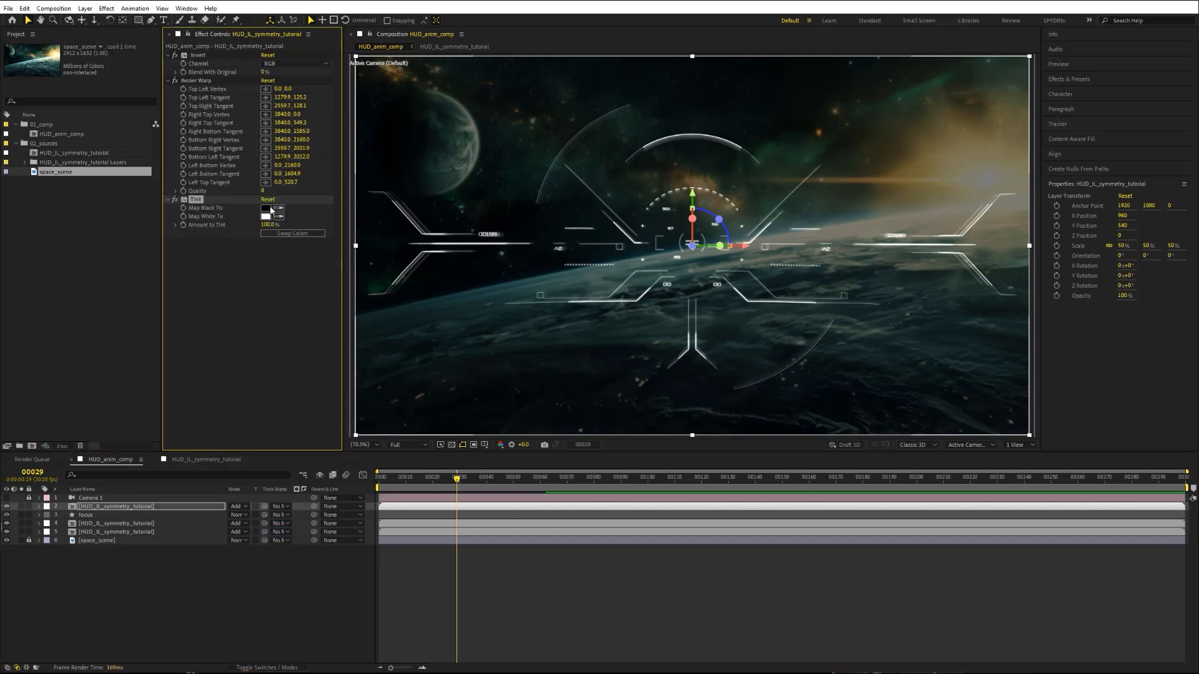
left_click(266, 216)
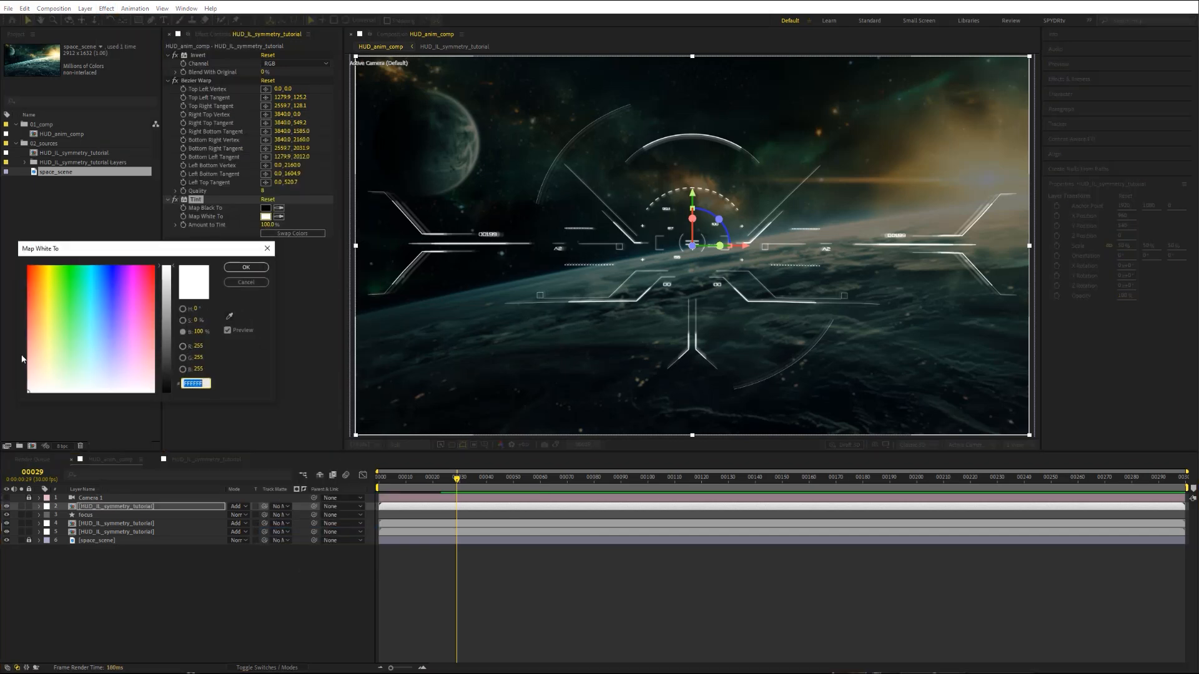
left_click(41, 334)
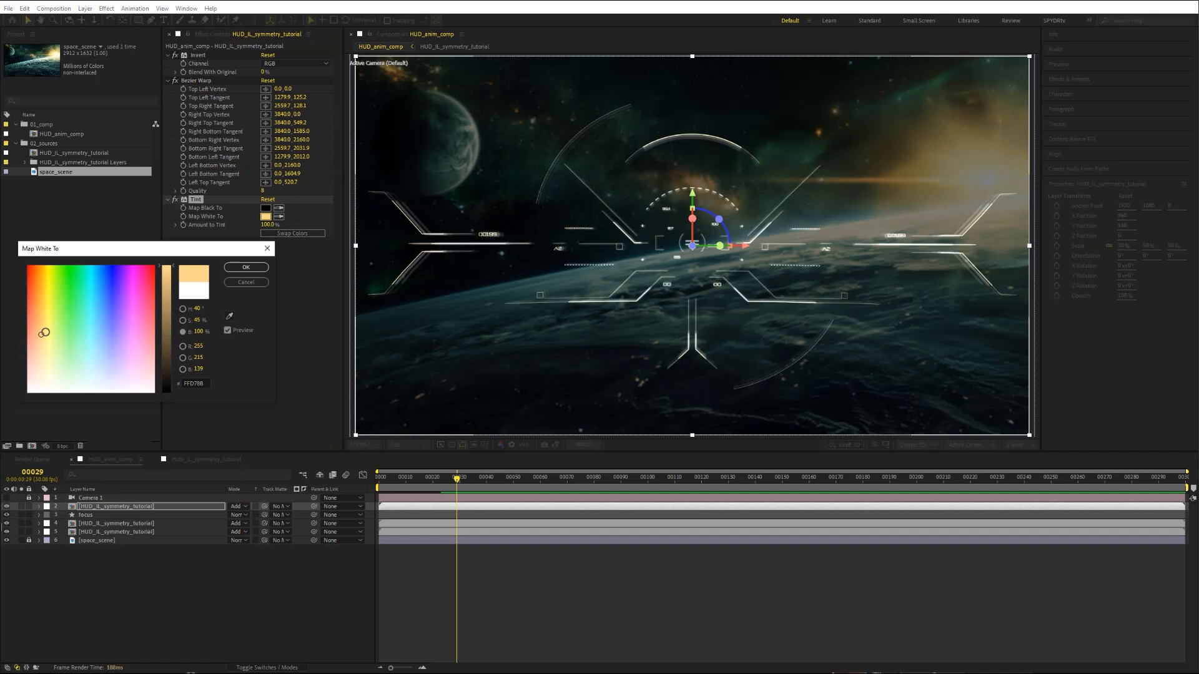
left_click(246, 268)
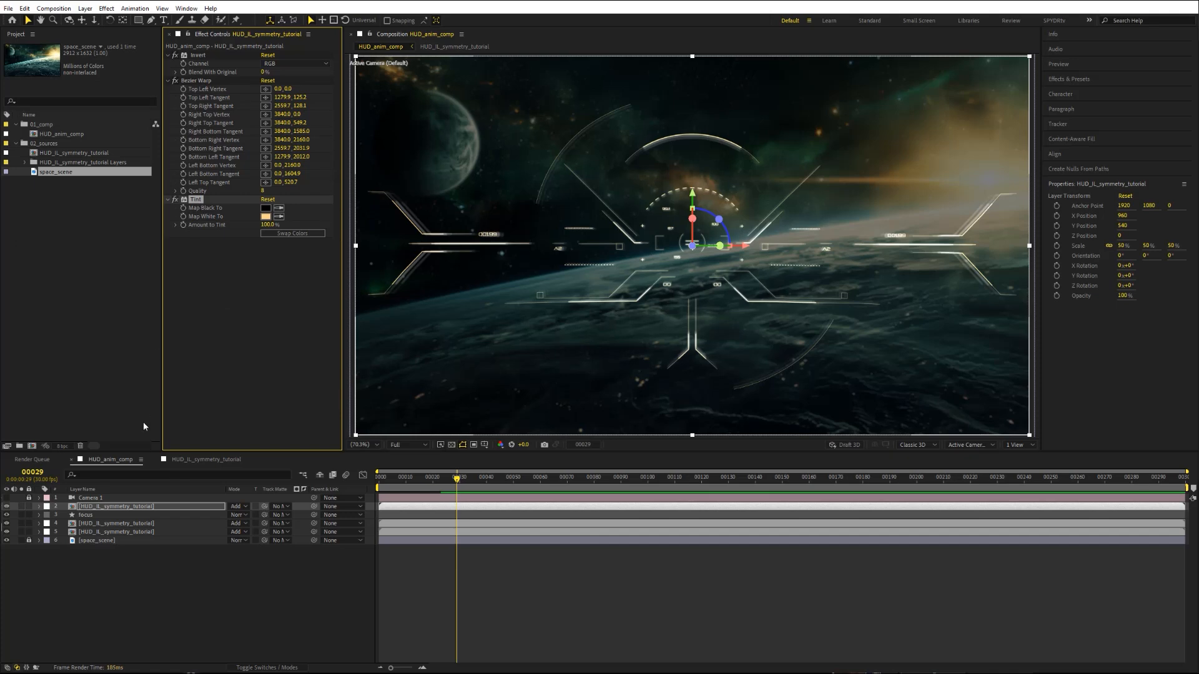
Step: Copy the Tint effect from the top HUD layer to the middle and lowest HUD layers
left_click(97, 522)
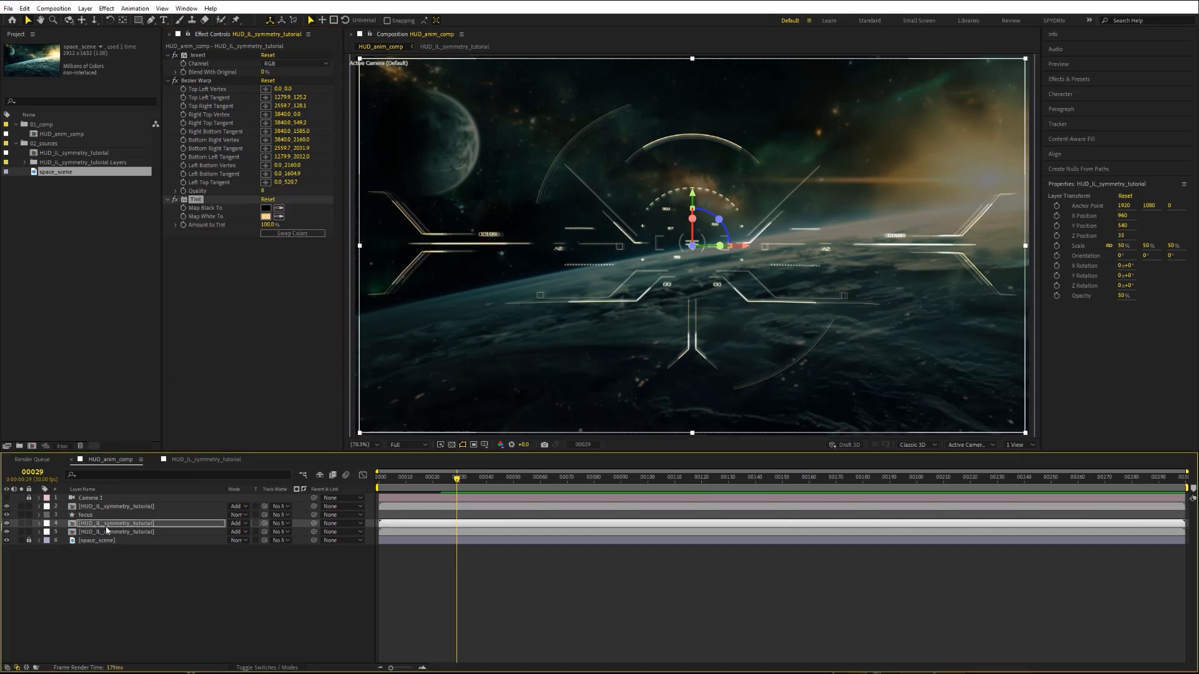
left_click(110, 530)
left_click(126, 578)
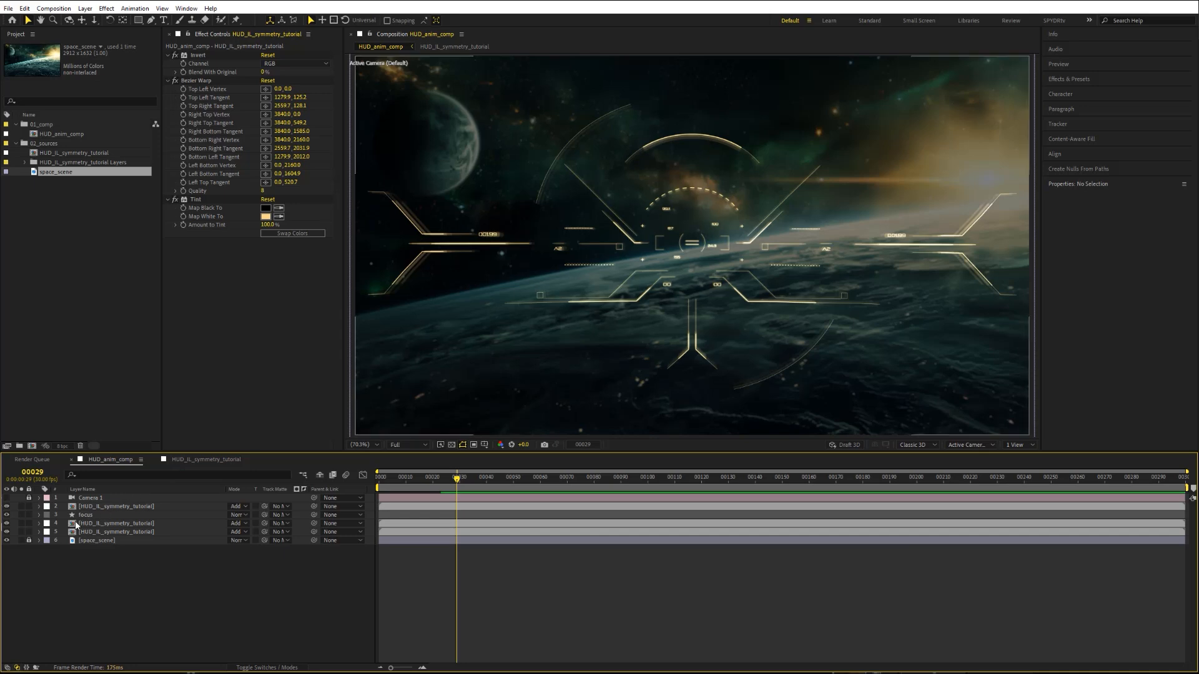
Step: Apply Glow to the top HUD layer with a Glow Radius of 35, and collapse the Tint and Glow settings
left_click(106, 8)
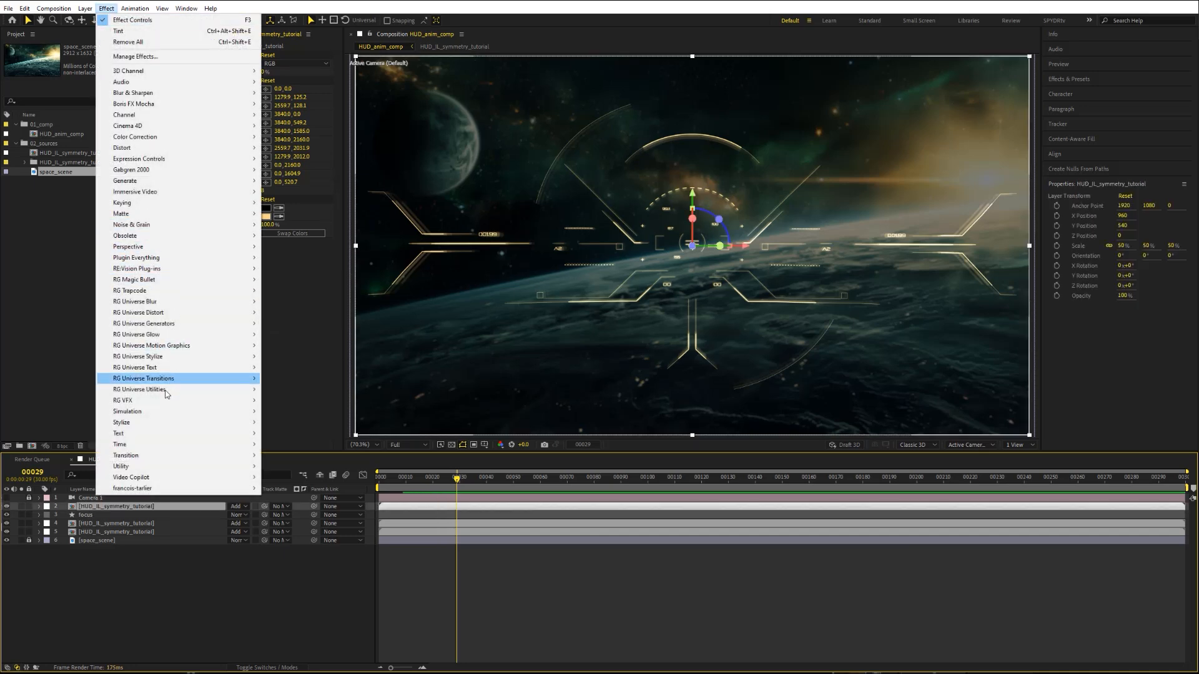
mouse_move(156, 422)
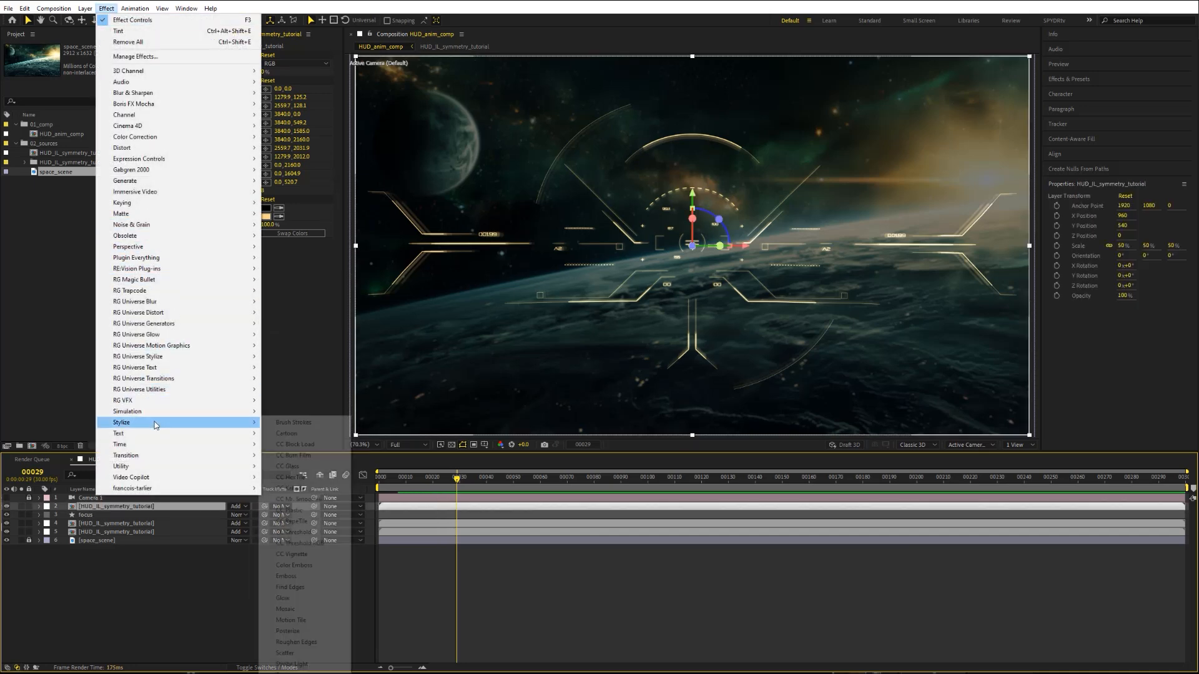
left_click(300, 598)
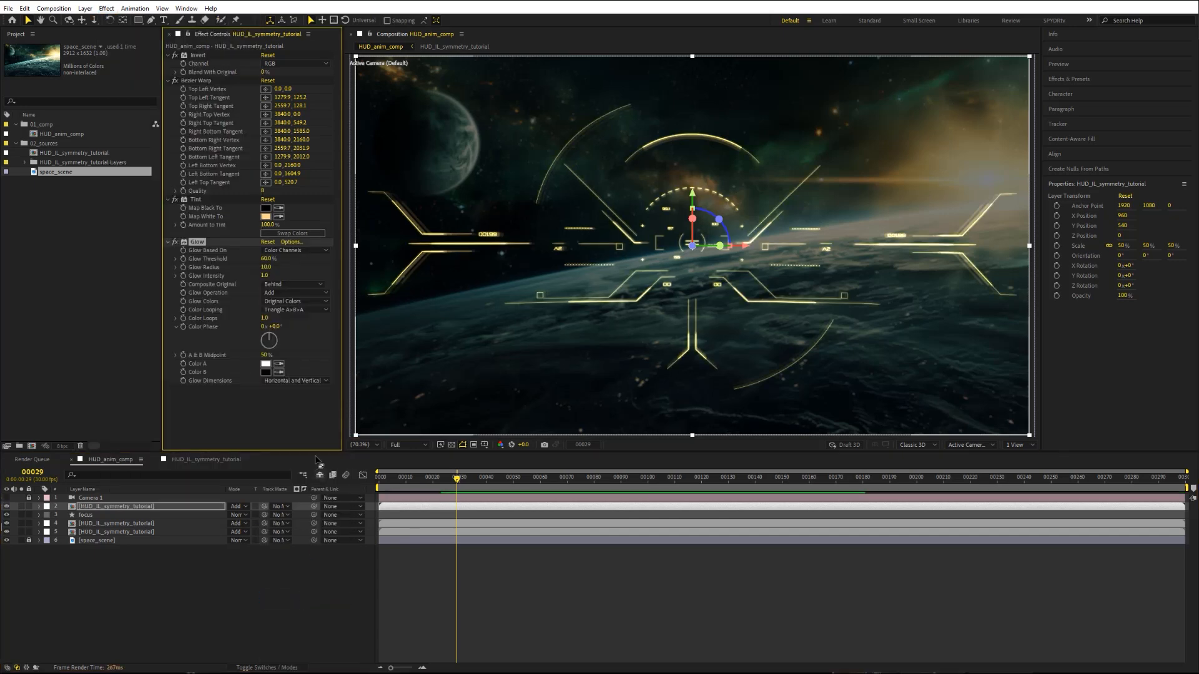
left_click(267, 268)
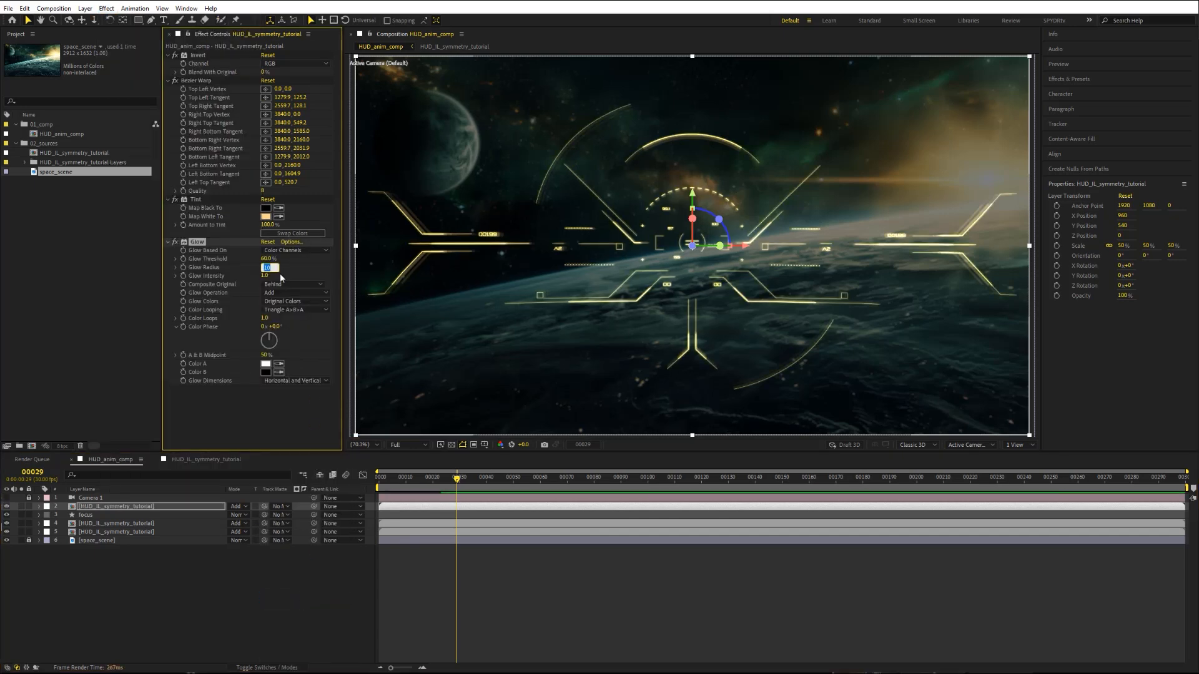
type("35")
key("Return")
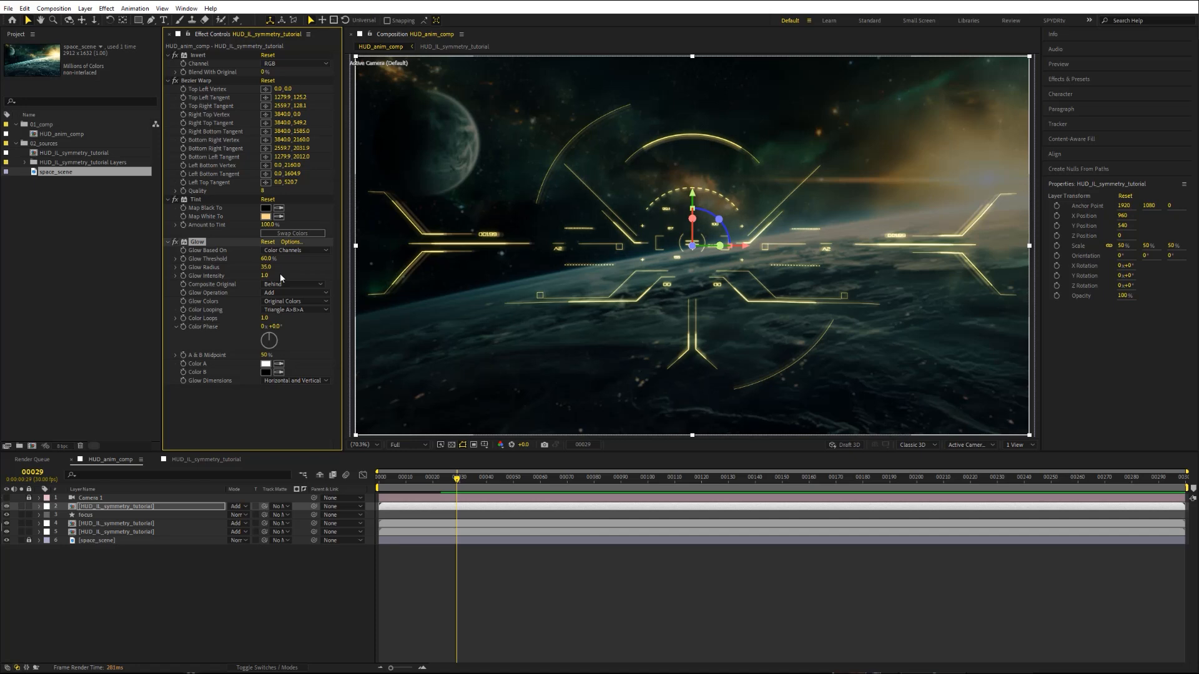
left_click(167, 241)
left_click(167, 199)
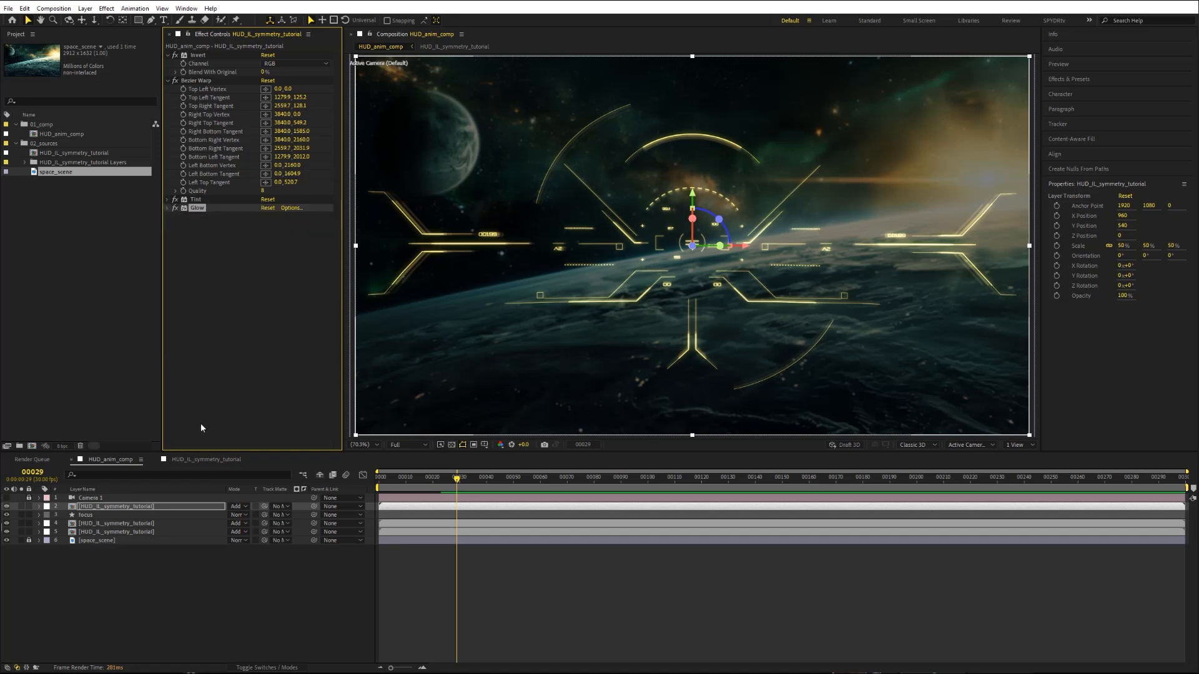
left_click(152, 507)
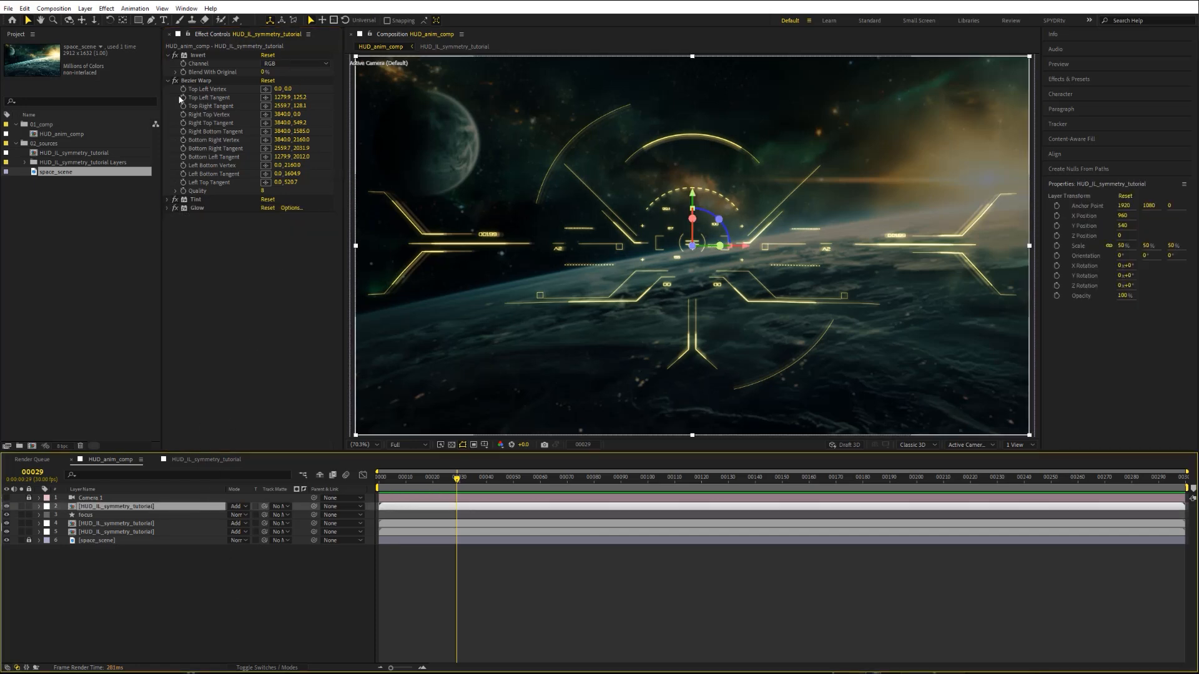
Step: Change the top HUD layer's Tint so that white maps to the light blue 7BBFFF
left_click(167, 200)
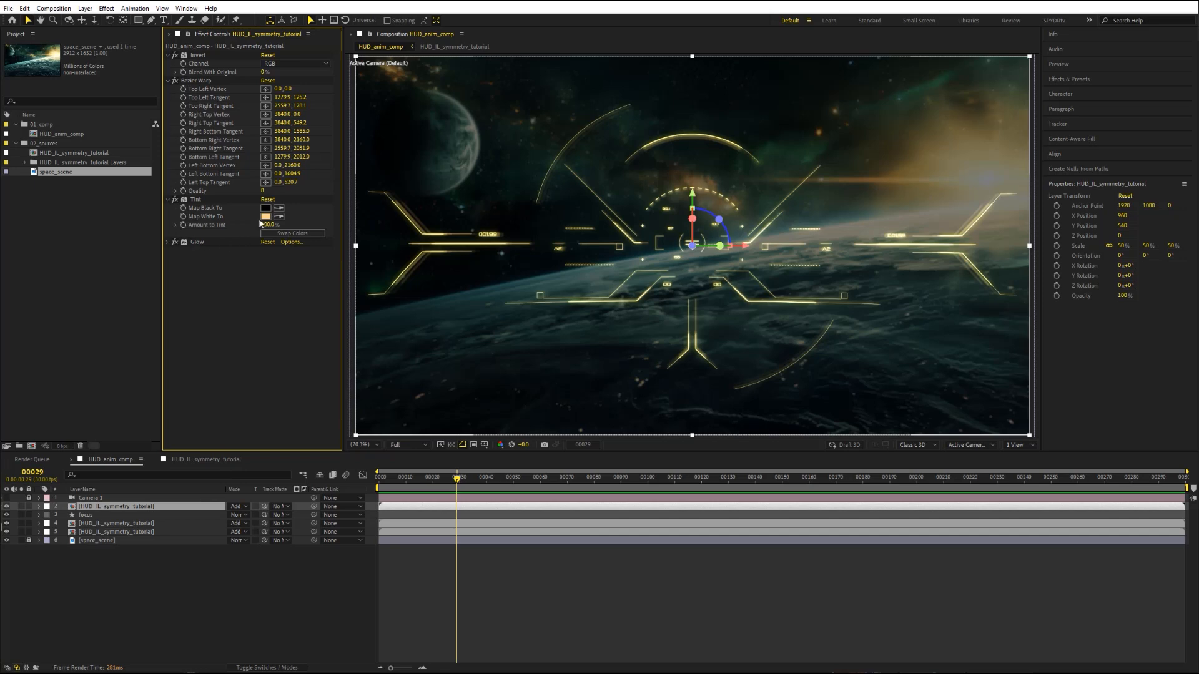
left_click(265, 216)
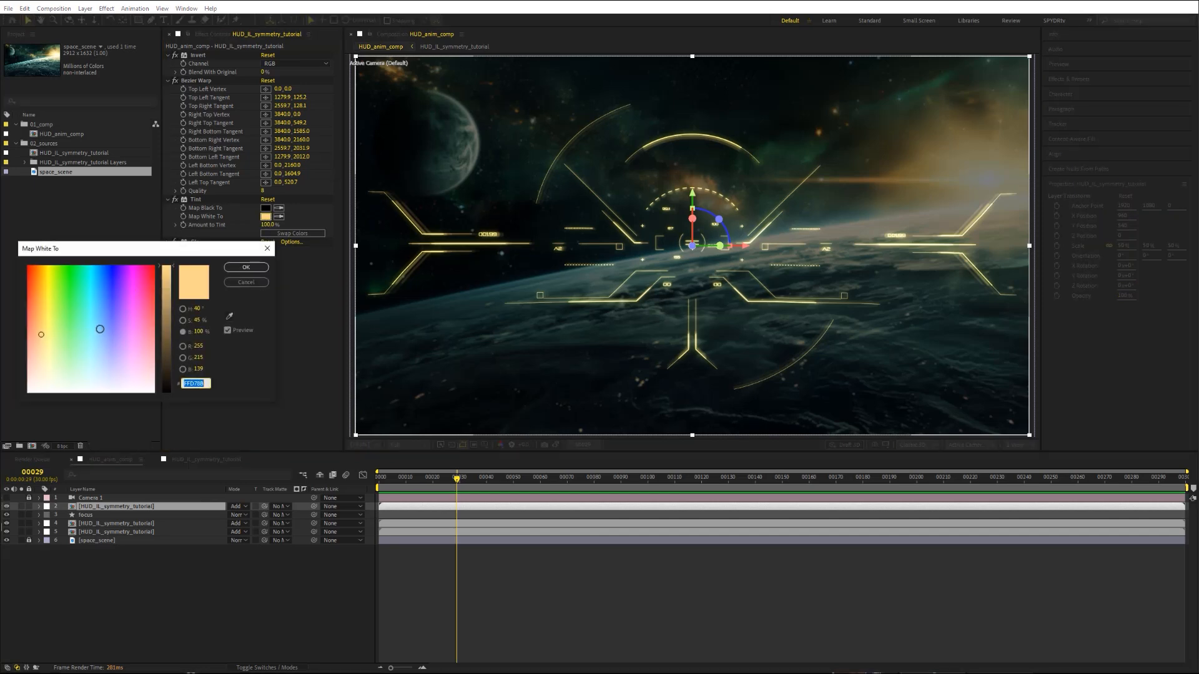
left_click(102, 326)
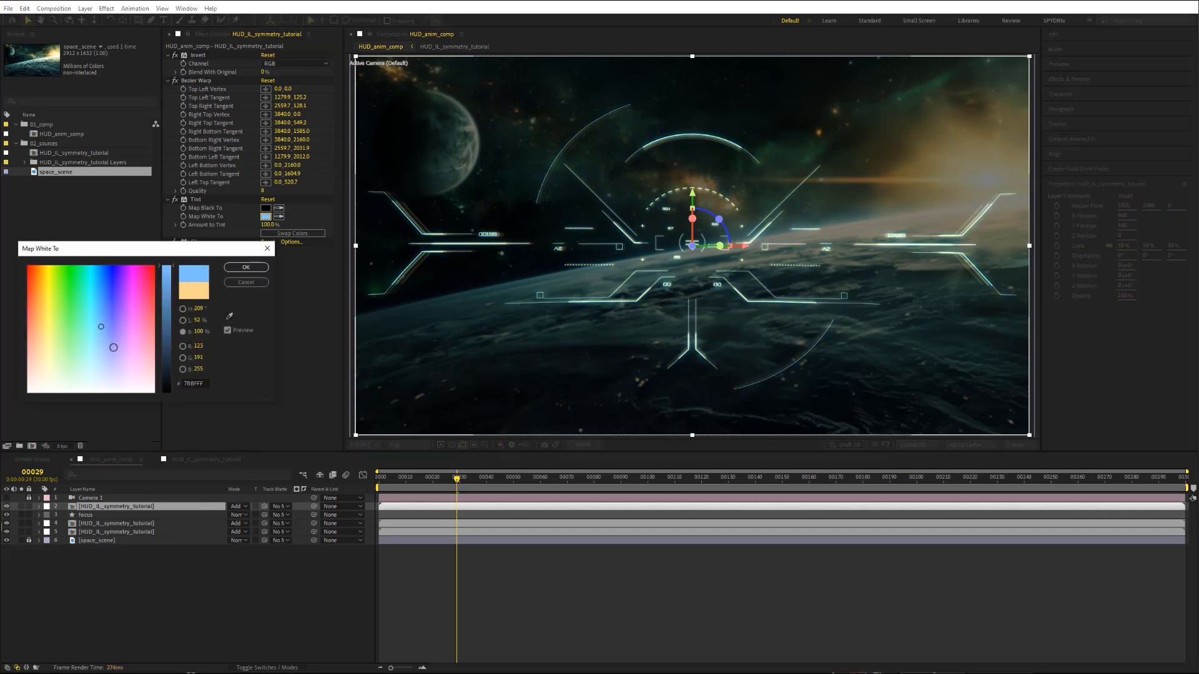
left_click(245, 268)
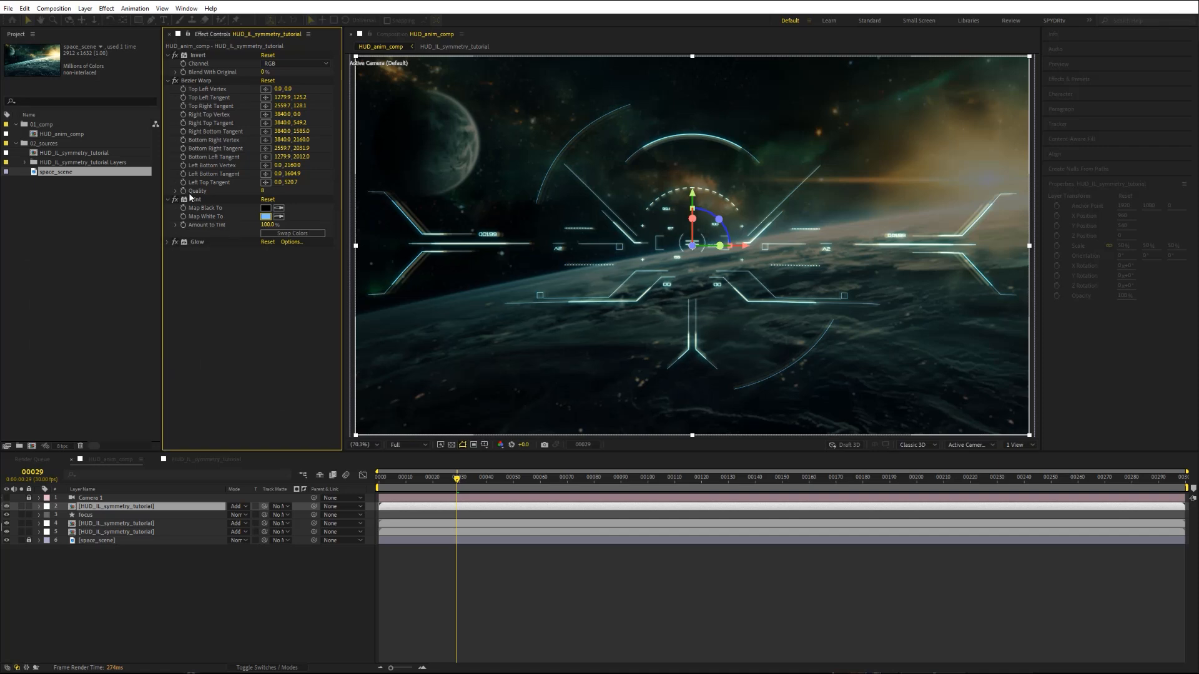
Step: Copy the blue Tint from the top HUD layer over the existing Tint on the middle and lowest HUD layers
left_click(195, 200)
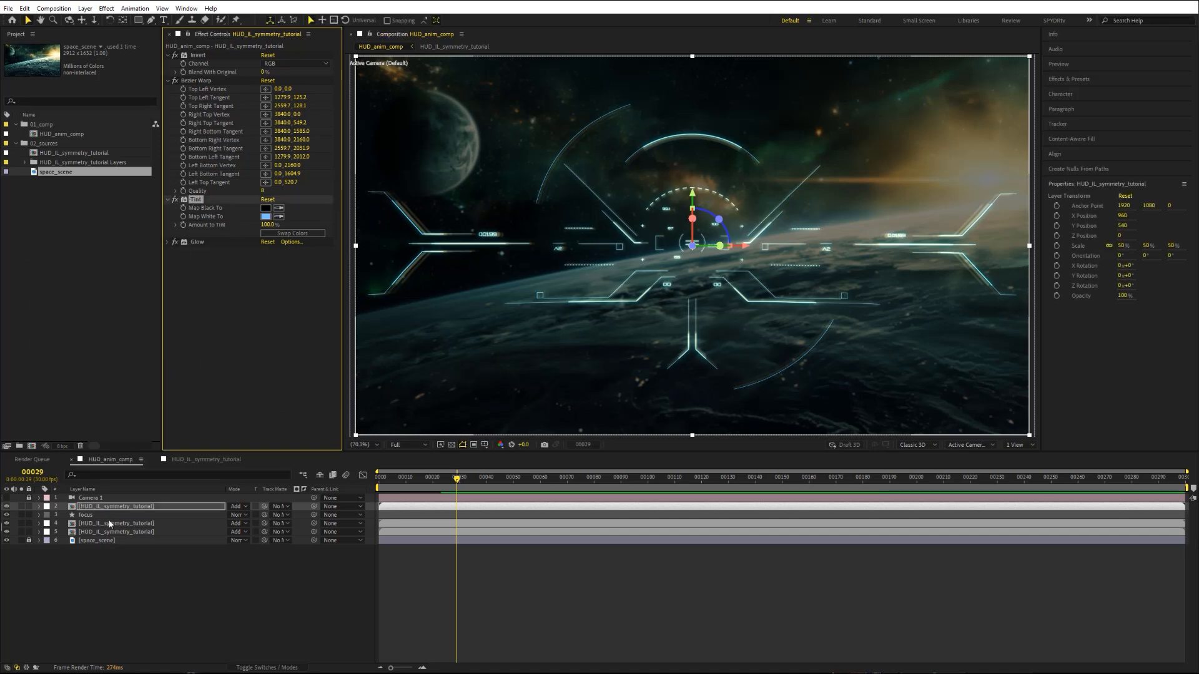
left_click(111, 523)
left_click(198, 200)
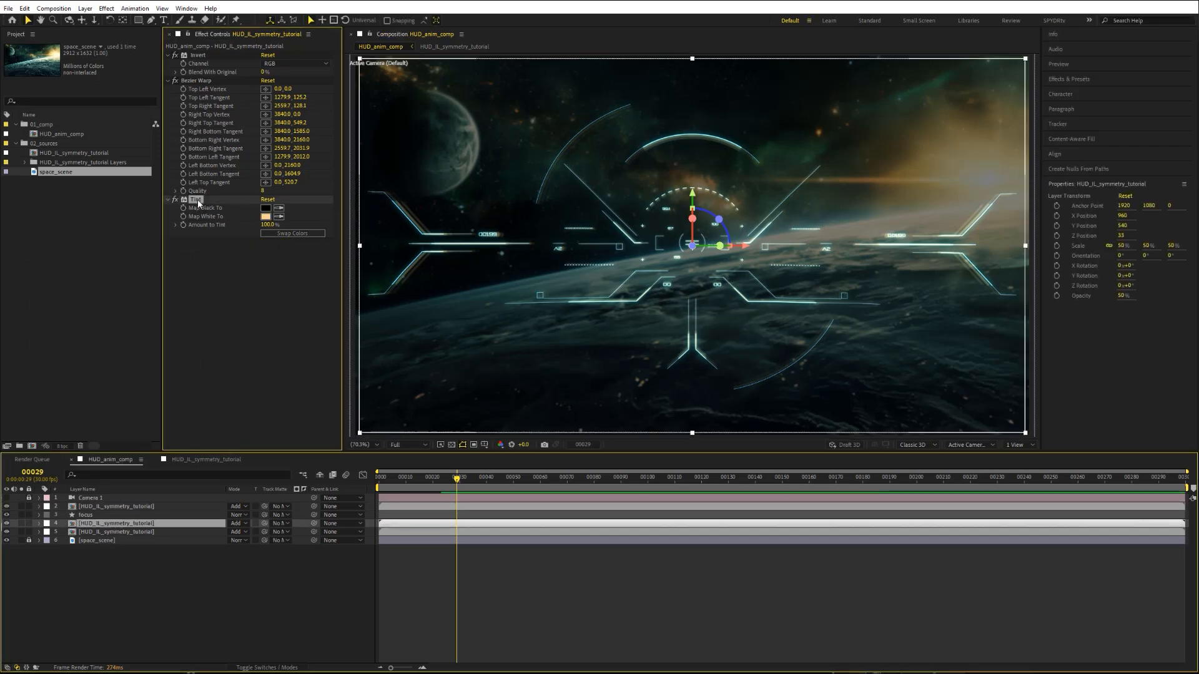
key("ctrl+v")
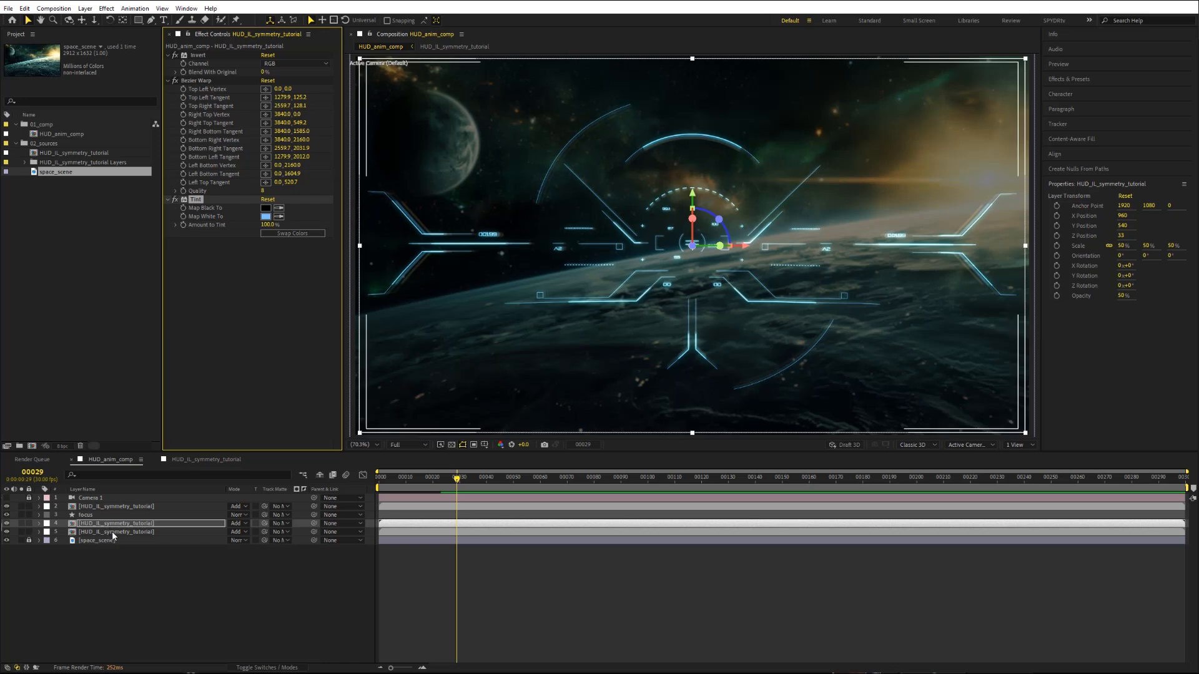
left_click(111, 532)
left_click(200, 200)
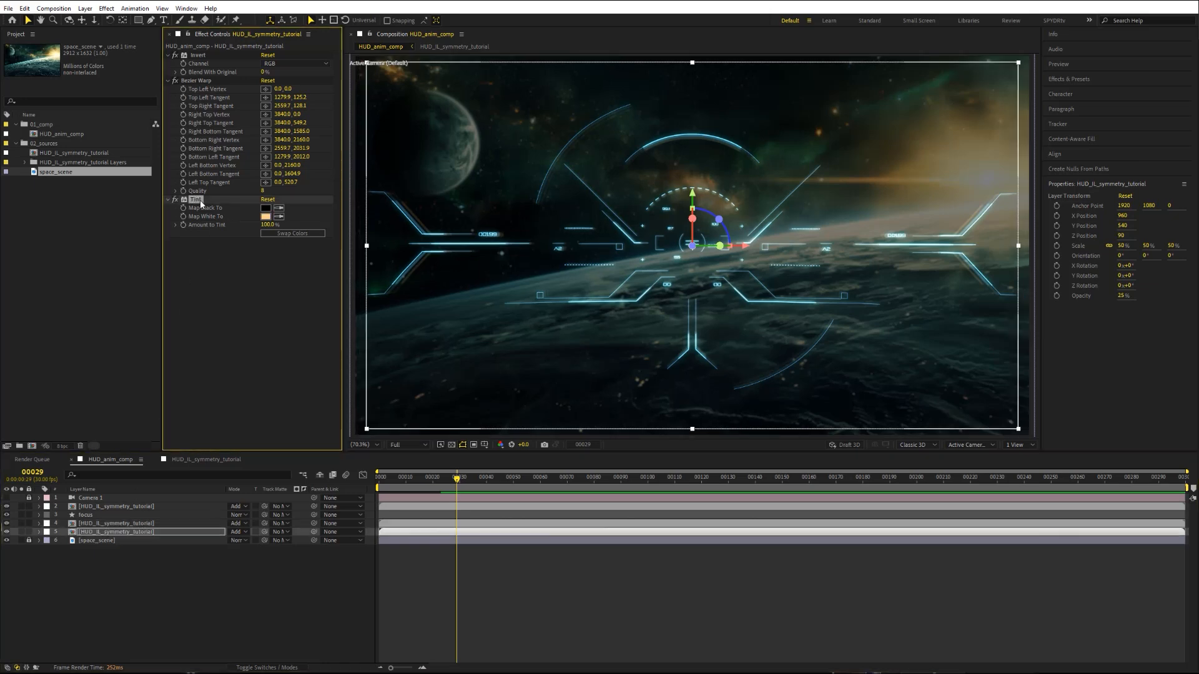
key("ctrl+v")
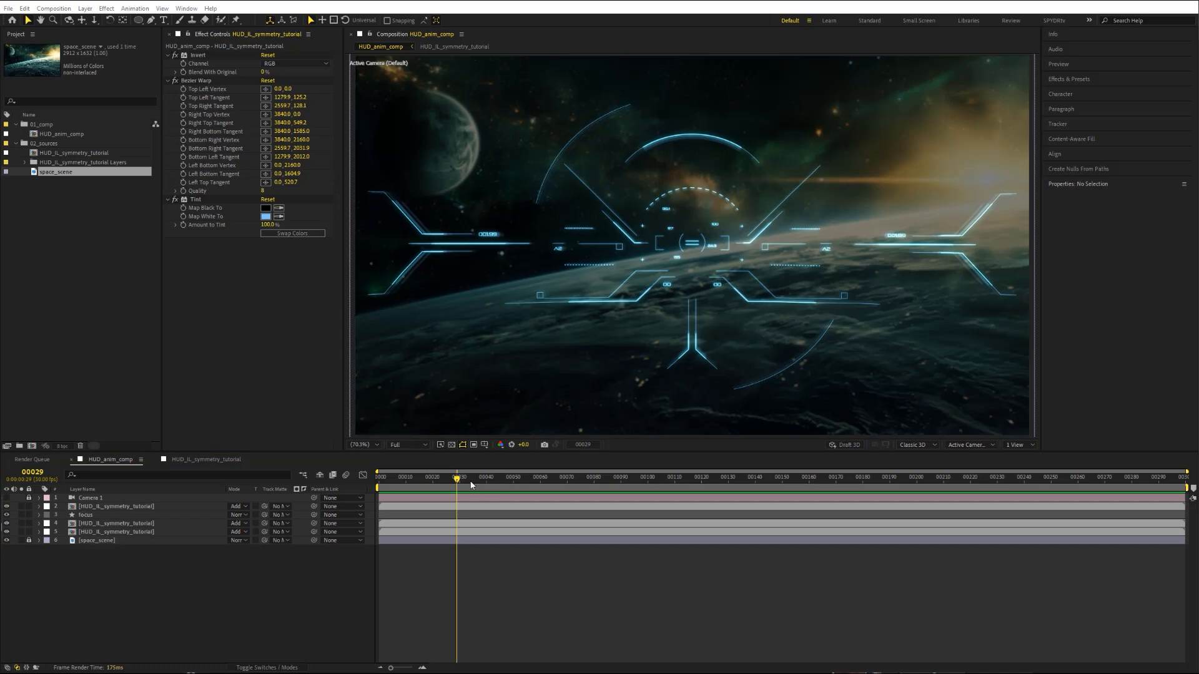
Step: Set the Glow Threshold of the top HUD layer to 80%, then collapse the Glow settings and deselect the layer
left_click_drag(381, 481, 452, 455)
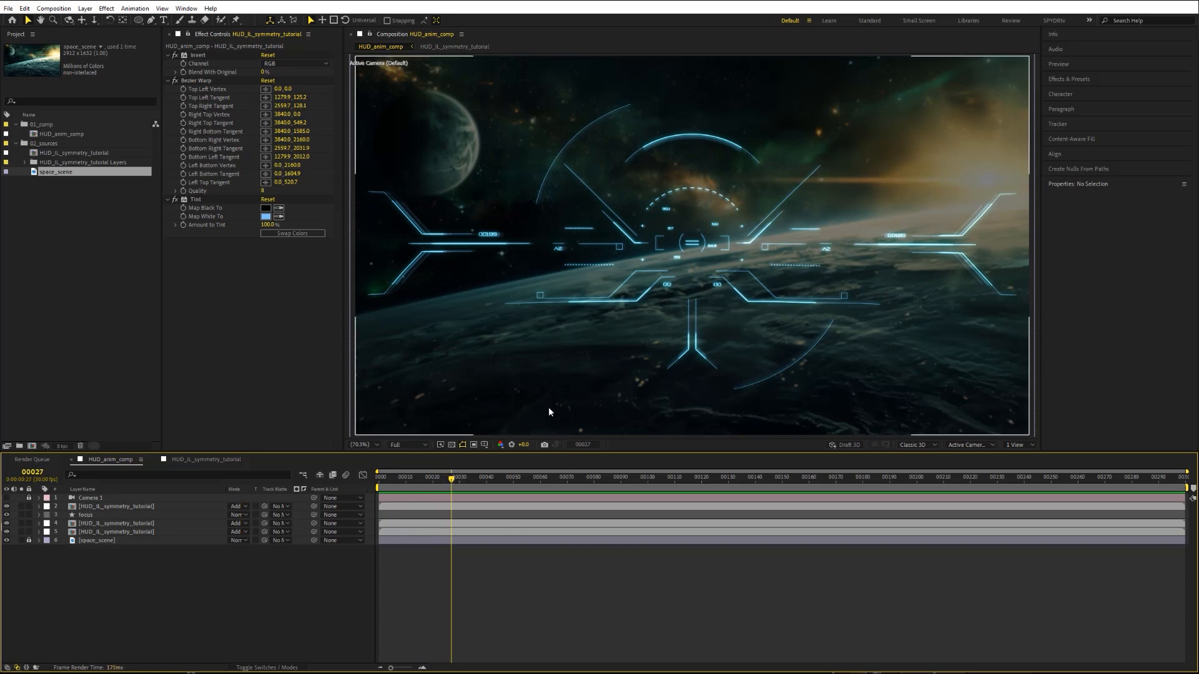
left_click(102, 506)
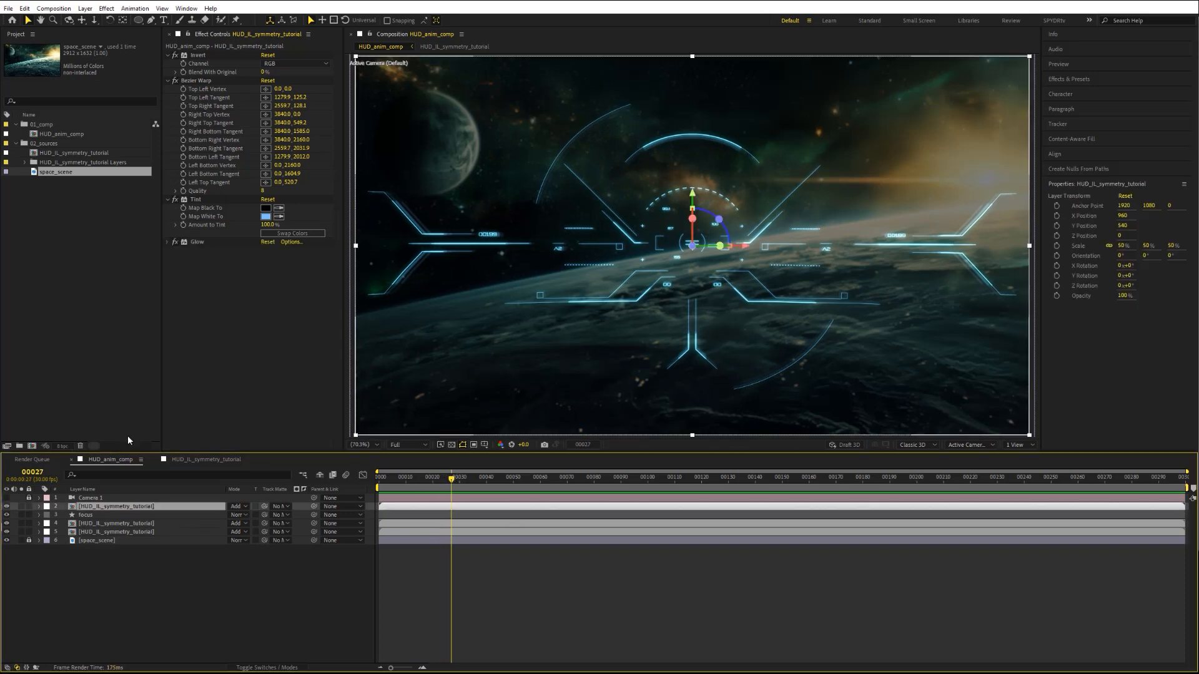
left_click(168, 242)
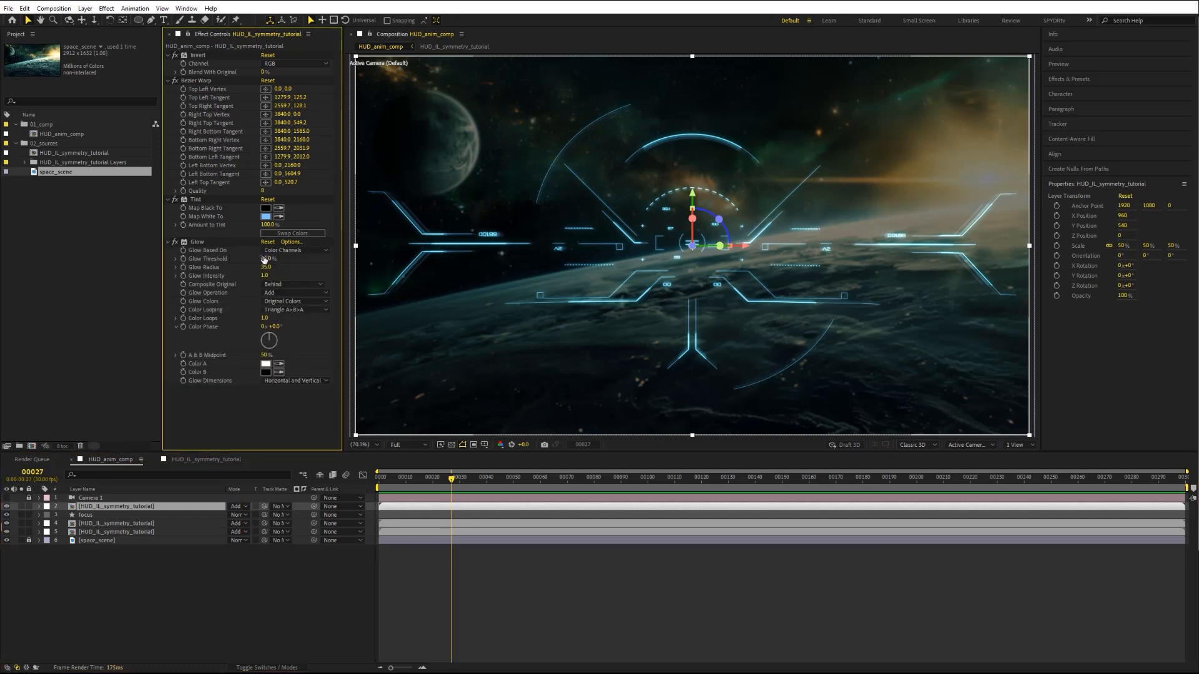
left_click(265, 259)
type("80")
key("Return")
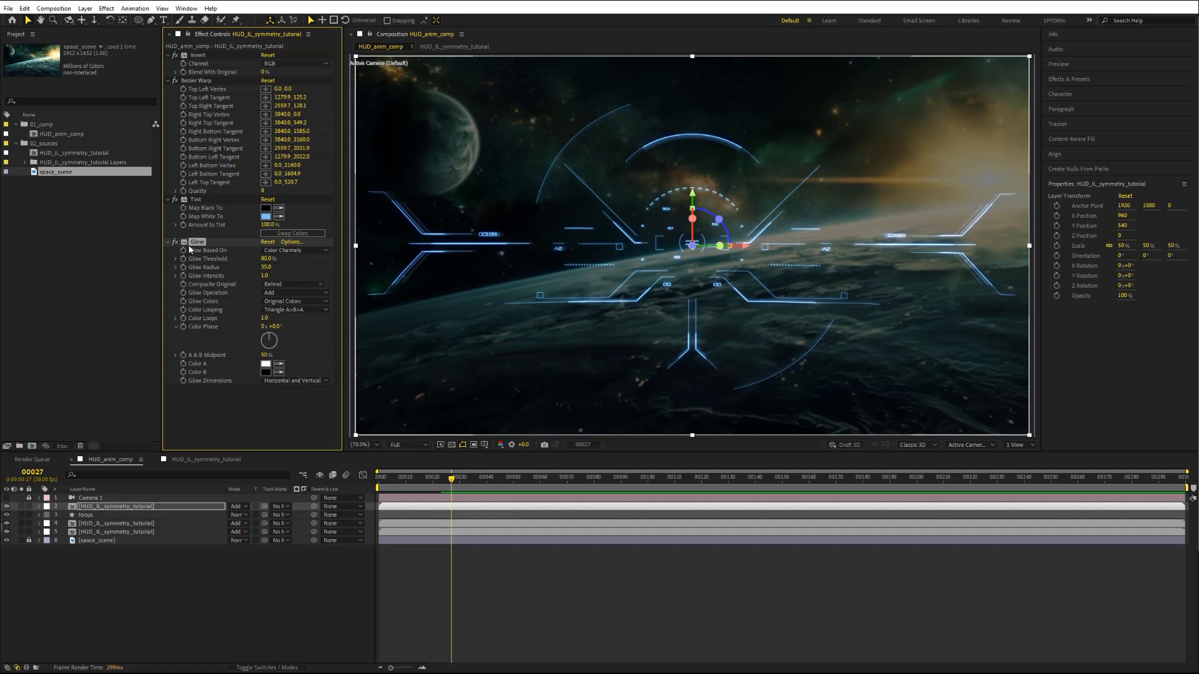
left_click(168, 241)
left_click(218, 581)
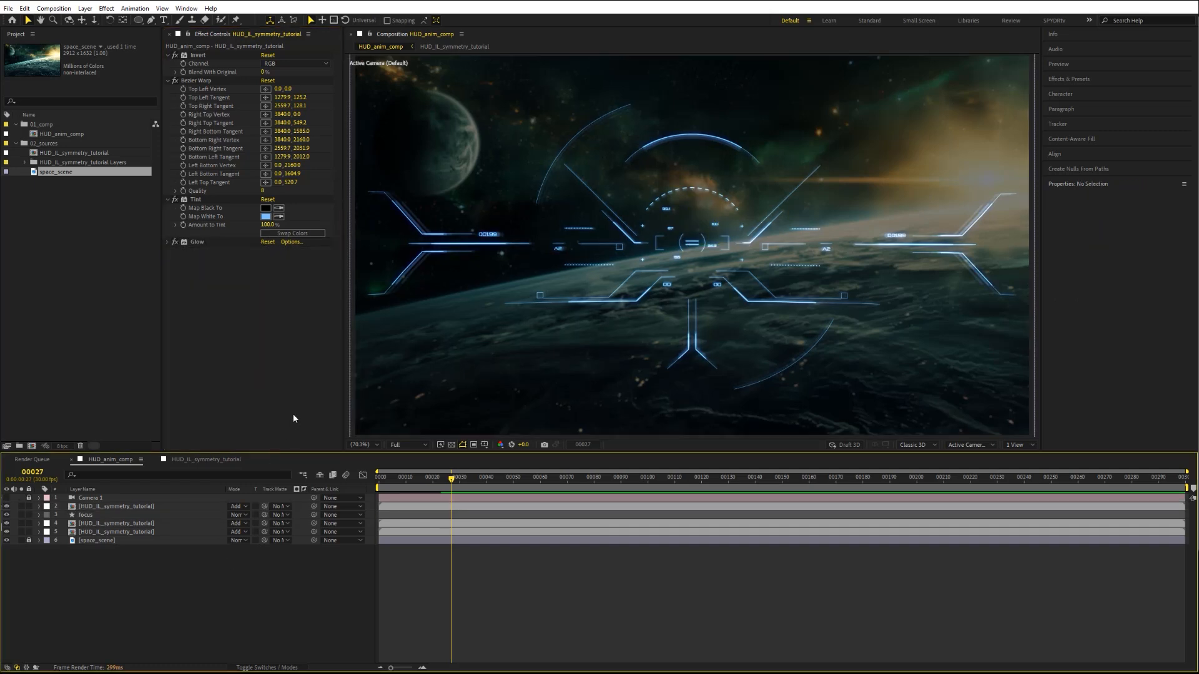
Step: Create a new shape layer containing a rectangle that fills the whole composition
left_click(138, 20)
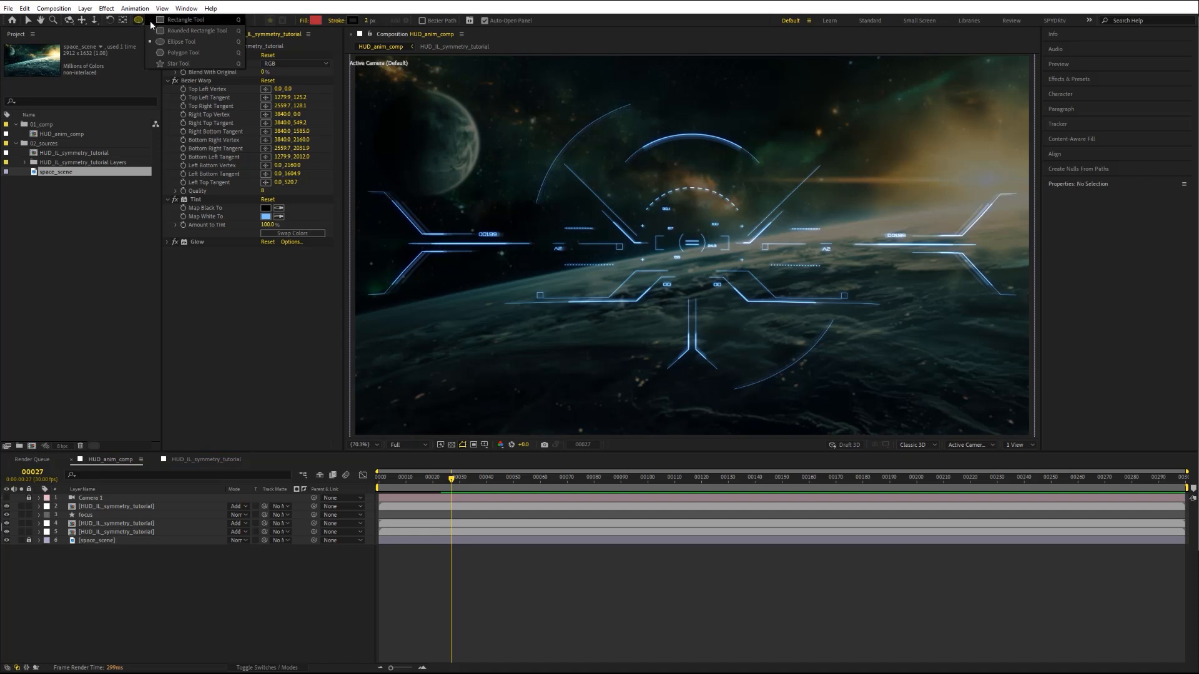
left_click(181, 20)
double_click(139, 20)
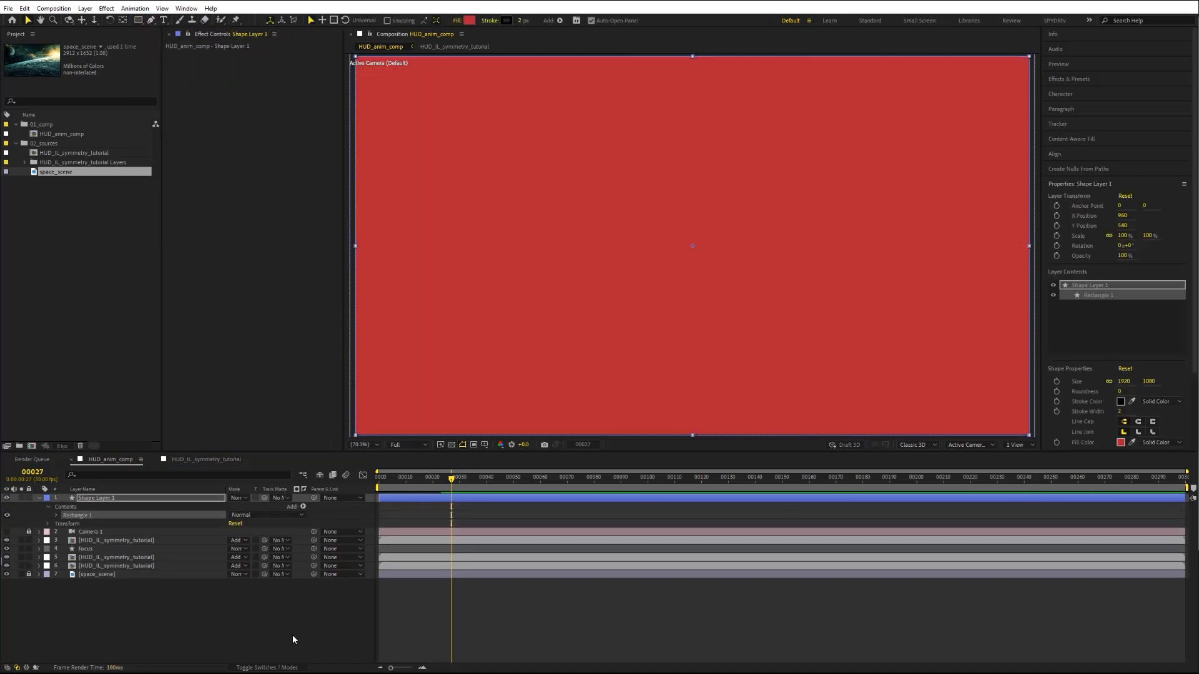
Step: Turn the rectangle shape layer into an adjustment layer and move it directly below Camera 1
left_click(271, 667)
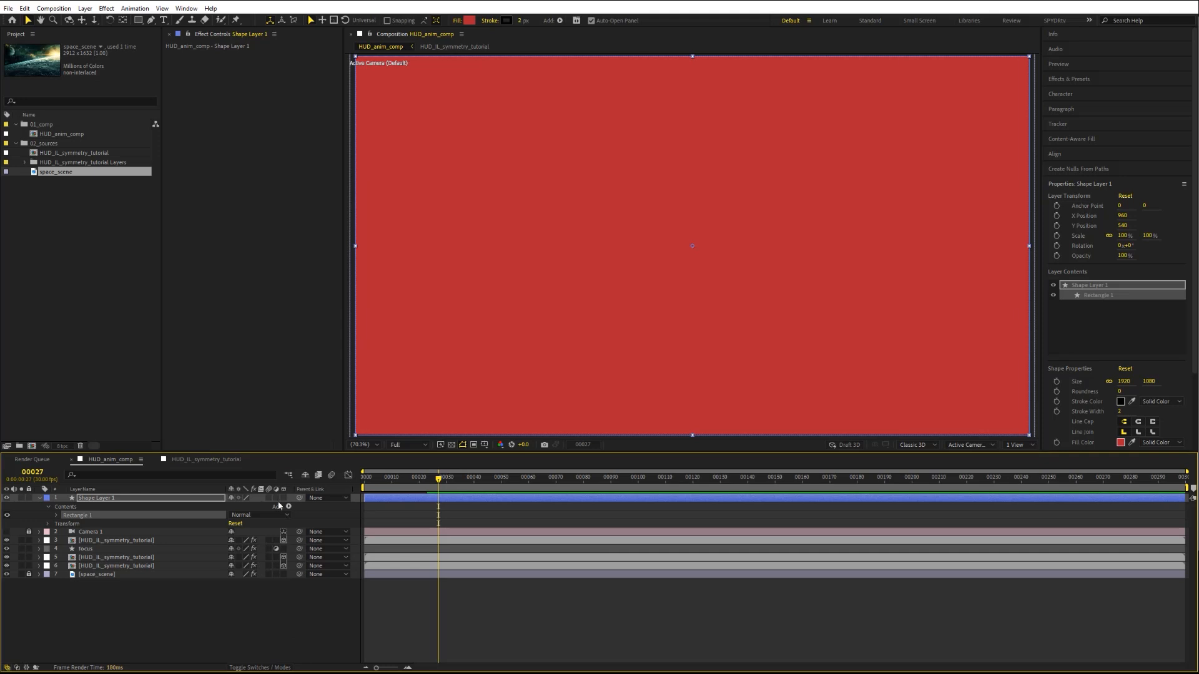
left_click(277, 499)
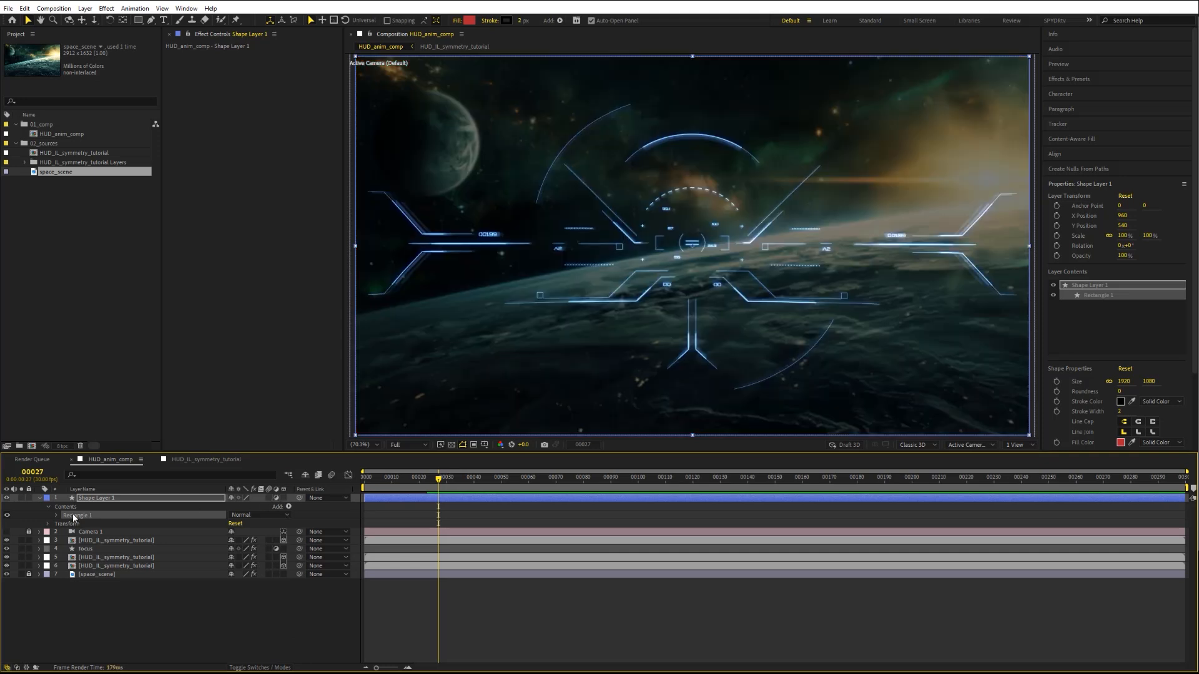
left_click(40, 499)
left_click_drag(92, 502, 104, 509)
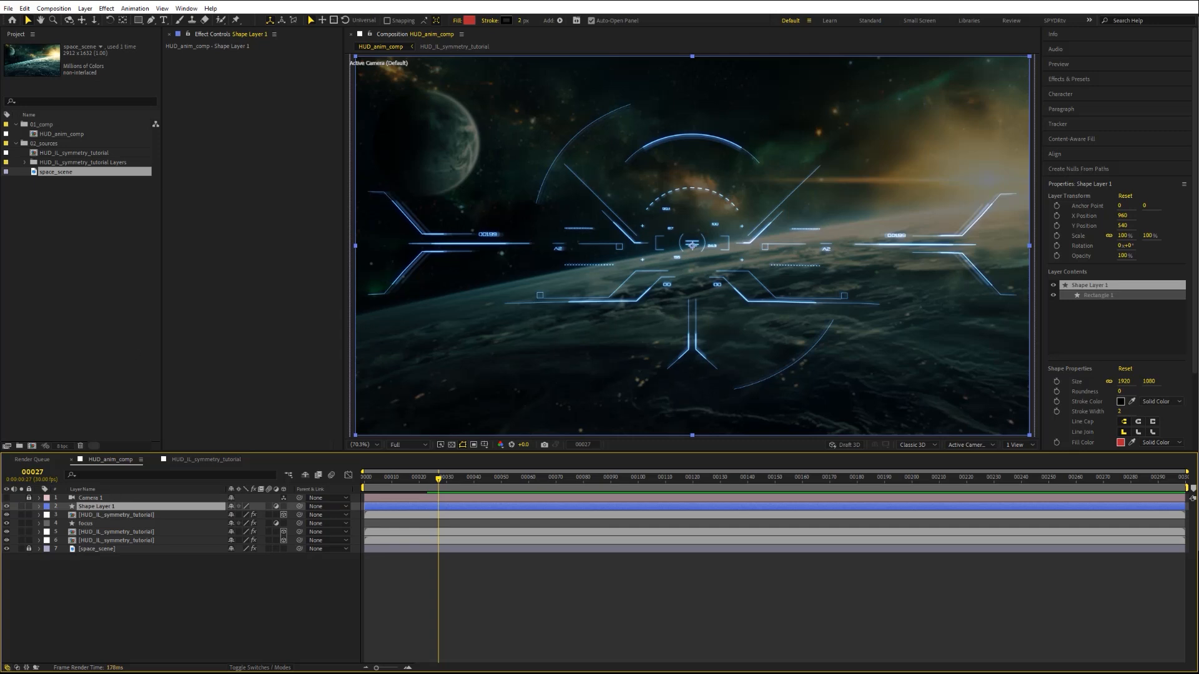
Step: Apply the Stylize Mosaic effect to the adjustment shape layer with 30 horizontal and 30 vertical blocks
left_click(106, 9)
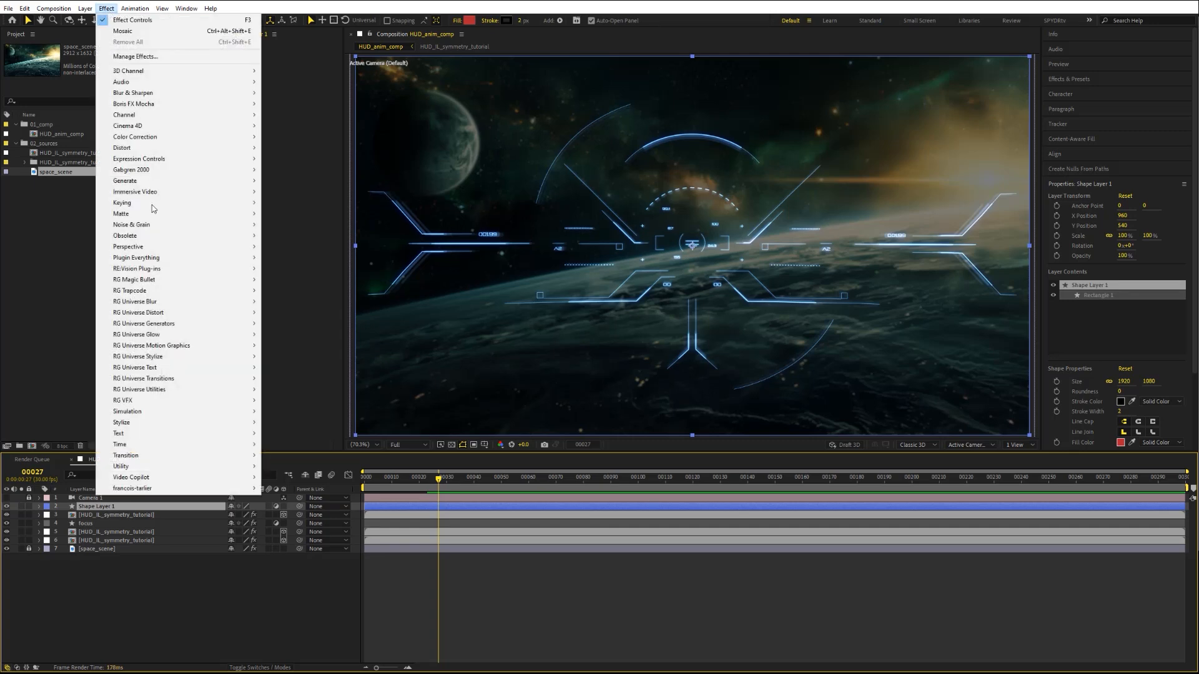
mouse_move(150, 424)
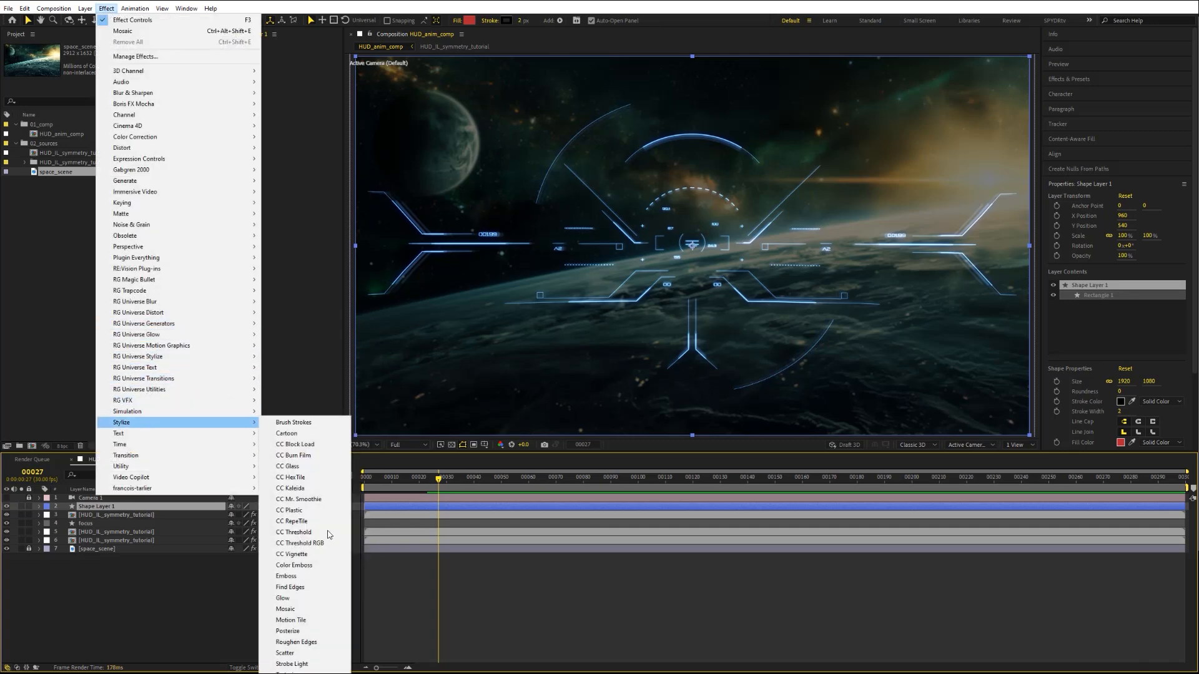
left_click(304, 609)
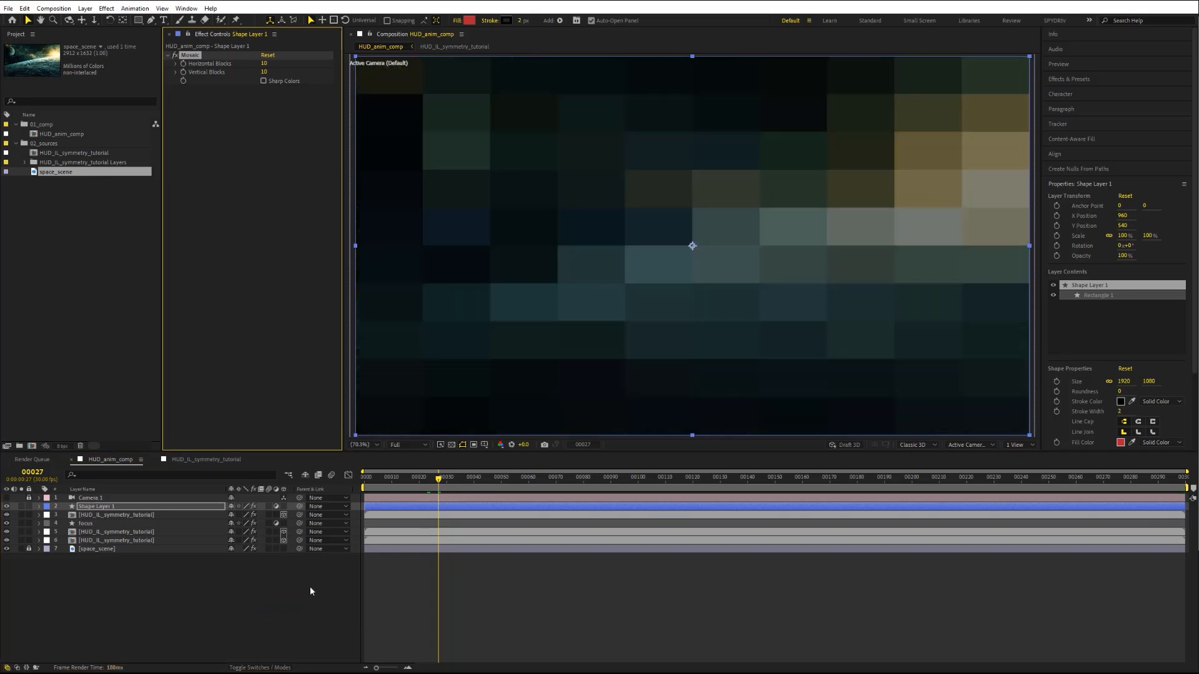
left_click(264, 64)
type("30")
key("Return")
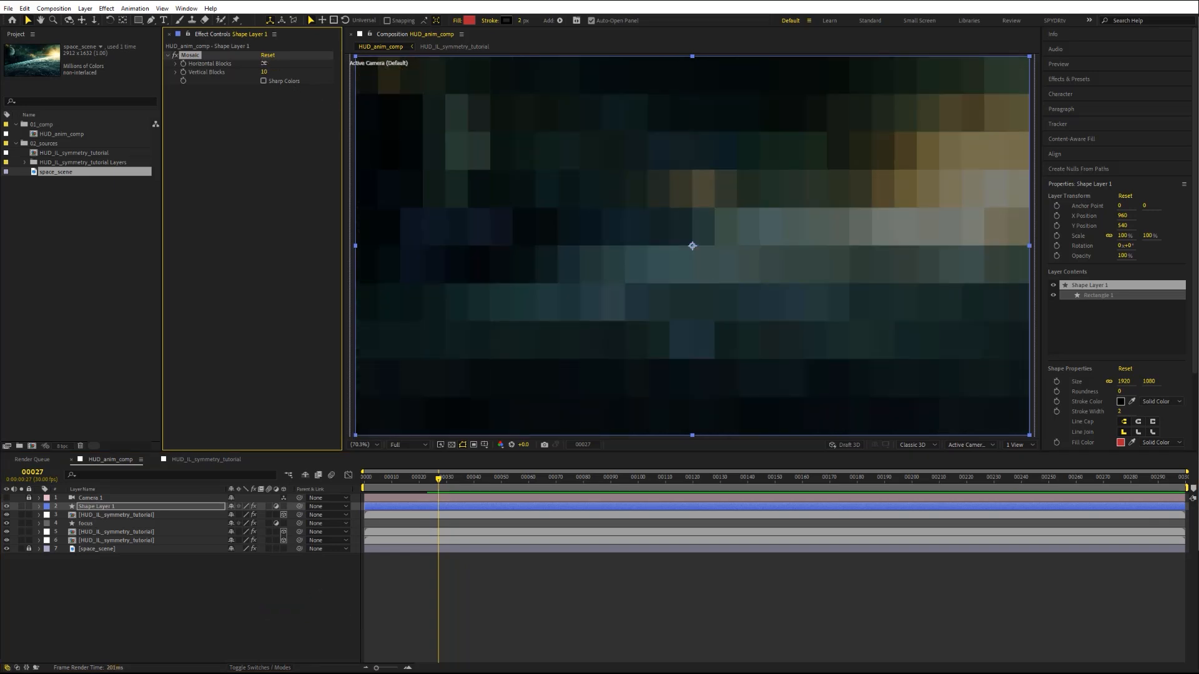
left_click(264, 73)
type("30")
key("Return")
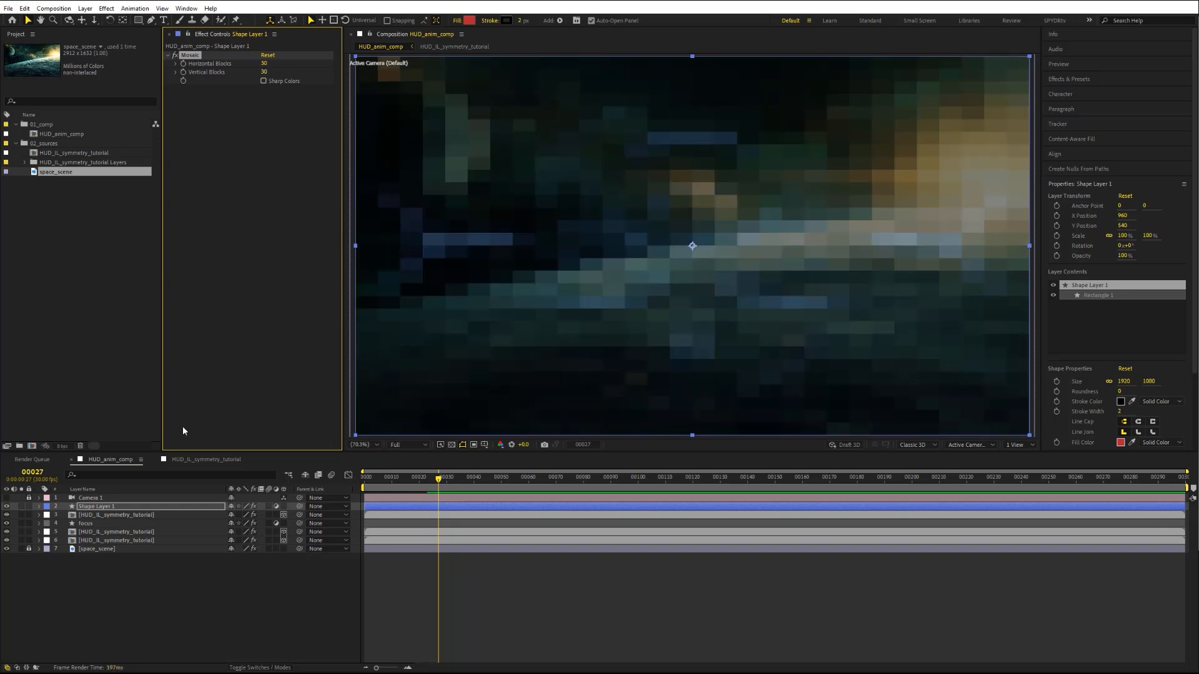
left_click(147, 509)
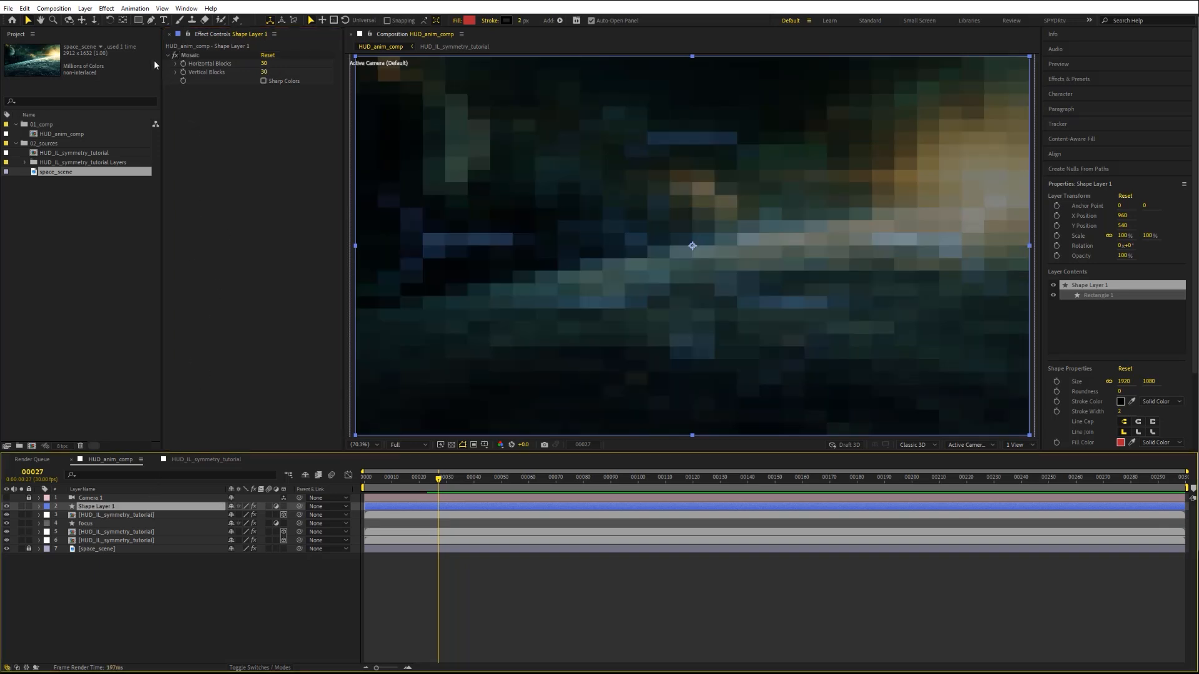
left_click(137, 20)
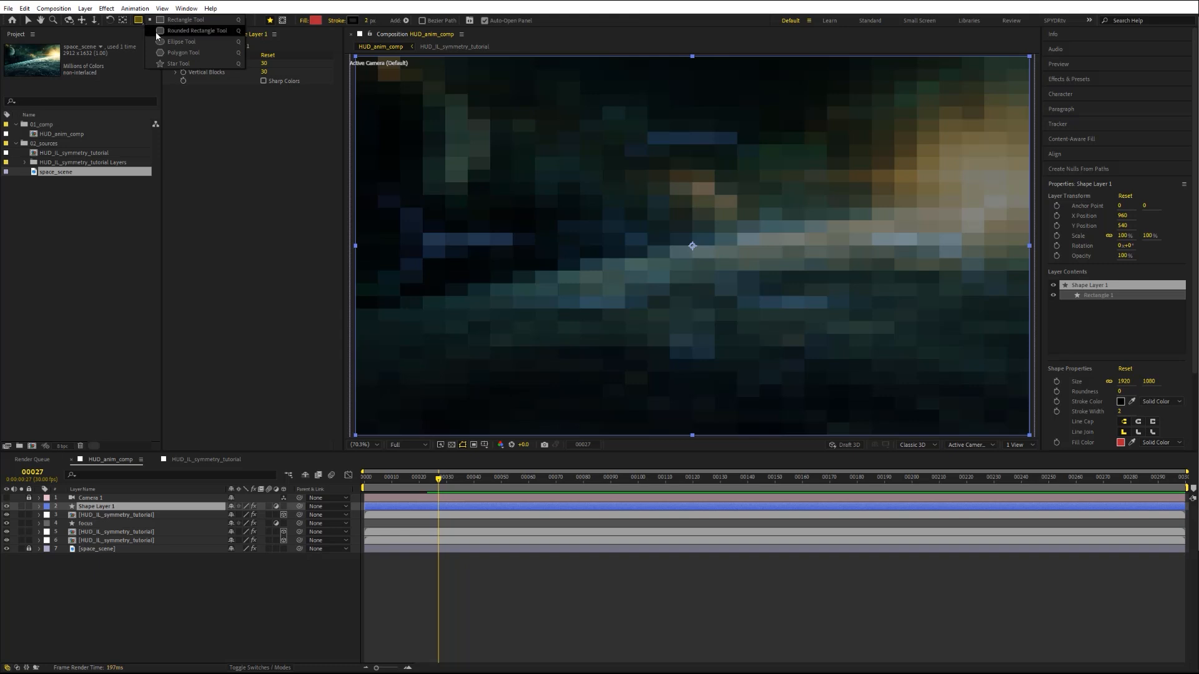
left_click(156, 43)
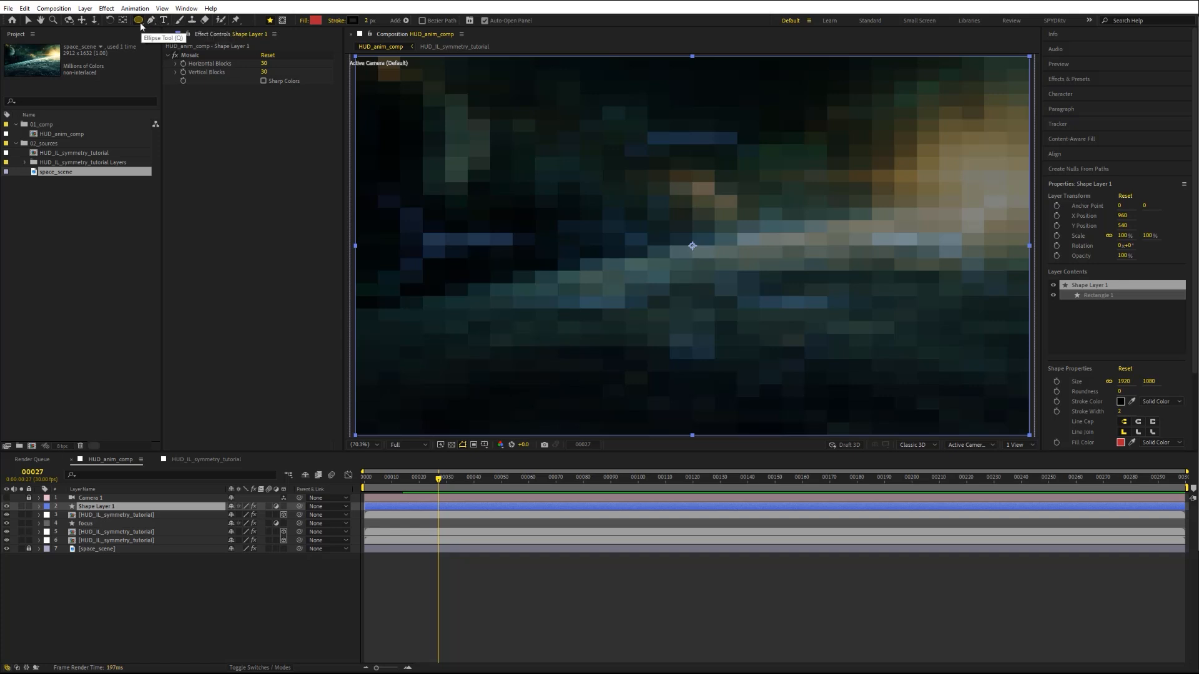
key("v")
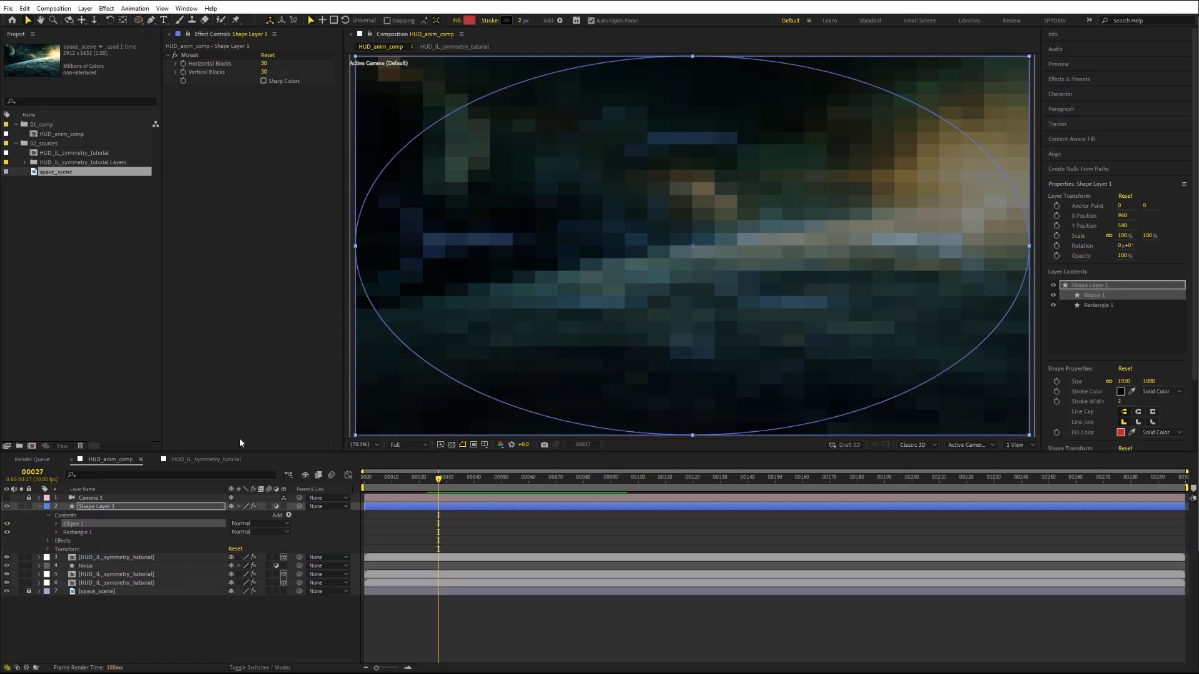
key("Delete")
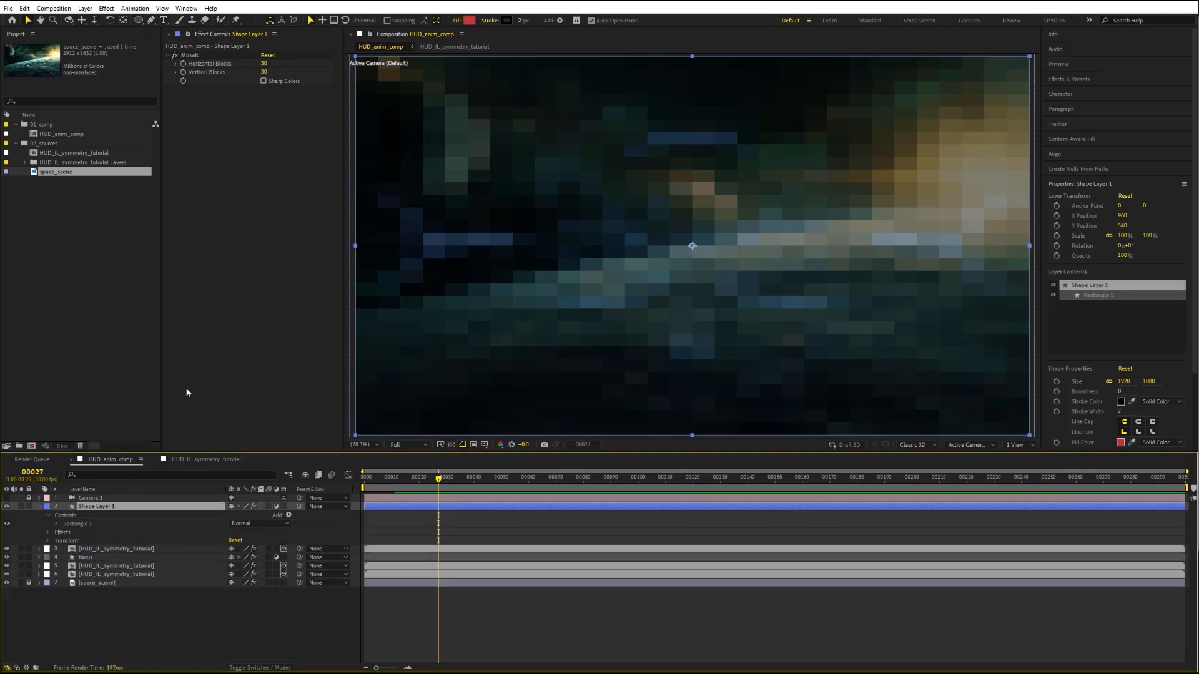
Step: Add a composition-sized elliptical mask to the mosaic adjustment layer and set the mask mode to Subtract
left_click(138, 20)
left_click(282, 20)
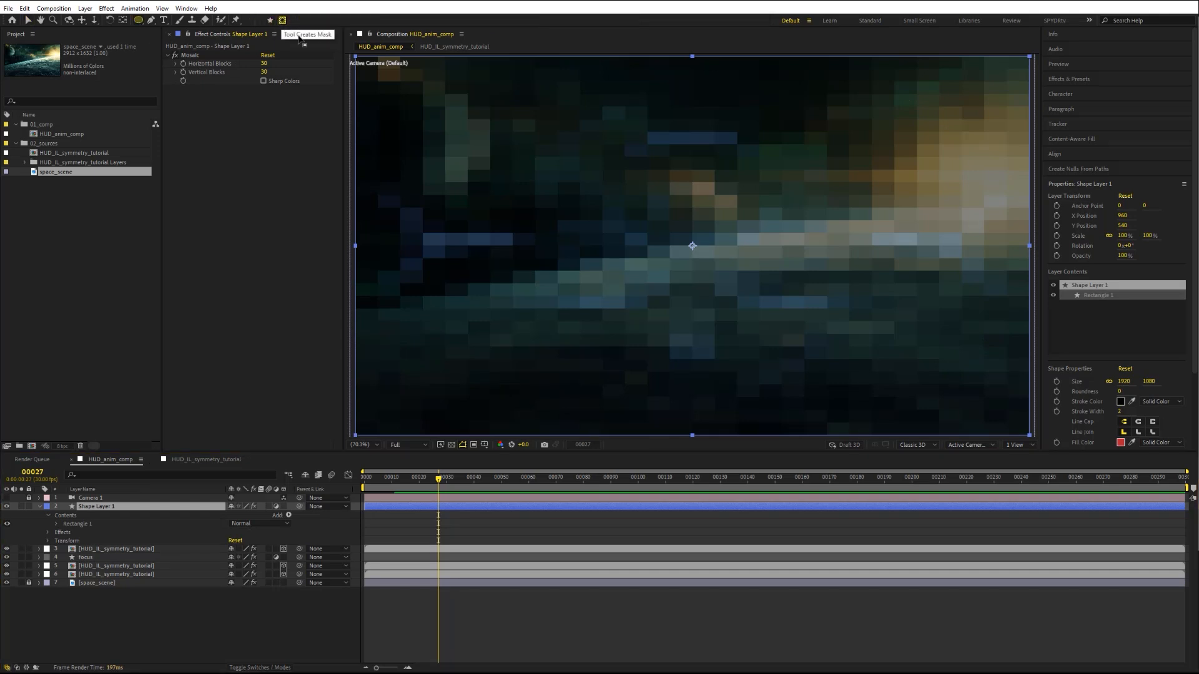
double_click(139, 20)
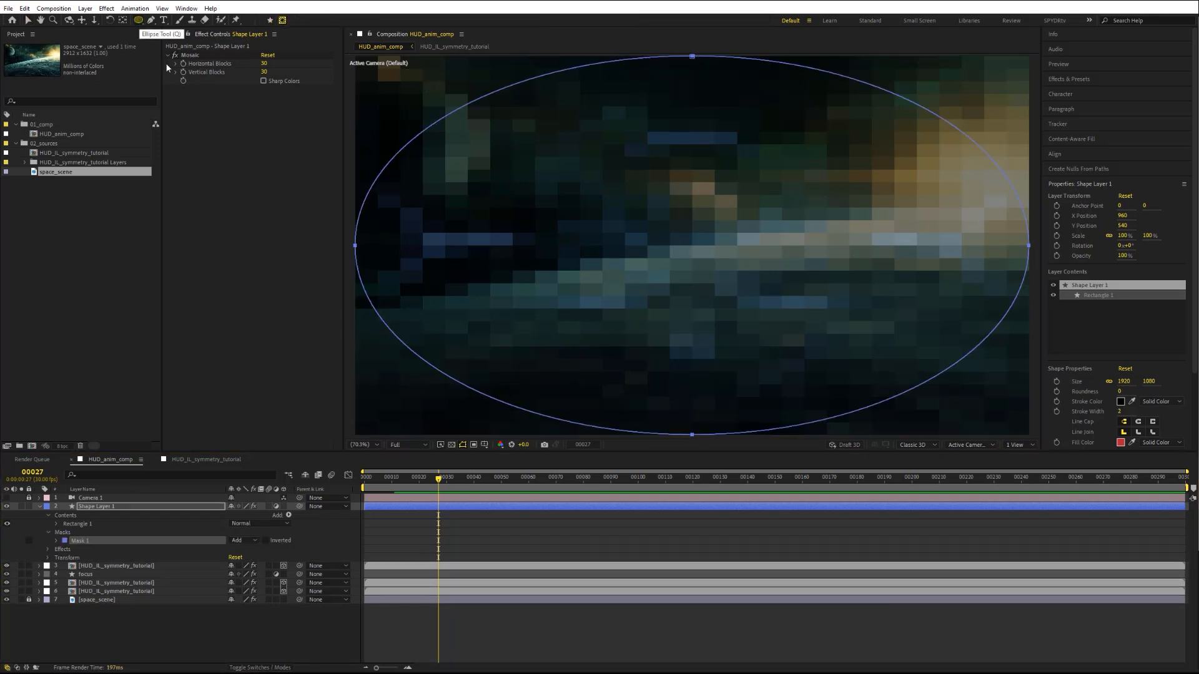
left_click(245, 540)
left_click(249, 573)
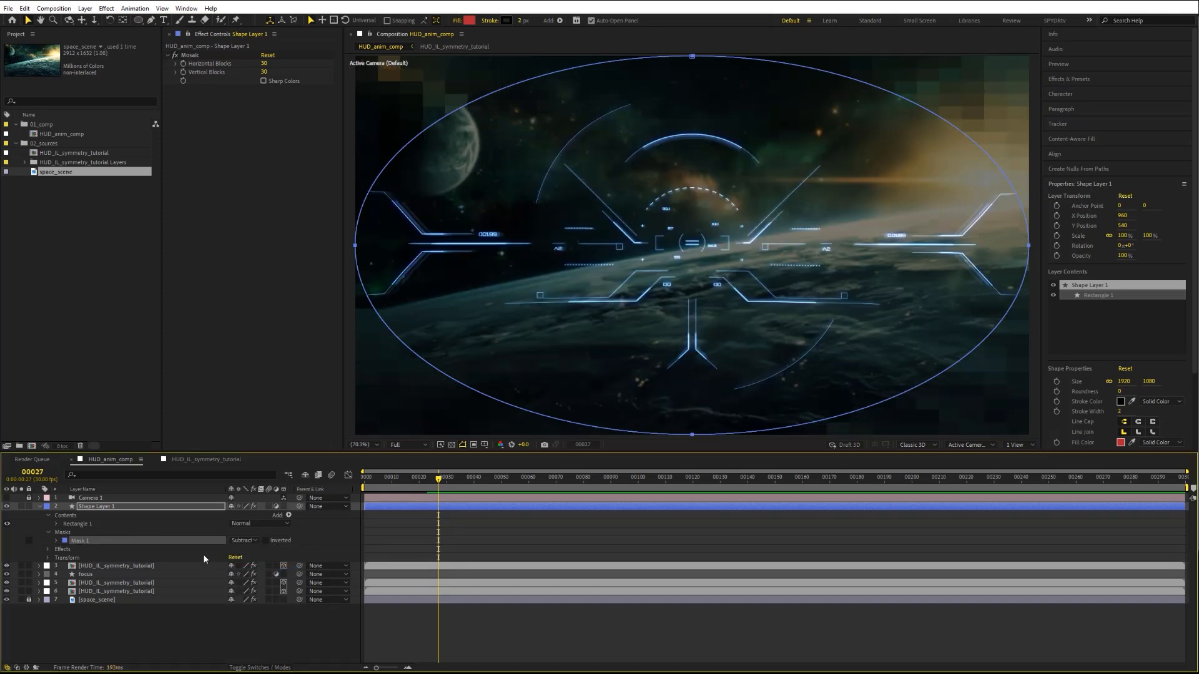
Step: Feather the elliptical mask on the mosaic layer by about 206 pixels and deselect the layer
key("m")
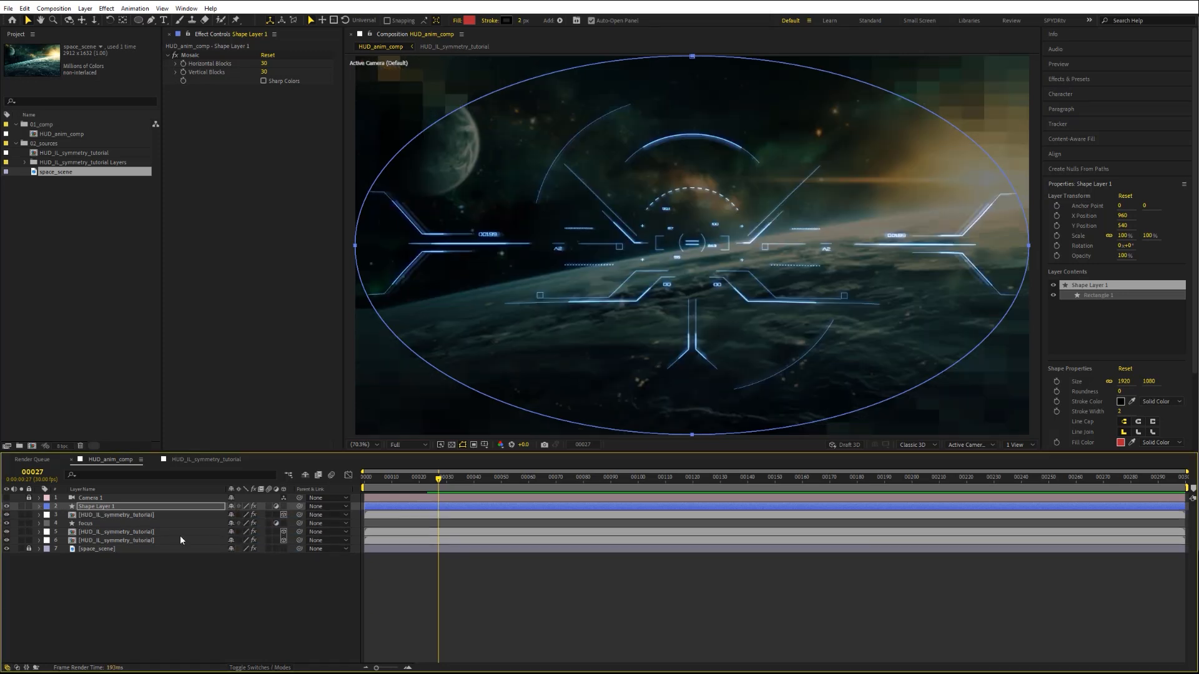
key("m")
key("m")
left_click_drag(249, 531, 350, 534)
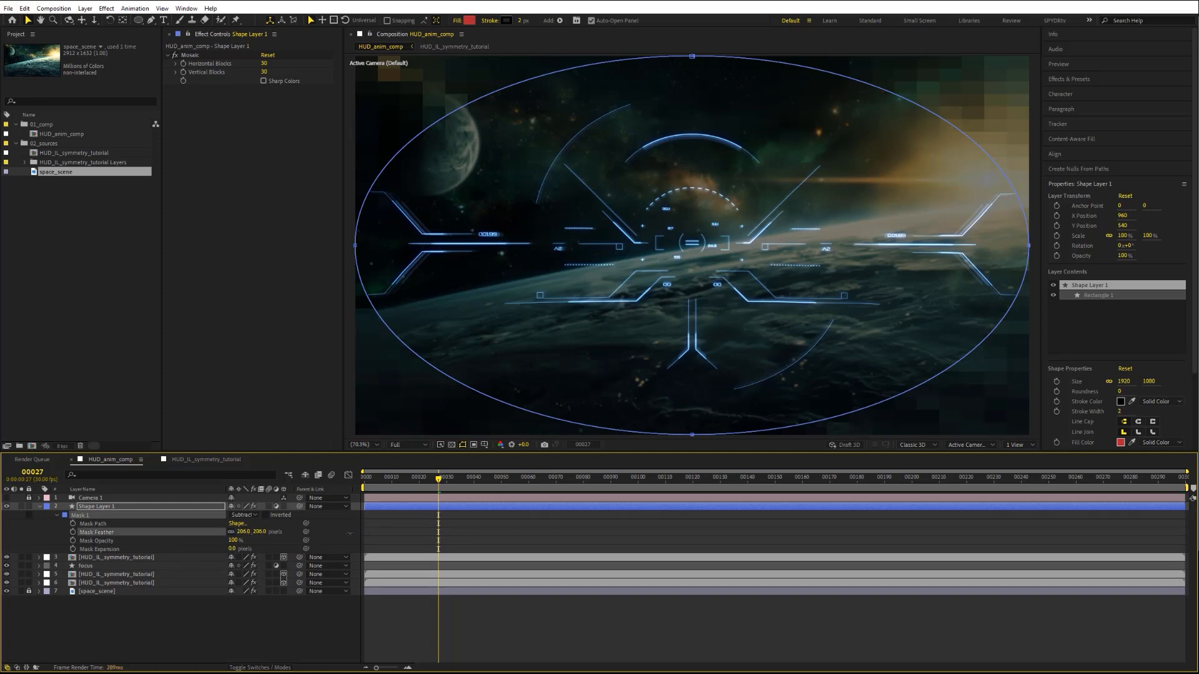
left_click(313, 627)
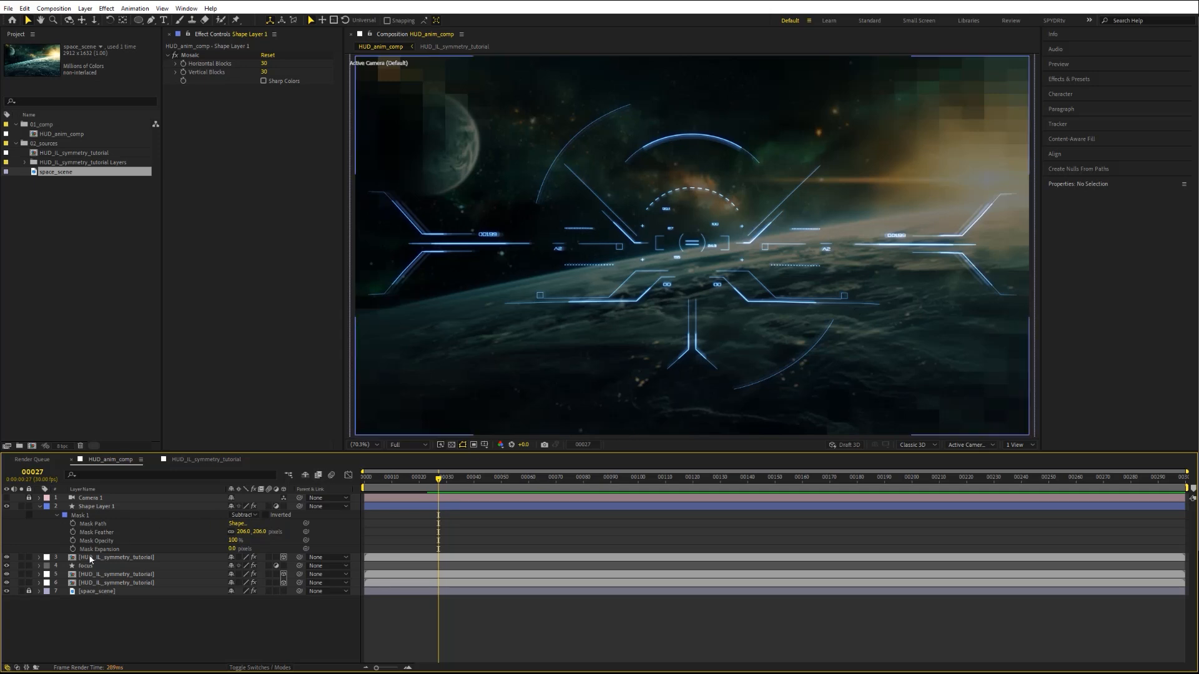
Step: Collapse the mosaic layer's properties, enlarge the composition view and move the current time to frame 49
left_click(39, 507)
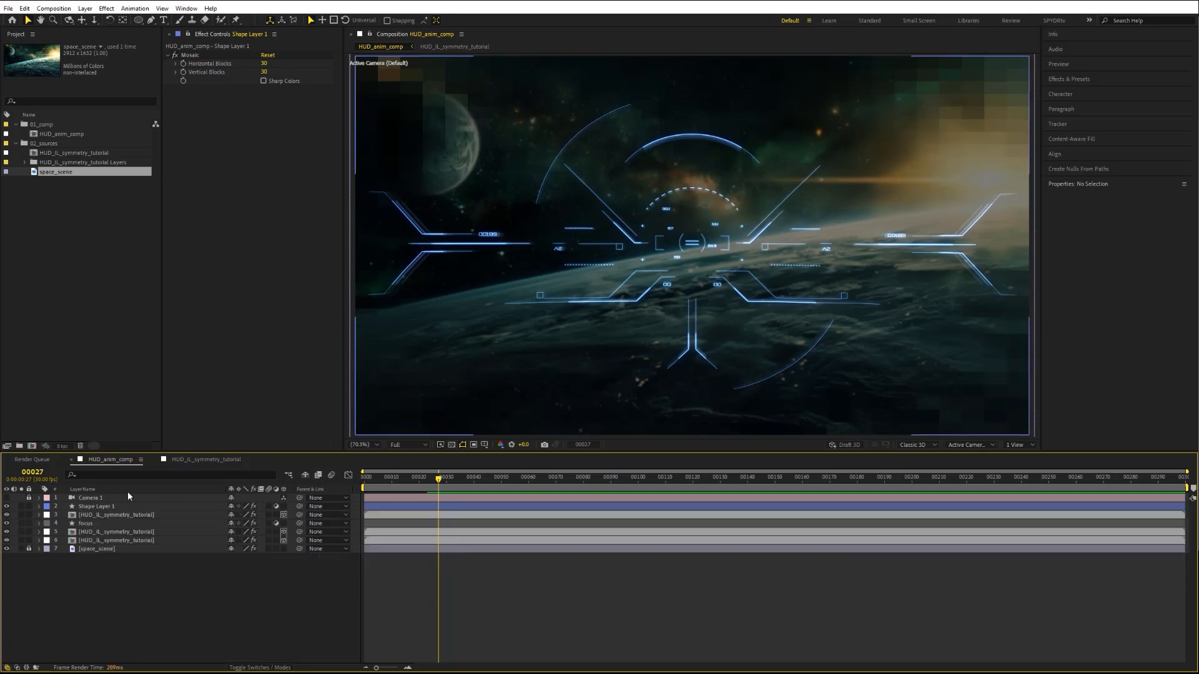
left_click_drag(202, 452, 202, 537)
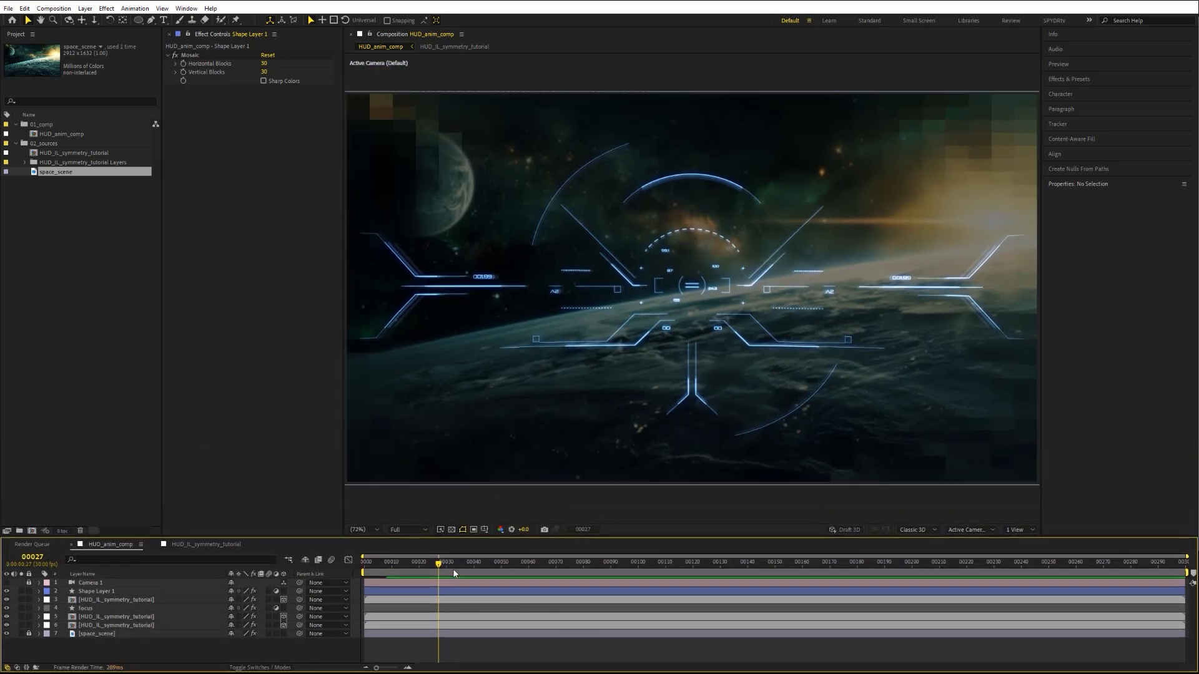
left_click_drag(439, 570, 498, 558)
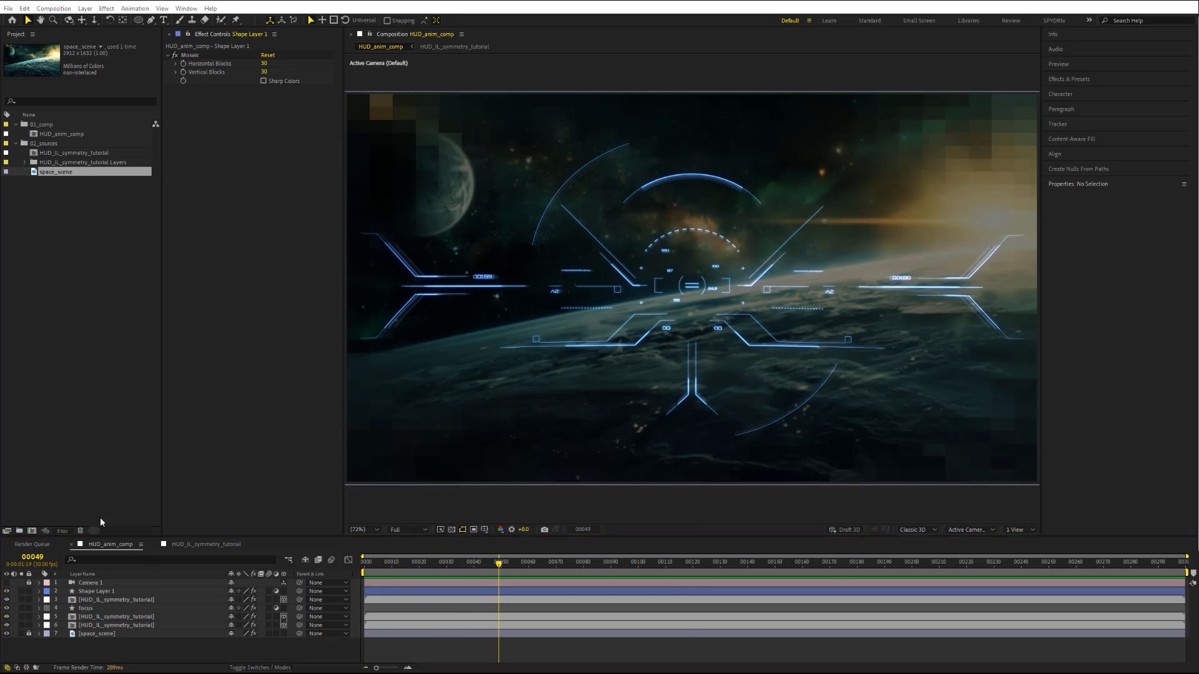
Step: Duplicate HUD_anim_comp in the project and delete the space_scene layer from the opened copy
left_click(55, 135)
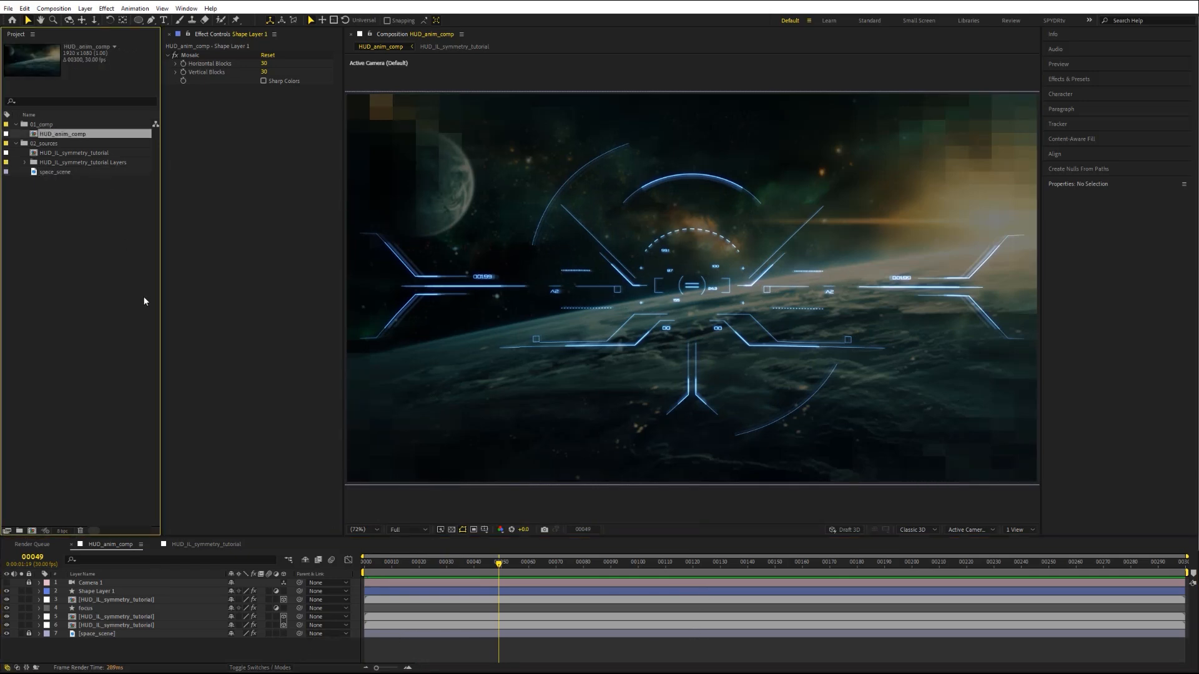
key("ctrl+d")
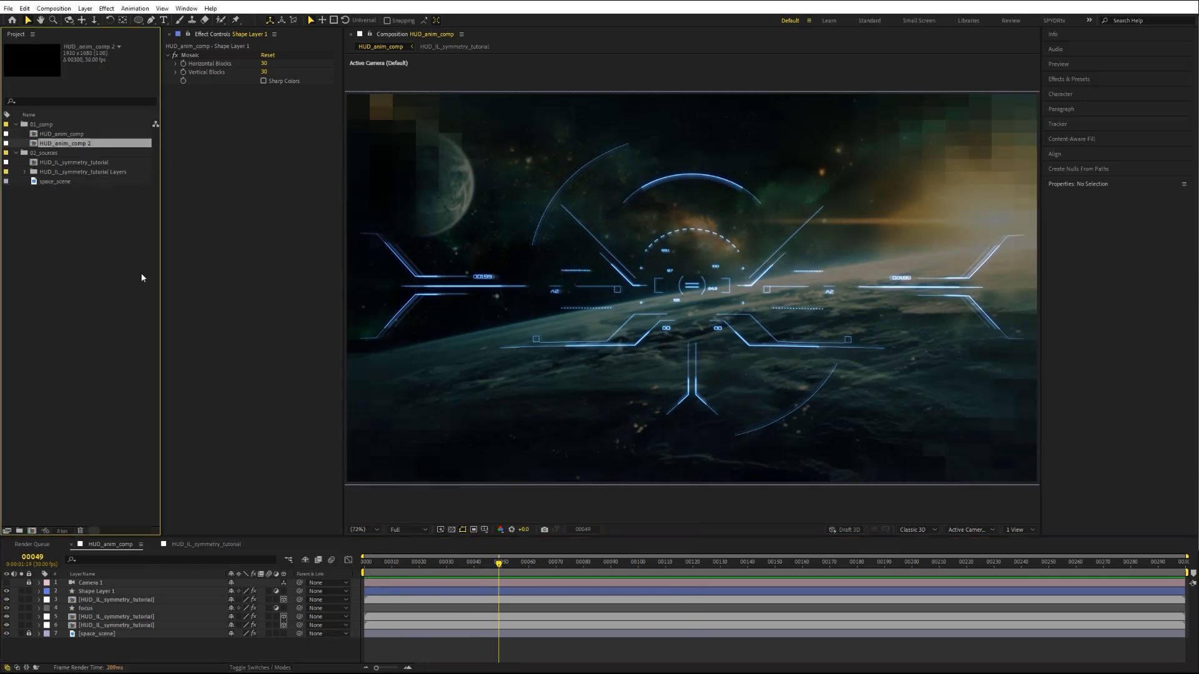
double_click(35, 142)
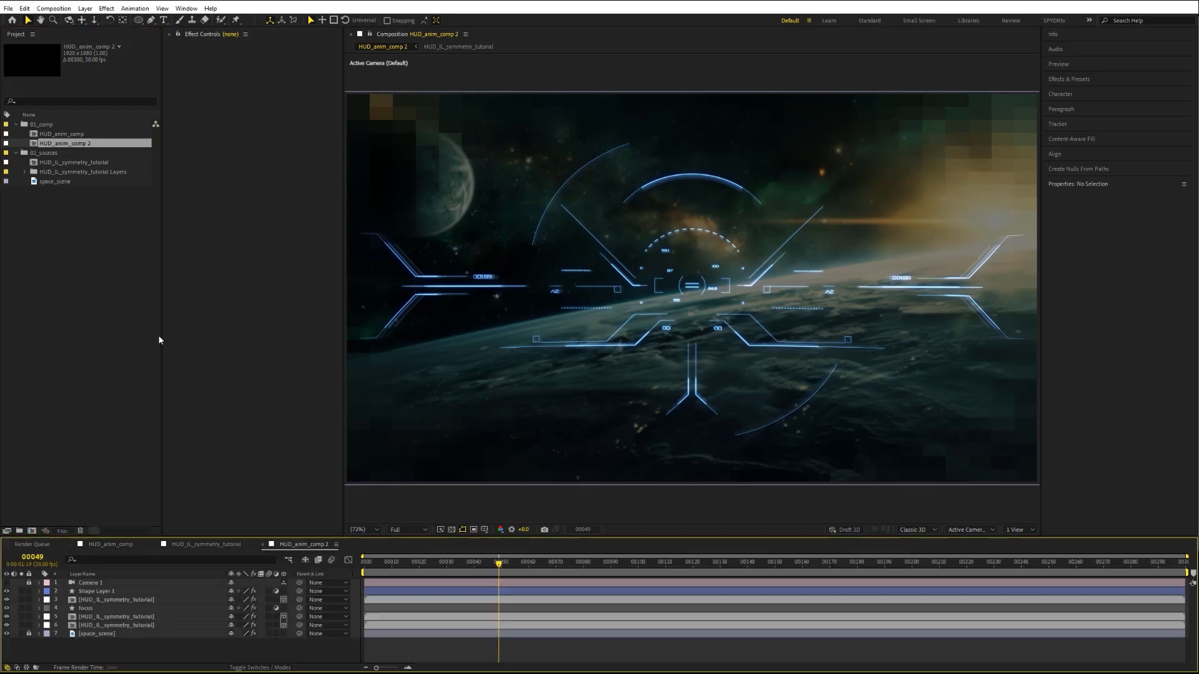
left_click(82, 634)
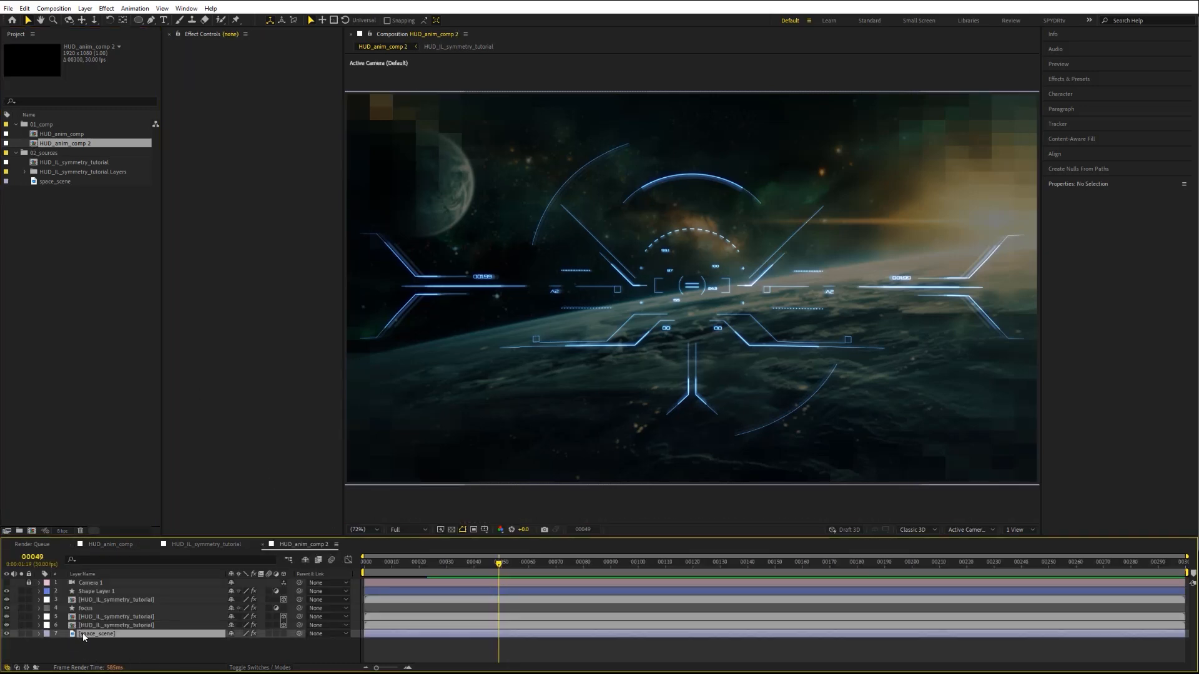
key("Delete")
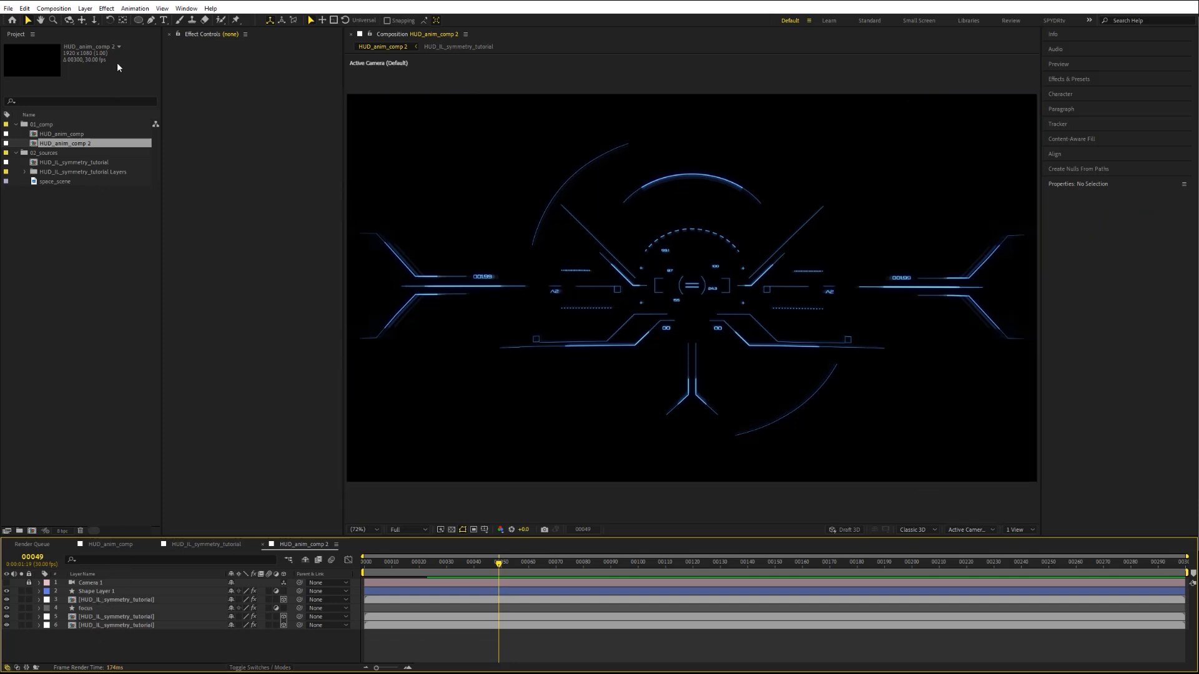
Step: Add a composition-sized rectangle shape layer with a black label and place it at the bottom of the layer stack
left_click_drag(138, 20, 158, 26)
double_click(138, 20)
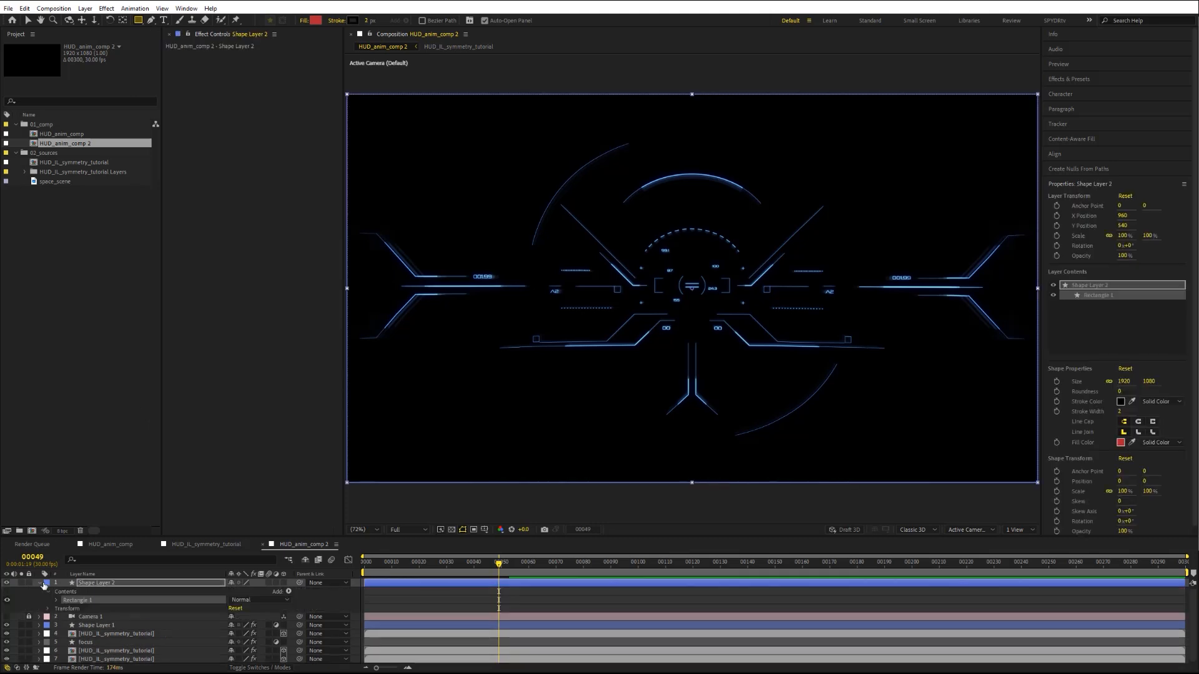
left_click(47, 582)
left_click(65, 567)
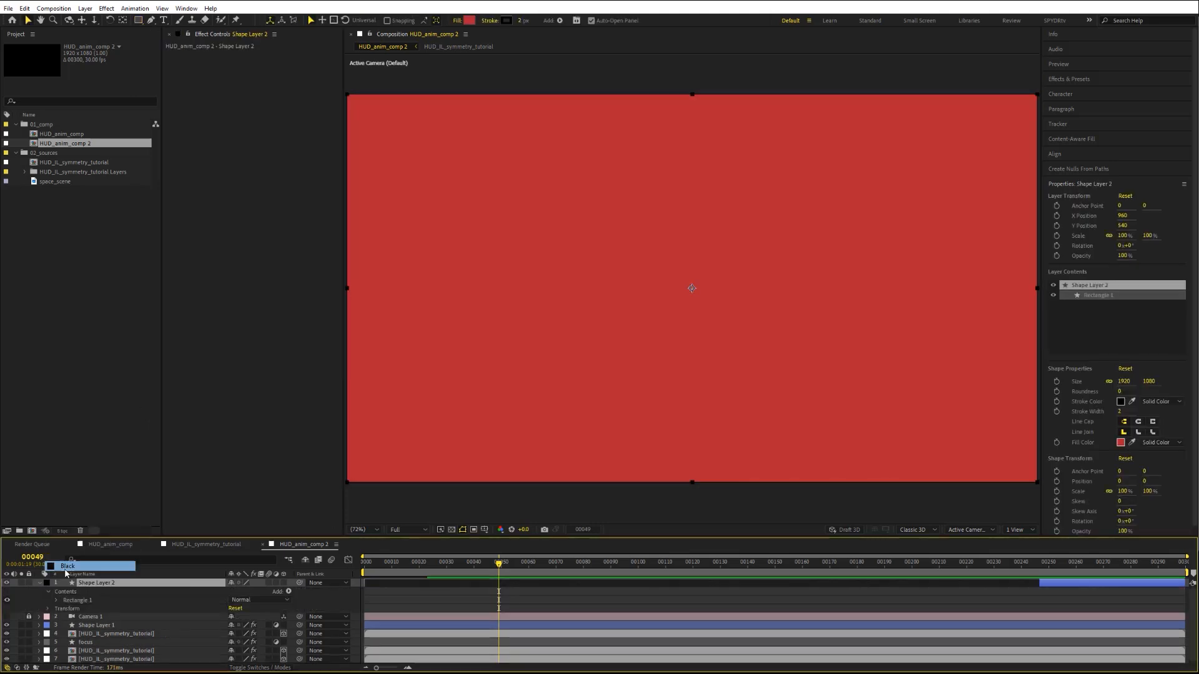
left_click(40, 583)
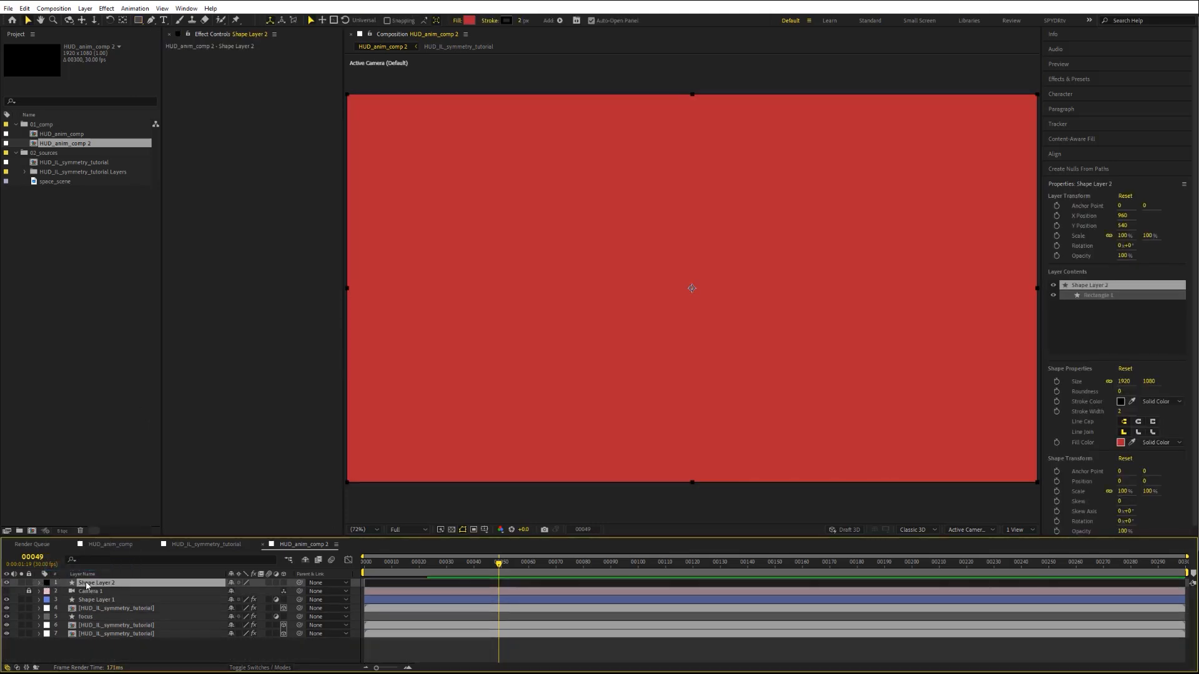
left_click_drag(87, 585, 51, 645)
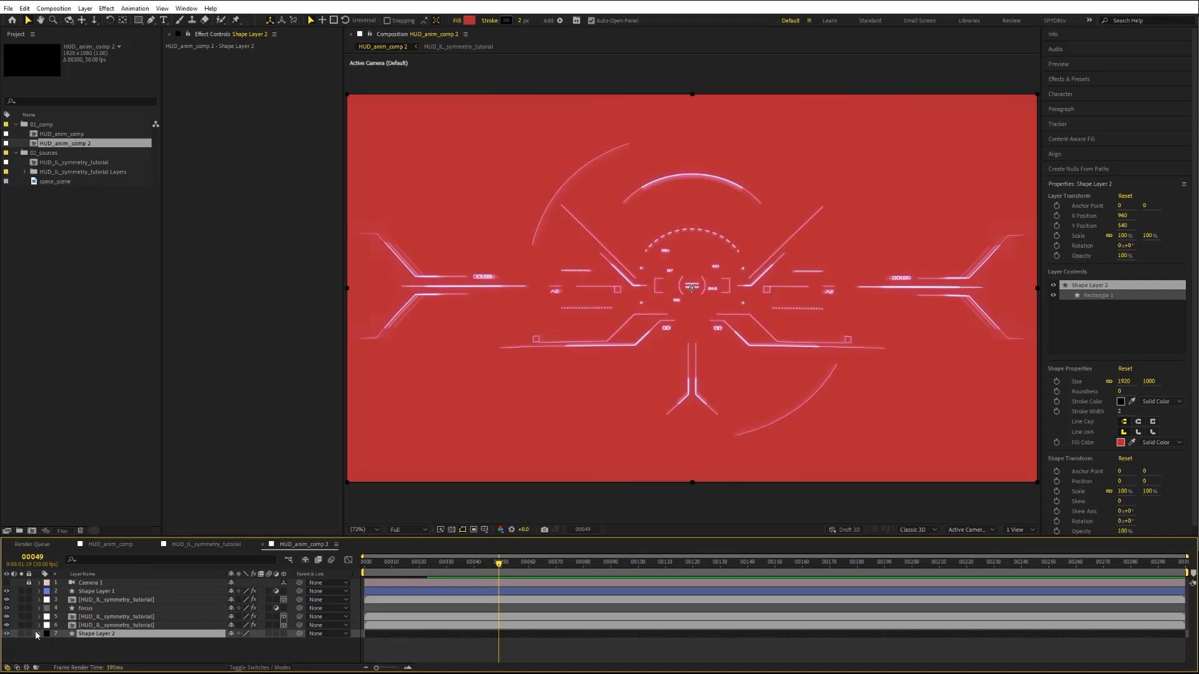
Step: Hide the stroke of the background rectangle and set its fill colour to black (000000)
left_click(56, 651)
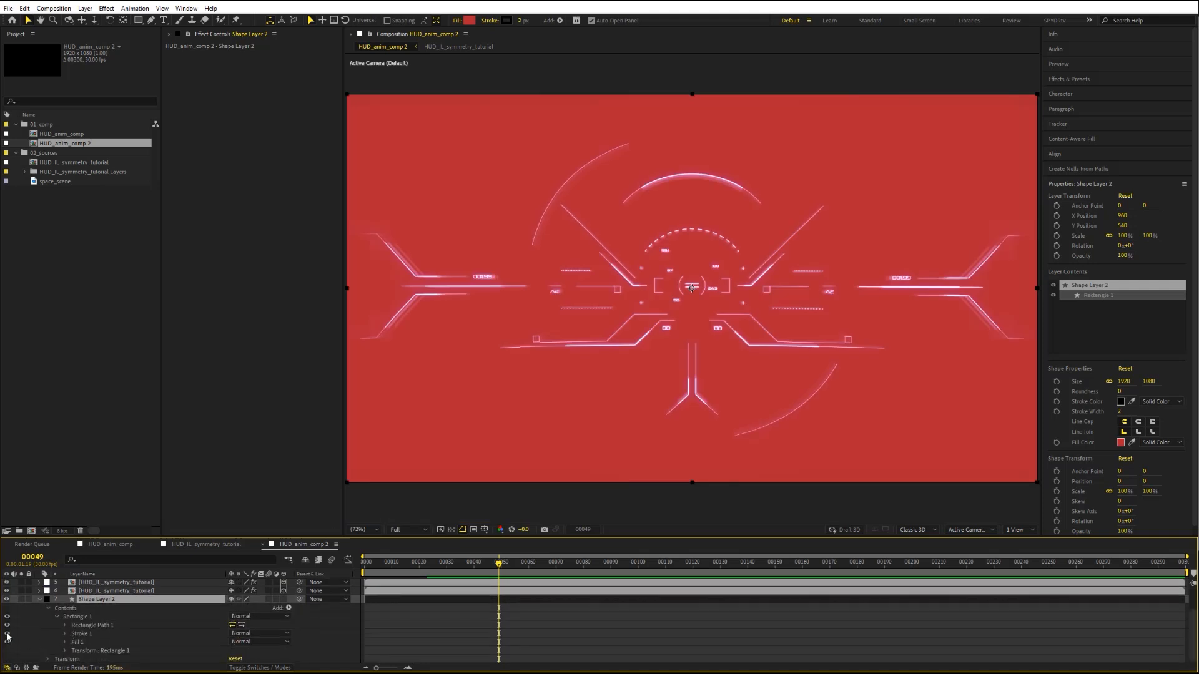
left_click(8, 634)
left_click(64, 643)
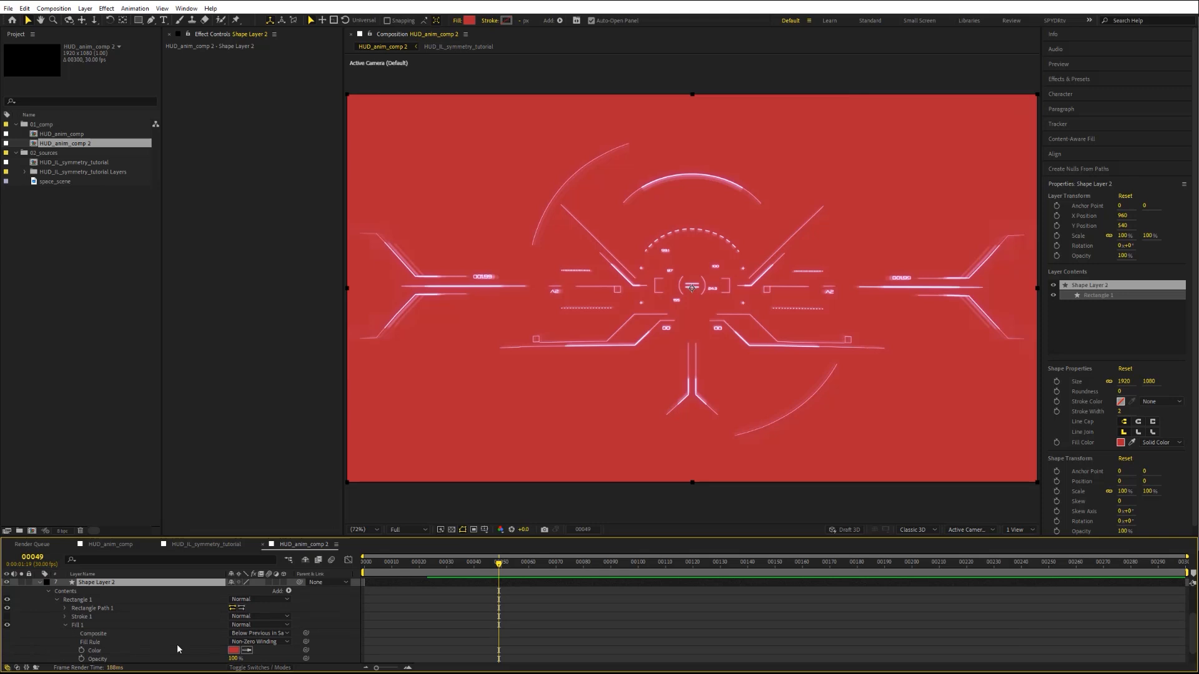
left_click(228, 651)
left_click_drag(170, 379, 168, 411)
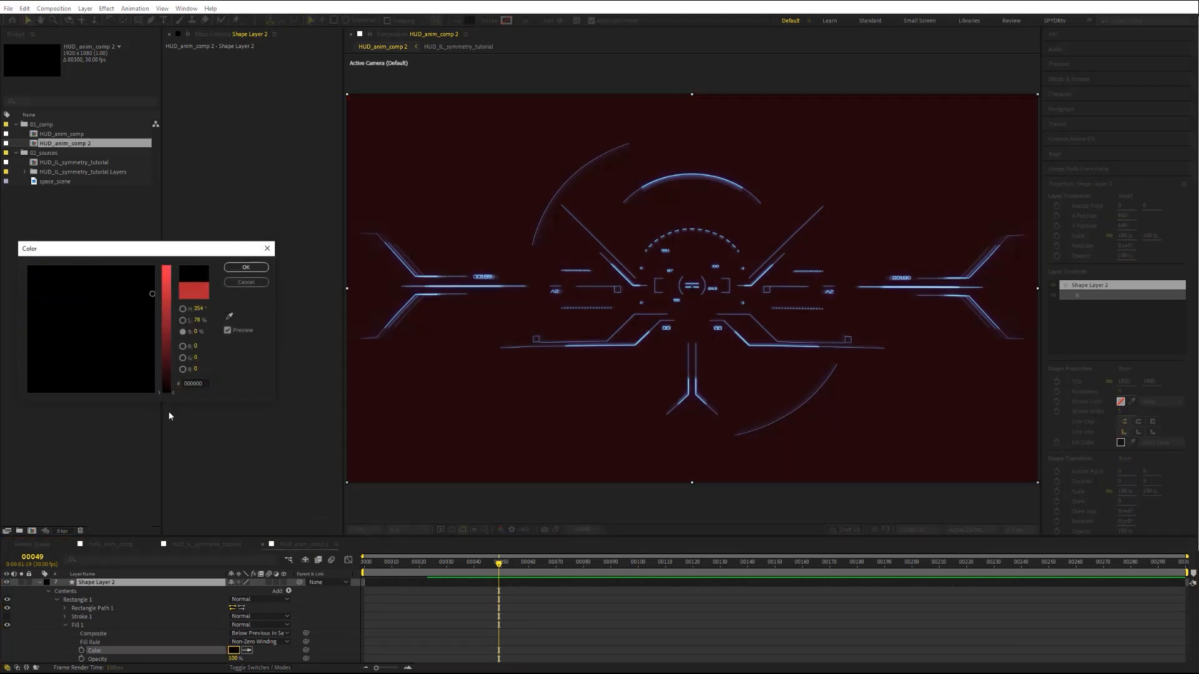
left_click(246, 267)
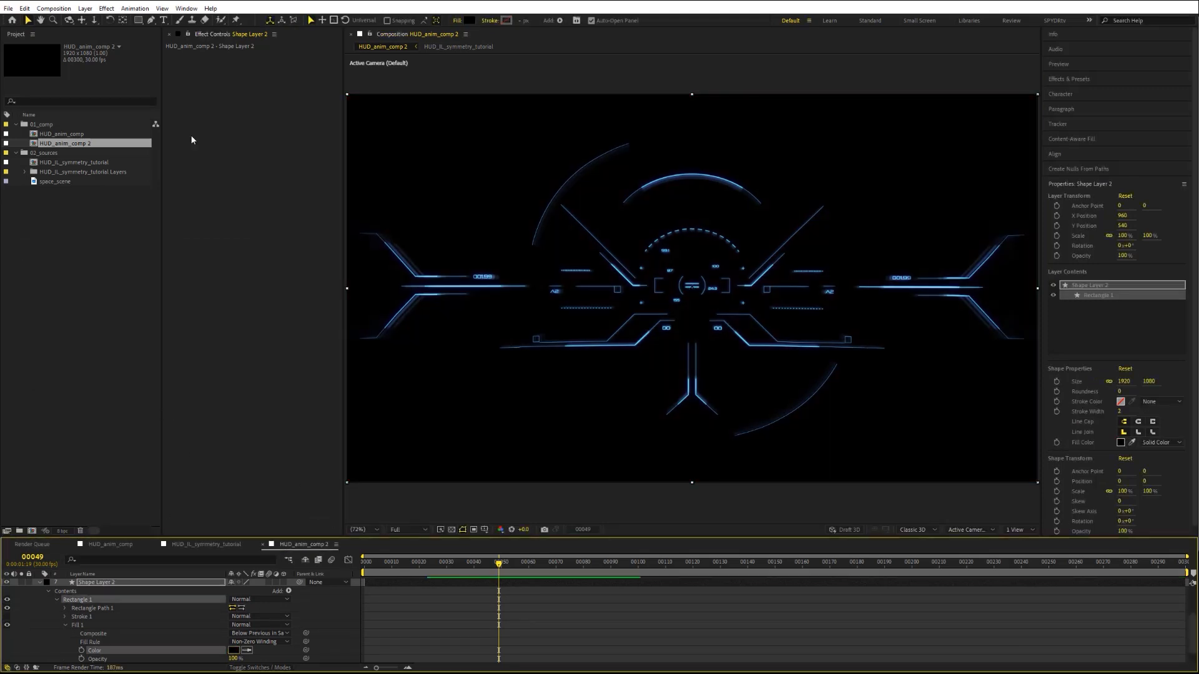
Step: Apply the Generate Gradient Ramp effect to the background shape layer and set its shape to Radial Ramp
left_click(108, 9)
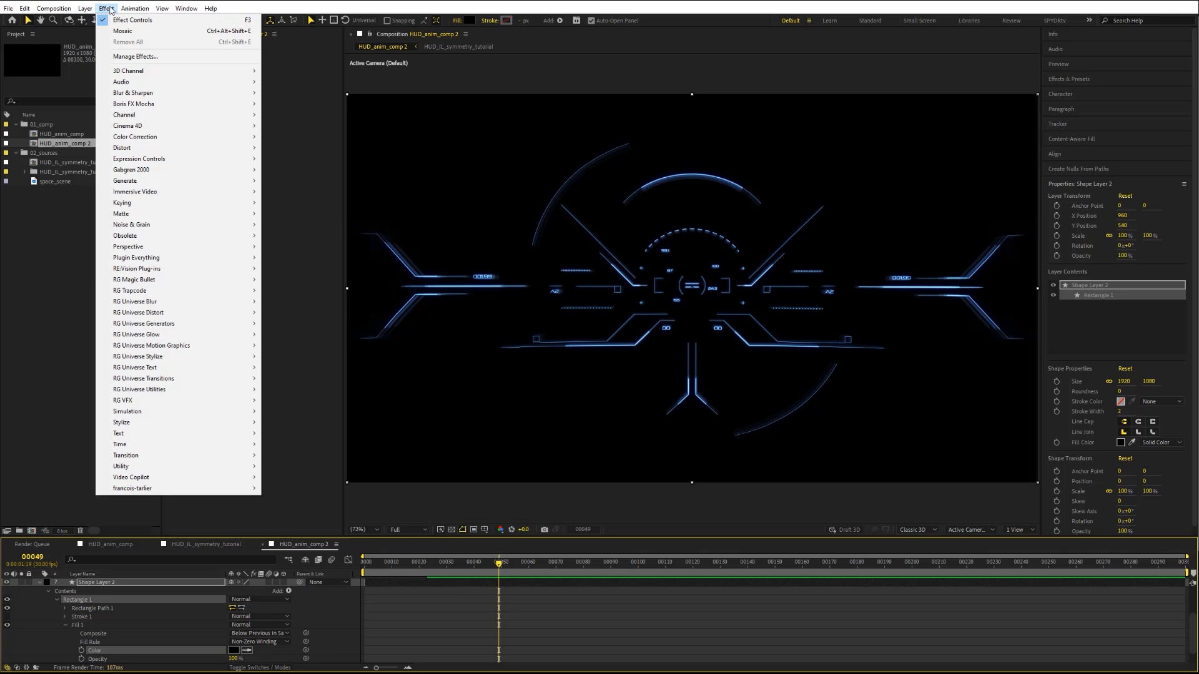
mouse_move(142, 139)
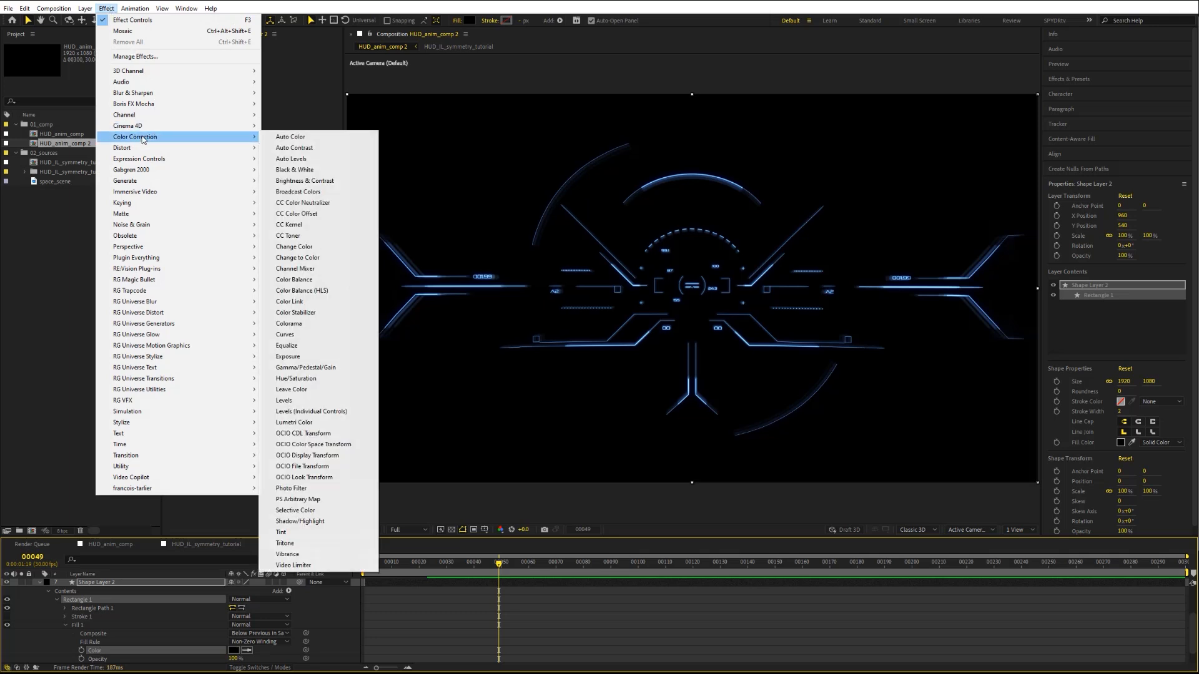
mouse_move(145, 180)
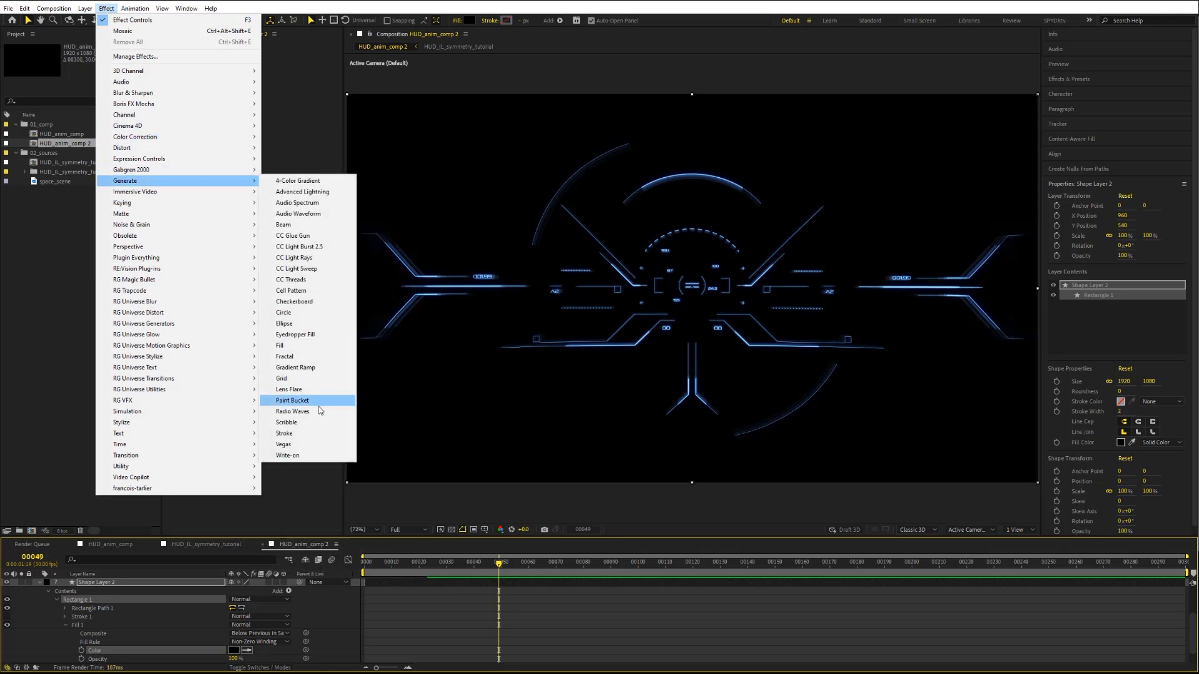
left_click(299, 367)
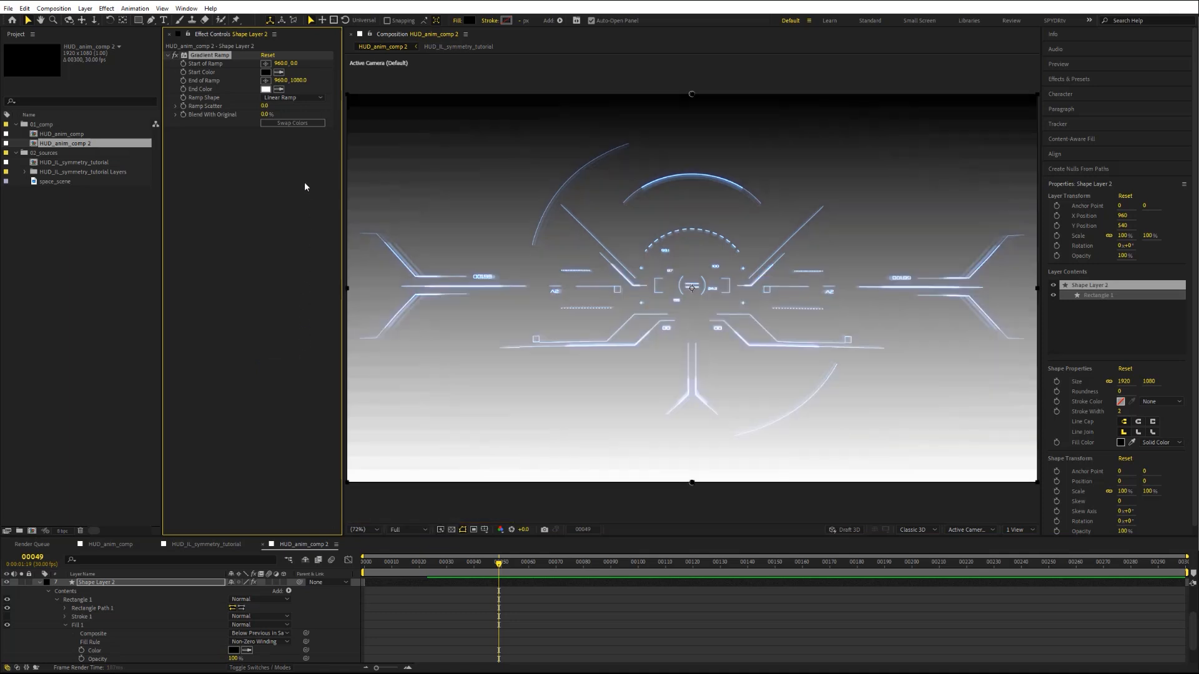
left_click(289, 98)
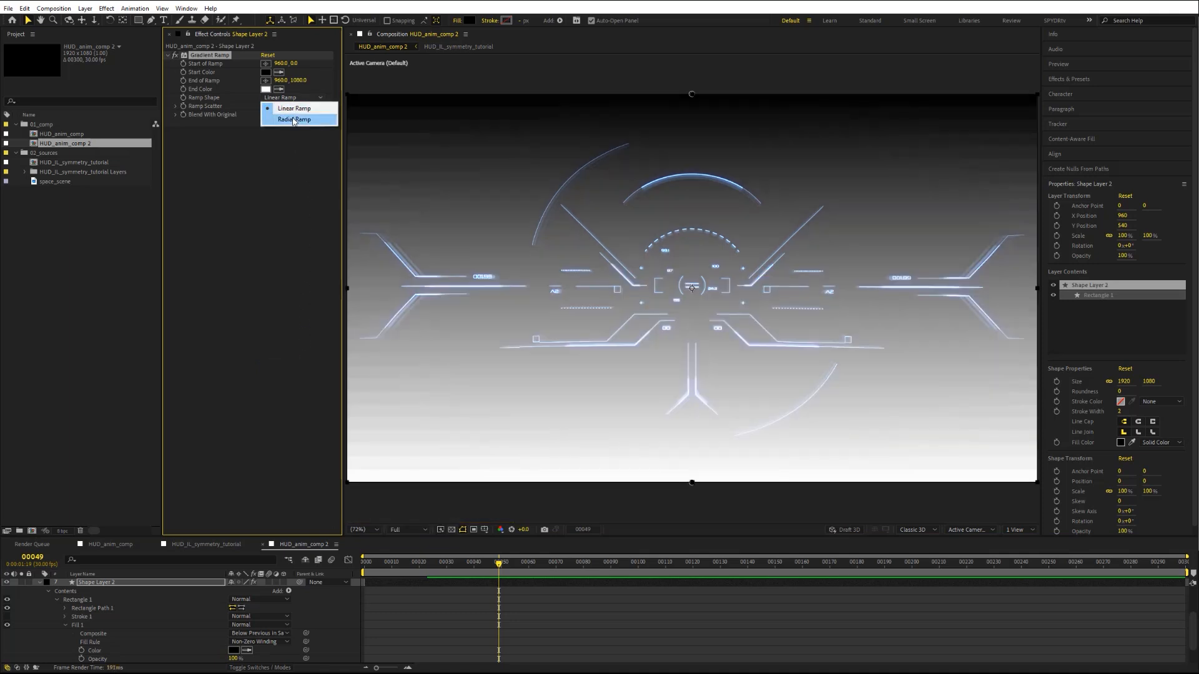
left_click(293, 119)
Step: Set the Gradient Ramp's end colour to black (000000) and start colour to dark grey (2F2F2F), then collapse the layer
left_click(266, 89)
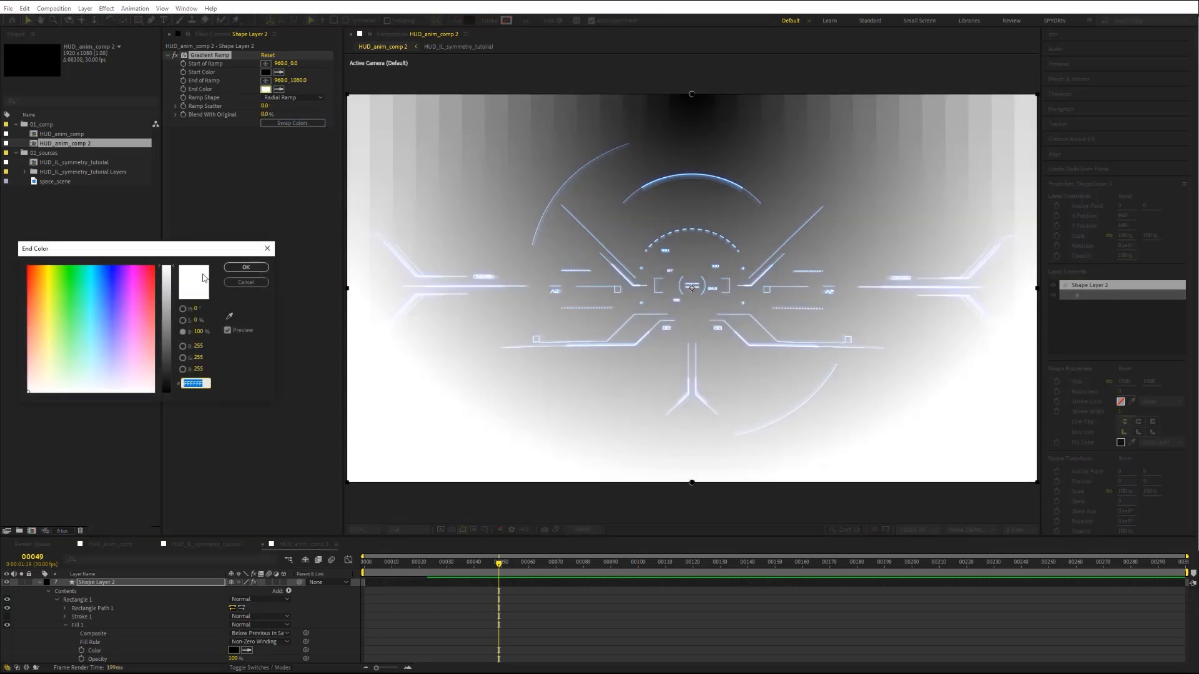
left_click_drag(166, 360, 179, 415)
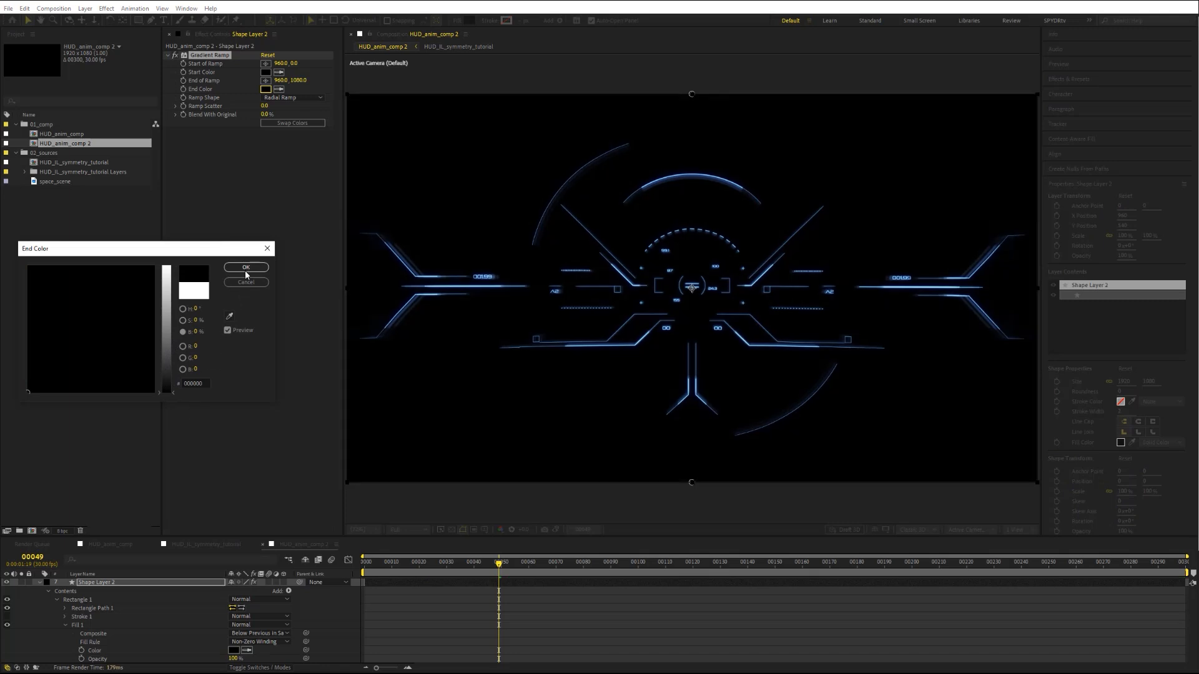
left_click(246, 267)
left_click(266, 72)
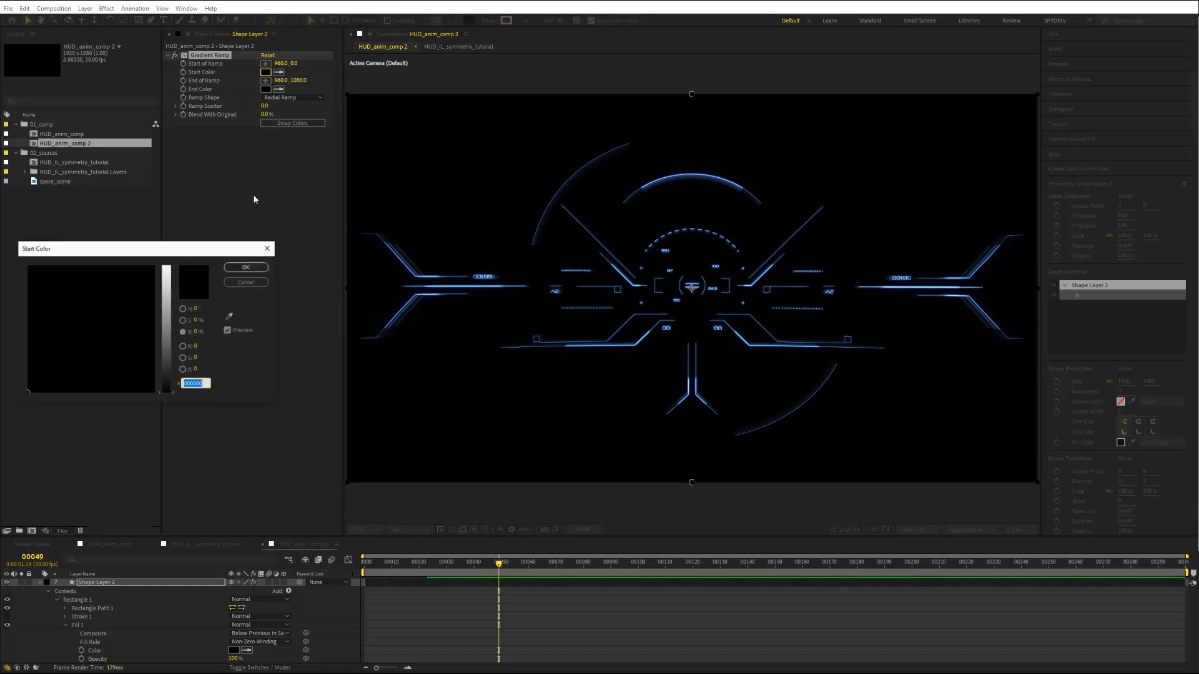
left_click_drag(167, 380, 166, 369)
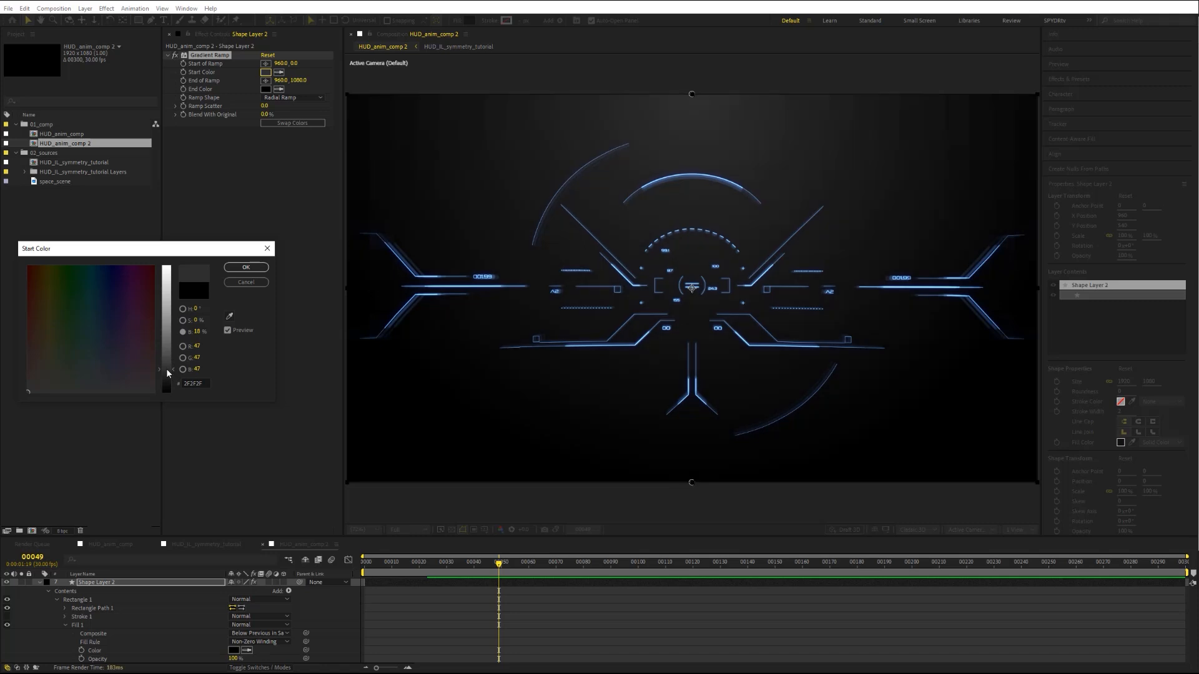
left_click(246, 267)
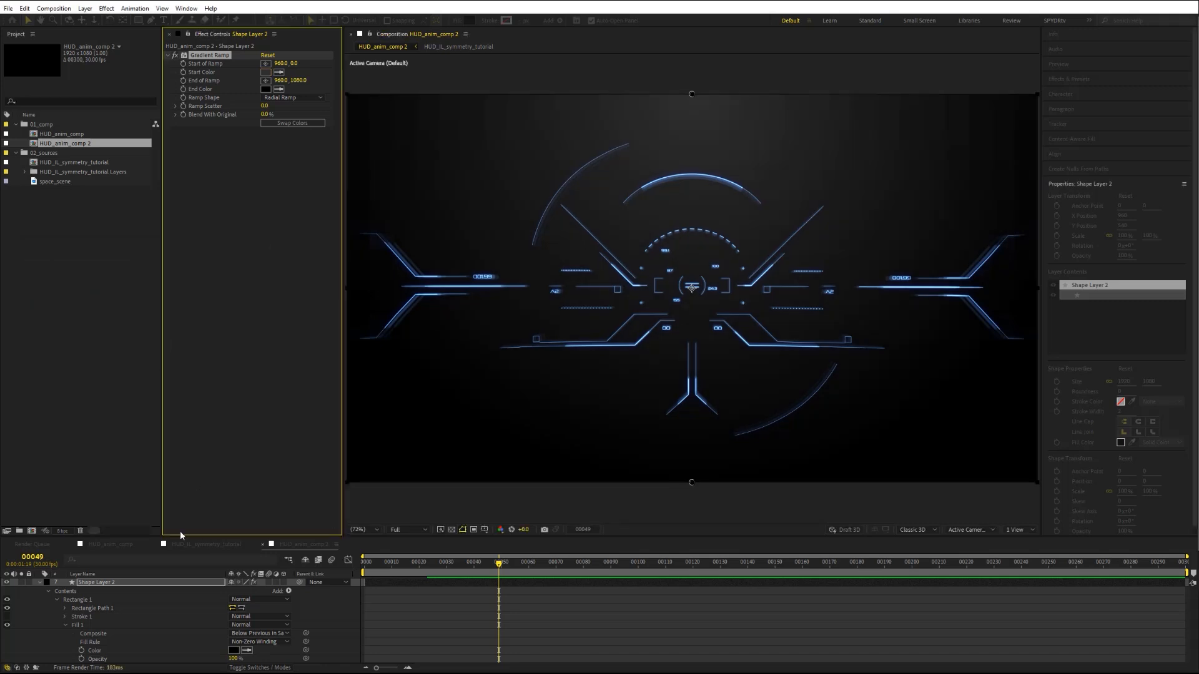
left_click(42, 581)
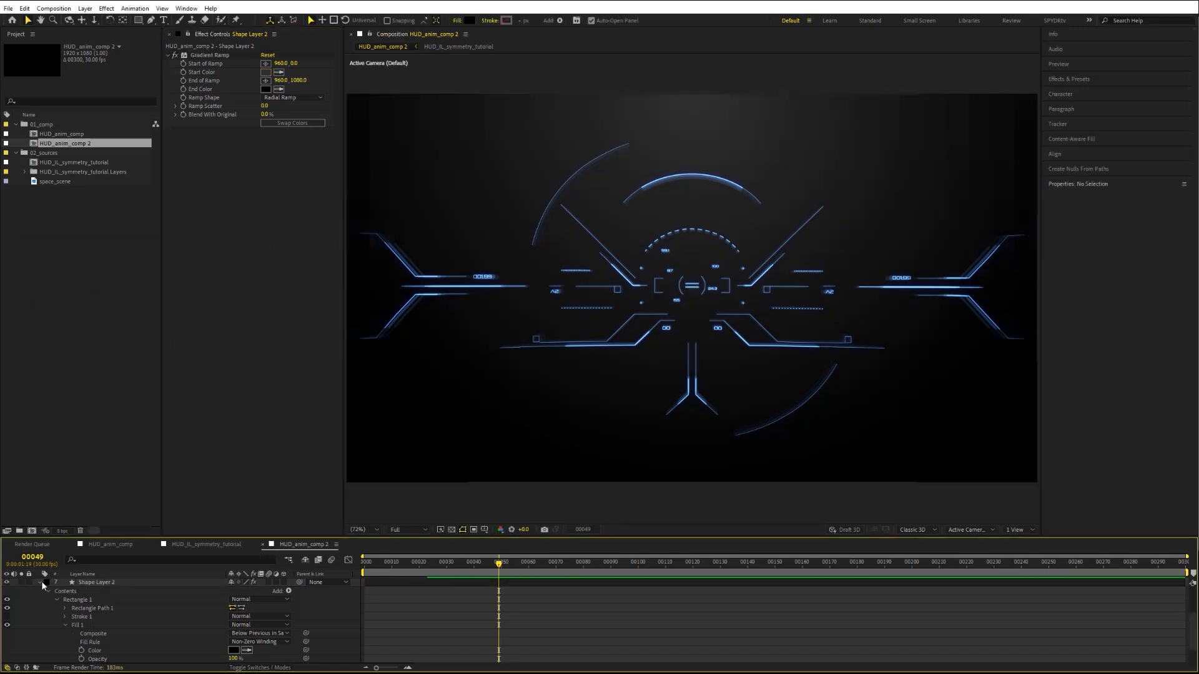
left_click(39, 583)
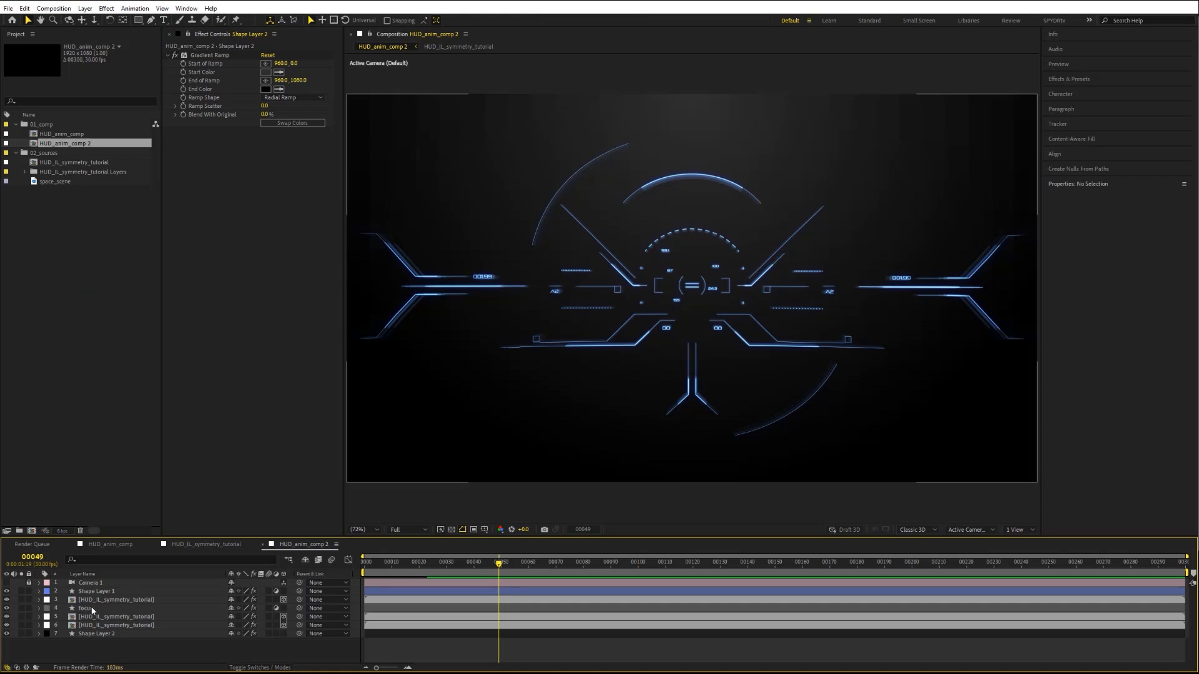
Step: Unlock and enable Camera 1 and dolly it toward the HUD centre to a Z position of about -1164
left_click(28, 583)
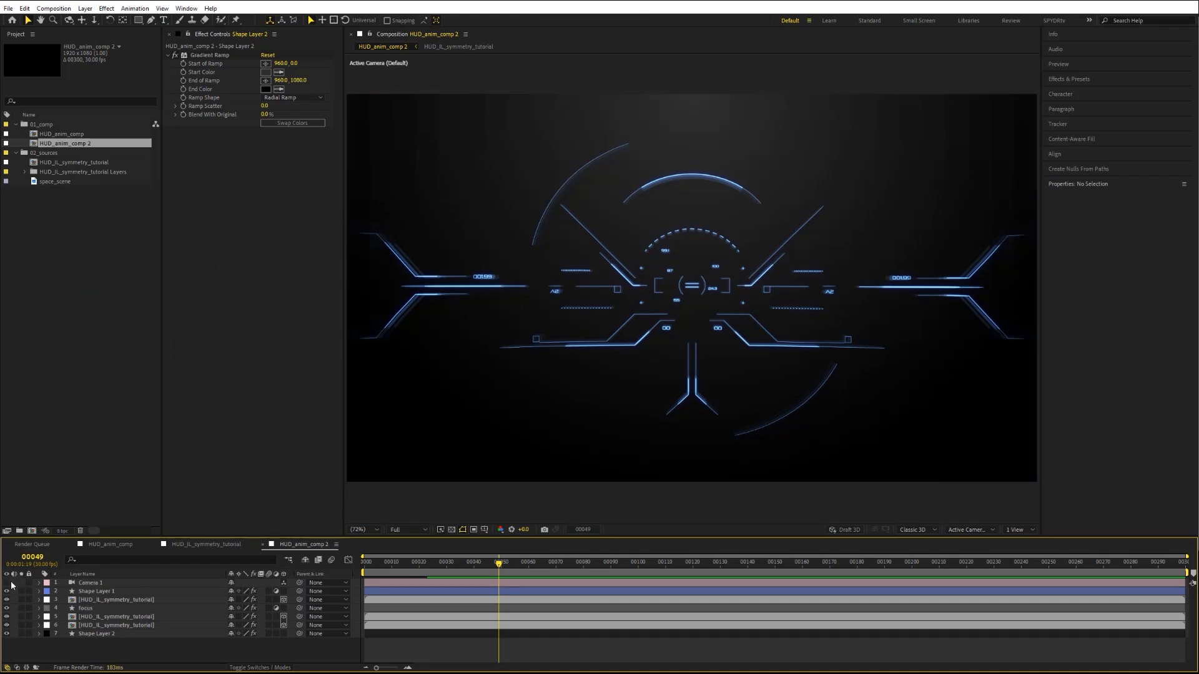
left_click(7, 583)
left_click(88, 583)
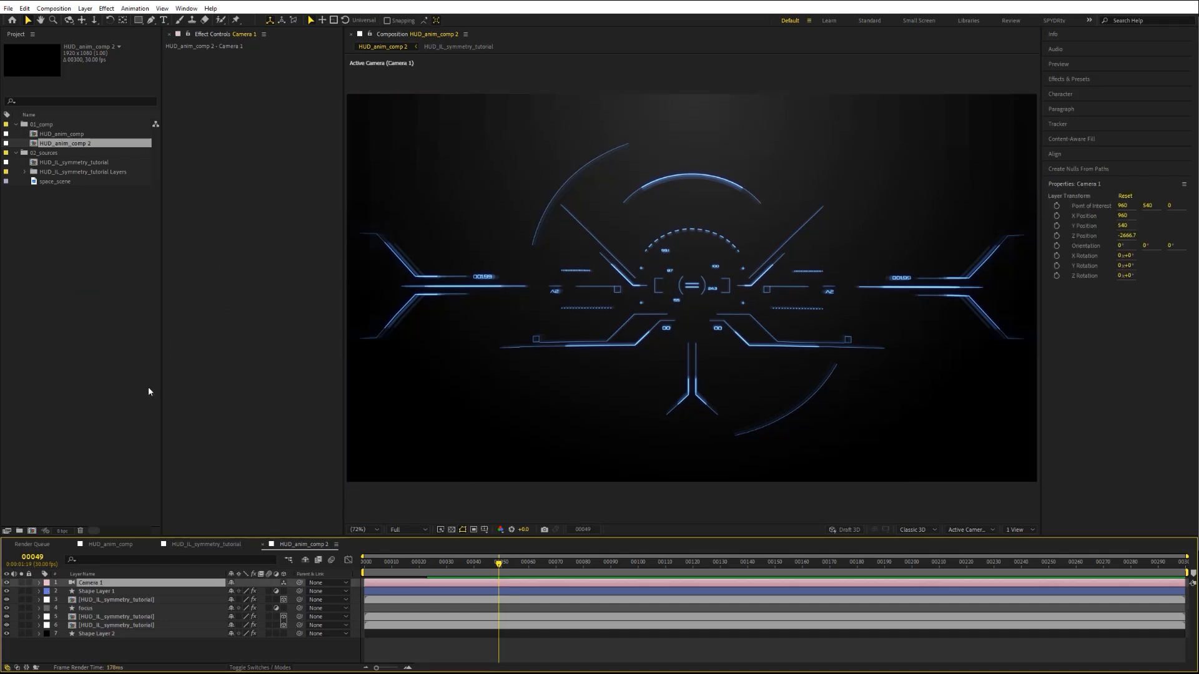
left_click(95, 20)
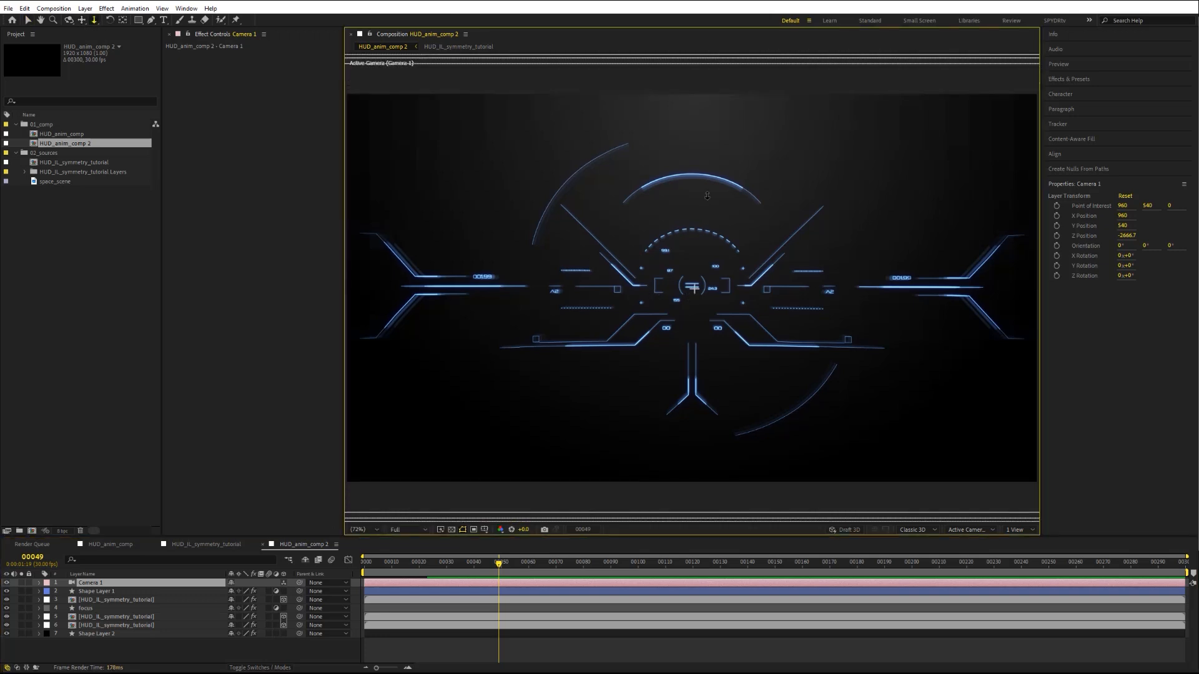
left_click_drag(692, 292, 207, 57)
Step: Orbit and pan Camera 1 to a tilted close-up of the HUD layers, at a position of about 360, 970, -895
left_click(69, 20)
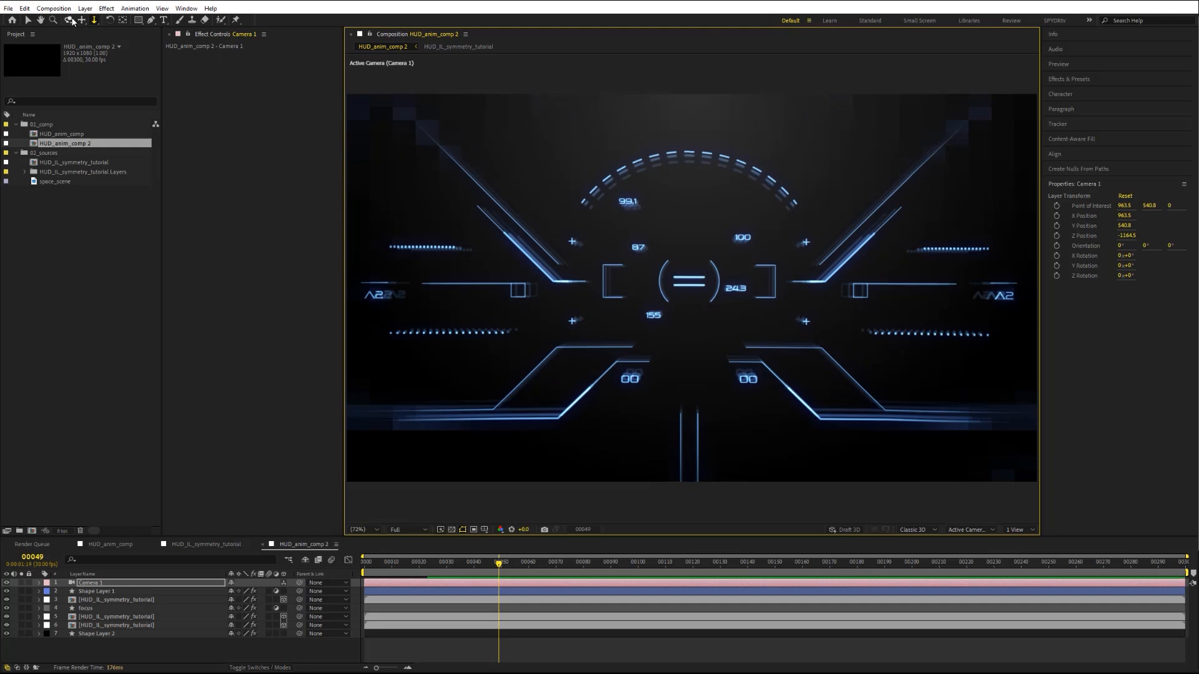
left_click_drag(691, 285, 734, 237)
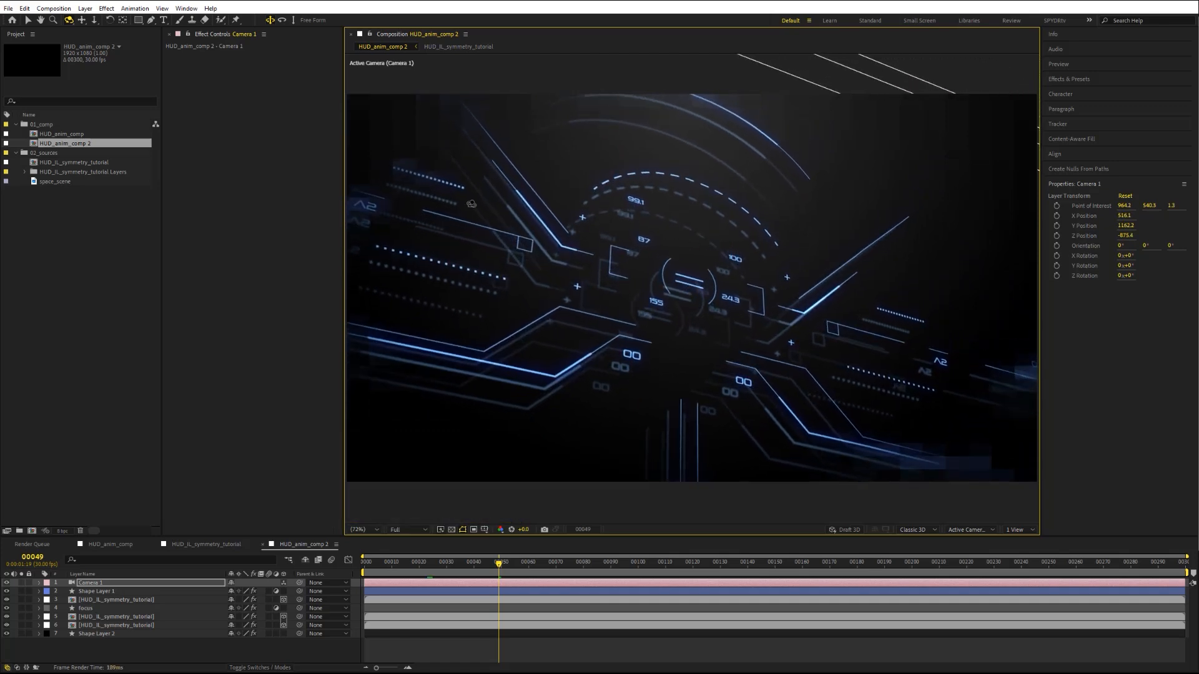
left_click(81, 19)
mouse_move(723, 283)
left_mouse_down()
mouse_move(764, 272)
mouse_move(721, 284)
mouse_move(741, 290)
mouse_move(740, 315)
mouse_move(733, 300)
left_mouse_up()
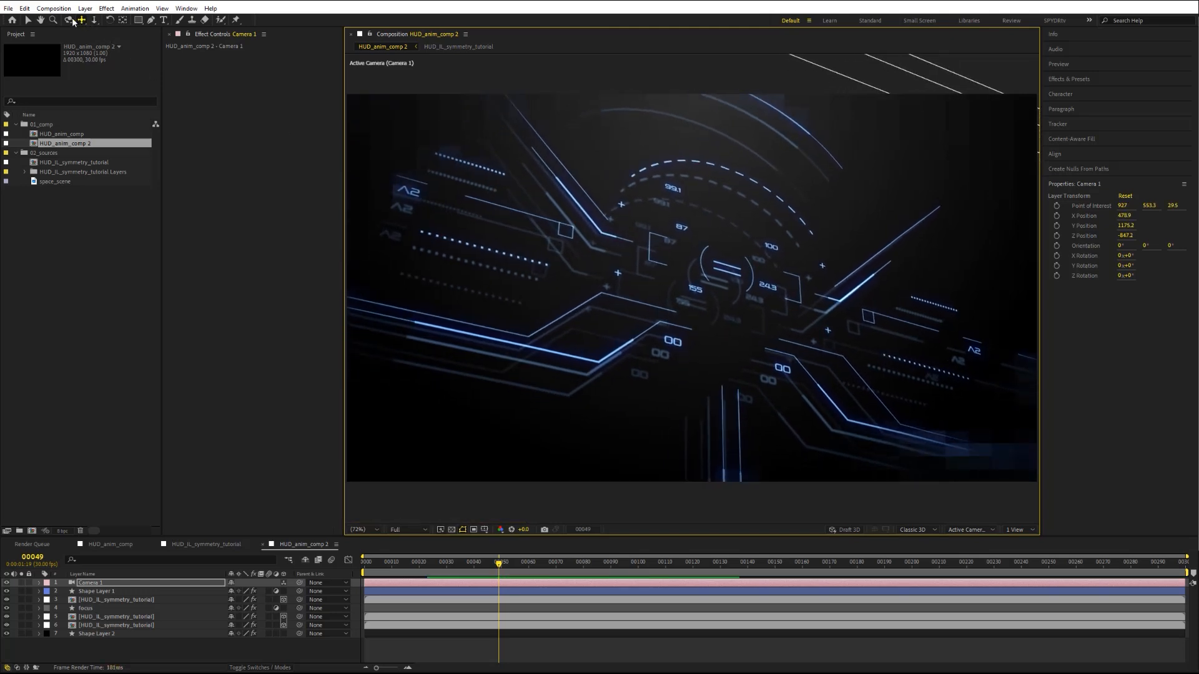
left_click(68, 20)
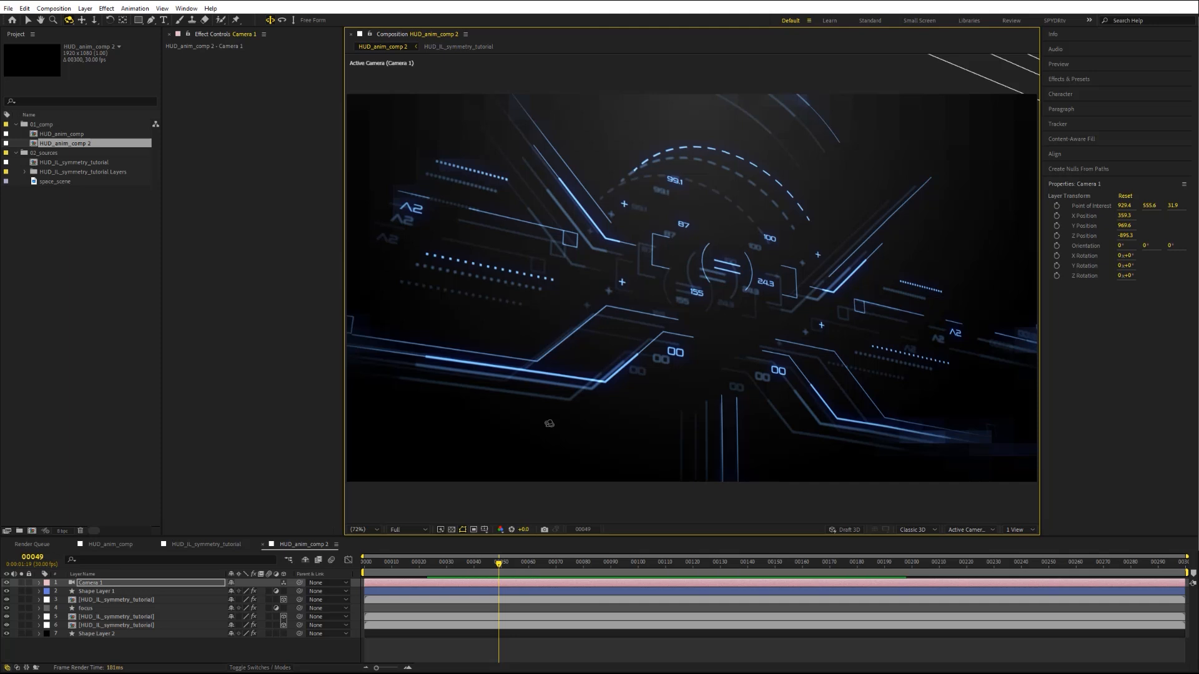
Step: Dolly Camera 1 back from the HUD to a Z position of about -1095, then deselect and lock it
left_click(95, 21)
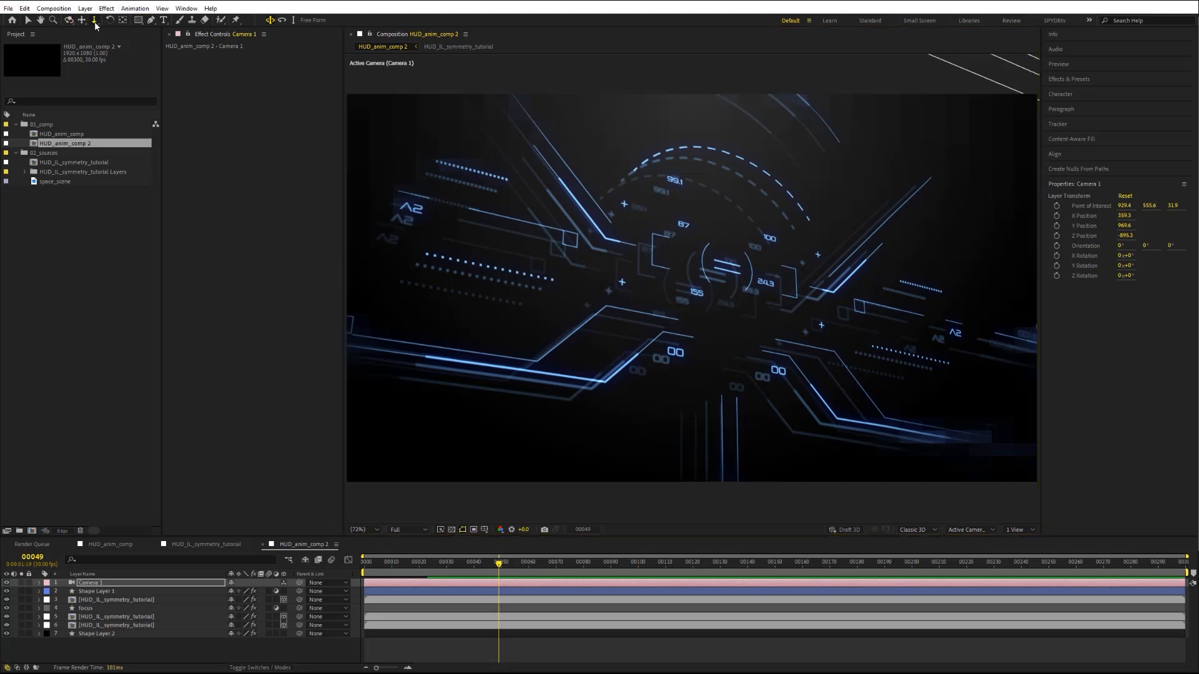
left_click_drag(726, 271, 705, 357)
left_click(121, 647)
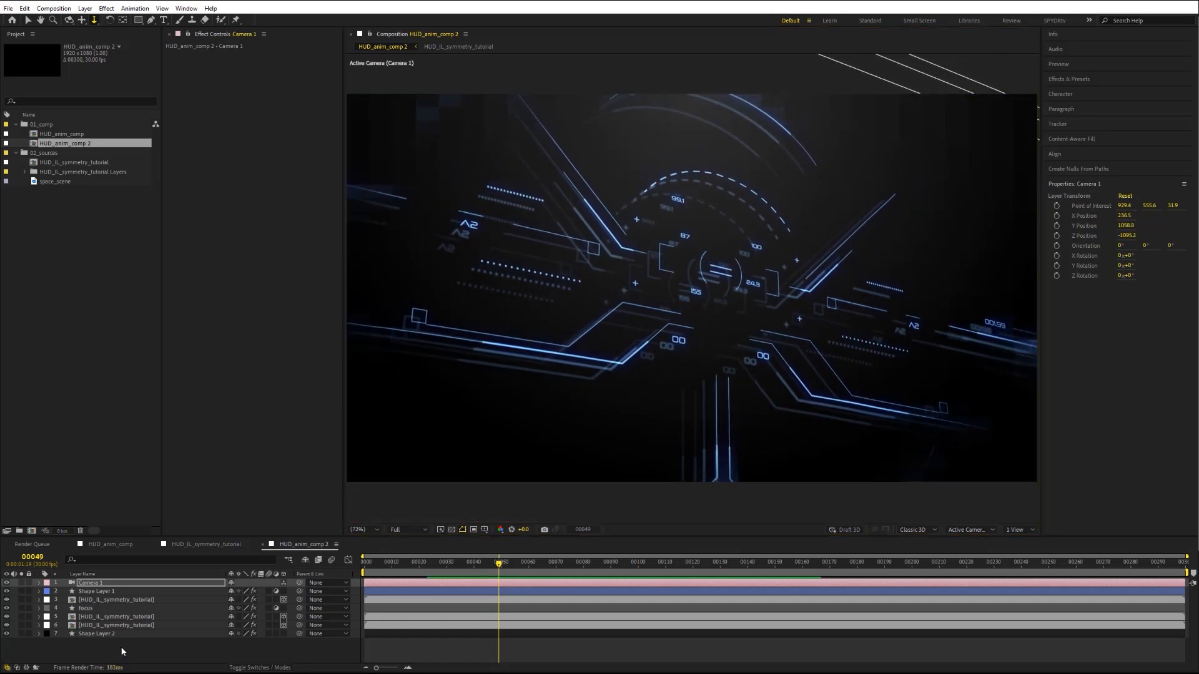
left_click(29, 582)
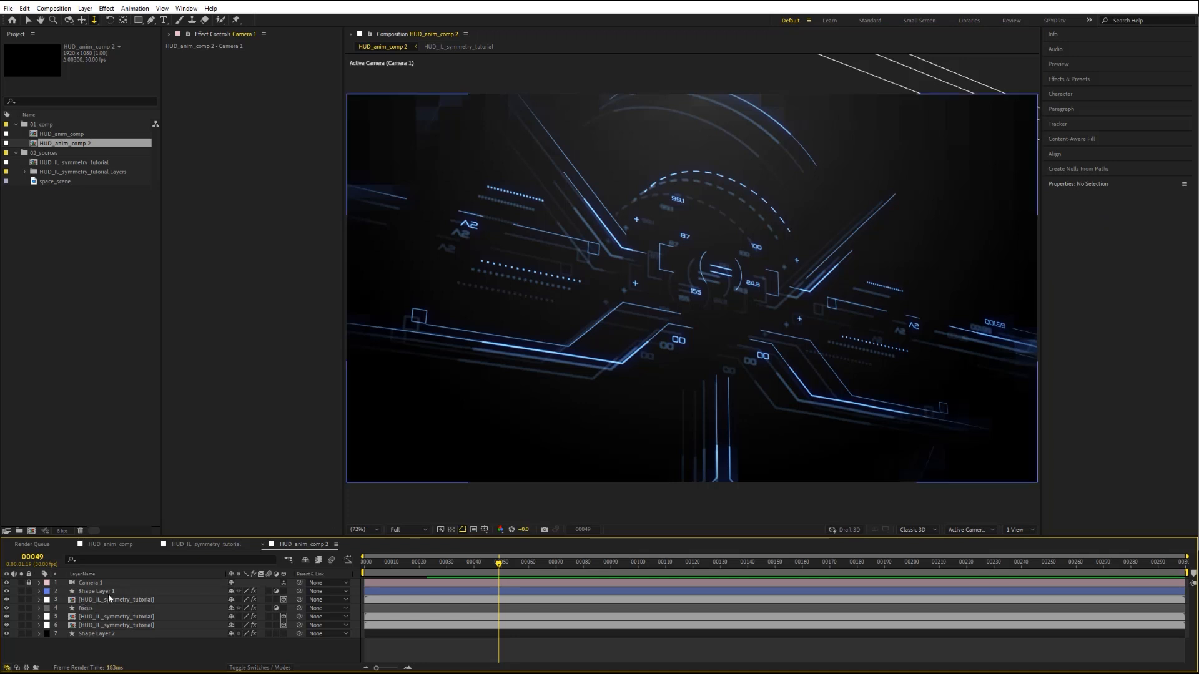
Step: Create a full-frame rectangle shape layer and set its fill colour to white (FFFFFF)
double_click(138, 20)
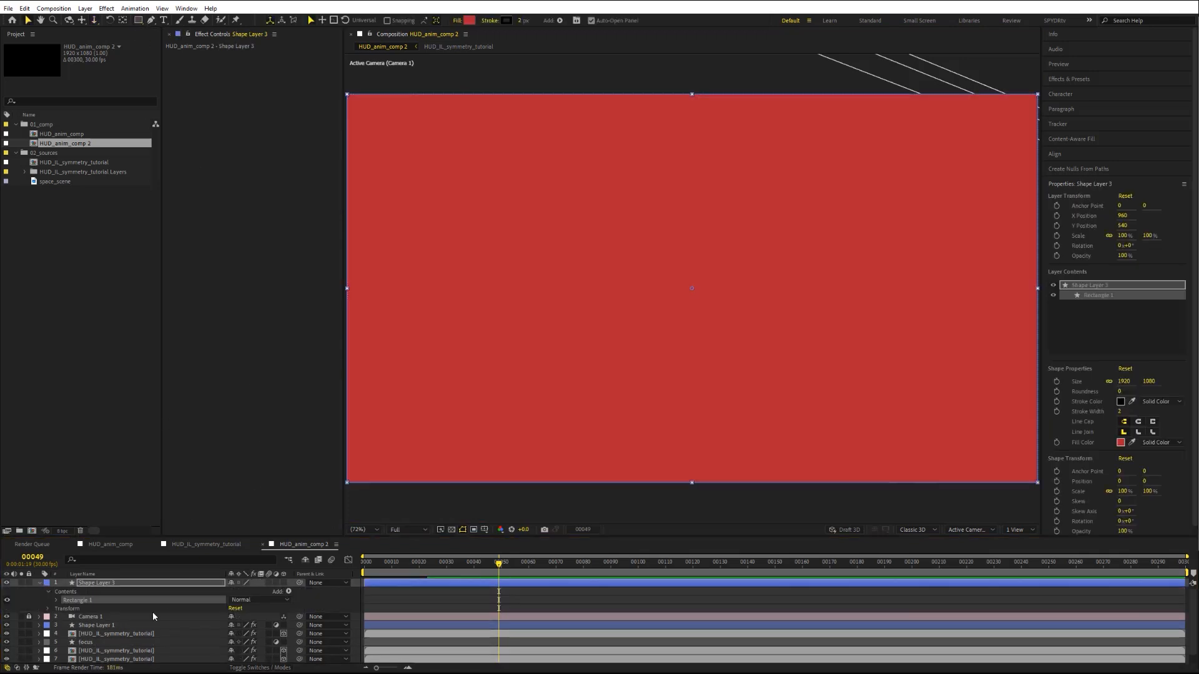
left_click(56, 600)
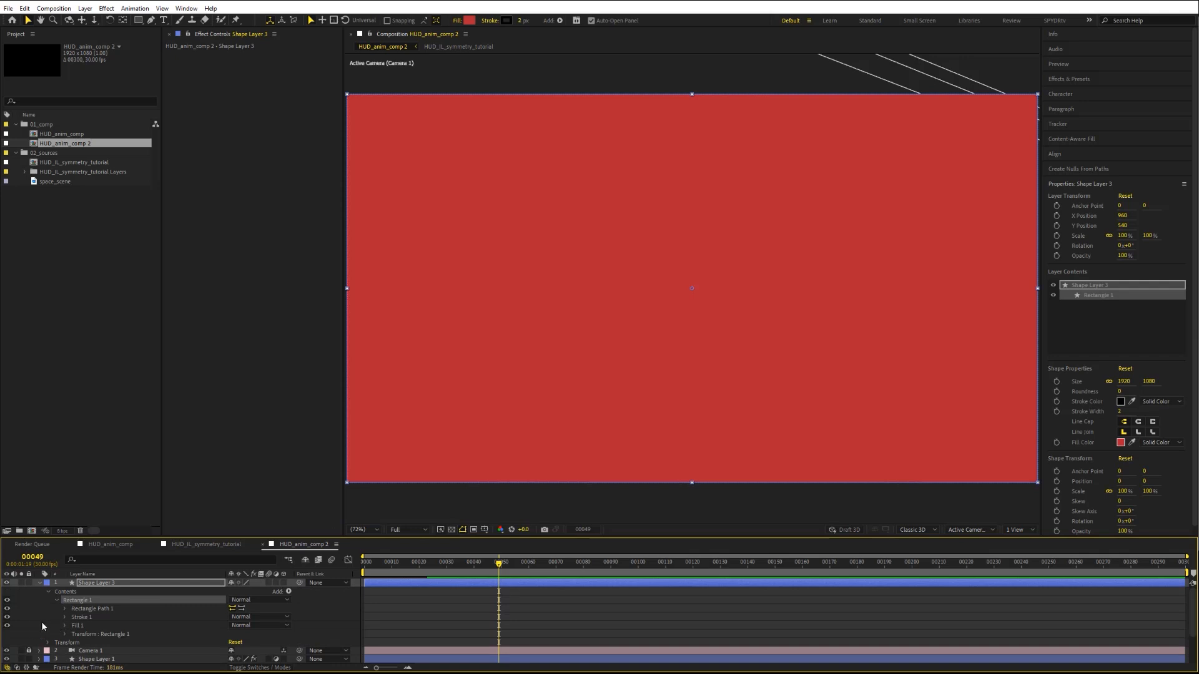
left_click(63, 626)
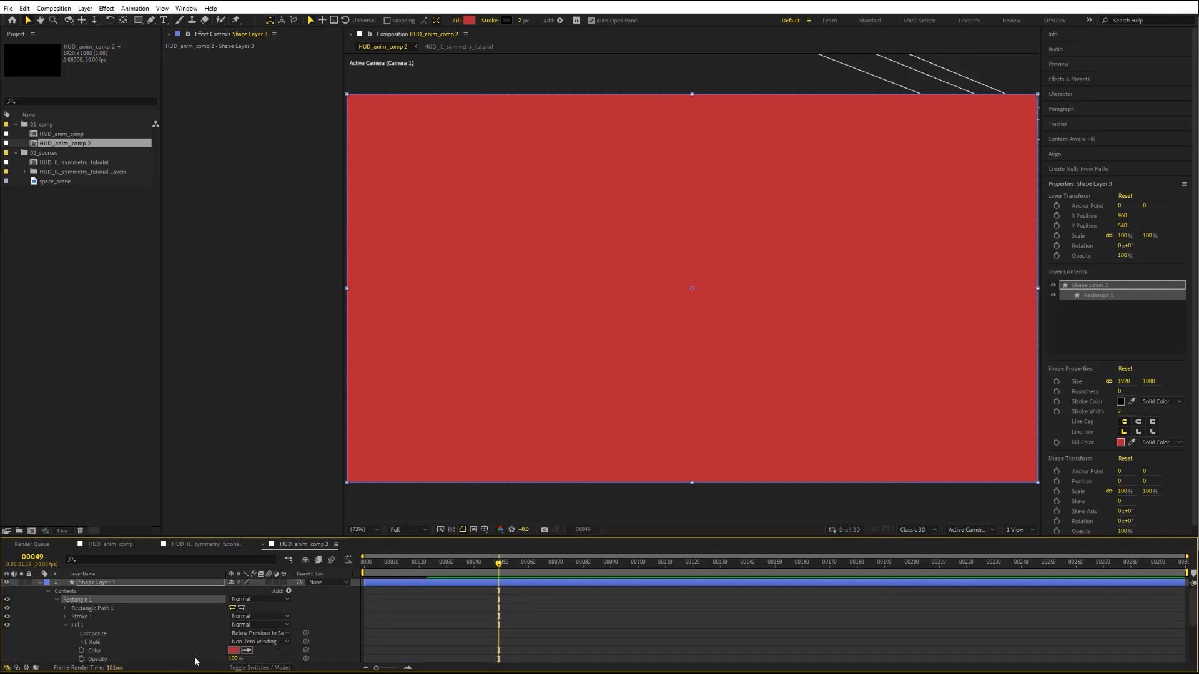
left_click(233, 650)
left_click(138, 392)
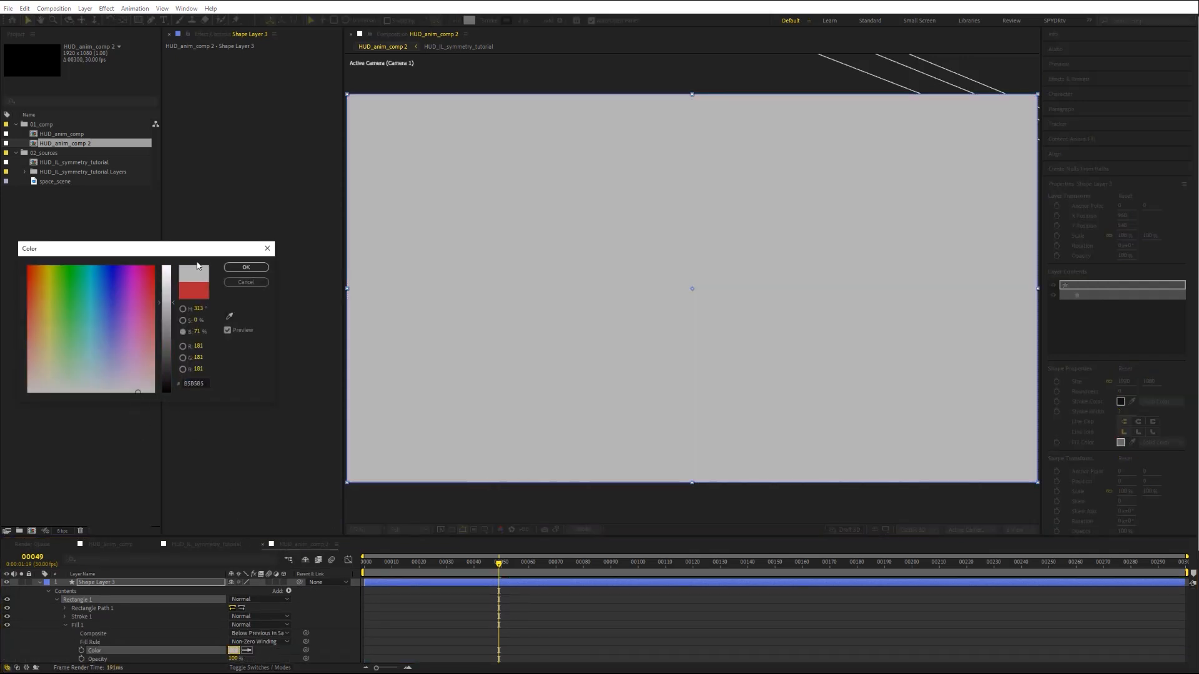
left_click_drag(173, 285, 172, 246)
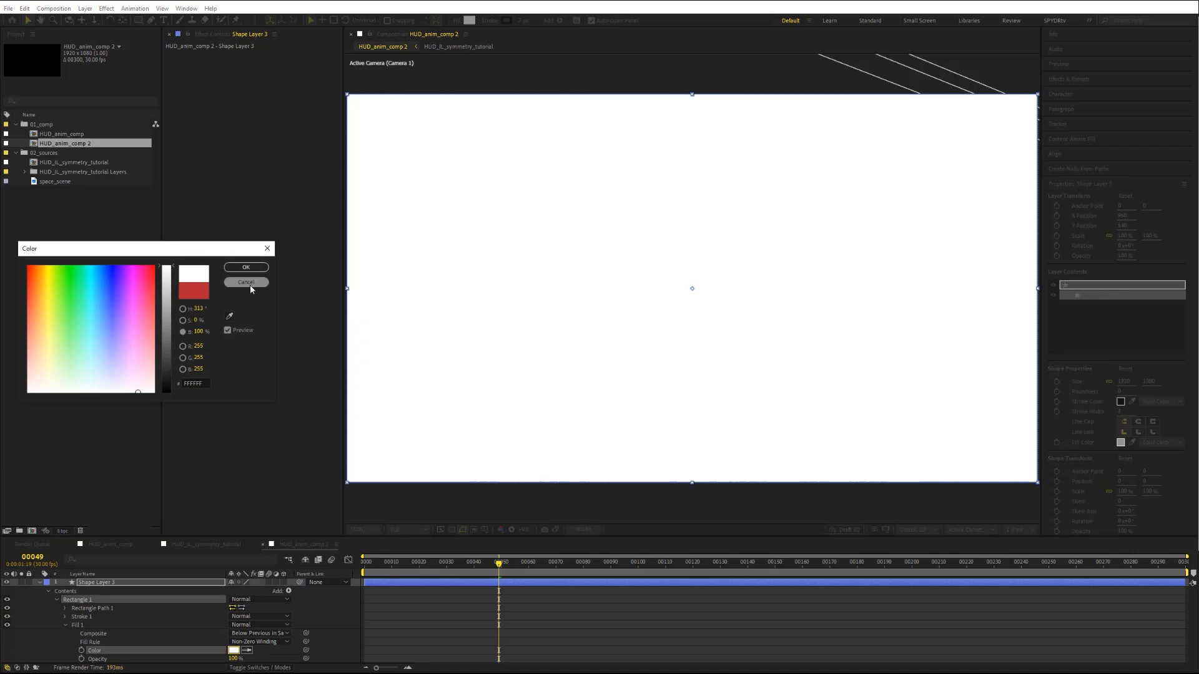
left_click(256, 267)
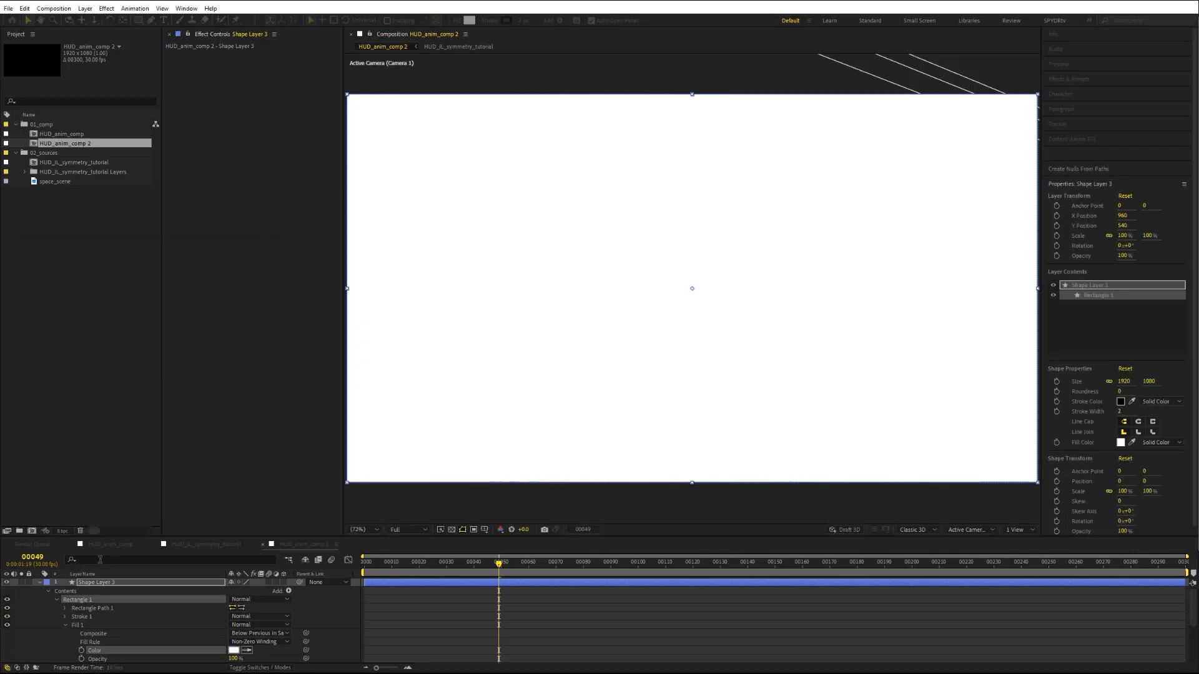
Step: Set the white shape layer's label colour to None and rename the layer blur_shape
left_click(48, 582)
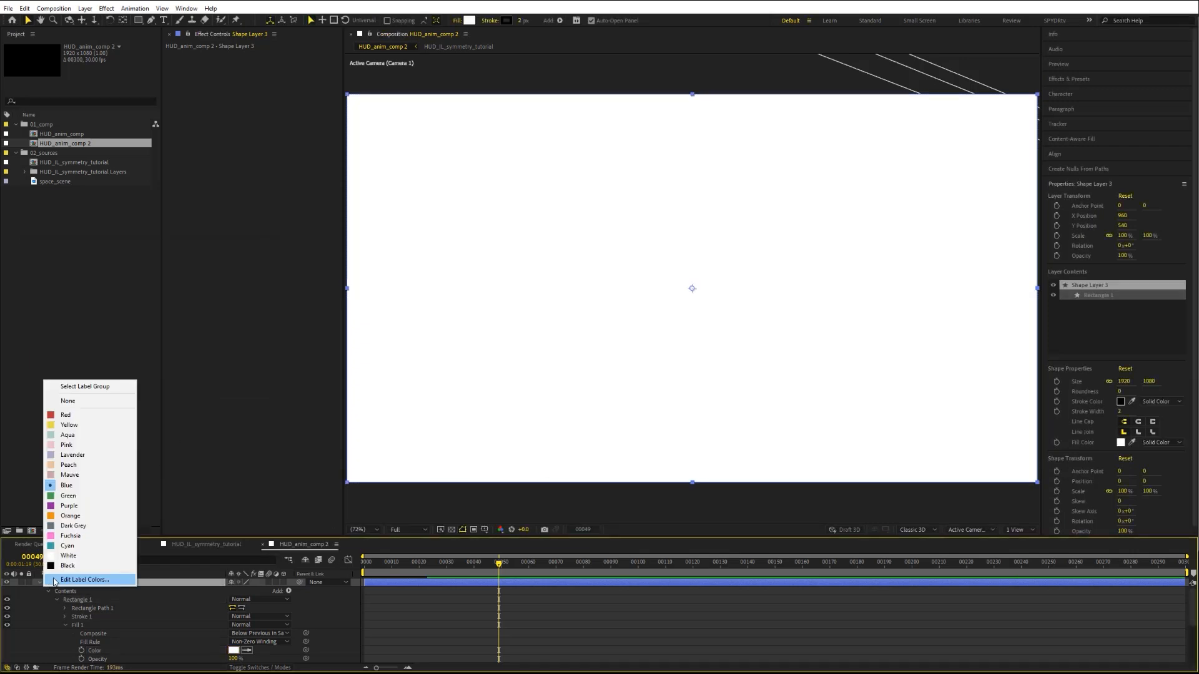
left_click(56, 401)
left_click(38, 582)
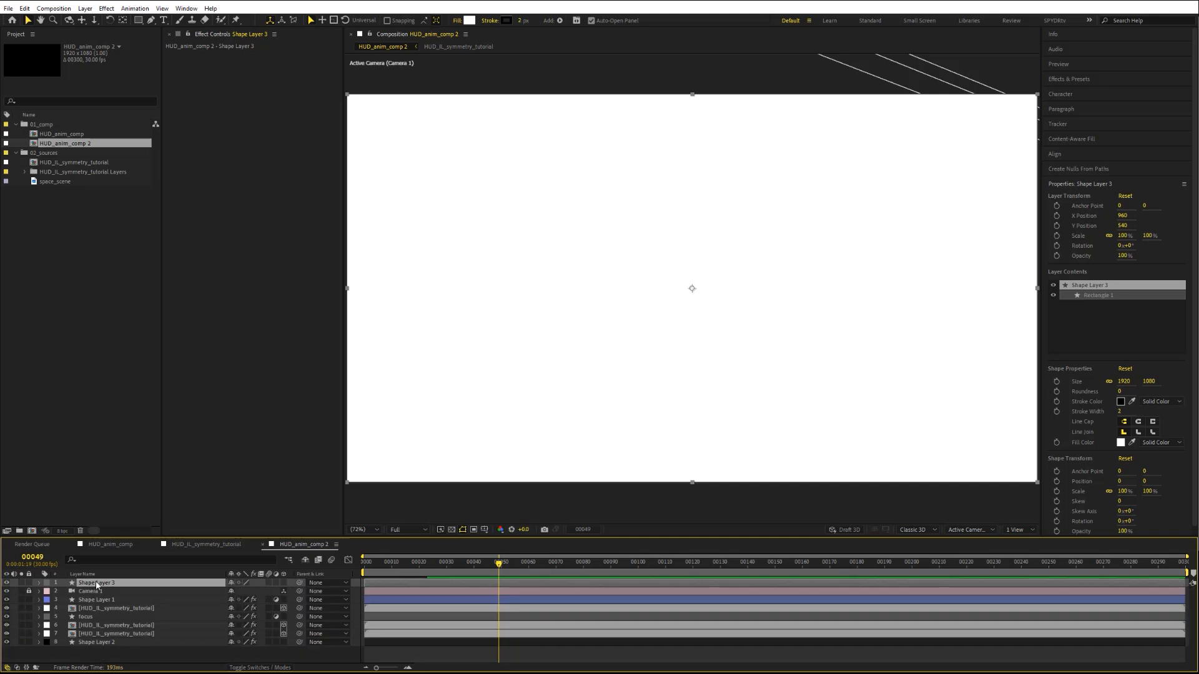
key("Return")
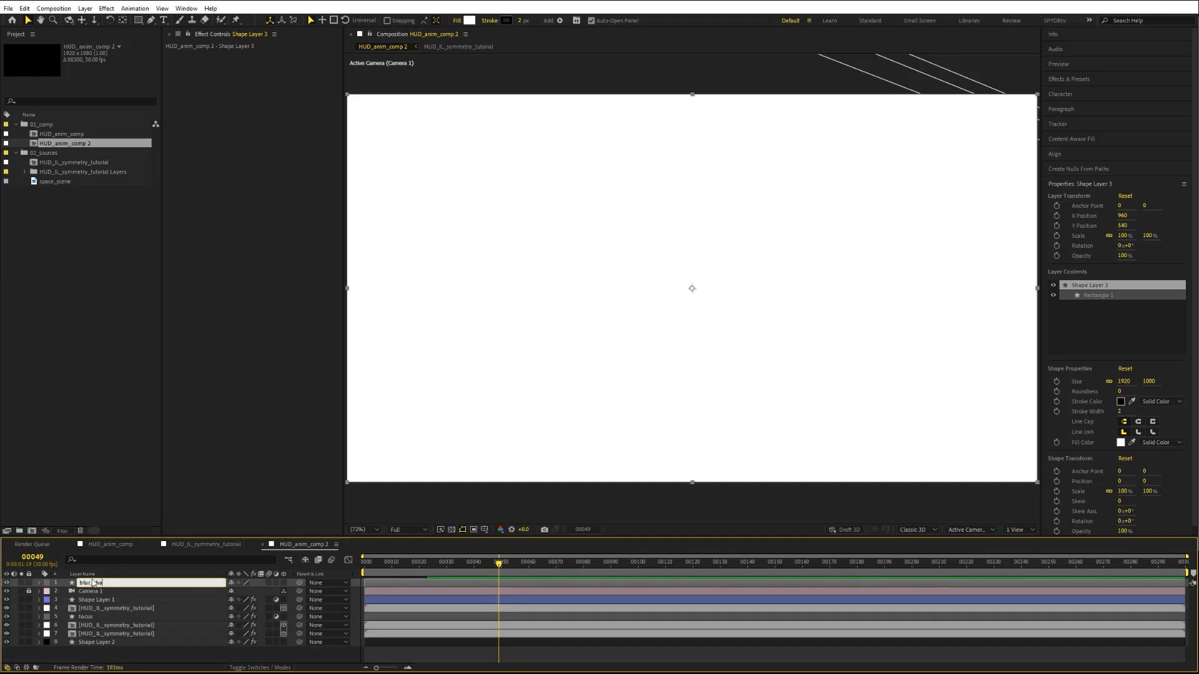
key("Return")
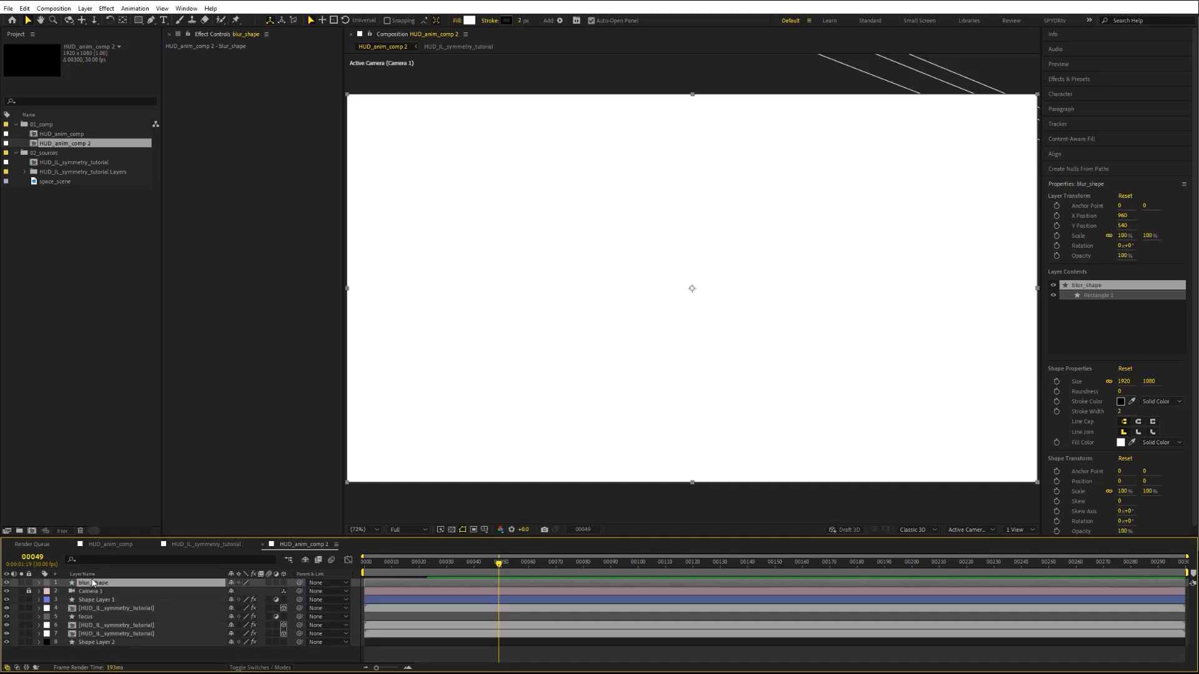
Step: Draw a closed, rounded Pen mask on blur_shape around the central part of the HUD, spanning nearly the full frame height
left_click(152, 20)
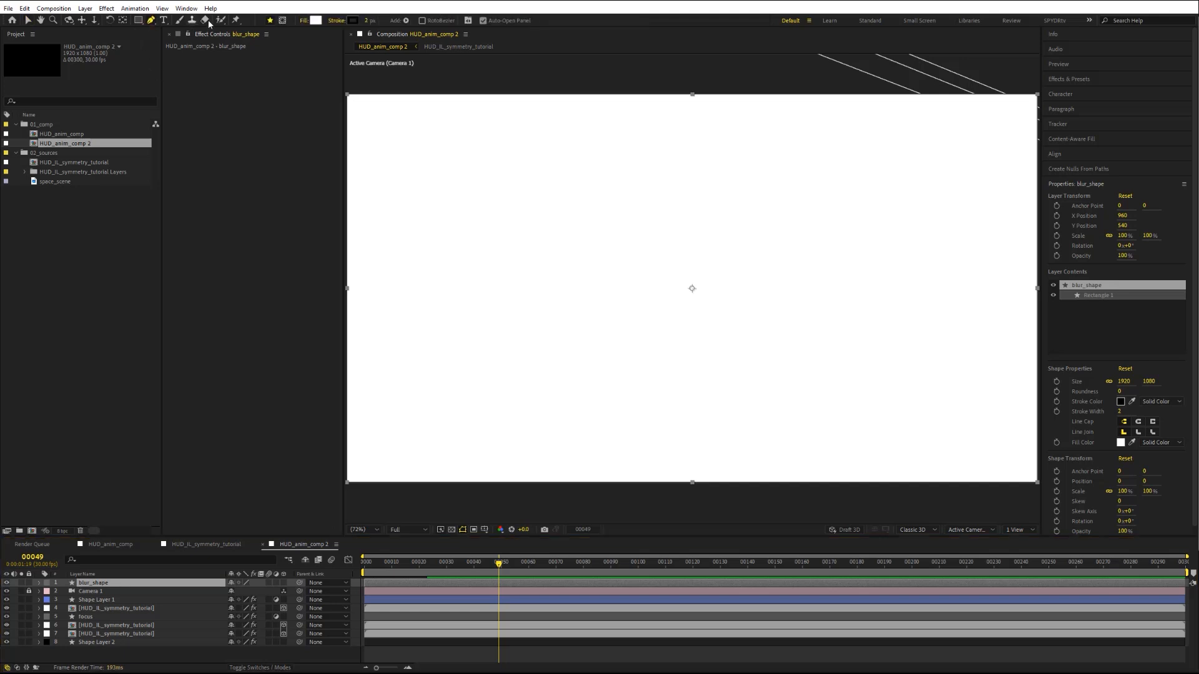
left_click(283, 21)
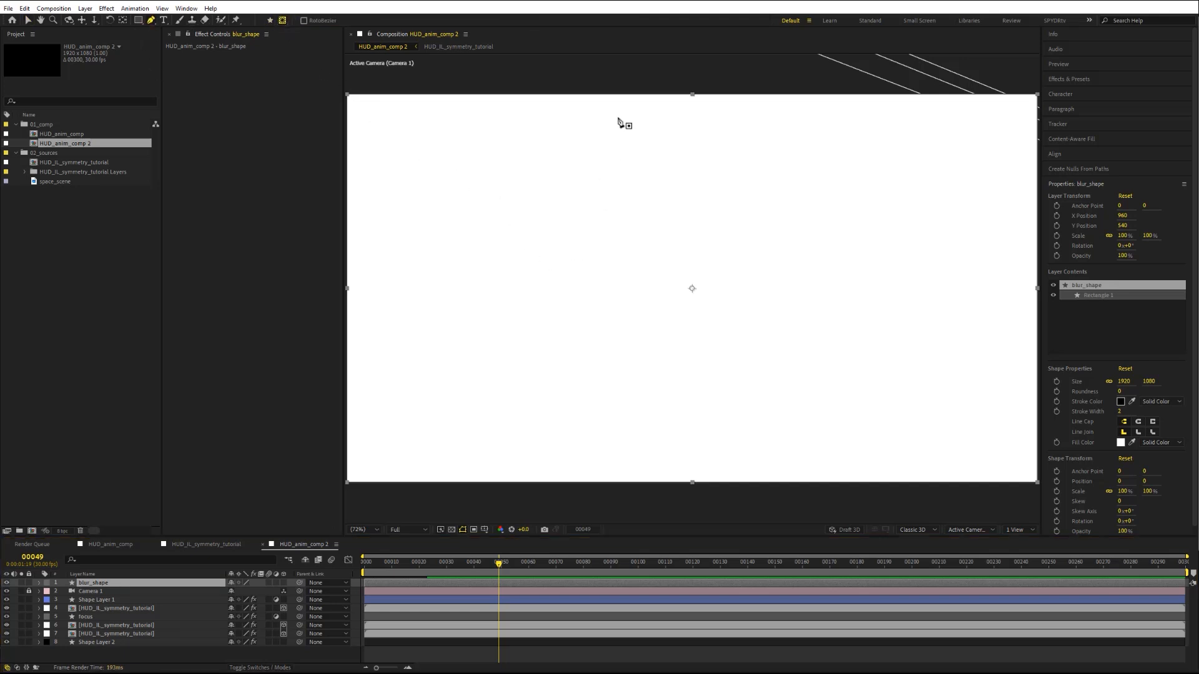
left_click_drag(633, 115, 604, 168)
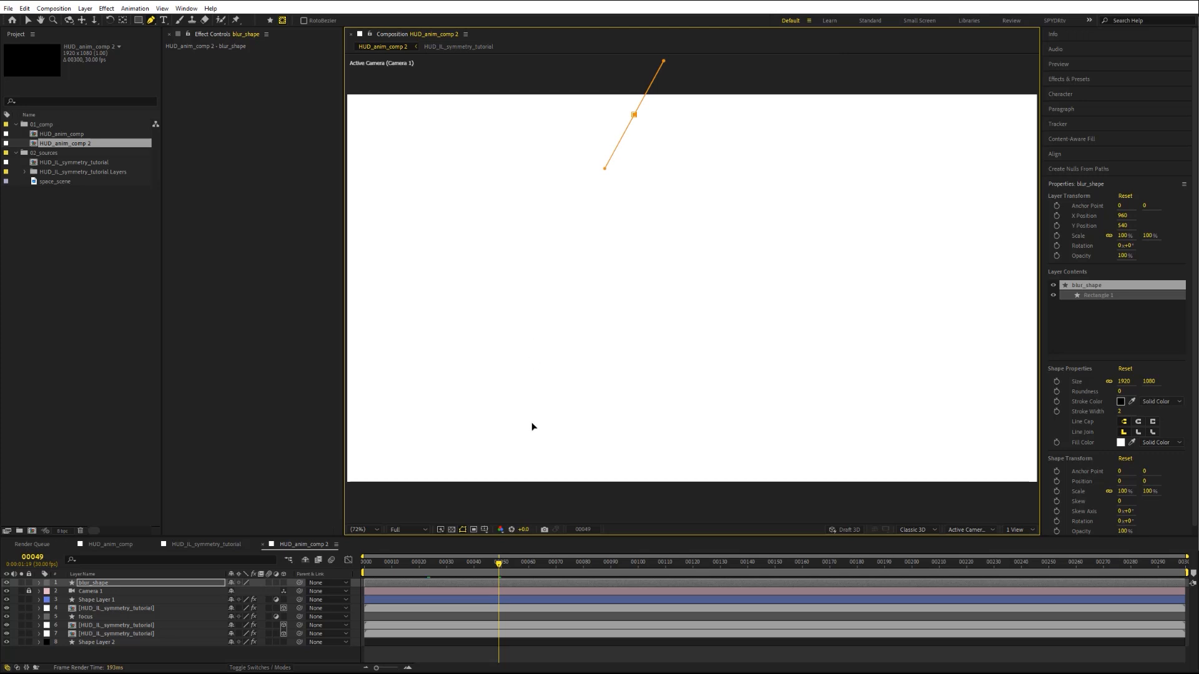
left_click_drag(532, 417, 527, 484)
left_click_drag(811, 453, 855, 401)
left_click(832, 159)
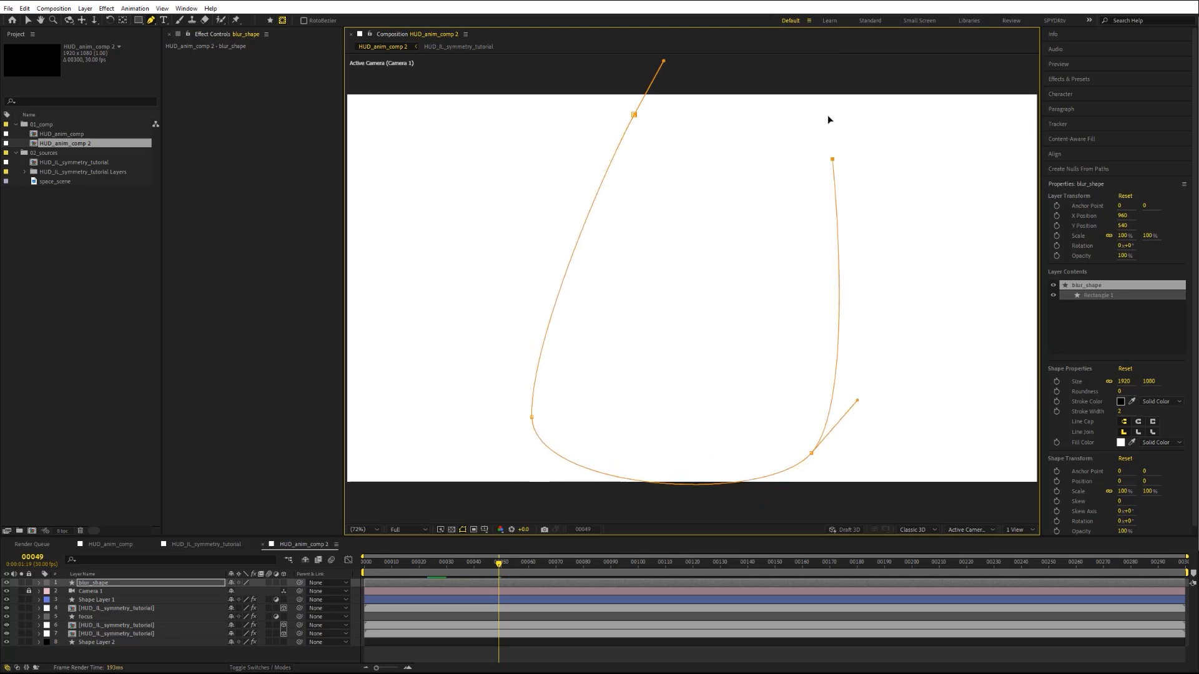
left_click_drag(828, 119, 828, 71)
left_click_drag(633, 115, 603, 177)
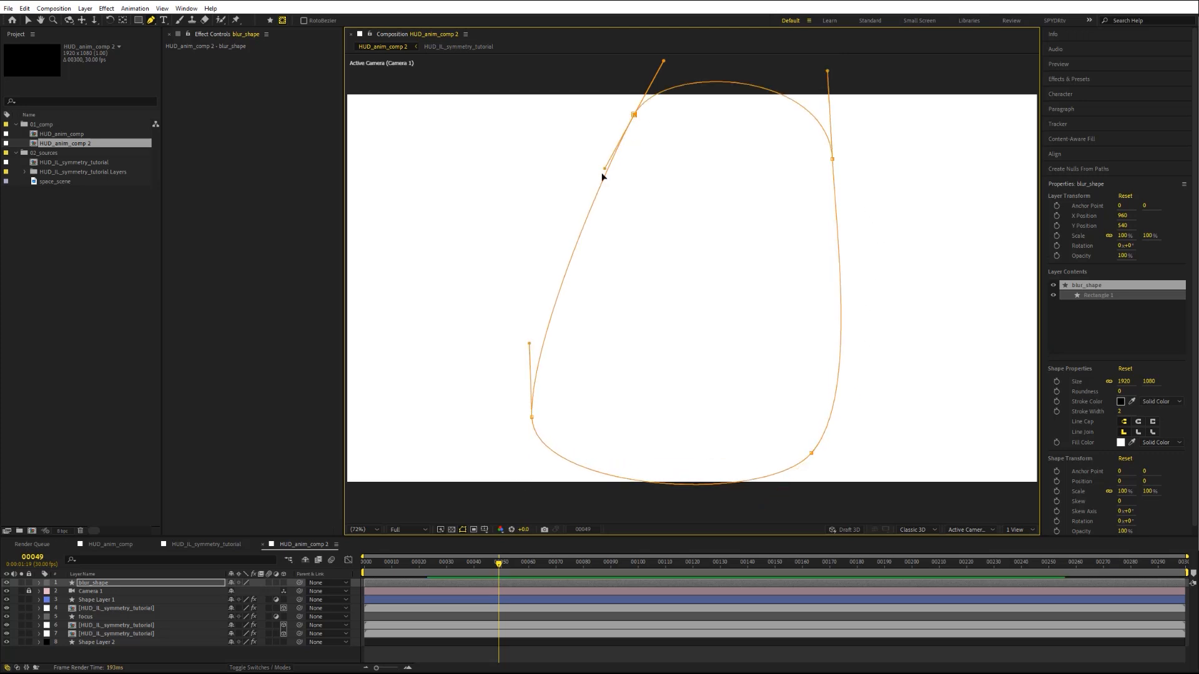
Step: Set the blur_shape mask's mode to Subtract and its feather to 200 pixels
key("m")
key("m")
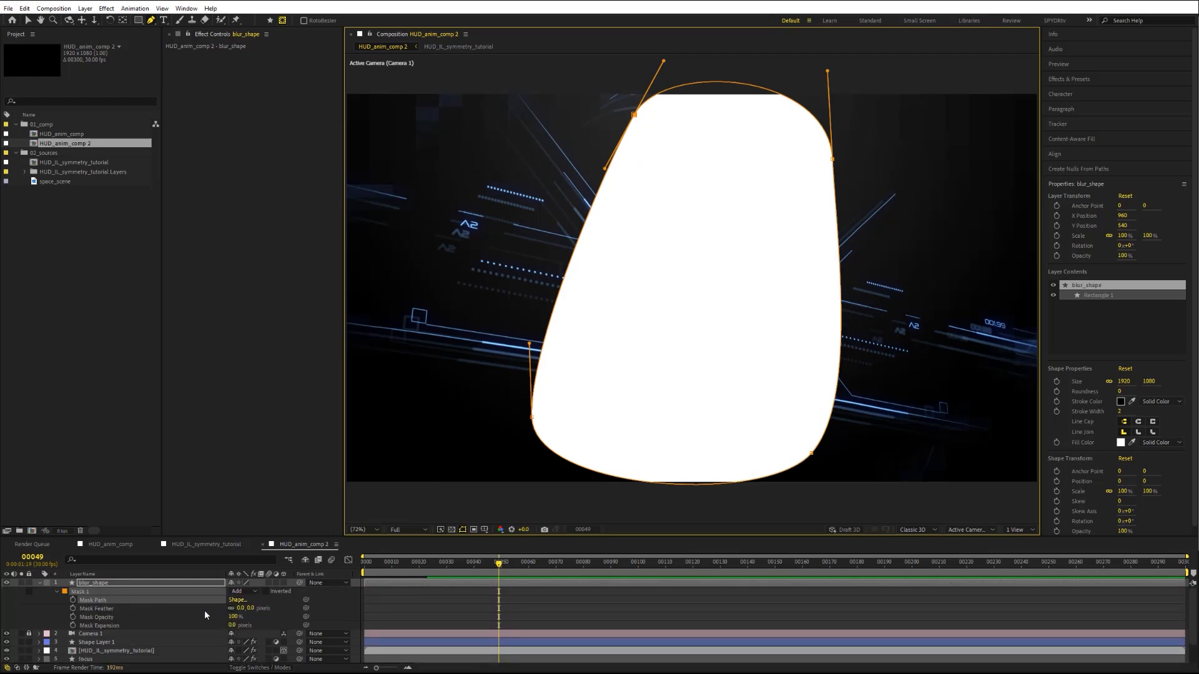
left_click(240, 591)
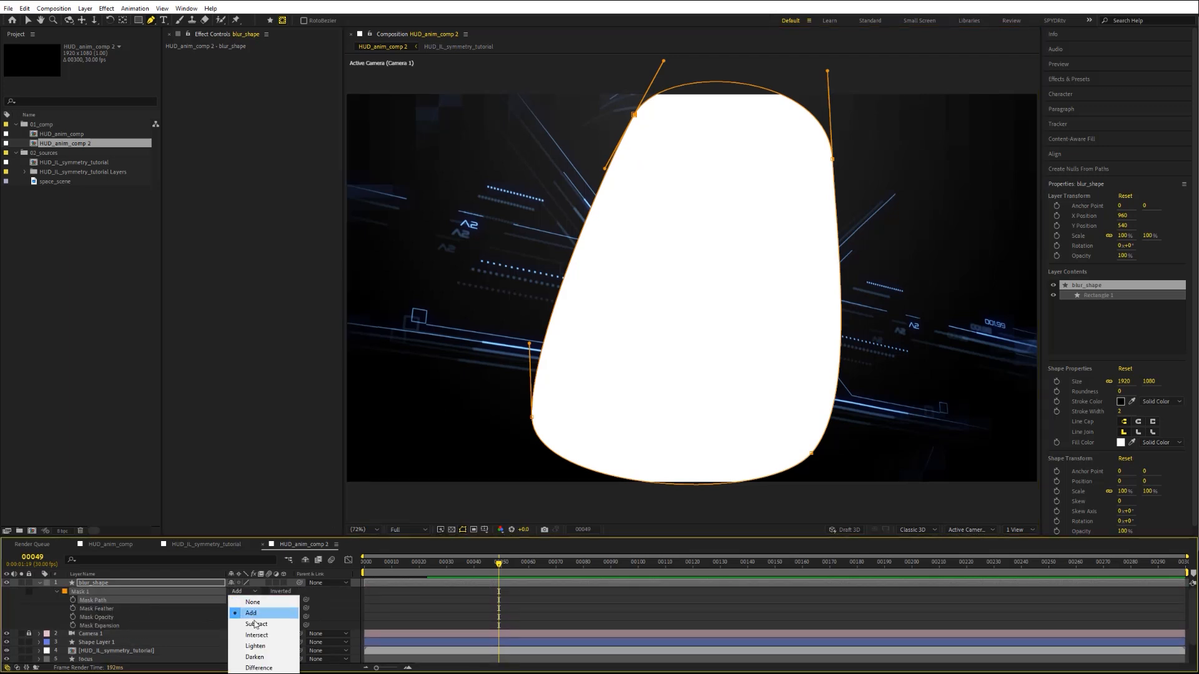
left_click(249, 619)
left_click(240, 608)
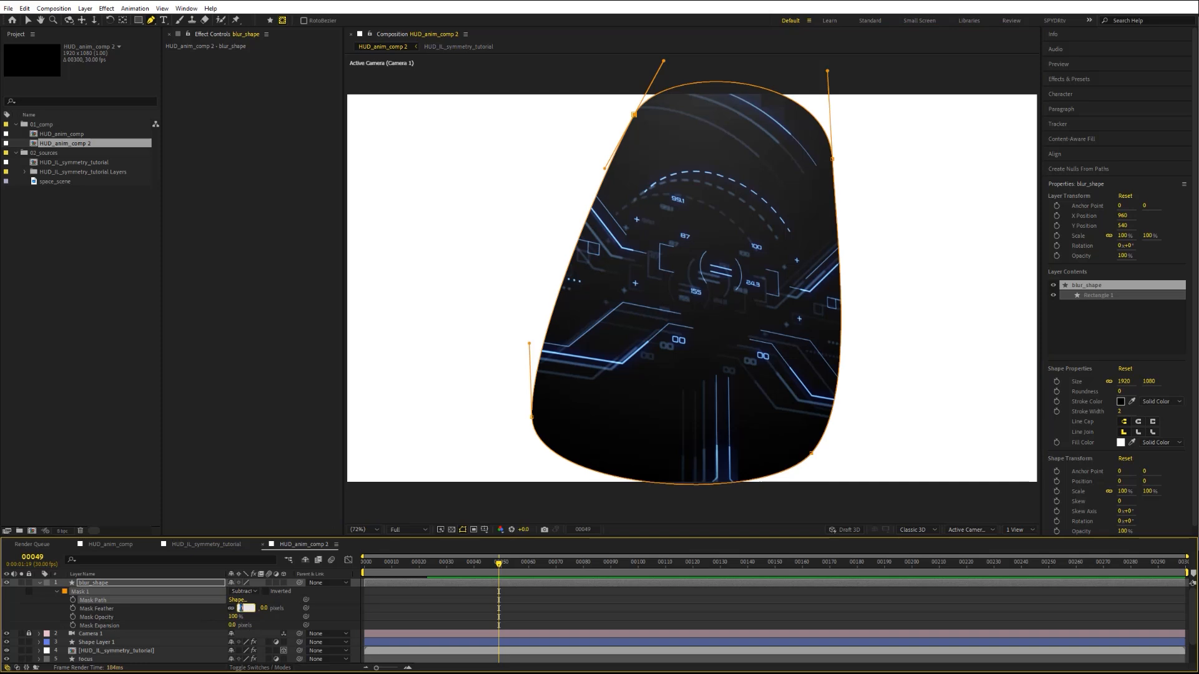
type("200")
key("Return")
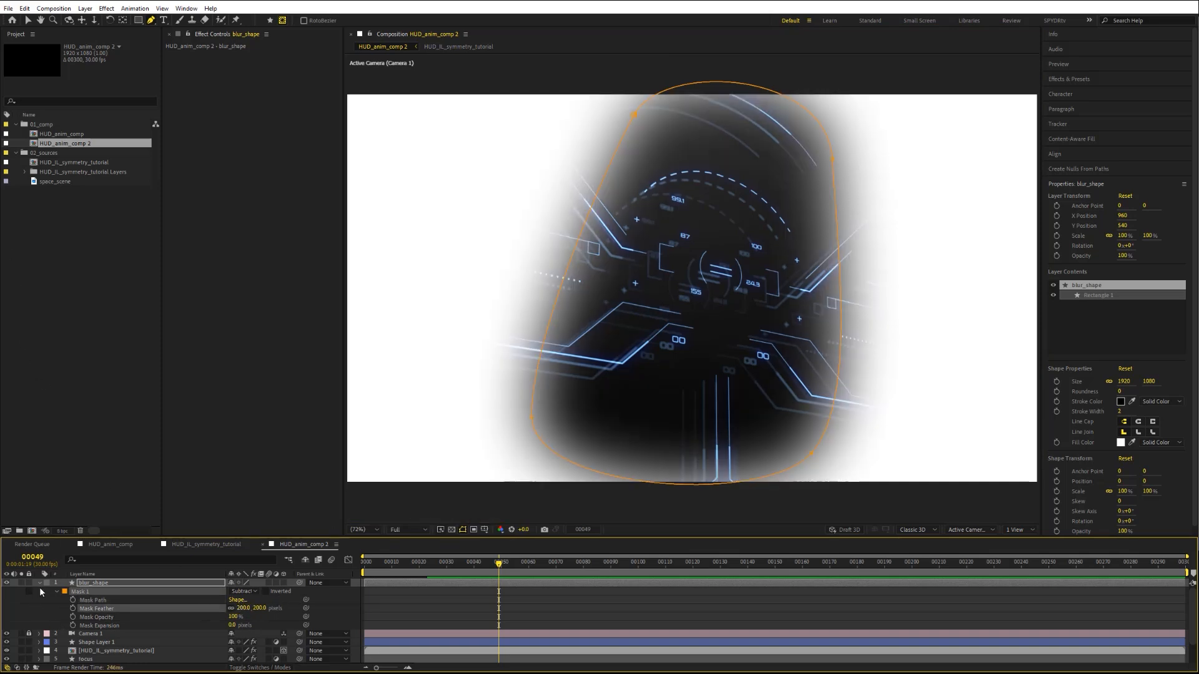
Step: Collapse and hide the blur_shape layer and place it directly below Camera 1
left_click(38, 584)
left_click(6, 583)
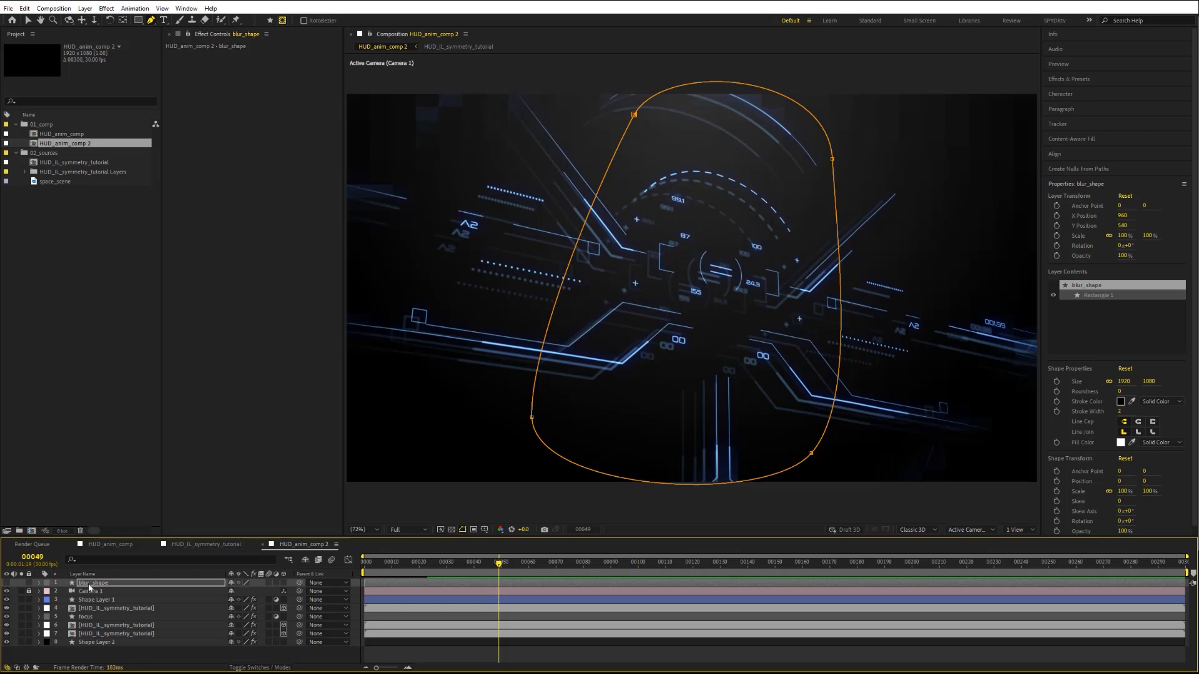
left_click_drag(88, 583, 89, 594)
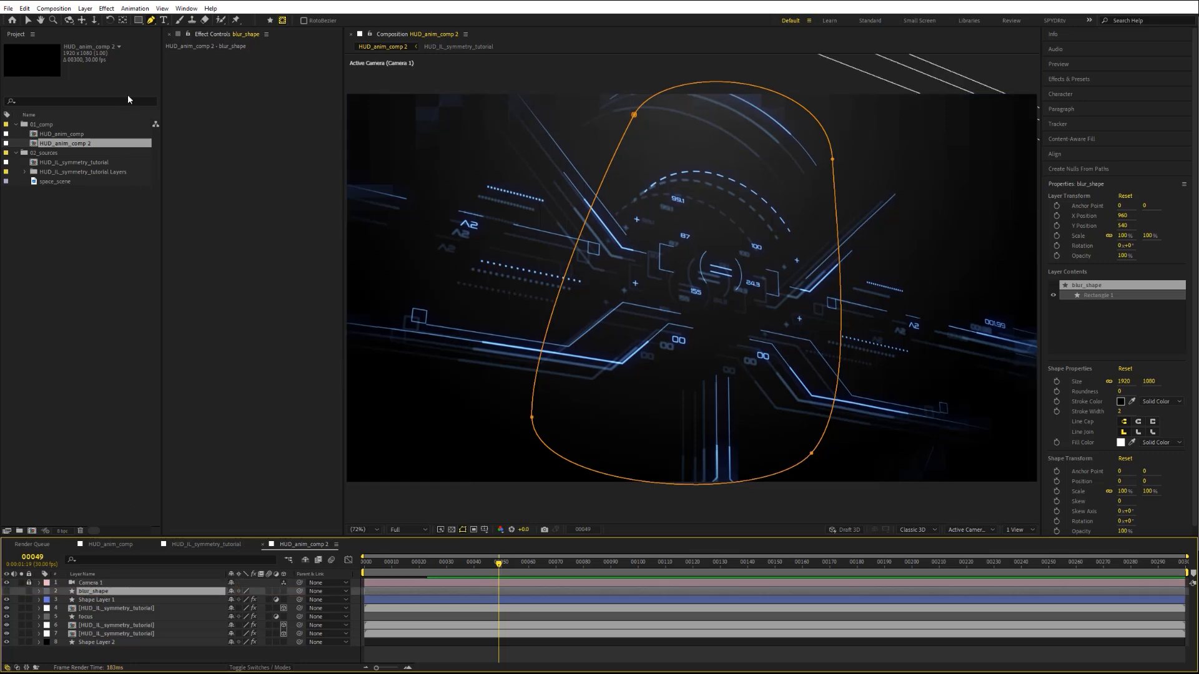
double_click(139, 20)
key("v")
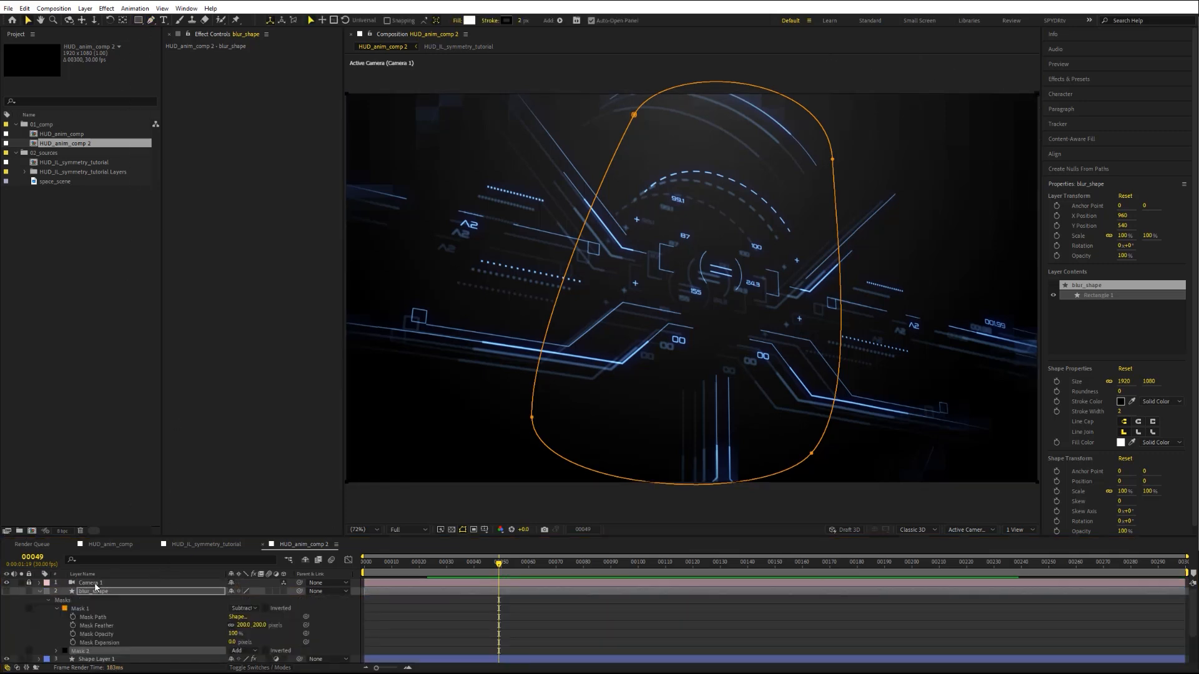
key("Delete")
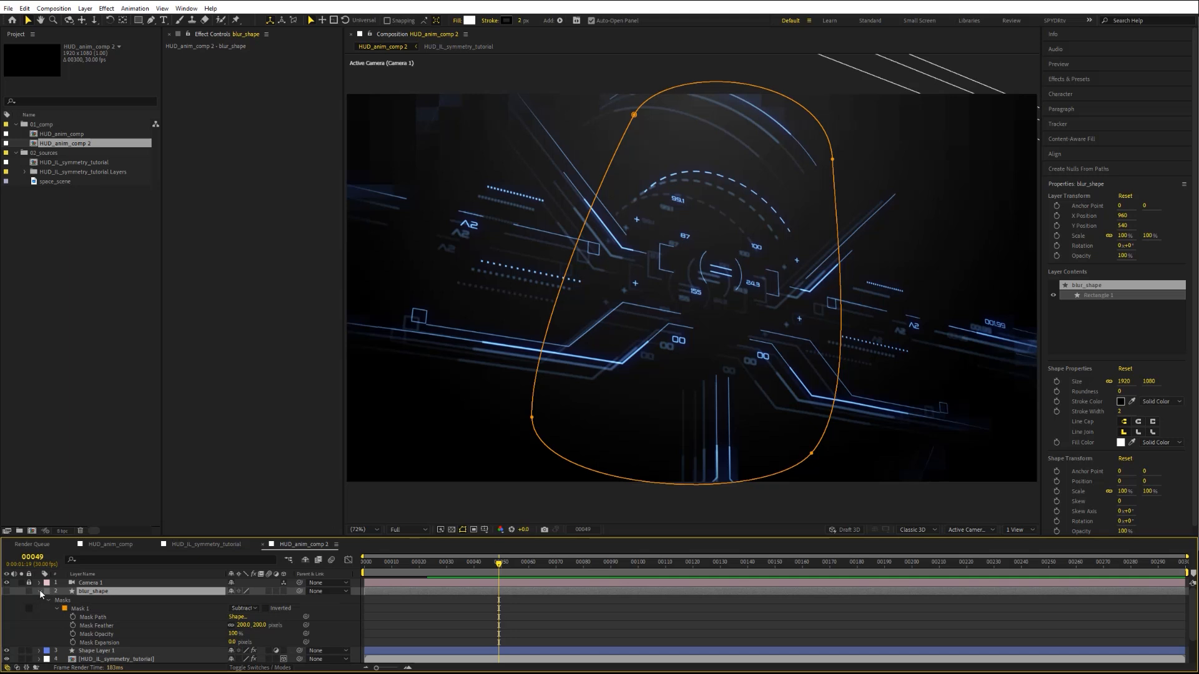
left_click(39, 591)
key("F2")
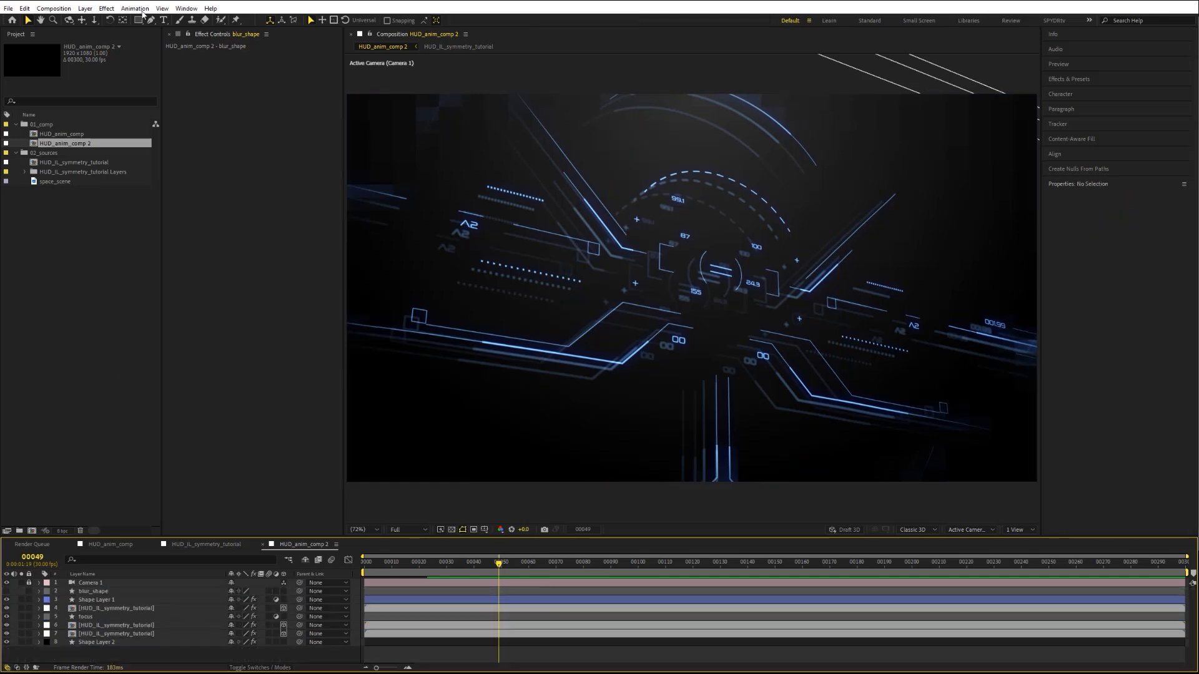
Step: Create another full-frame rectangle shape layer and rename it FOCUS
double_click(140, 21)
key("v")
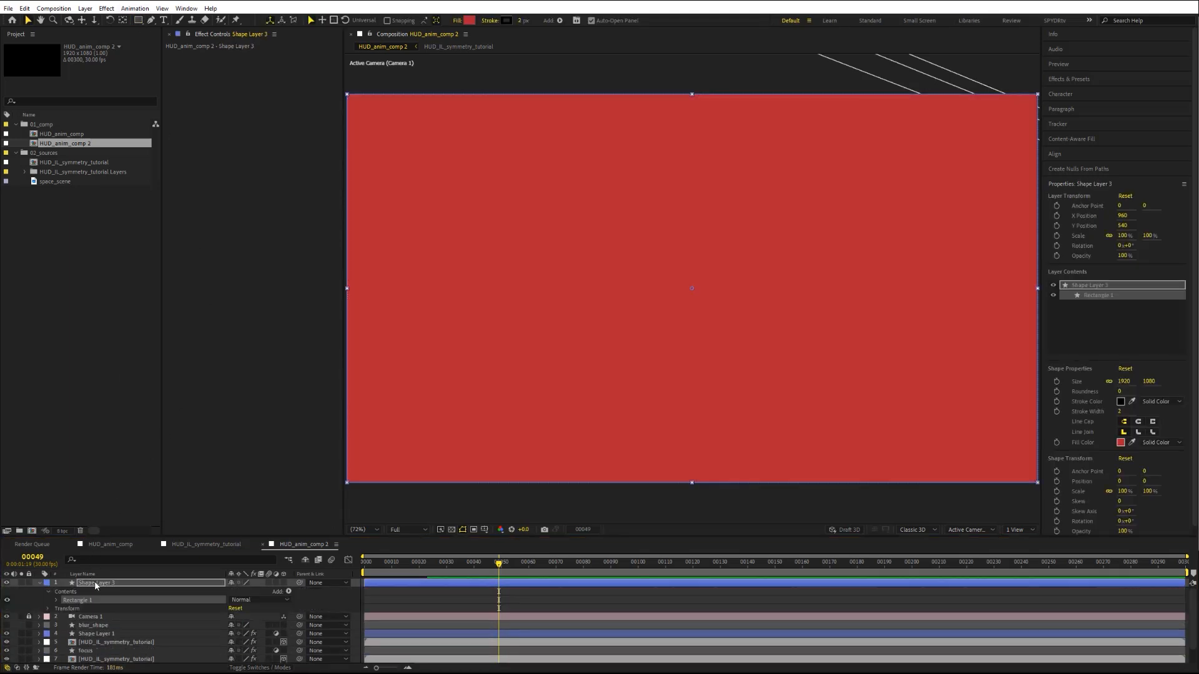
left_click(93, 584)
key("Return")
type("FO")
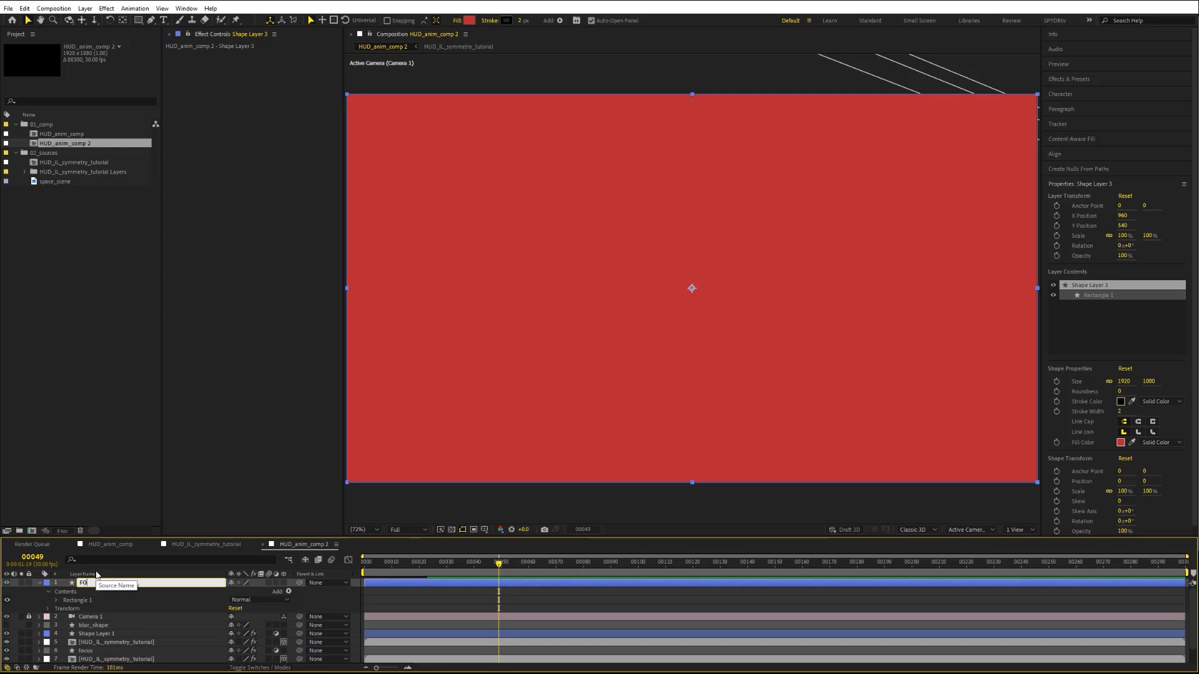
type("CUS")
key("Return")
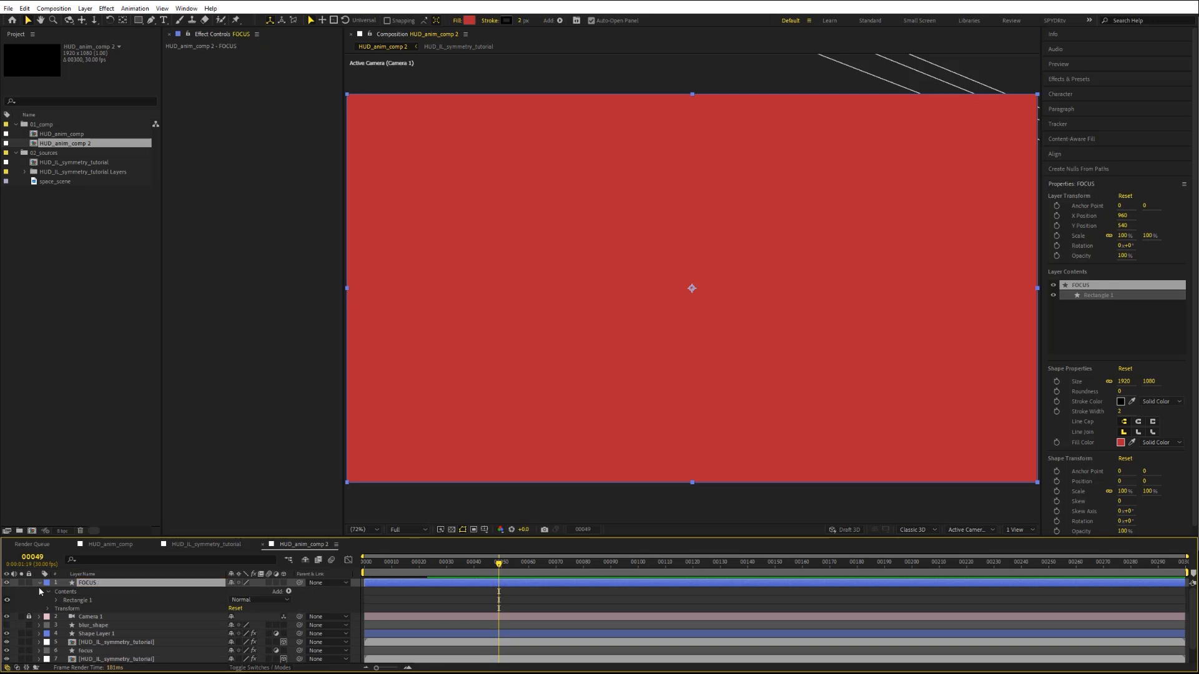
Step: Set the FOCUS layer's label to None, make it an adjustment layer, and move it directly below blur_shape
left_click(50, 584)
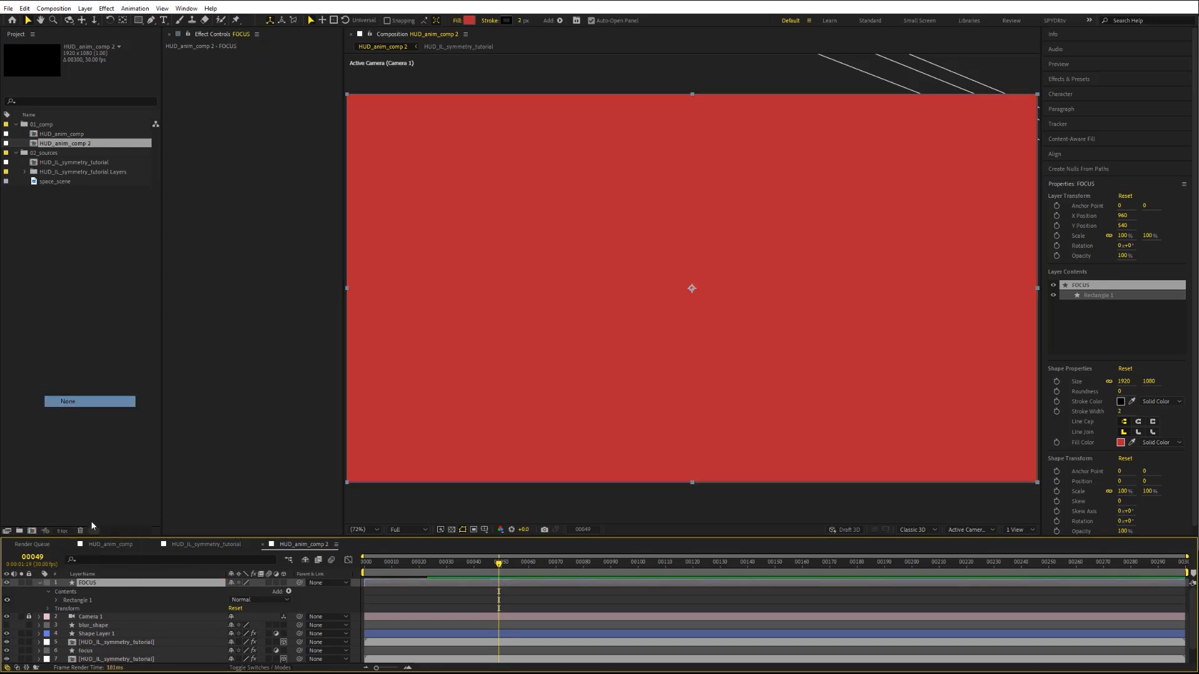
left_click(78, 406)
left_click(7, 583)
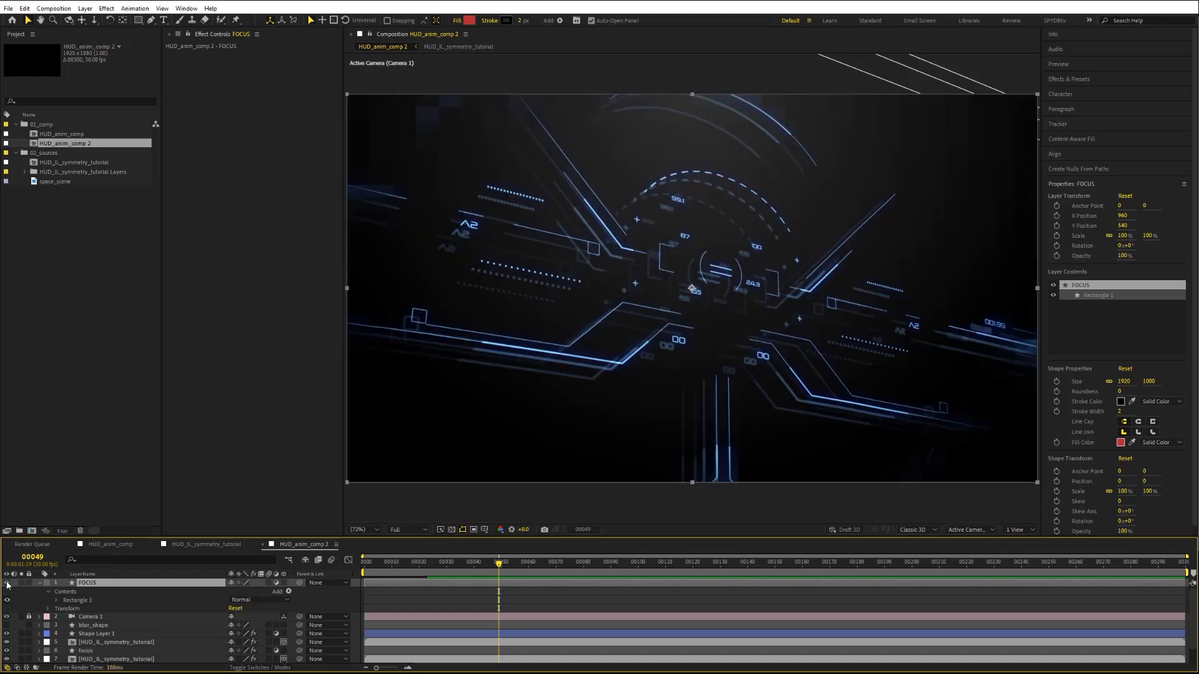
left_click(38, 582)
left_click_drag(87, 583, 91, 601)
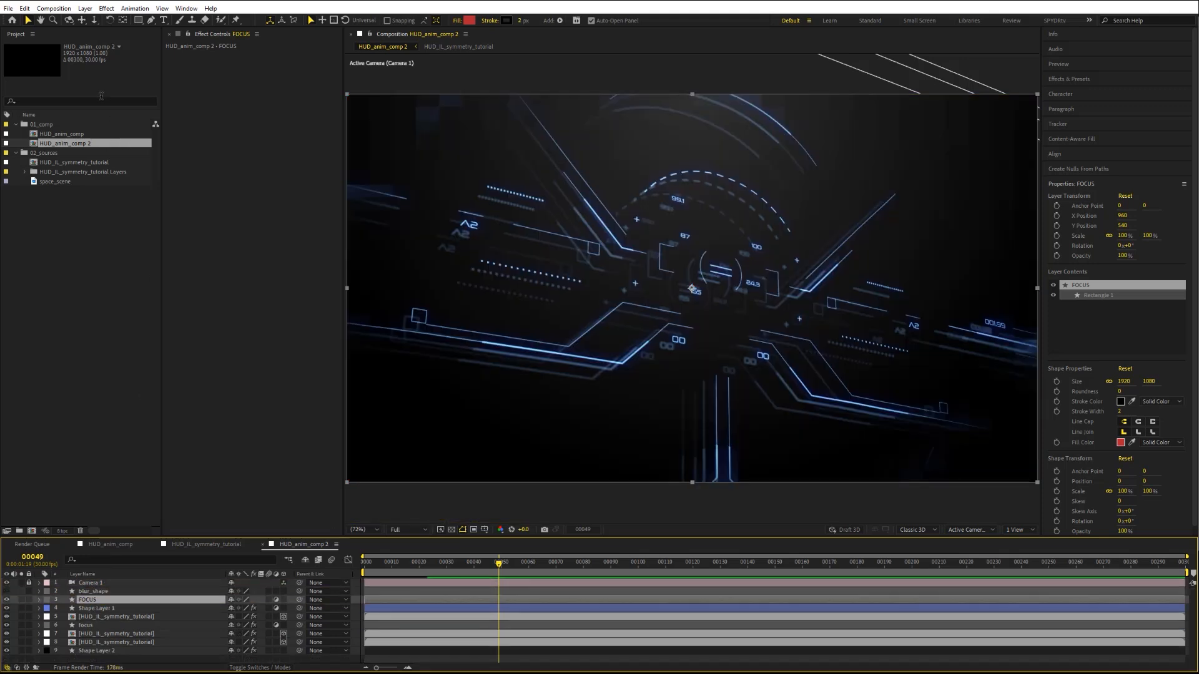
Step: Apply the Camera Lens Blur effect to the FOCUS adjustment layer
left_click(105, 9)
mouse_move(181, 92)
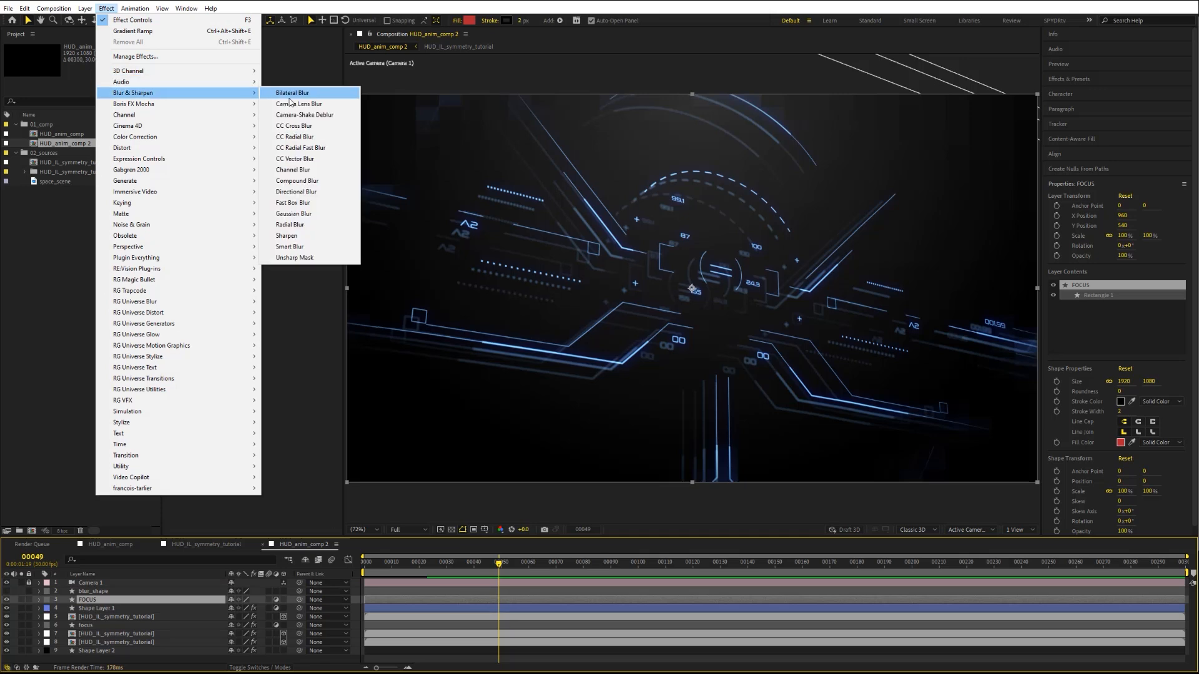
left_click(292, 104)
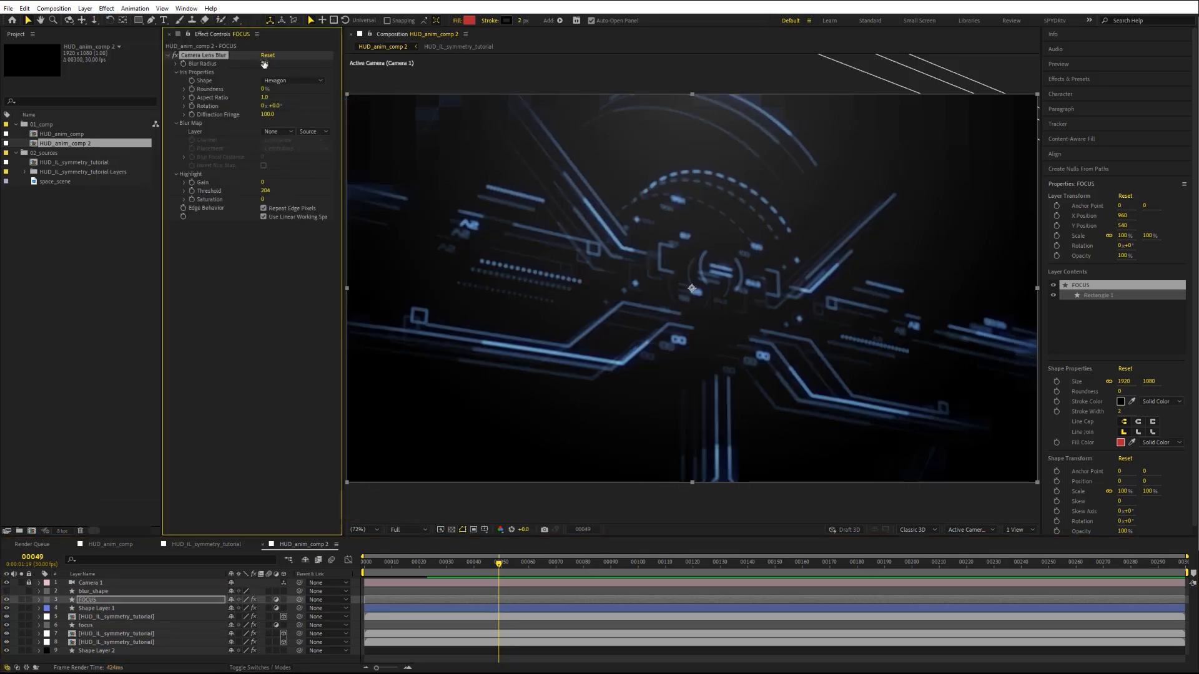
Step: Set the FOCUS layer's Camera Lens Blur to a Blur Radius of 8 and an iris Aspect Ratio of 2
type("8")
key("Return")
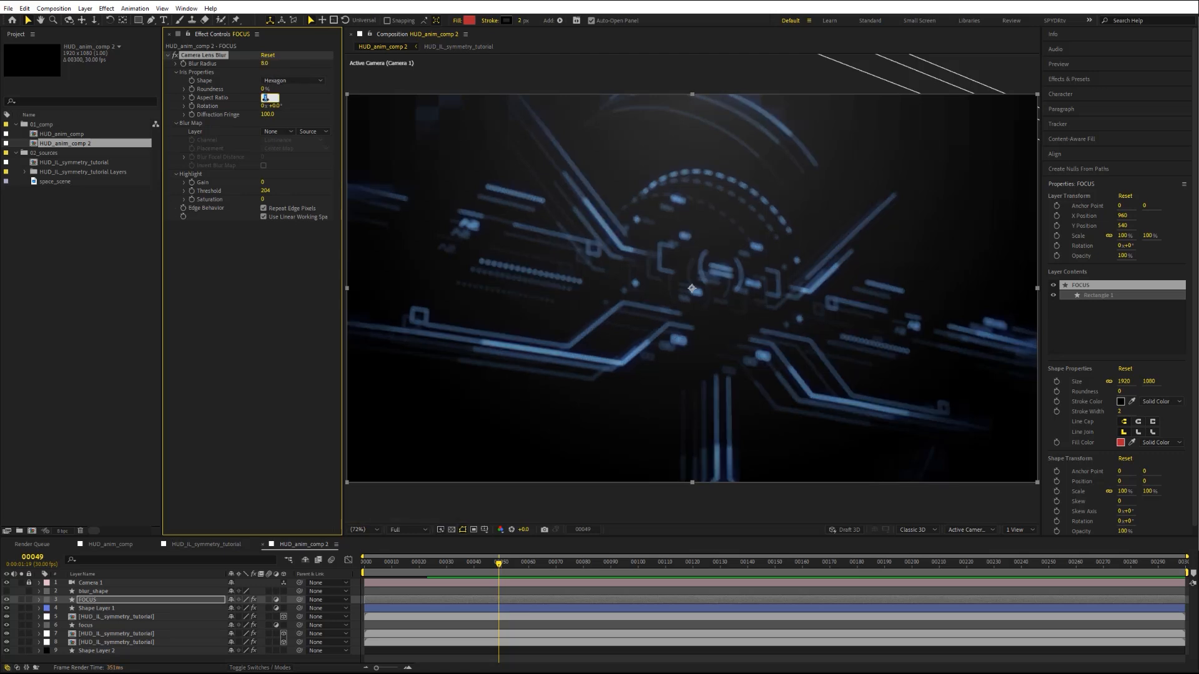
type("2")
key("Return")
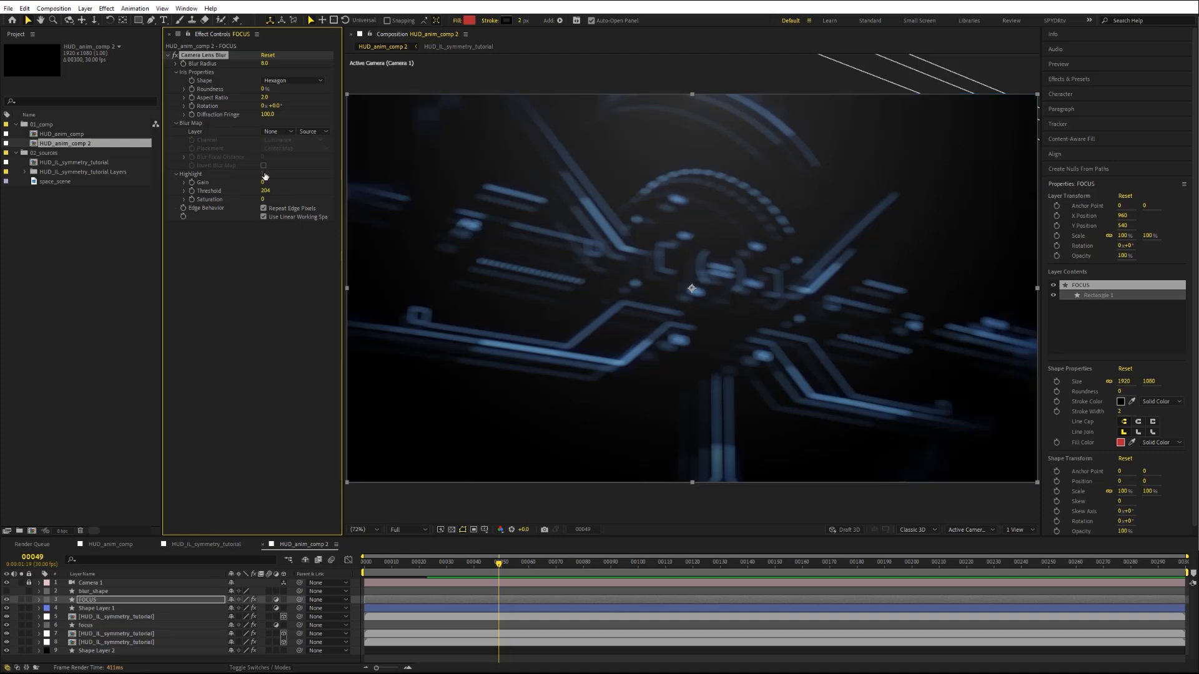
Step: Use the blur_shape layer as the lens blur's Blur Map, with its source set to Effects & Masks
left_click(281, 133)
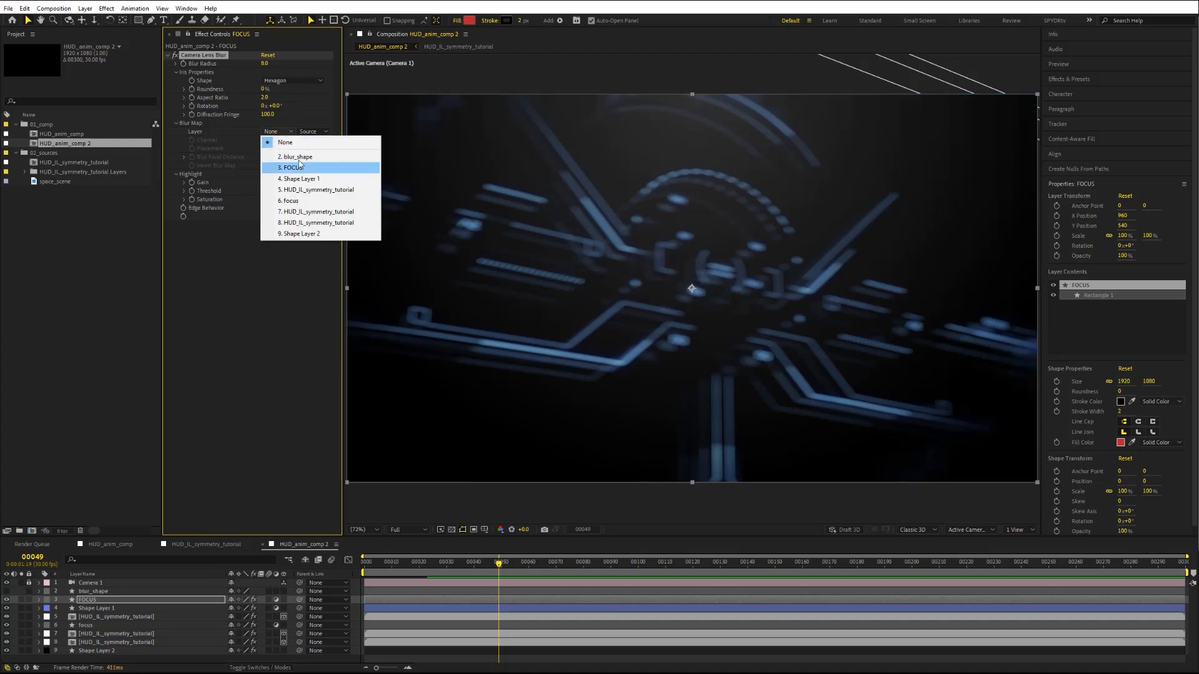
left_click(301, 158)
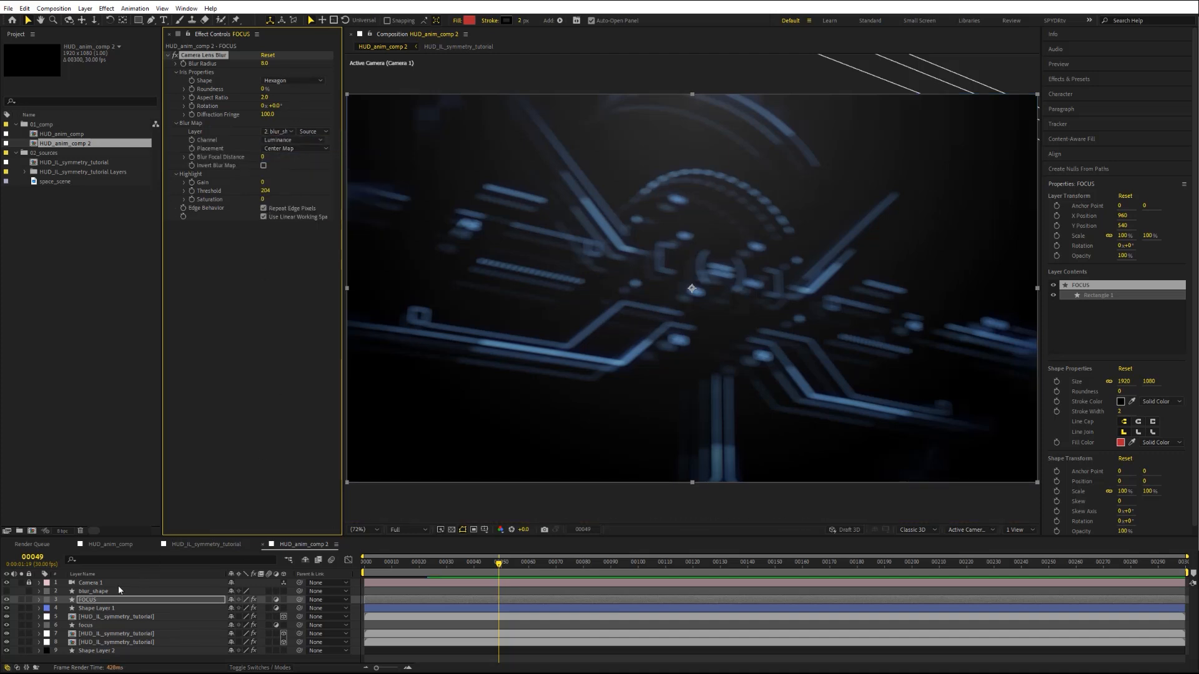
left_click(310, 132)
left_click(319, 164)
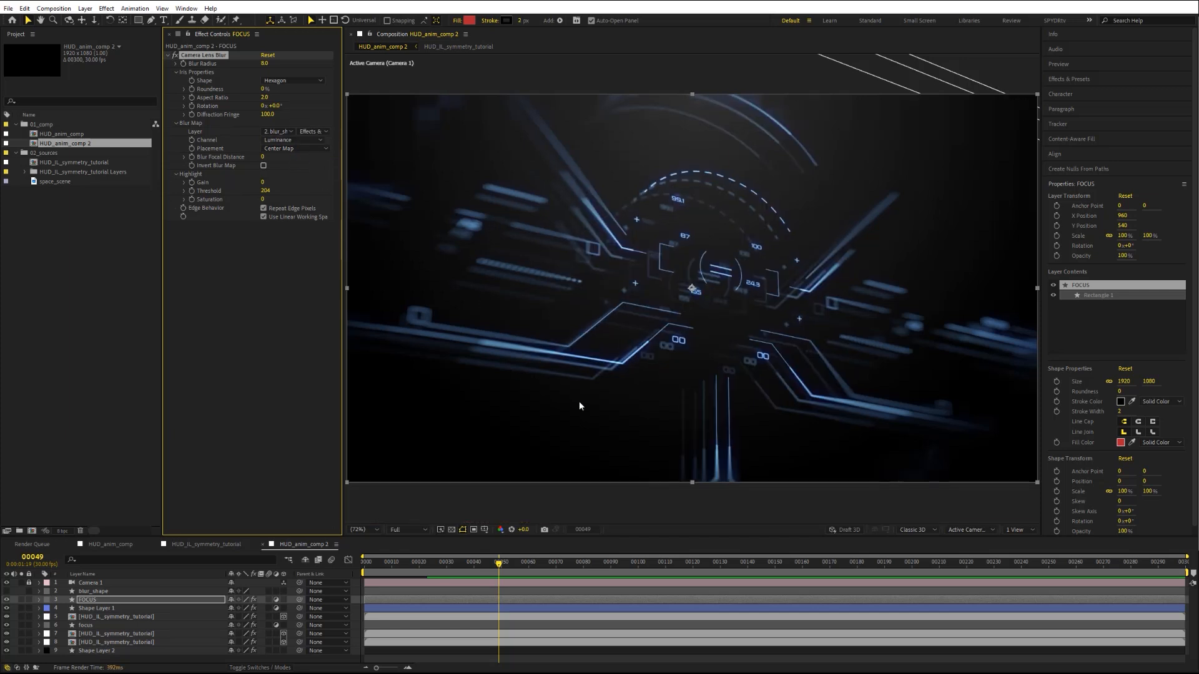
Step: Unlock Camera 1, then orbit and pan it slightly to reframe the HUD centre
left_click(70, 21)
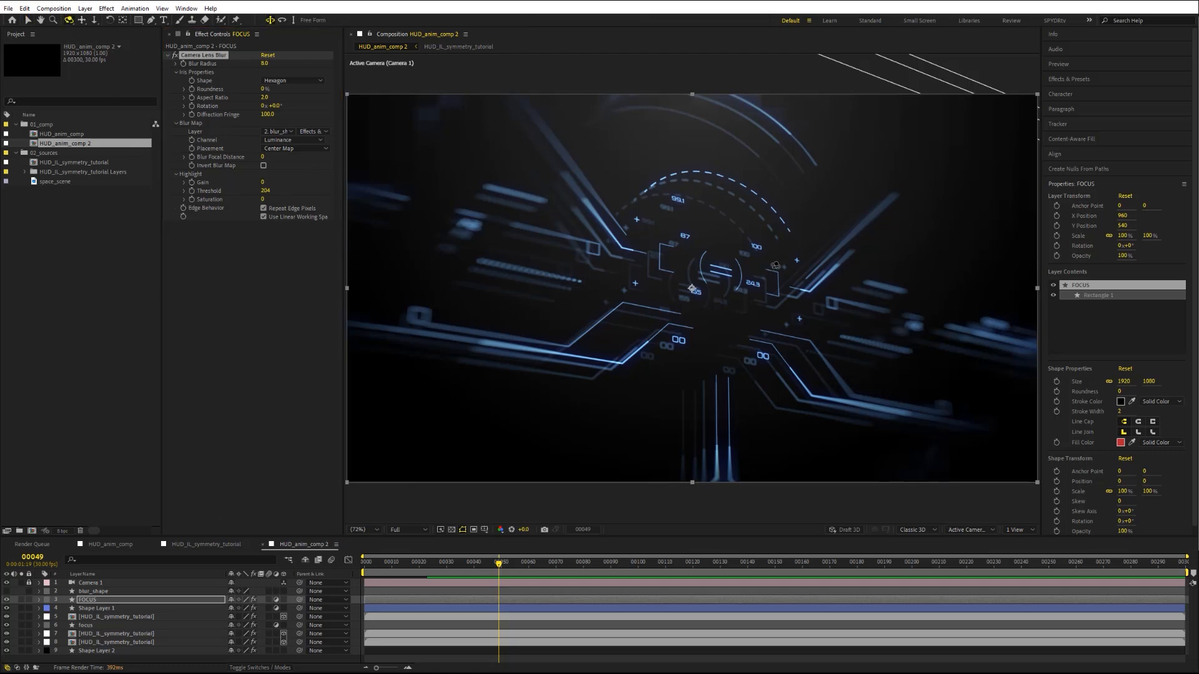
left_click(29, 582)
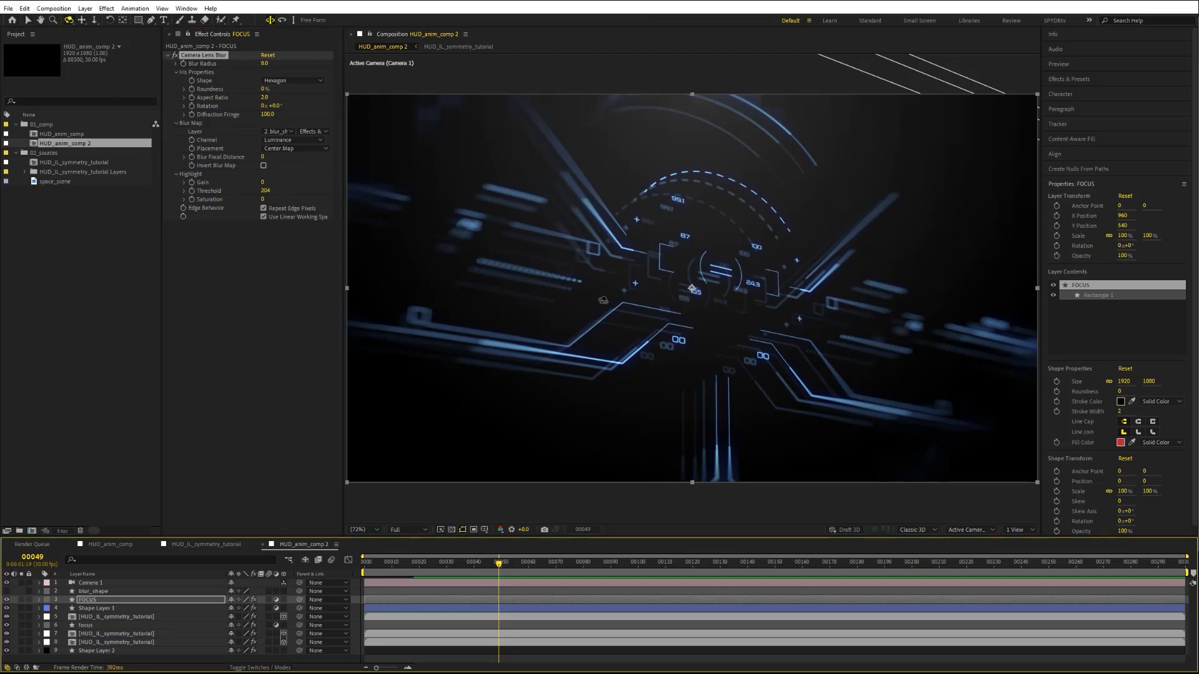
left_click_drag(714, 278, 727, 289)
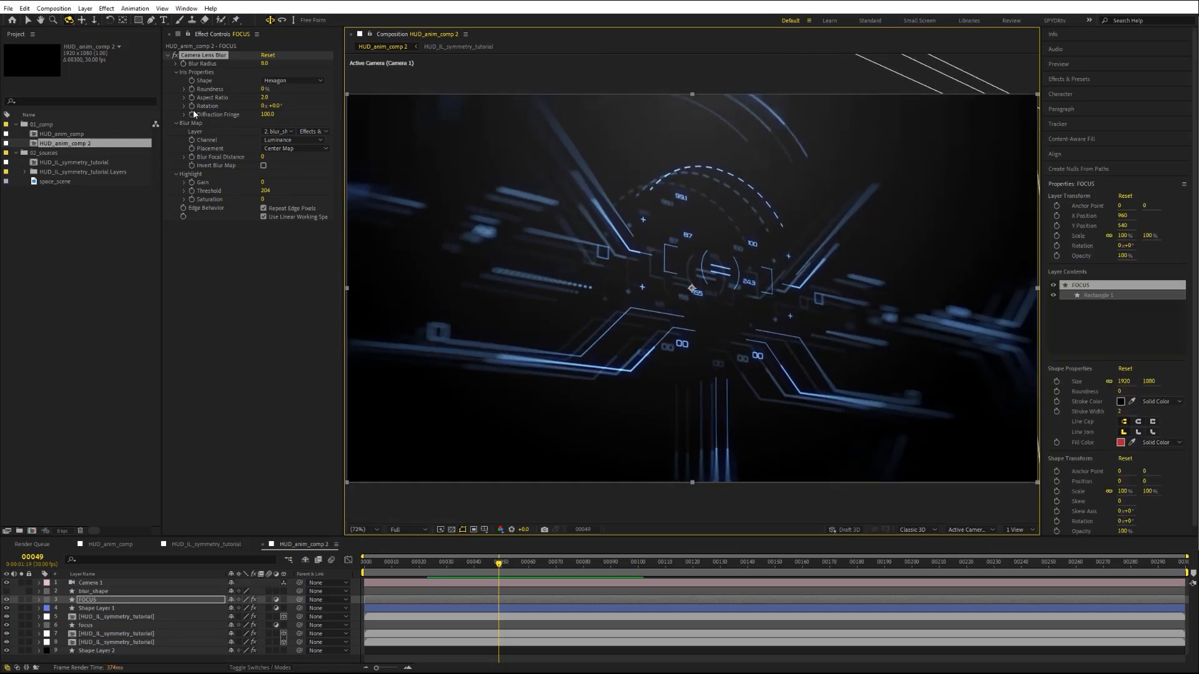
left_click(81, 20)
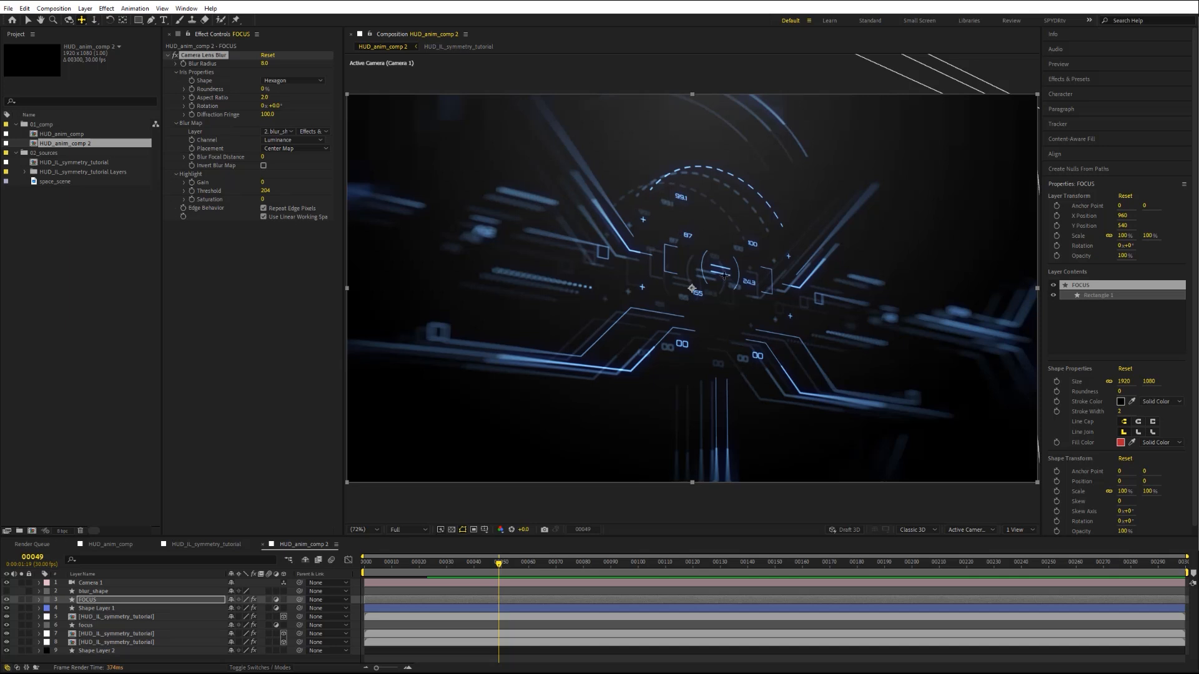
left_click_drag(723, 275, 715, 288)
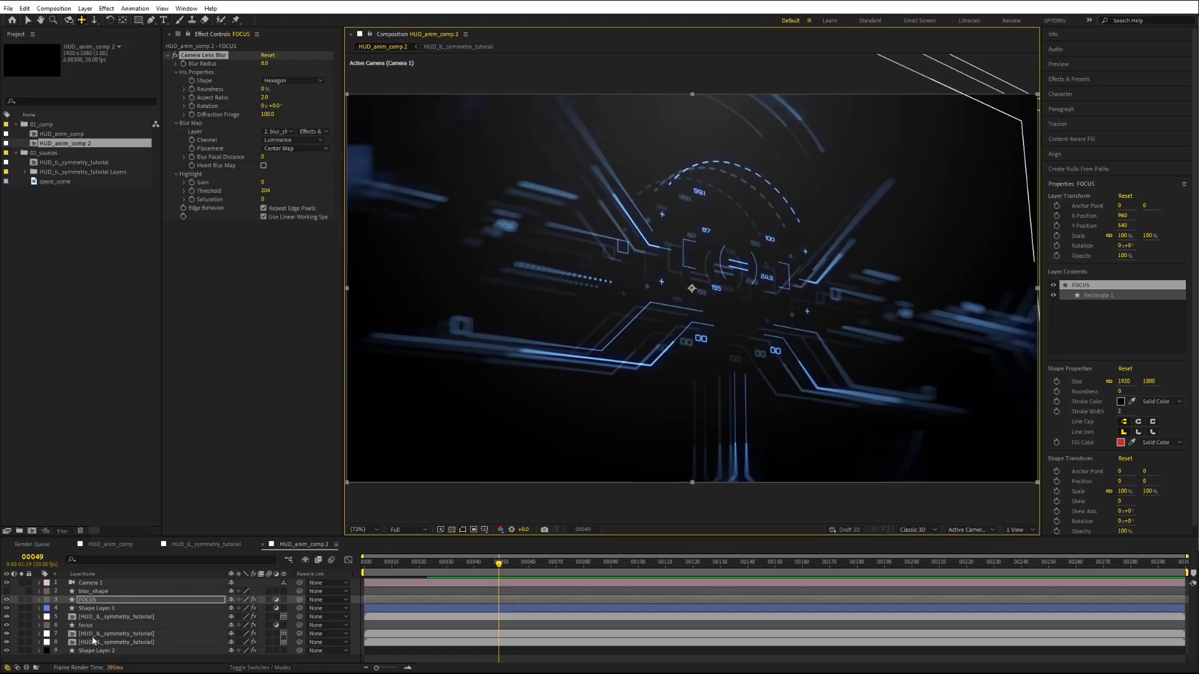
Step: Move the HUD_IL_symmetry_tutorial layer directly below the lowercase focus layer along Z to about 11.7, and deselect it
left_click(121, 633)
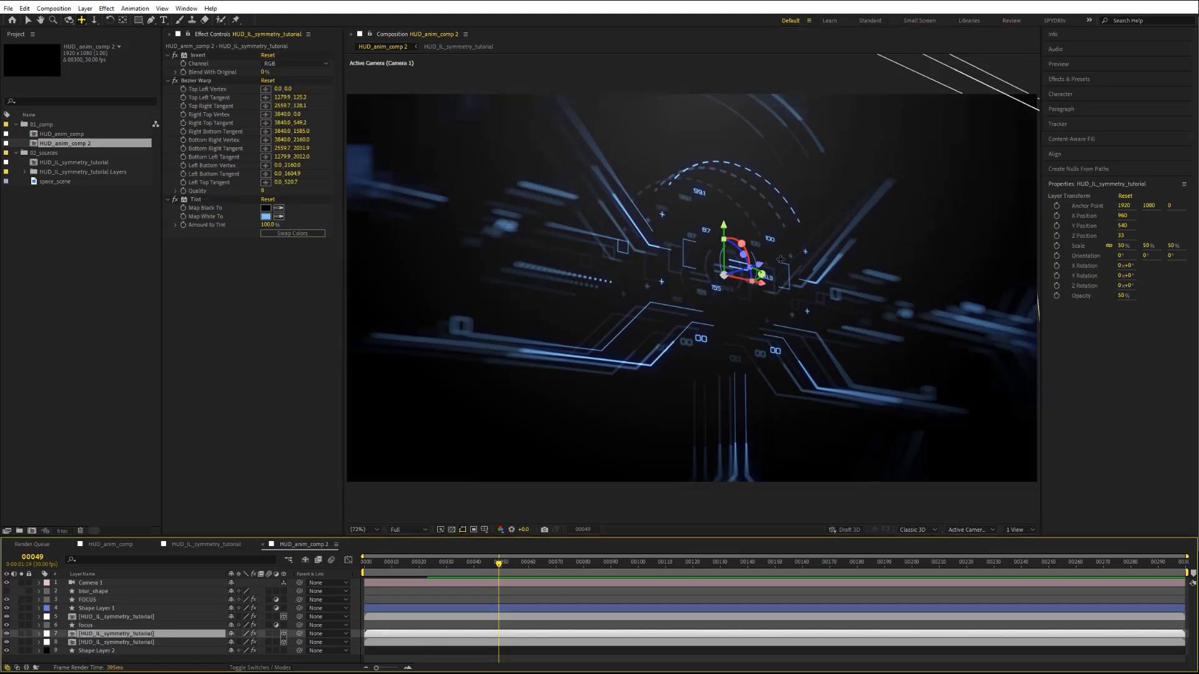
left_click(28, 20)
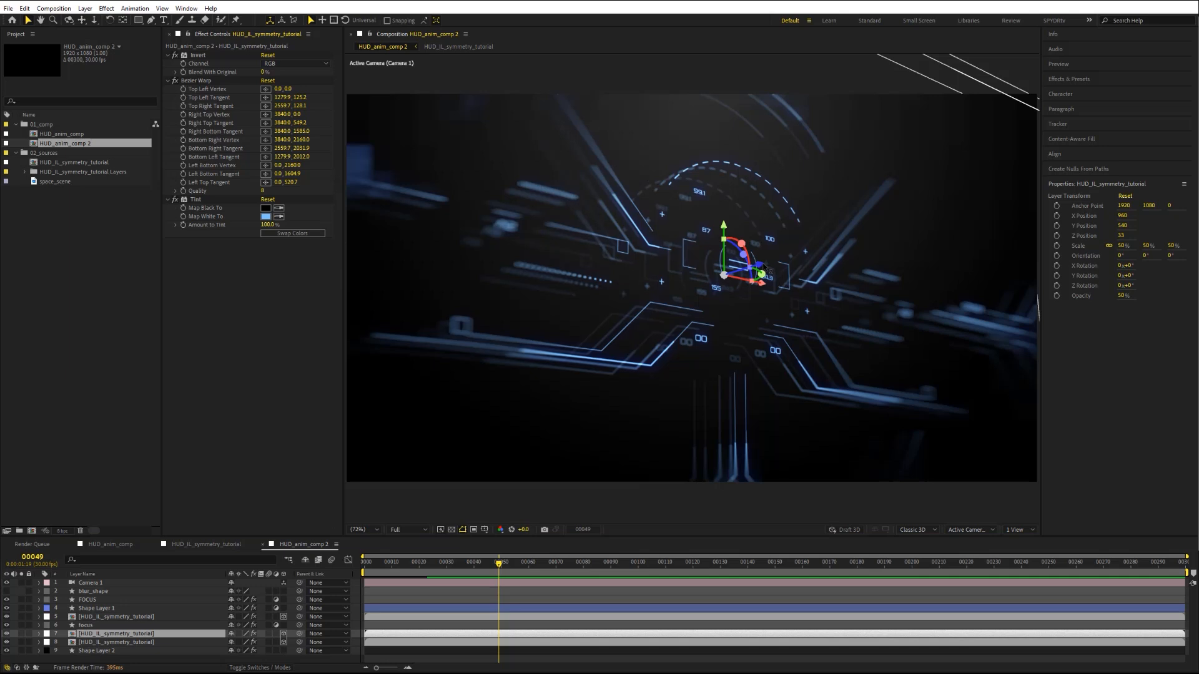
left_click_drag(765, 267, 774, 265)
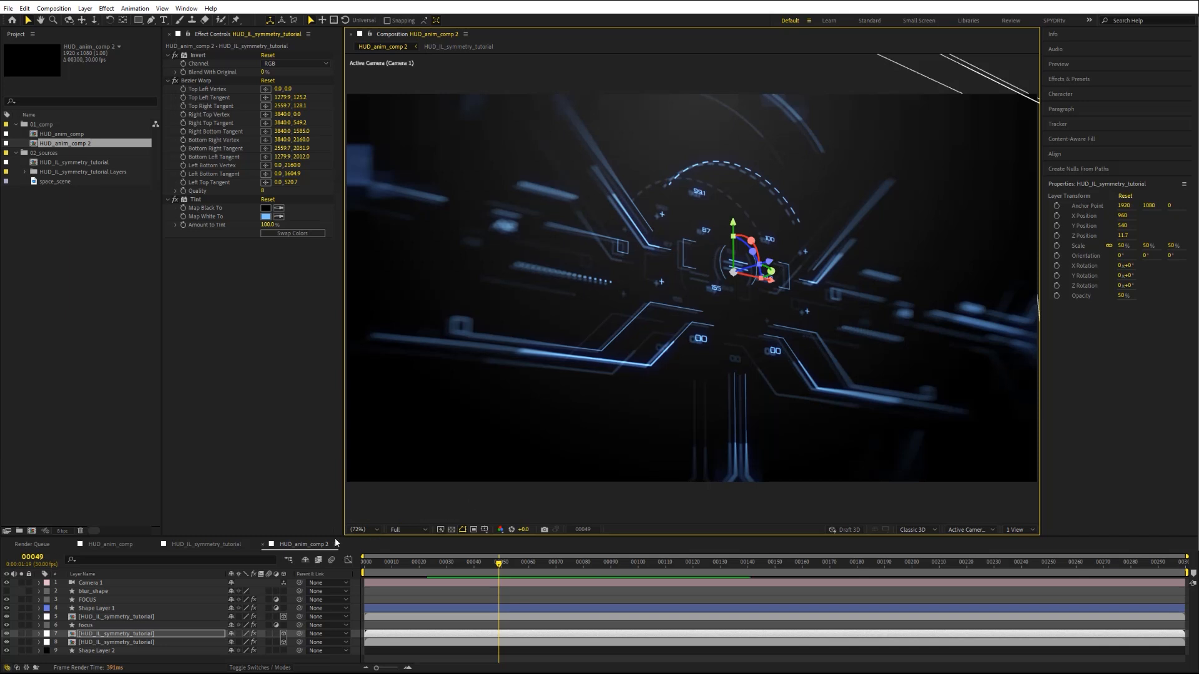
left_click(102, 656)
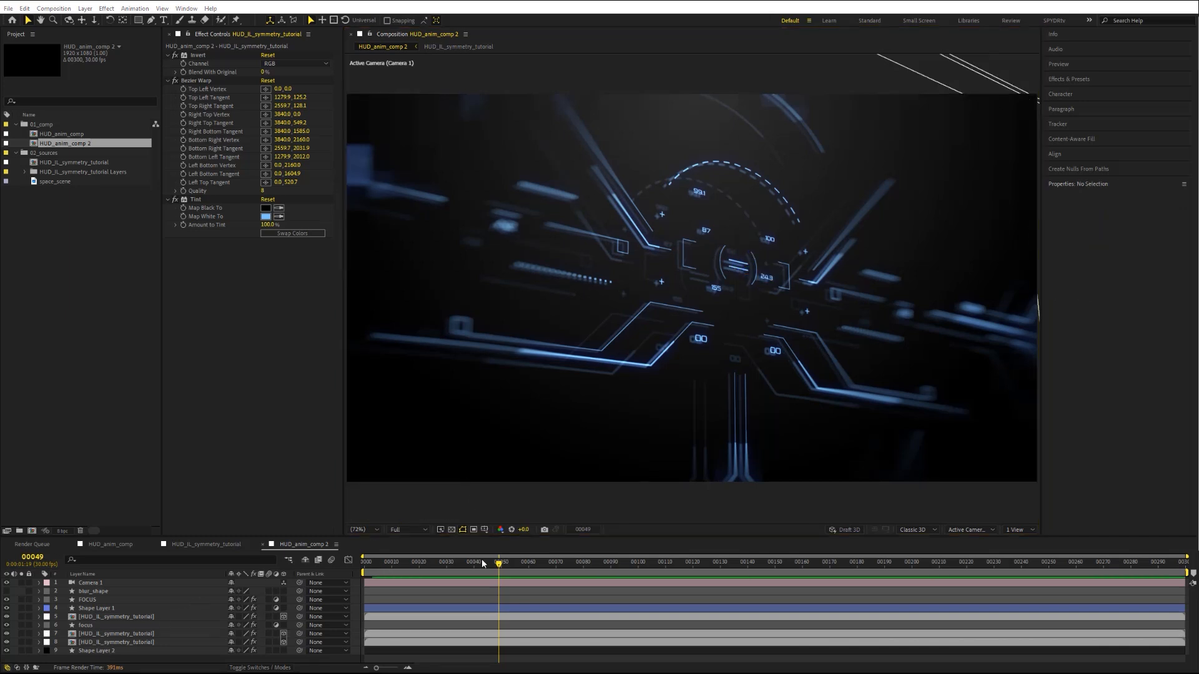
Step: Orbit Camera 1 to a more tilted angle and dolly it in closer to the centre of the HUD
left_click_drag(369, 567, 452, 586)
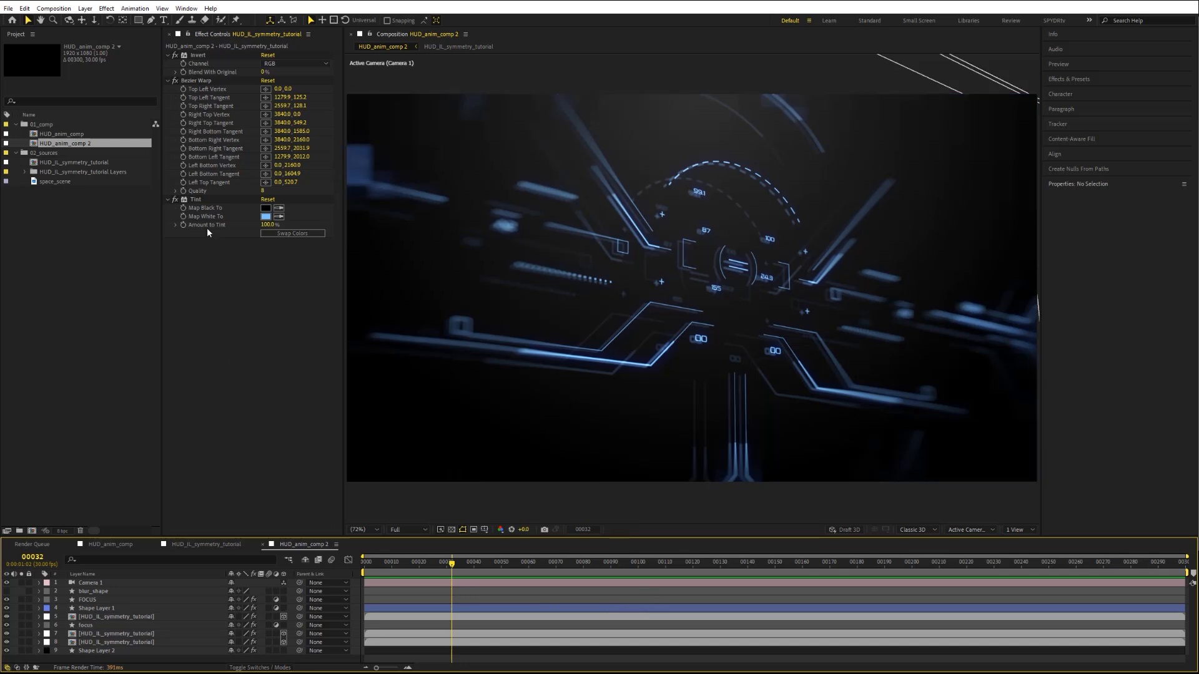
left_click(70, 21)
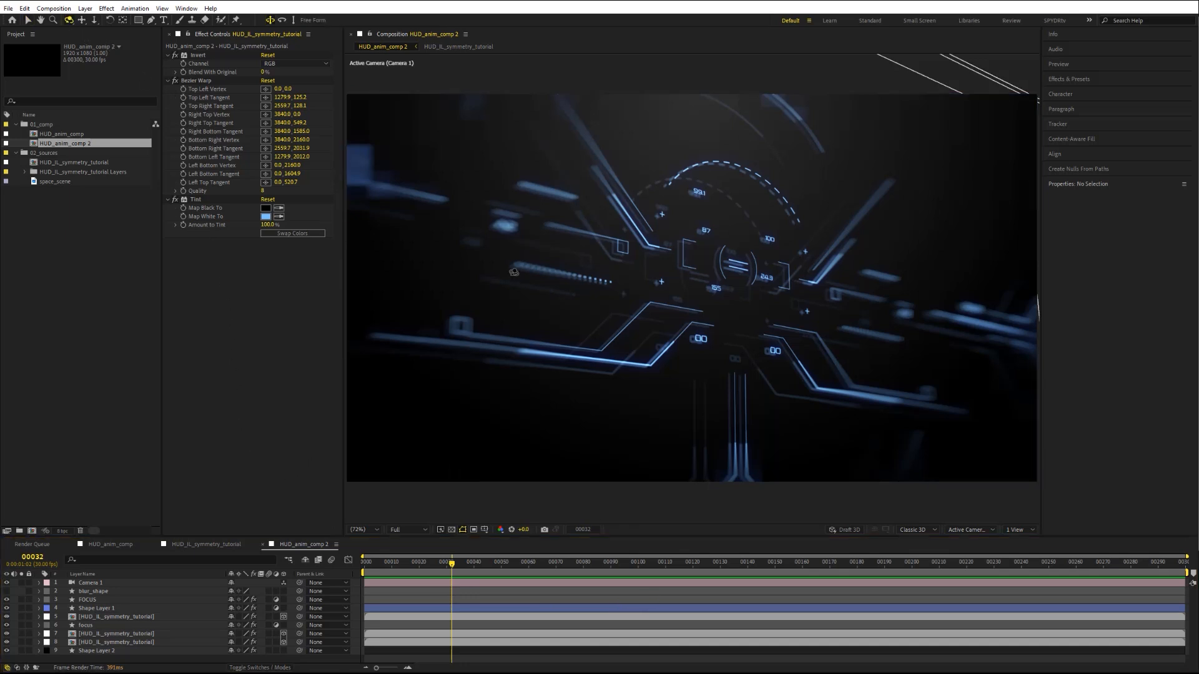
left_click_drag(764, 305, 712, 241)
key("ctrl+shift+a")
left_click(95, 19)
left_click_drag(732, 296, 732, 294)
left_click(310, 583)
Step: Preview the opening frames of the animation, using Quarter resolution for faster playback, and restore Full resolution
left_click(369, 566)
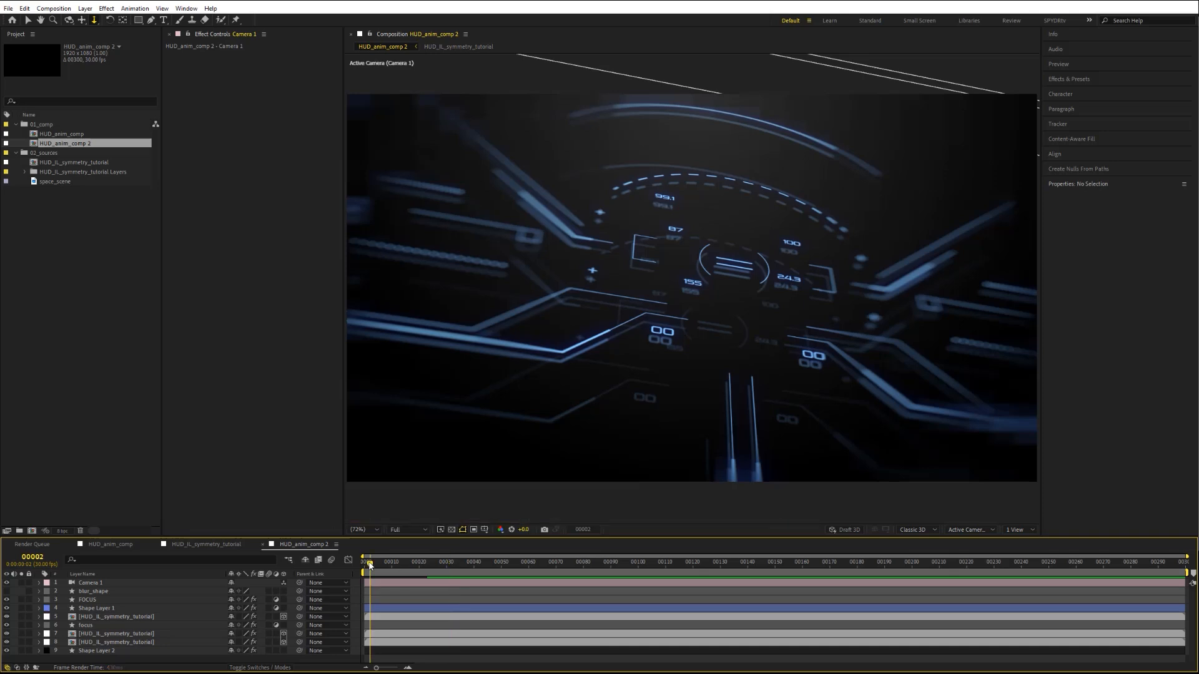
left_click_drag(369, 565, 422, 563)
left_click(409, 530)
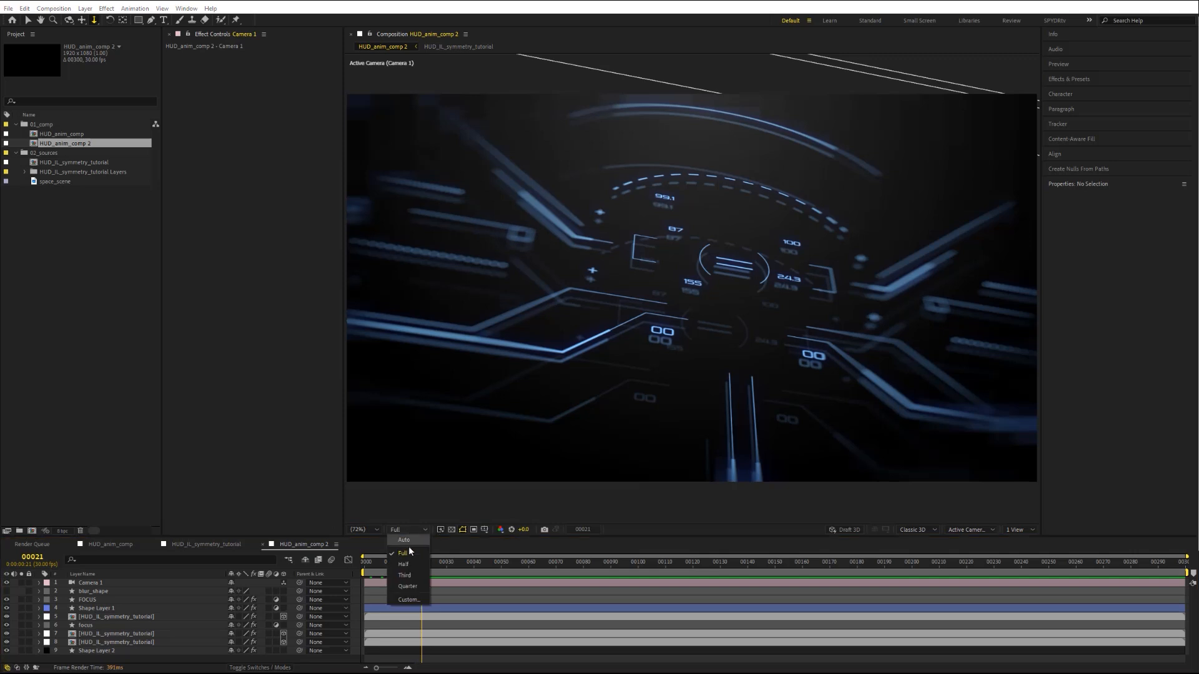
left_click(407, 588)
left_click_drag(422, 563, 444, 546)
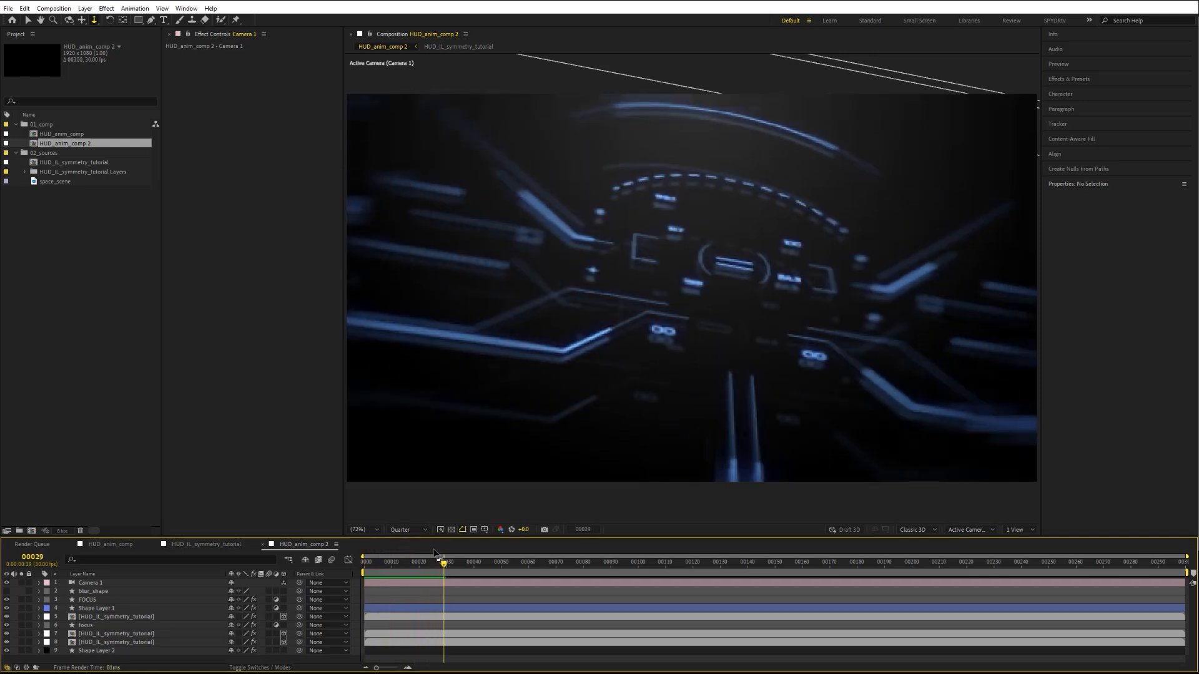
left_click(402, 531)
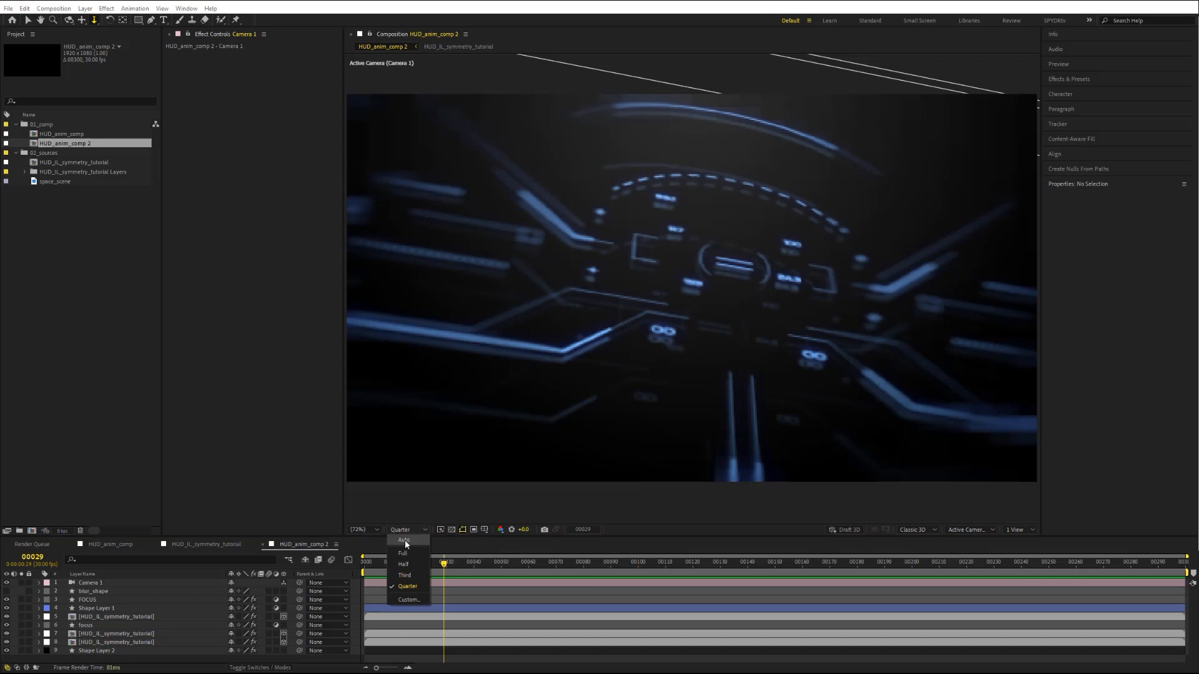
left_click(406, 554)
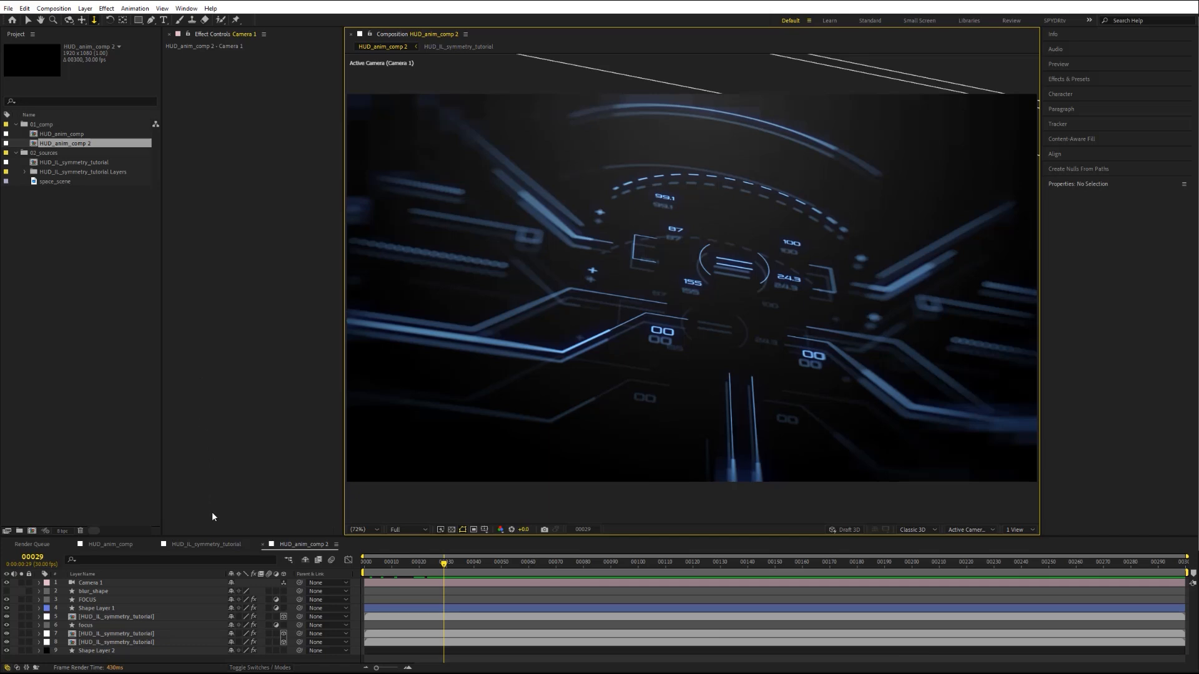
Step: Review the HUD_IL_symmetry_tutorial and HUD_anim_comp compositions, and return to HUD_anim_comp 2
left_click(212, 546)
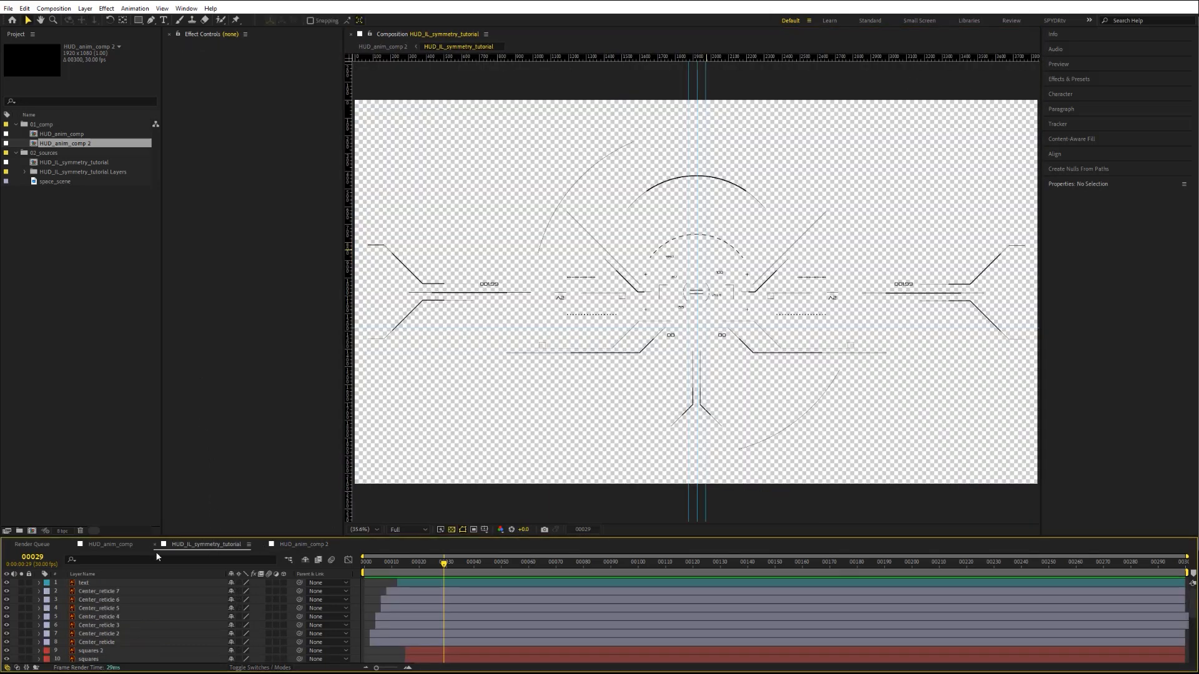
left_click(112, 545)
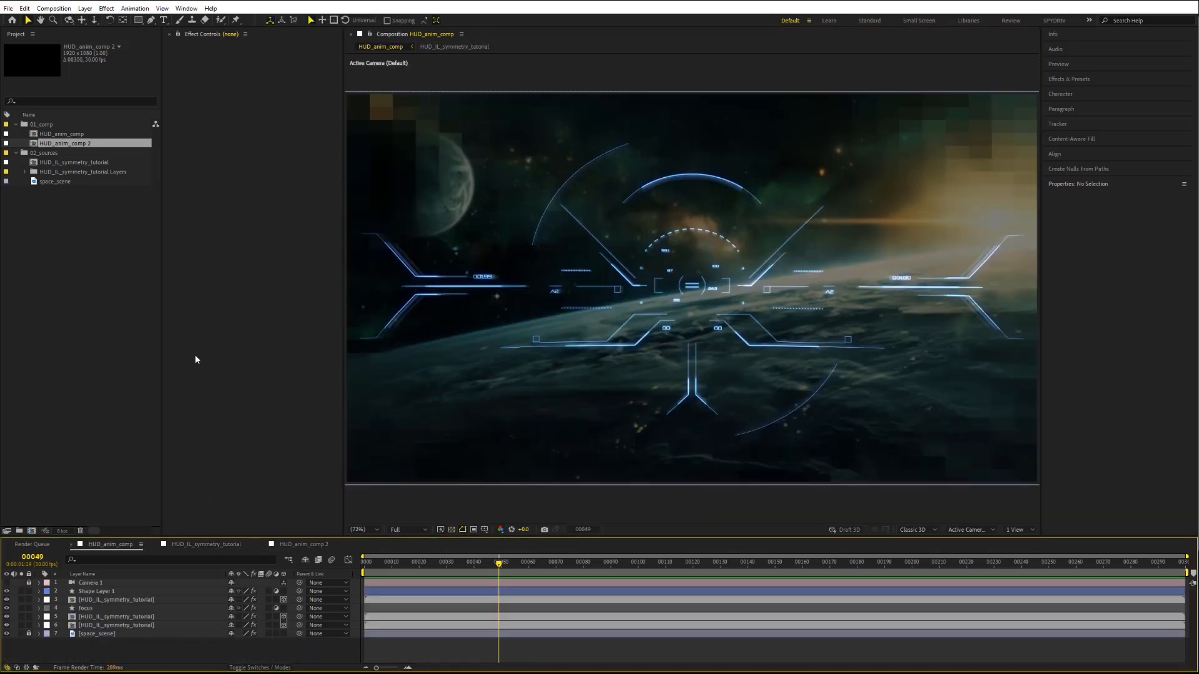
left_click(327, 544)
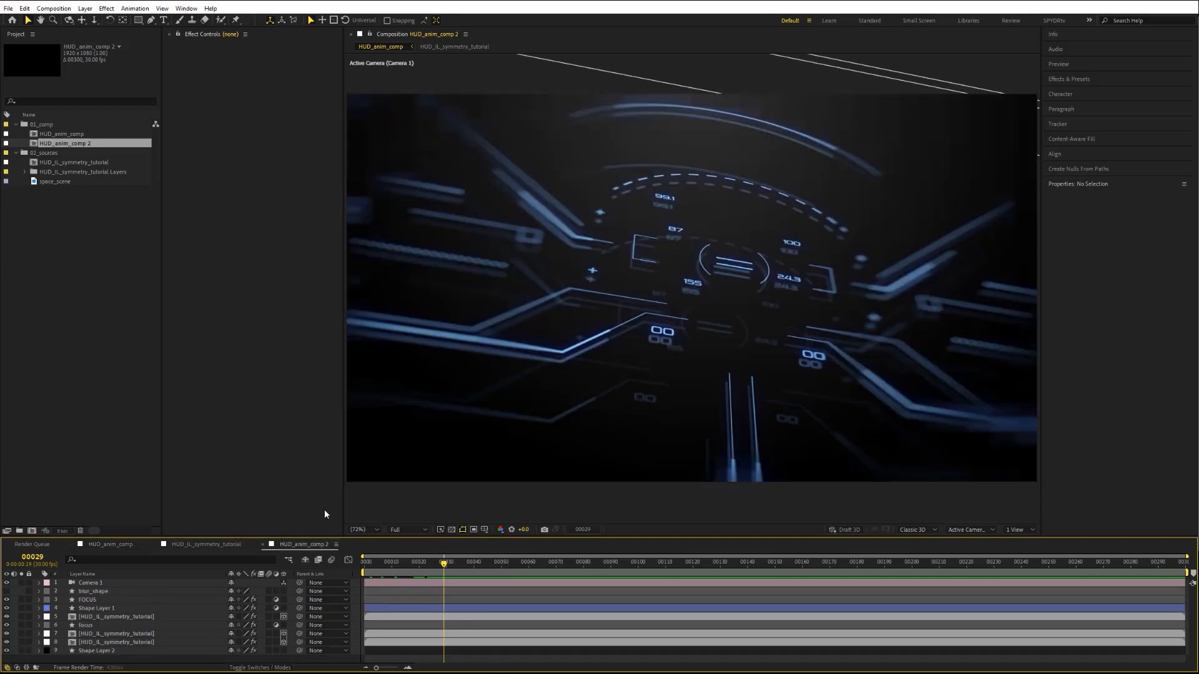